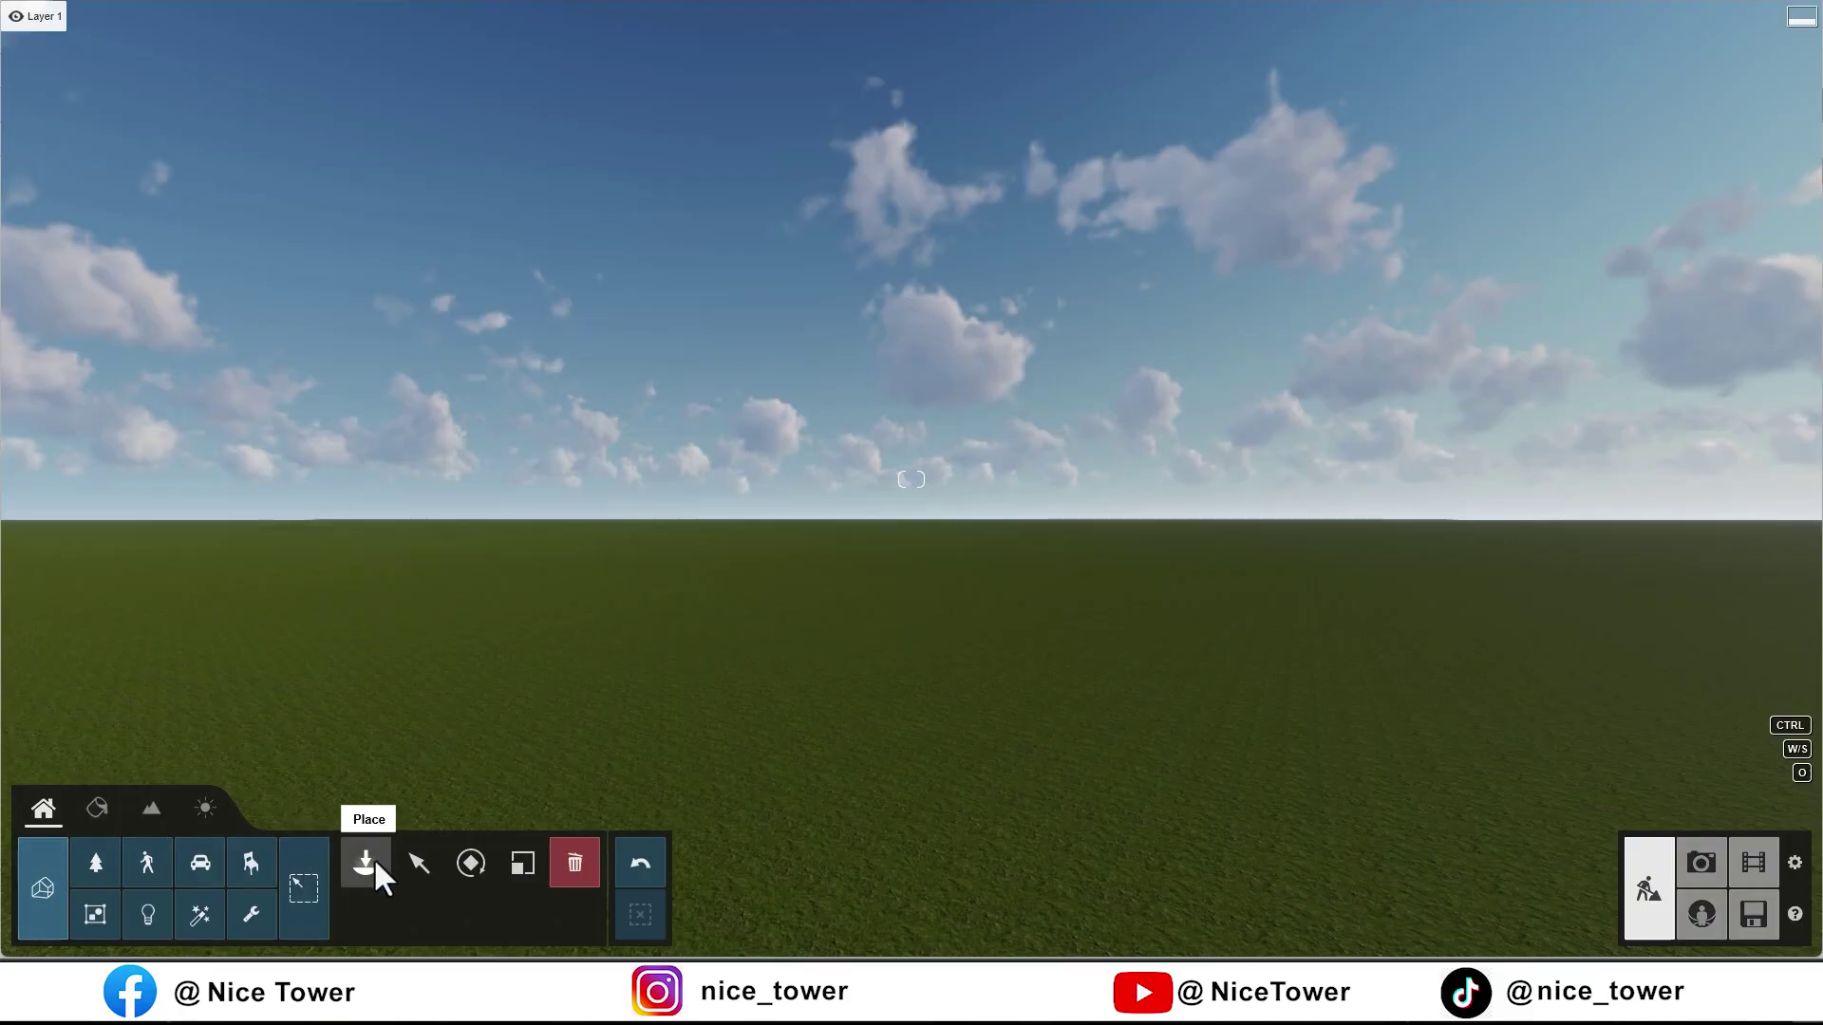
# Step: Import the yalova projesi 2 SketchUp model onto the paved ground and frame the building
pyautogui.click(365, 862)
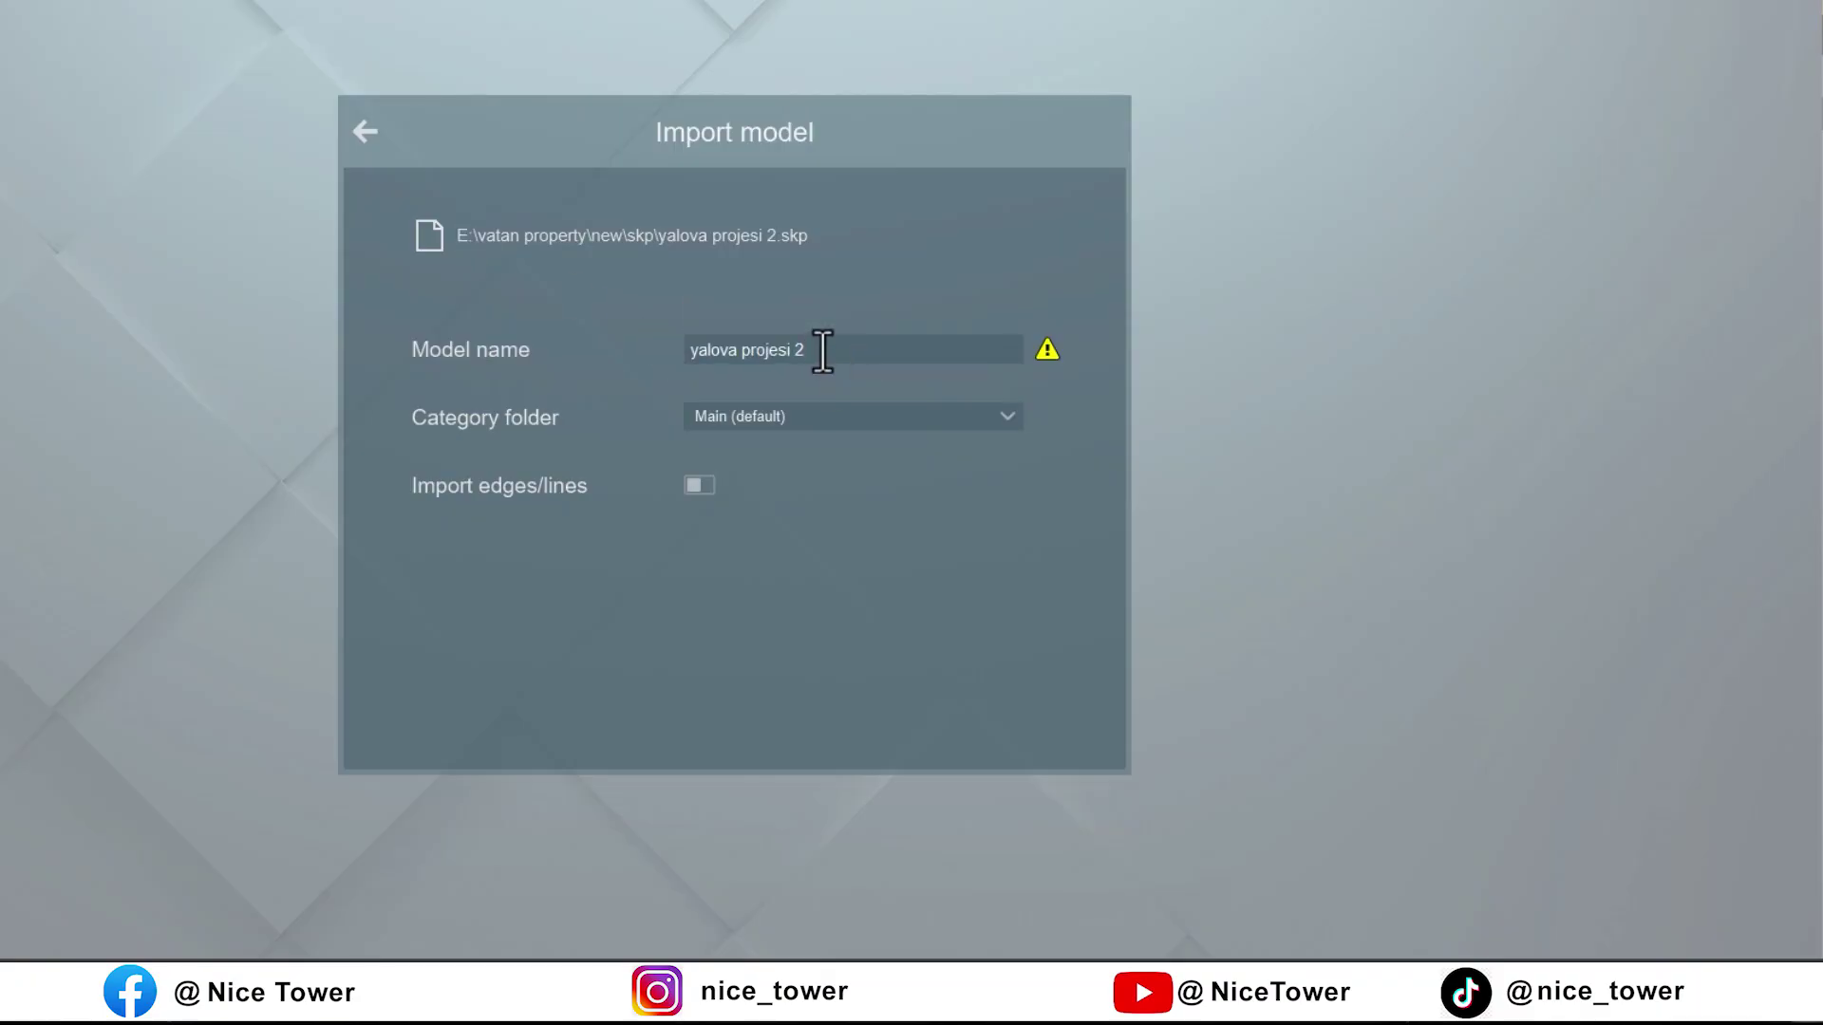
pyautogui.click(1060, 705)
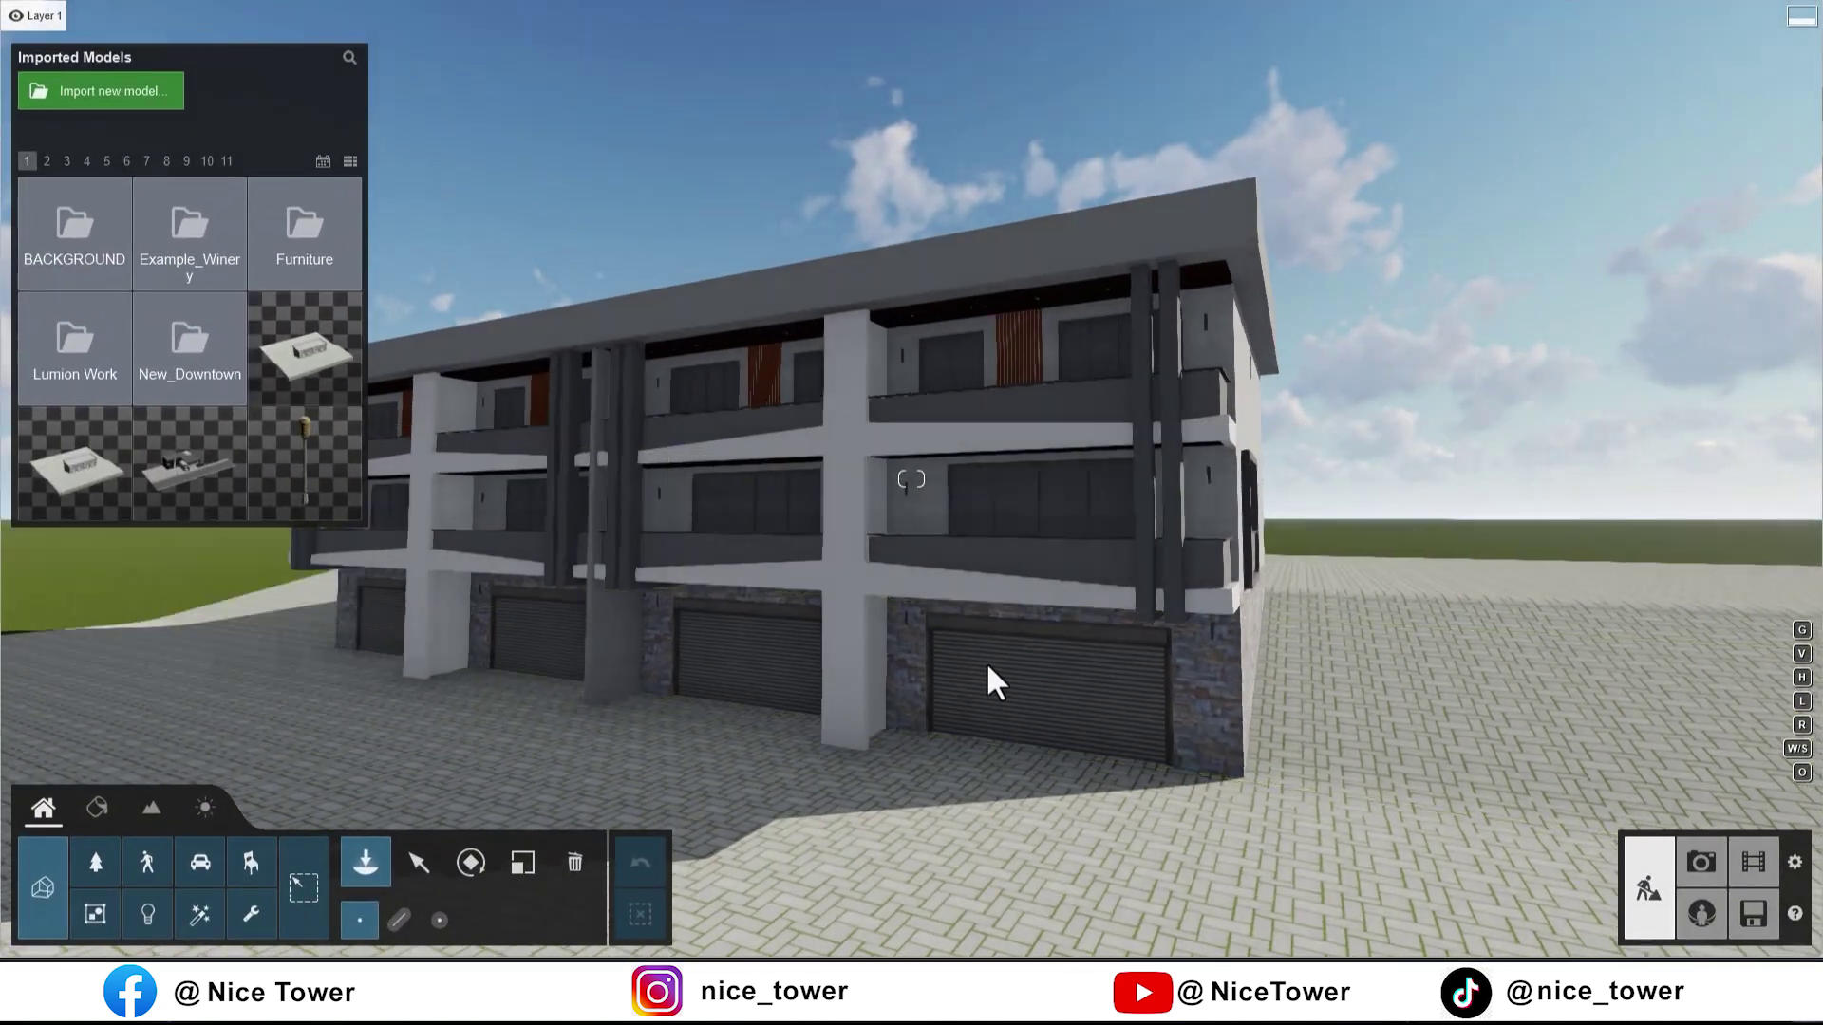
pyautogui.moveTo(989, 683); pyautogui.dragTo(950, 674, button='right')
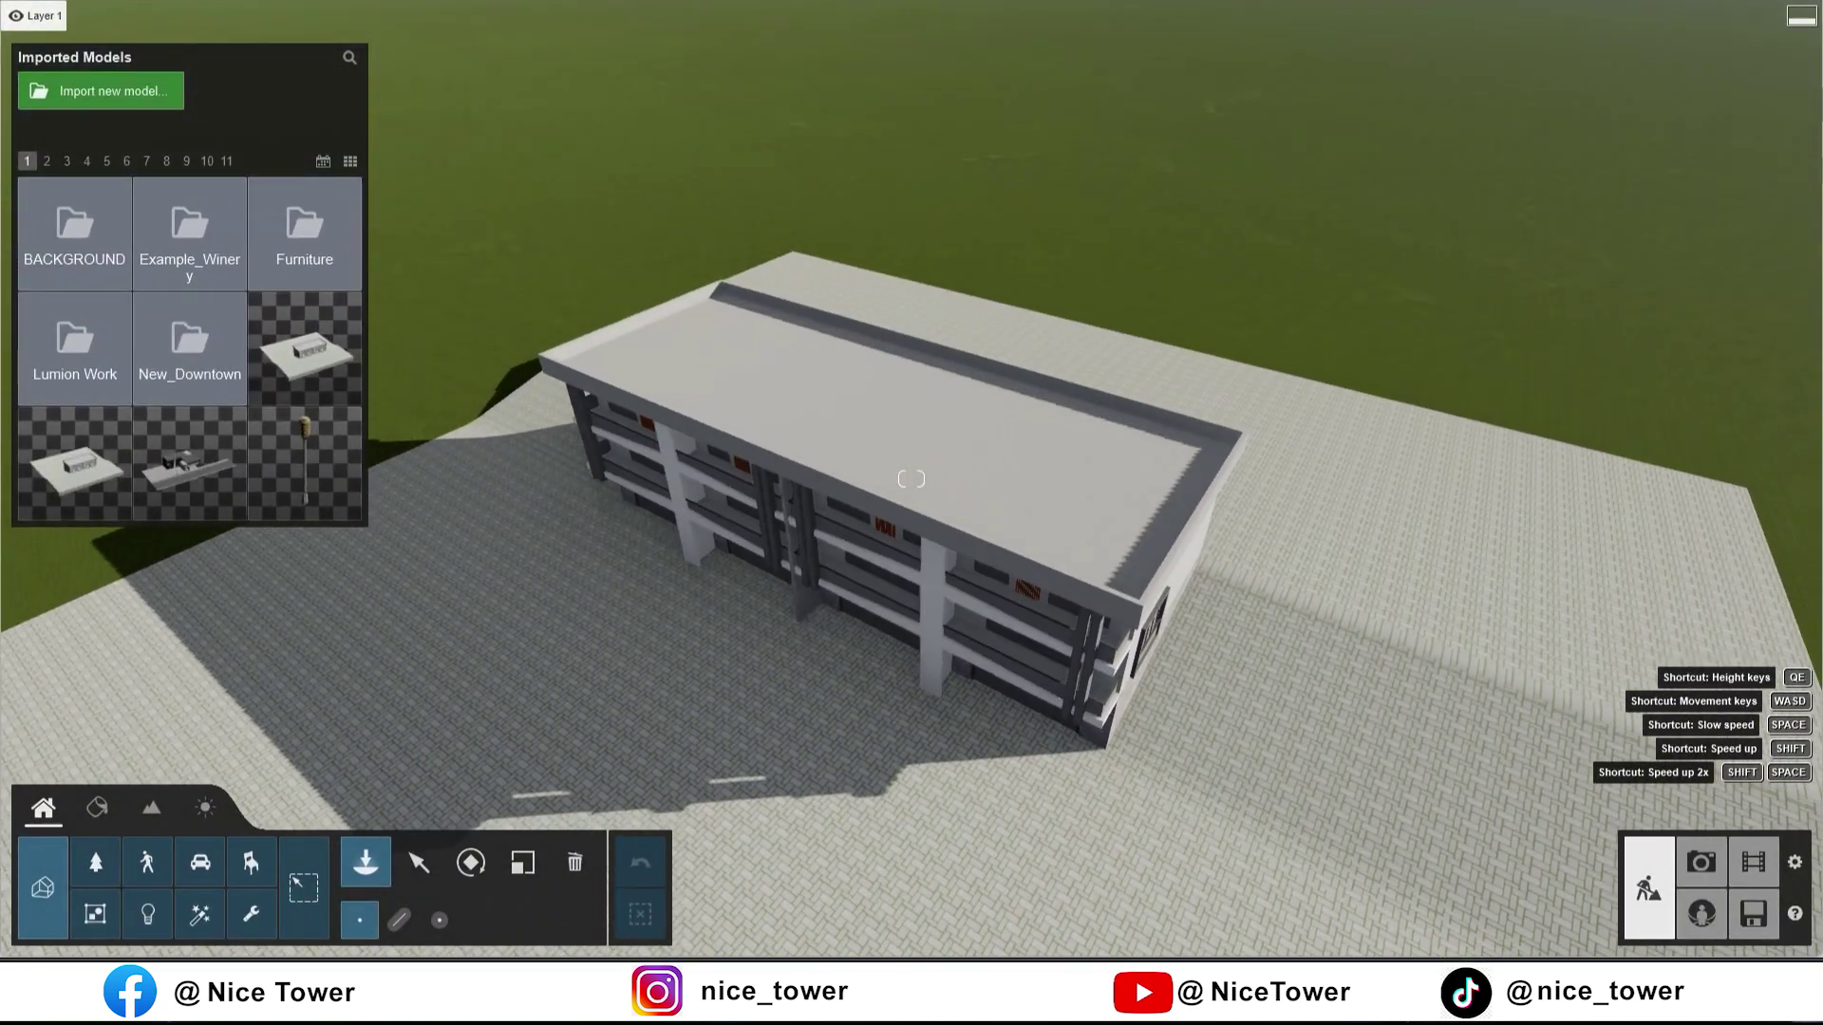
pyautogui.press('d')
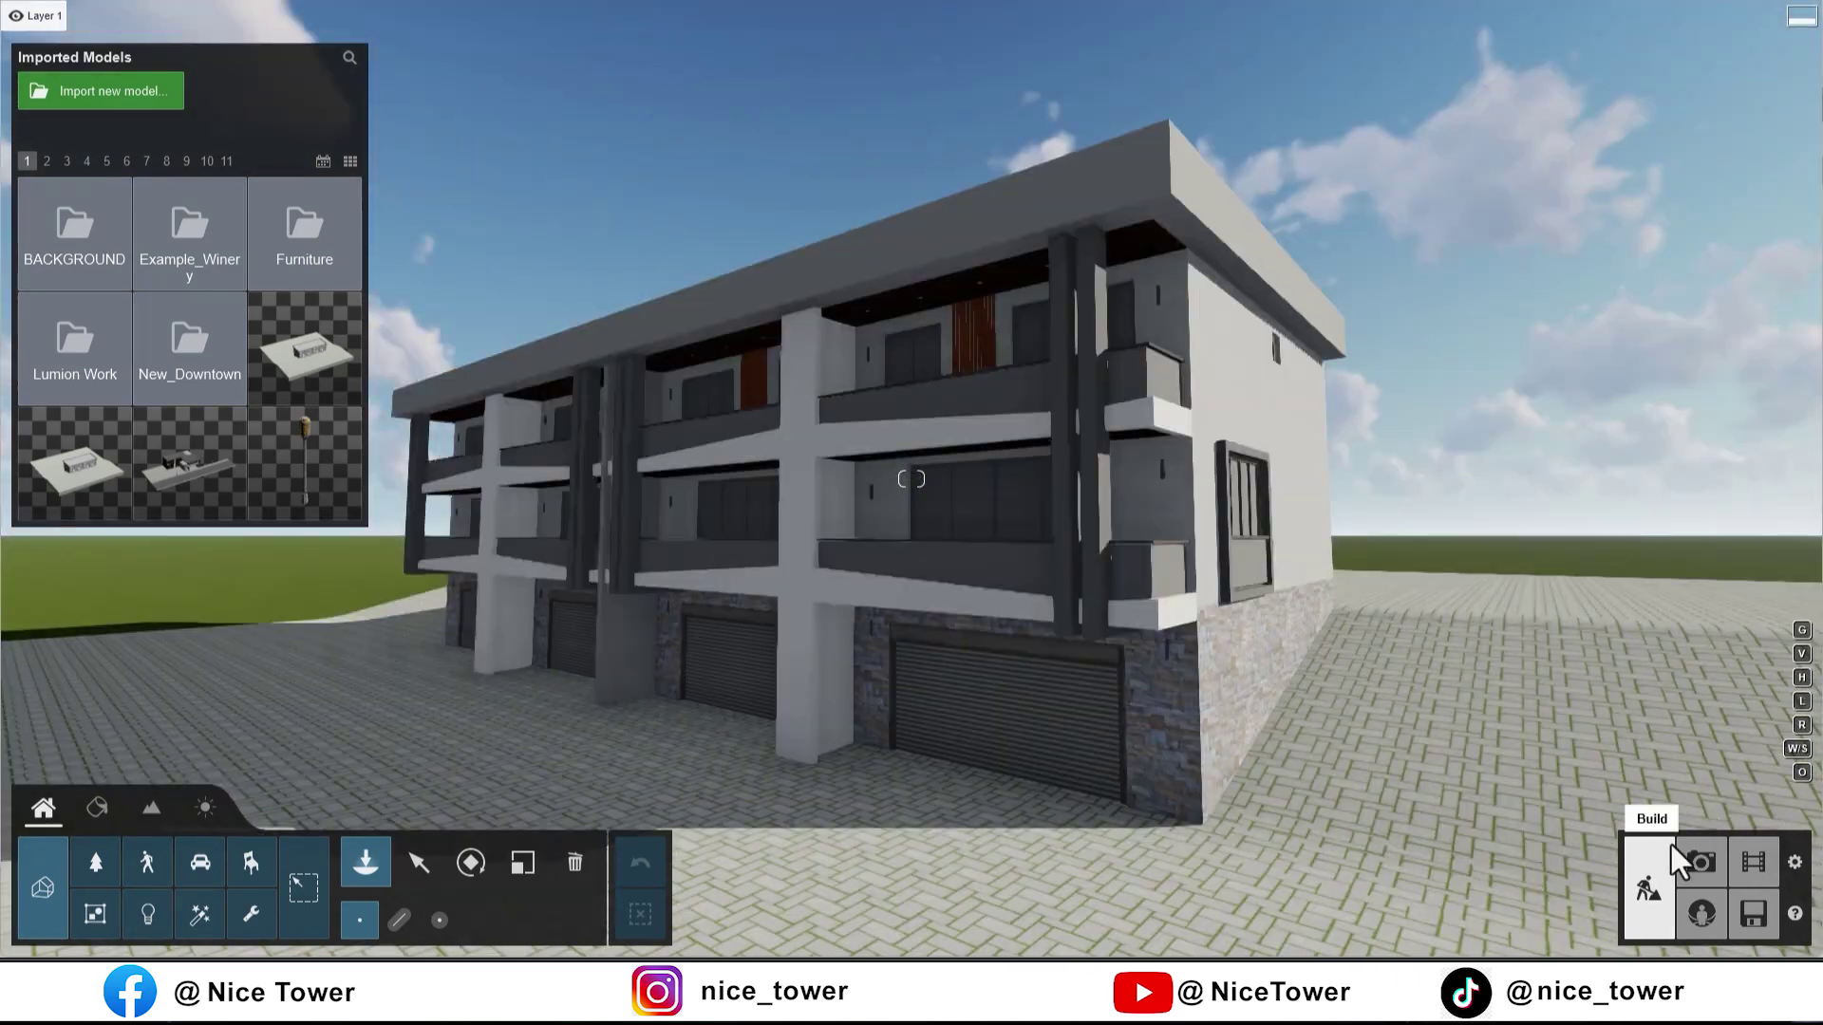
pyautogui.click(1701, 862)
# Step: Store the corner view as photo 6, then store a frontal facade view from 4.65 m as photo 7
pyautogui.click(868, 767)
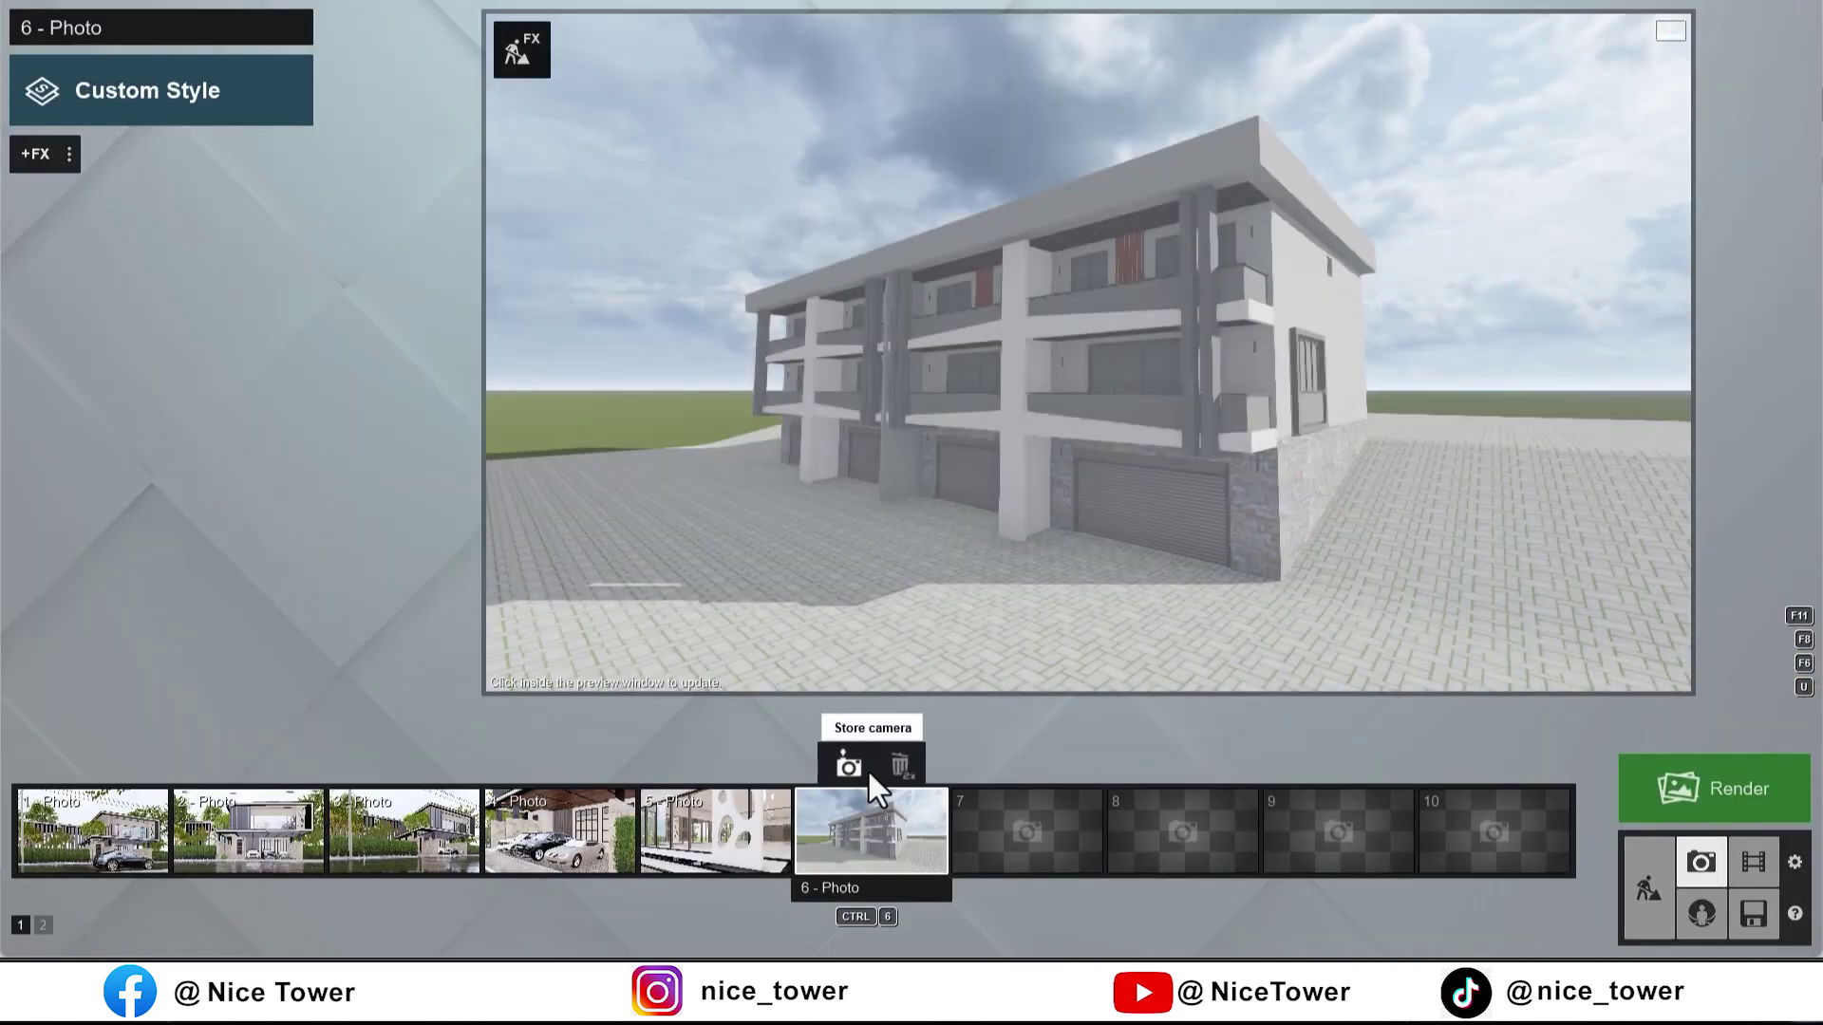
pyautogui.scroll(5, 1090, 402)
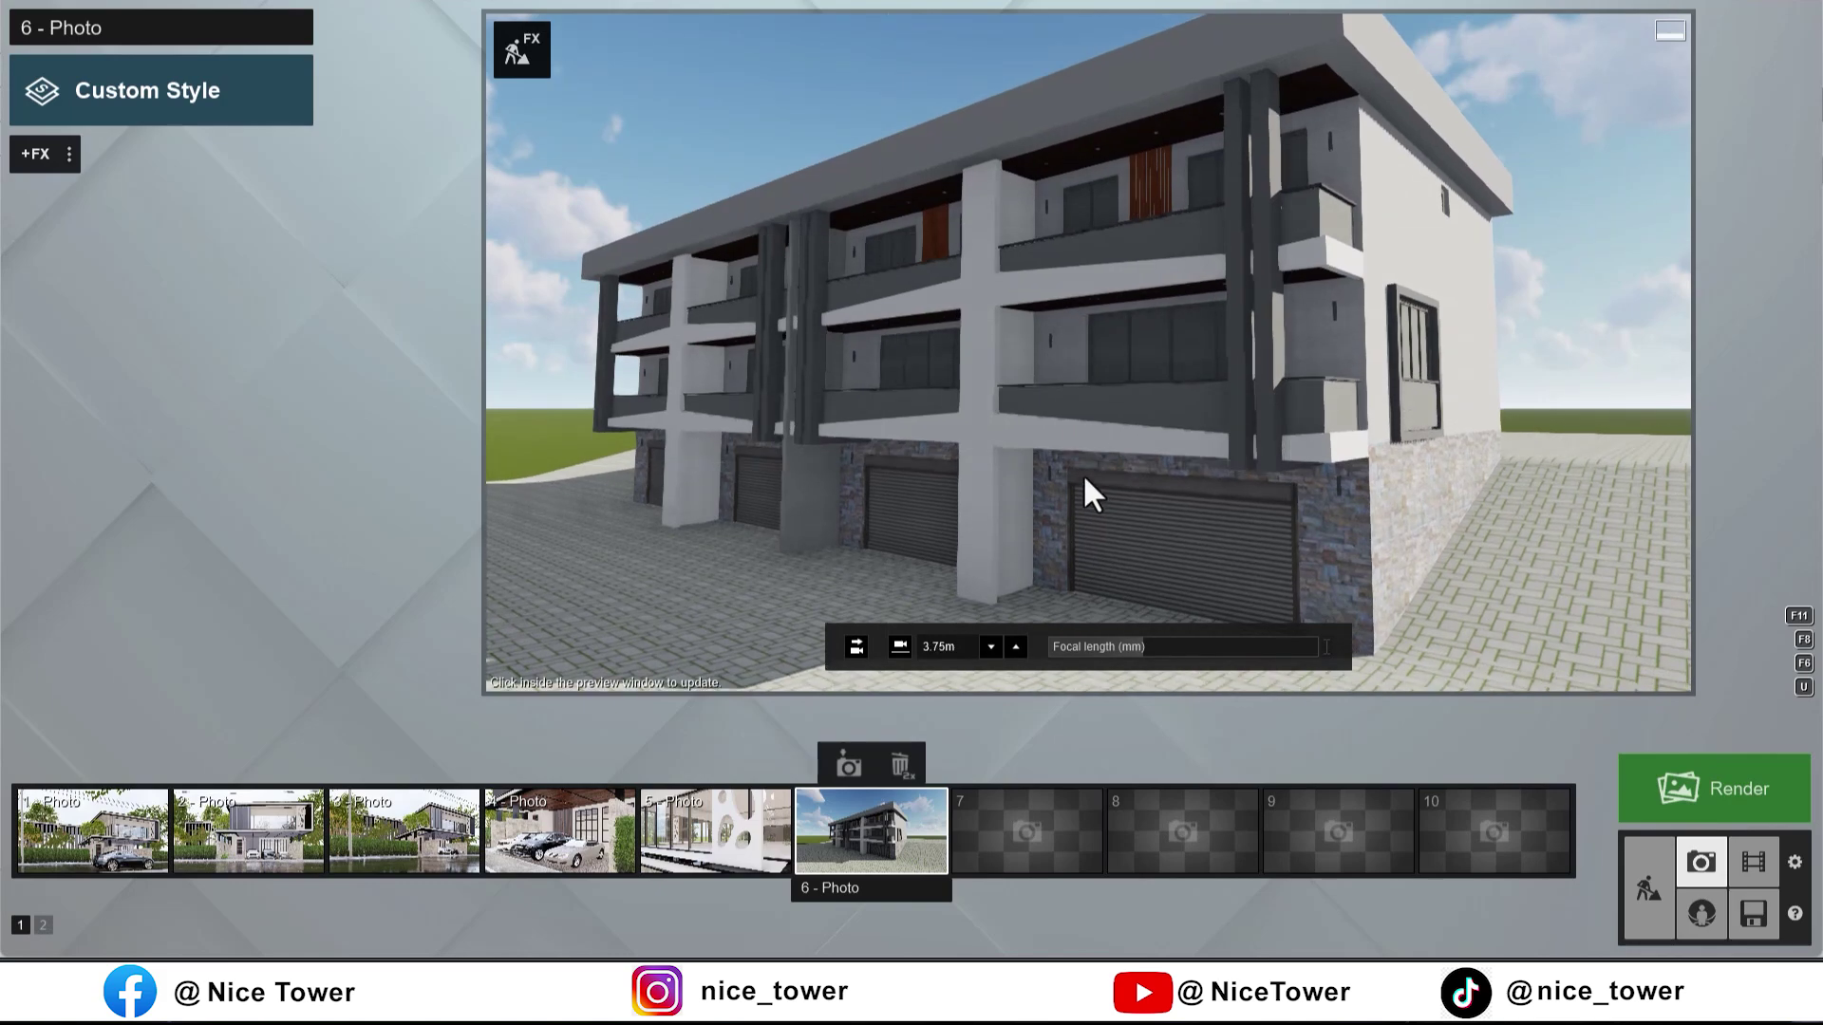
pyautogui.scroll(-5, 1084, 469)
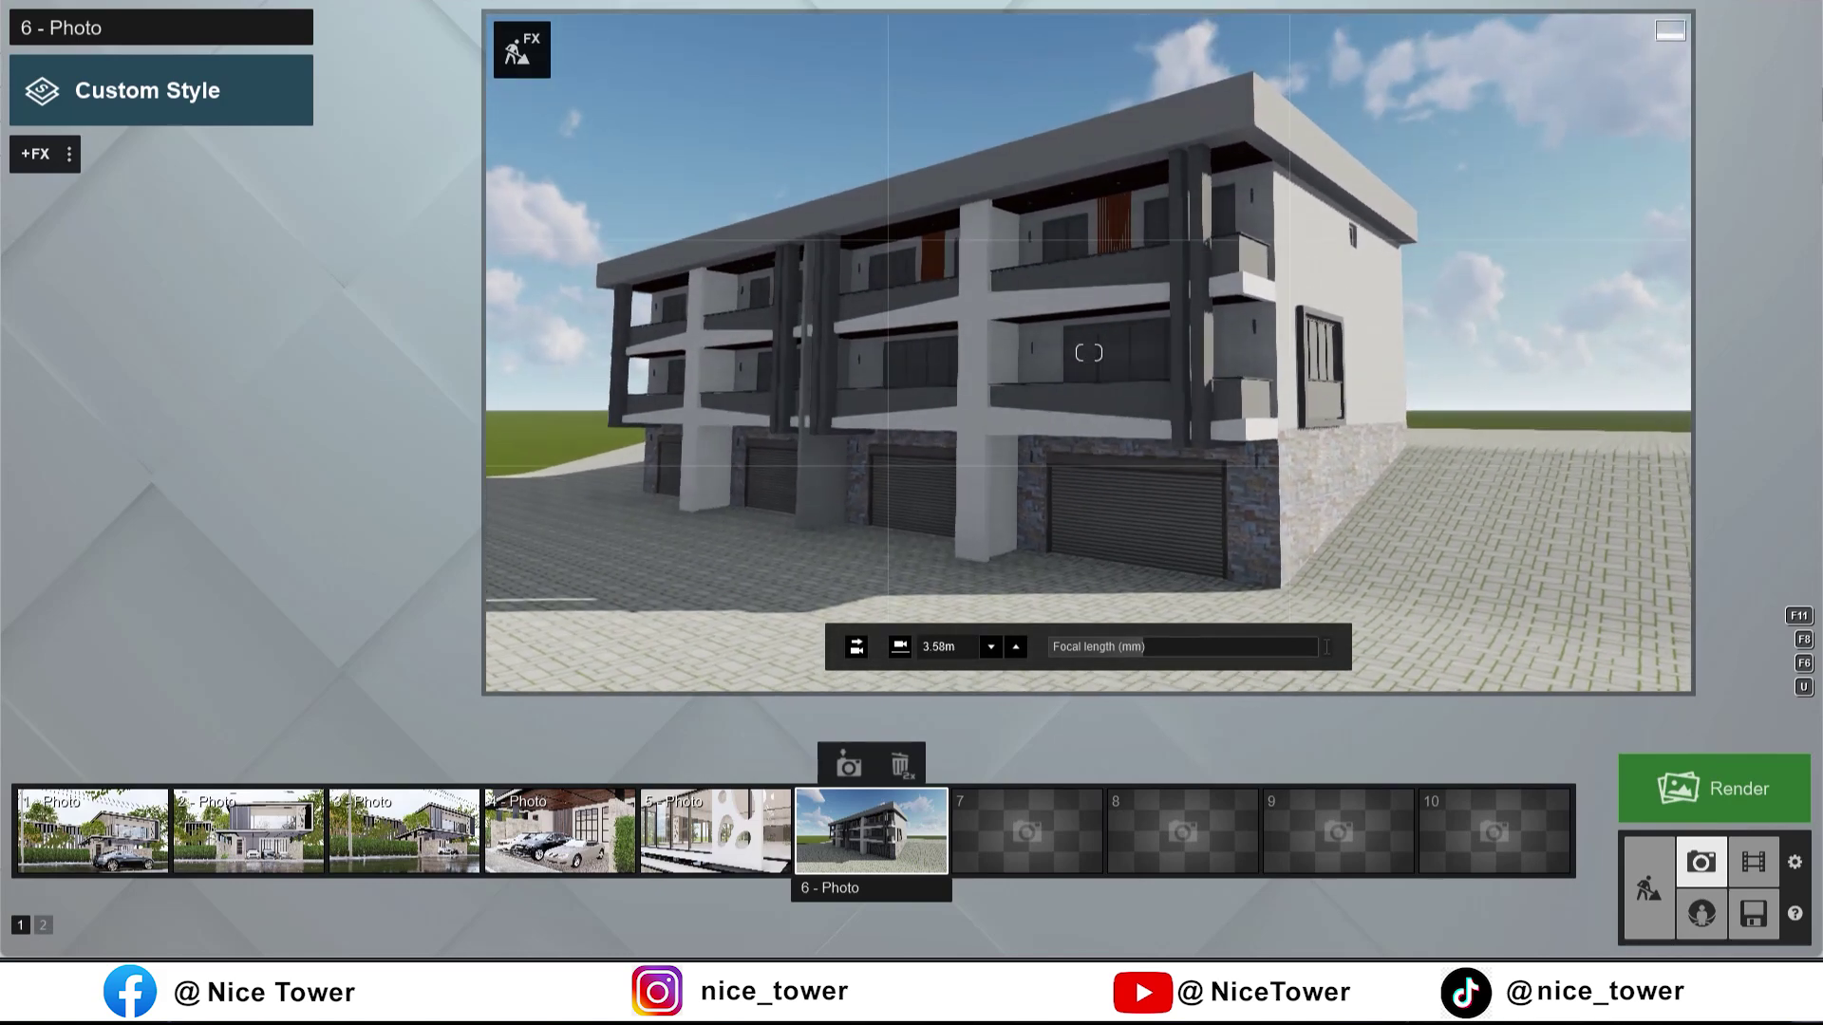
pyautogui.press('d')
pyautogui.click(1033, 517)
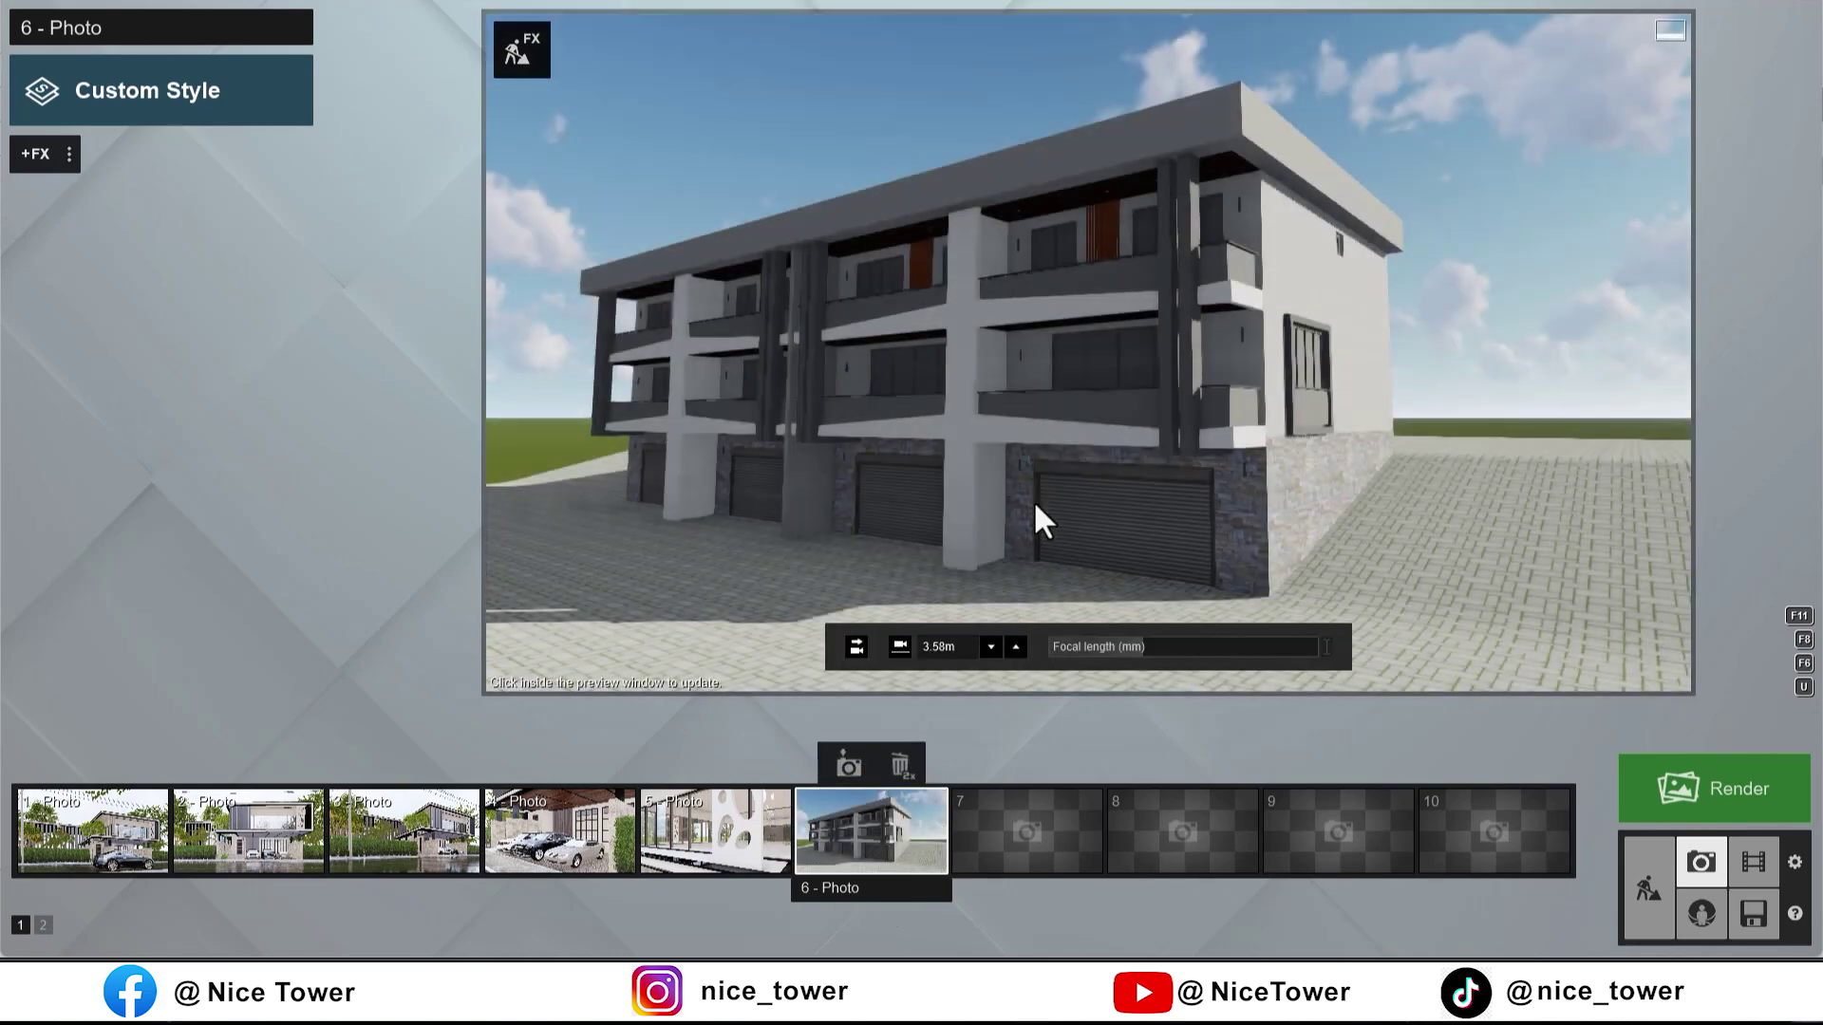
pyautogui.moveTo(1033, 516); pyautogui.dragTo(1089, 352, button='right')
pyautogui.press('q')
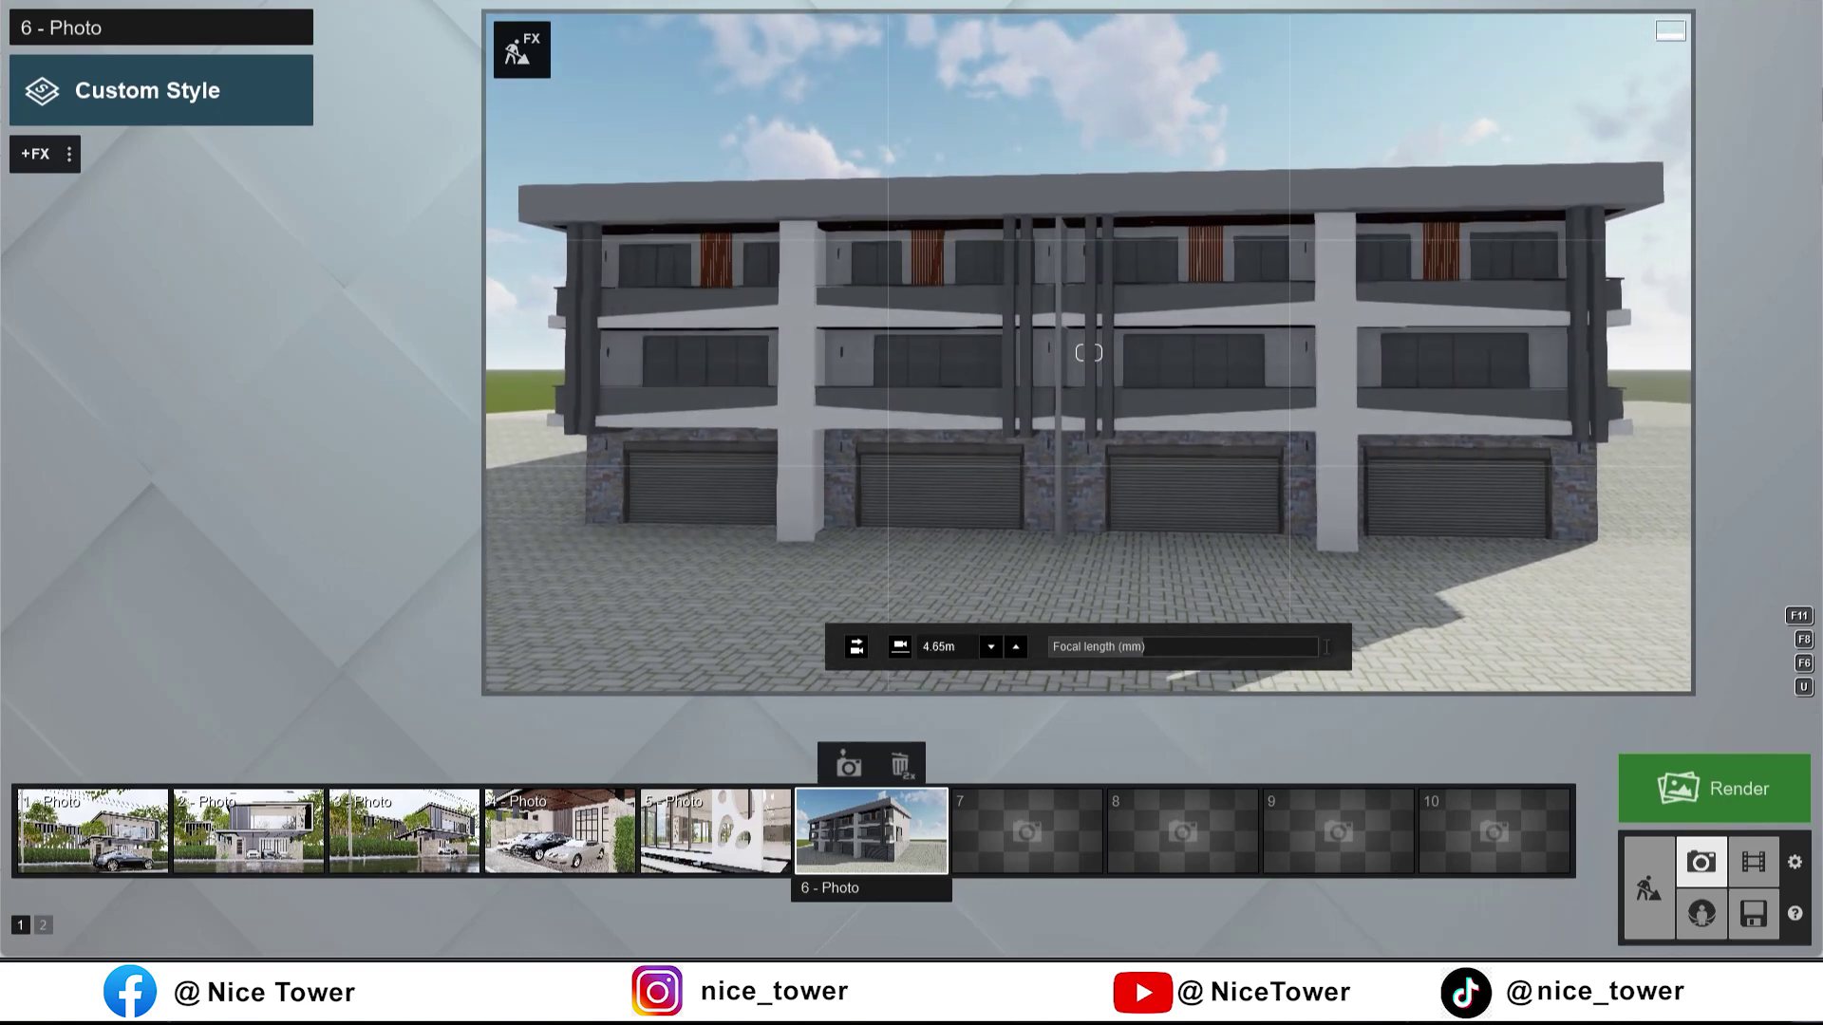
pyautogui.moveTo(1089, 353); pyautogui.dragTo(1045, 465, button='right')
pyautogui.click(1046, 772)
# Step: Render corner photo 6 at Desktop 1920x1080 as 1.jpg
pyautogui.moveTo(930, 543); pyautogui.dragTo(1089, 352, button='right')
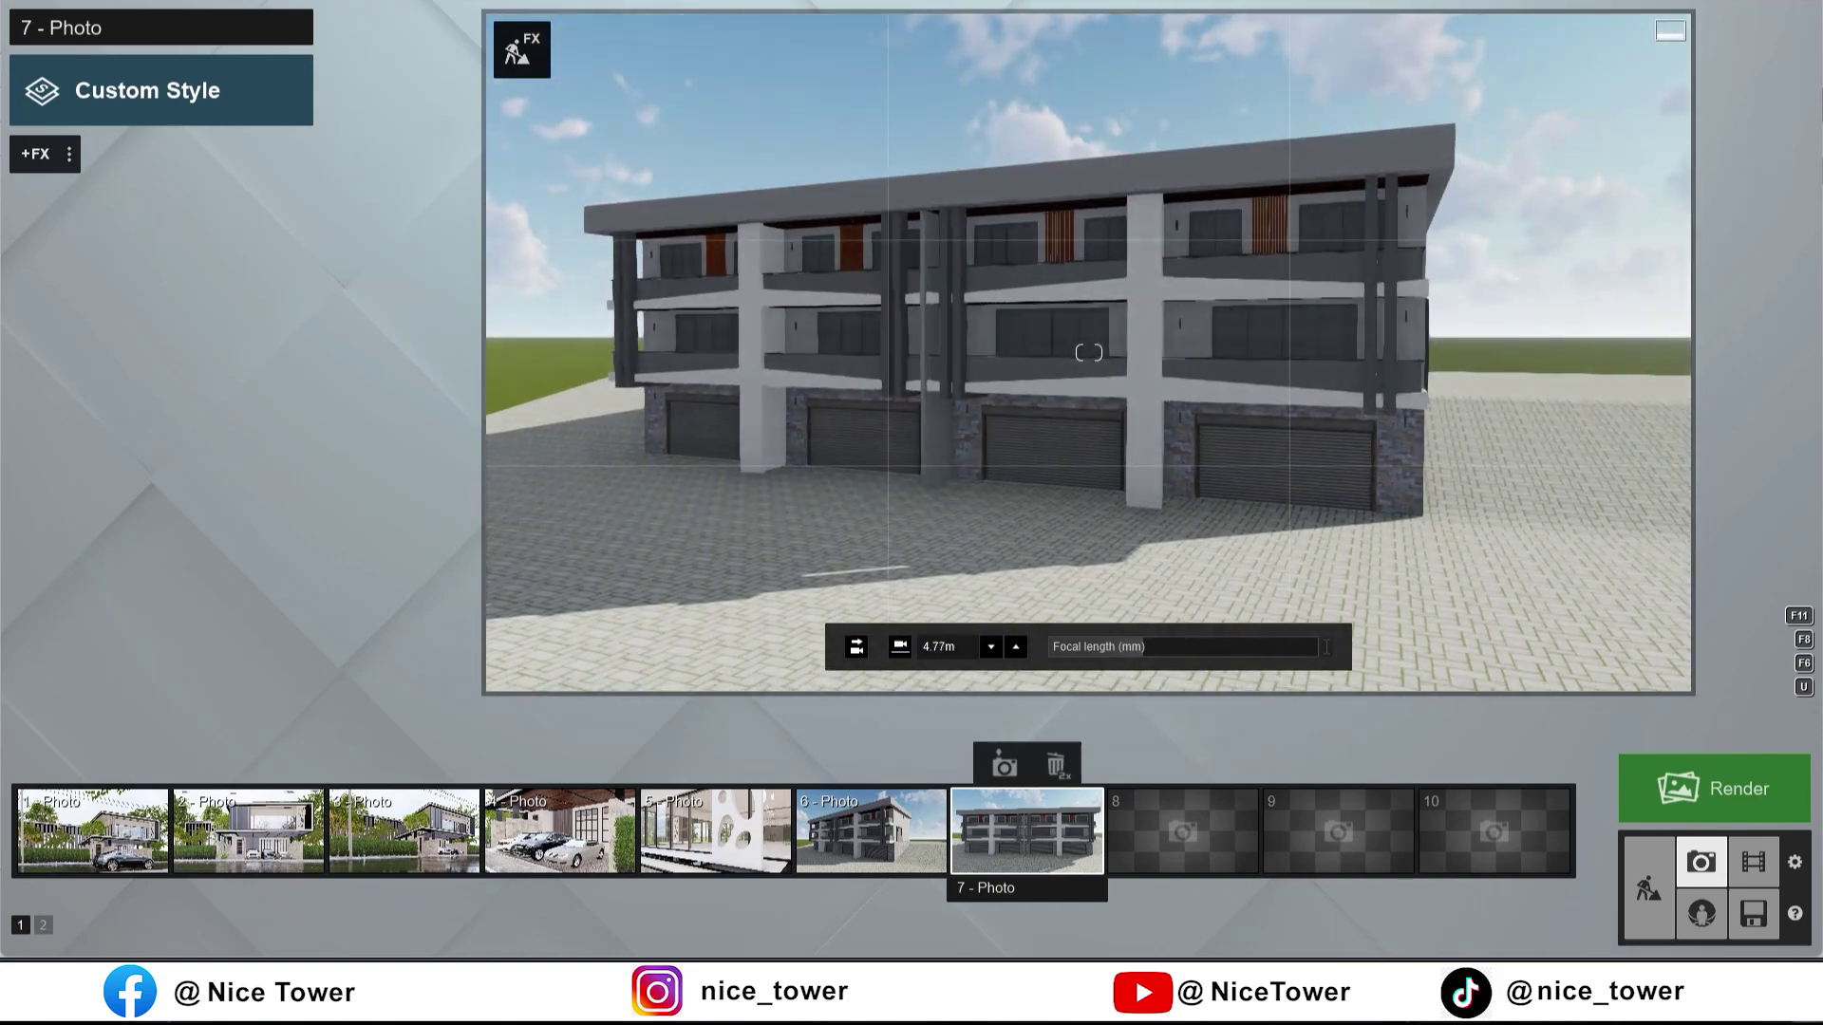
pyautogui.moveTo(1089, 352); pyautogui.dragTo(1089, 353, button='right')
pyautogui.click(873, 839)
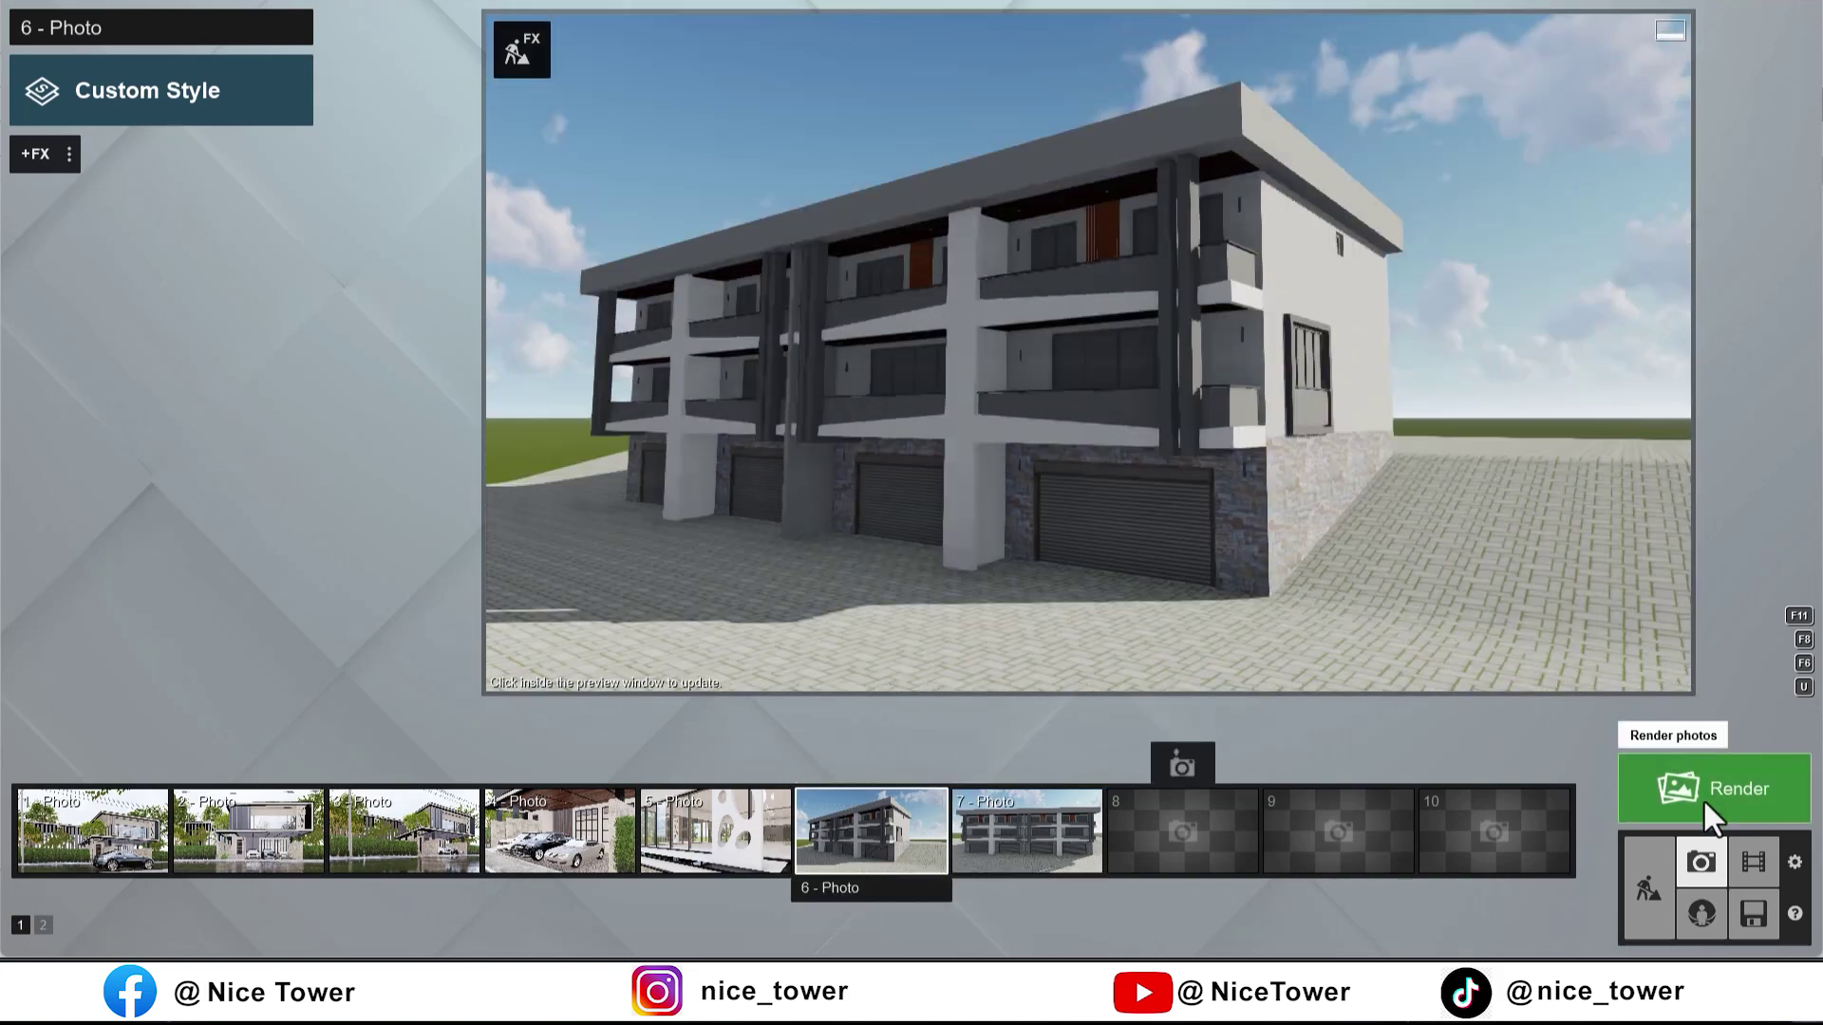
pyautogui.click(1707, 812)
pyautogui.click(746, 767)
pyautogui.press('Return')
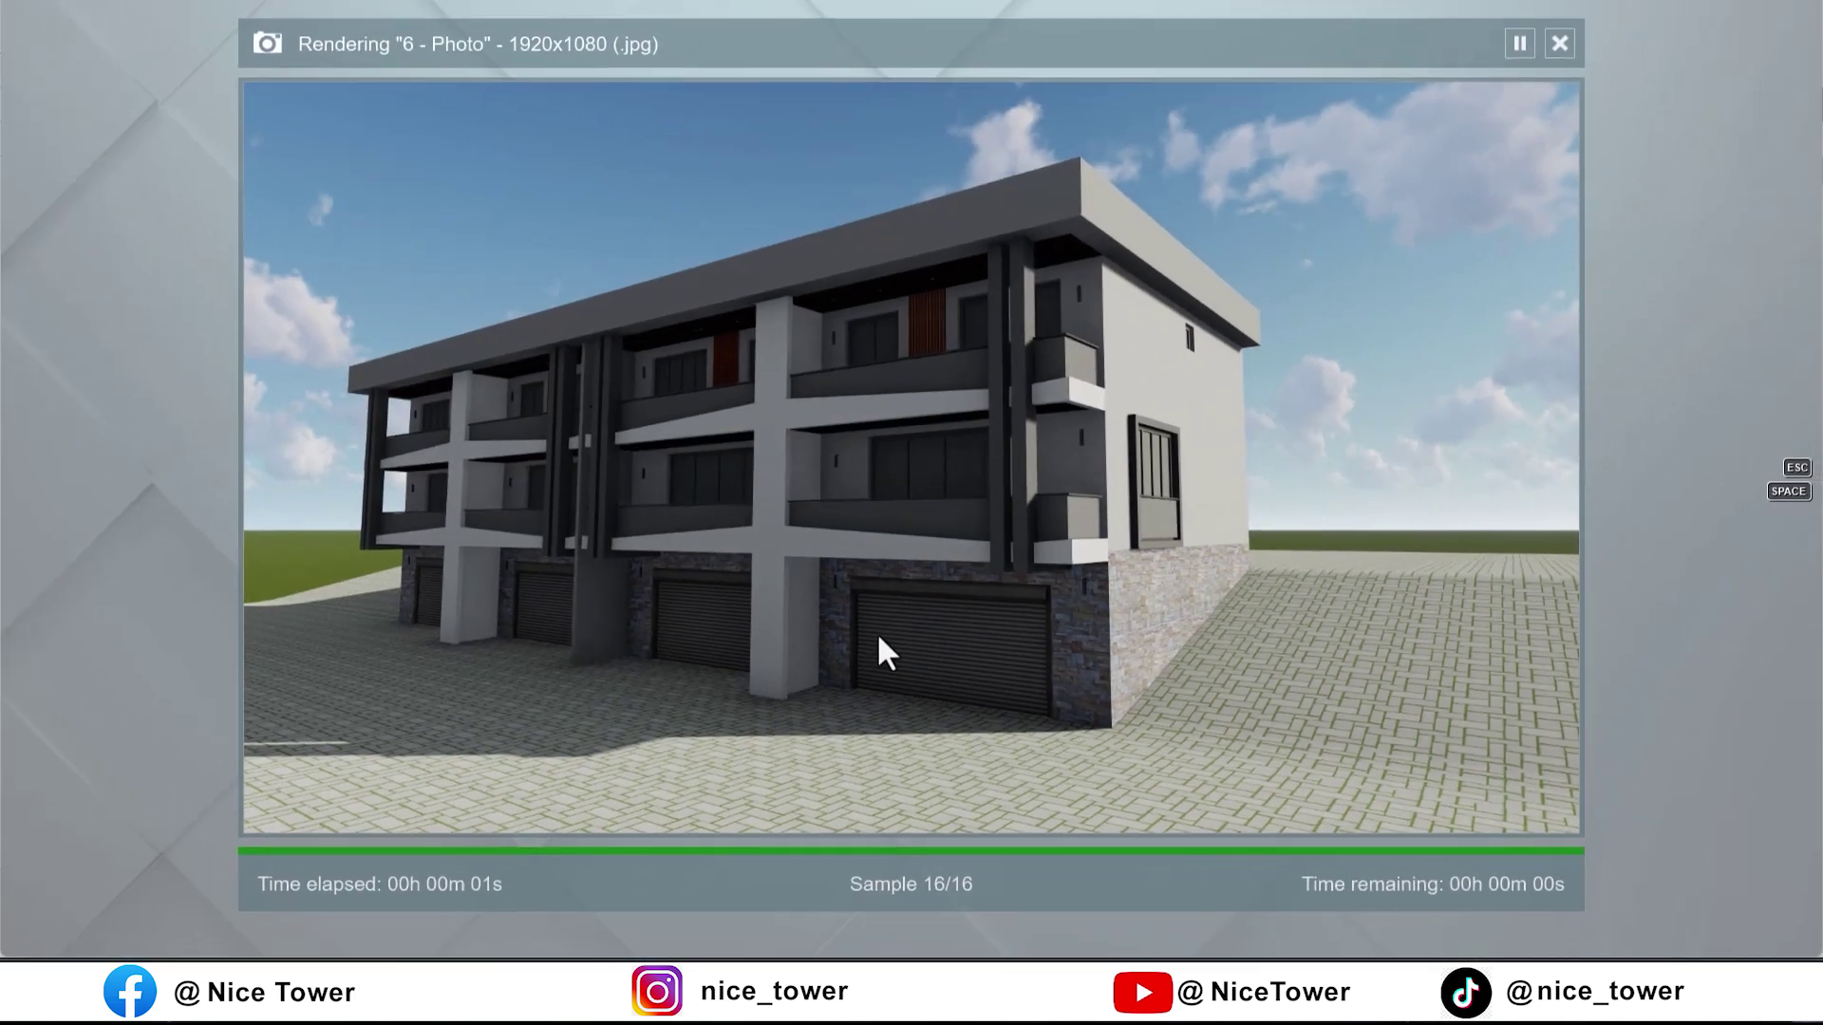
pyautogui.click(1486, 805)
# Step: Render frontal photo 7 at Desktop 1920x1080 as 2.jpg
pyautogui.click(1029, 835)
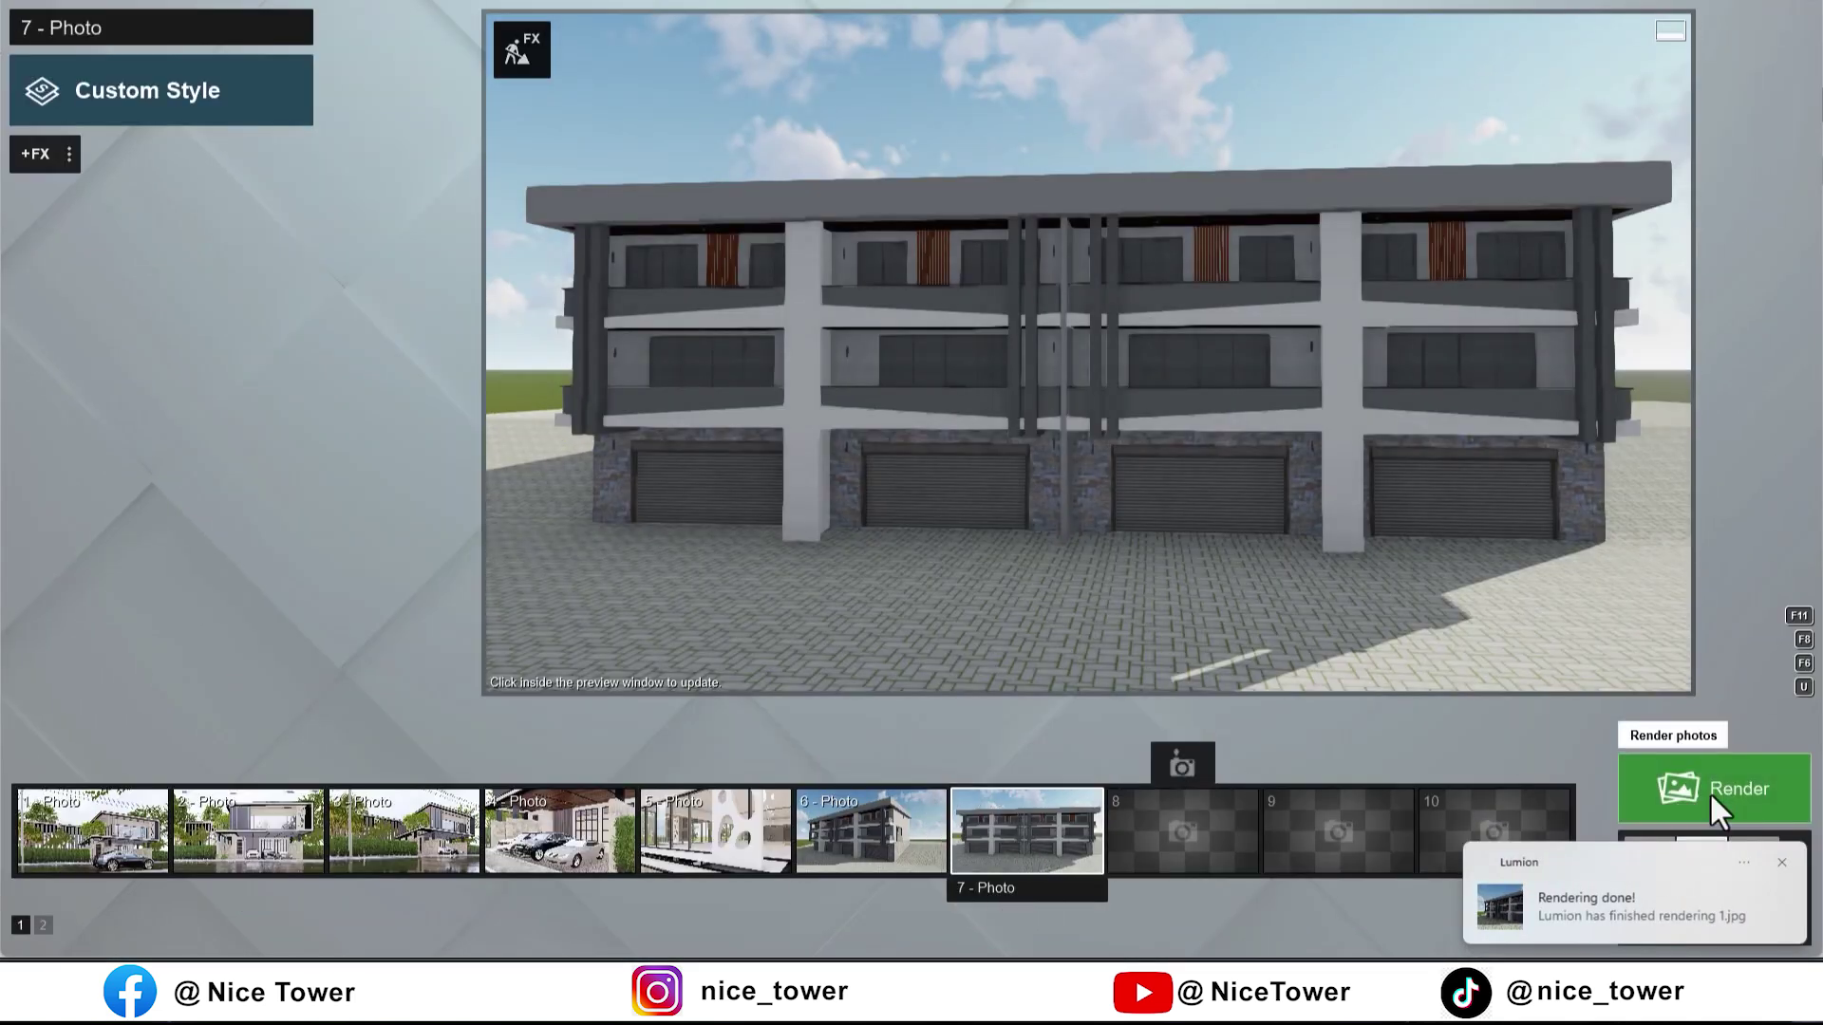
pyautogui.click(1712, 797)
pyautogui.click(749, 781)
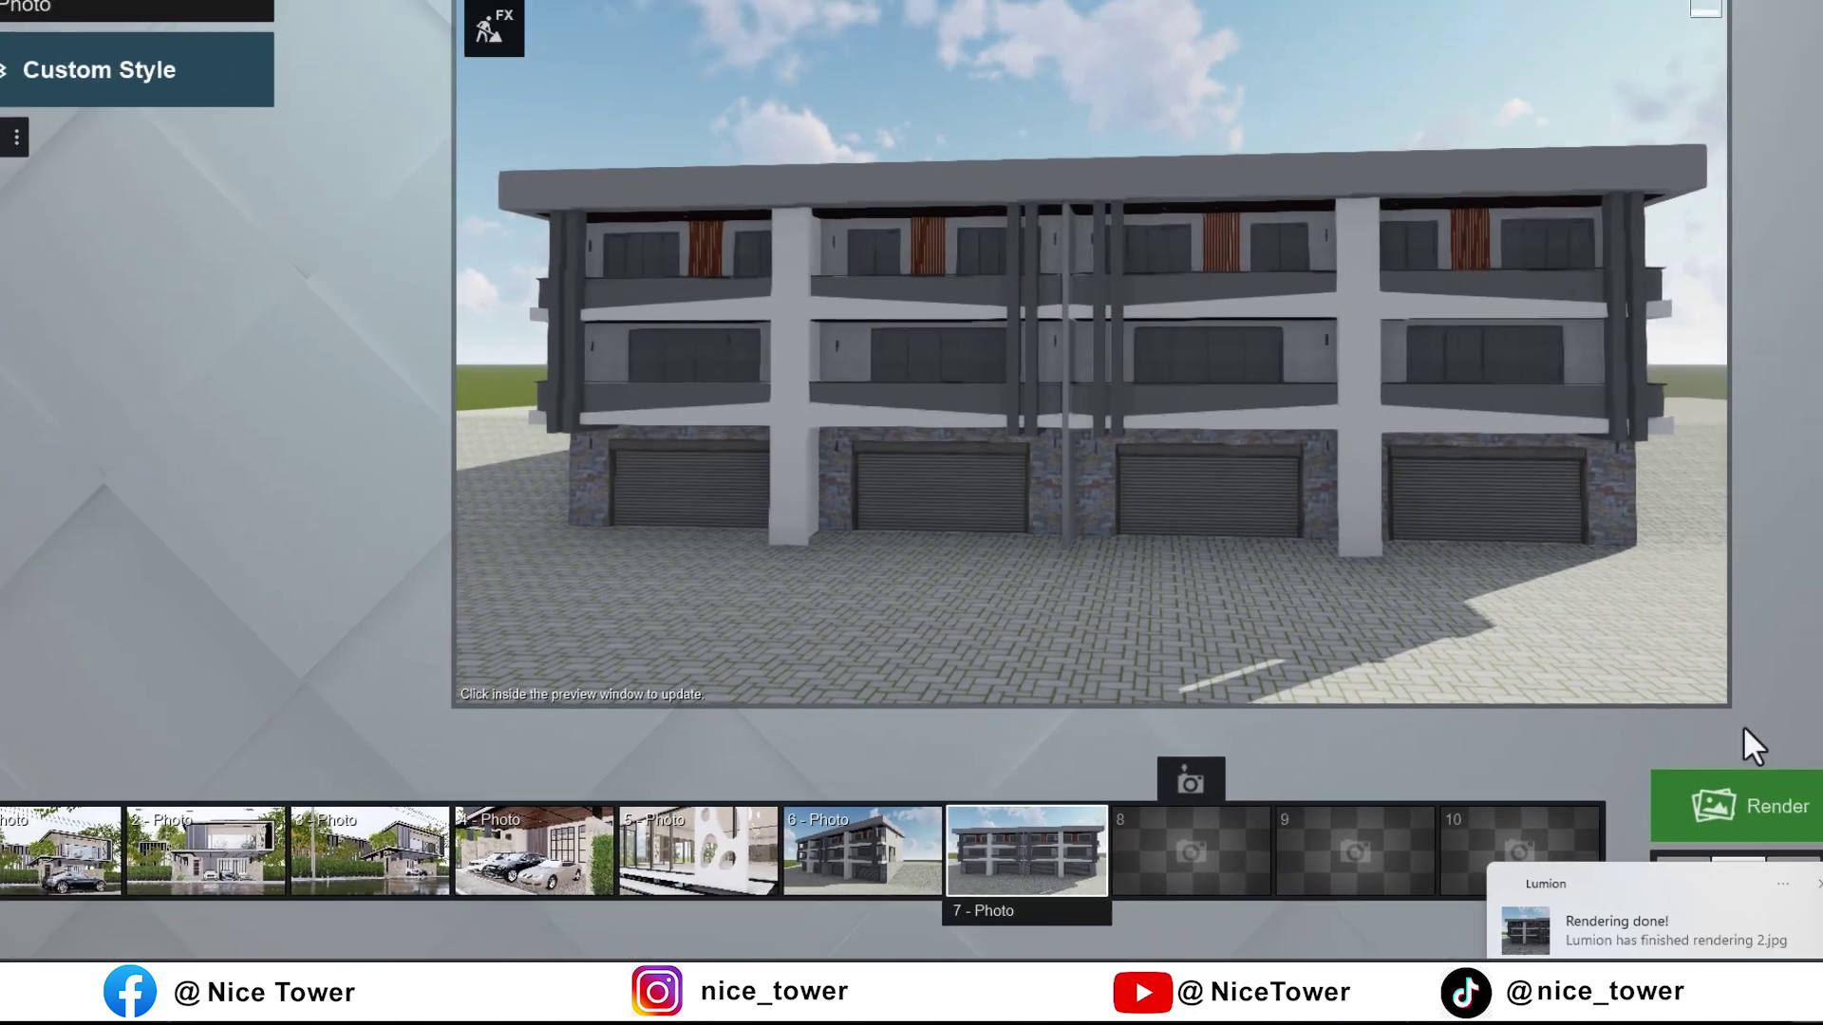
pyautogui.click(1671, 878)
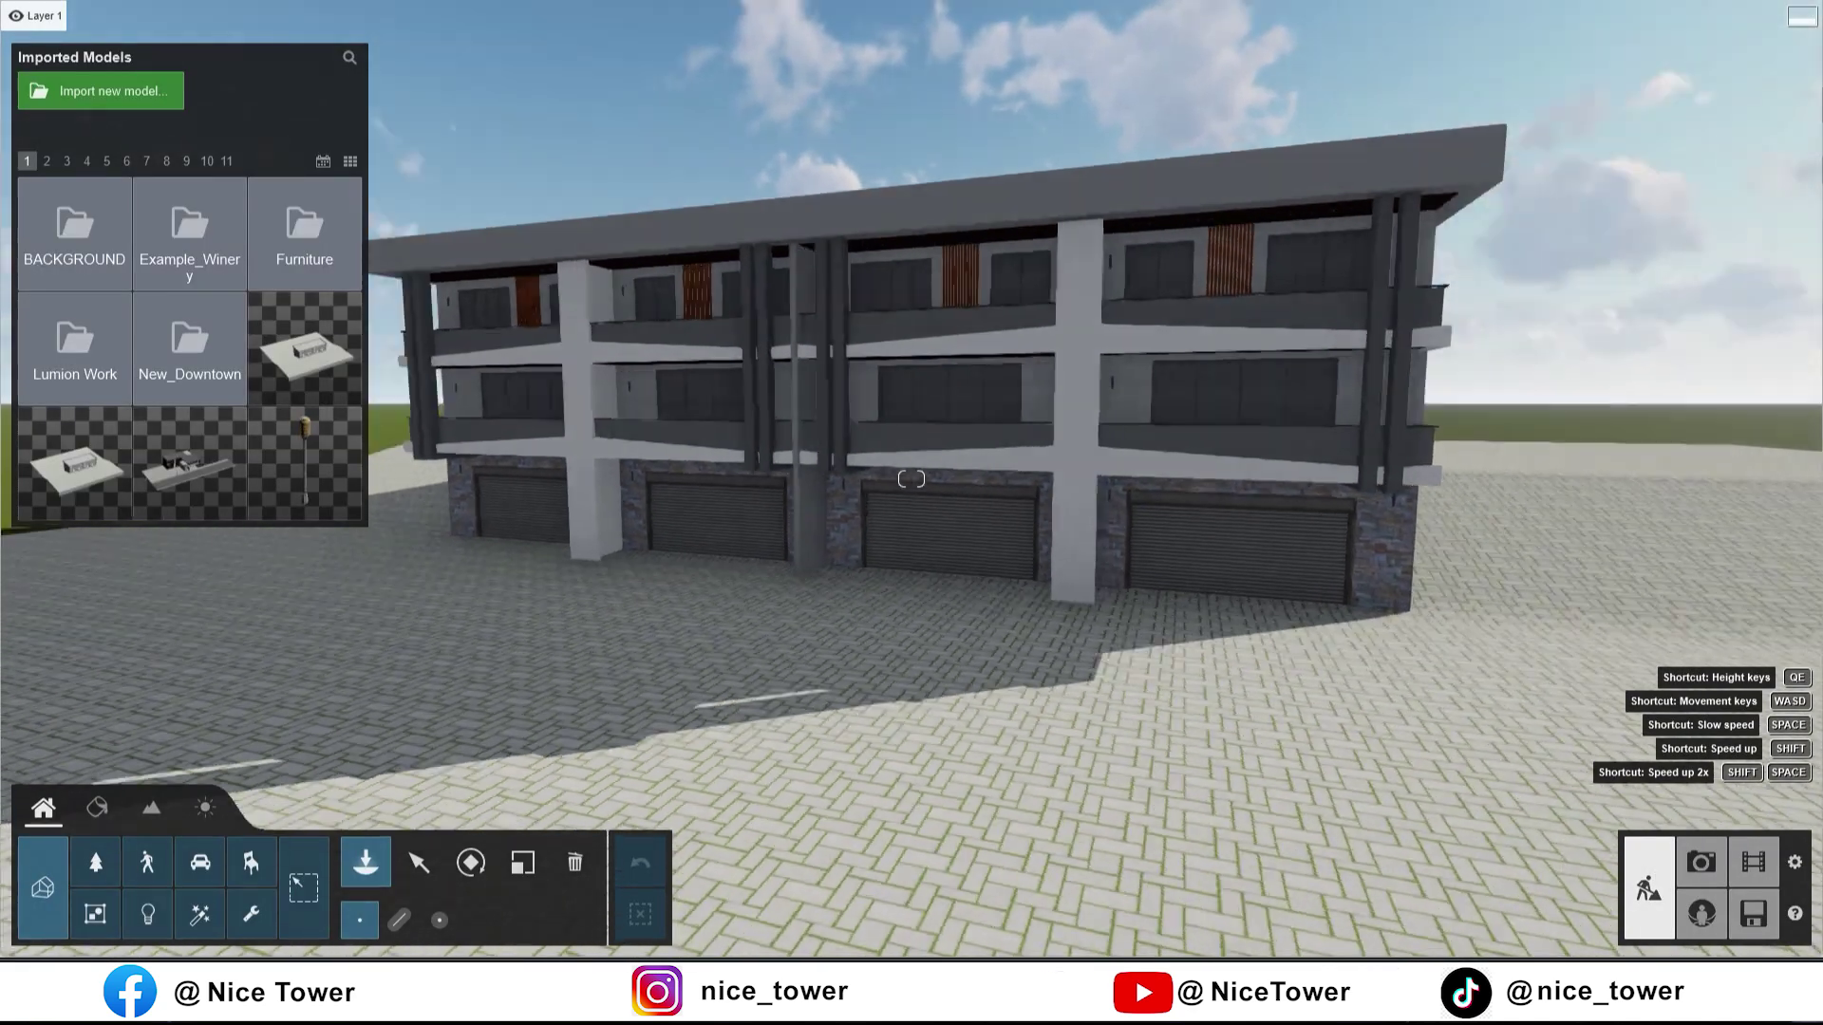
# Step: Make the balcony panels pure glass with Transparency 0.6, lower glossiness and a dark grey tint
pyautogui.moveTo(911, 480); pyautogui.dragTo(911, 479, button='right')
pyautogui.press('w')
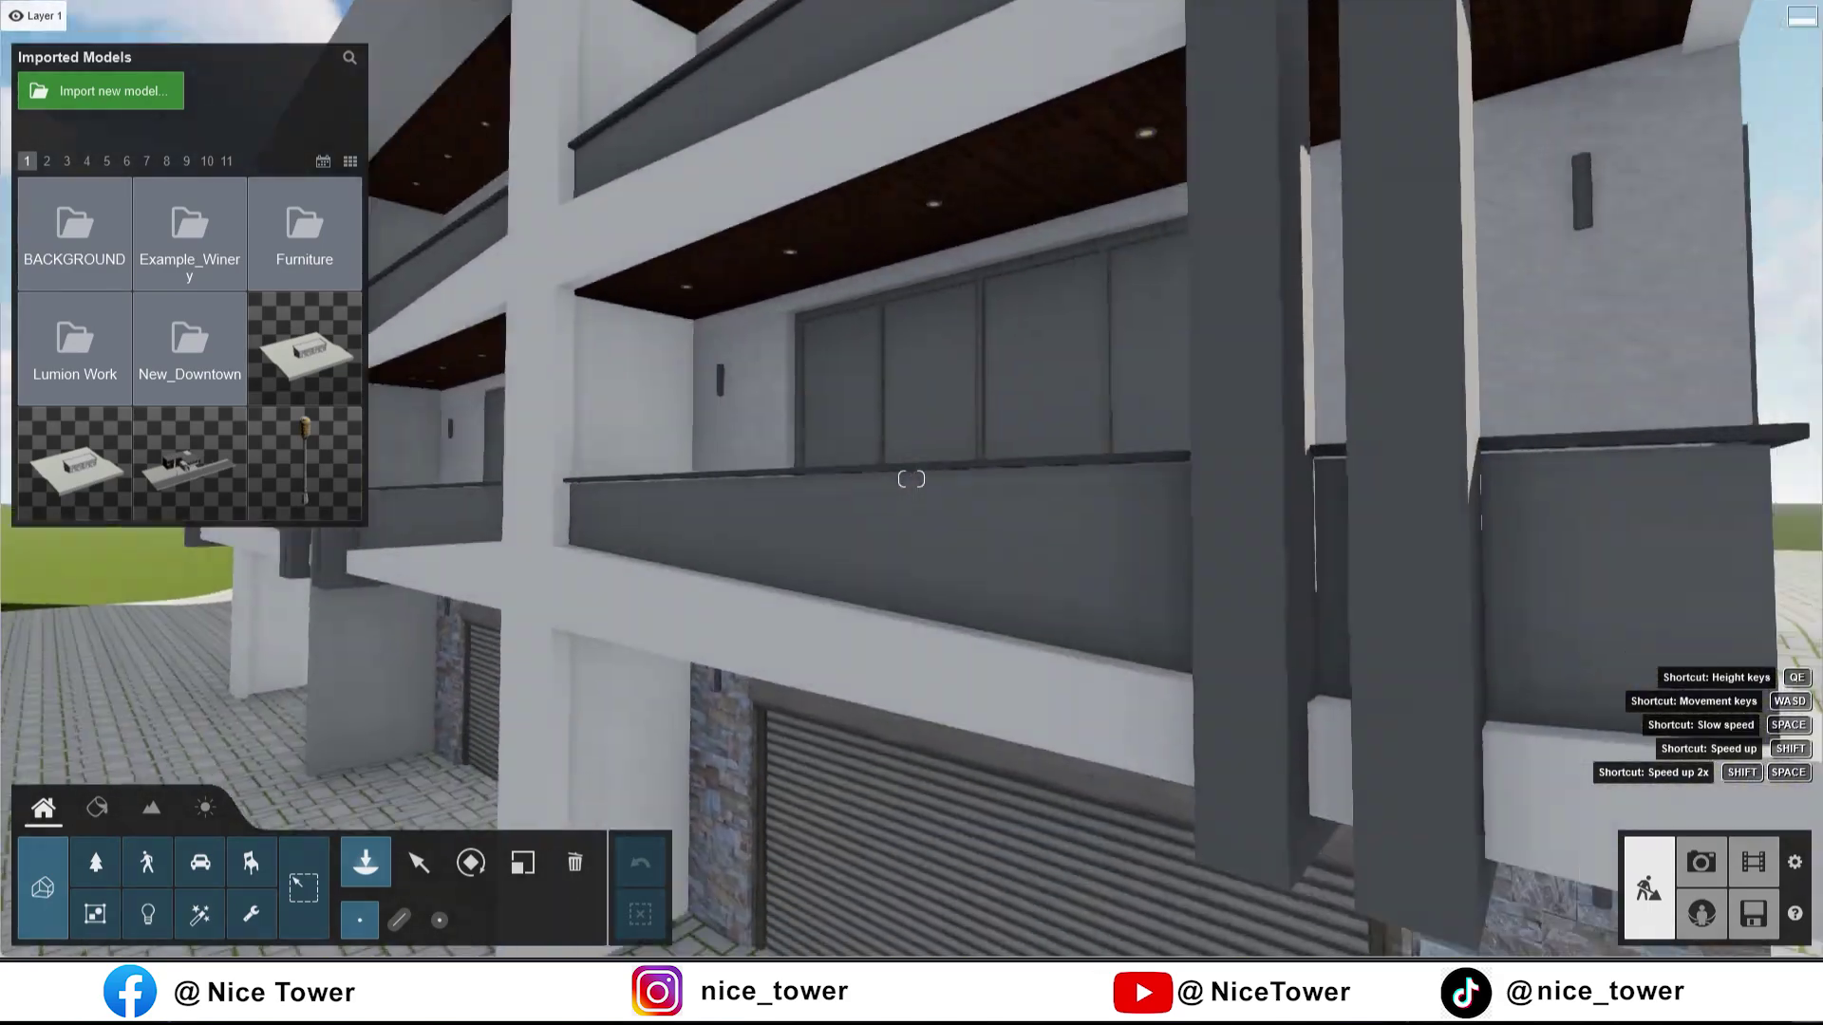
pyautogui.click(97, 808)
pyautogui.click(871, 520)
pyautogui.click(321, 271)
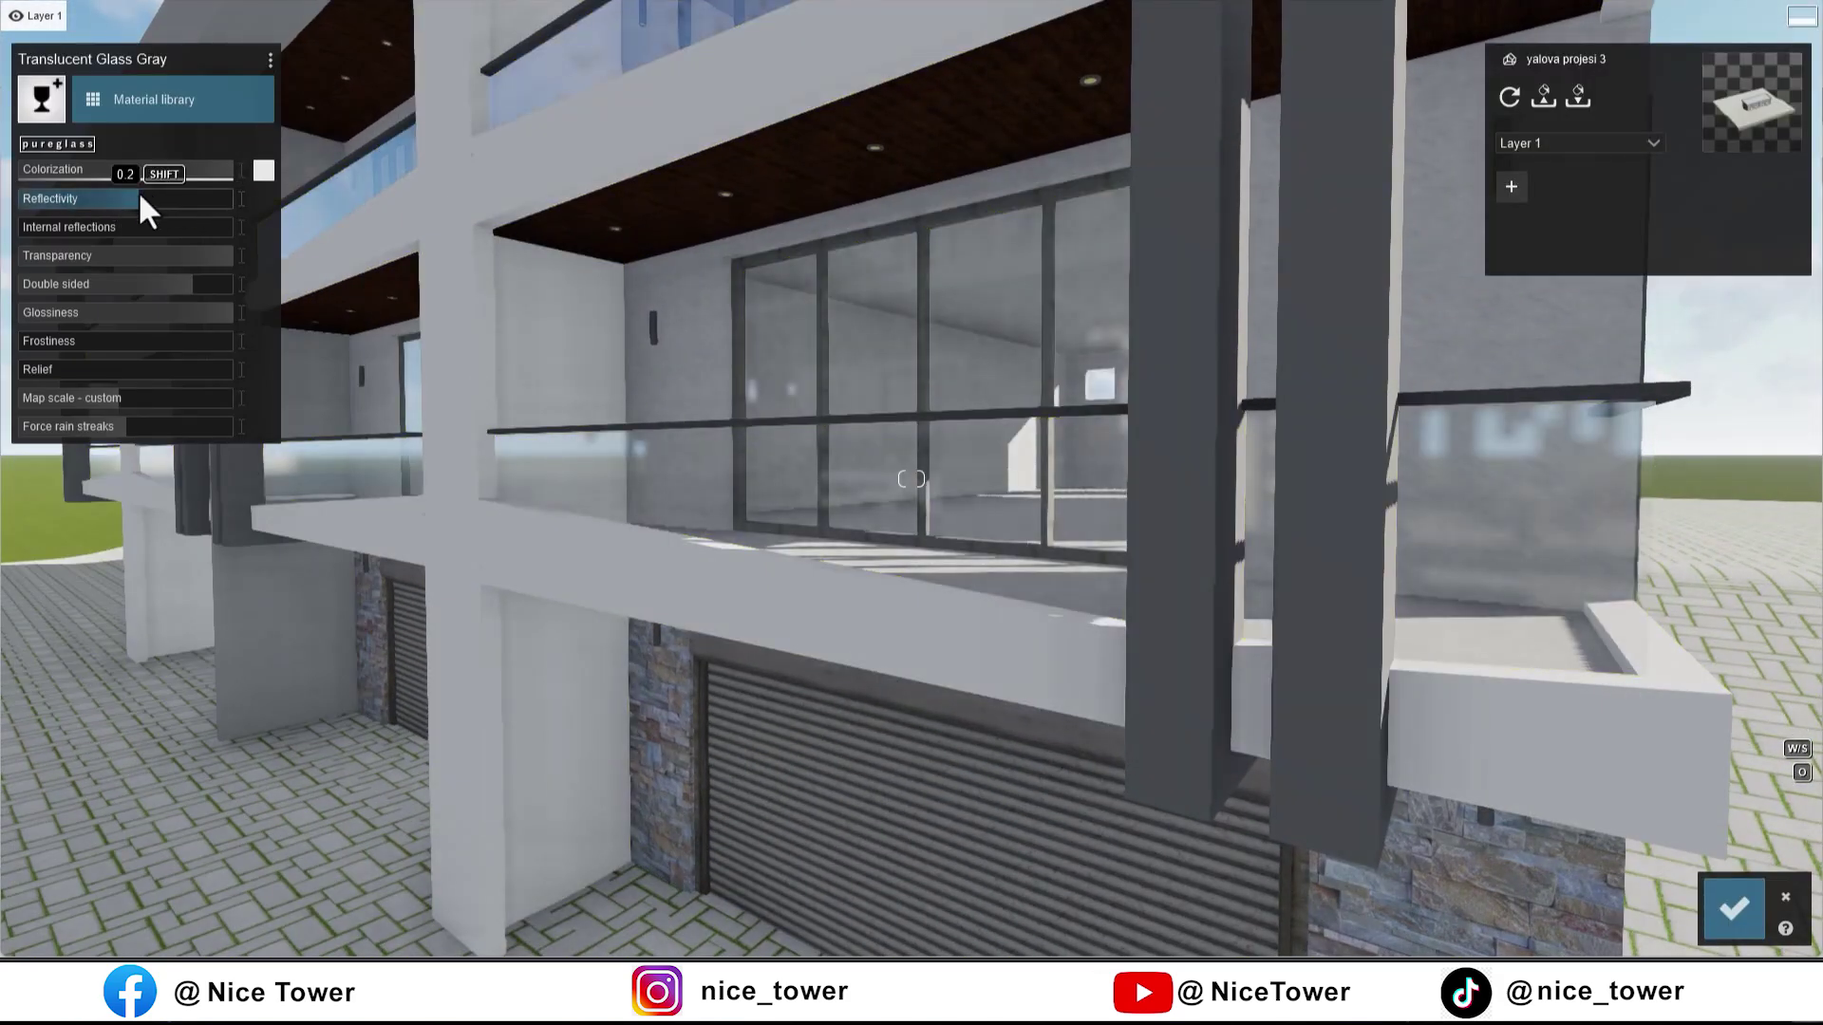
pyautogui.moveTo(216, 263); pyautogui.dragTo(146, 246)
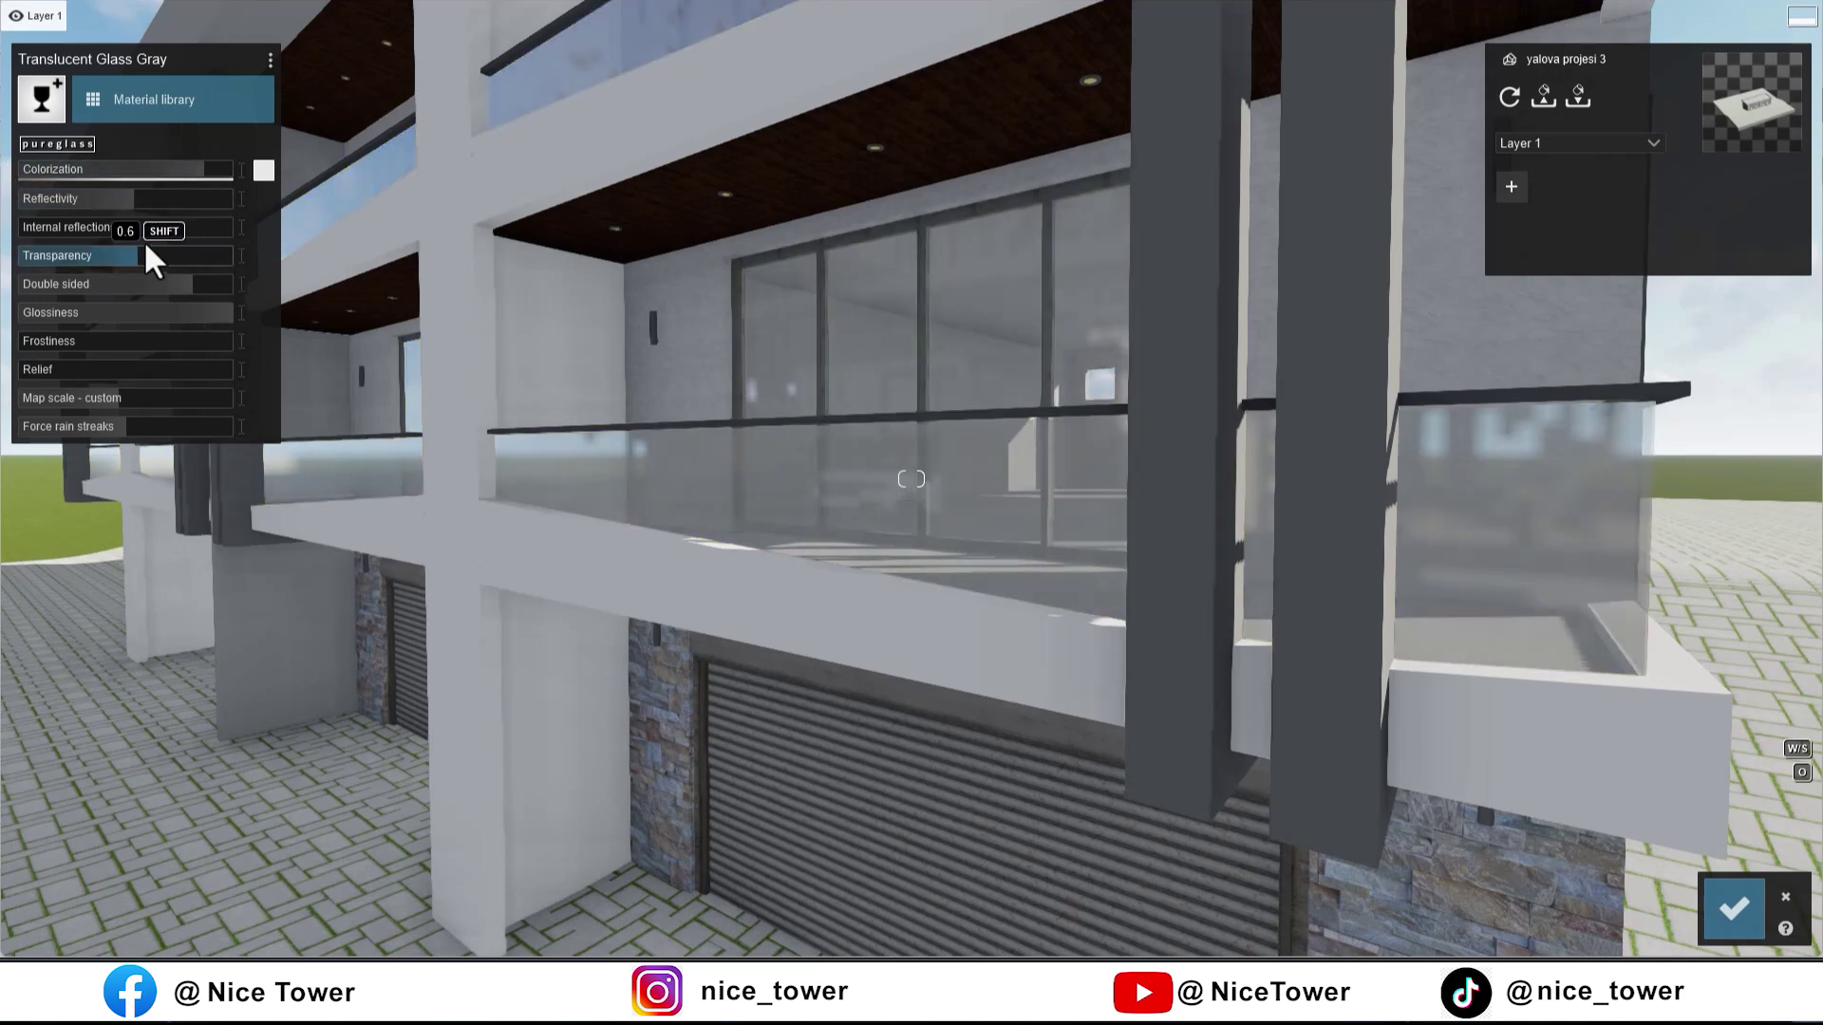
pyautogui.click(207, 311)
pyautogui.click(264, 170)
pyautogui.moveTo(300, 214); pyautogui.dragTo(302, 183)
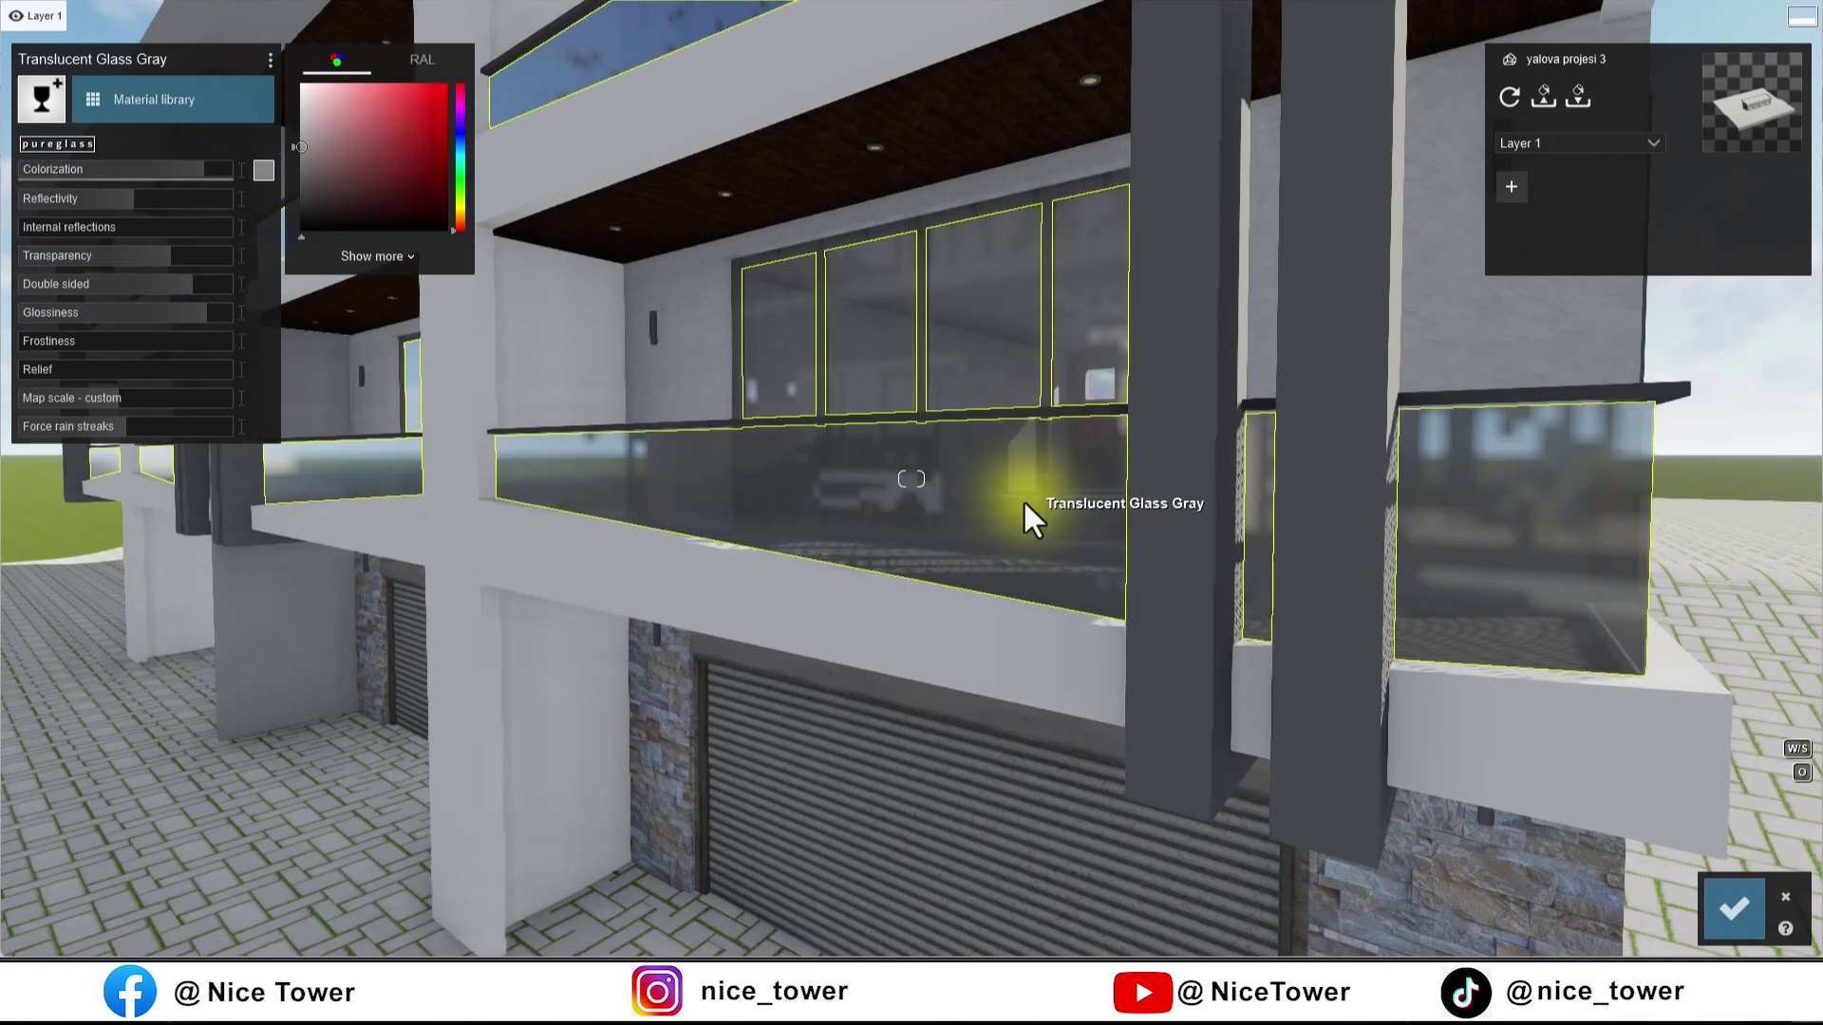
# Step: Give the columns a white material from the material library
pyautogui.click(1187, 356)
pyautogui.click(74, 342)
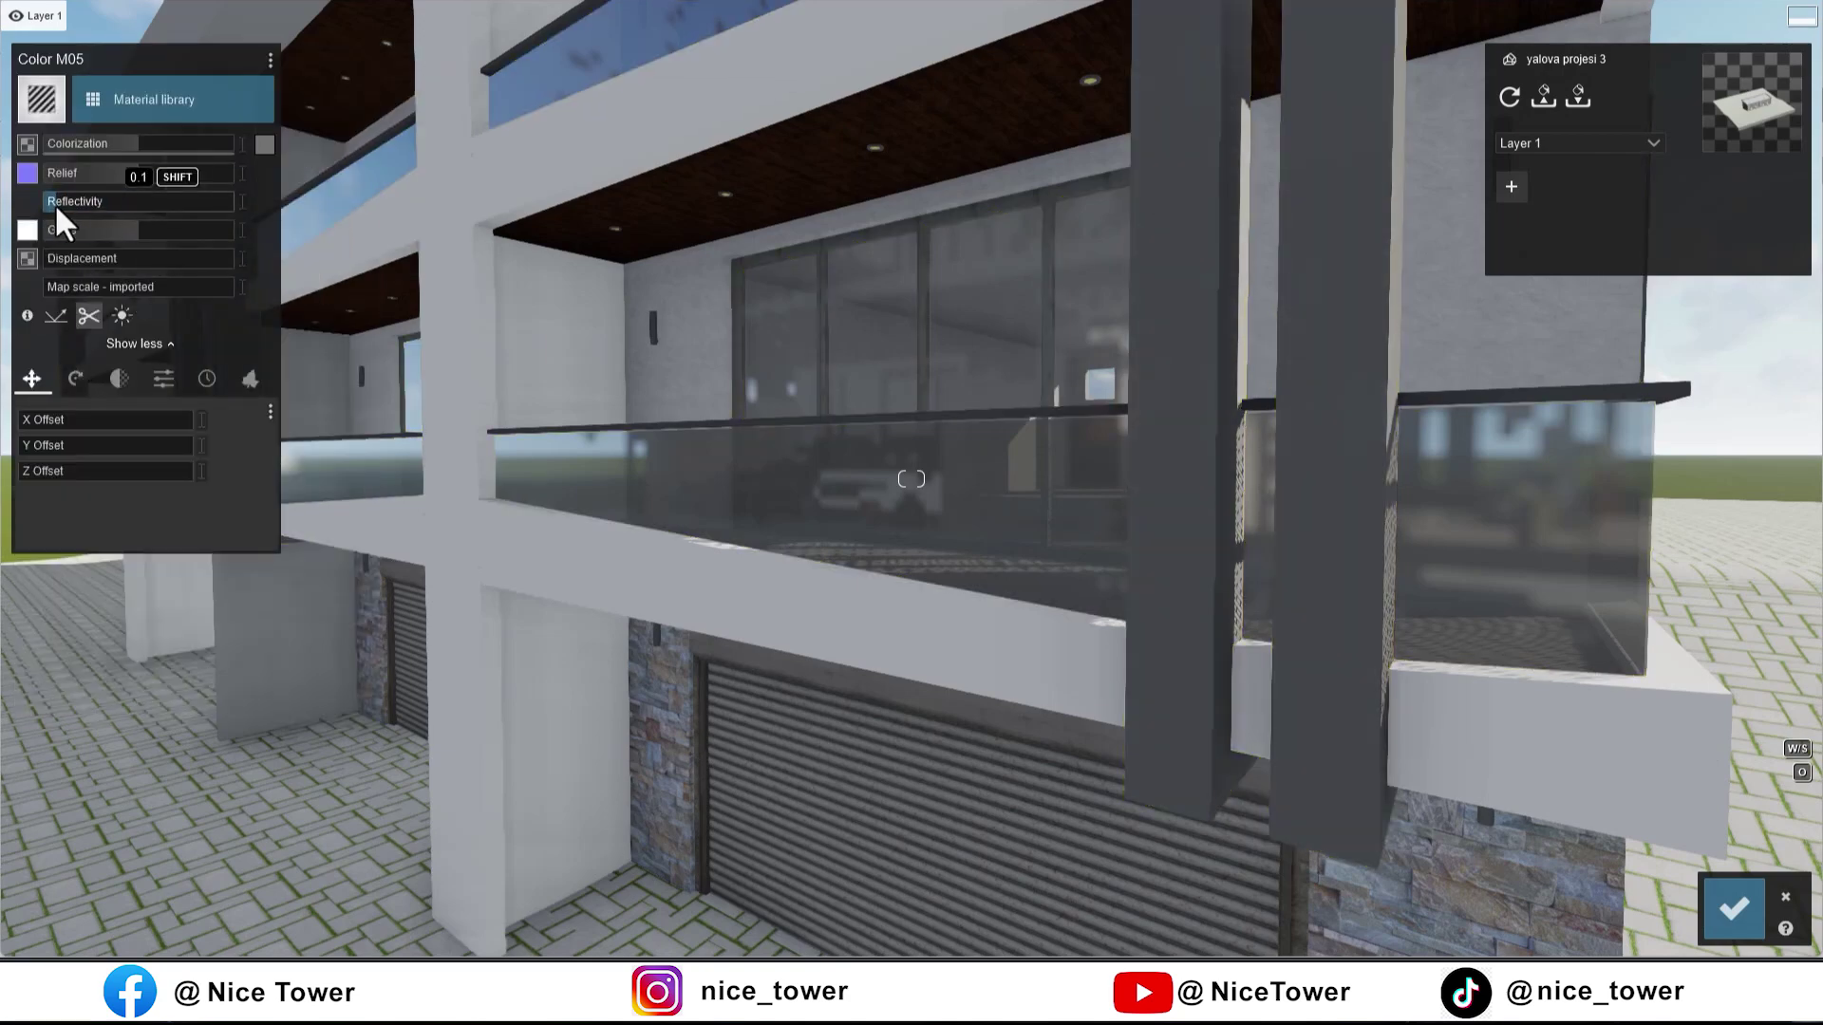
pyautogui.click(154, 99)
pyautogui.click(94, 348)
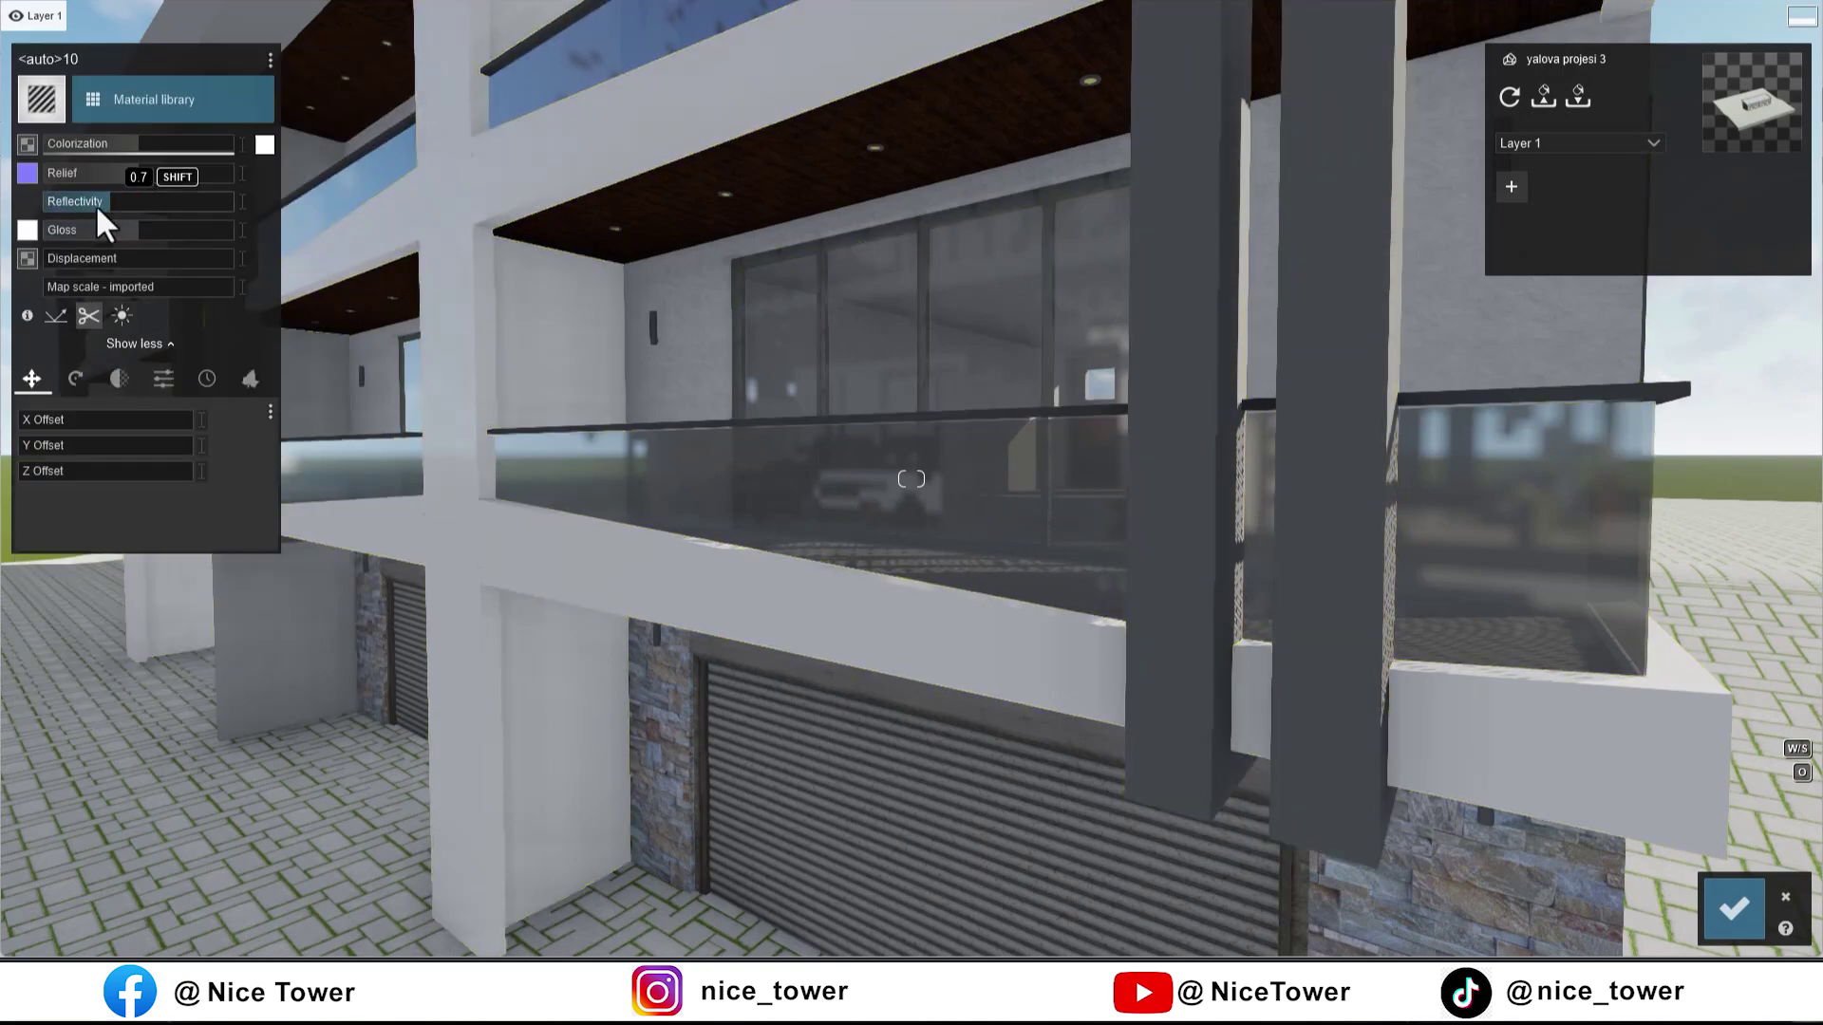
pyautogui.click(975, 139)
pyautogui.click(76, 356)
# Step: Replace the Wood Bamboo balcony ceilings with a reddish Outdoor wood and confirm the material edits
pyautogui.scroll(-3, 830, 608)
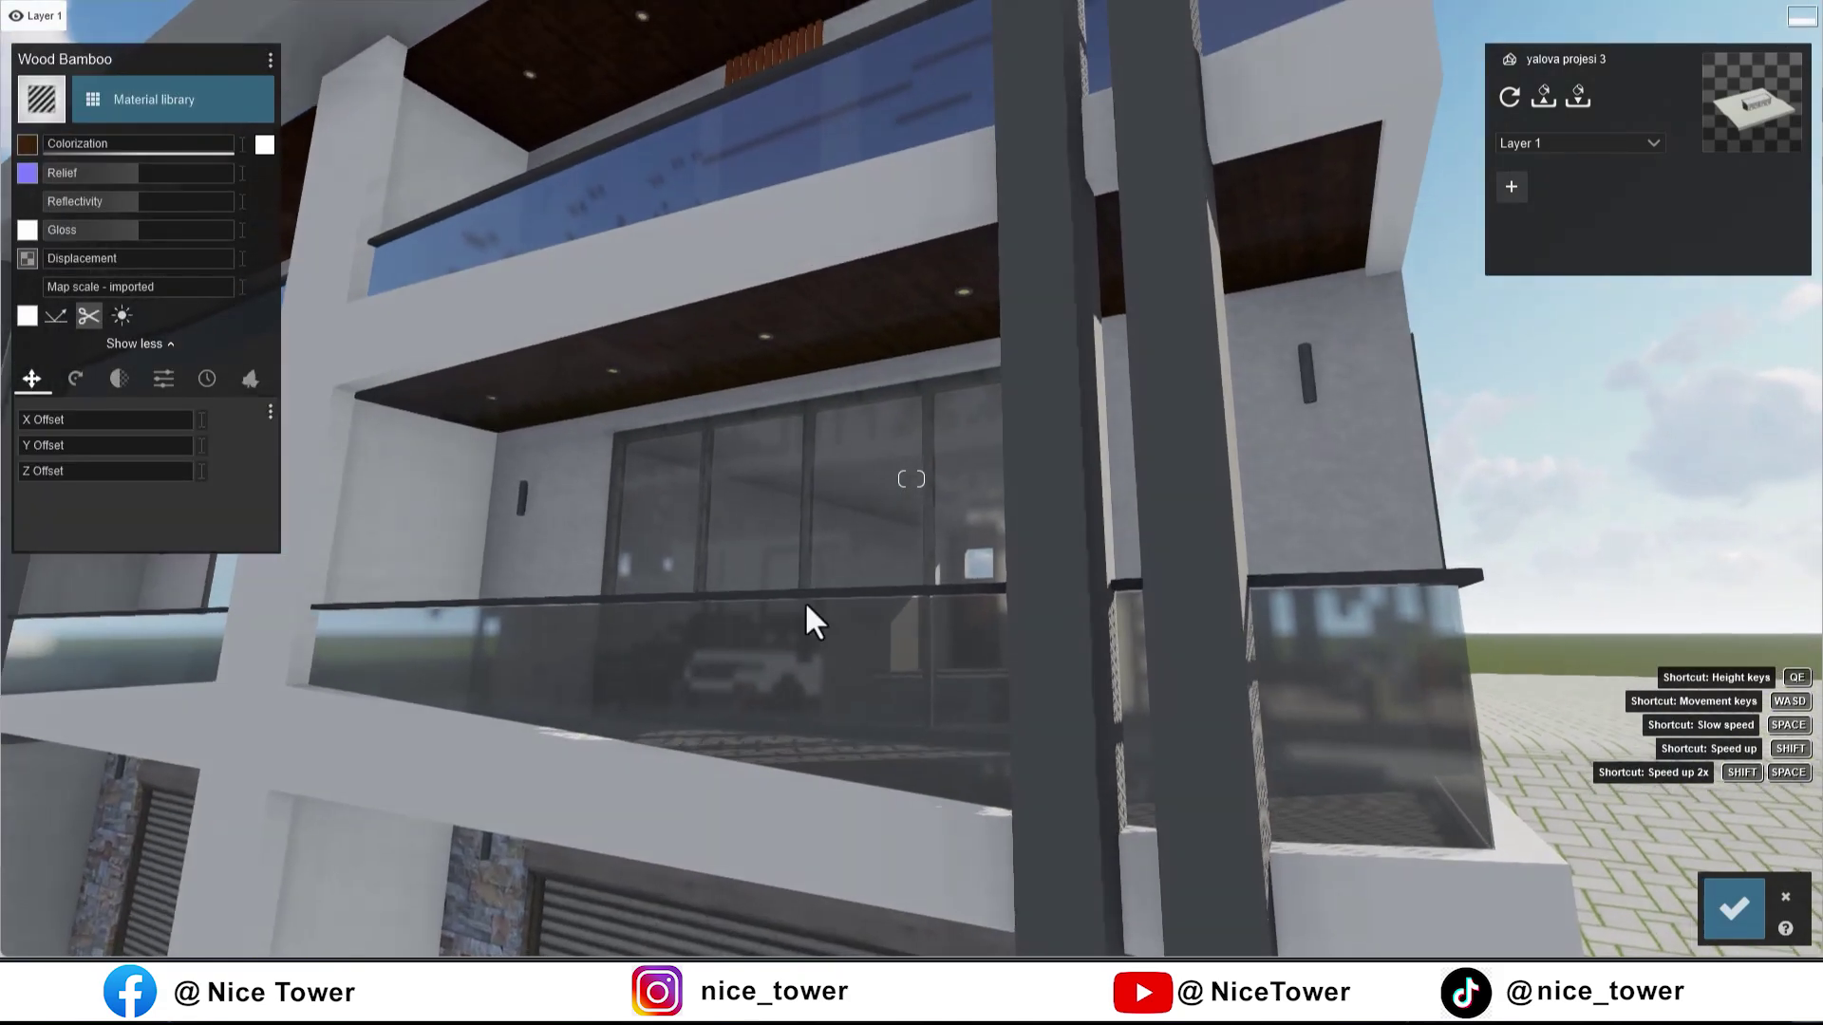
pyautogui.scroll(-3, 807, 532)
pyautogui.click(116, 98)
pyautogui.click(190, 180)
pyautogui.click(201, 293)
pyautogui.click(67, 764)
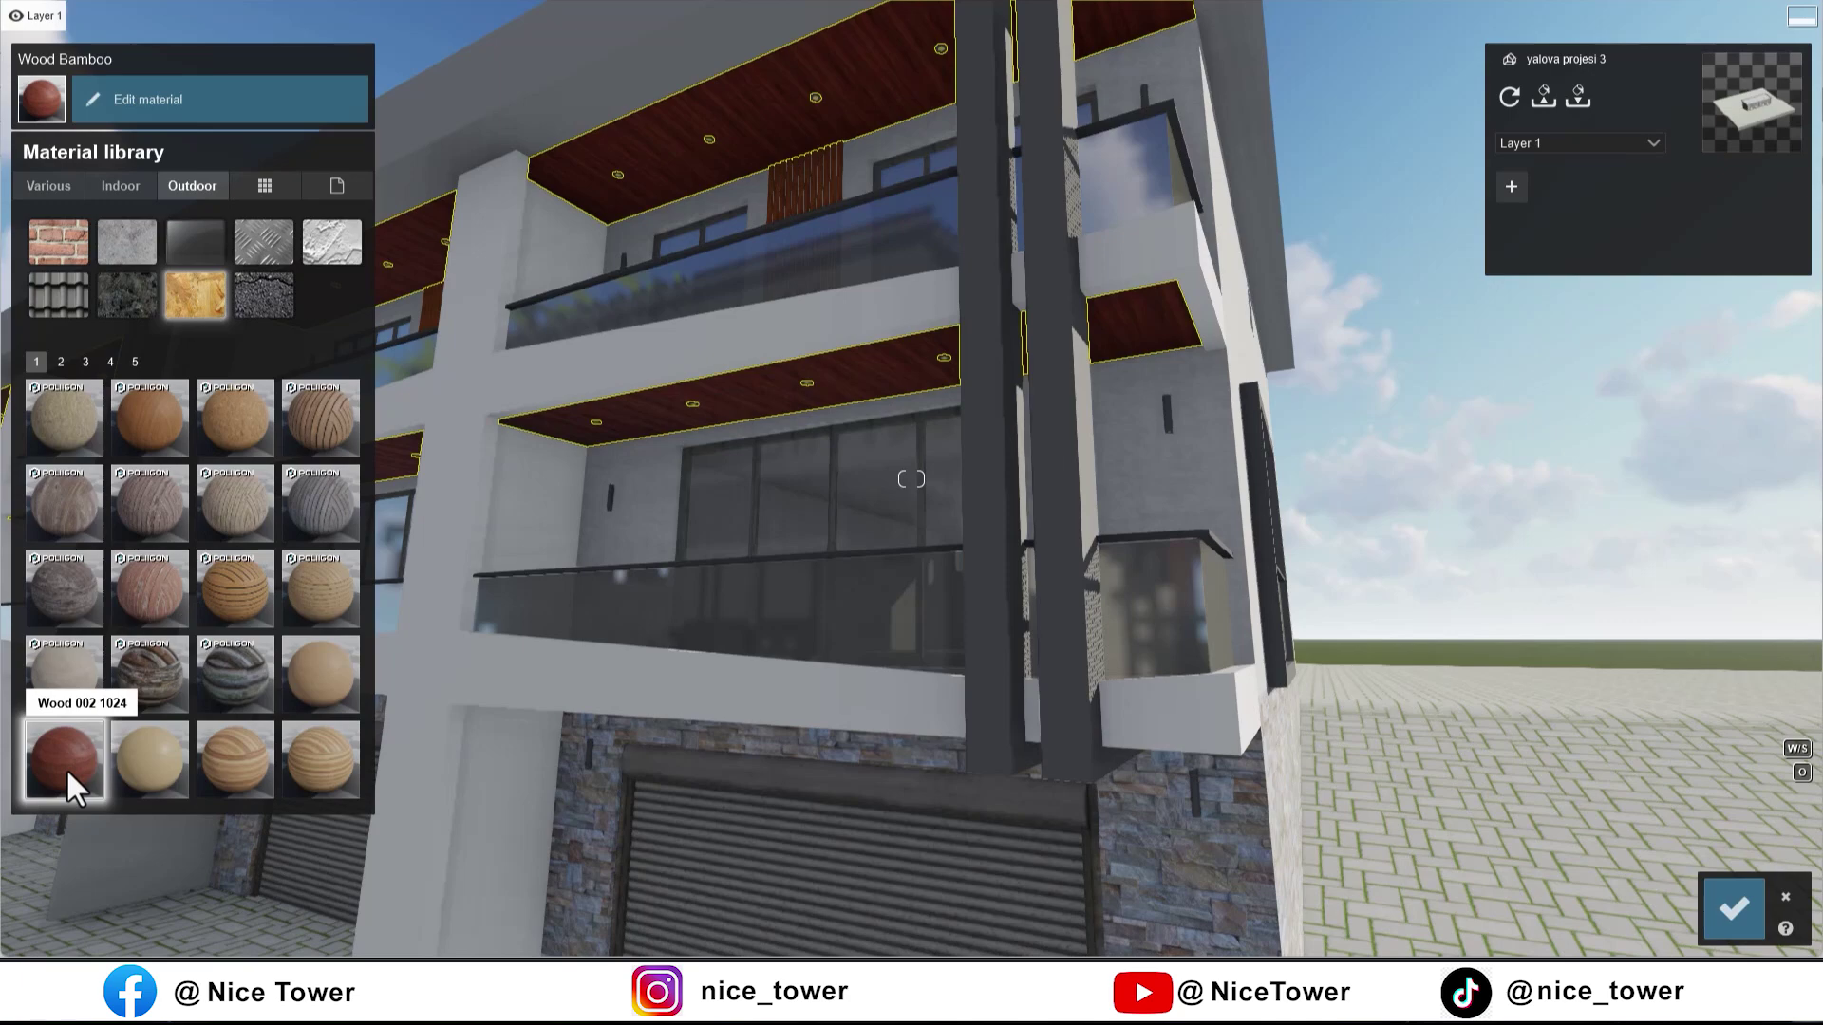
pyautogui.click(61, 362)
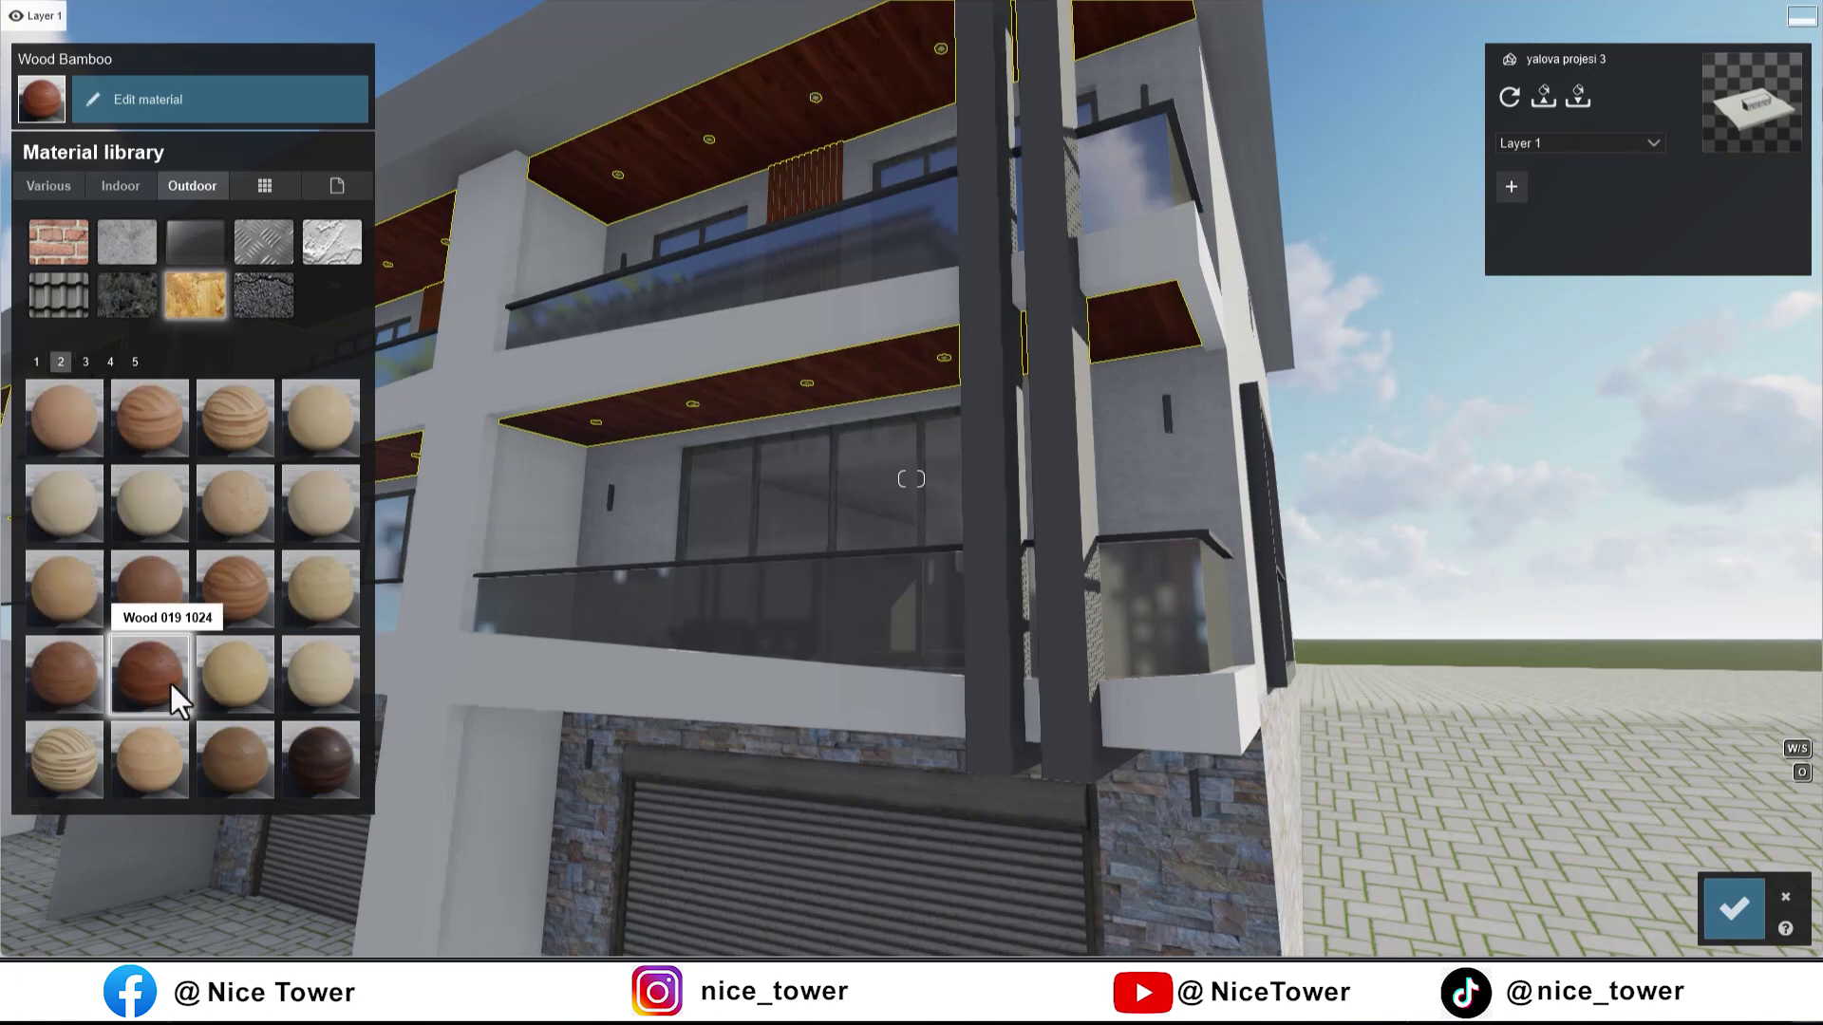
pyautogui.click(86, 361)
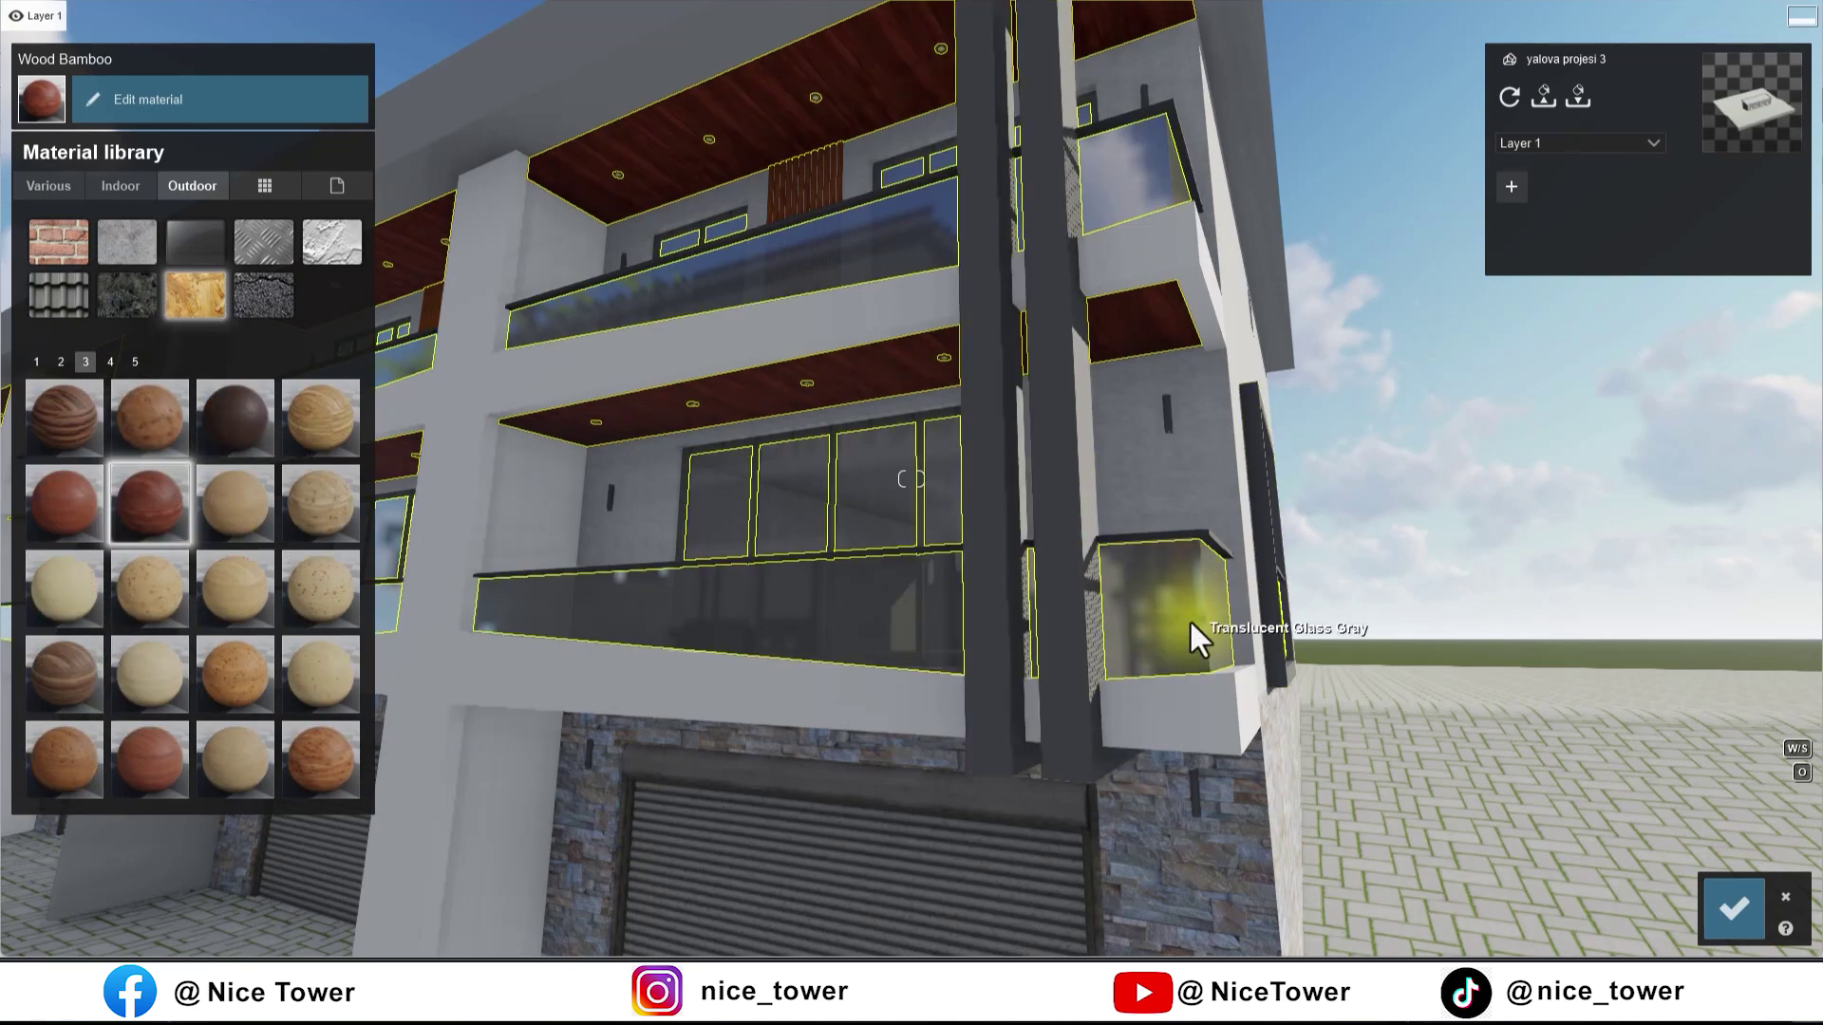
pyautogui.press('s')
pyautogui.click(1733, 909)
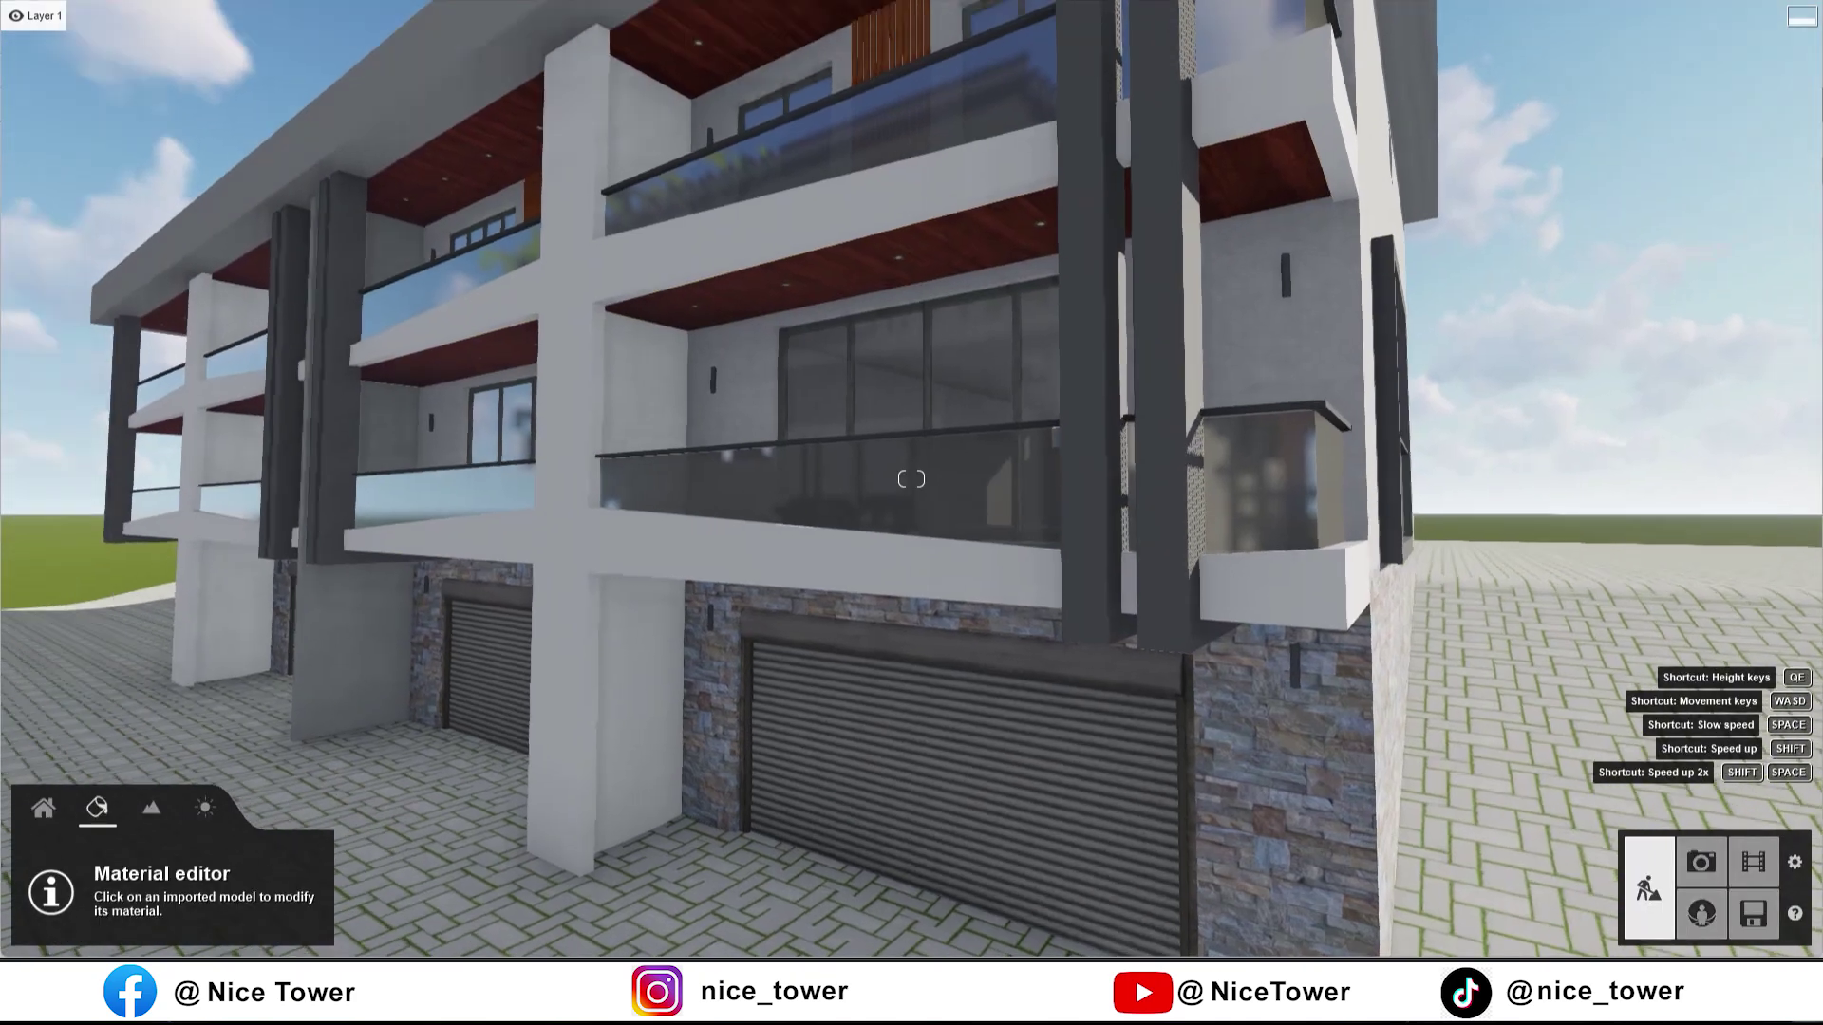
pyautogui.press('w')
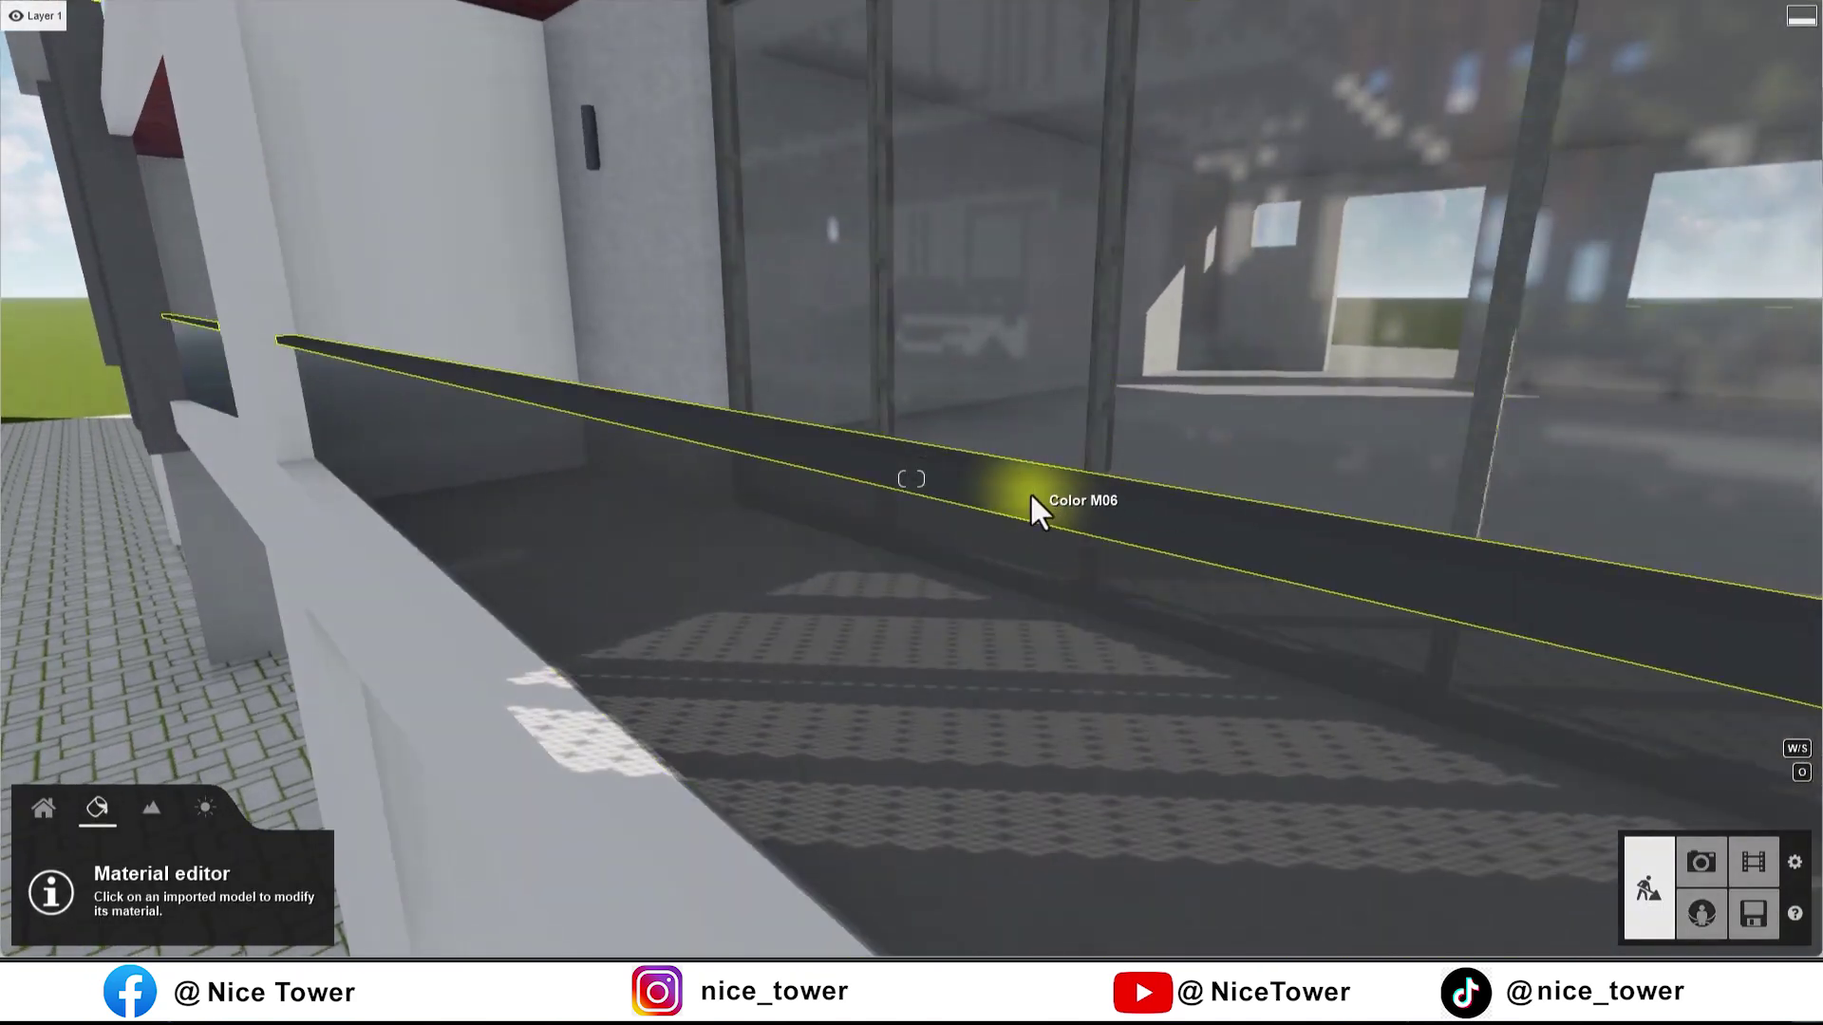
# Step: Give the railing a smooth machined Outdoor metal and make it glossier
pyautogui.click(1037, 509)
pyautogui.click(74, 376)
pyautogui.click(79, 319)
pyautogui.click(203, 184)
pyautogui.click(263, 242)
pyautogui.click(58, 407)
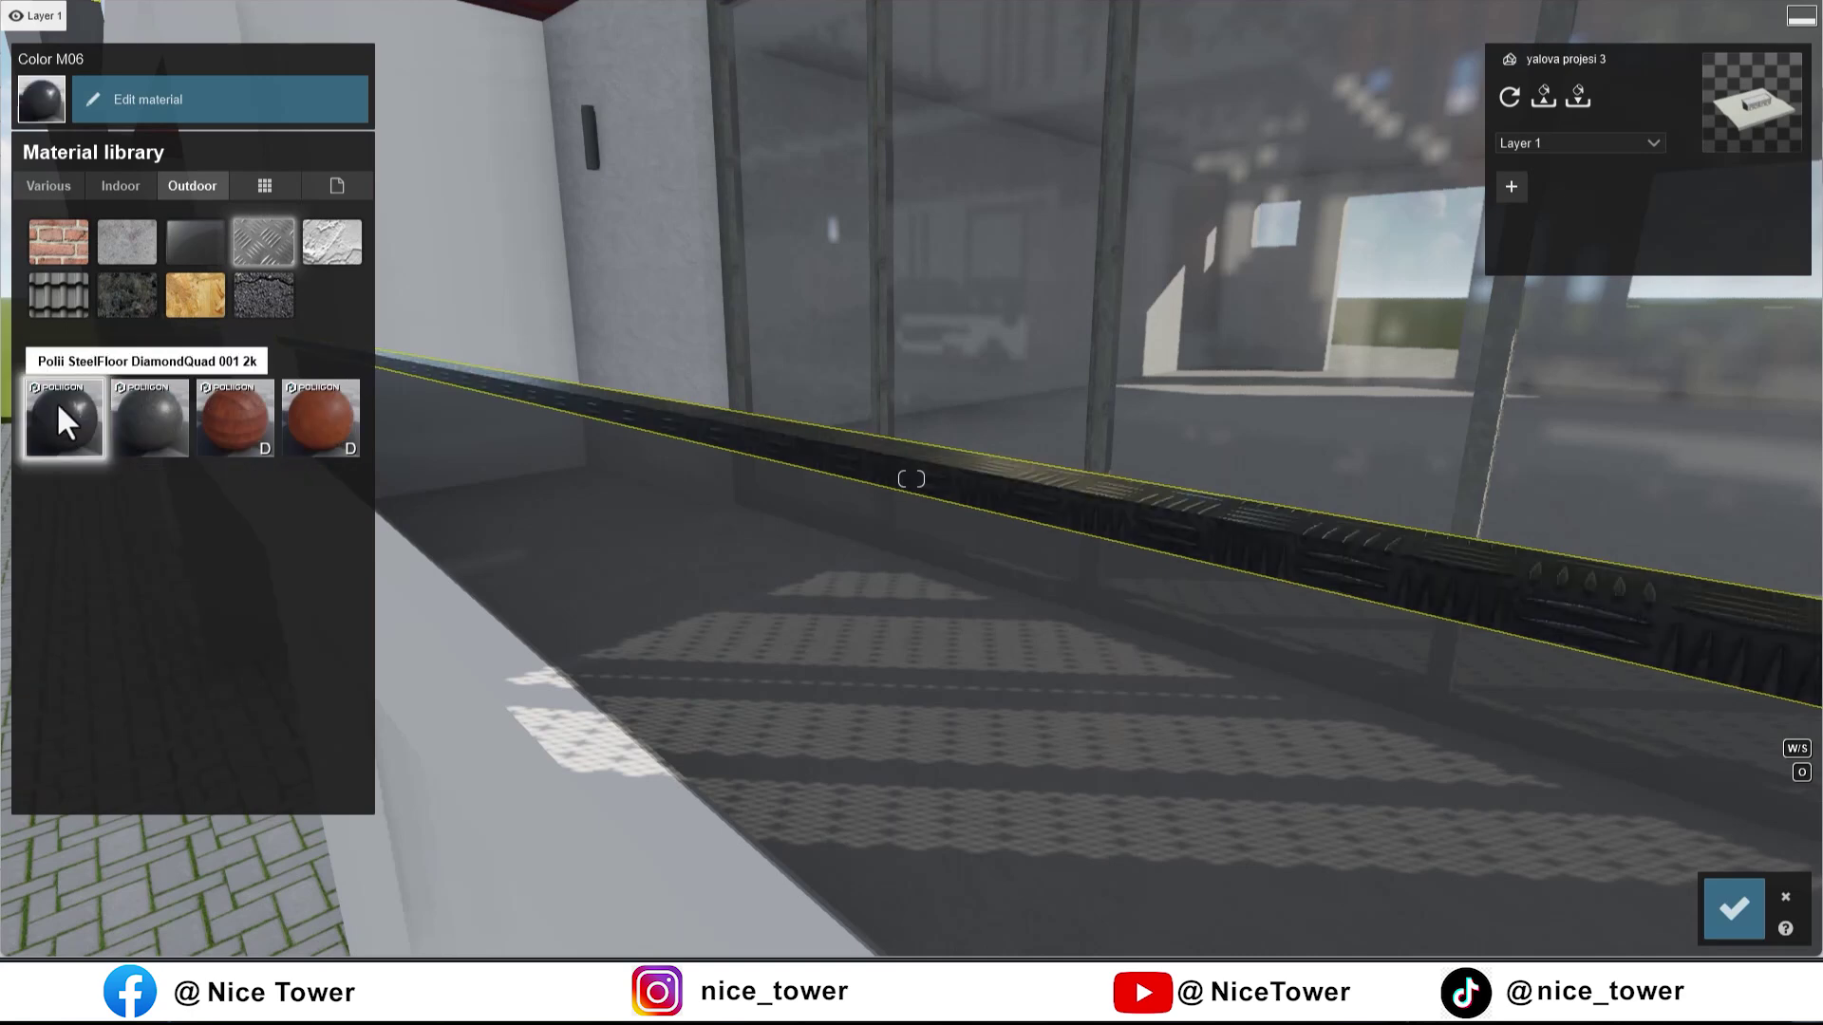
pyautogui.click(85, 361)
pyautogui.click(163, 587)
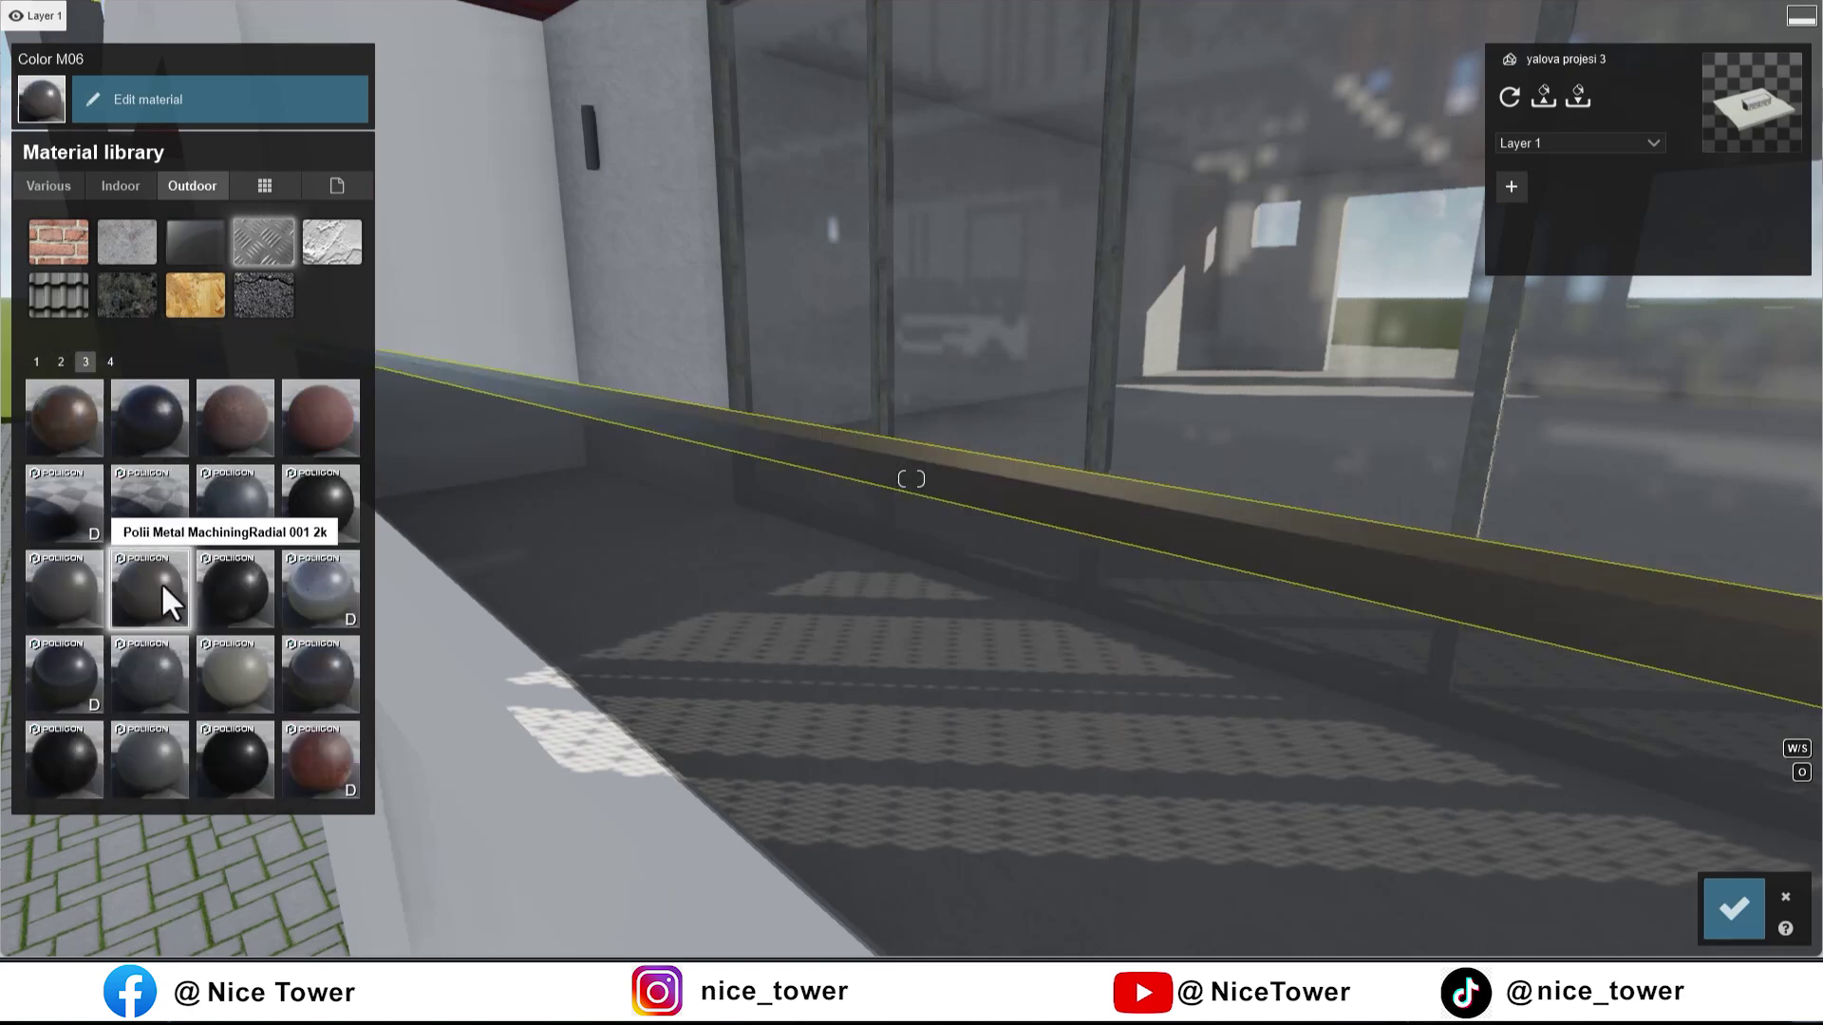
pyautogui.click(698, 466)
pyautogui.moveTo(118, 233); pyautogui.dragTo(159, 243)
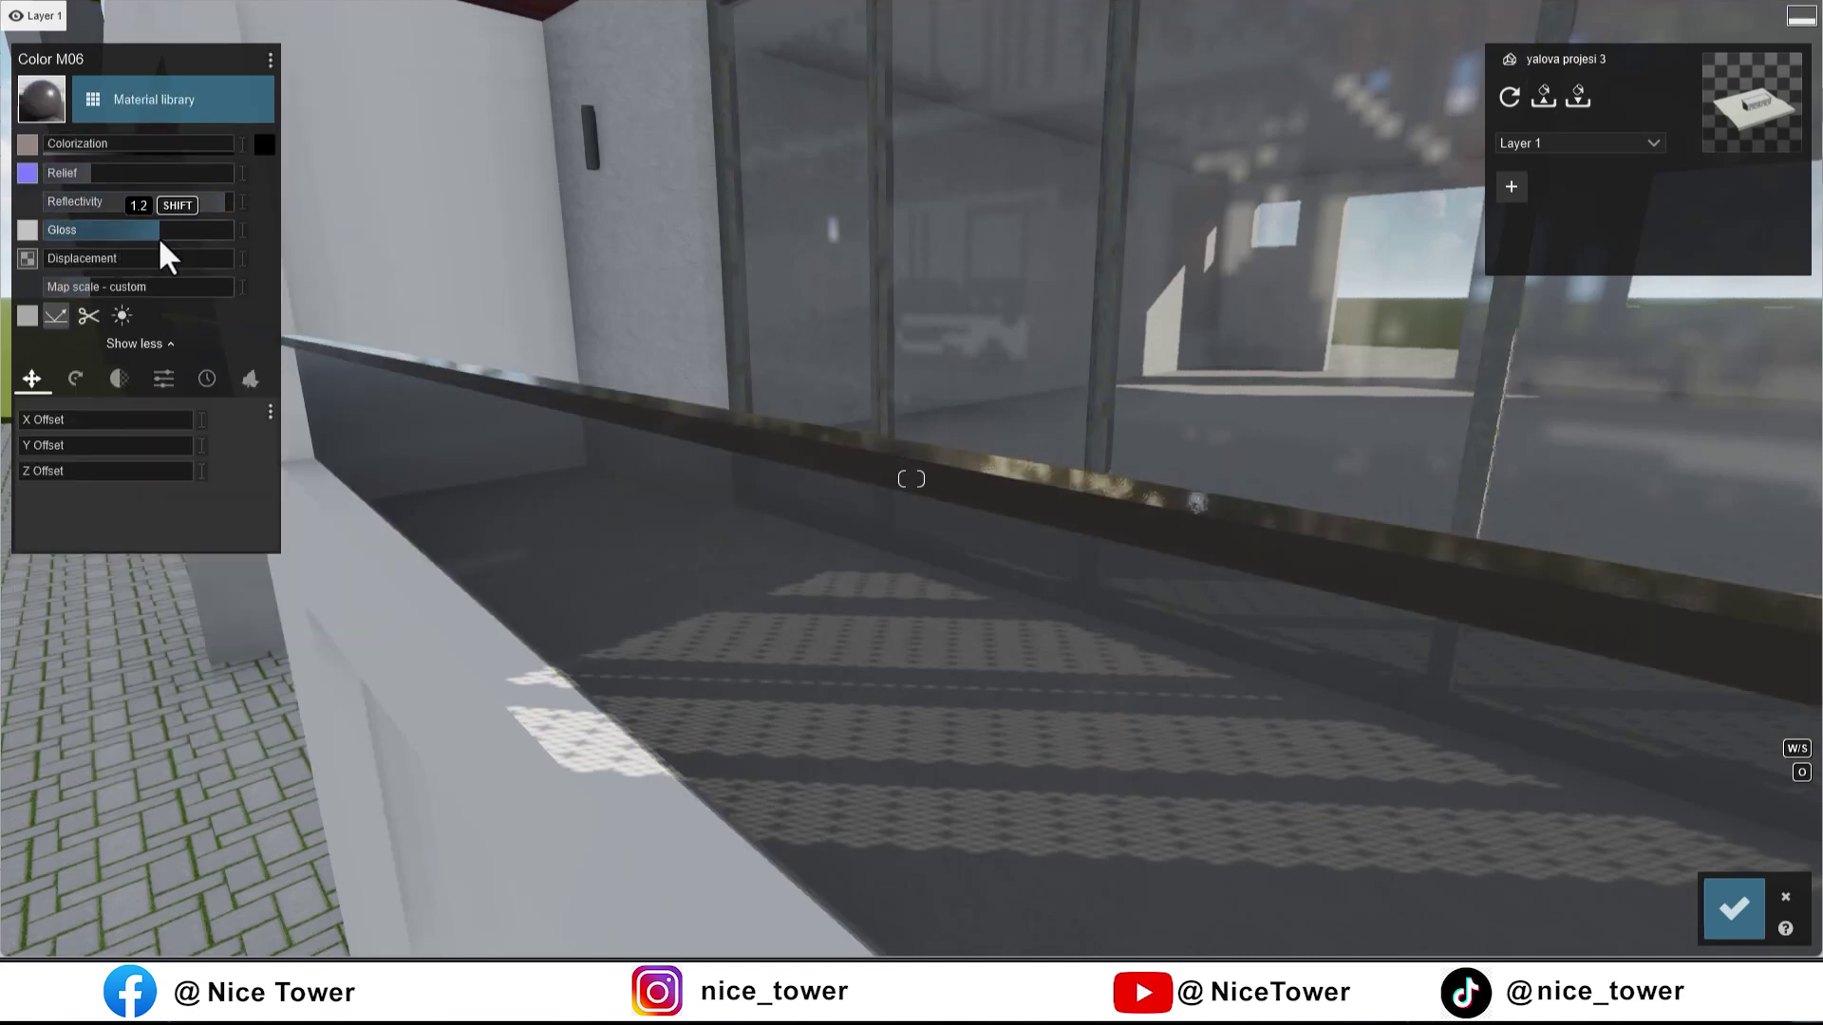
# Step: Try seamed, brown and other Outdoor metal materials on the window frames
pyautogui.click(1140, 352)
pyautogui.click(66, 342)
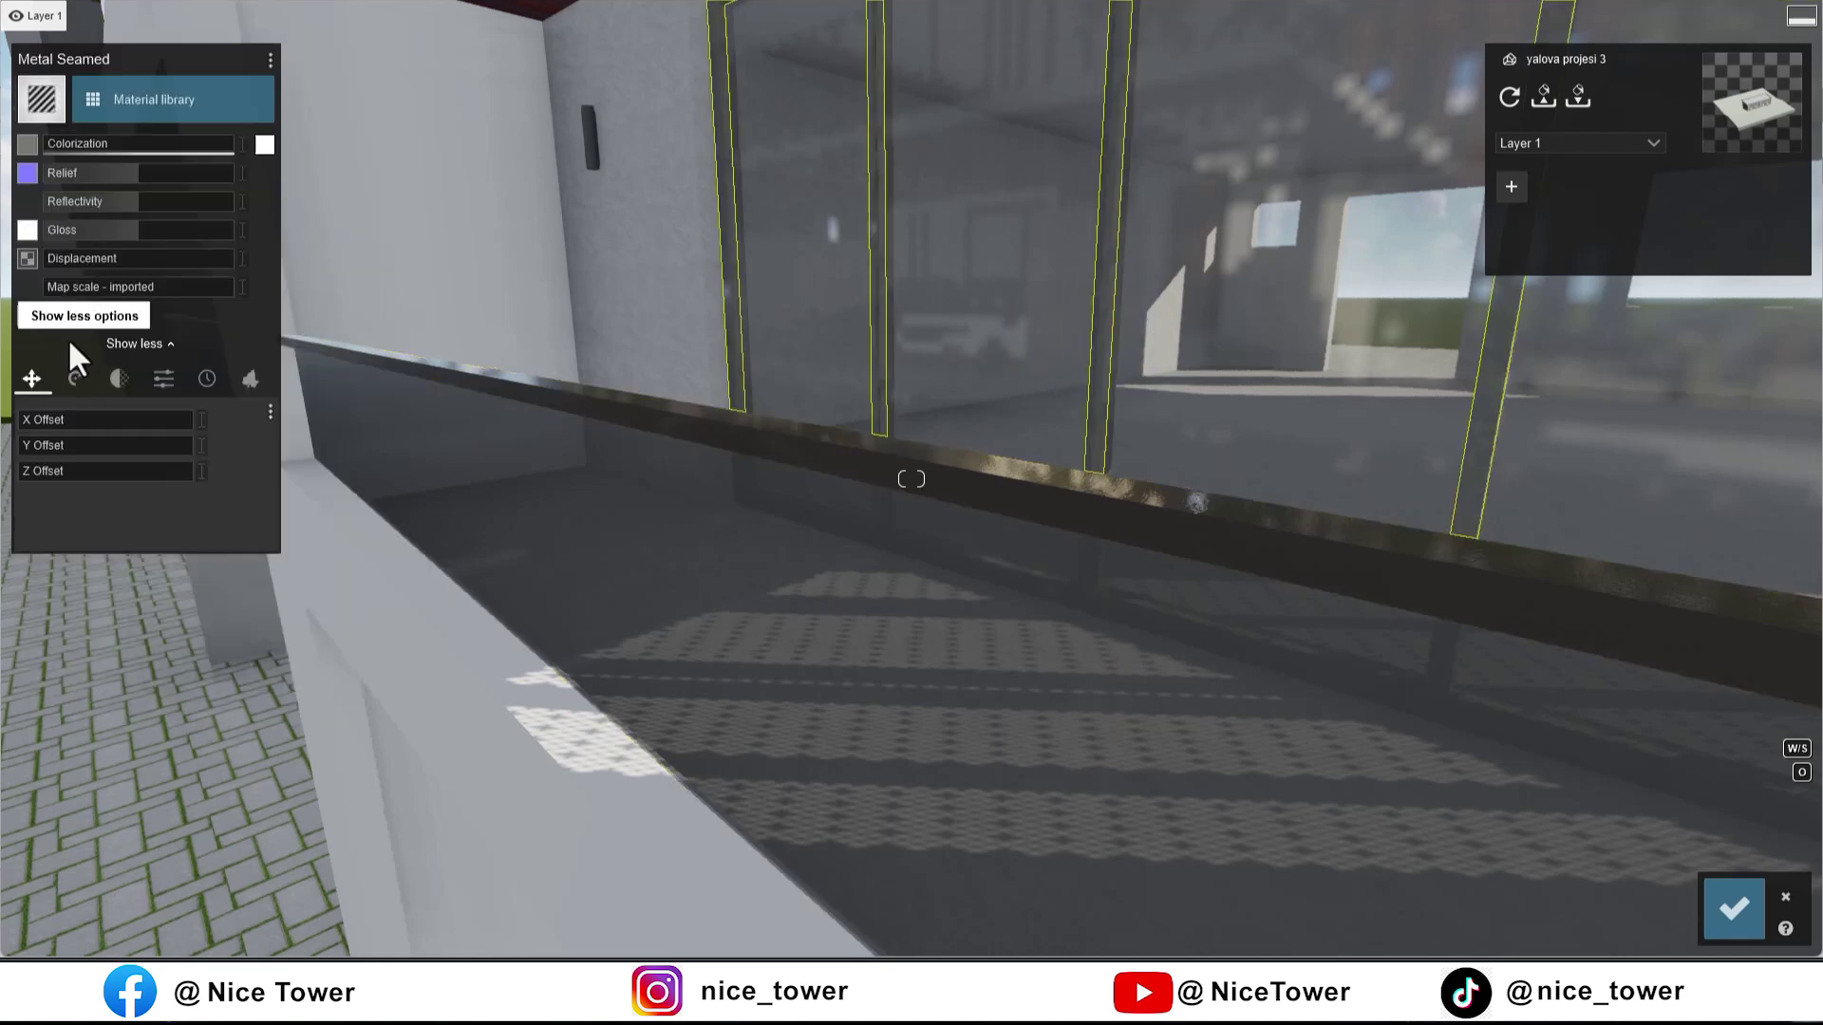
pyautogui.click(160, 101)
pyautogui.click(190, 186)
pyautogui.click(266, 243)
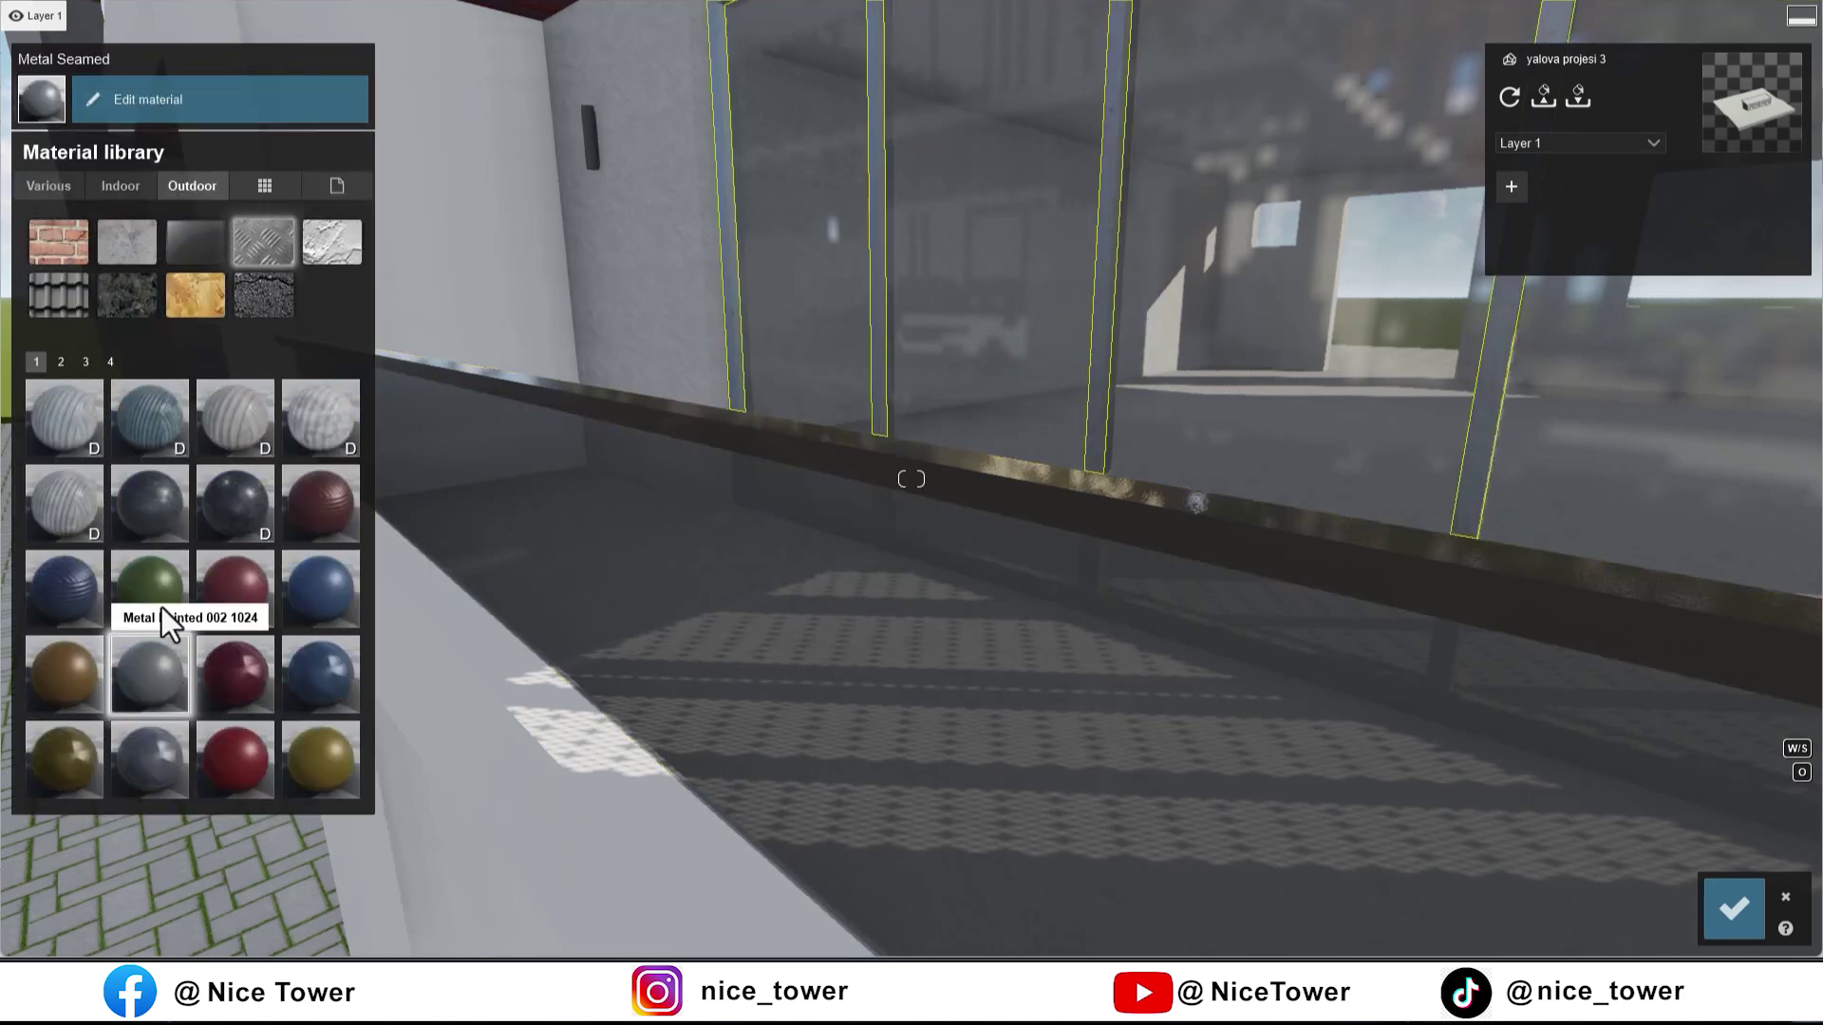
pyautogui.click(49, 680)
pyautogui.click(61, 361)
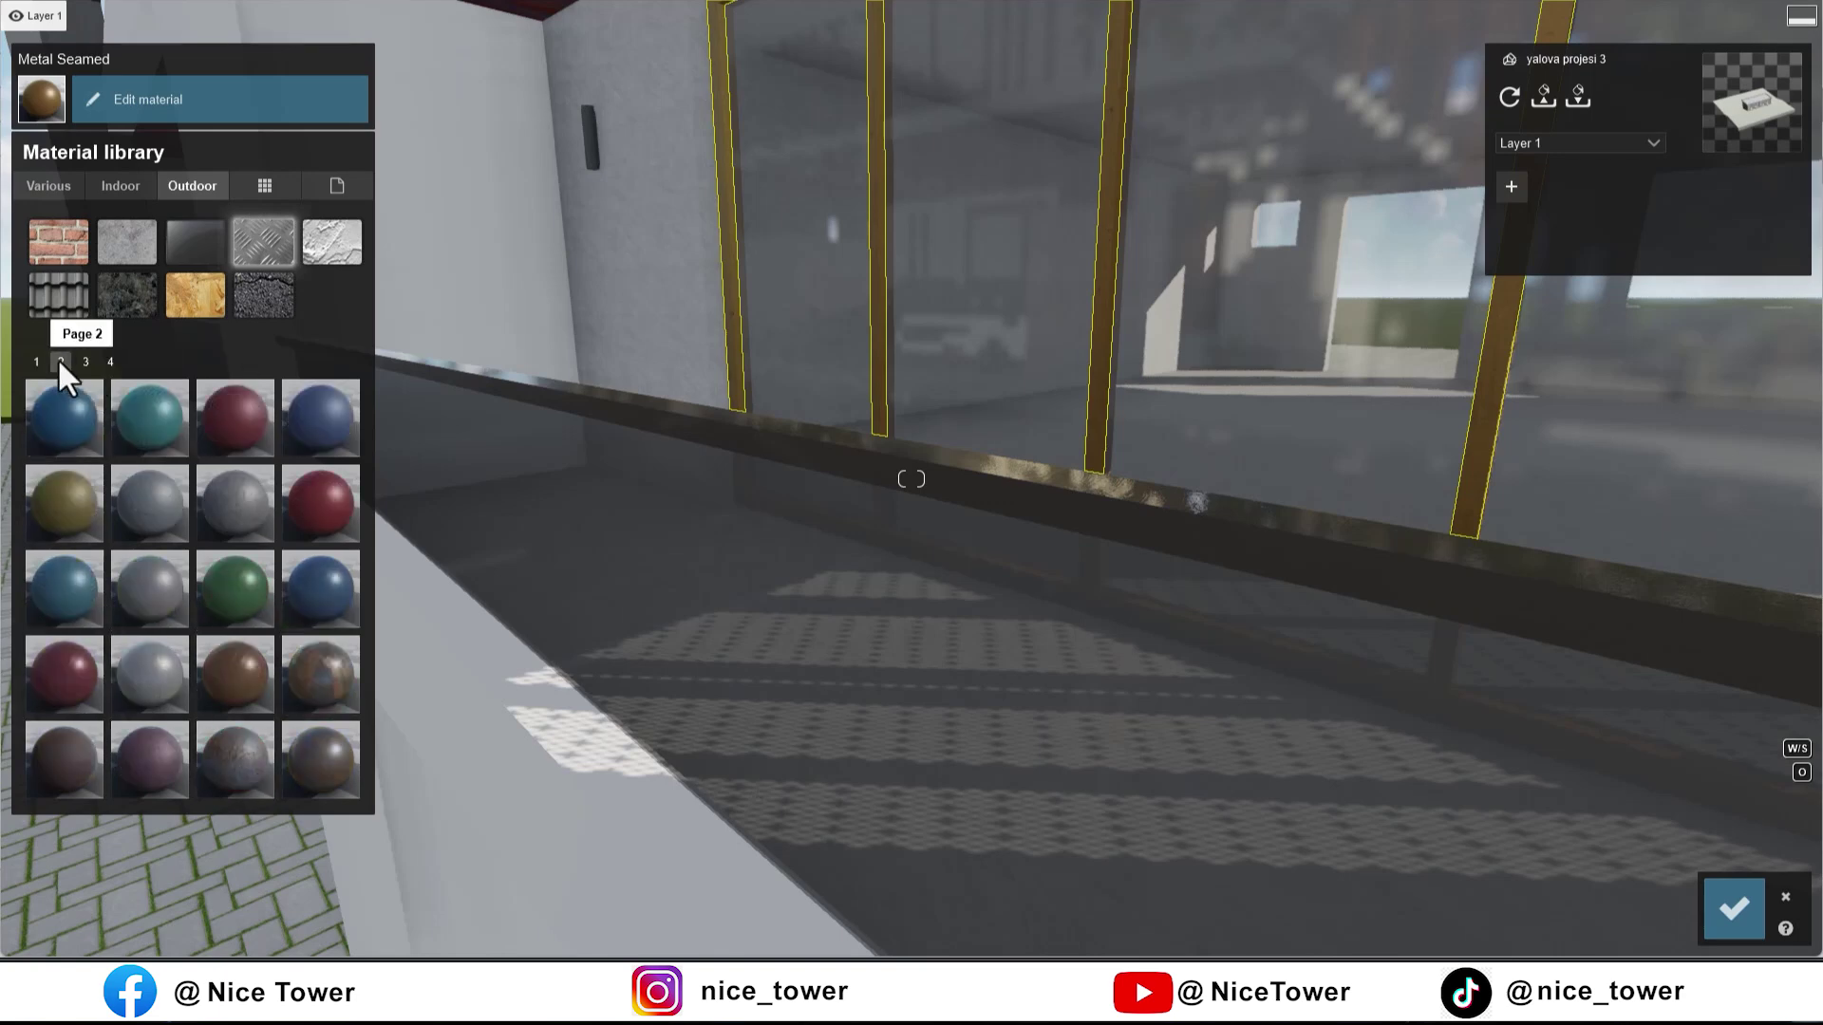
pyautogui.click(232, 658)
pyautogui.click(85, 362)
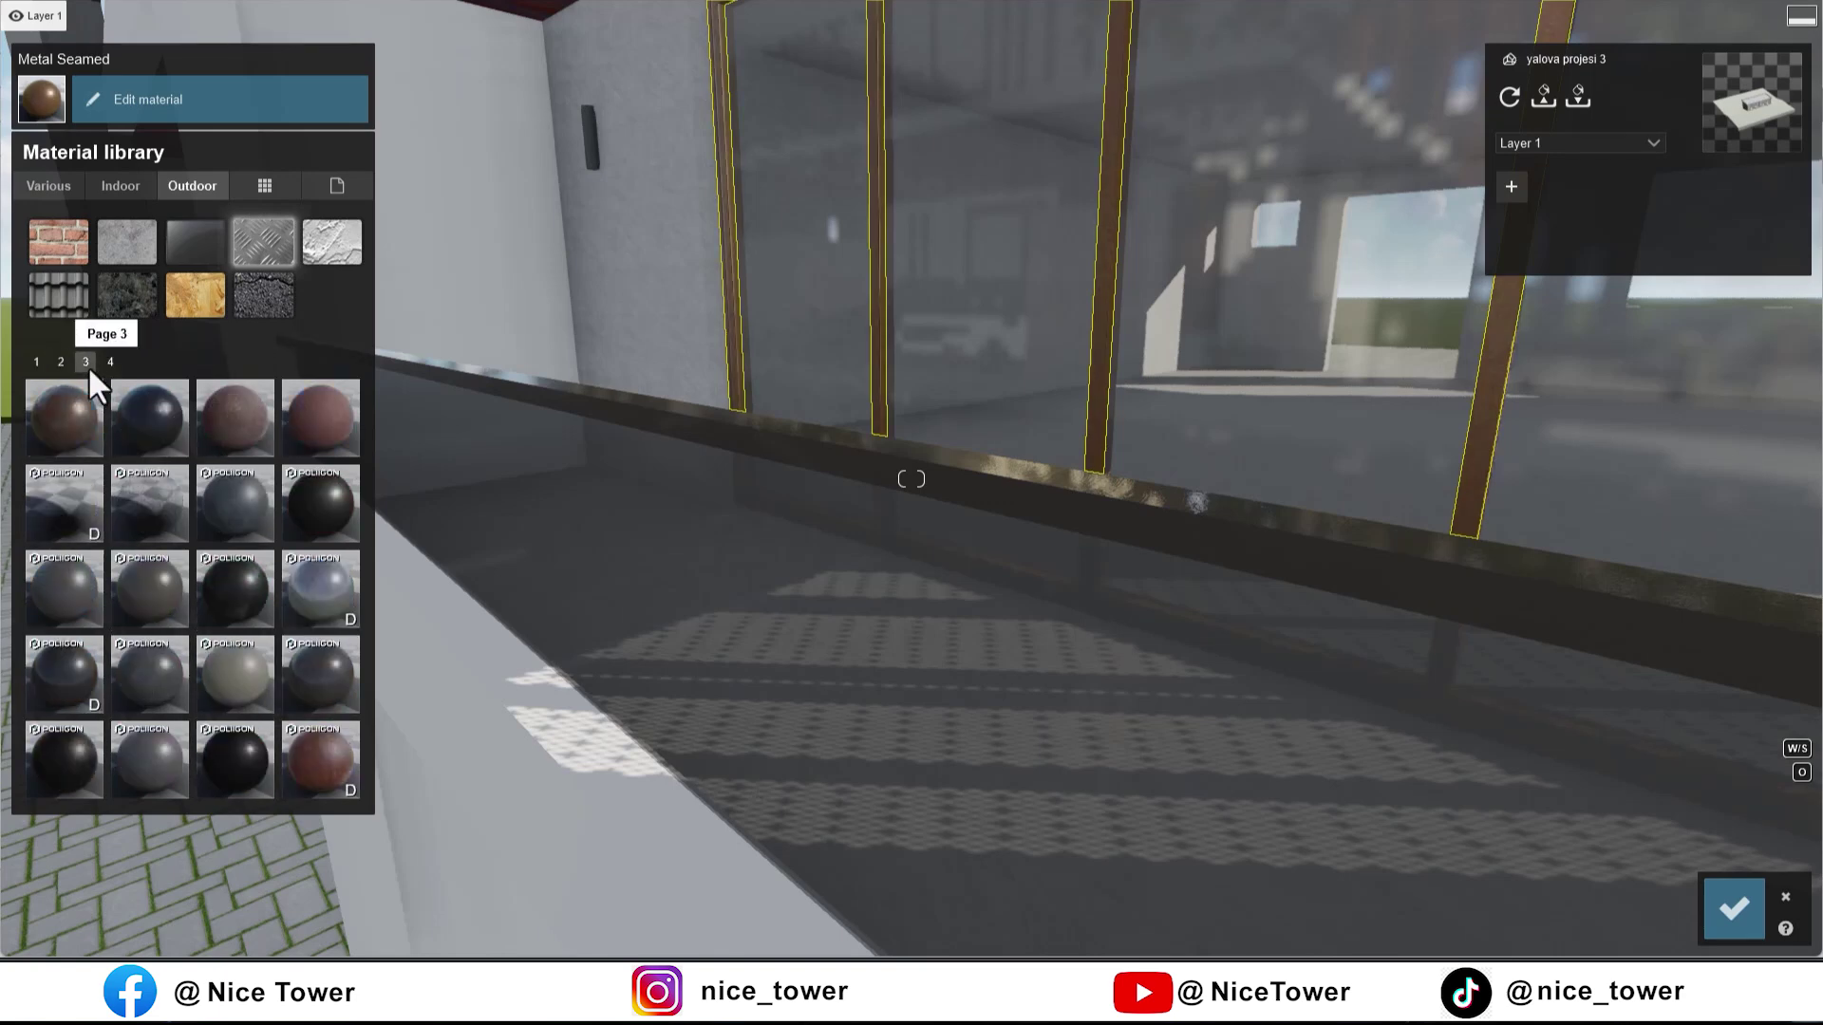
# Step: Apply a dark grey Indoor material to the window frames and adjust its texture settings
pyautogui.click(131, 185)
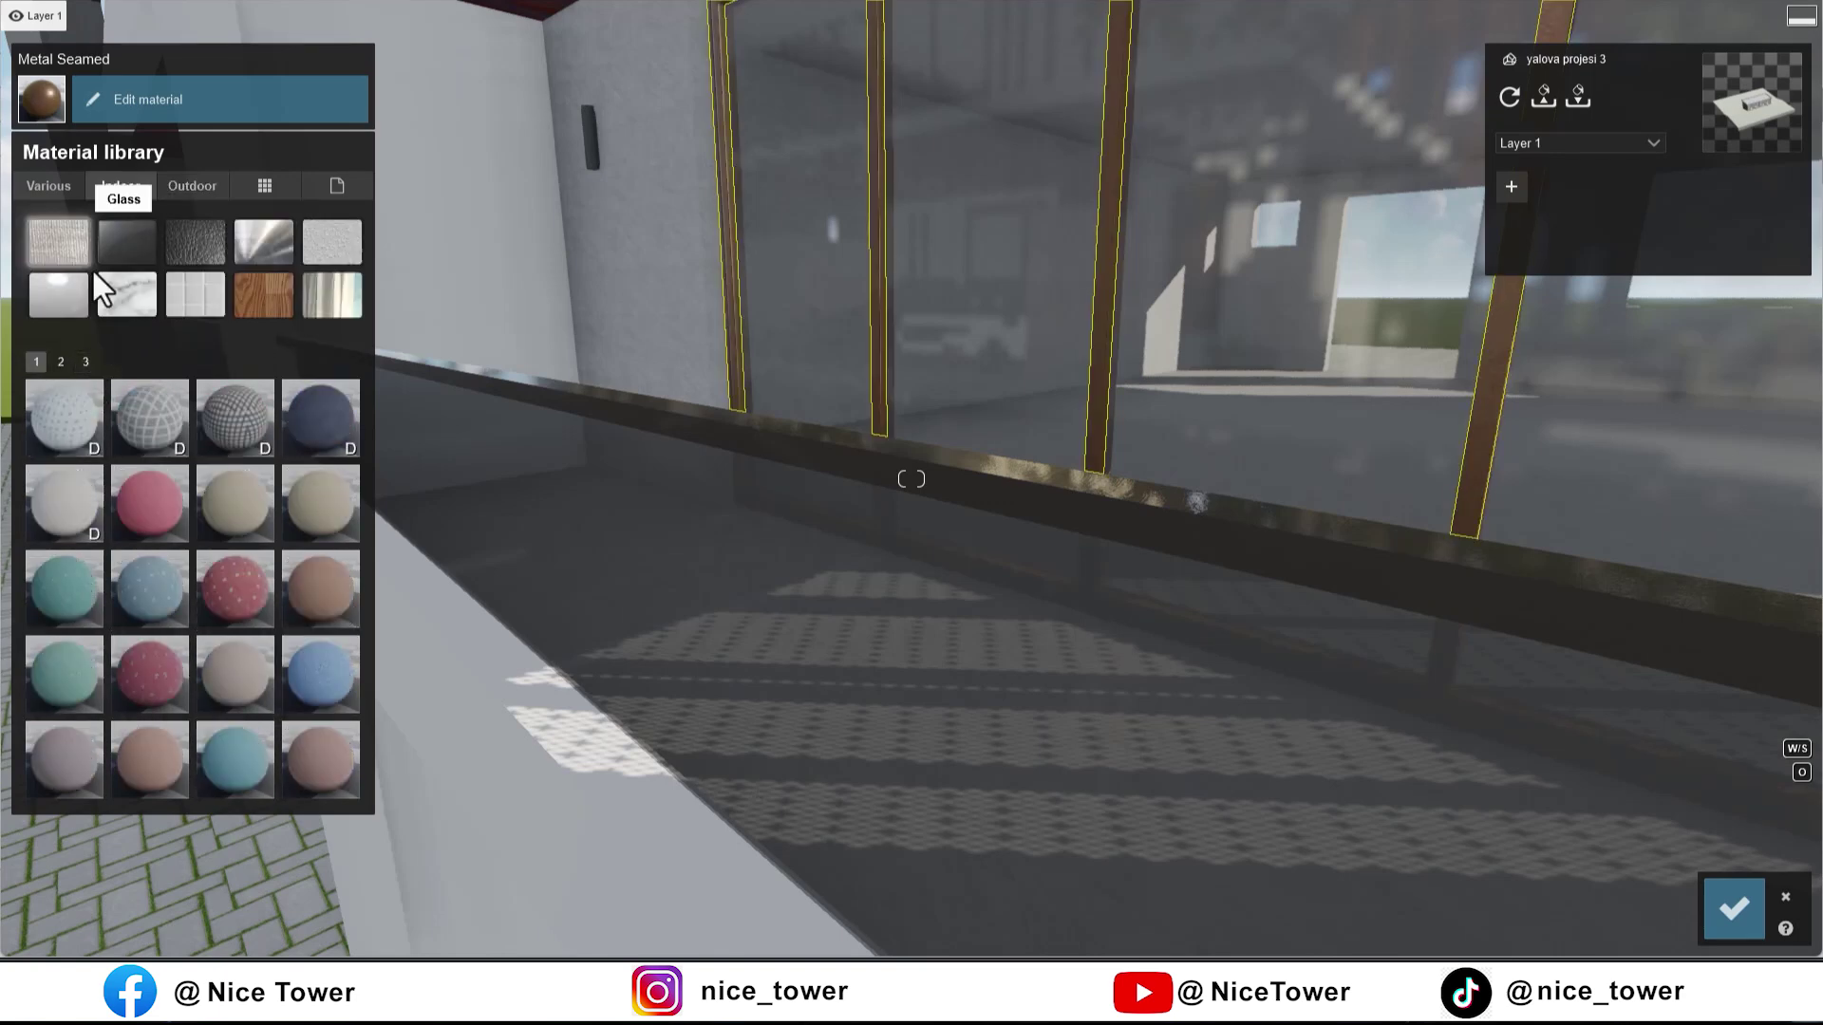
pyautogui.click(264, 242)
pyautogui.click(148, 413)
pyautogui.click(60, 362)
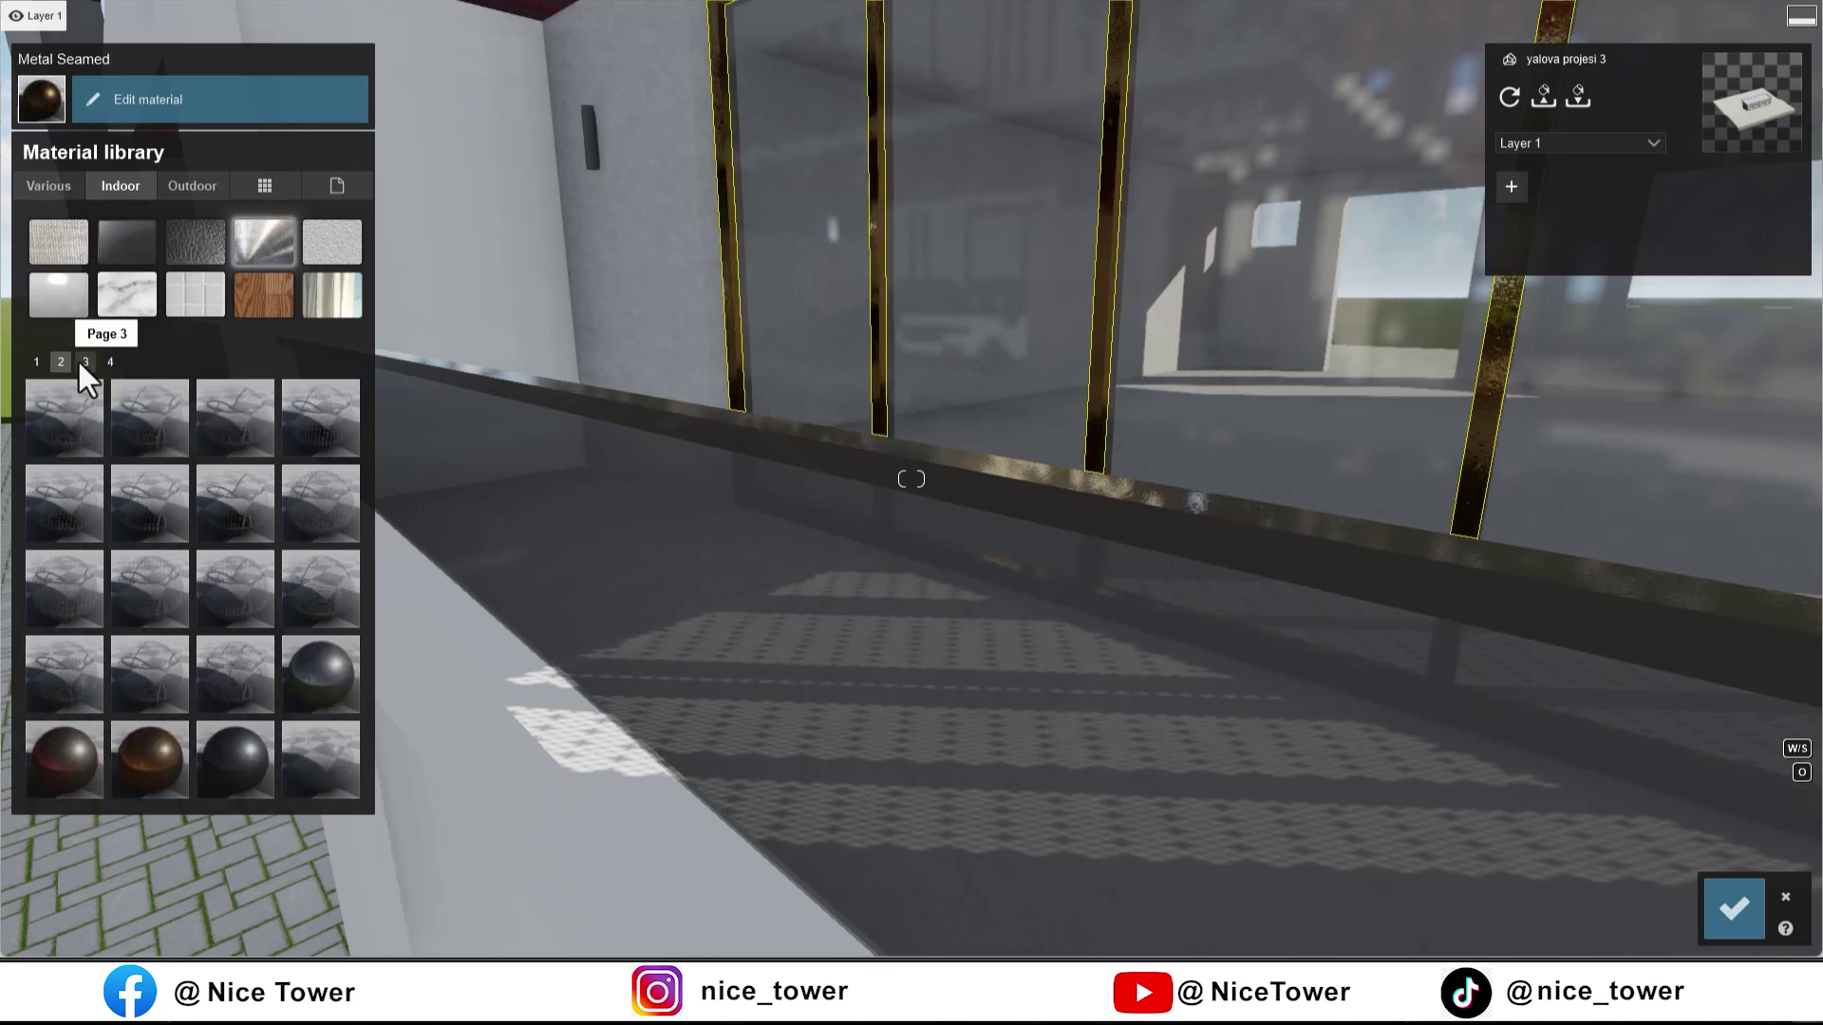
pyautogui.click(111, 362)
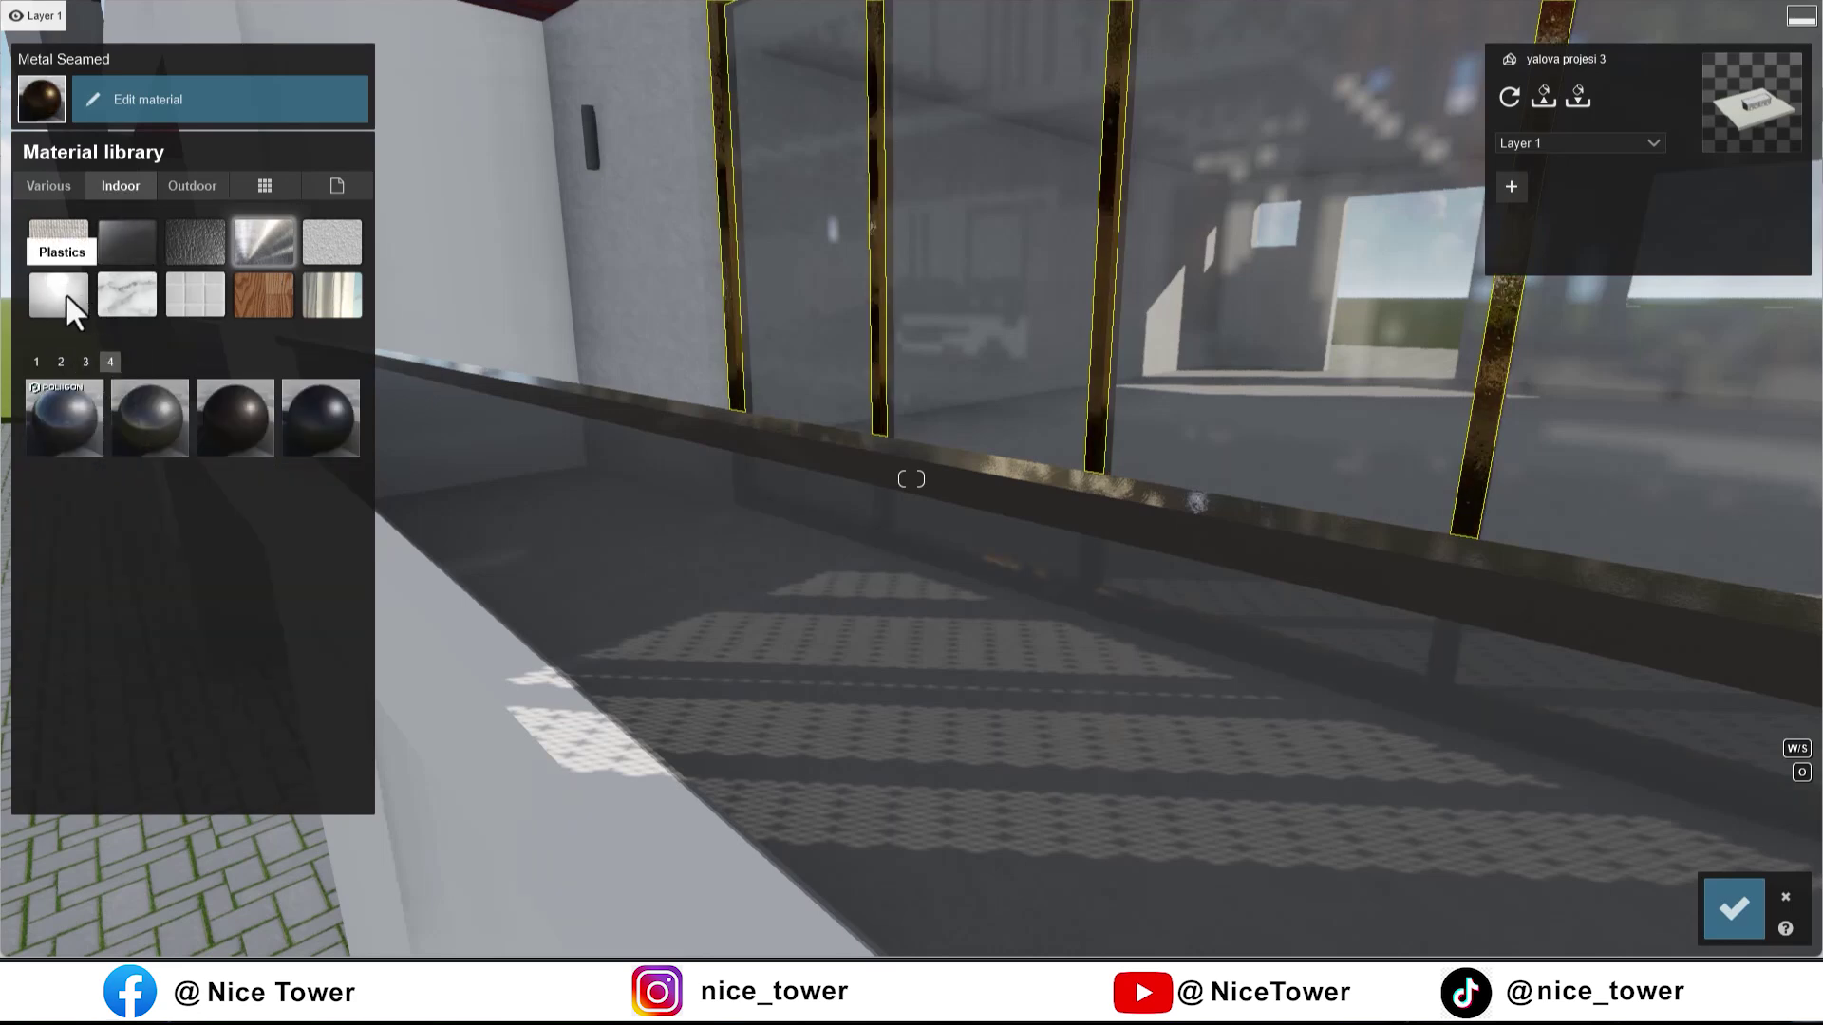
pyautogui.click(66, 294)
pyautogui.click(64, 363)
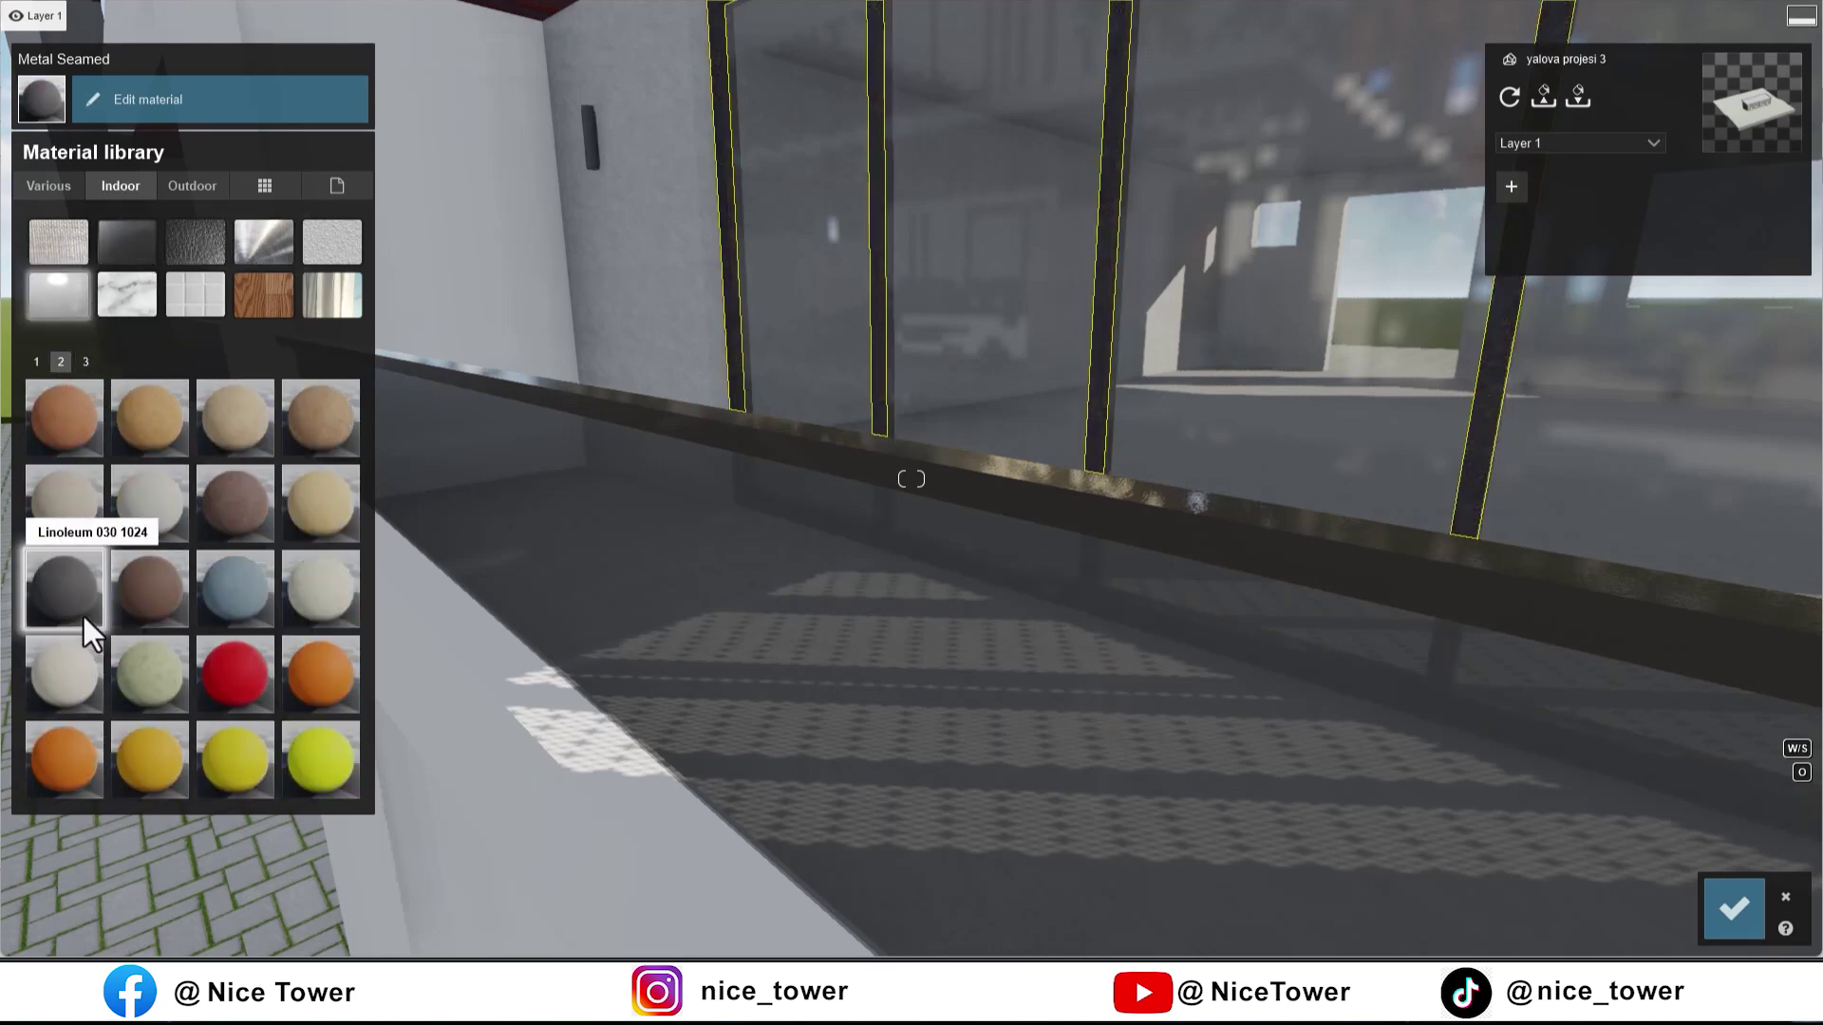
pyautogui.click(617, 400)
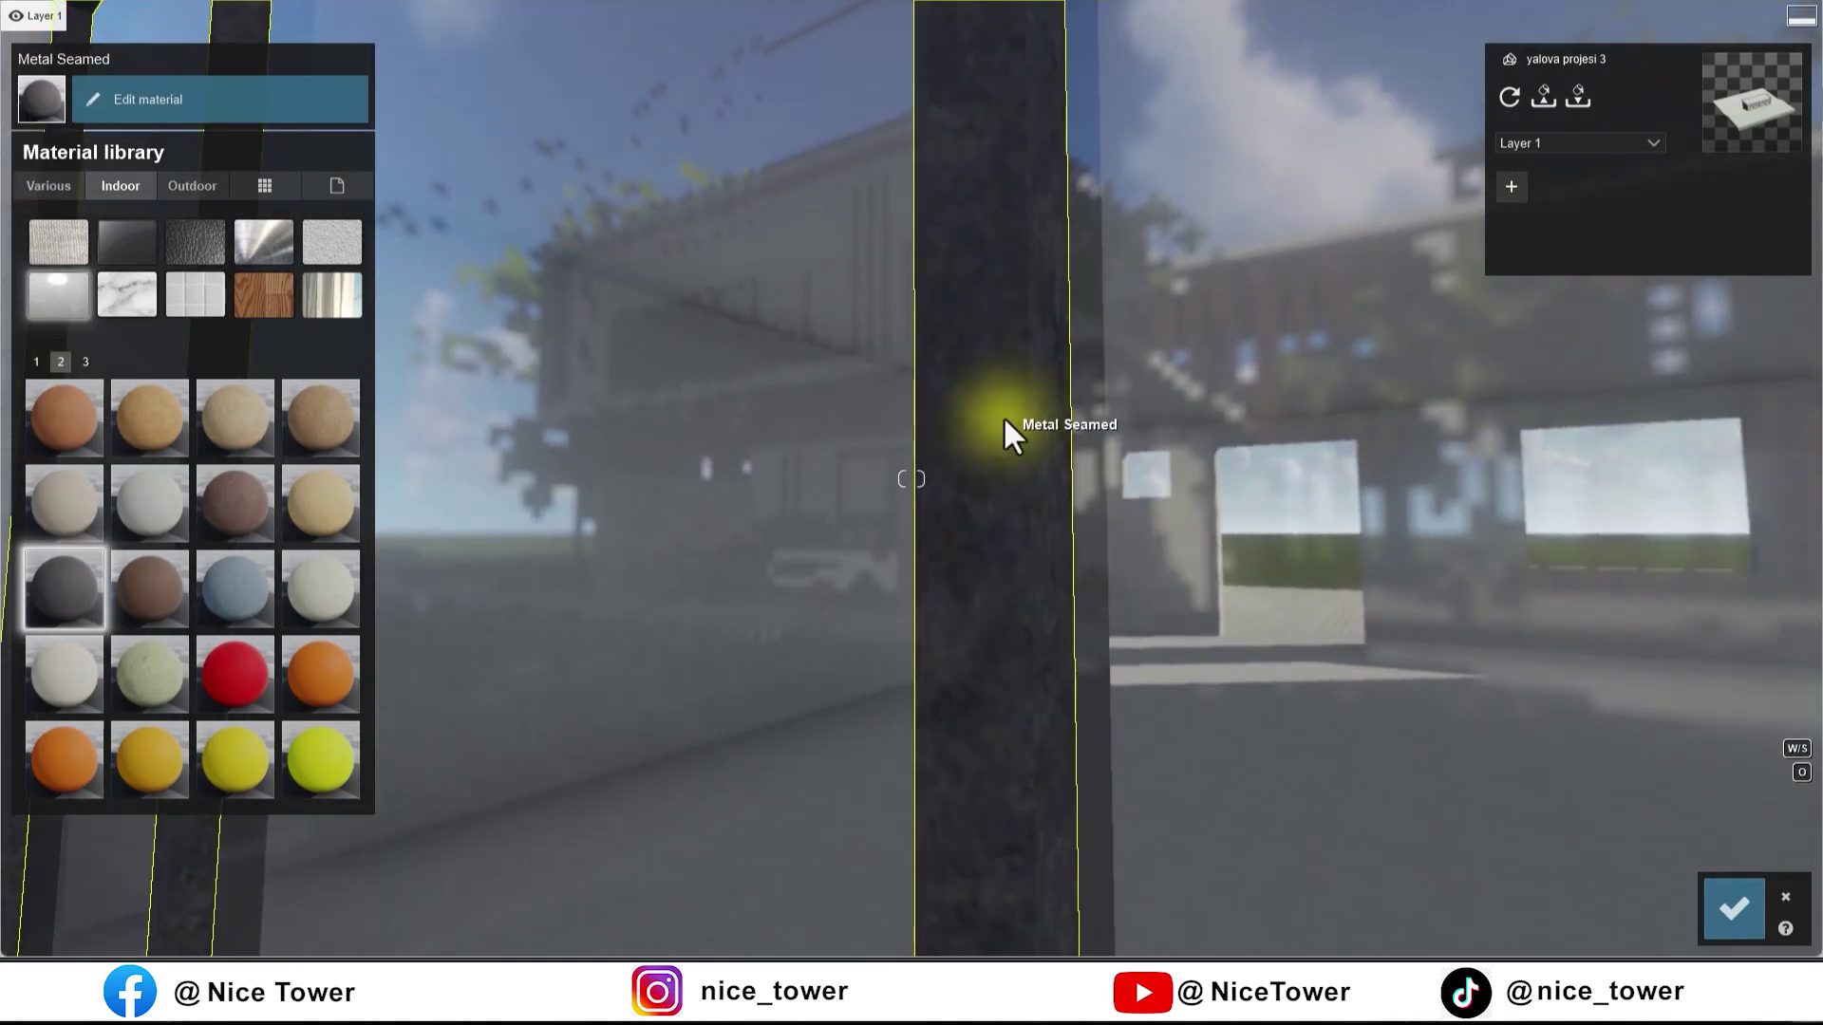
pyautogui.click(1005, 418)
pyautogui.moveTo(77, 289); pyautogui.dragTo(70, 289)
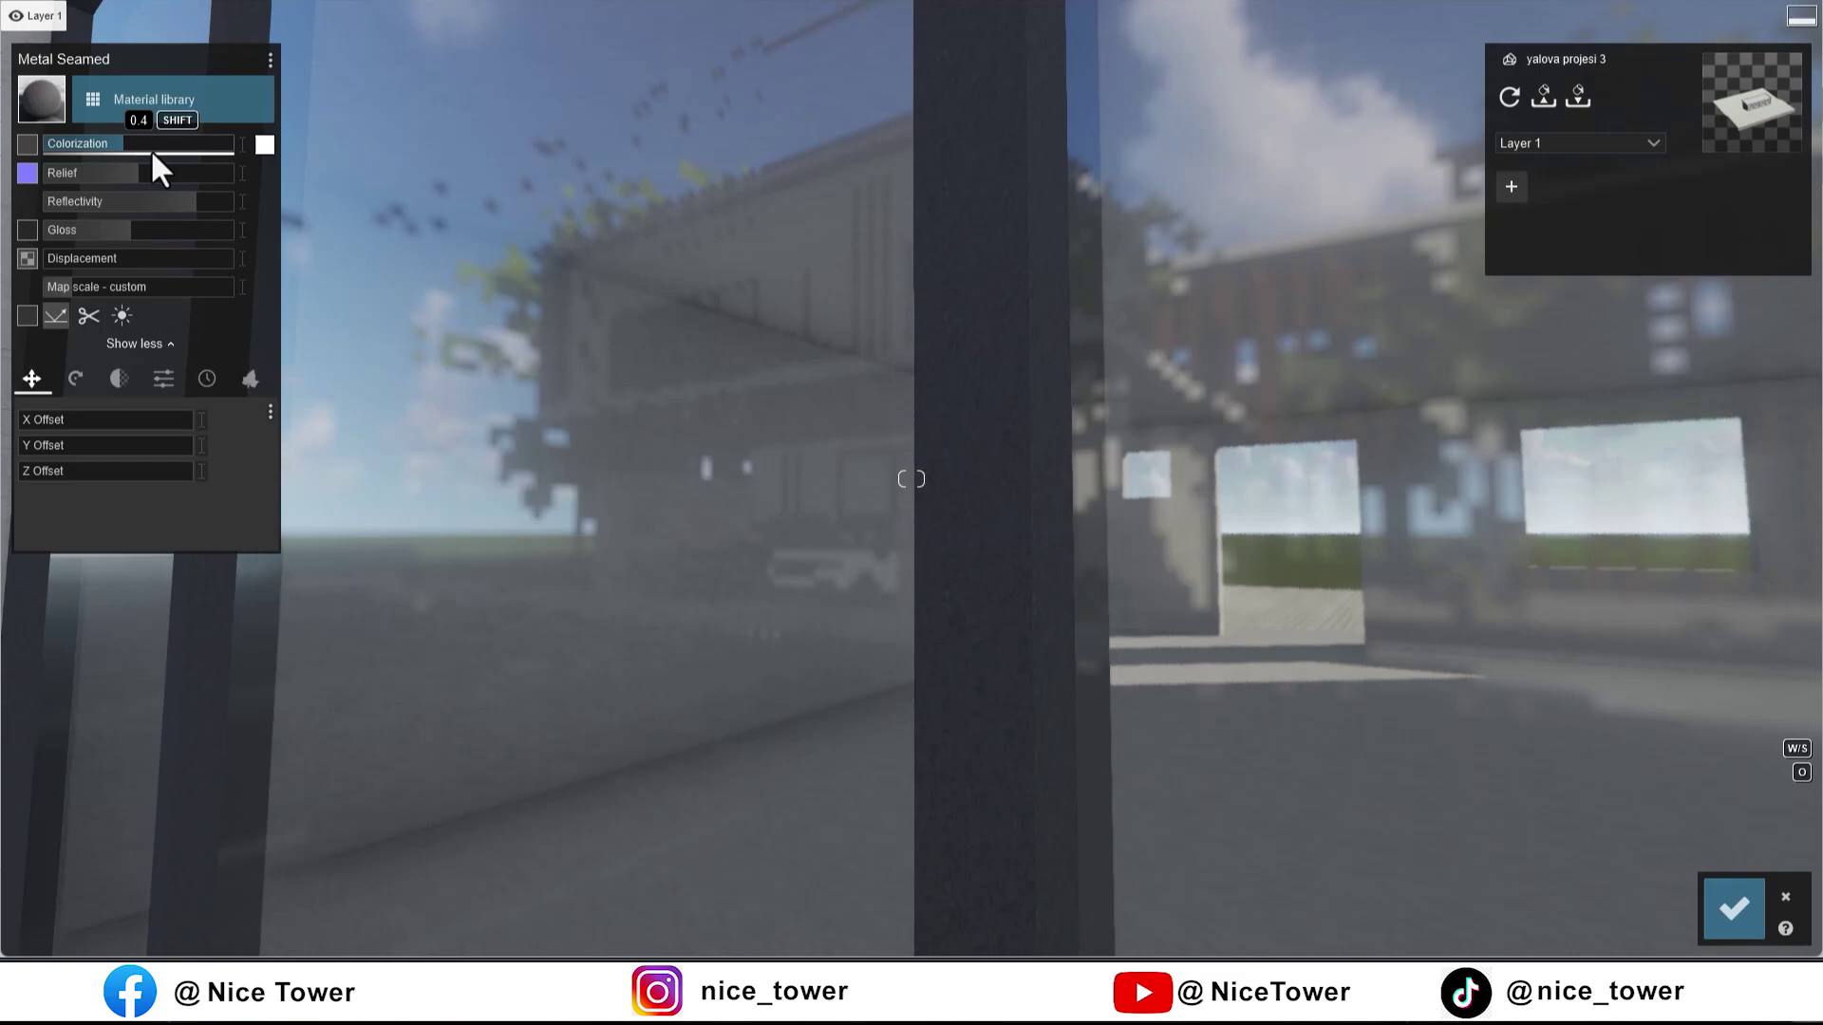
pyautogui.moveTo(700, 474); pyautogui.dragTo(588, 484)
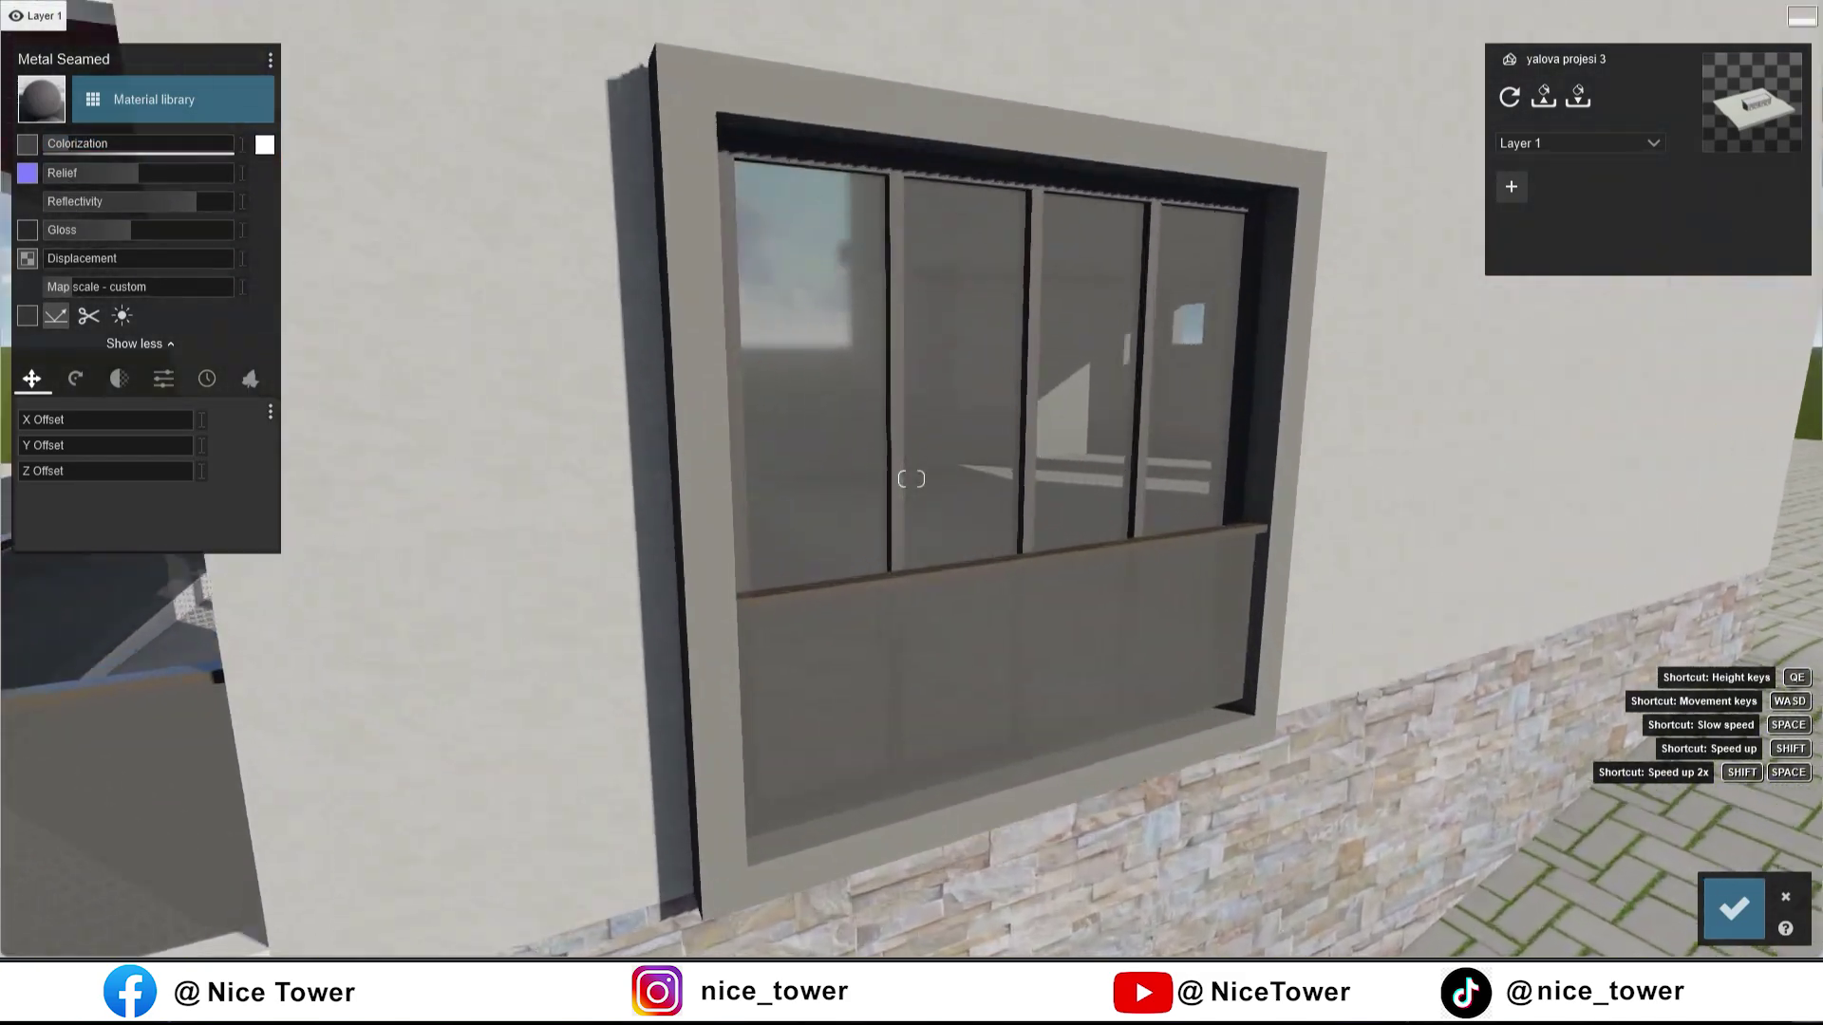
pyautogui.moveTo(588, 484); pyautogui.dragTo(911, 479)
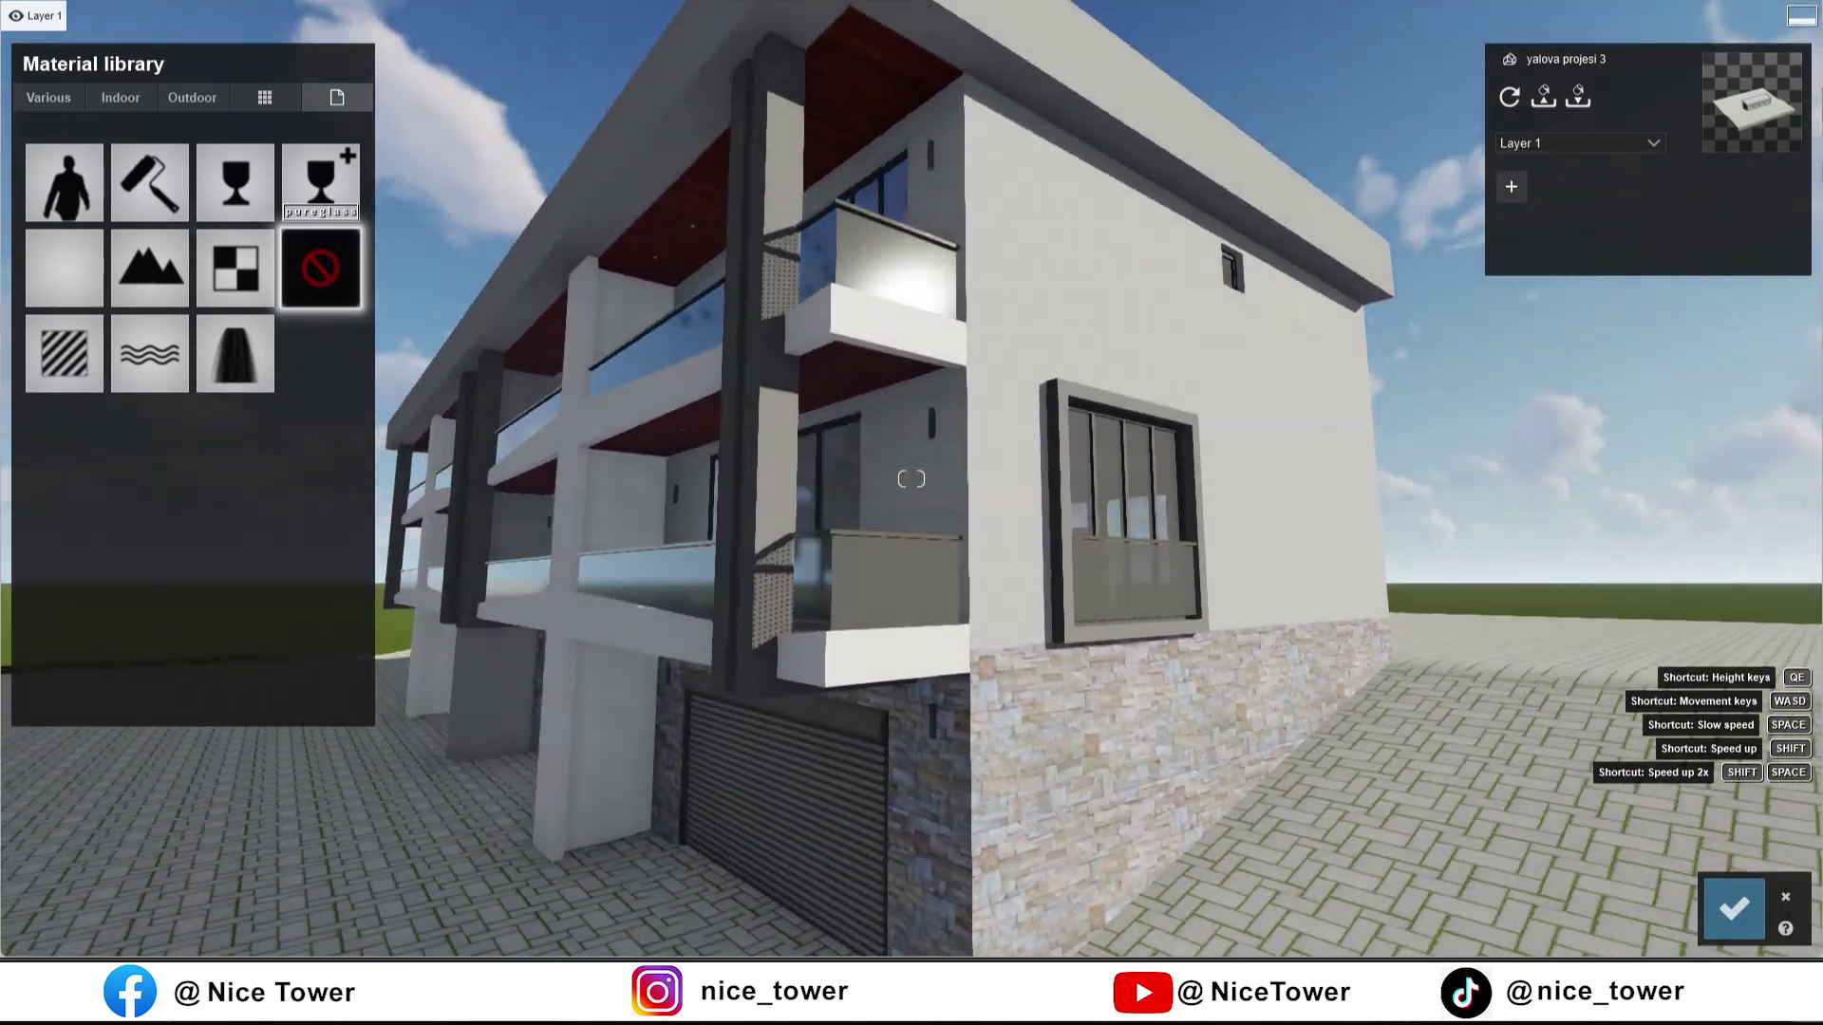
pyautogui.moveTo(911, 479); pyautogui.dragTo(959, 498, button='right')
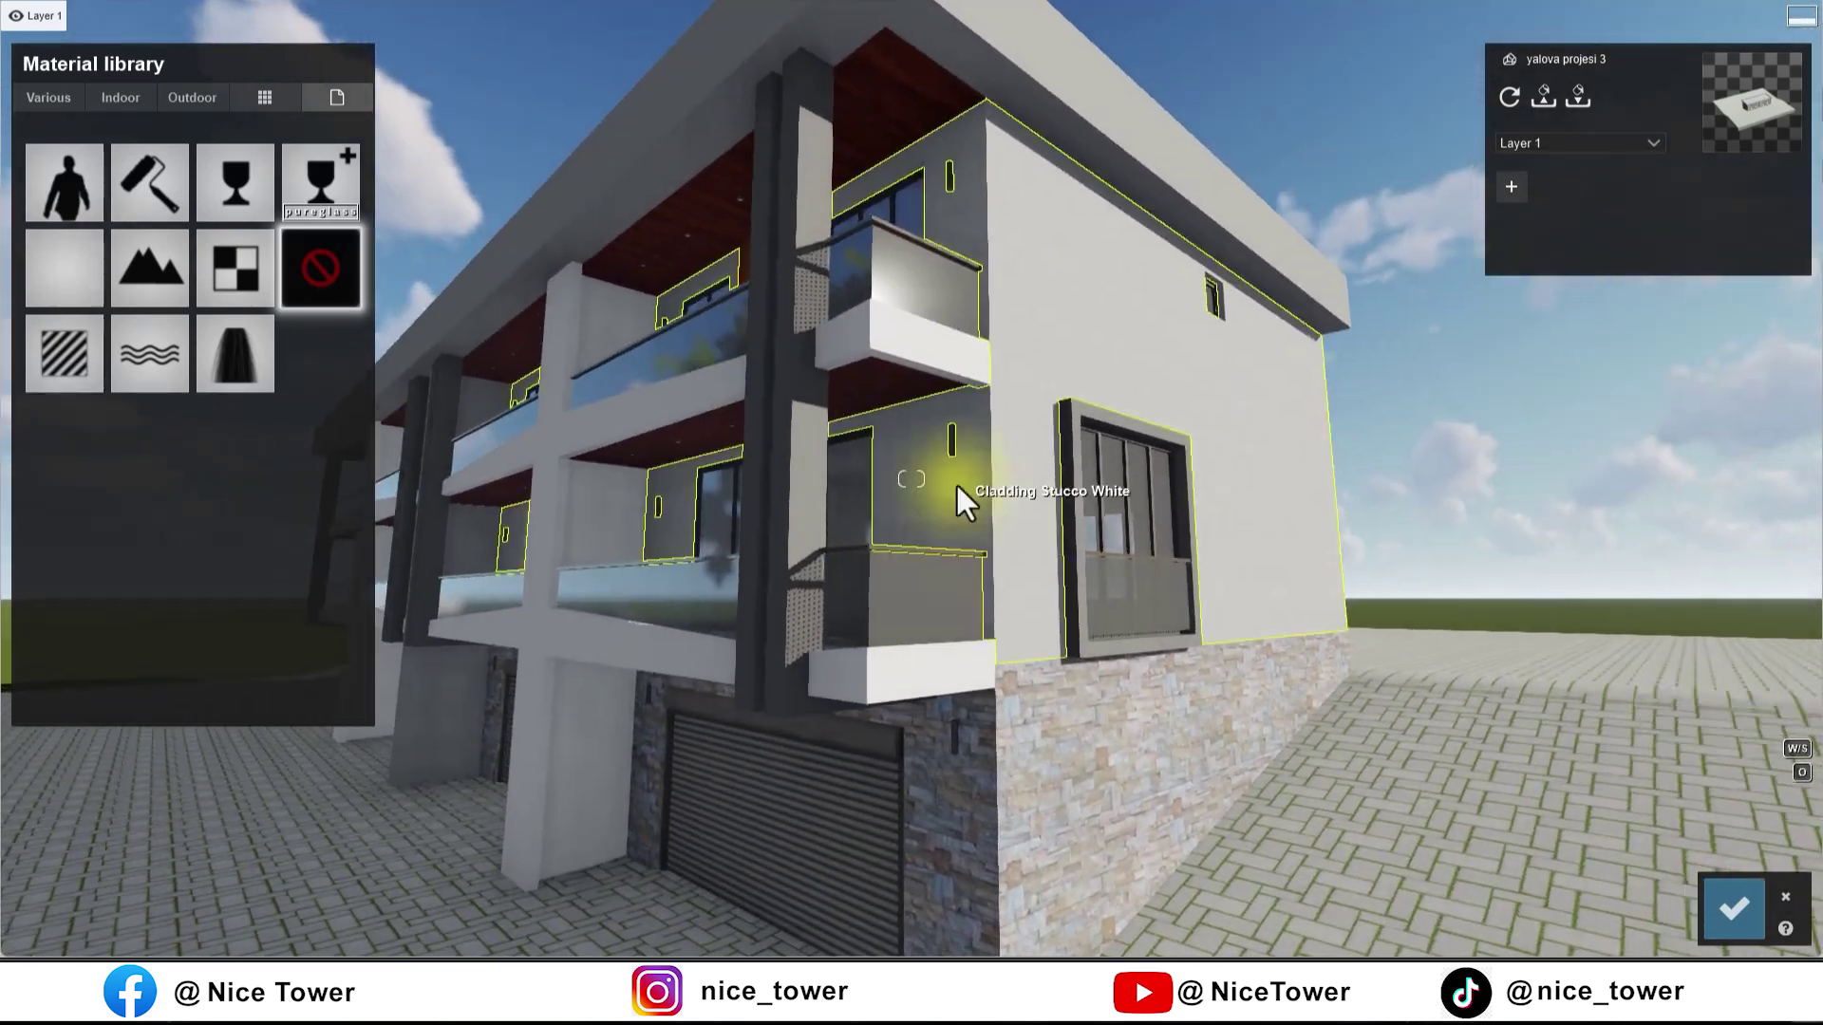
pyautogui.click(63, 351)
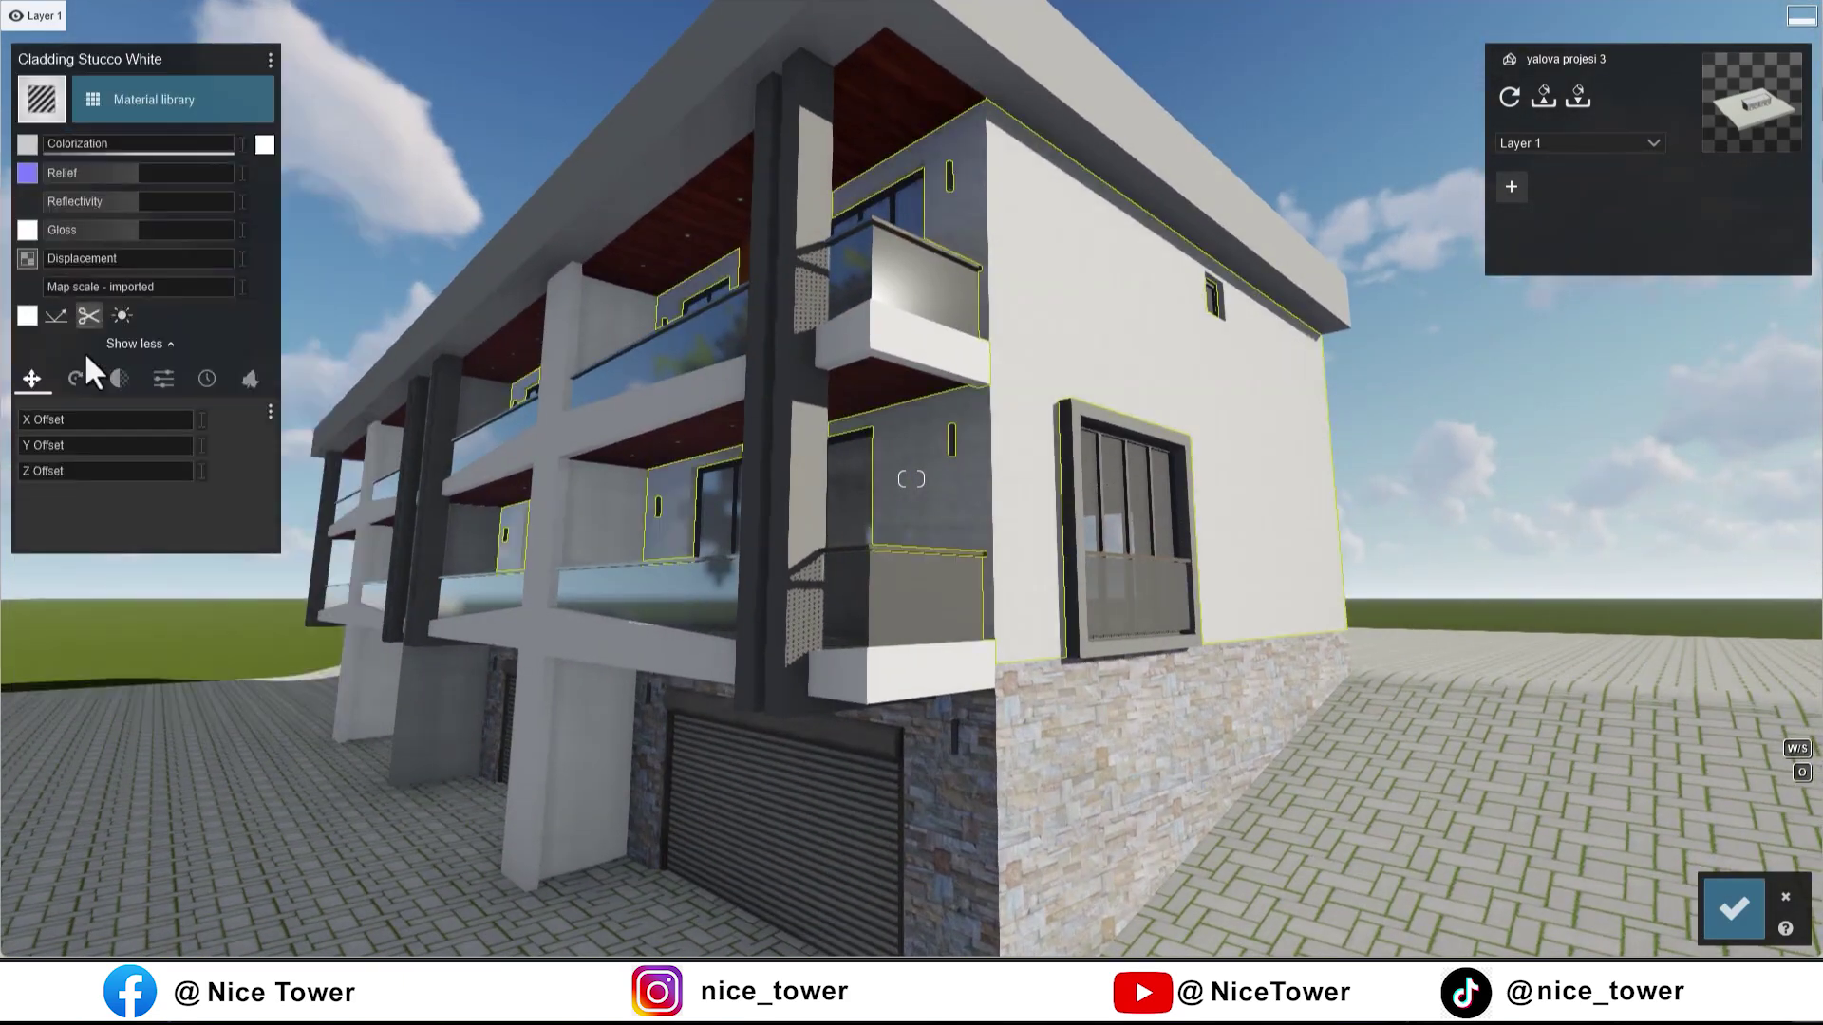
pyautogui.click(146, 99)
pyautogui.click(193, 185)
pyautogui.click(342, 243)
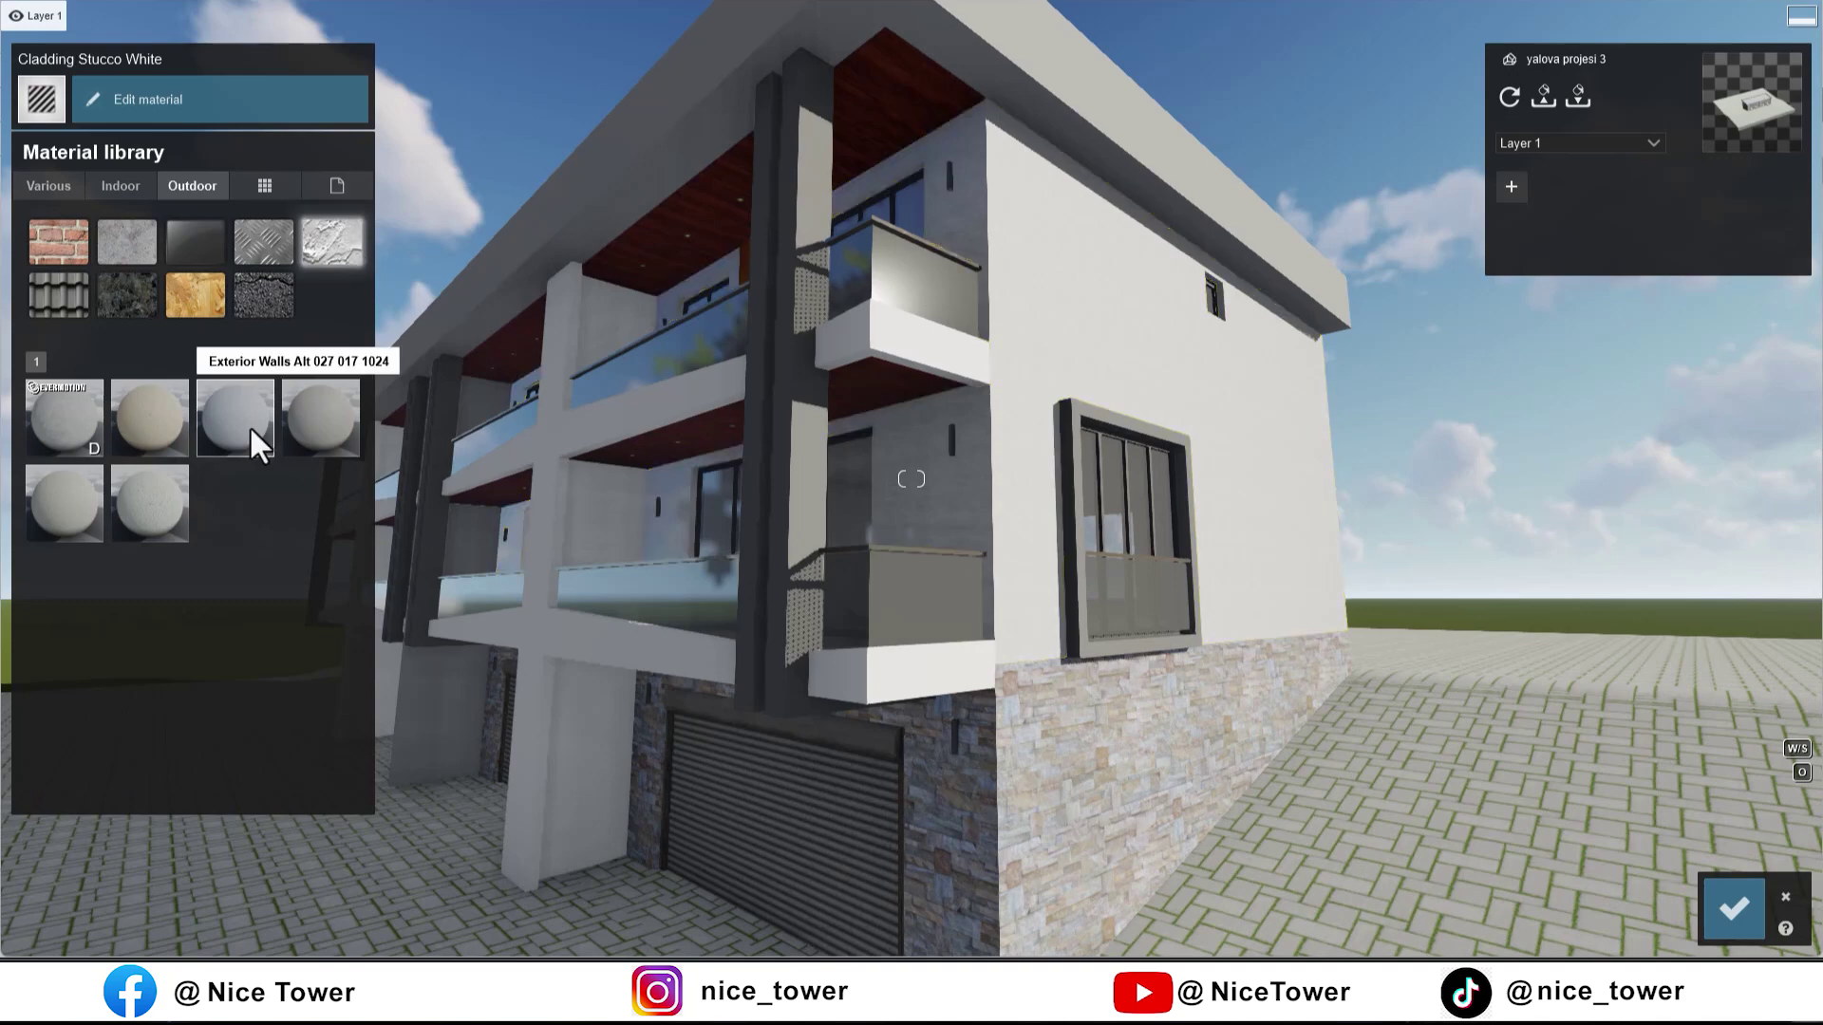
pyautogui.click(250, 429)
pyautogui.moveTo(959, 507)
pyautogui.mouseDown(button='right')
pyautogui.moveTo(893, 503)
pyautogui.moveTo(971, 498)
pyautogui.mouseUp(button='right')
pyautogui.click(146, 99)
pyautogui.moveTo(72, 300); pyautogui.dragTo(85, 306)
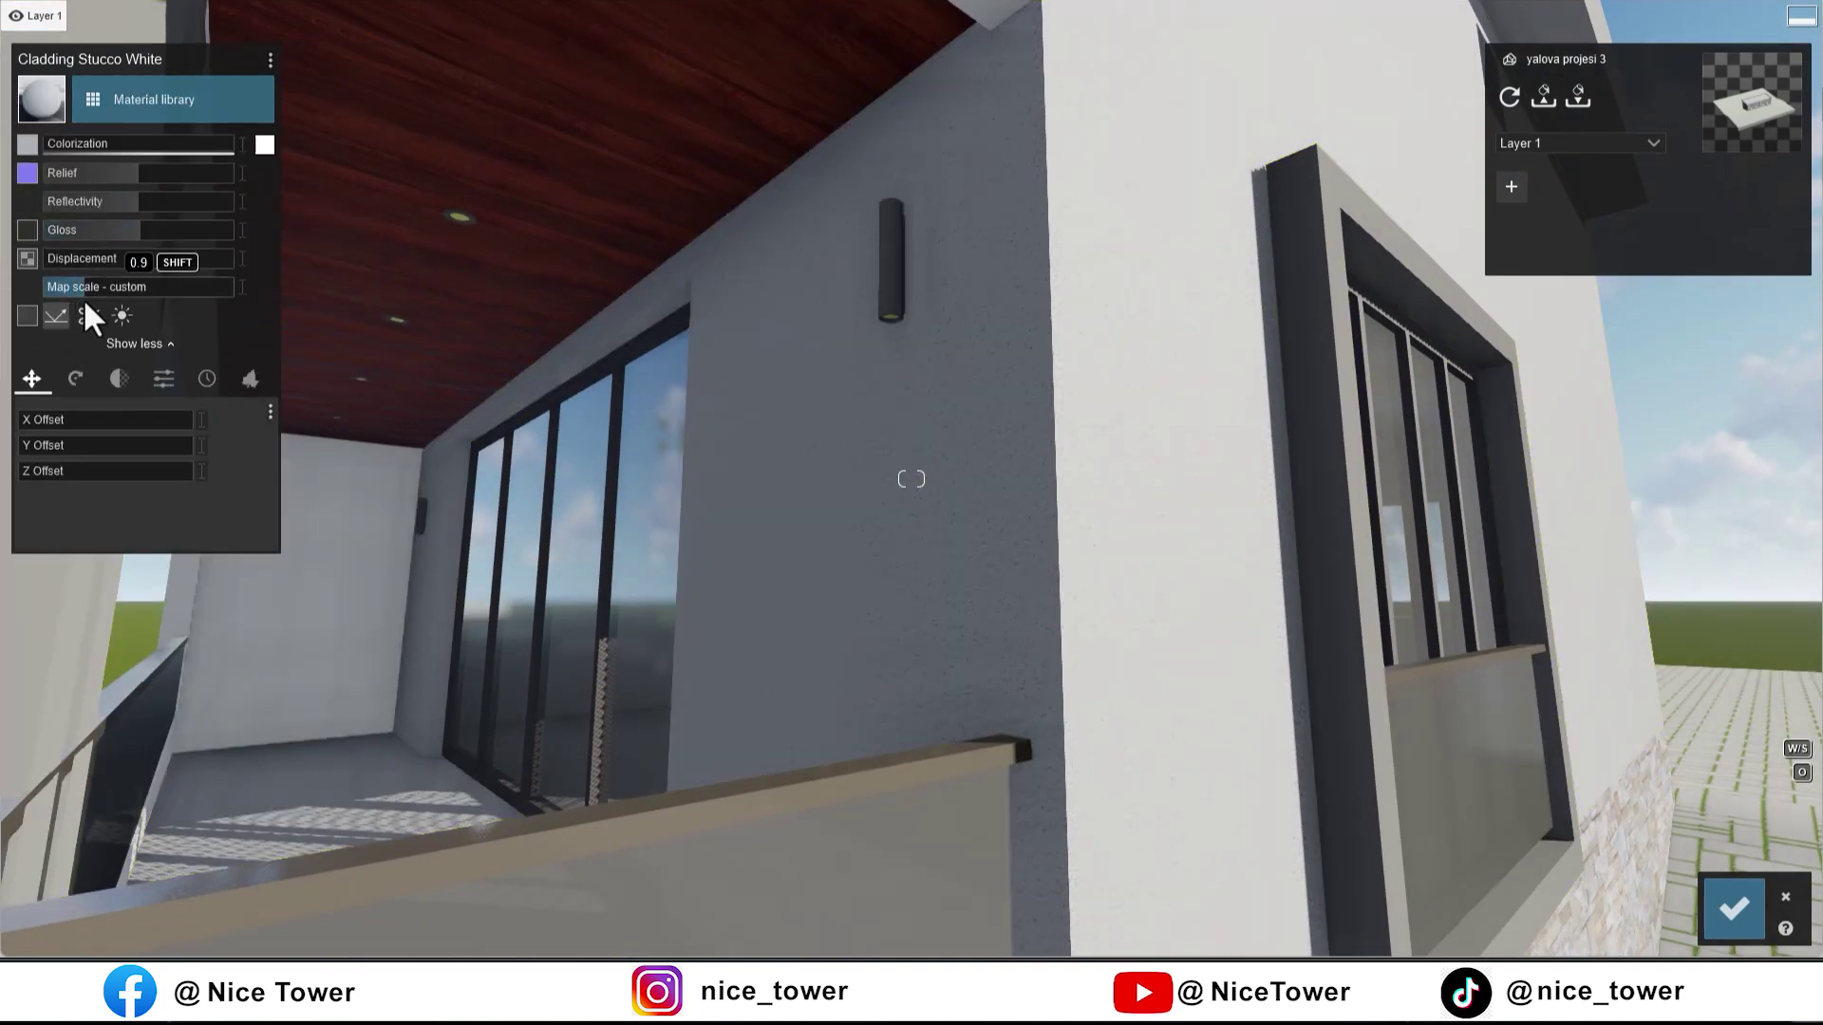
# Step: Raise the reflectivity of the wall lamp's 0134_DimGray body material
pyautogui.click(803, 321)
pyautogui.click(83, 373)
pyautogui.scroll(5, 945, 292)
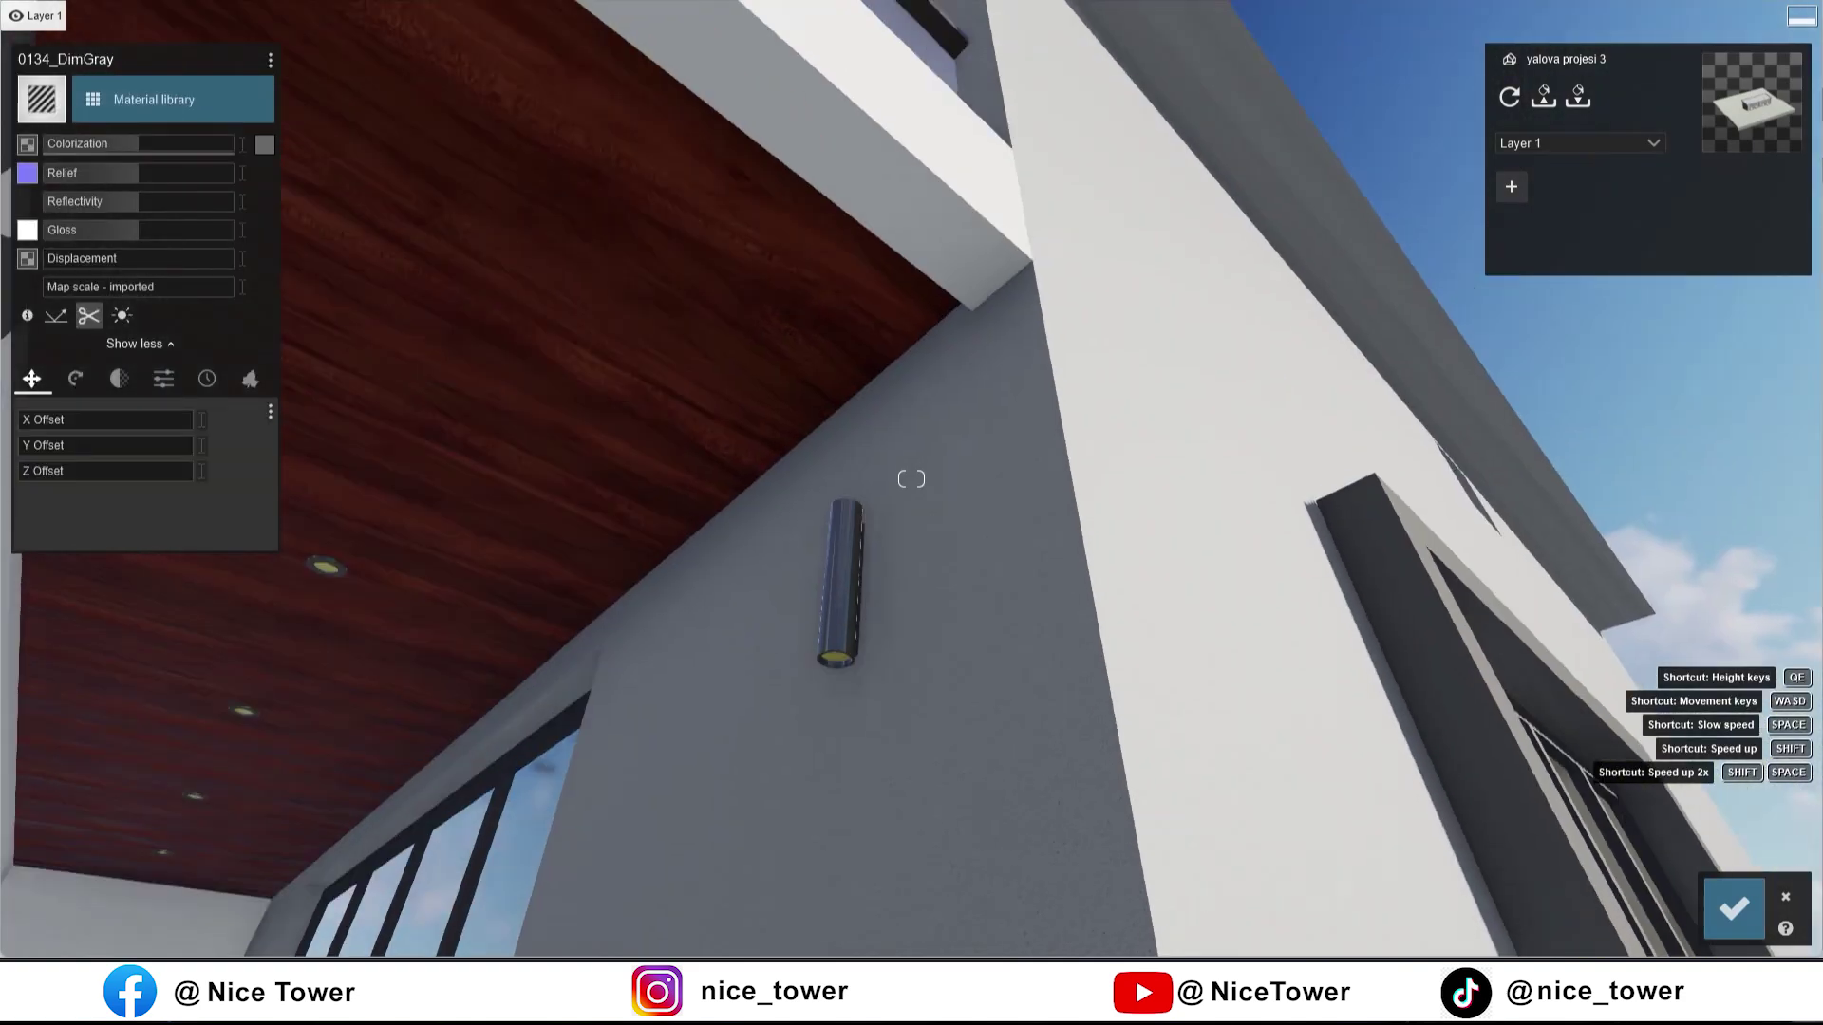
pyautogui.moveTo(130, 202); pyautogui.dragTo(185, 217)
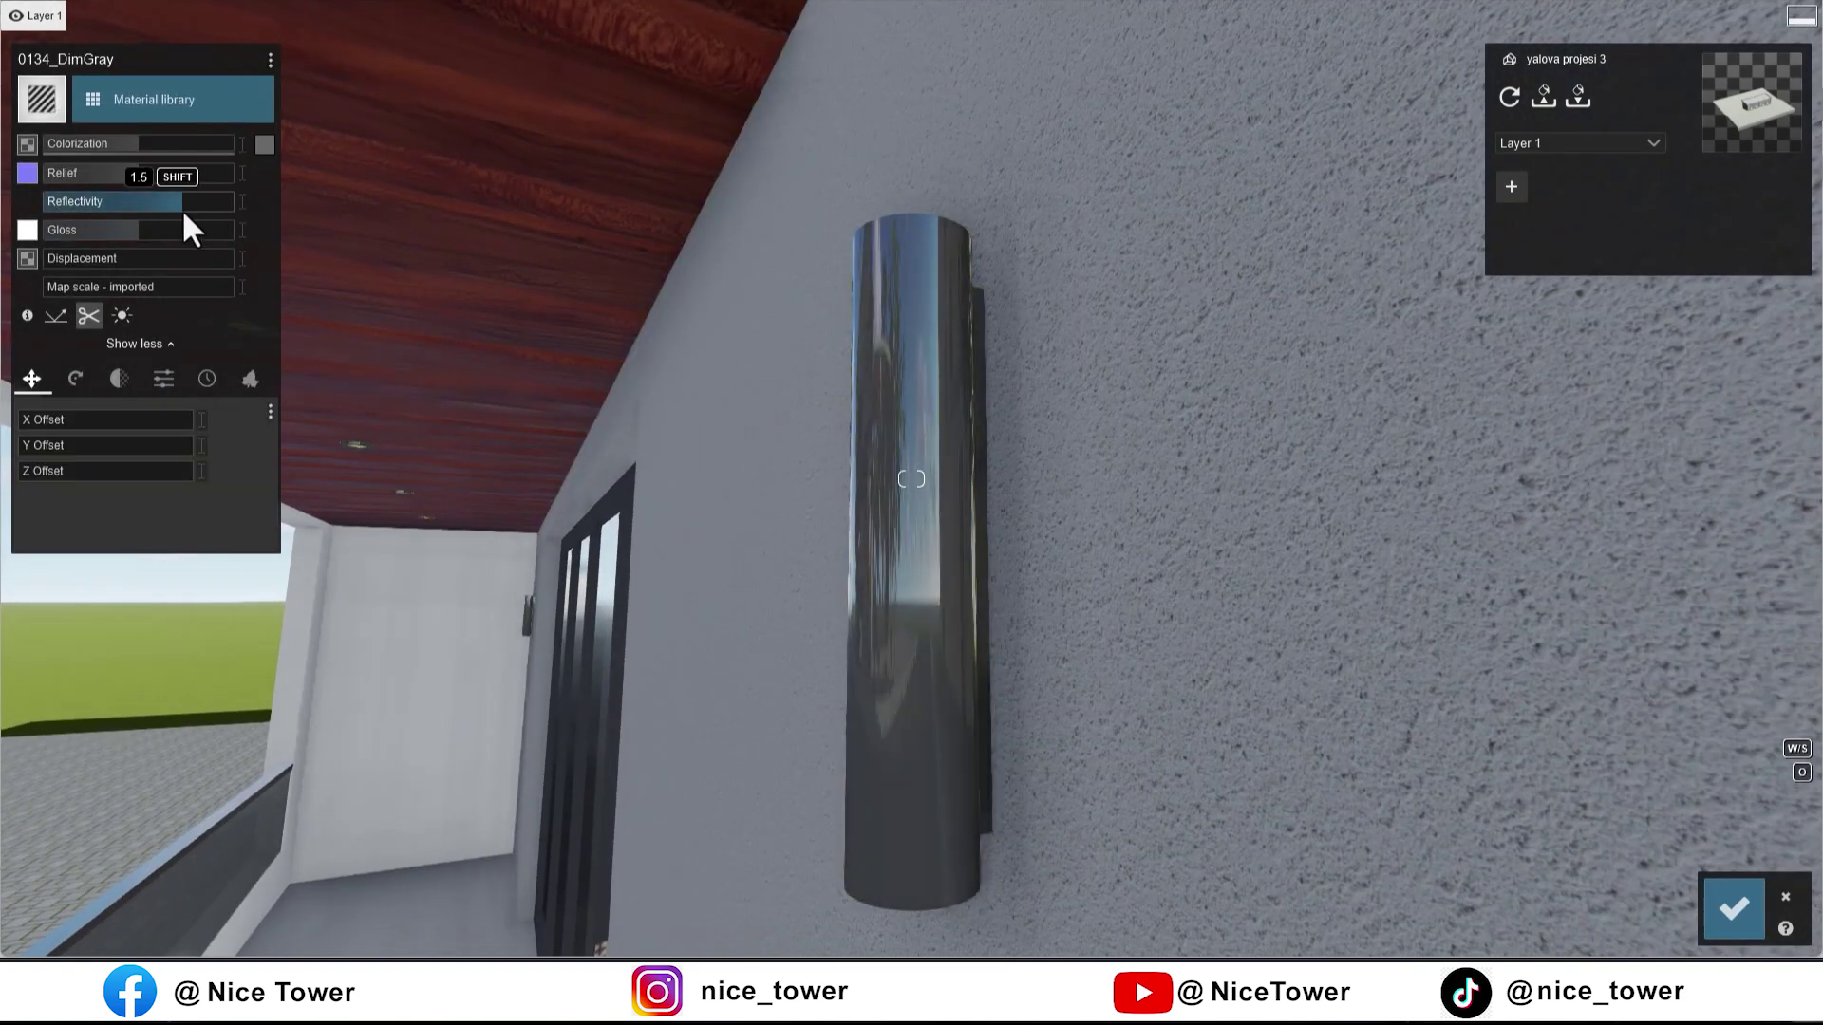
# Step: Give the lamp's 0047_Khaki bottom cap a Standard material with Emissive 6.7
pyautogui.moveTo(945, 423); pyautogui.dragTo(902, 487, button='right')
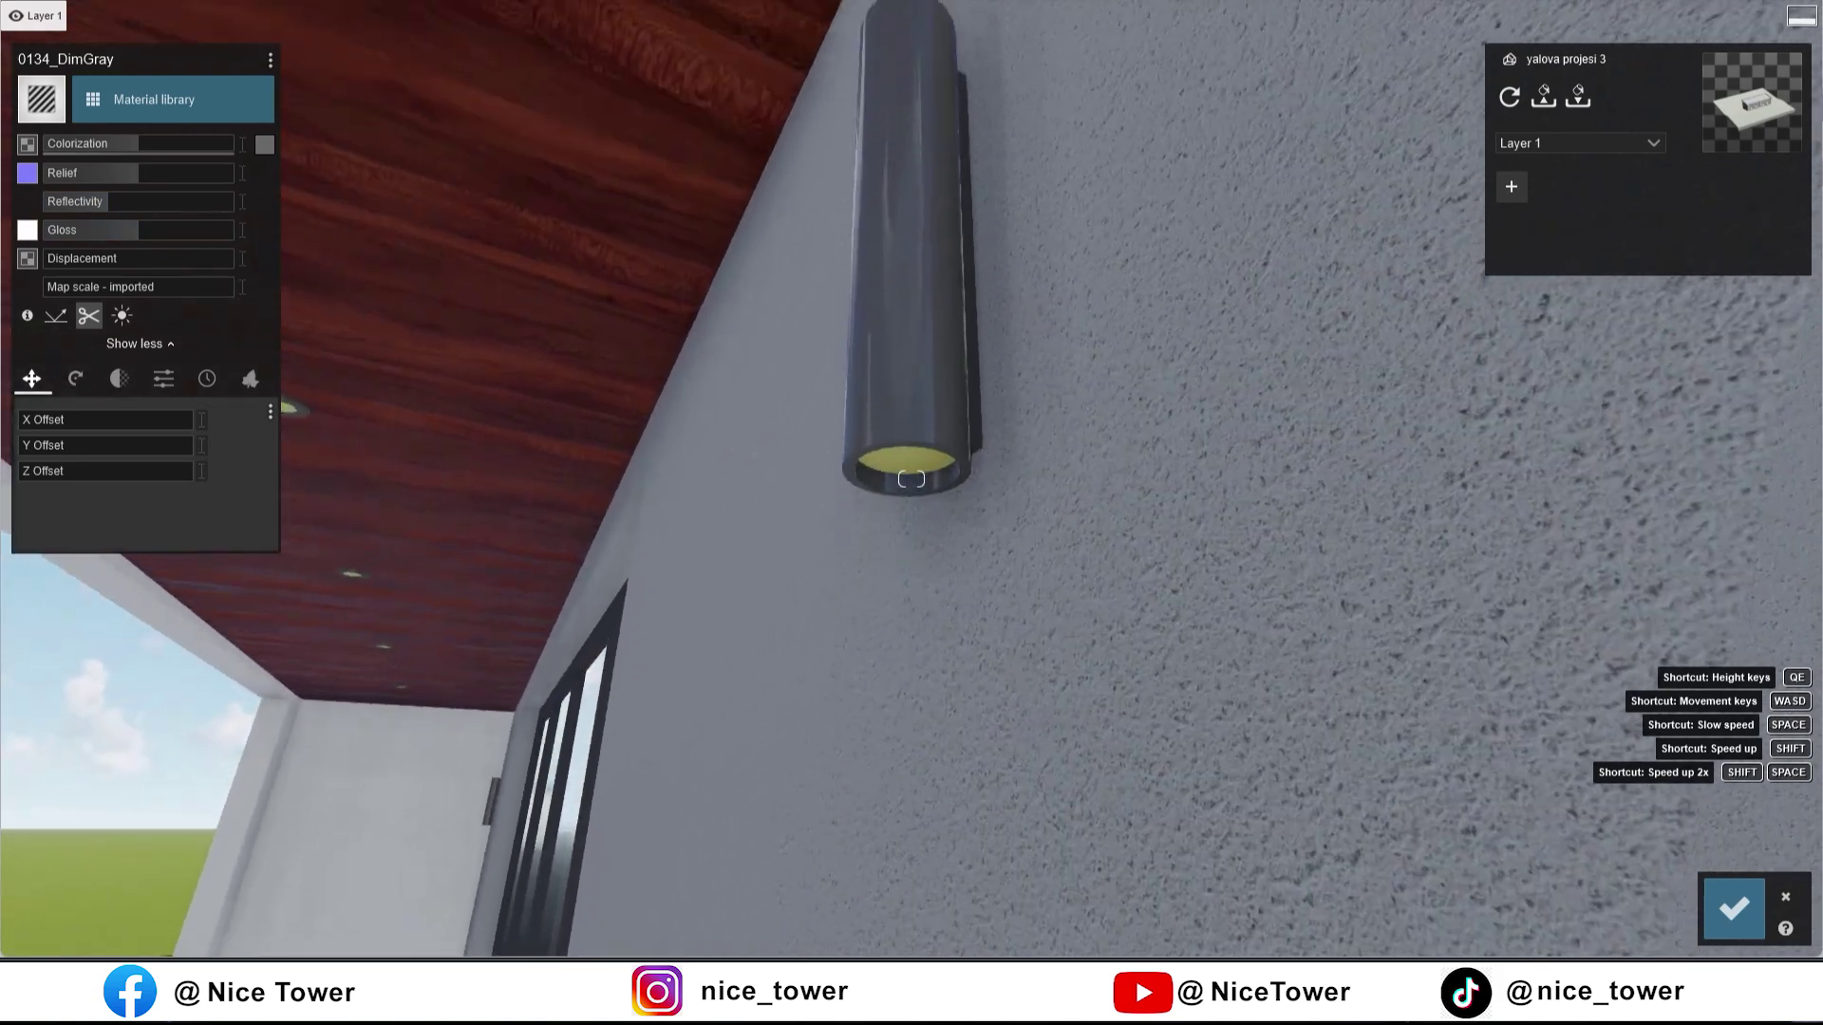
pyautogui.click(902, 487)
pyautogui.click(47, 356)
pyautogui.click(161, 379)
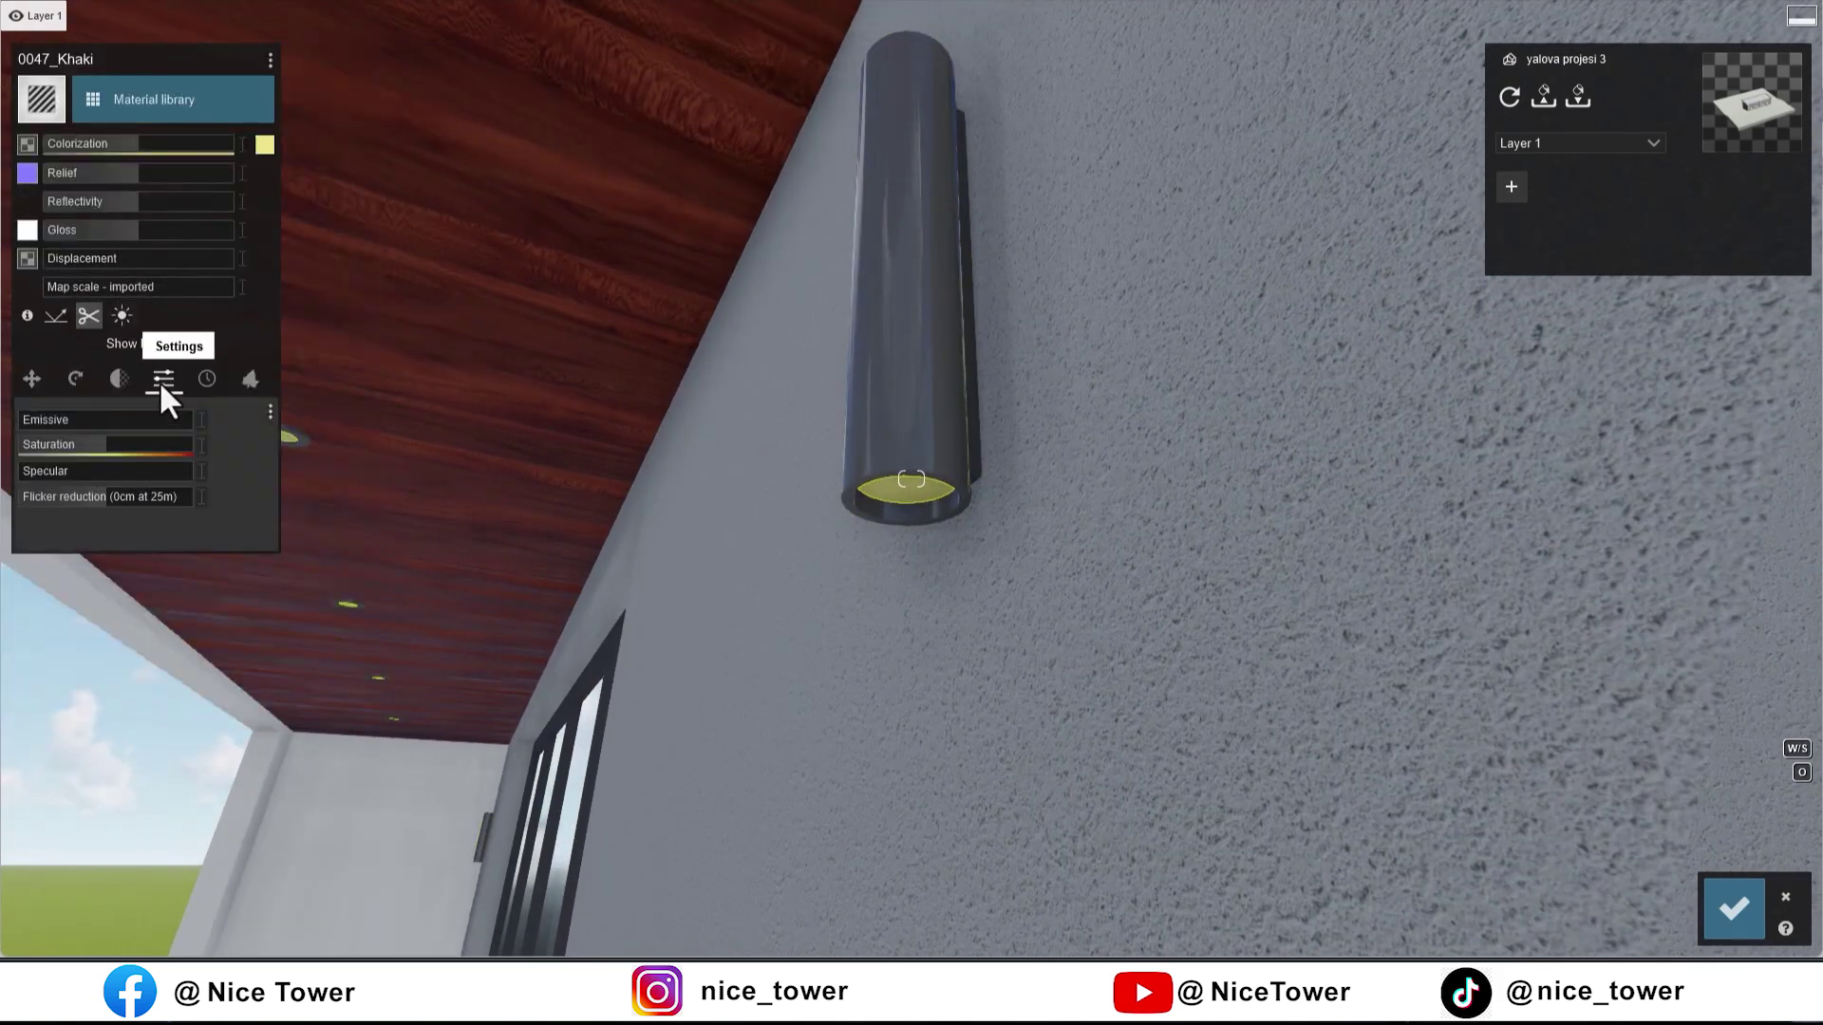
pyautogui.moveTo(42, 420); pyautogui.dragTo(101, 423)
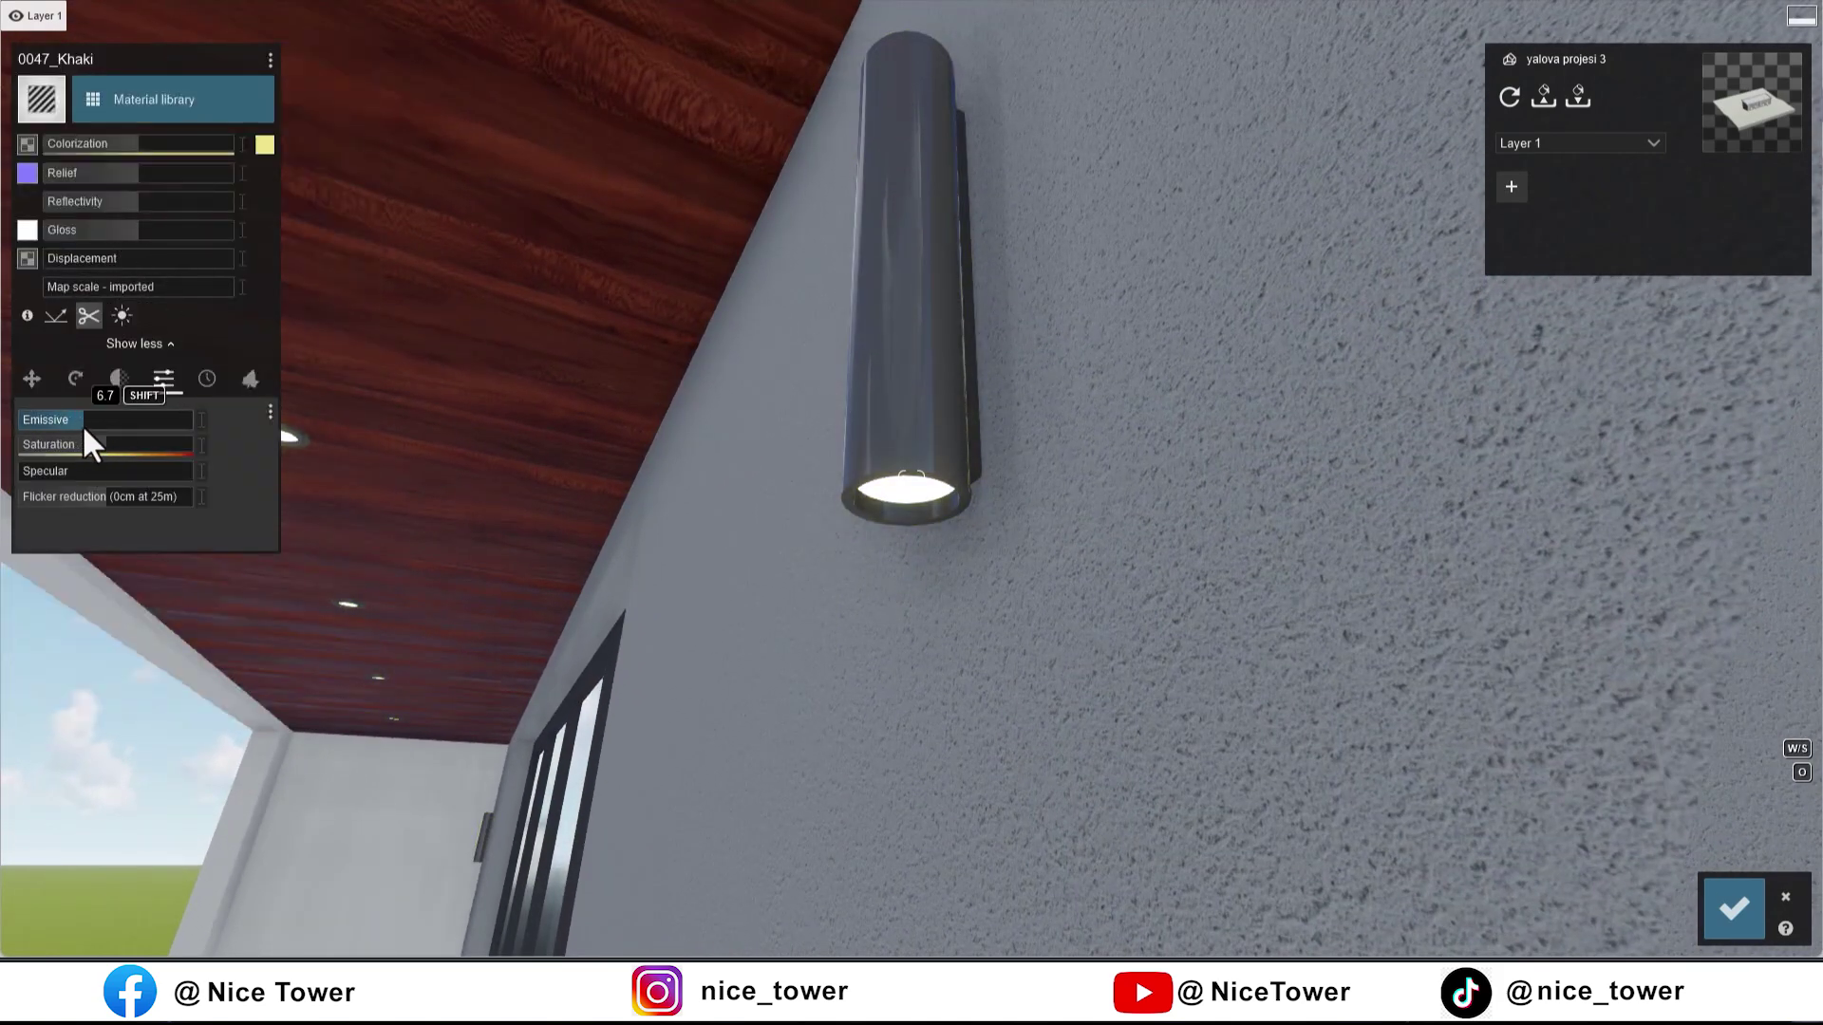
pyautogui.moveTo(83, 425); pyautogui.dragTo(86, 494, button='right')
pyautogui.press('s')
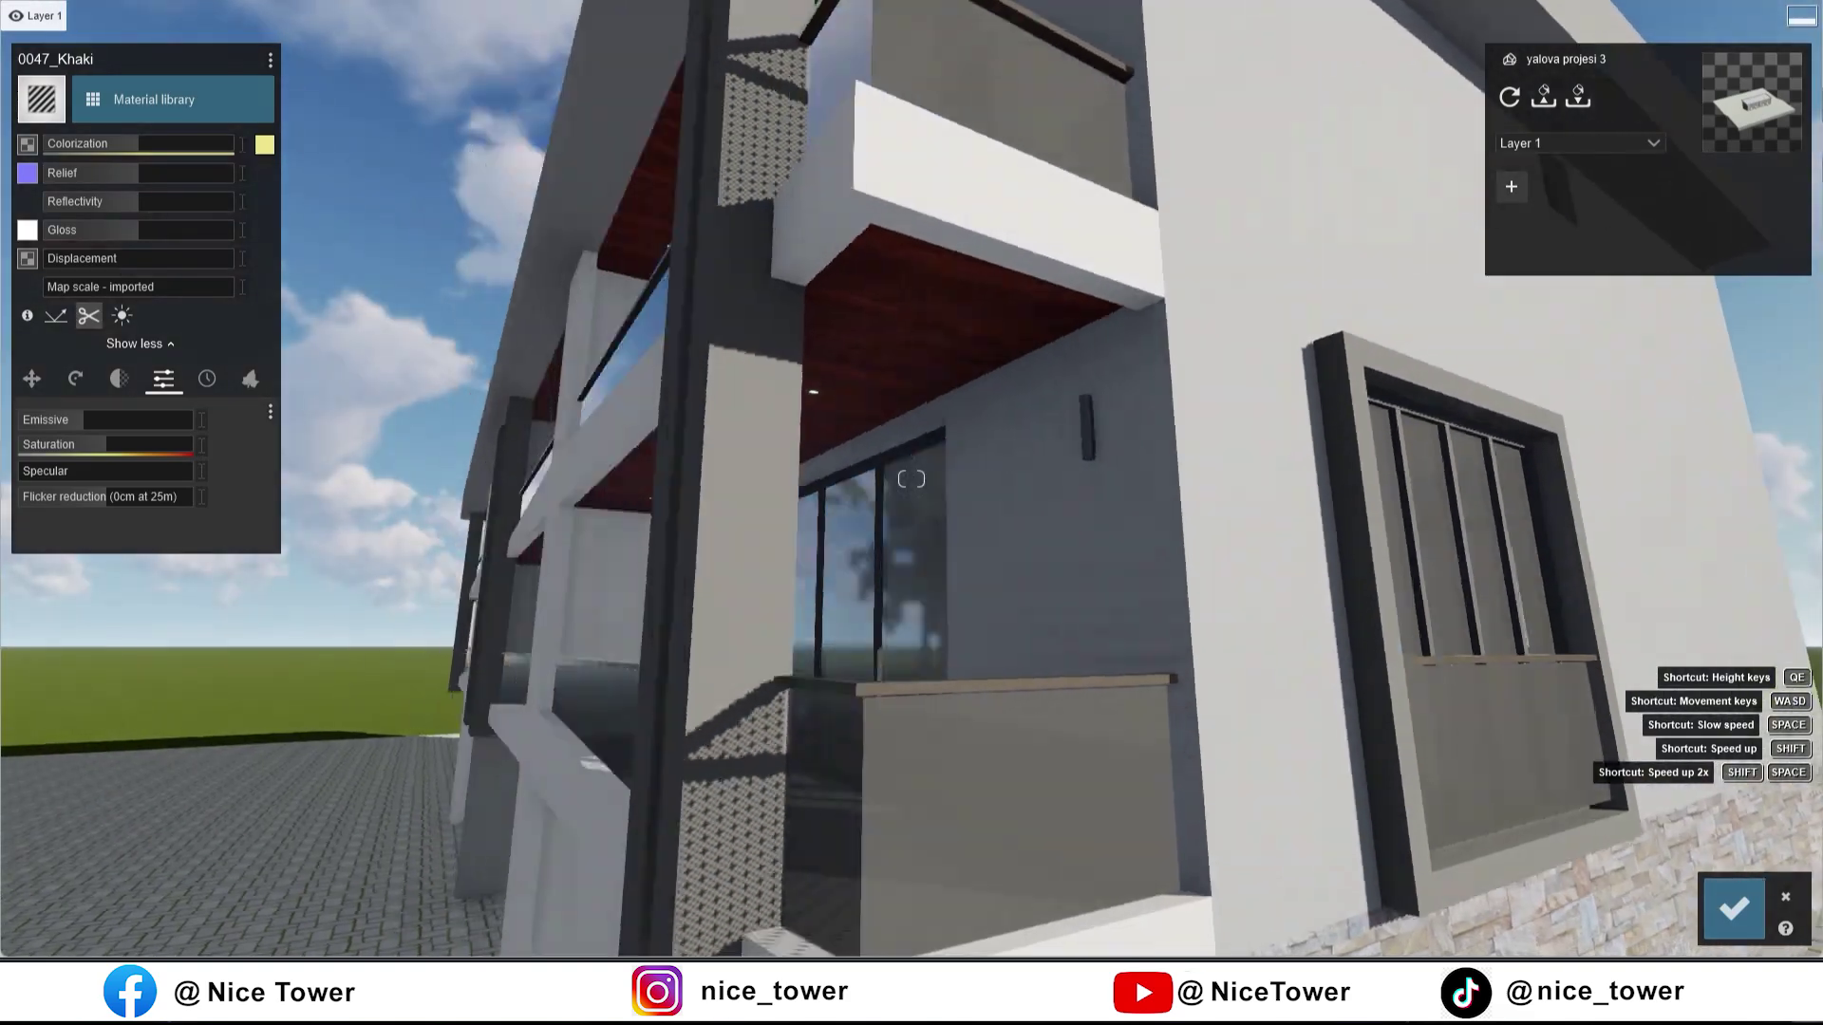
pyautogui.press('w')
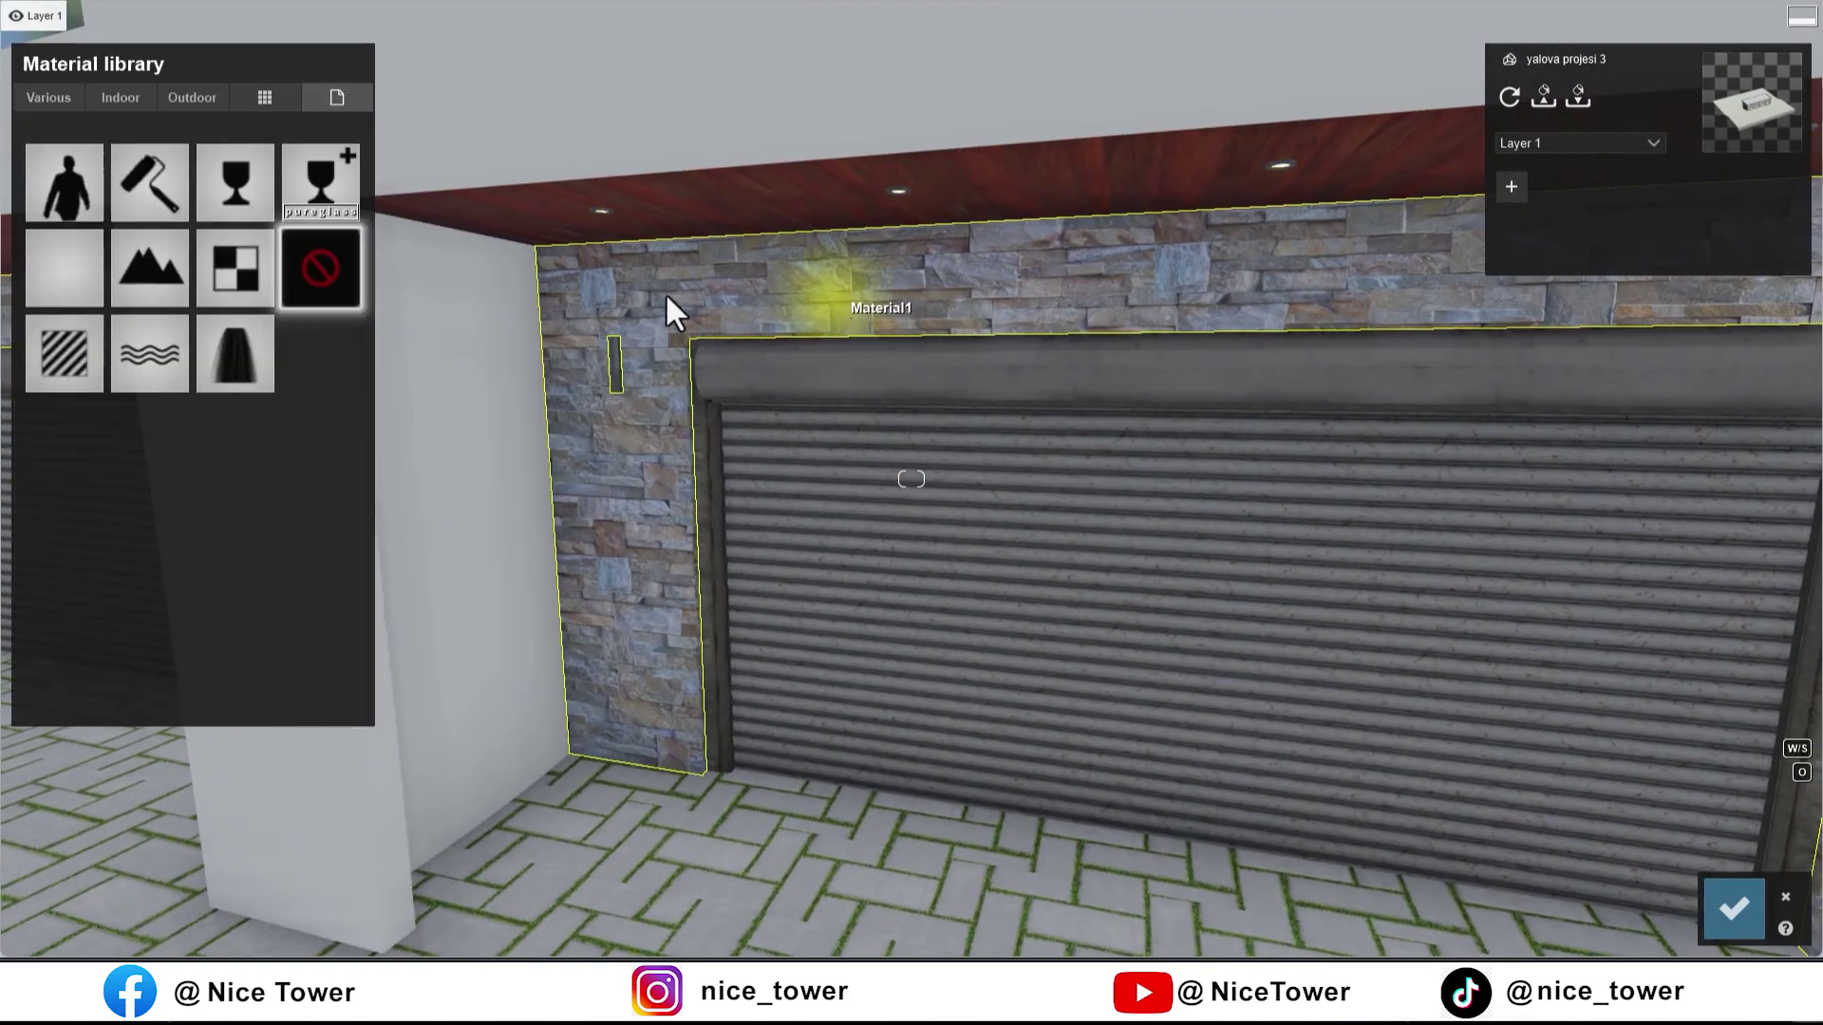
pyautogui.click(664, 293)
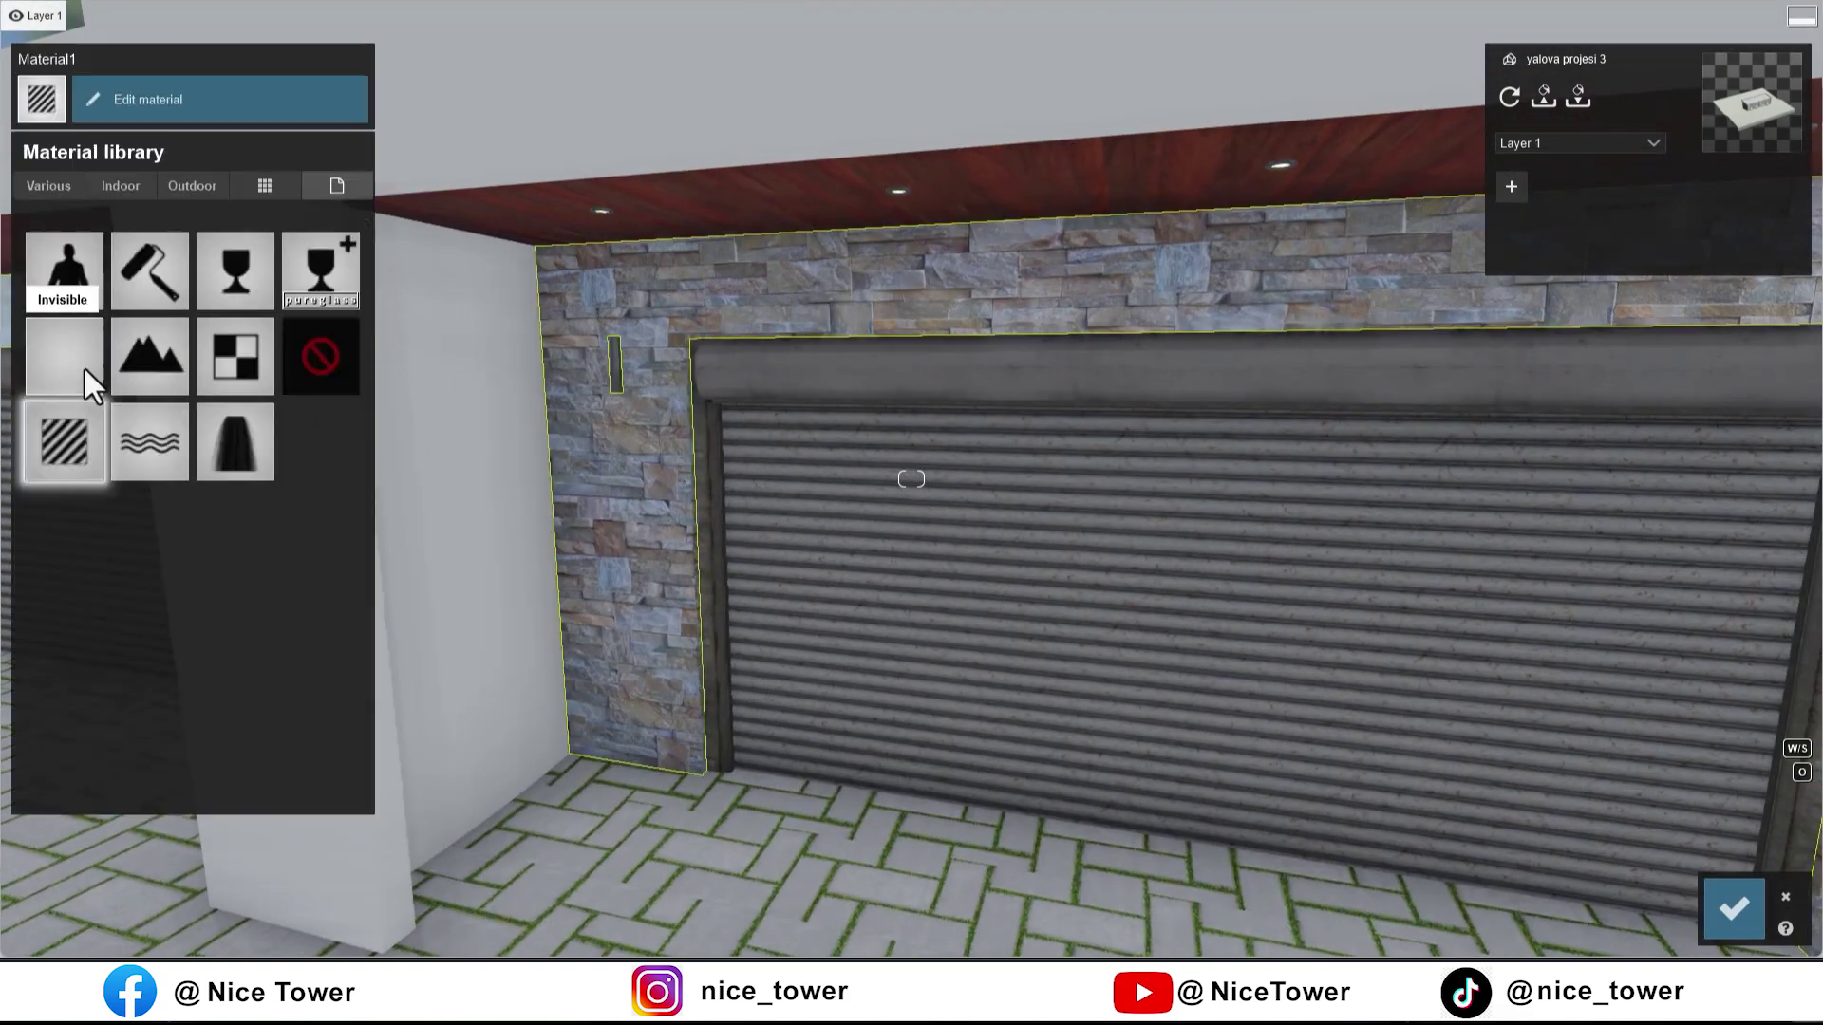
# Step: Inspect the stone wall and garage door materials, lowering the top roller bar's reflectivity
pyautogui.click(76, 398)
pyautogui.click(798, 455)
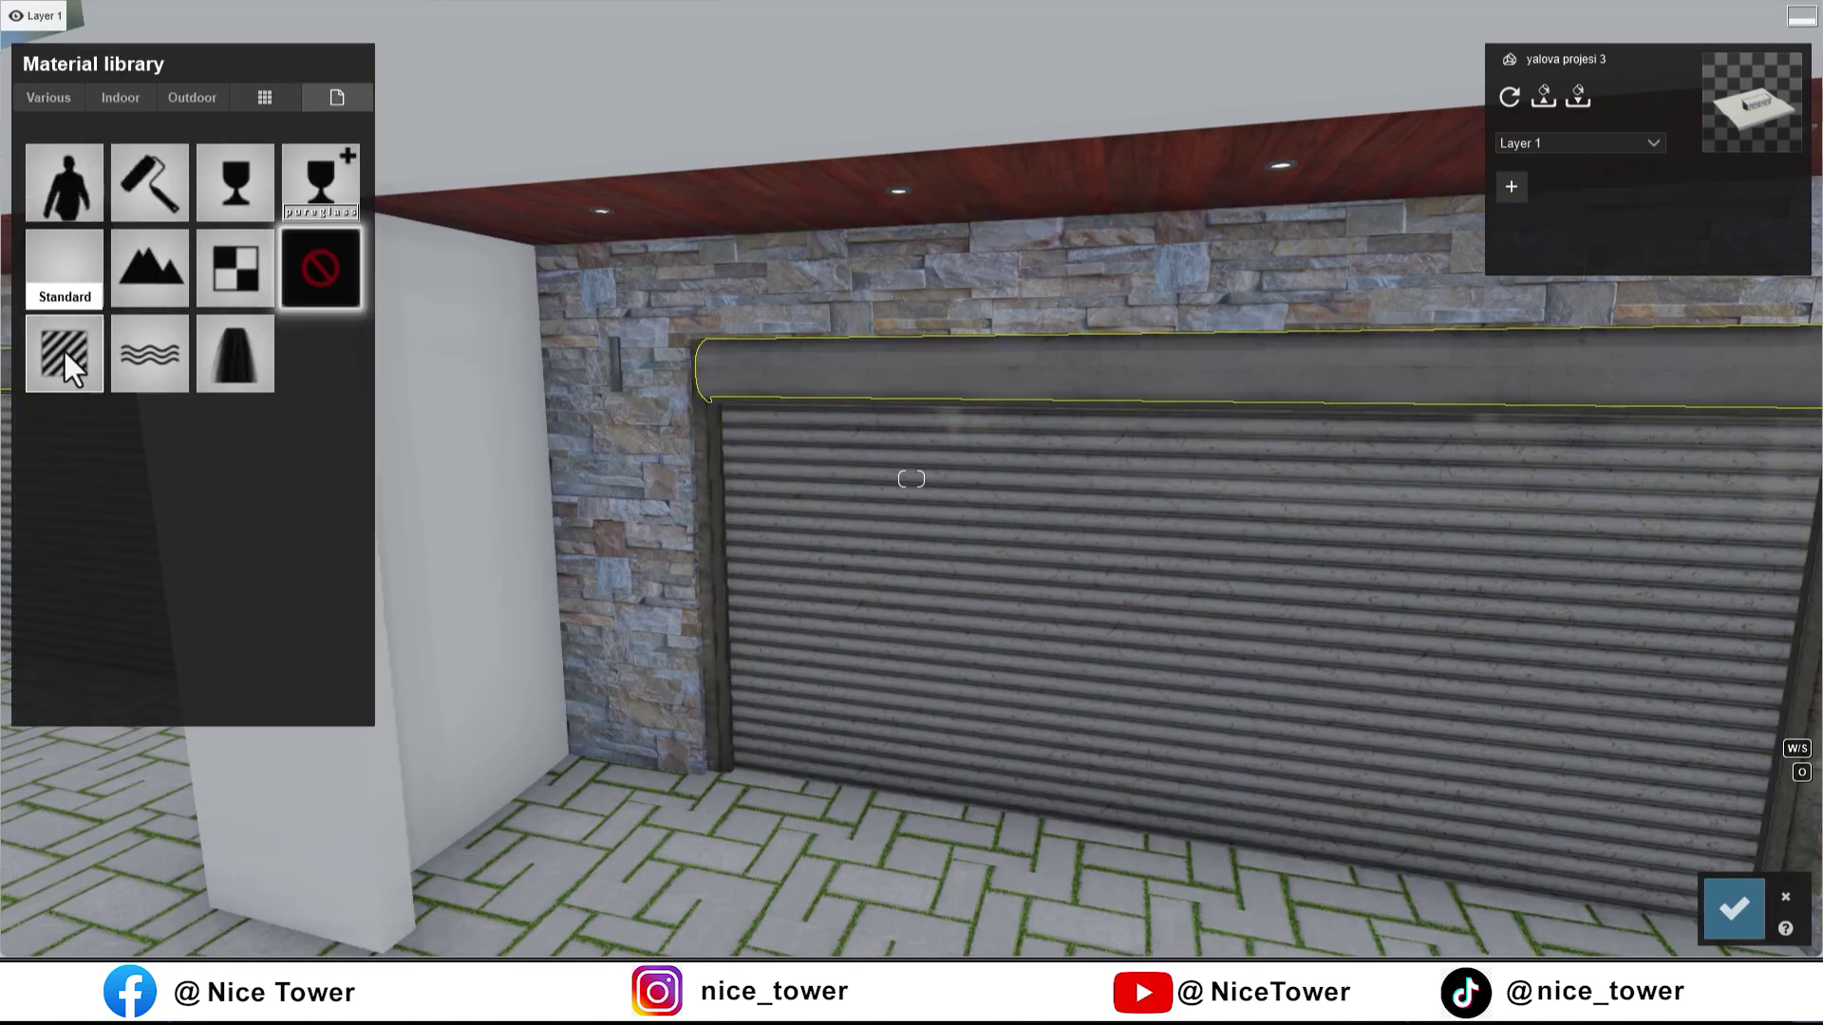
pyautogui.click(518, 451)
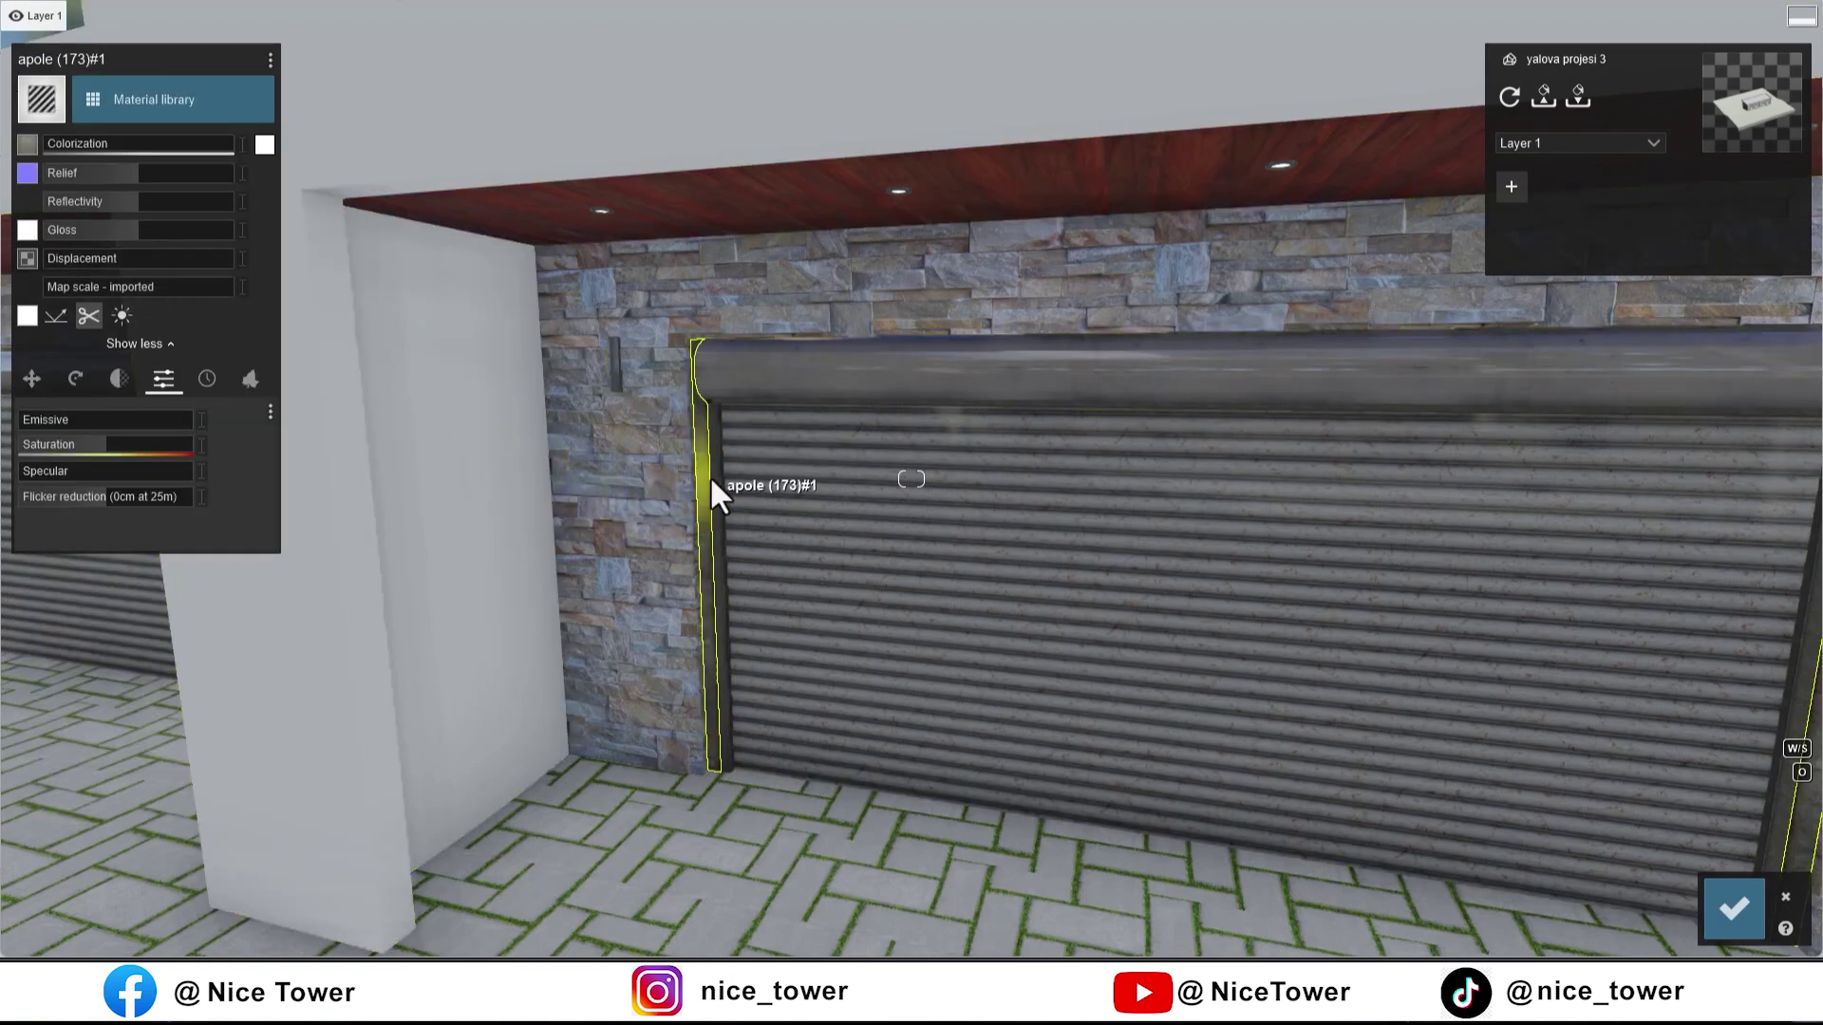
pyautogui.click(722, 371)
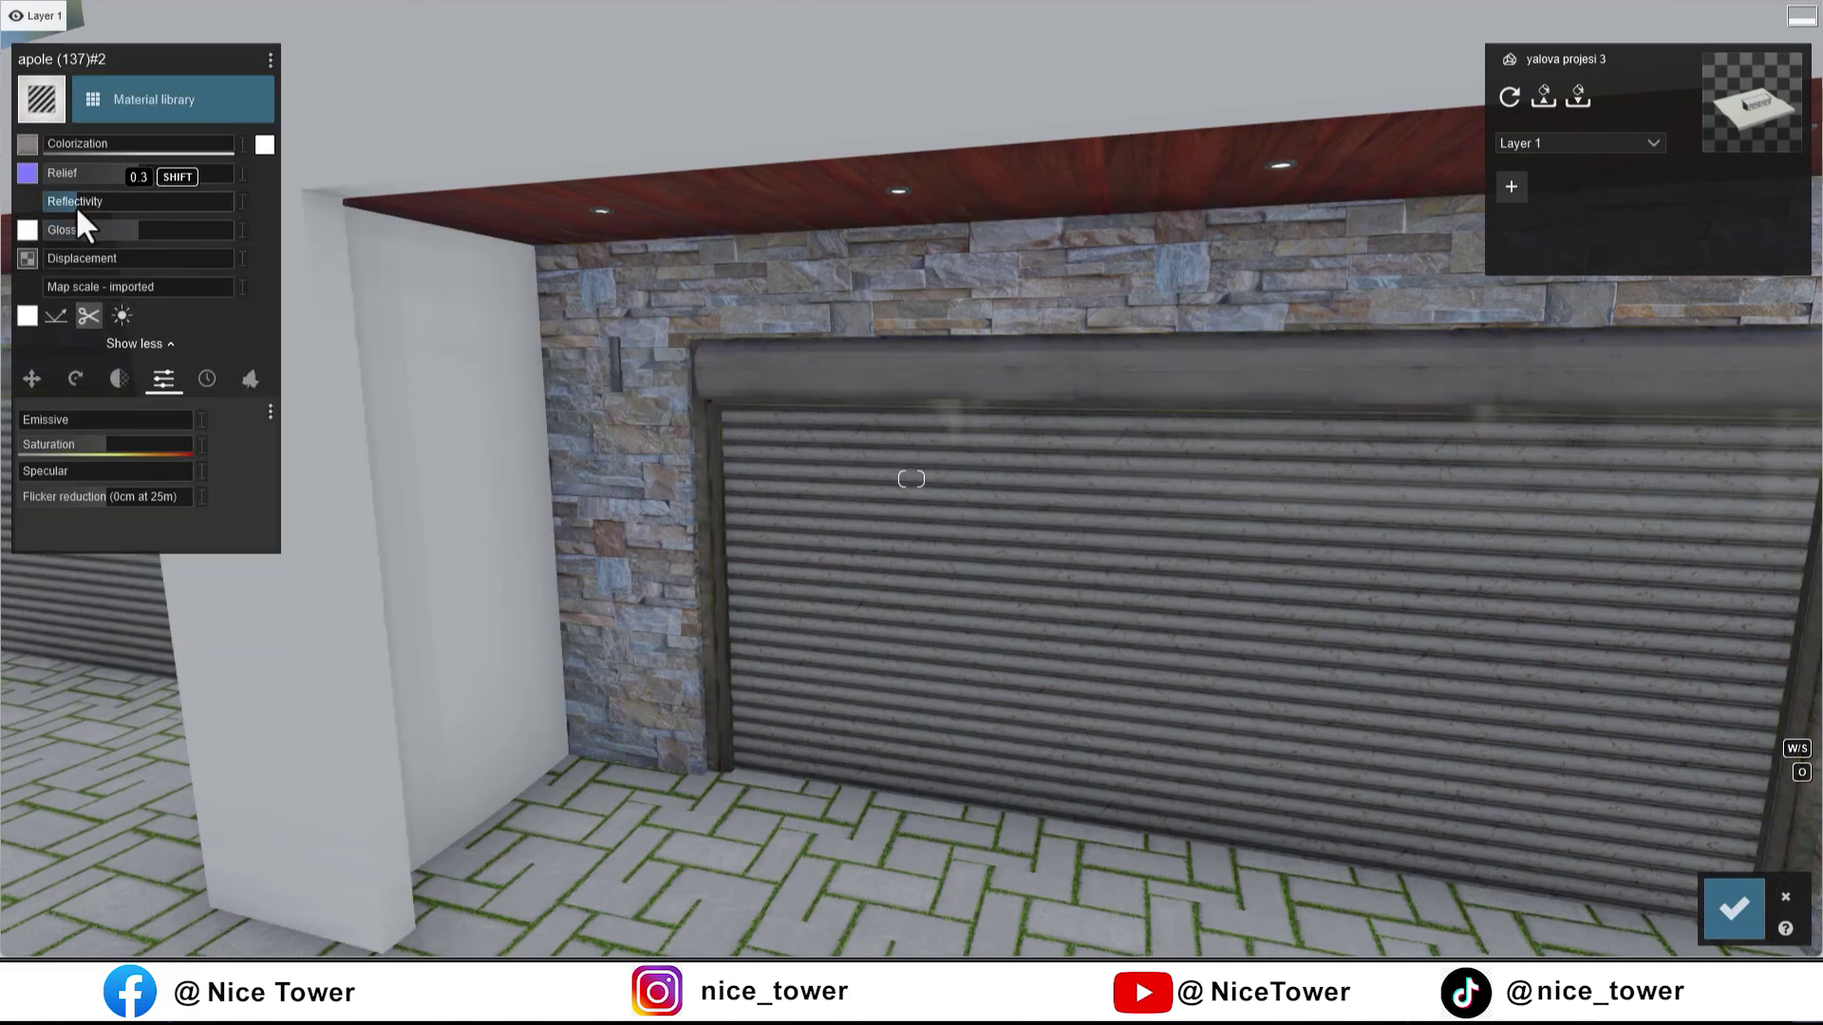
pyautogui.moveTo(902, 456); pyautogui.dragTo(902, 358, button='right')
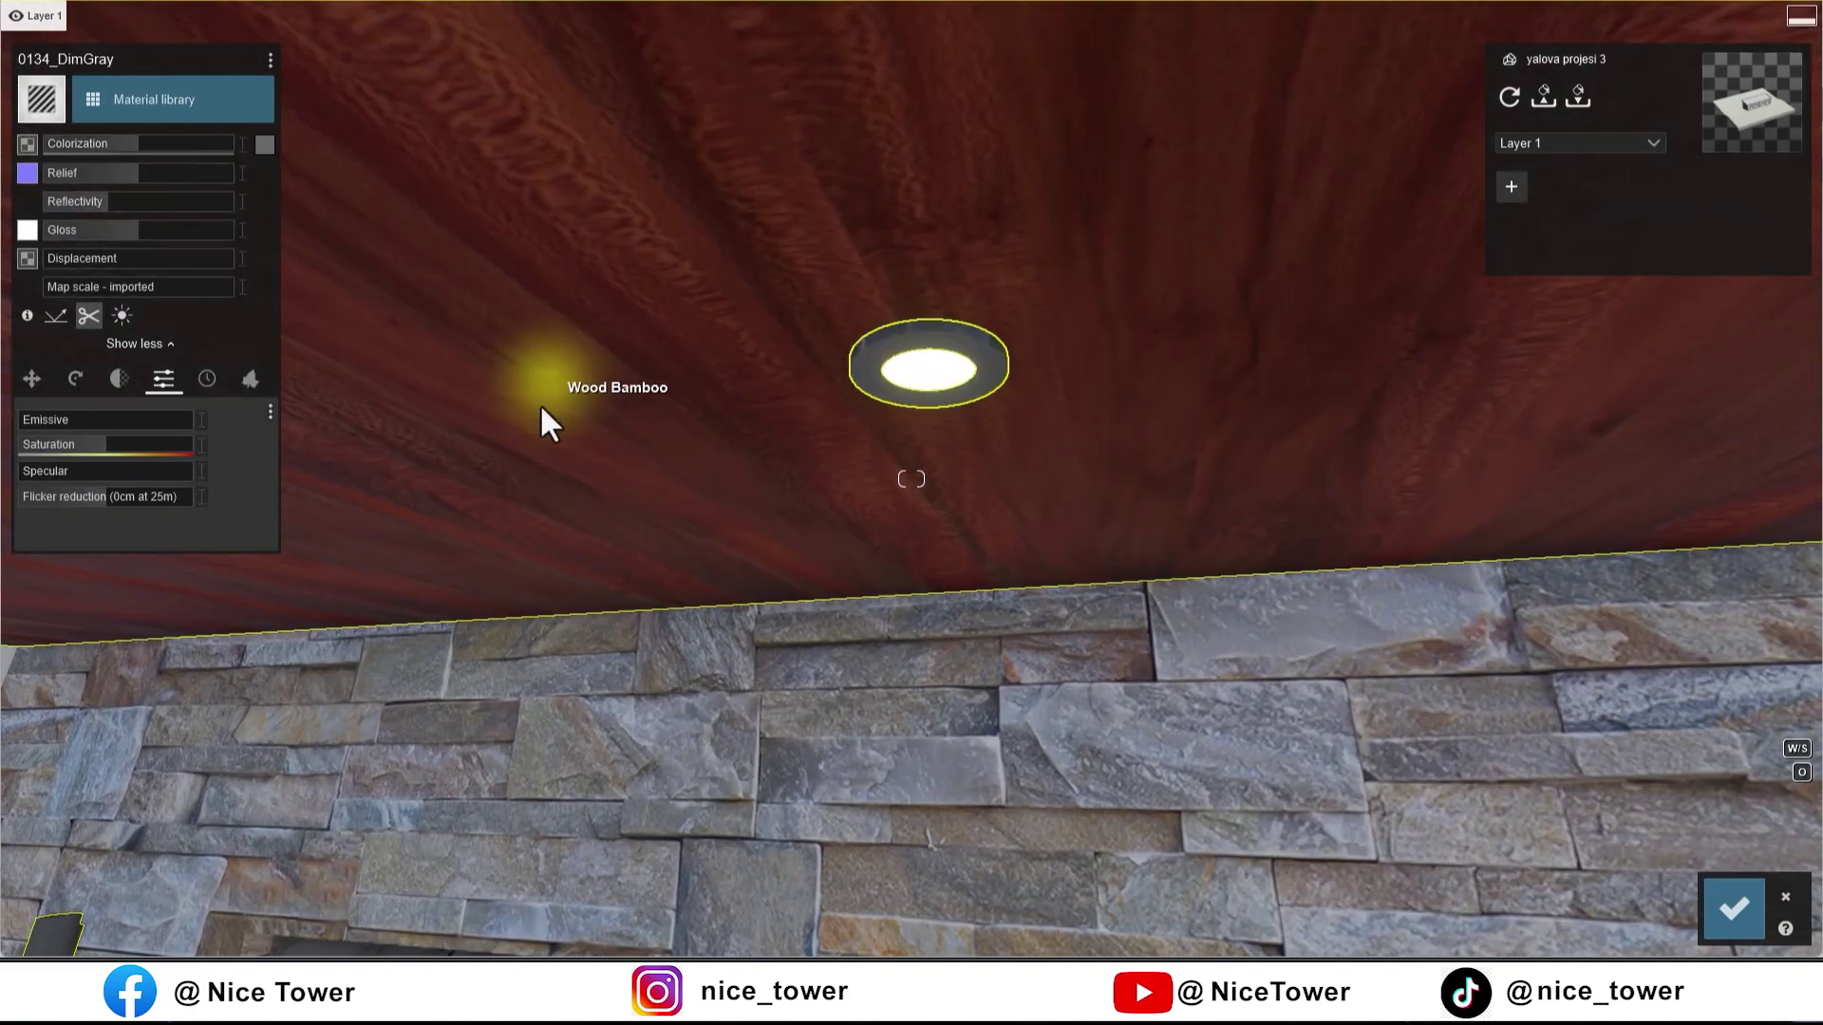
pyautogui.moveTo(548, 422); pyautogui.dragTo(548, 532, button='right')
pyautogui.press('s')
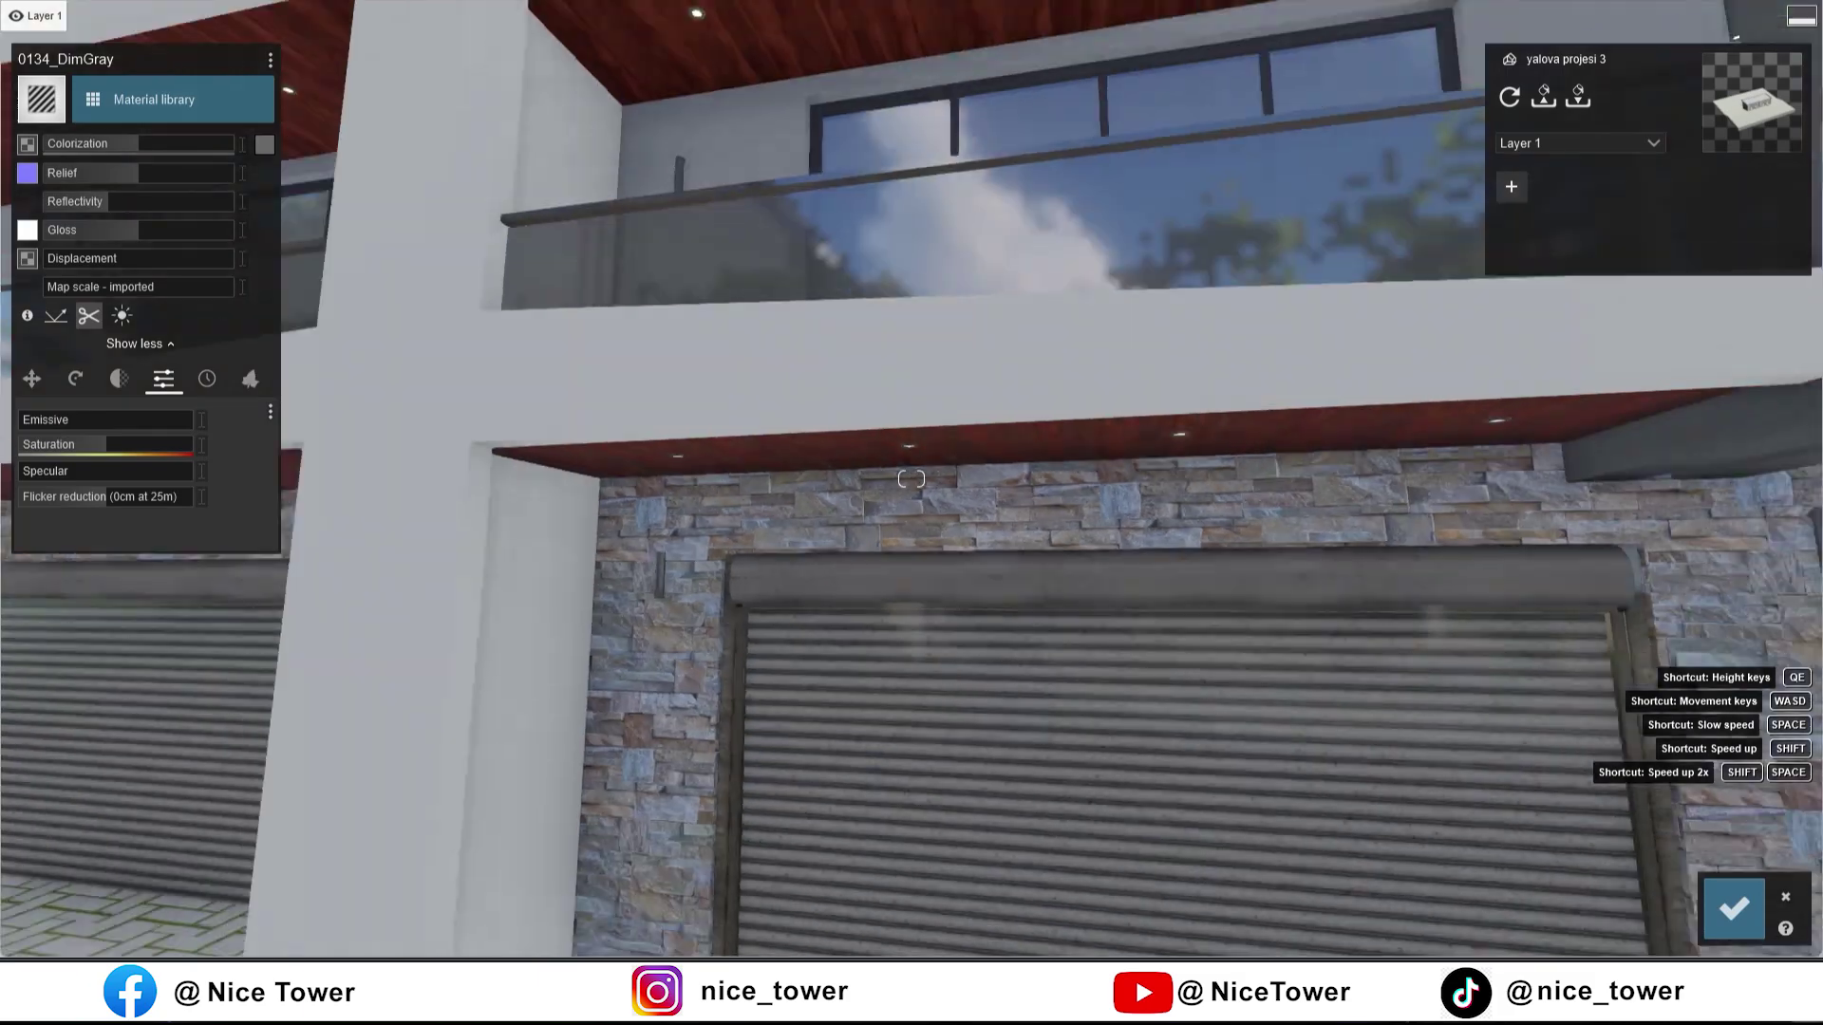
pyautogui.press('w')
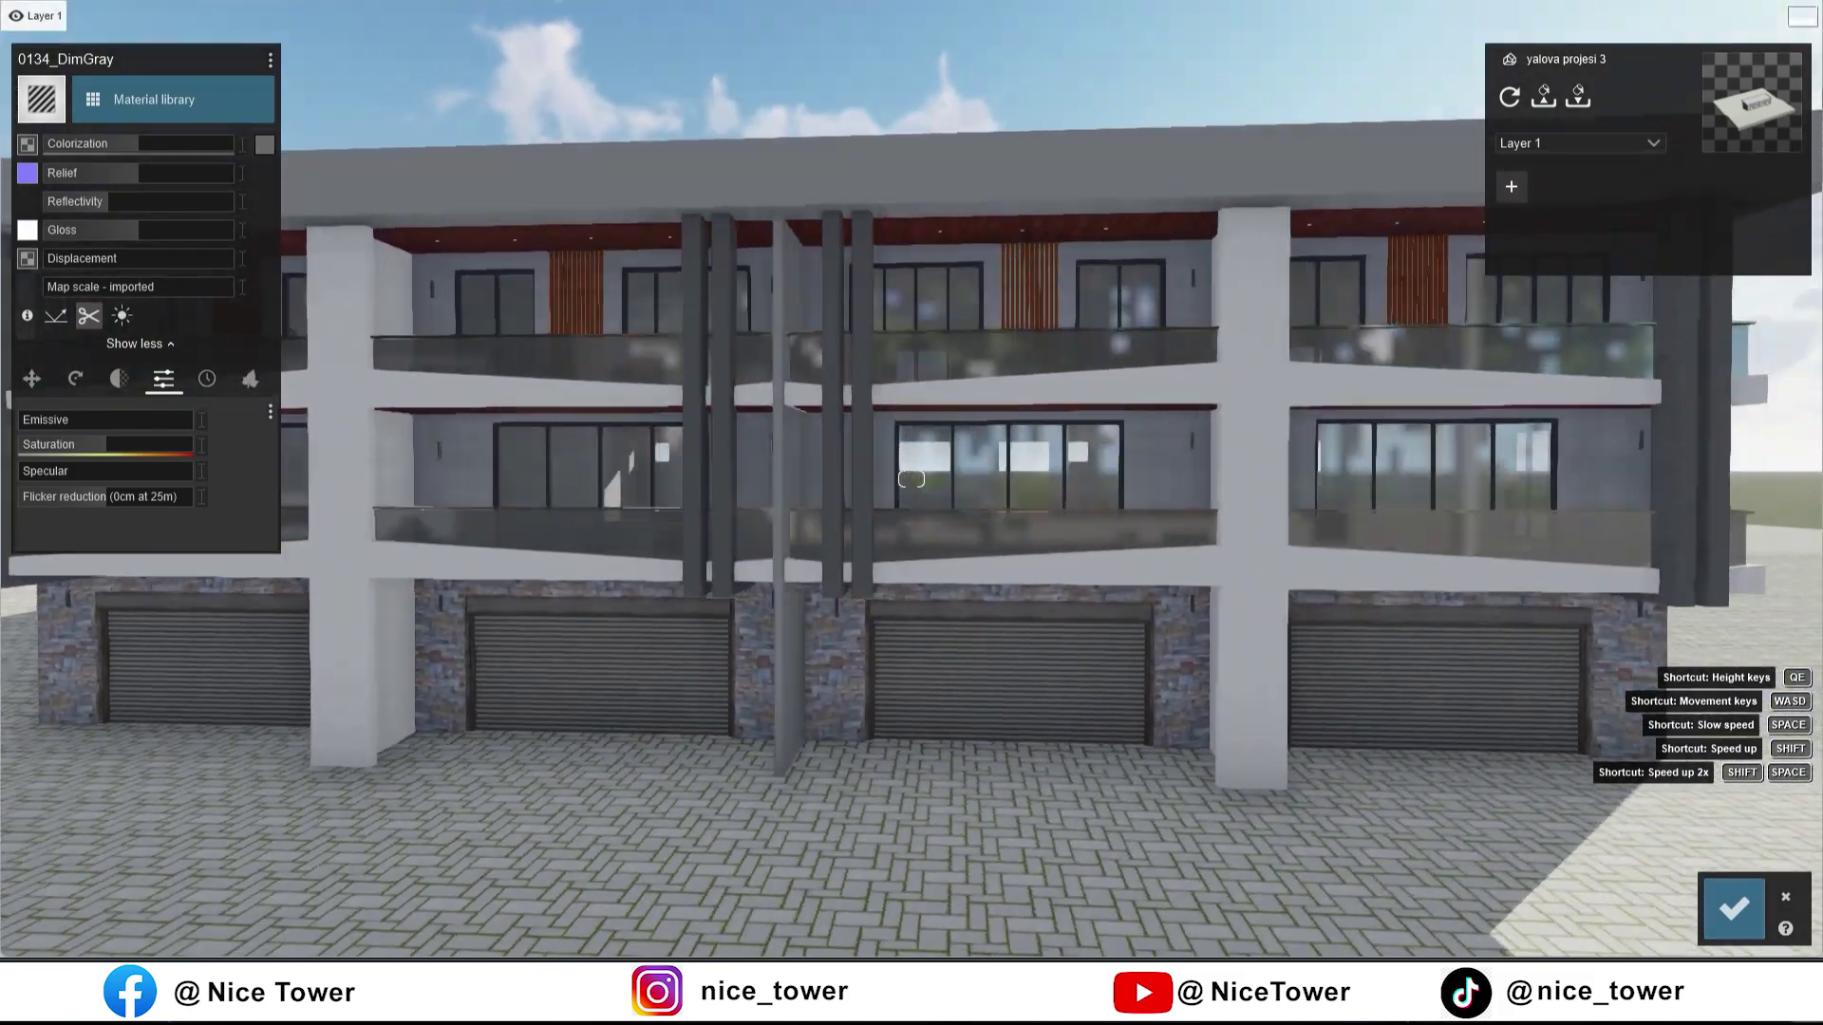
pyautogui.moveTo(949, 697); pyautogui.dragTo(1085, 697, button='right')
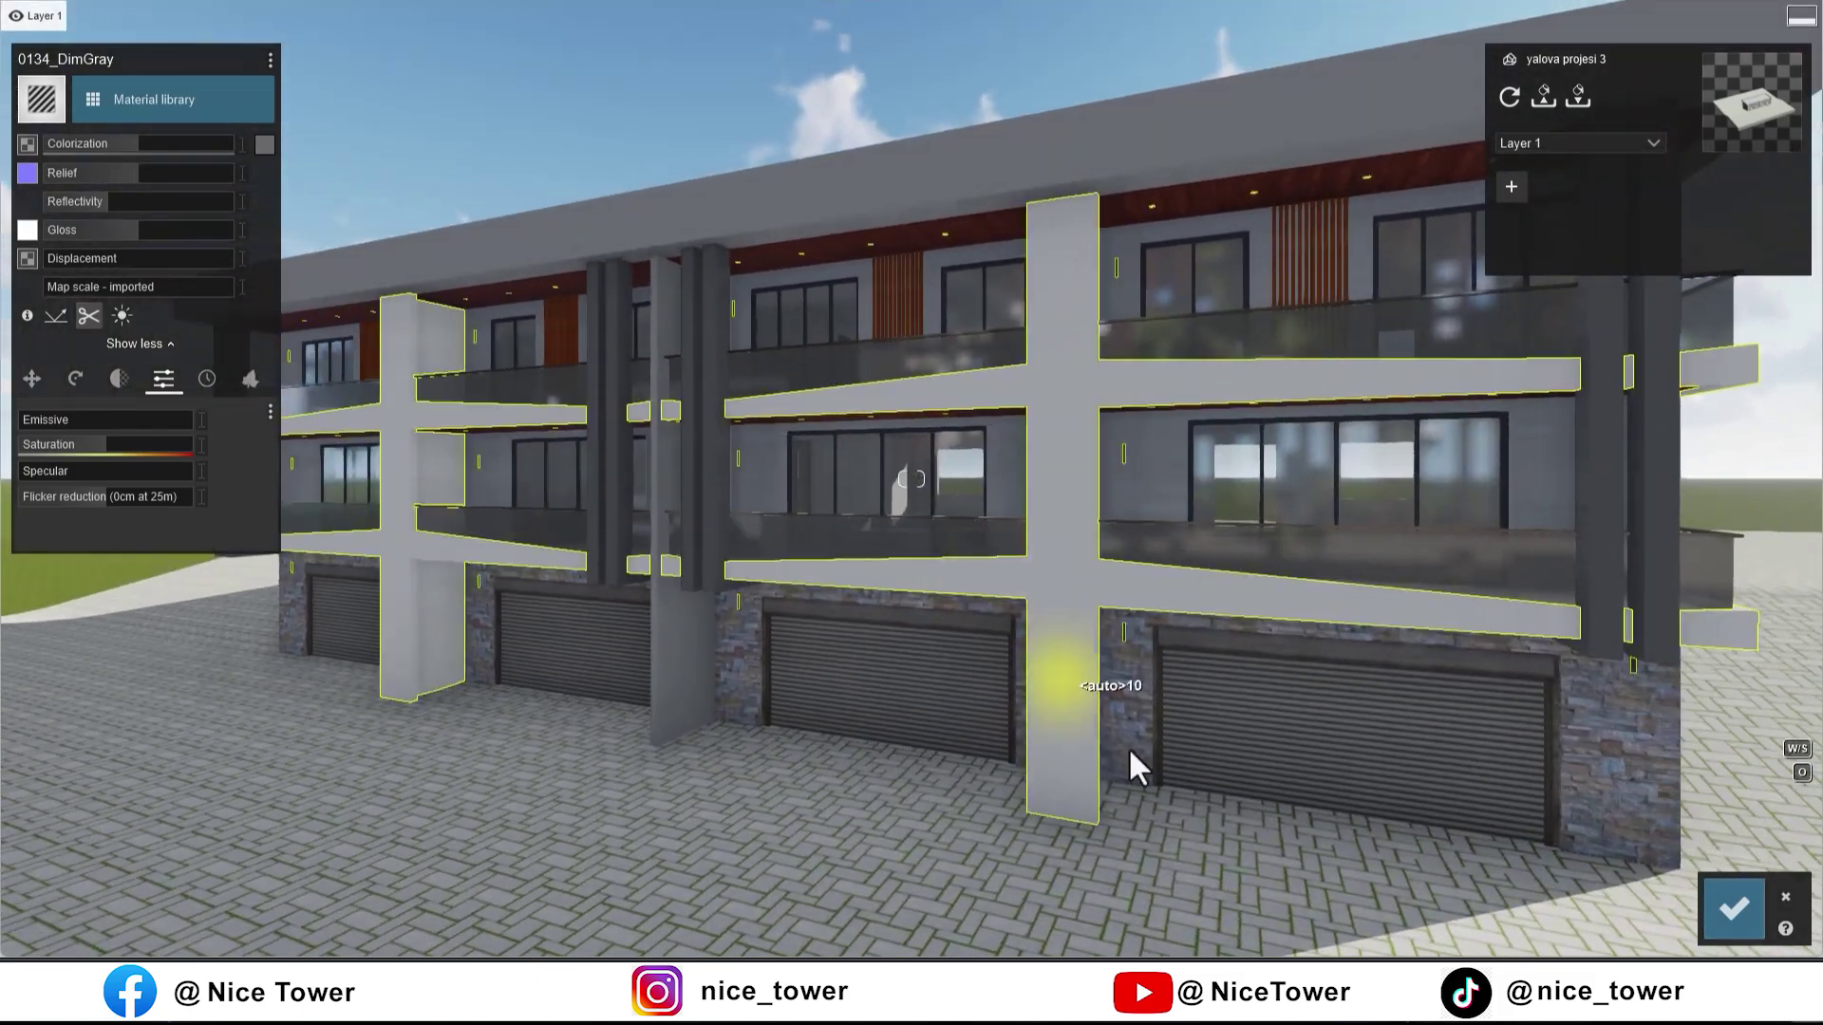
pyautogui.click(1734, 909)
# Step: Restore photo 6's camera and re-render the saved photos at Desktop 1920x1080
pyautogui.click(1705, 864)
pyautogui.click(872, 831)
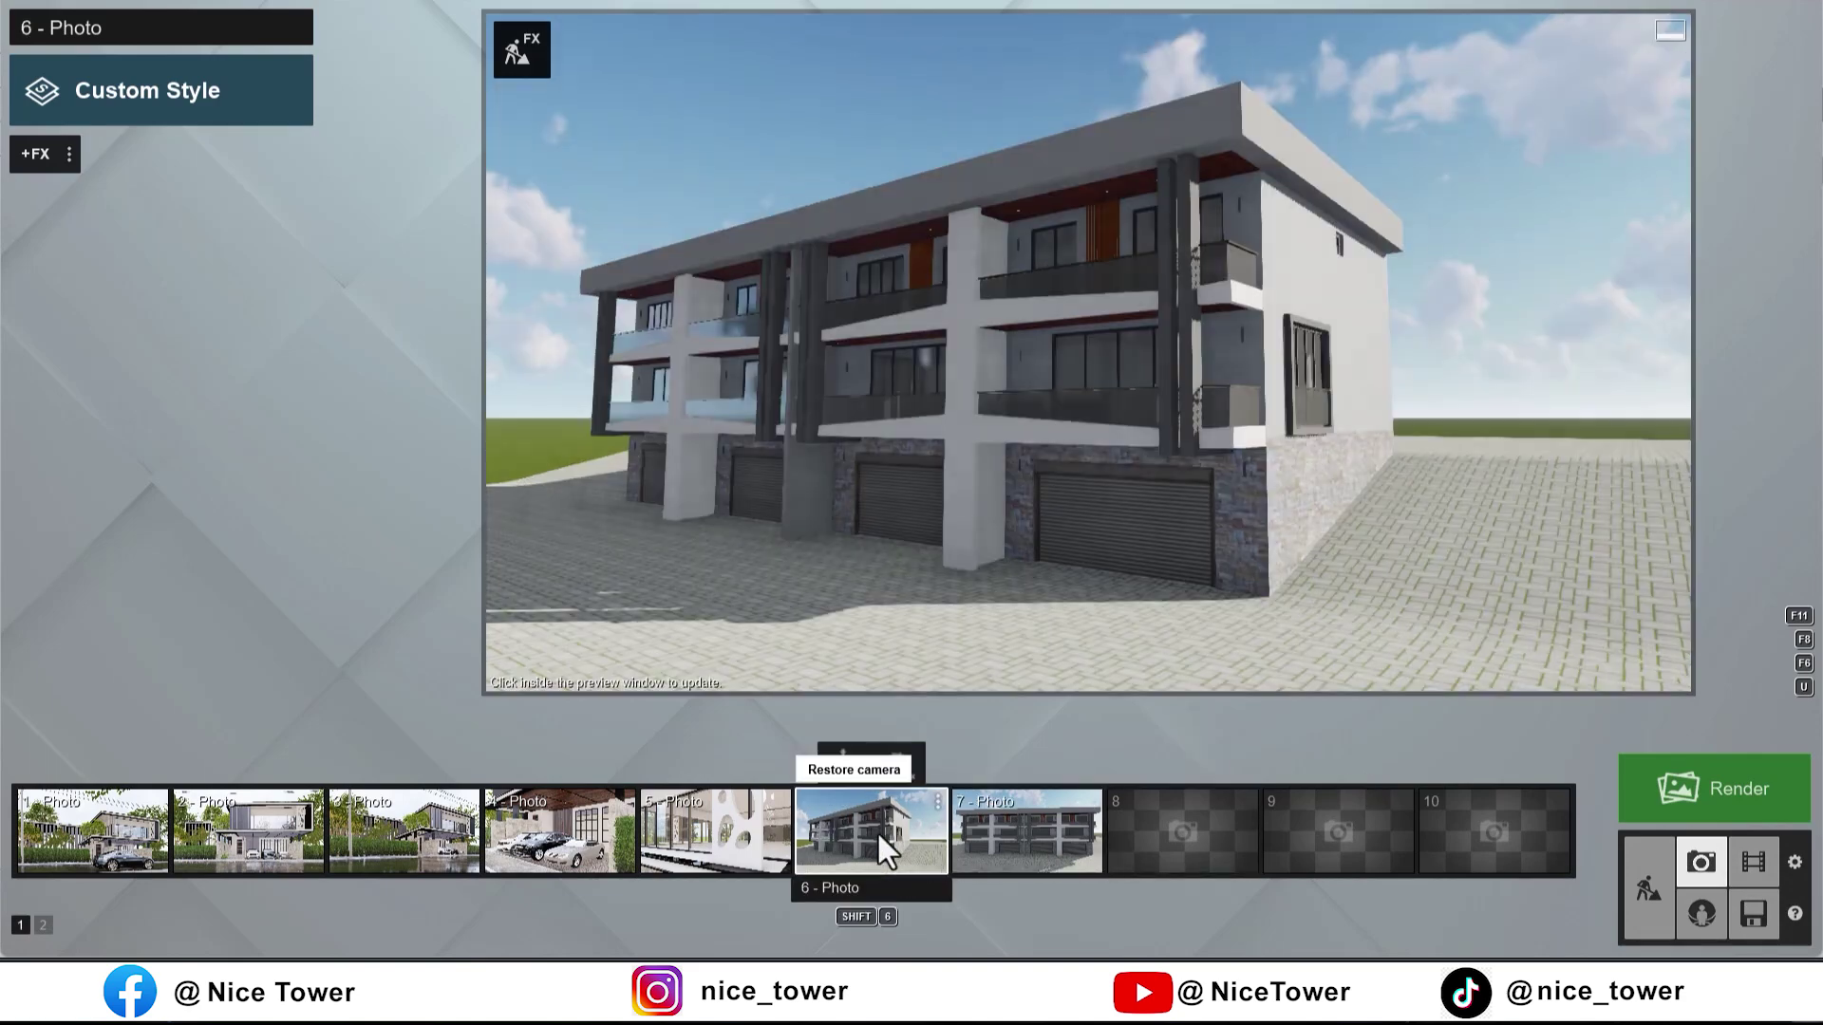
pyautogui.click(1725, 786)
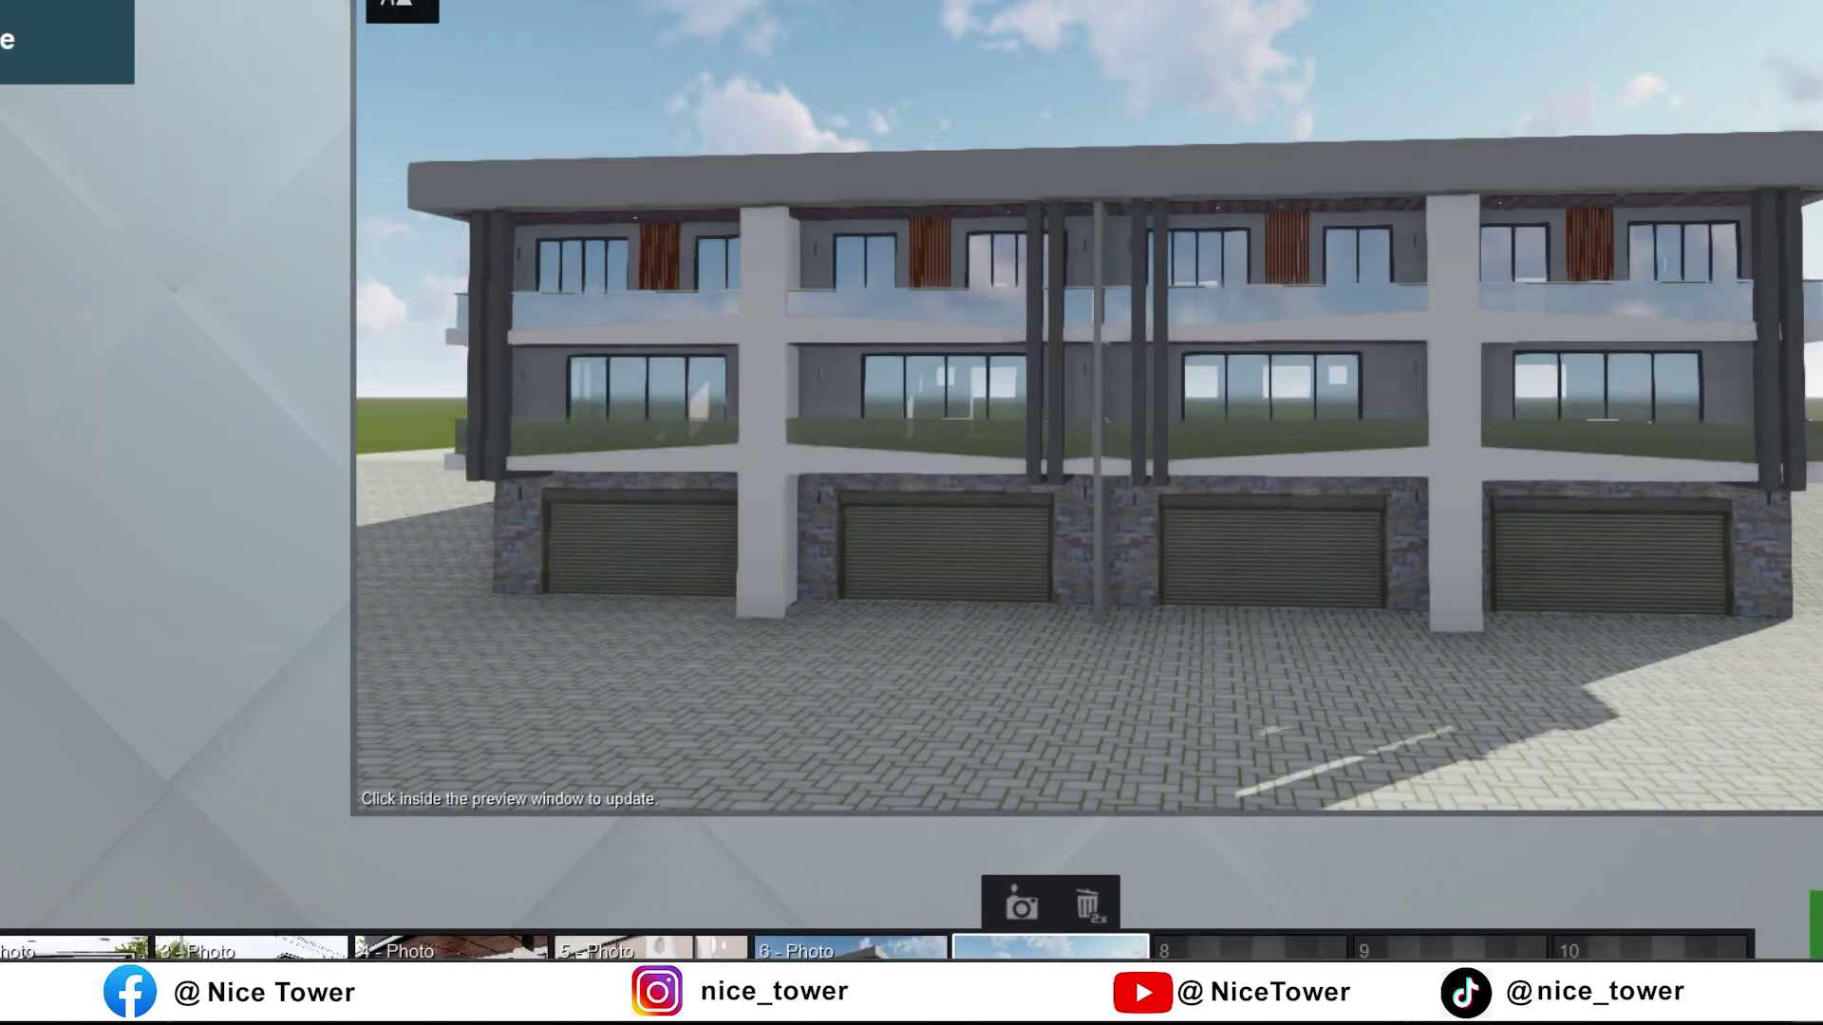
pyautogui.click(1650, 903)
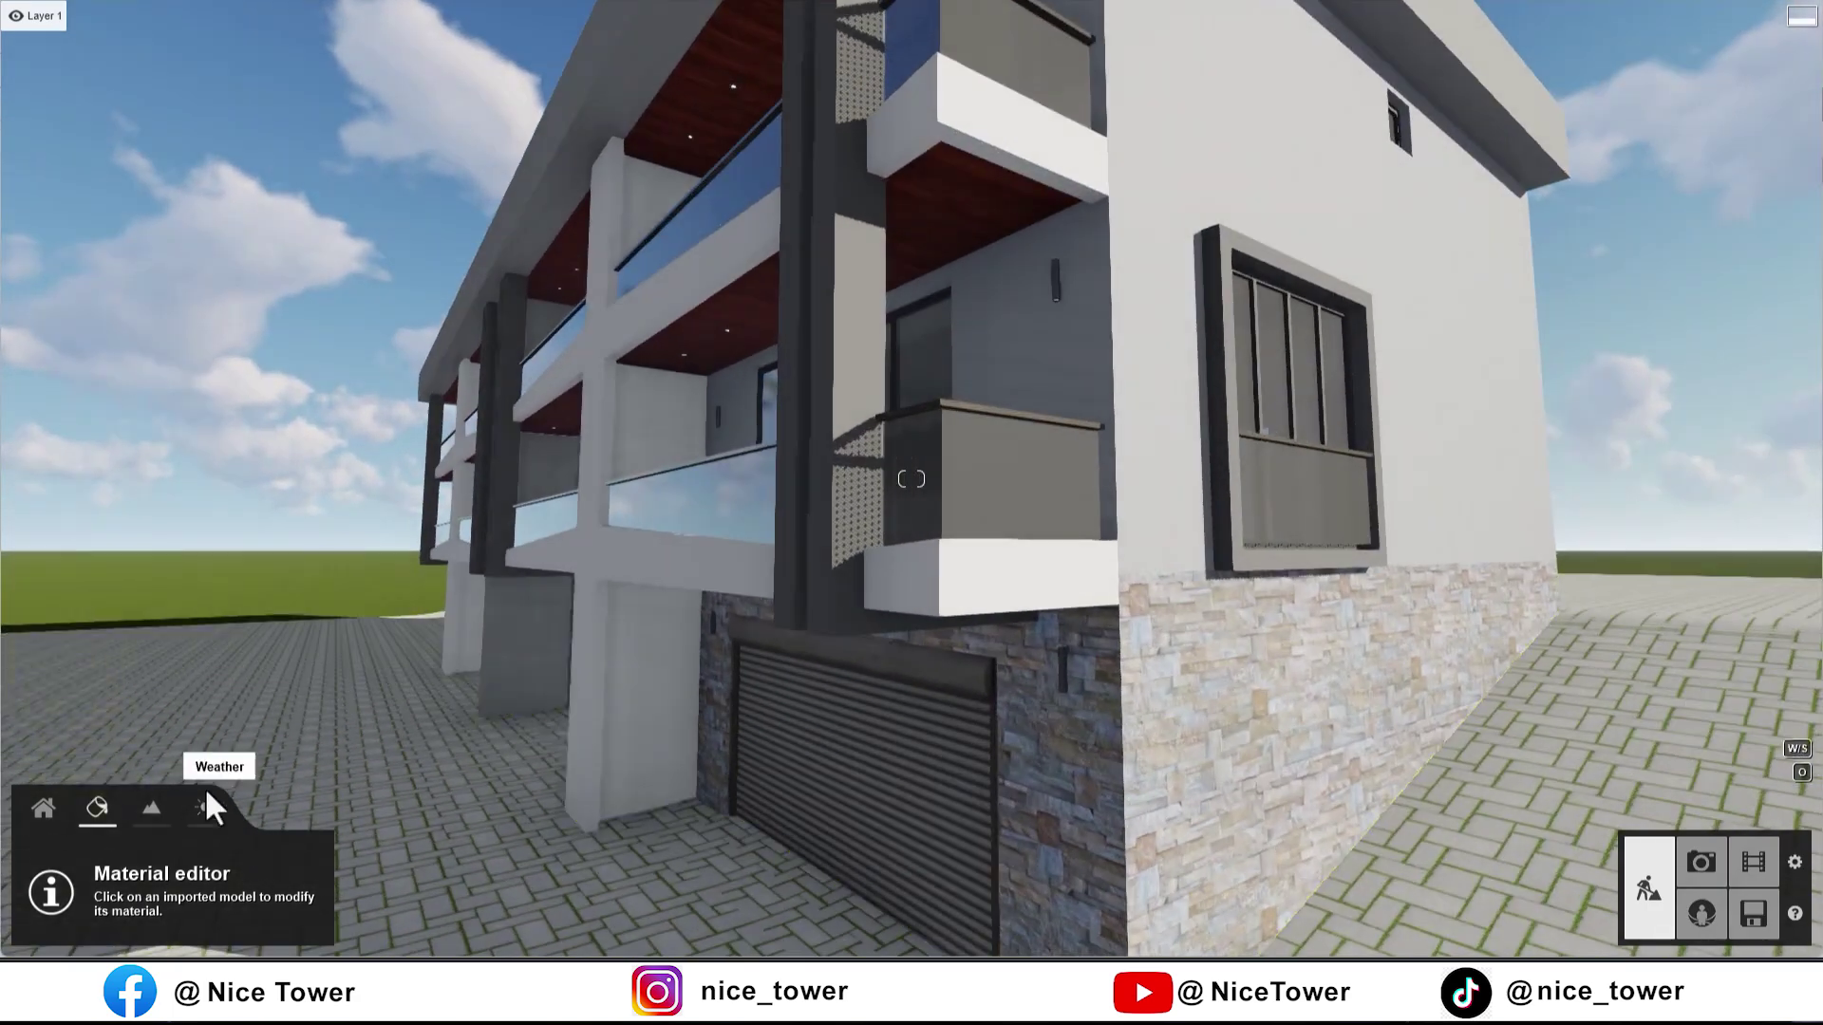
# Step: Lower and rotate the sun for dusk lighting so the lamps glow against a night sky
pyautogui.click(206, 808)
pyautogui.moveTo(335, 872); pyautogui.dragTo(333, 889)
pyautogui.moveTo(186, 906)
pyautogui.mouseDown()
pyautogui.moveTo(275, 841)
pyautogui.moveTo(344, 891)
pyautogui.mouseUp()
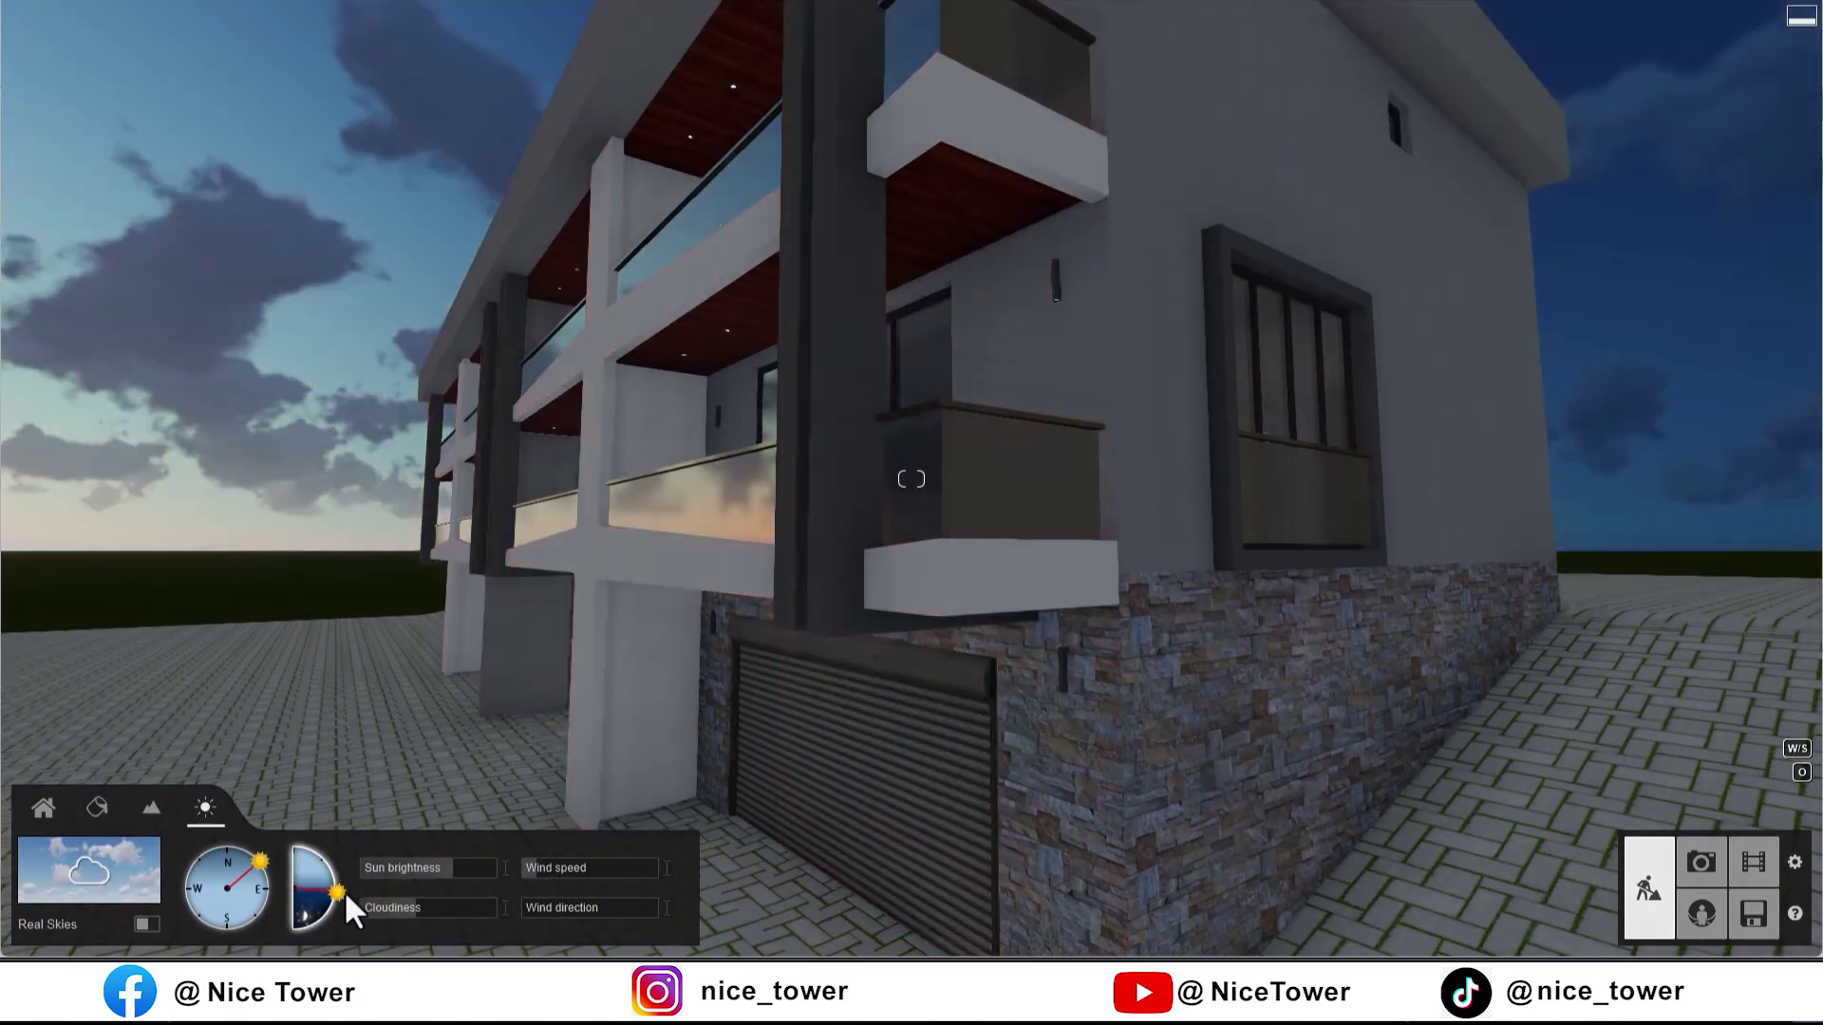
# Step: Fly the camera up onto the upper balcony toward the unlit wall lamp
pyautogui.moveTo(344, 890); pyautogui.dragTo(570, 883, button='right')
pyautogui.press('e')
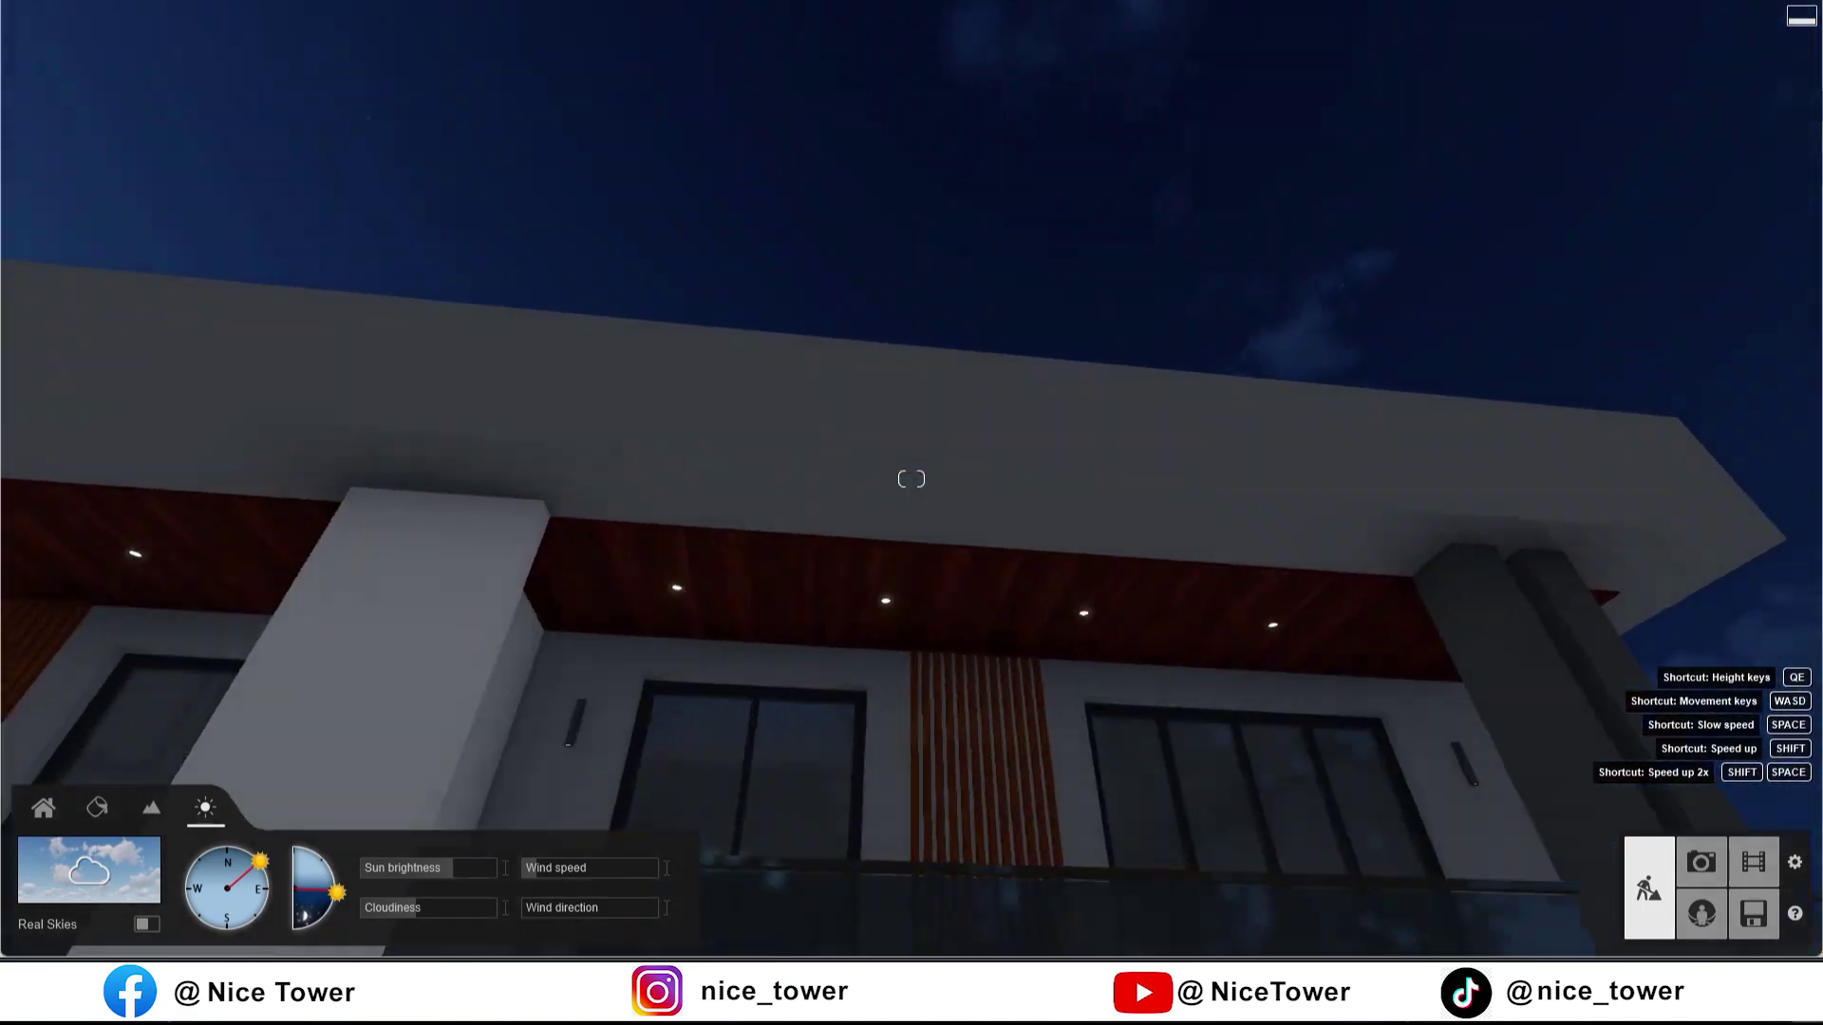
pyautogui.press('w')
pyautogui.press('w')
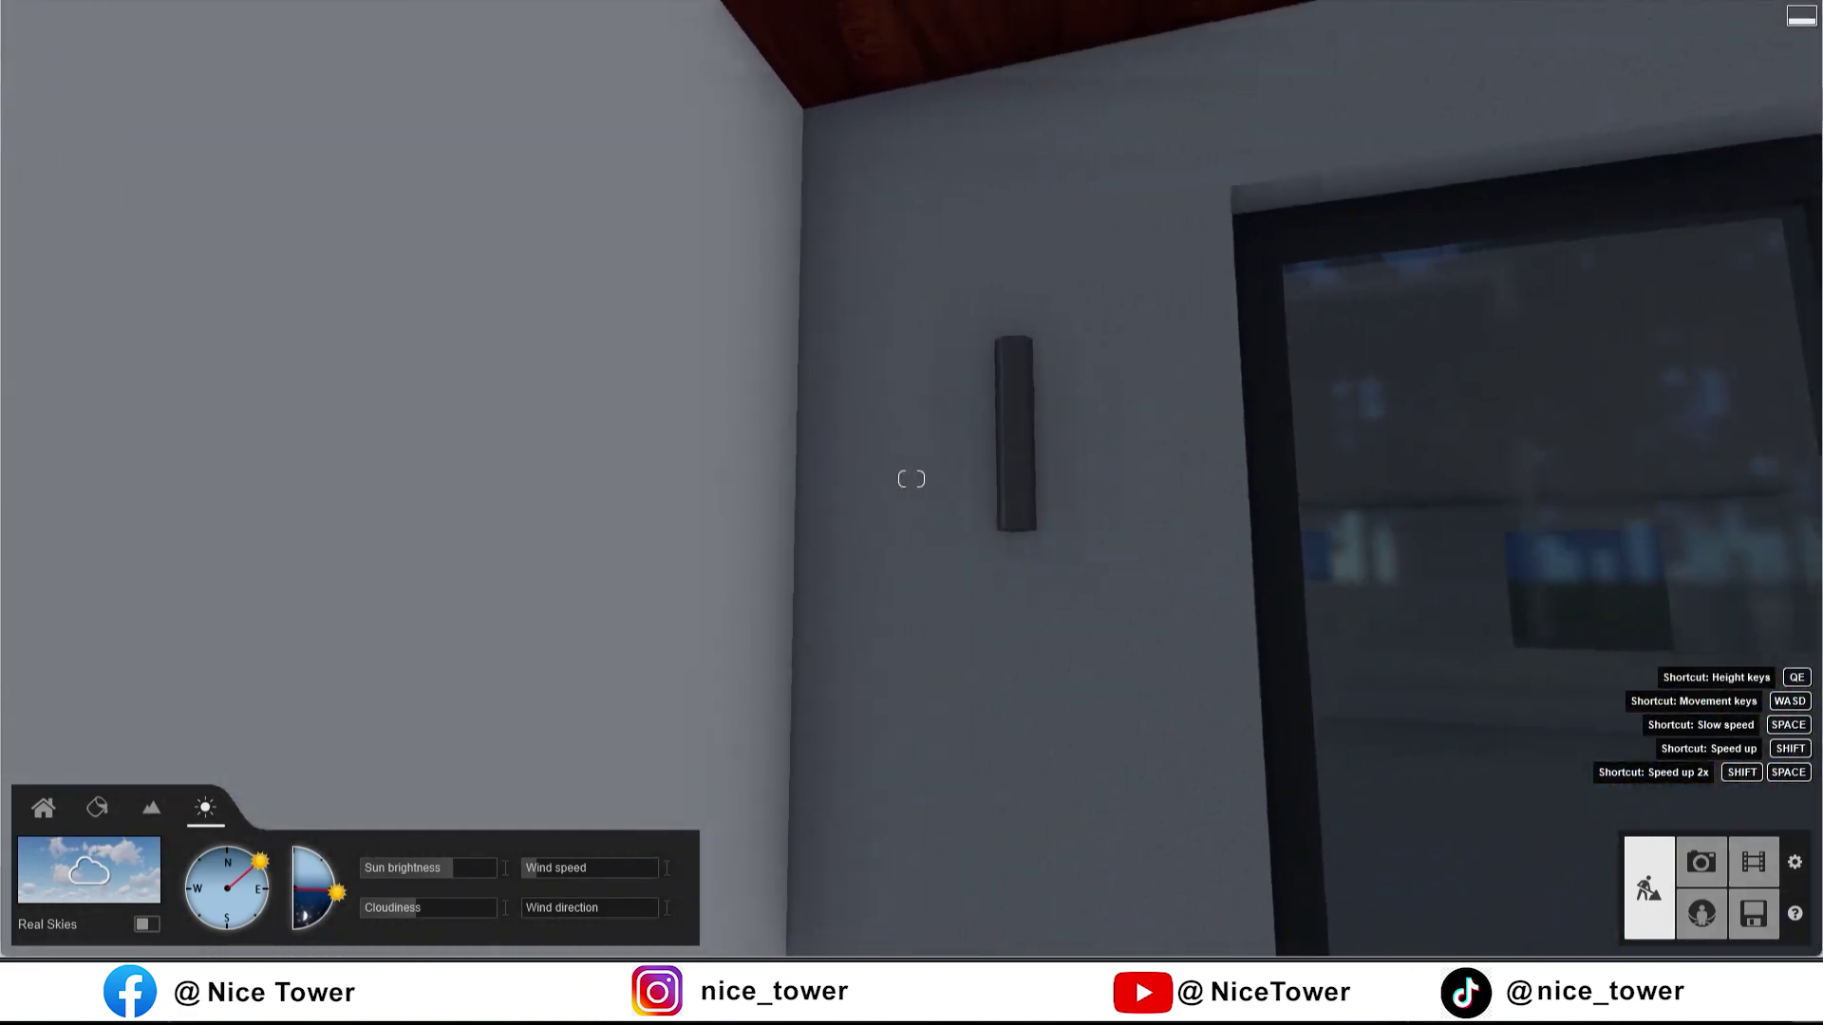
pyautogui.click(43, 808)
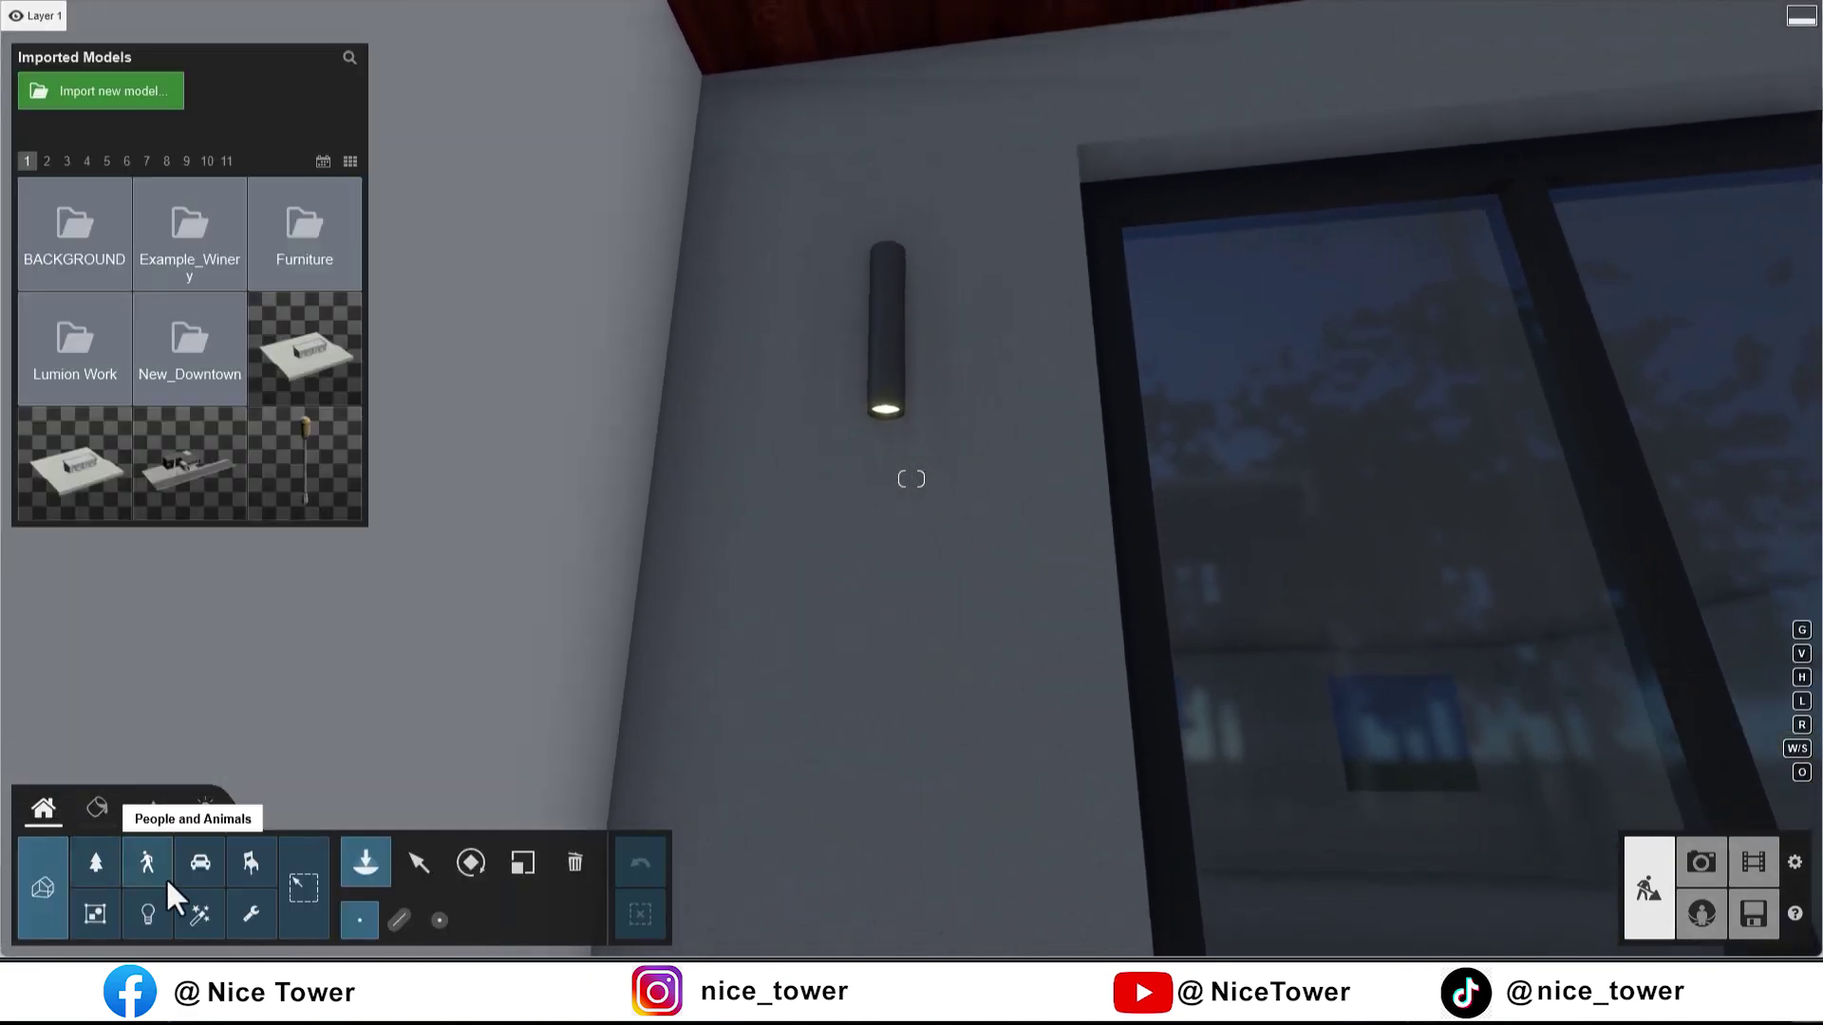
# Step: Place a Lamp11 spotlight on the balcony wall fixture
pyautogui.click(148, 915)
pyautogui.moveTo(304, 544)
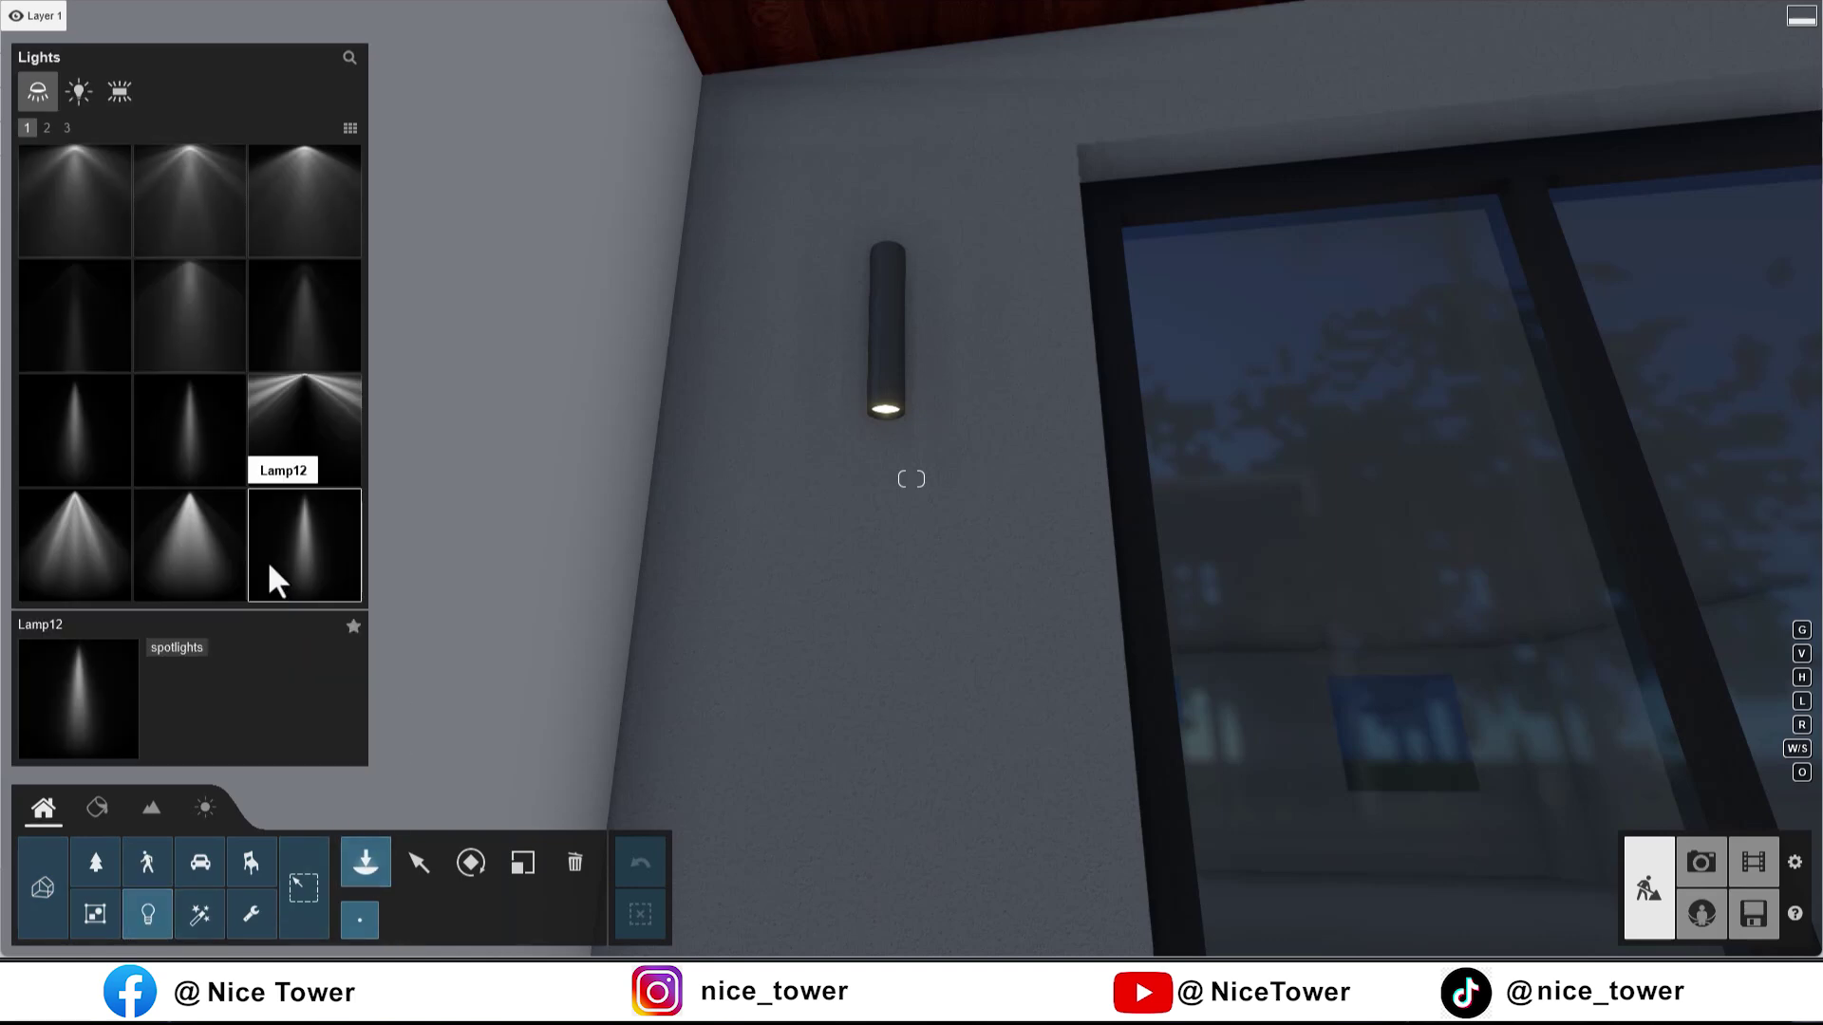
pyautogui.click(191, 504)
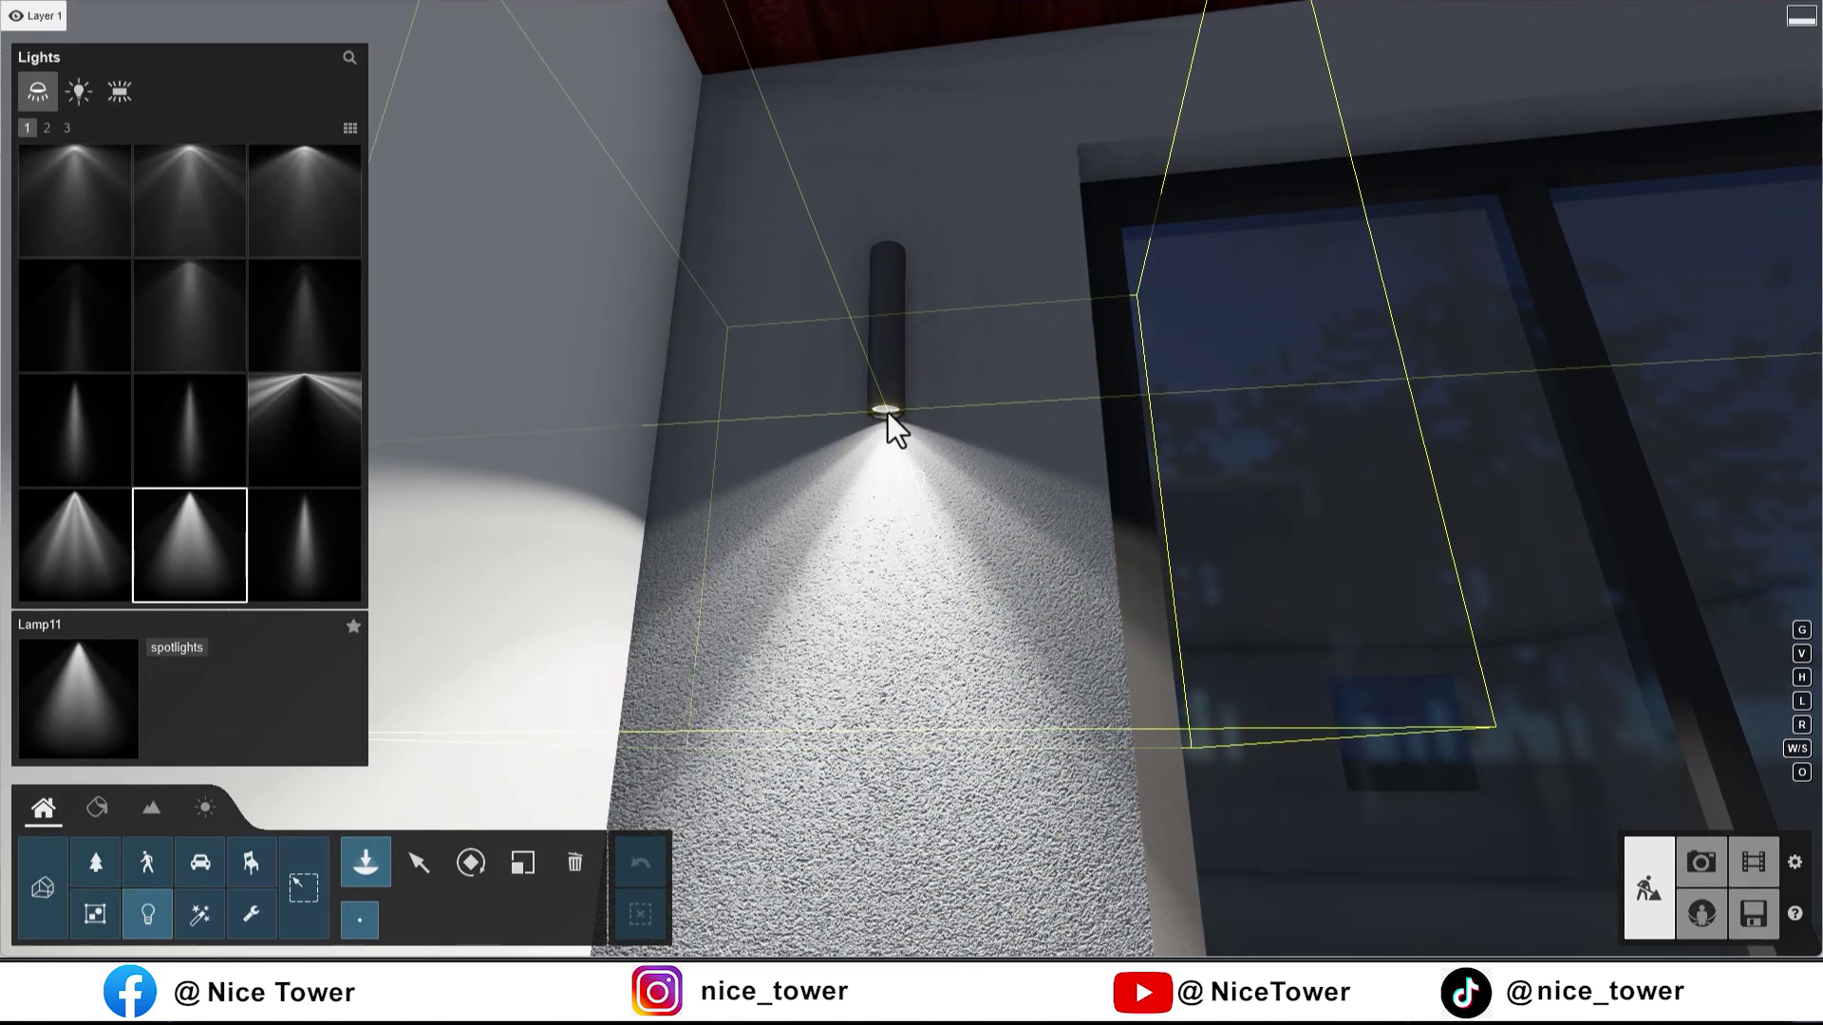
pyautogui.click(887, 412)
# Step: Narrow the Lamp11 cone angle, lower its brightness and raise it to the fixture's top
pyautogui.click(418, 863)
pyautogui.click(915, 436)
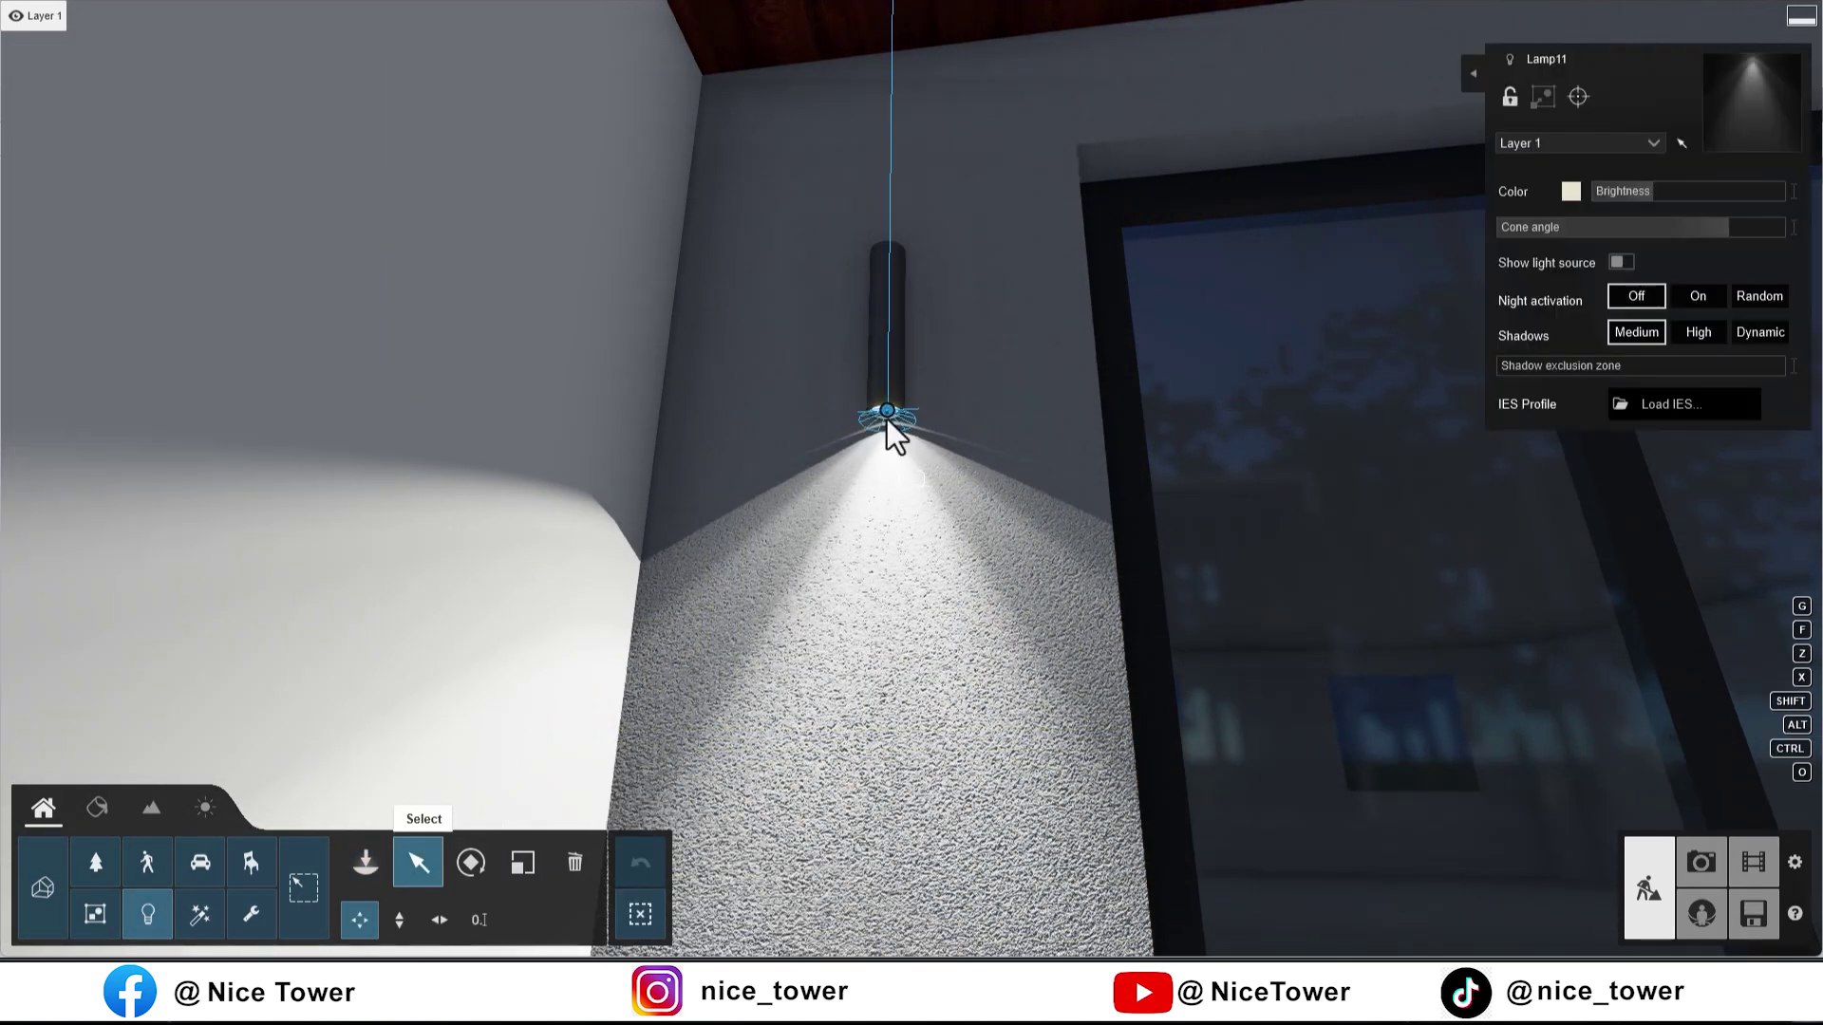
pyautogui.moveTo(1669, 232); pyautogui.dragTo(1653, 229)
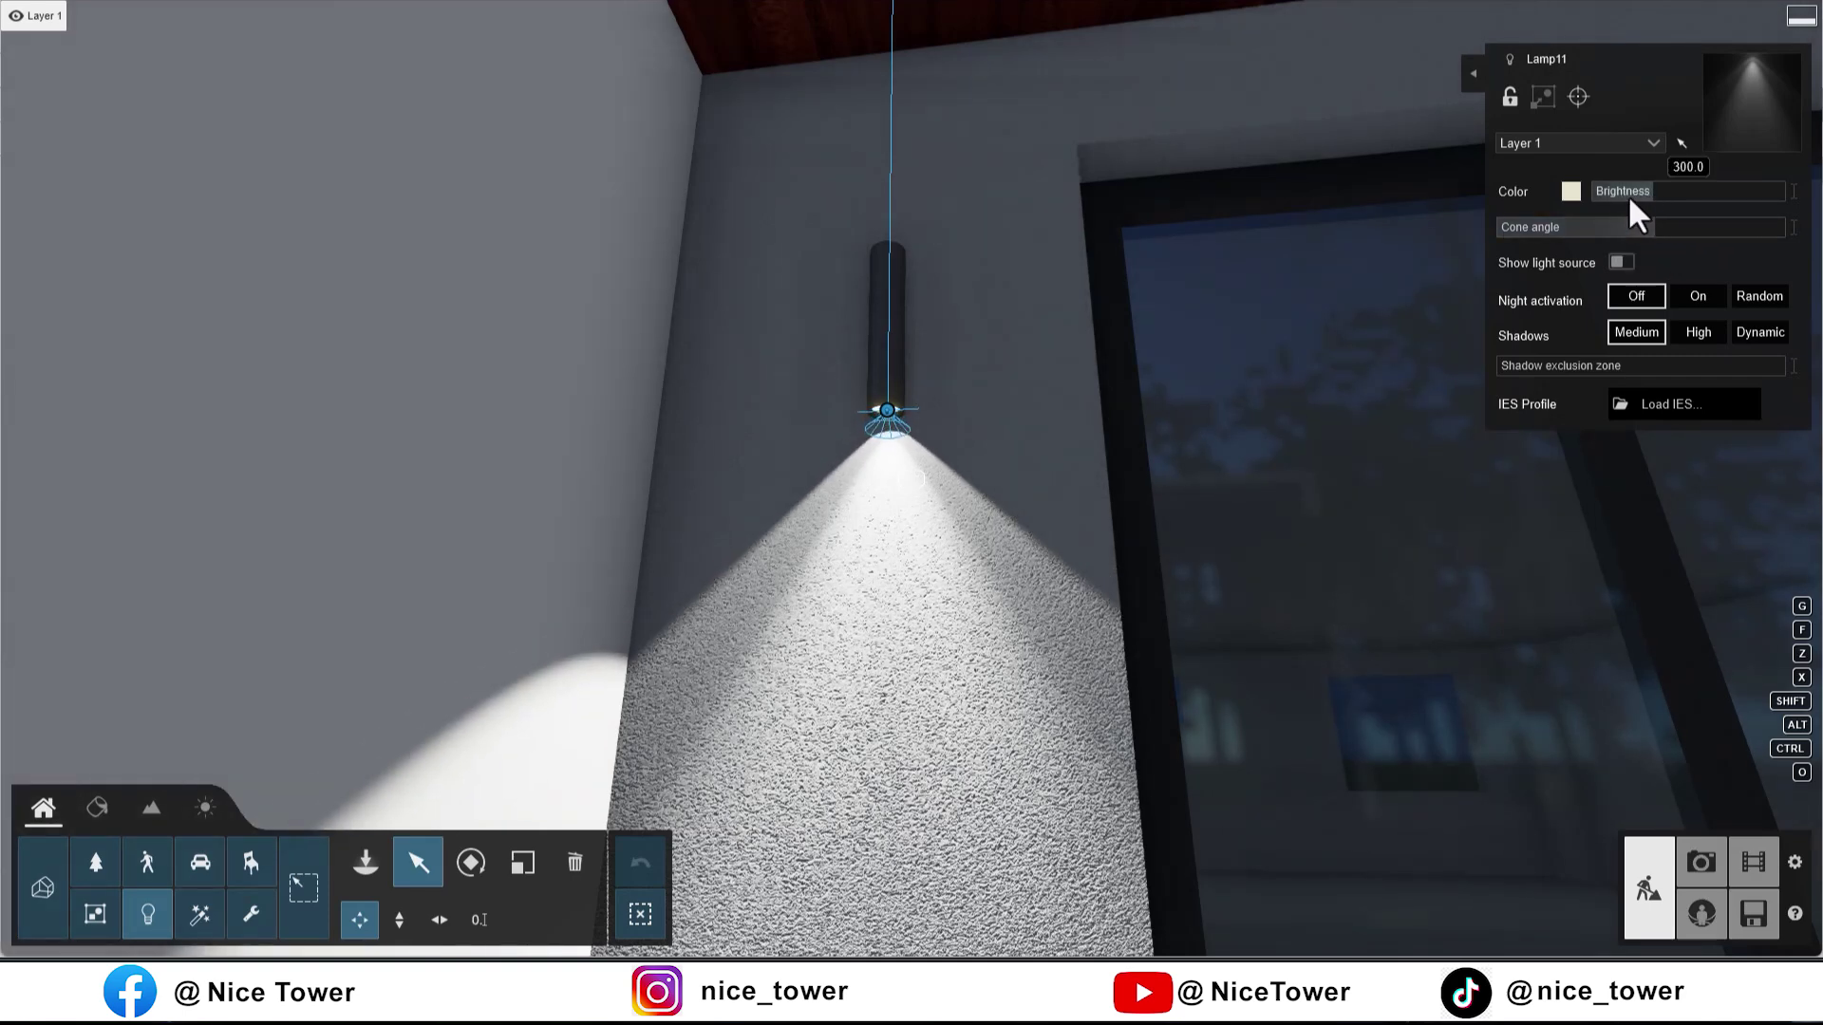
pyautogui.moveTo(1620, 193); pyautogui.dragTo(1605, 198)
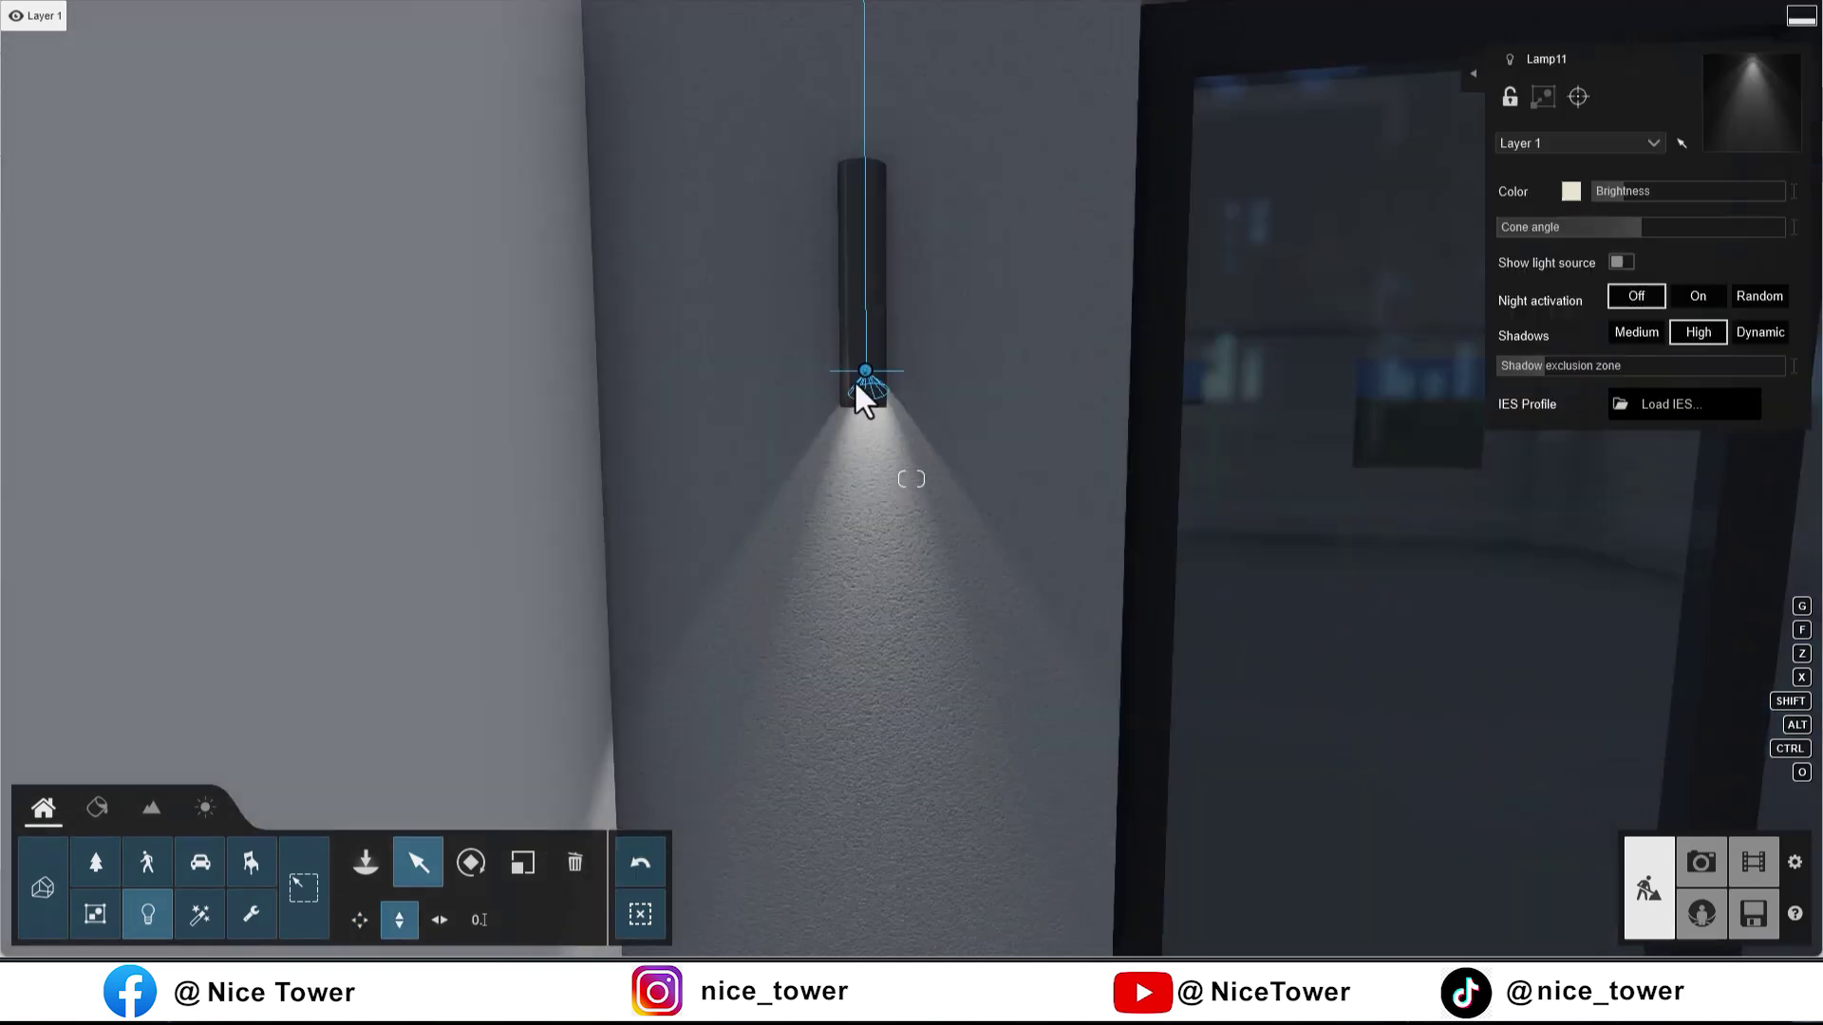
pyautogui.moveTo(862, 370); pyautogui.dragTo(857, 340)
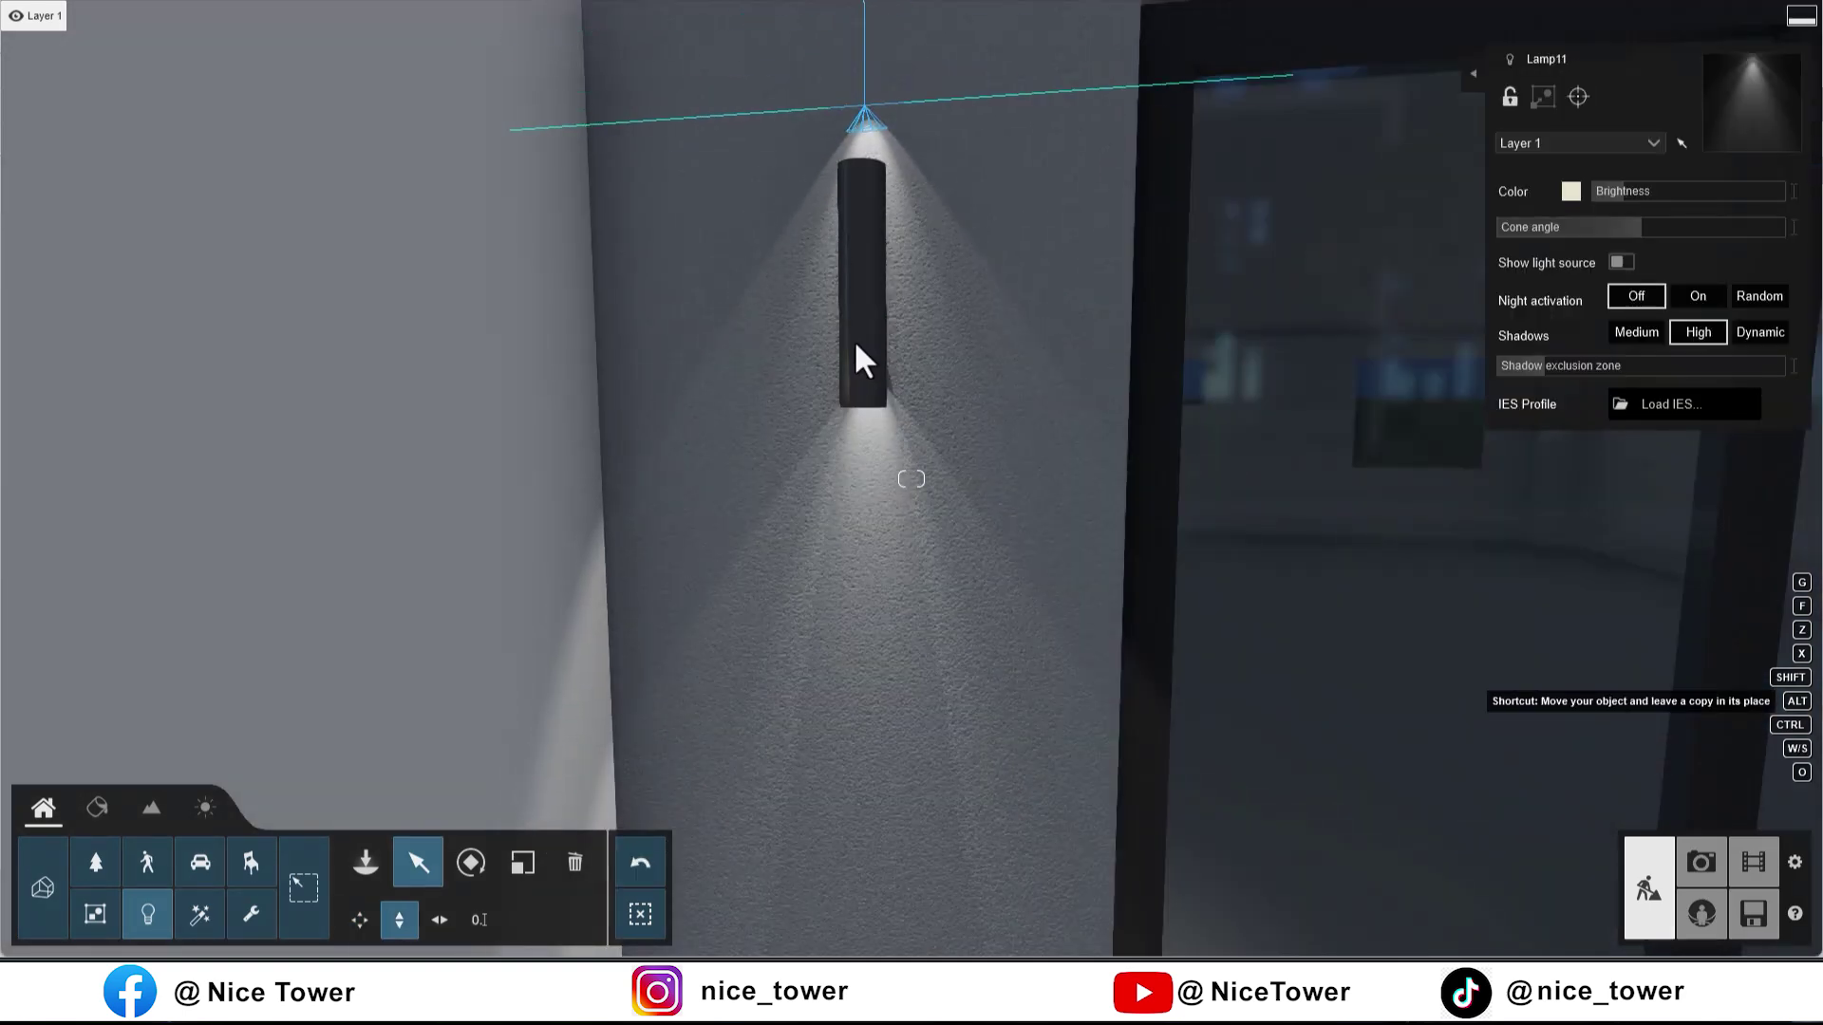
pyautogui.click(472, 862)
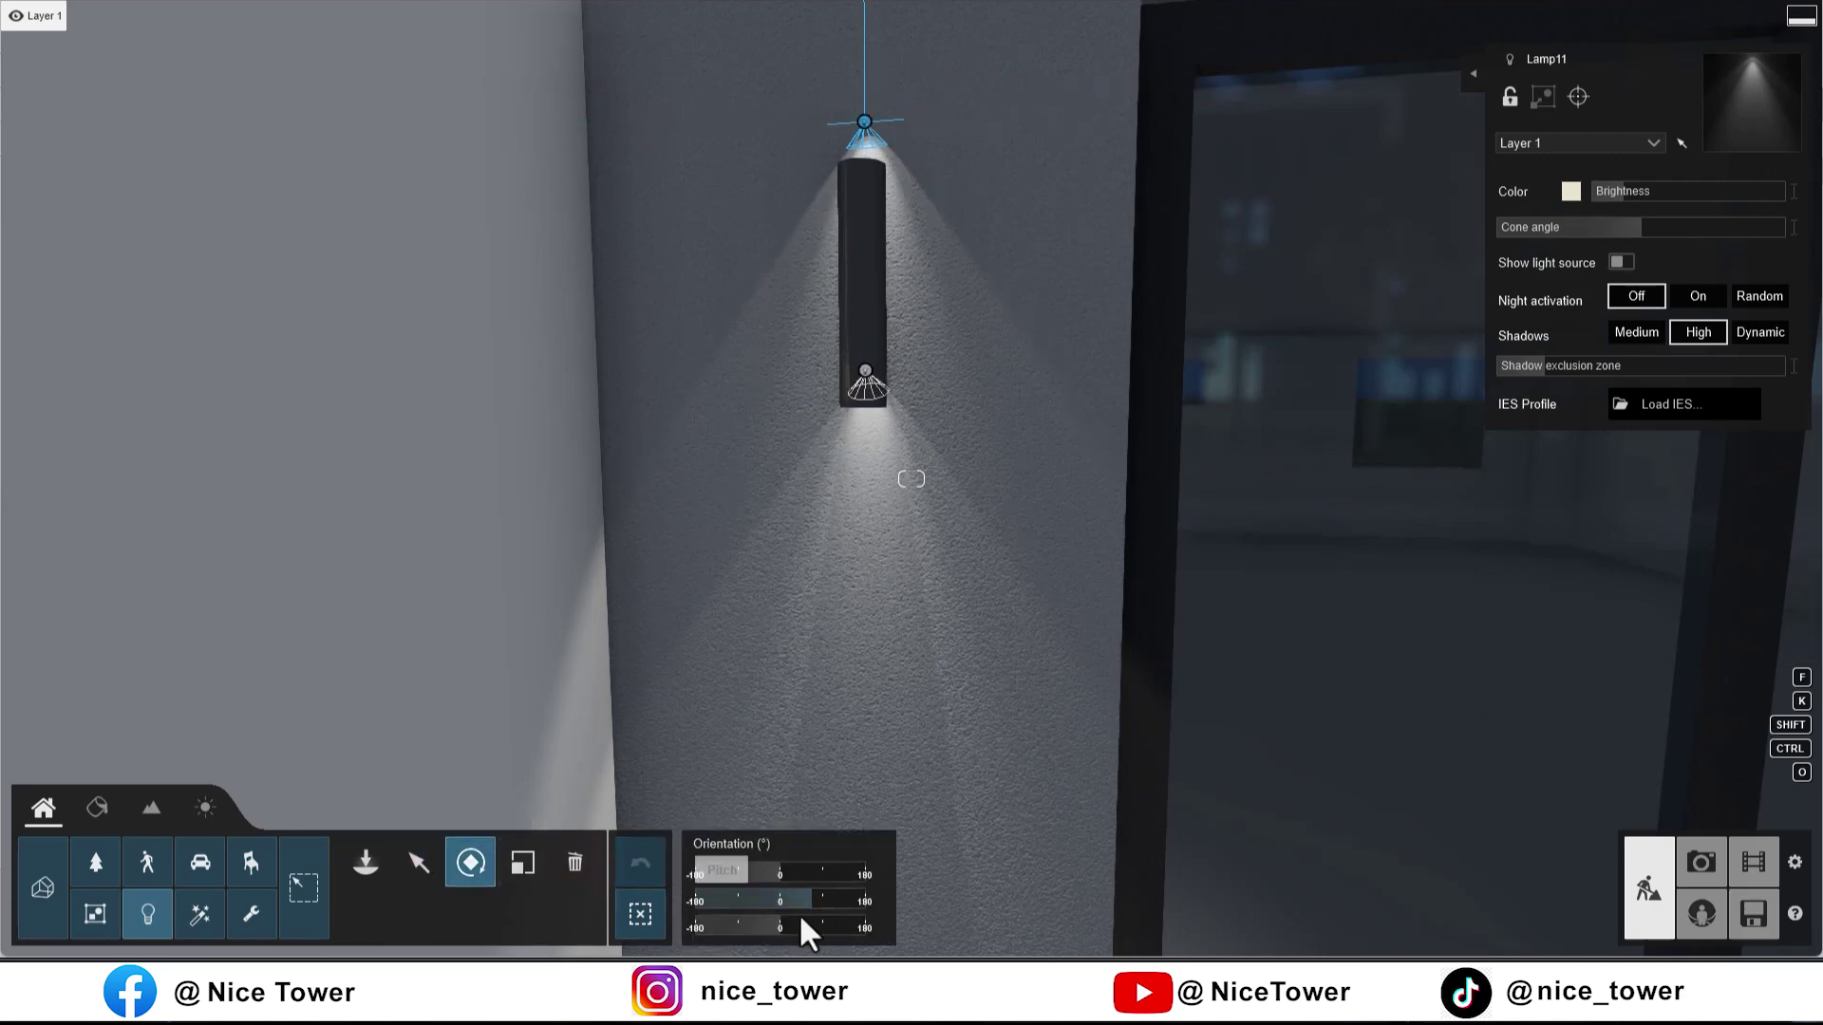
# Step: Tilt the spotlight to shine up the wall and move it above the fixture
pyautogui.moveTo(811, 898); pyautogui.dragTo(748, 903)
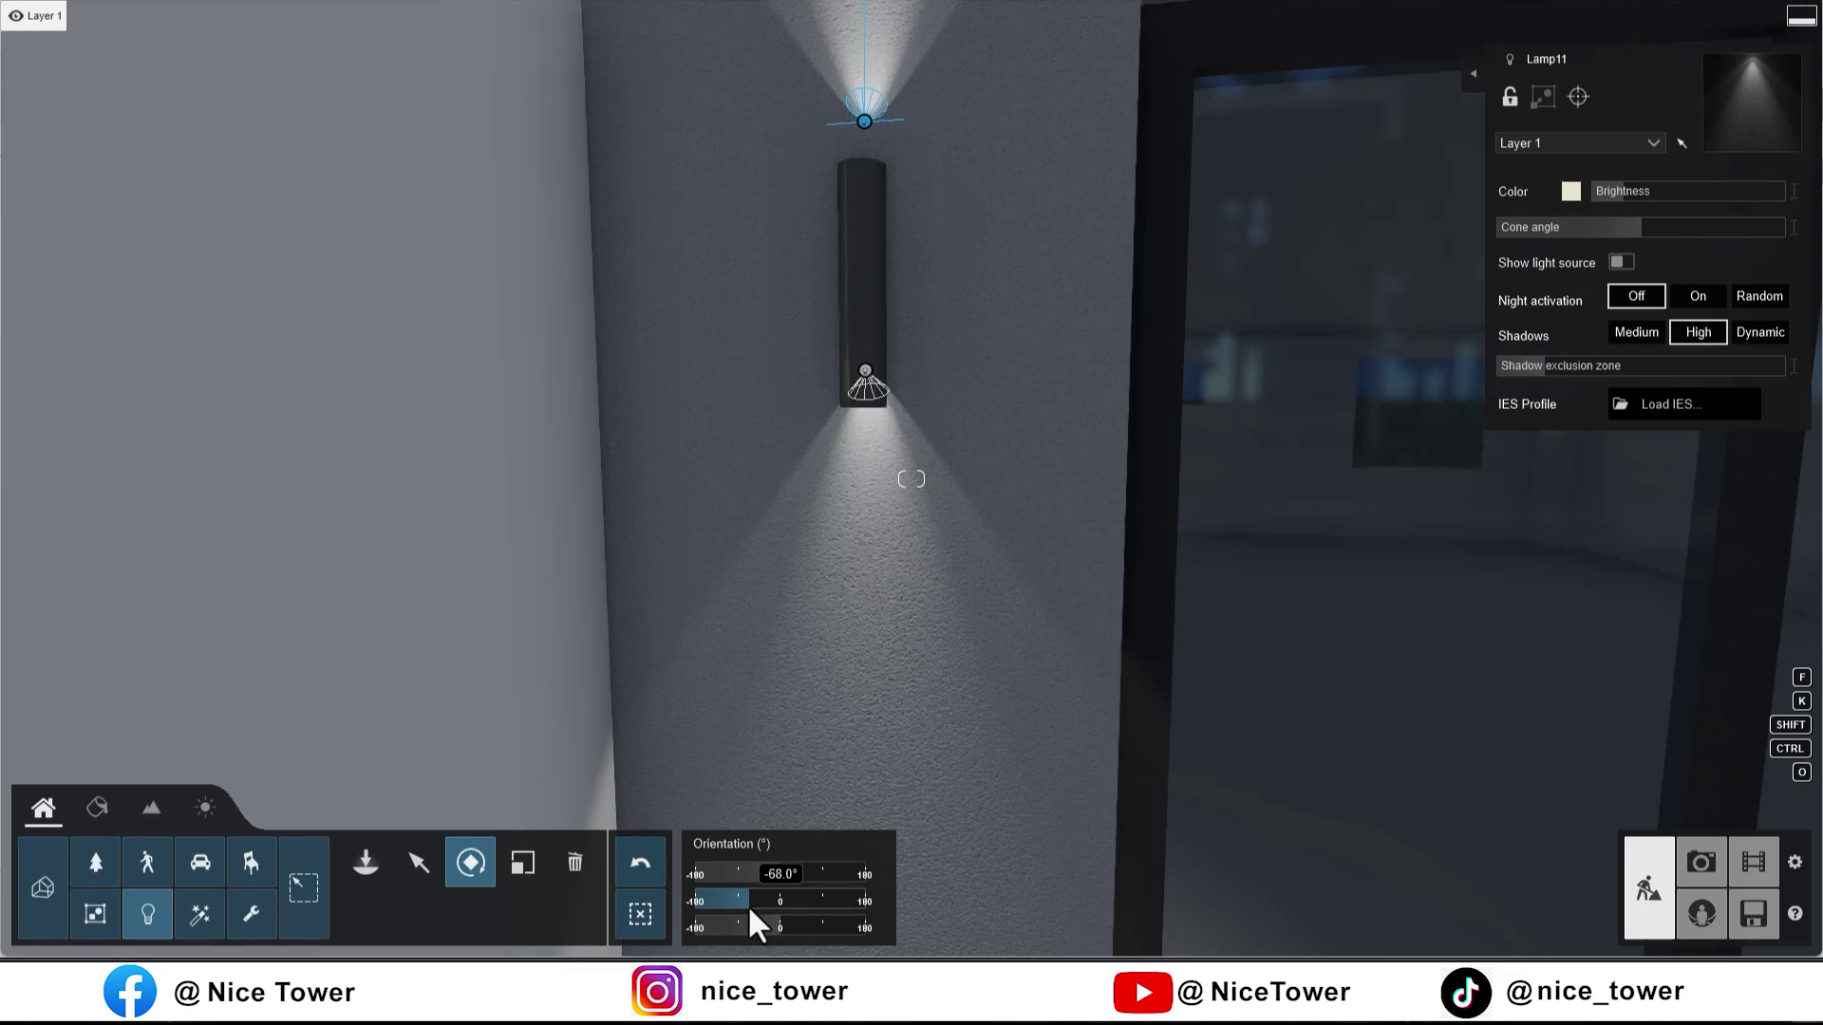
pyautogui.click(419, 864)
pyautogui.moveTo(868, 129); pyautogui.dragTo(876, 144)
pyautogui.moveTo(875, 144); pyautogui.dragTo(911, 479, button='right')
pyautogui.press('w')
pyautogui.press('s')
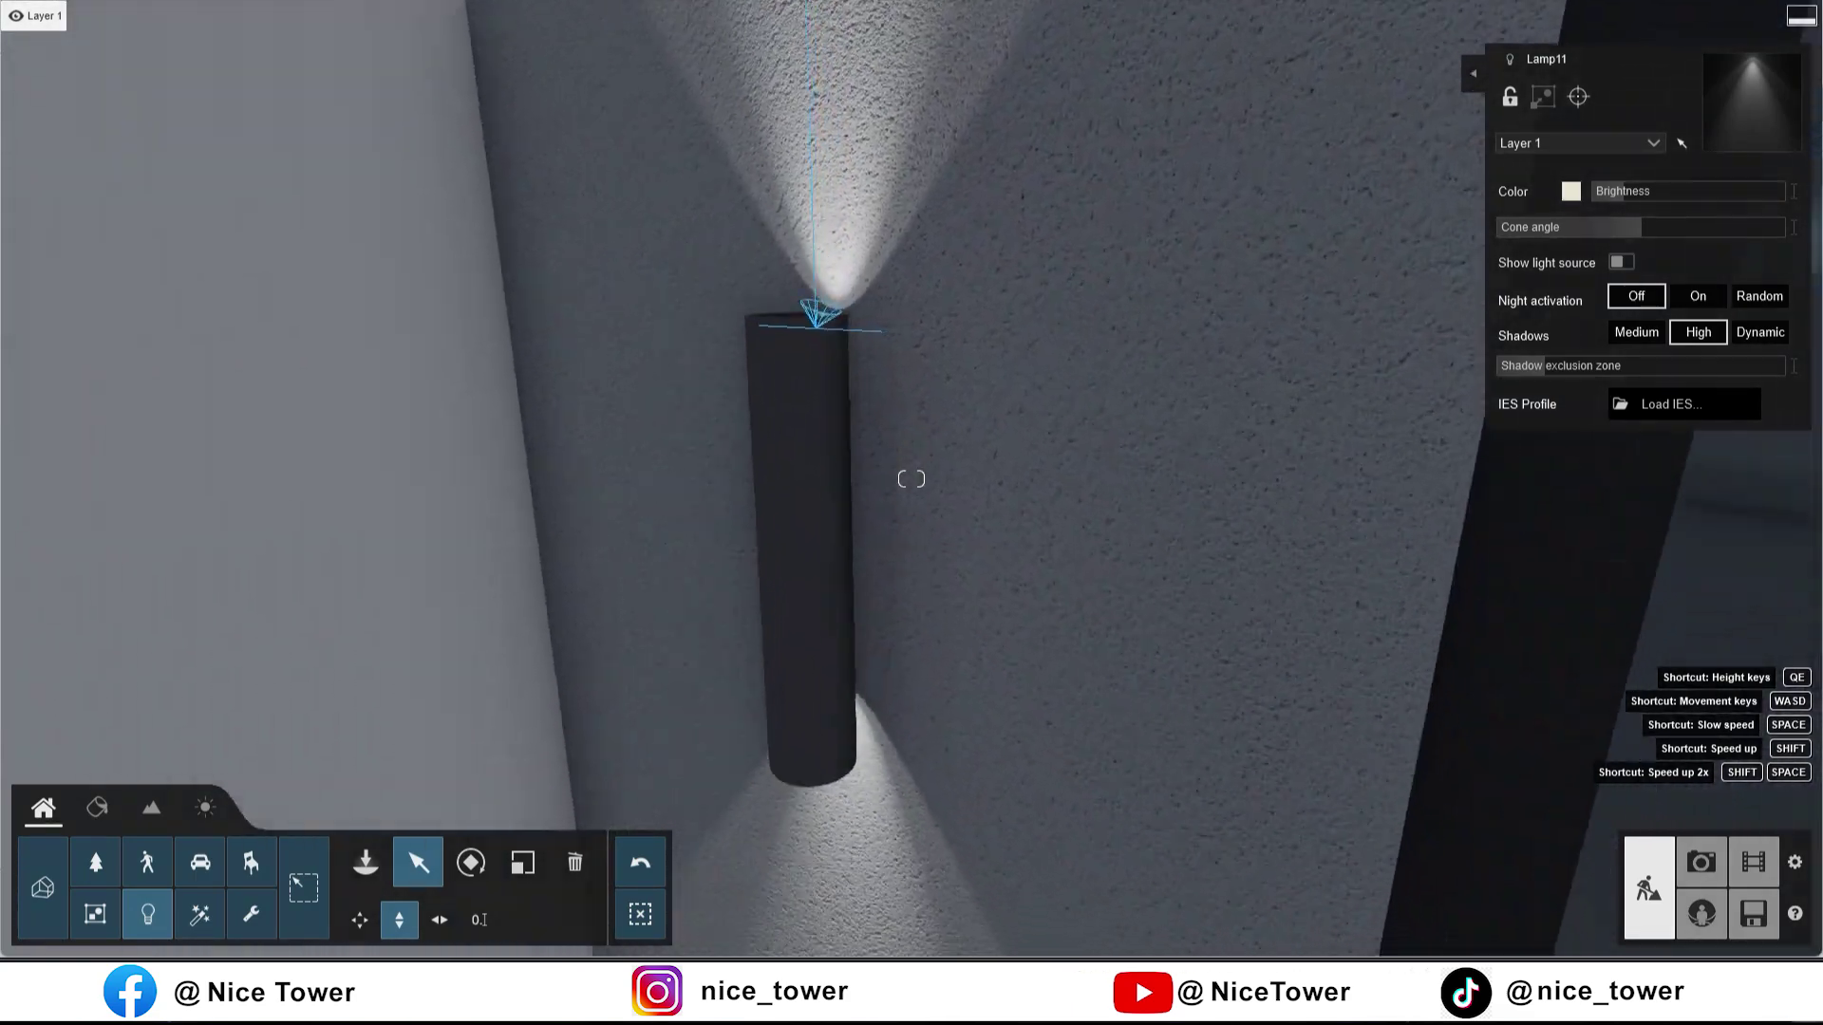
pyautogui.moveTo(911, 479); pyautogui.dragTo(398, 593, button='right')
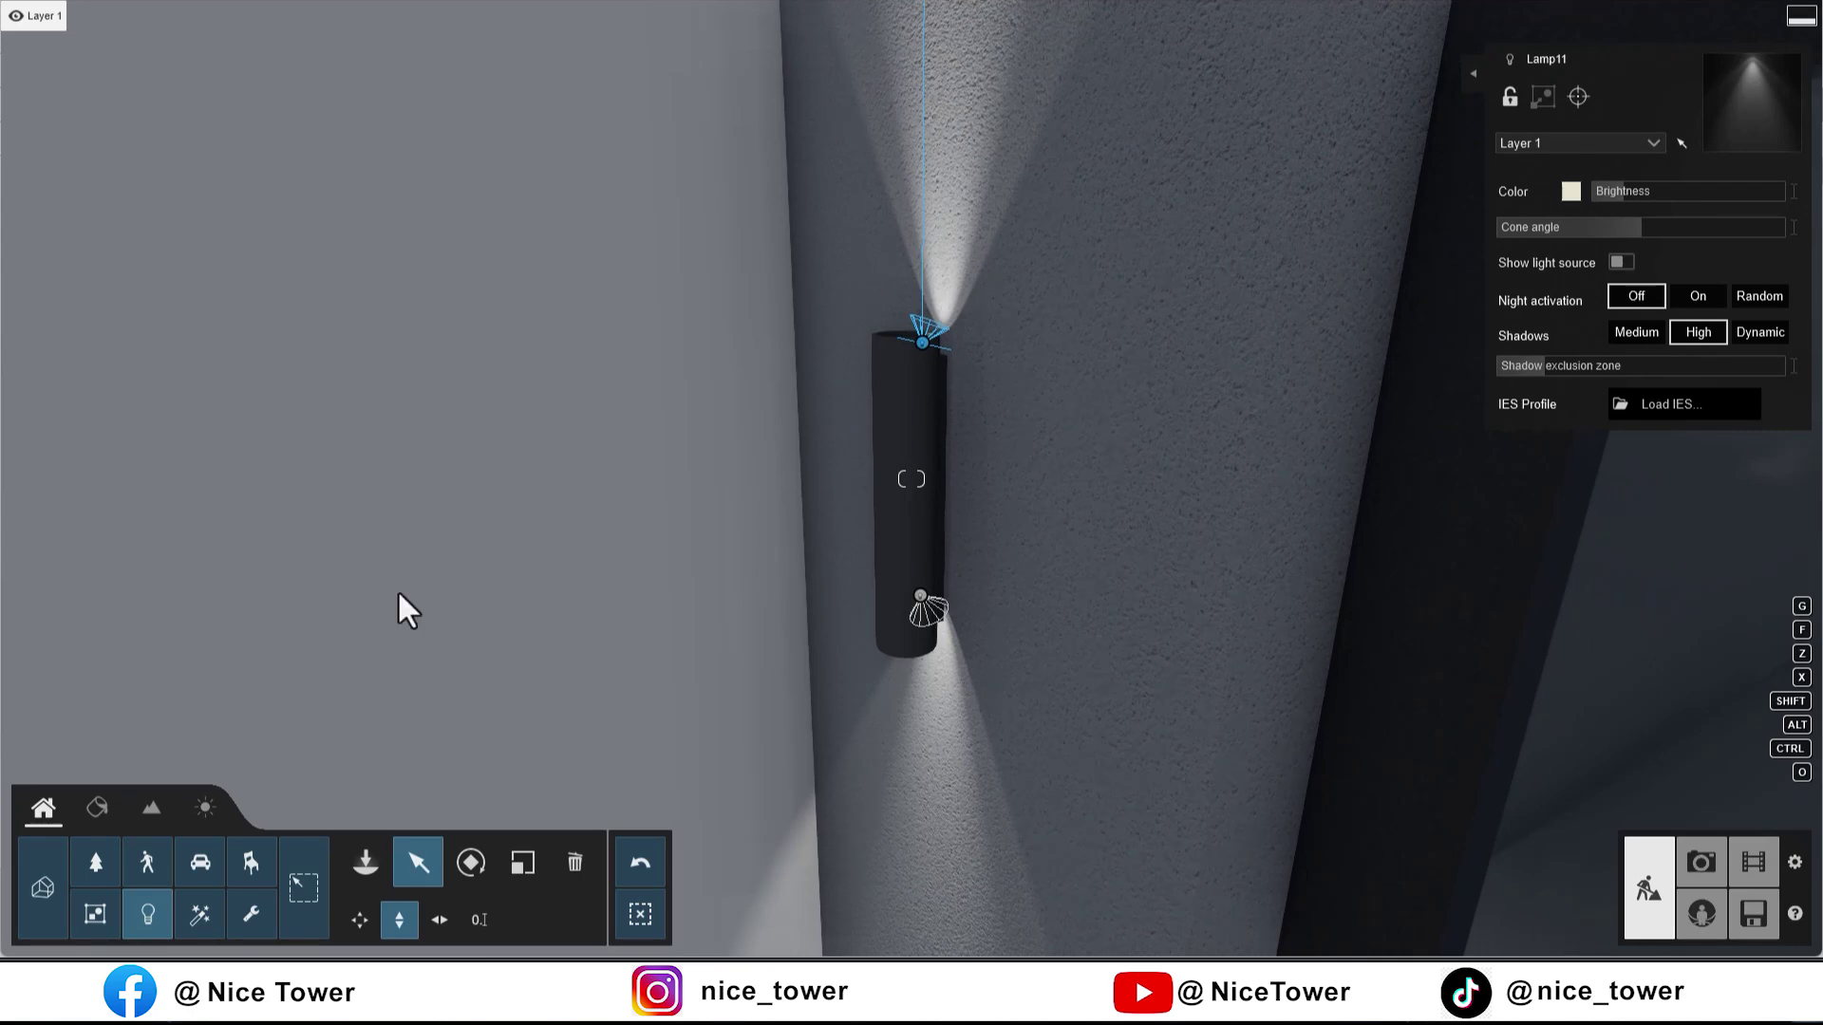
# Step: Align the top and bottom Lamp11 lights with the fixture's ends
pyautogui.click(441, 921)
pyautogui.moveTo(917, 339); pyautogui.dragTo(905, 342)
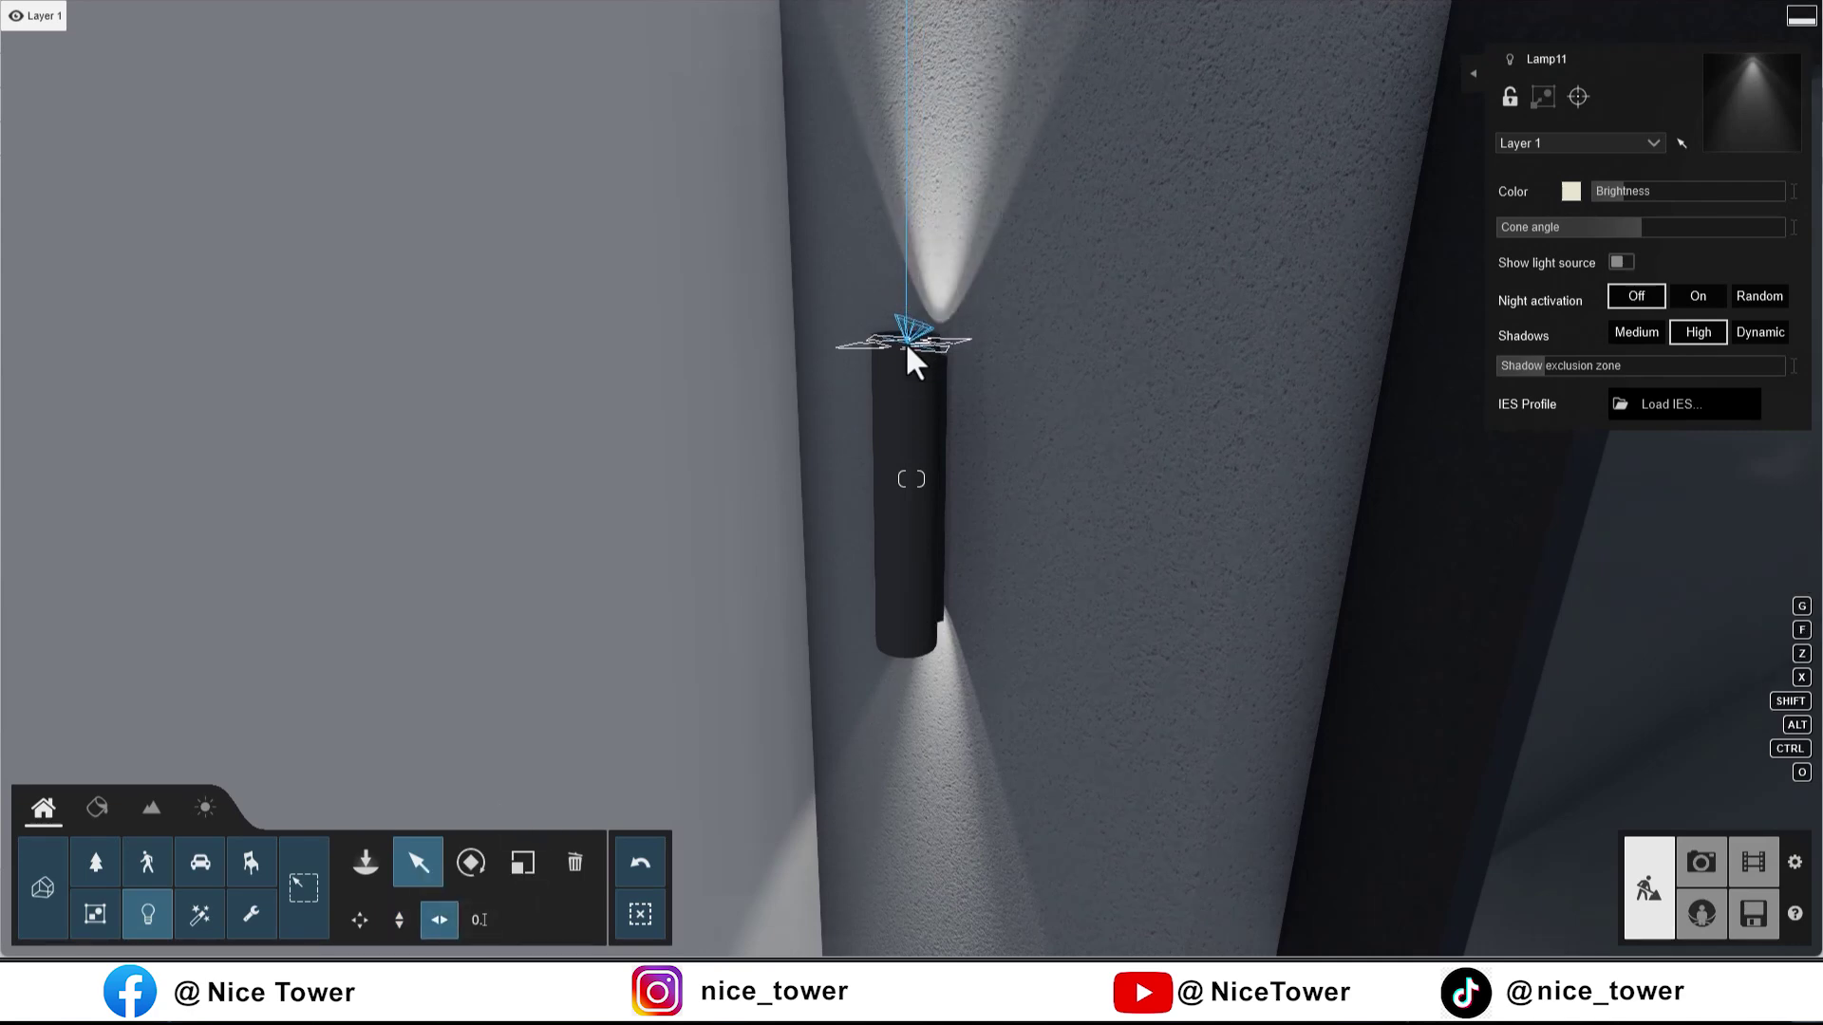
pyautogui.click(911, 607)
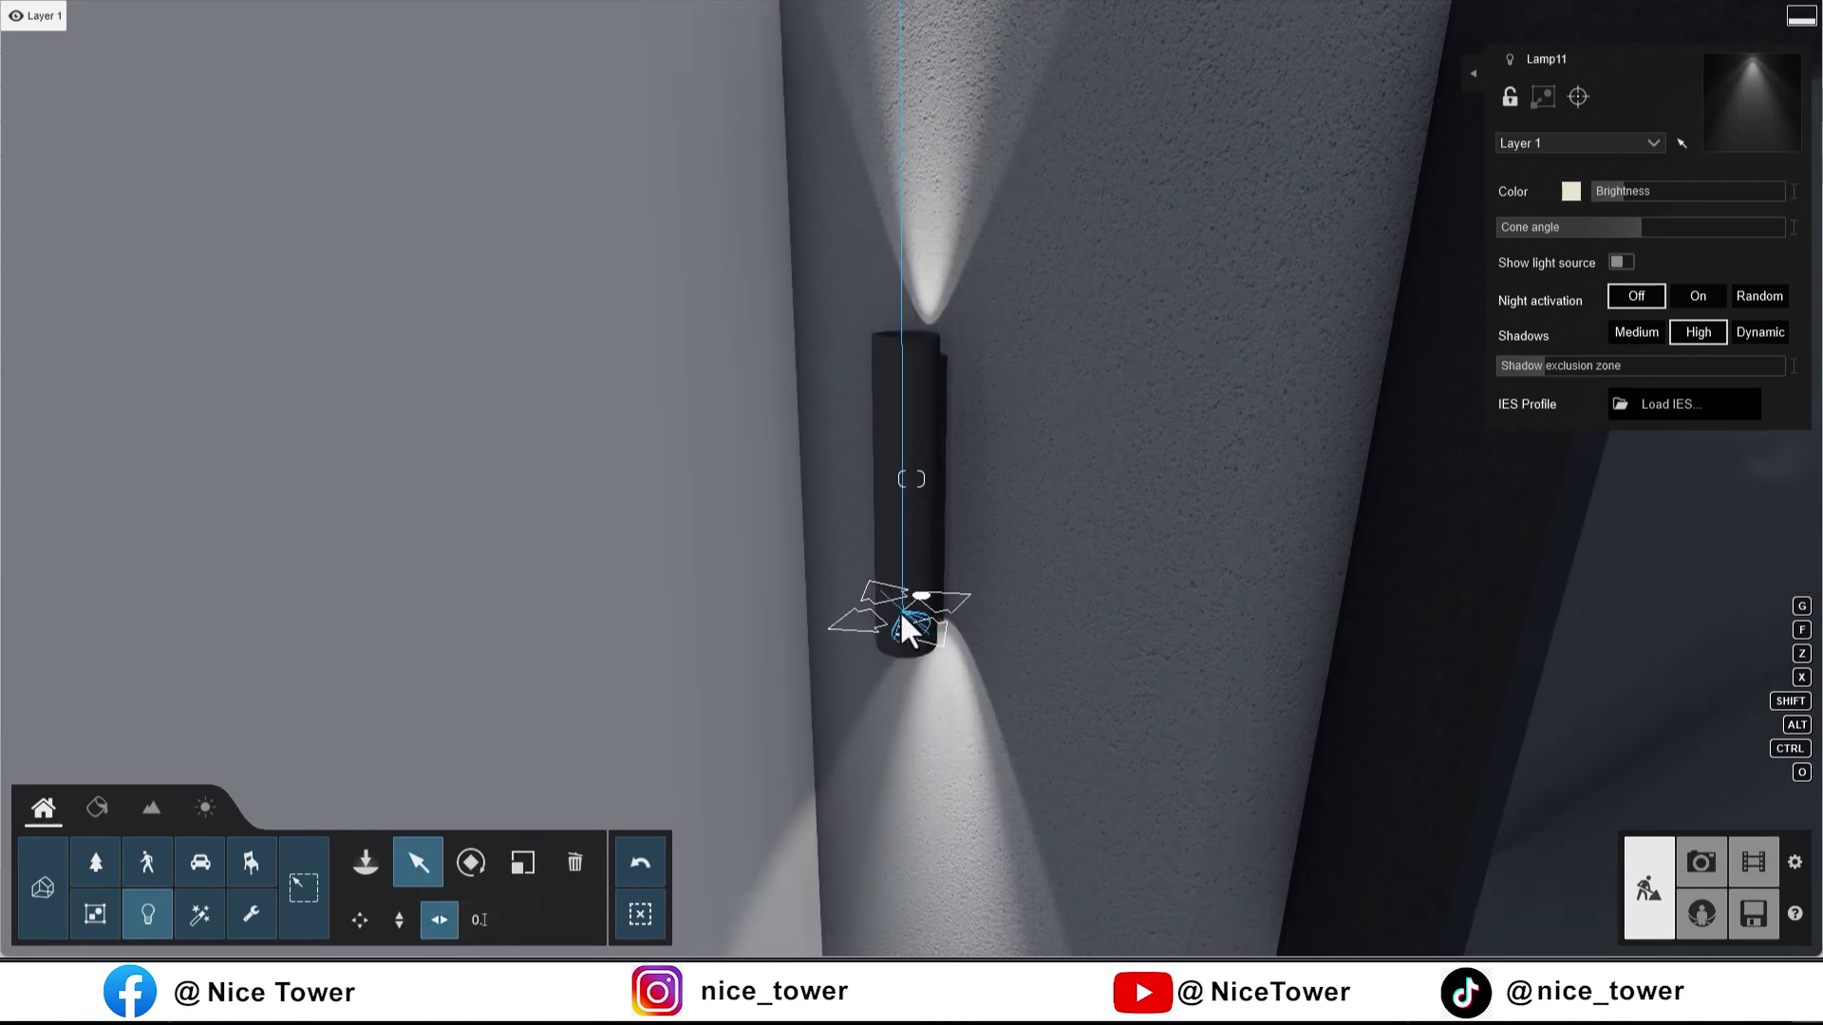
pyautogui.moveTo(835, 643)
pyautogui.mouseDown(button='right')
pyautogui.moveTo(721, 646)
pyautogui.moveTo(1114, 519)
pyautogui.mouseUp(button='right')
pyautogui.click(1193, 339)
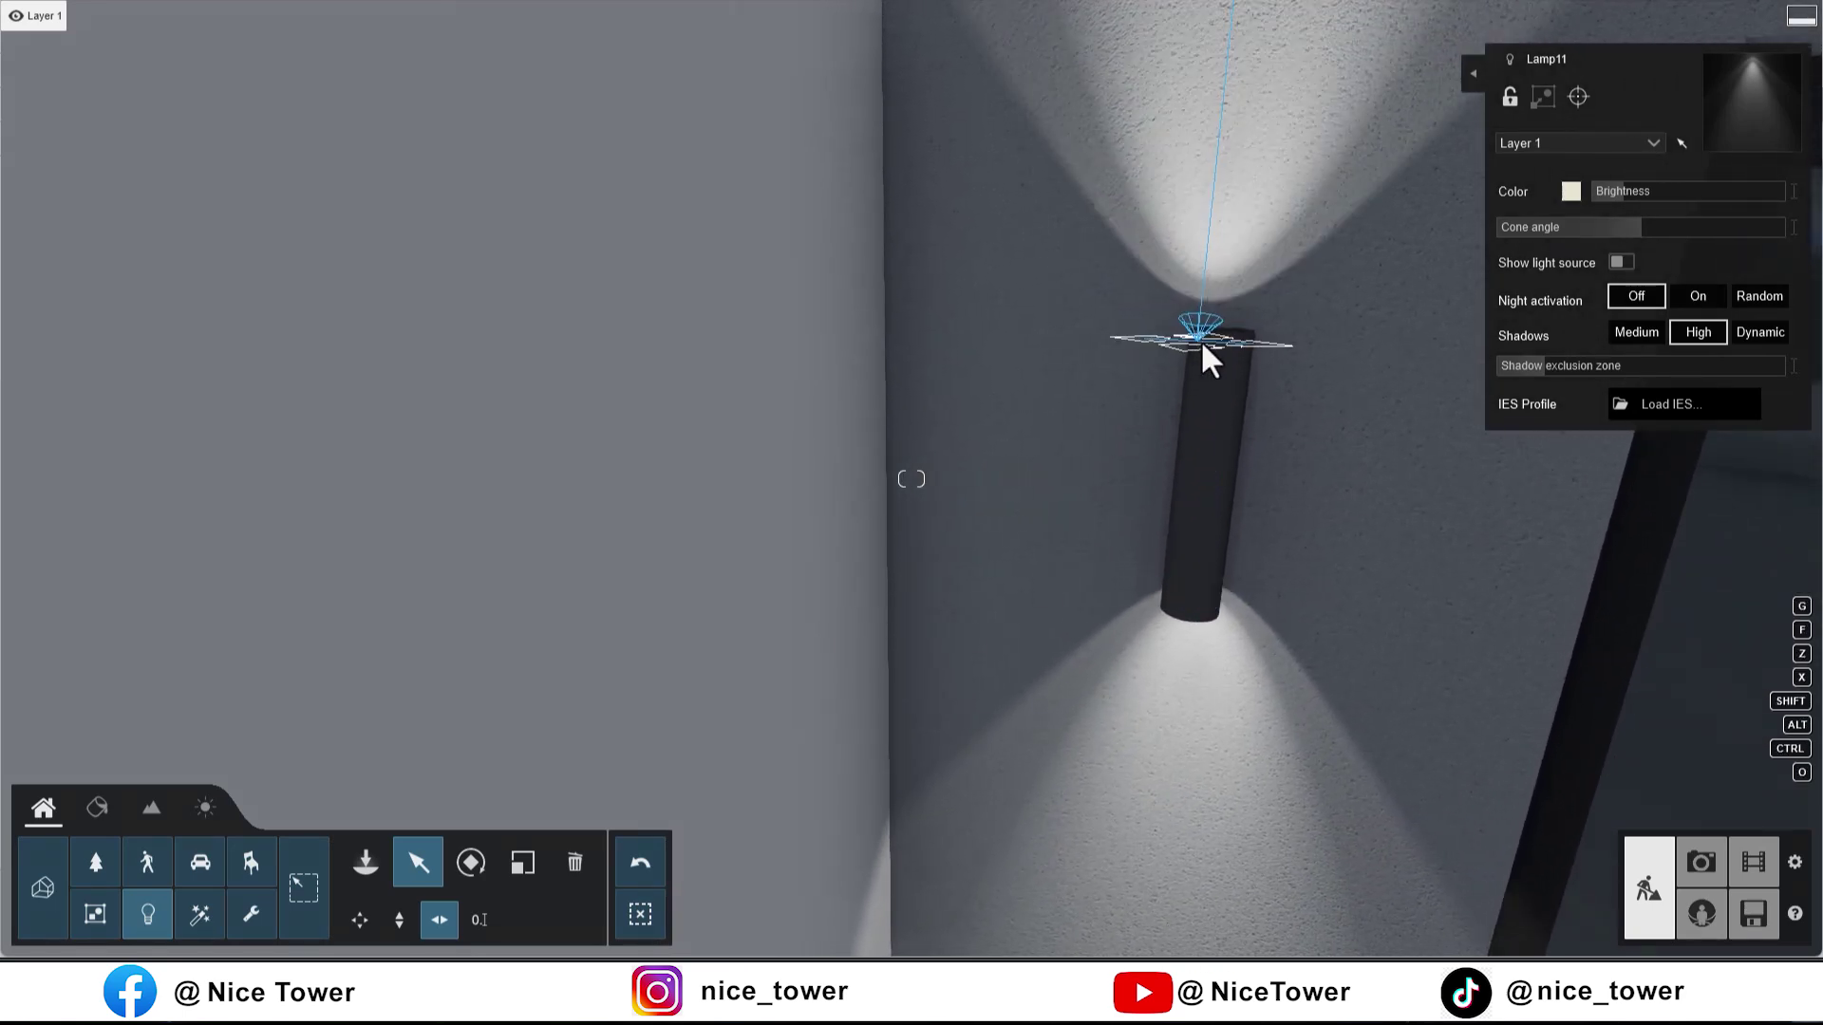
pyautogui.moveTo(1194, 339); pyautogui.dragTo(1212, 334)
pyautogui.click(1198, 579)
pyautogui.moveTo(1199, 579); pyautogui.dragTo(1196, 567)
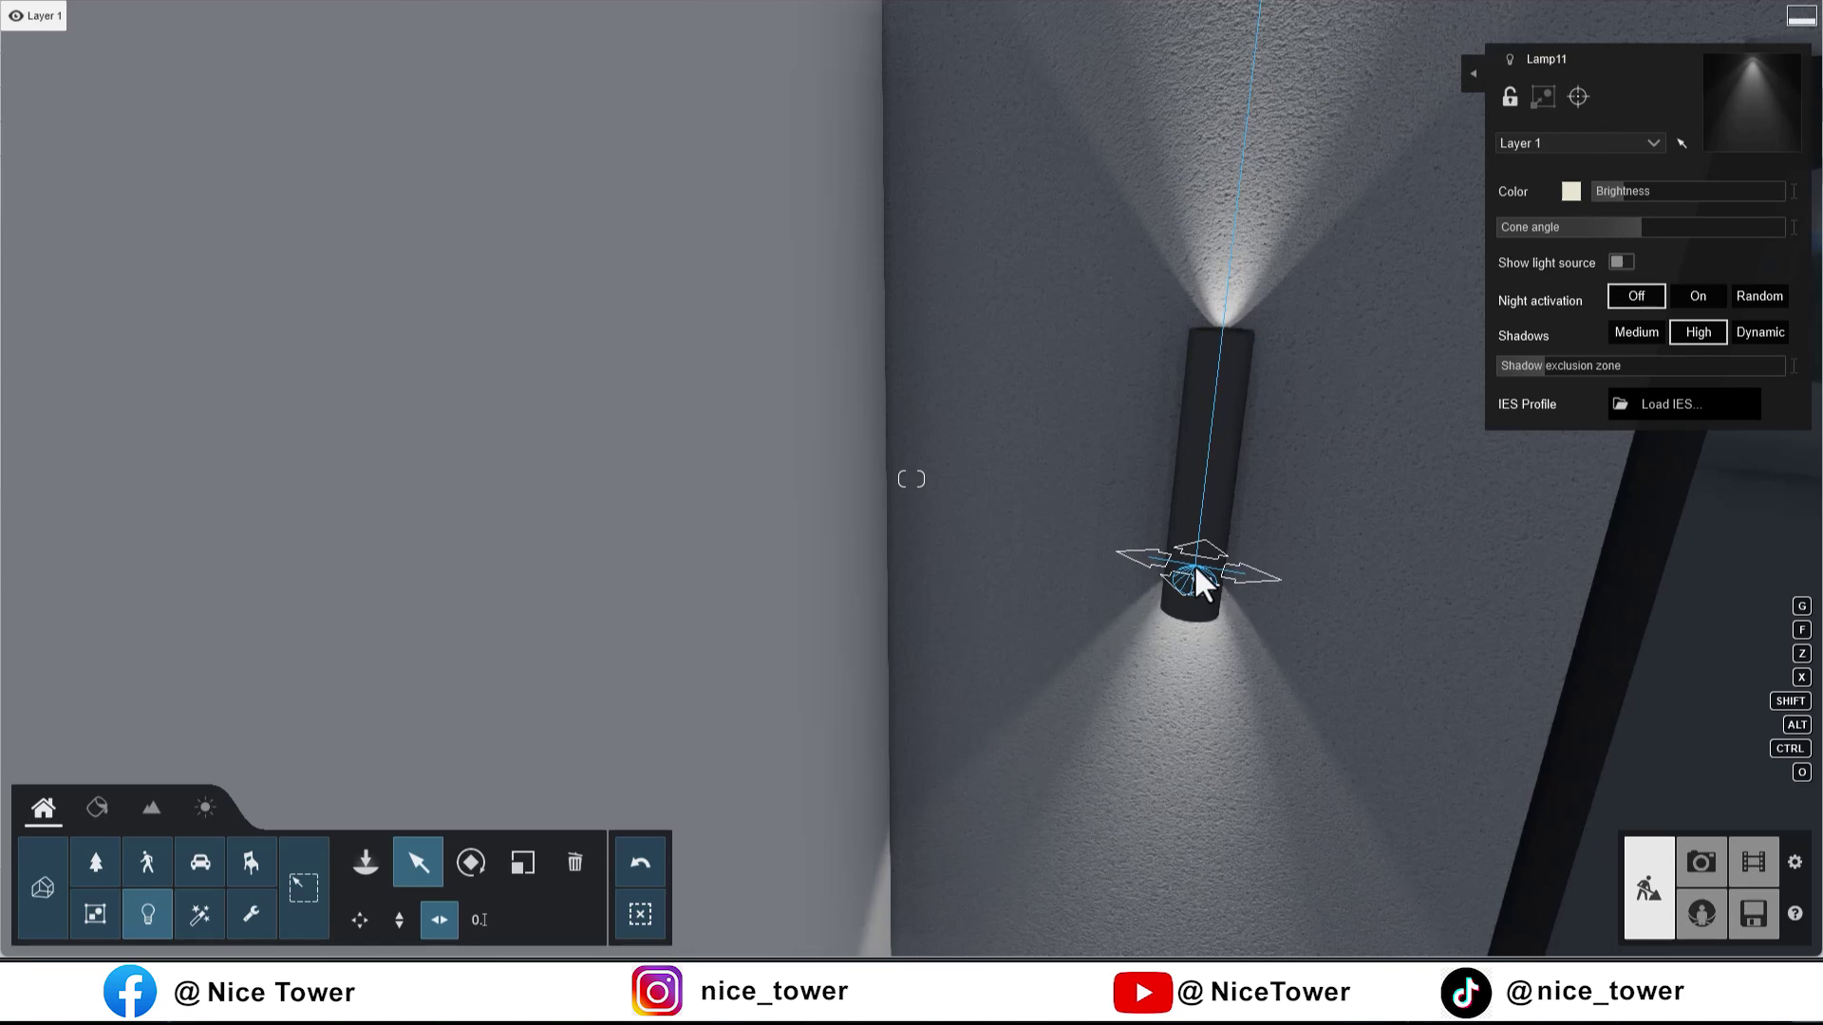
# Step: Select both lights together and back away to view the balcony wall
pyautogui.click(1216, 340)
pyautogui.scroll(-3, 1084, 471)
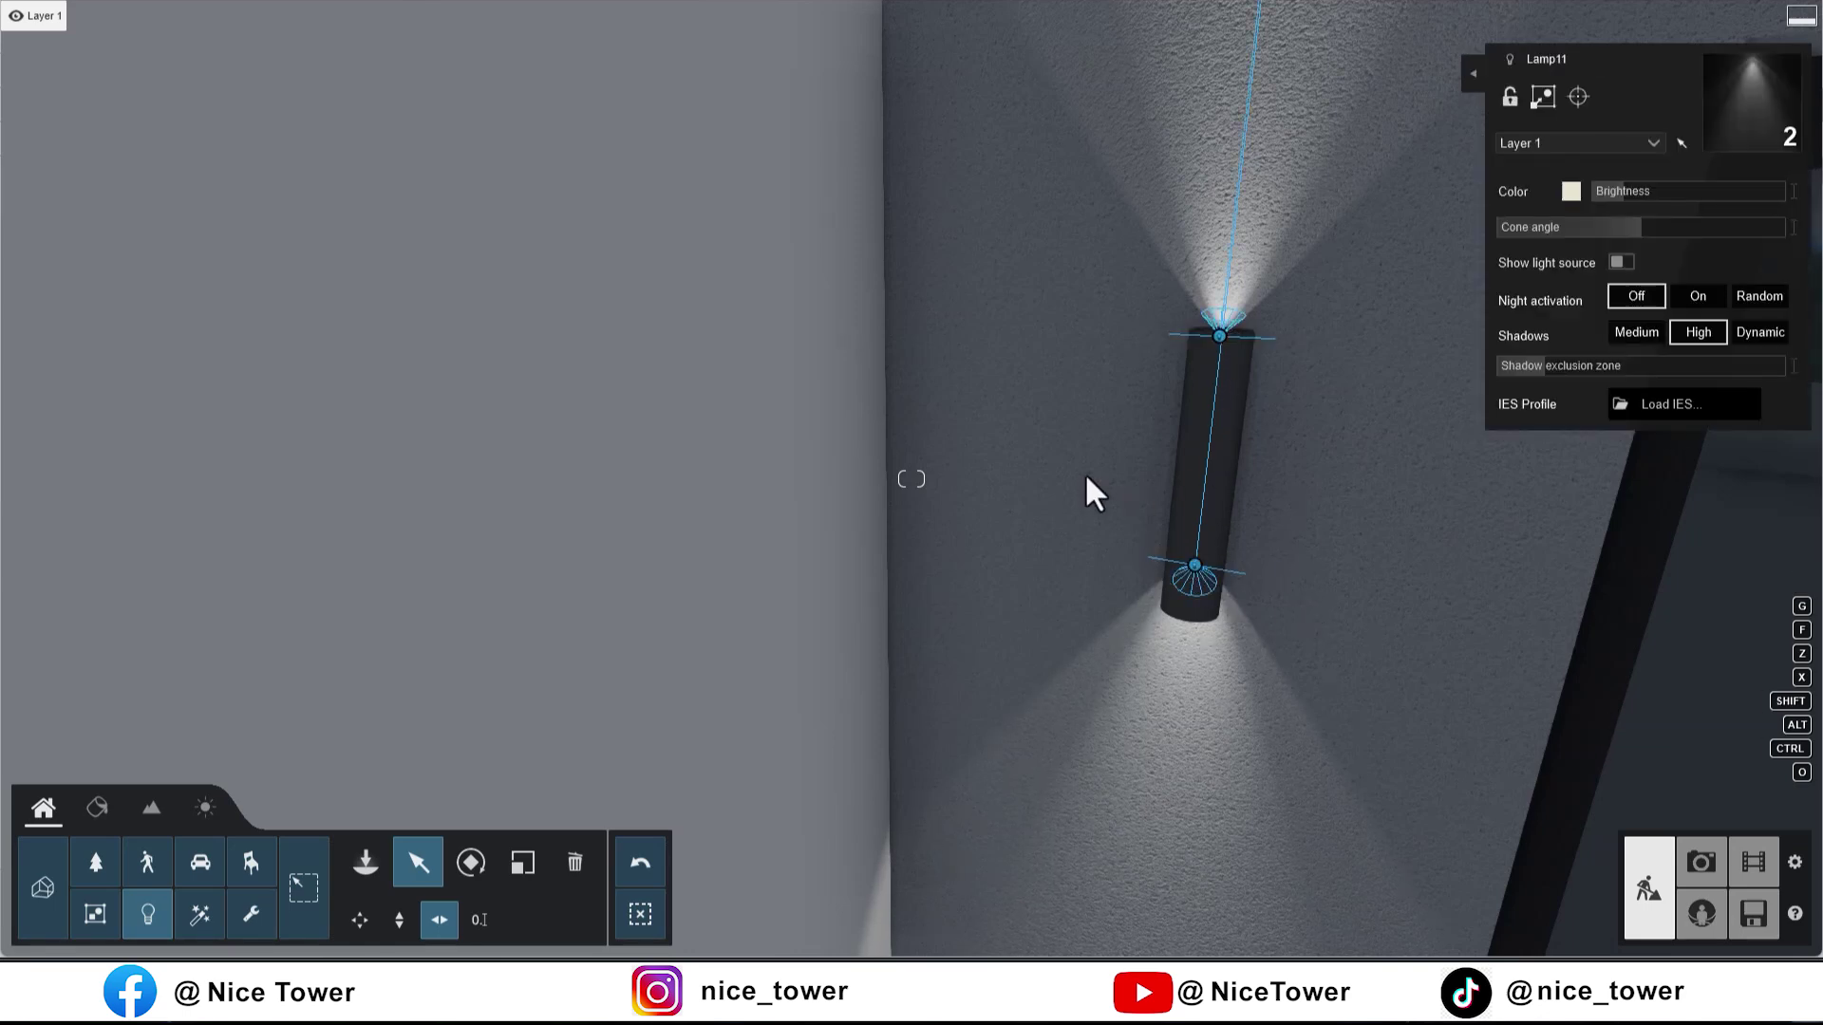
pyautogui.scroll(-3, 887, 488)
pyautogui.scroll(-3, 969, 602)
pyautogui.scroll(-3, 969, 602)
pyautogui.press('d')
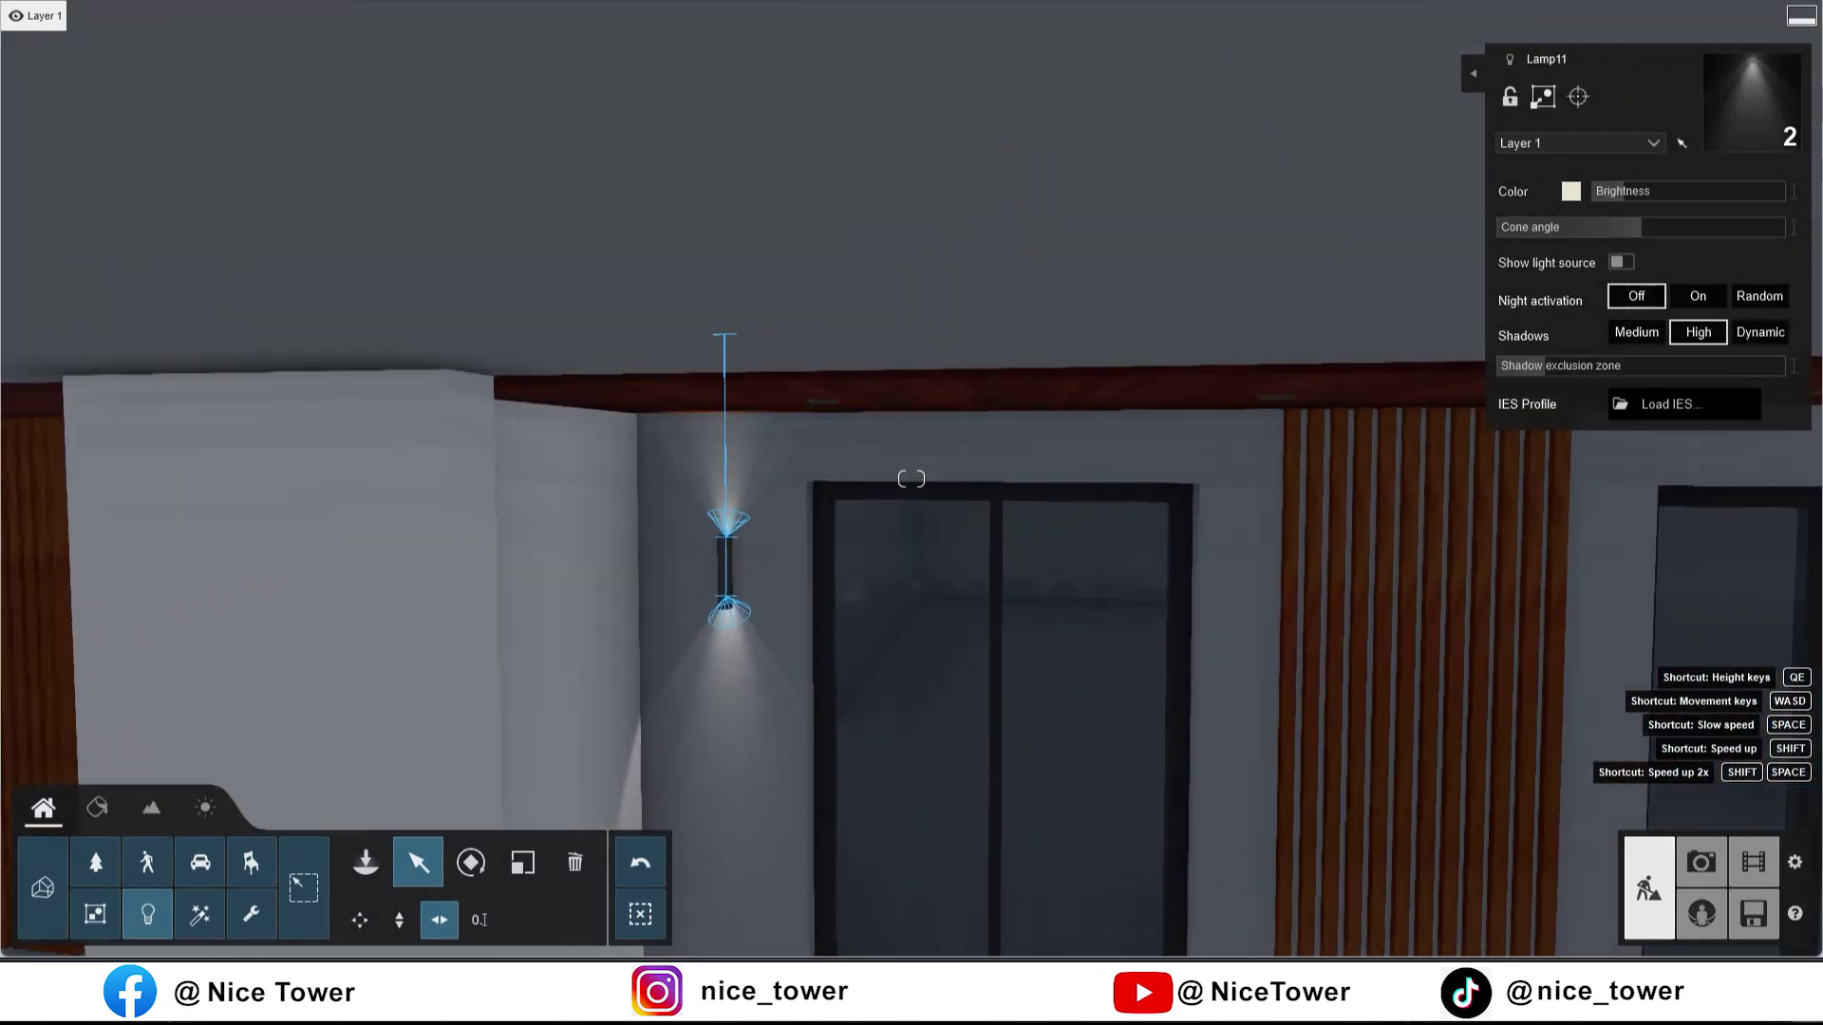
# Step: Copy the fixture's light pair onto the side-wall fixture along the balcony
pyautogui.press('d')
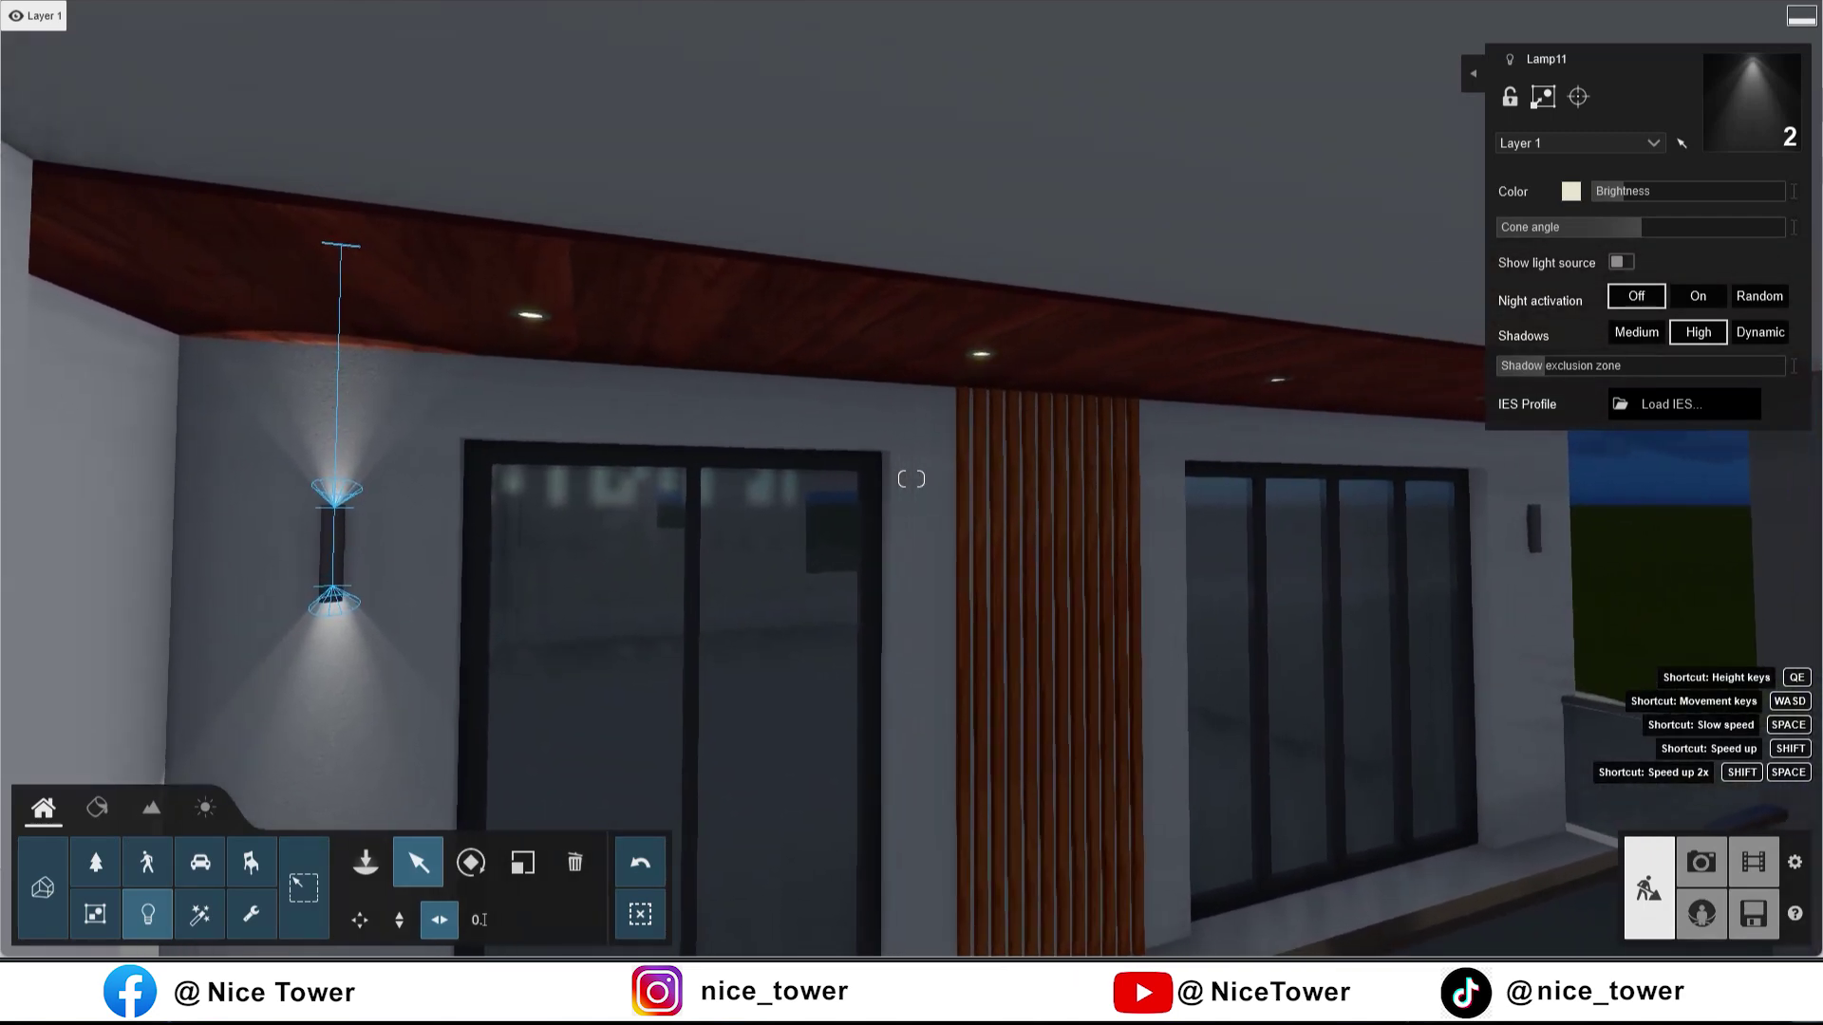
pyautogui.press('d')
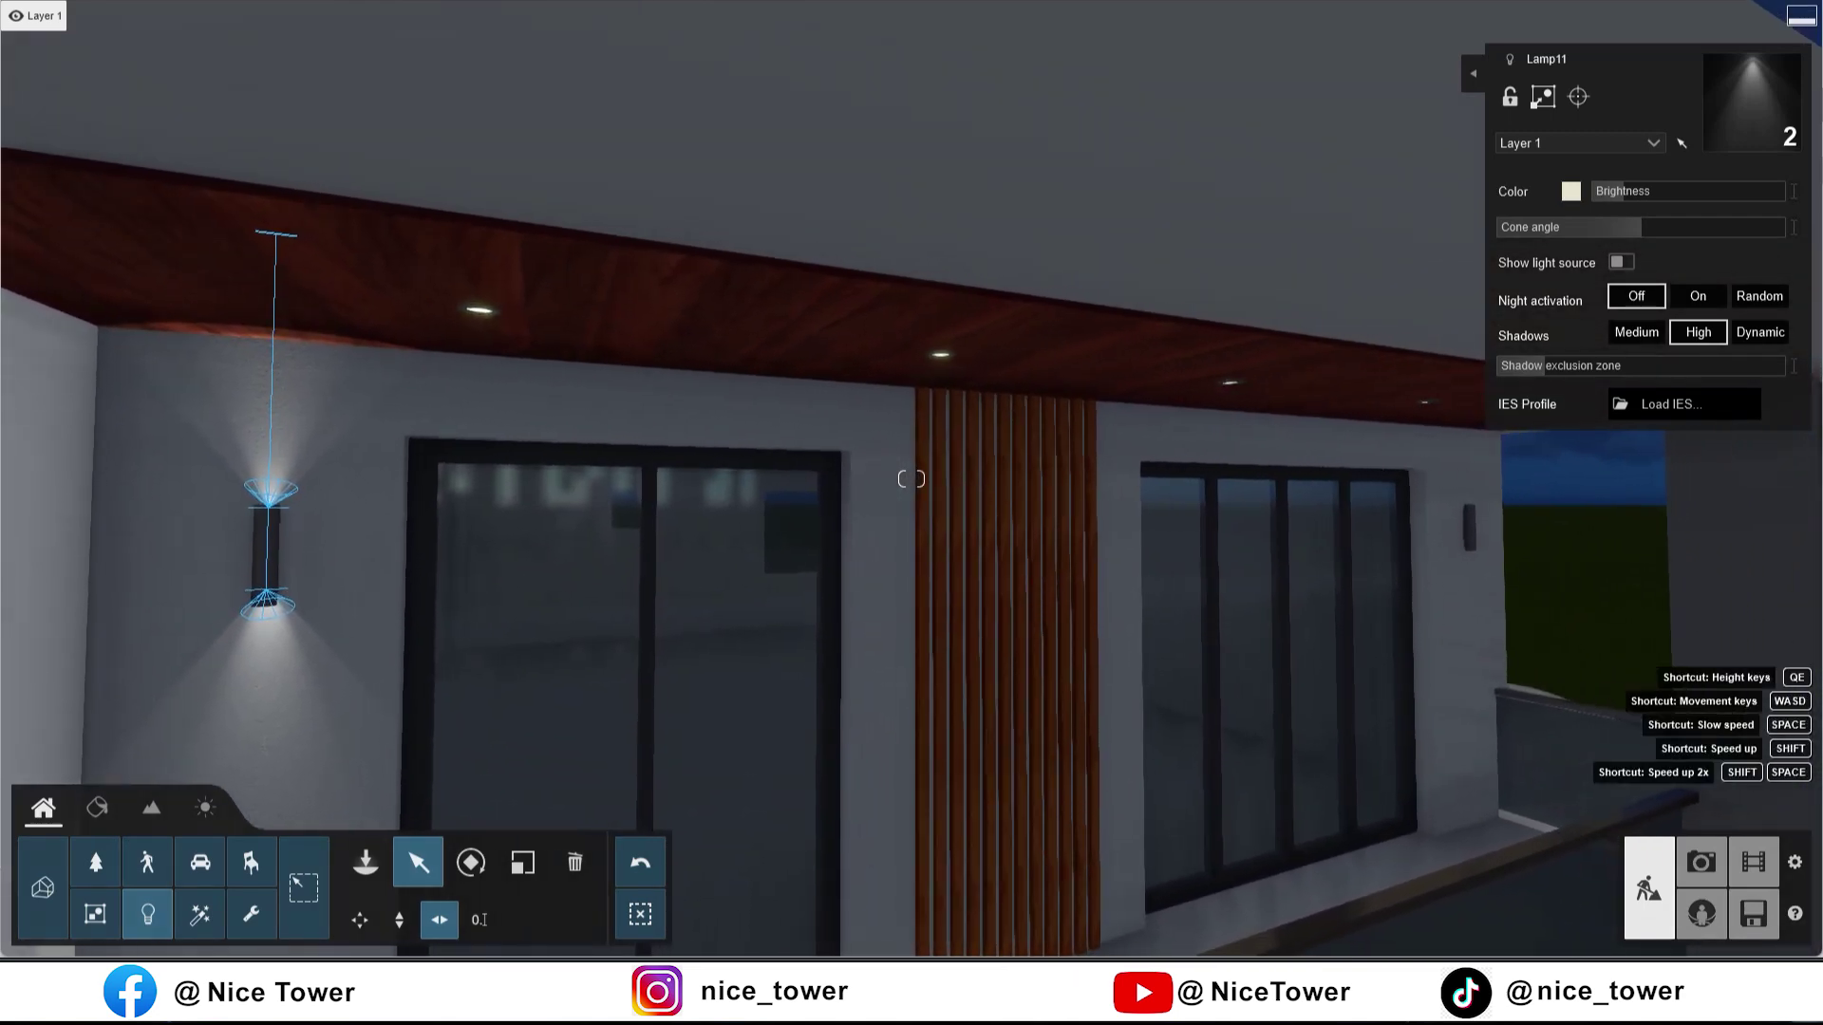
pyautogui.click(280, 590)
pyautogui.keyDown('alt'); pyautogui.moveTo(265, 504); pyautogui.dragTo(1467, 505); pyautogui.keyUp('alt')
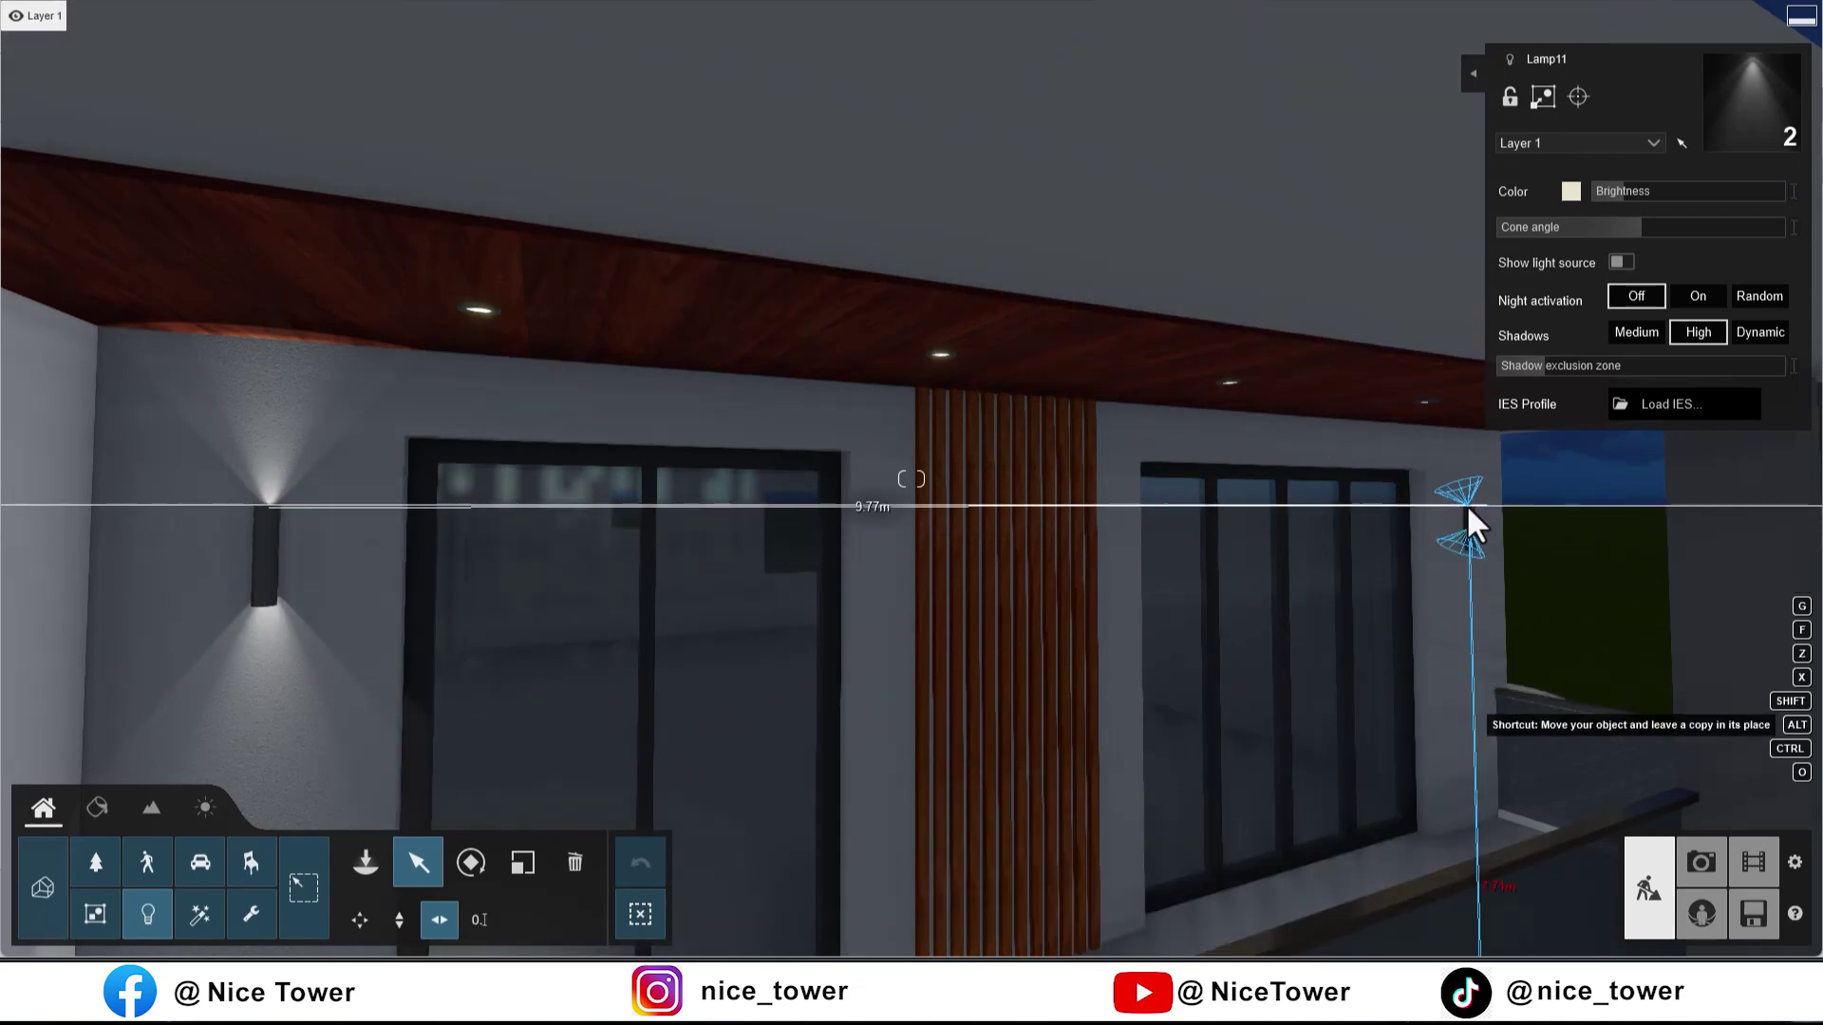
pyautogui.keyDown('alt'); pyautogui.moveTo(1468, 505); pyautogui.dragTo(1468, 504); pyautogui.keyUp('alt')
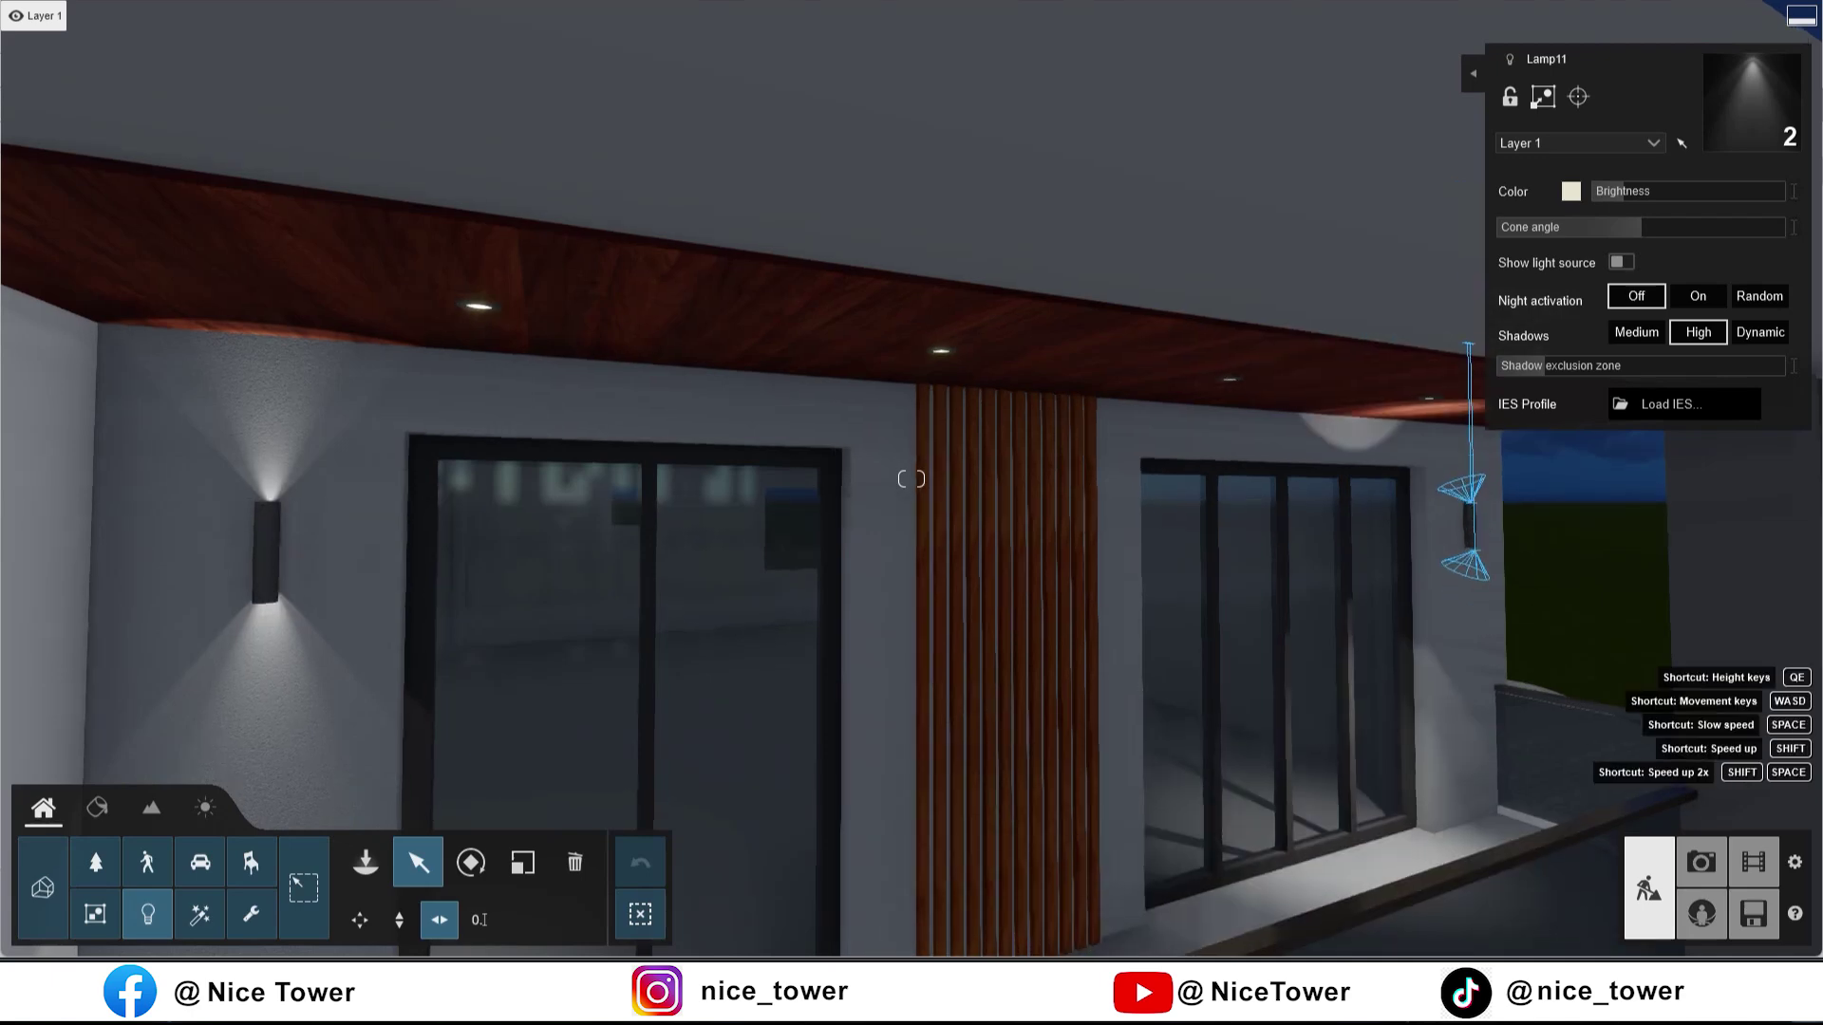
pyautogui.moveTo(1468, 505); pyautogui.dragTo(1519, 513, button='right')
pyautogui.moveTo(911, 478); pyautogui.dragTo(1067, 482, button='right')
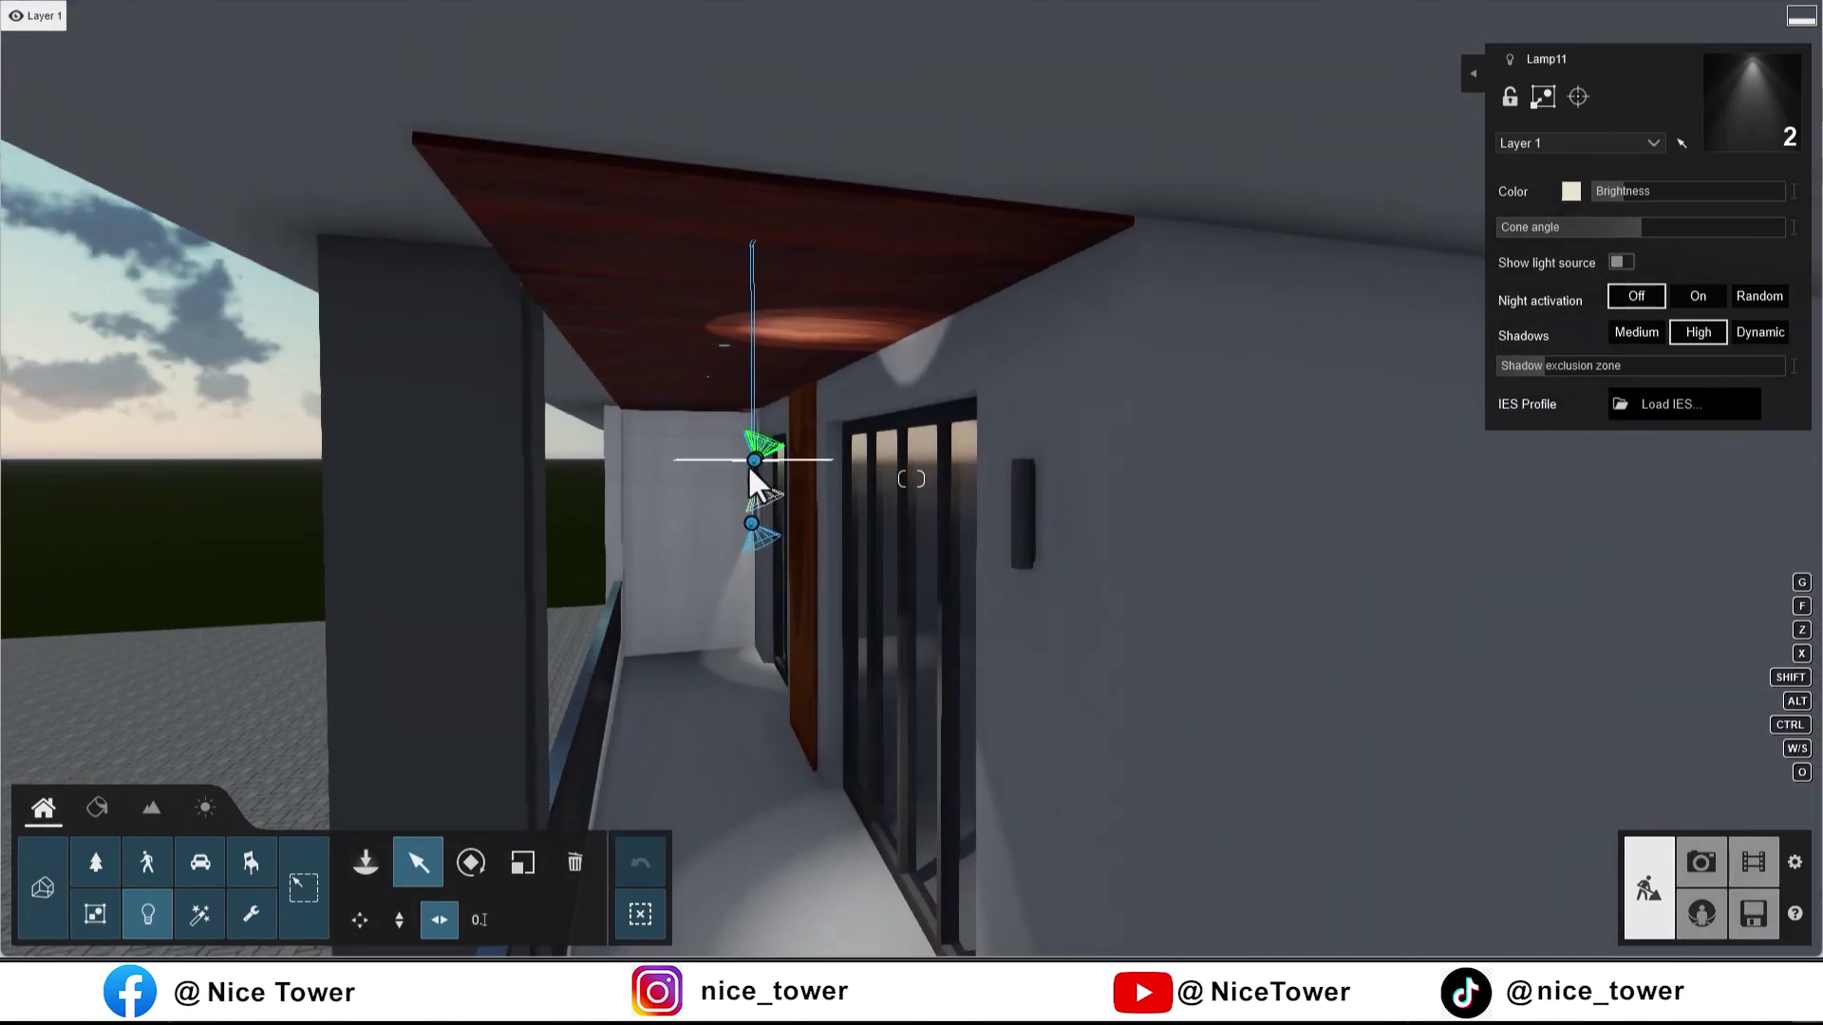
pyautogui.moveTo(752, 526)
pyautogui.mouseDown()
pyautogui.moveTo(1010, 573)
pyautogui.moveTo(1019, 552)
pyautogui.mouseUp()
pyautogui.moveTo(1020, 553); pyautogui.dragTo(1196, 560, button='right')
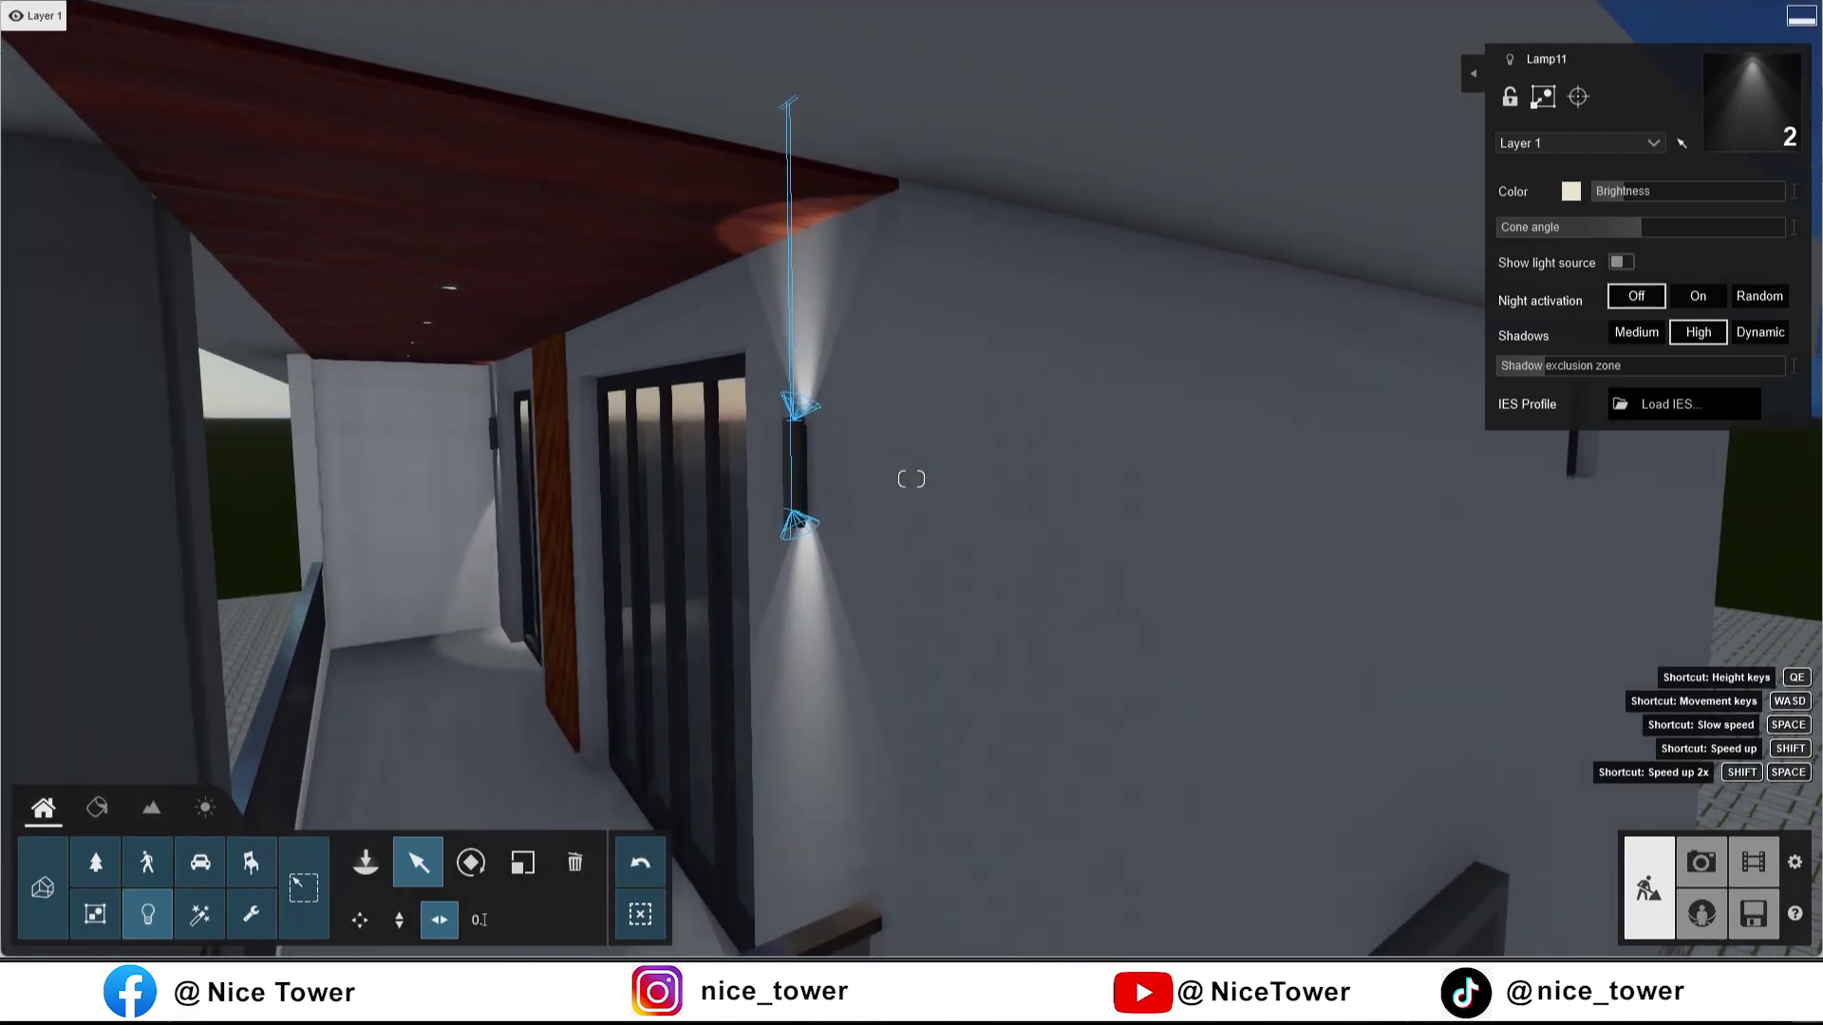
# Step: Make another copy of the light pair and lower it down the facade
pyautogui.press('w')
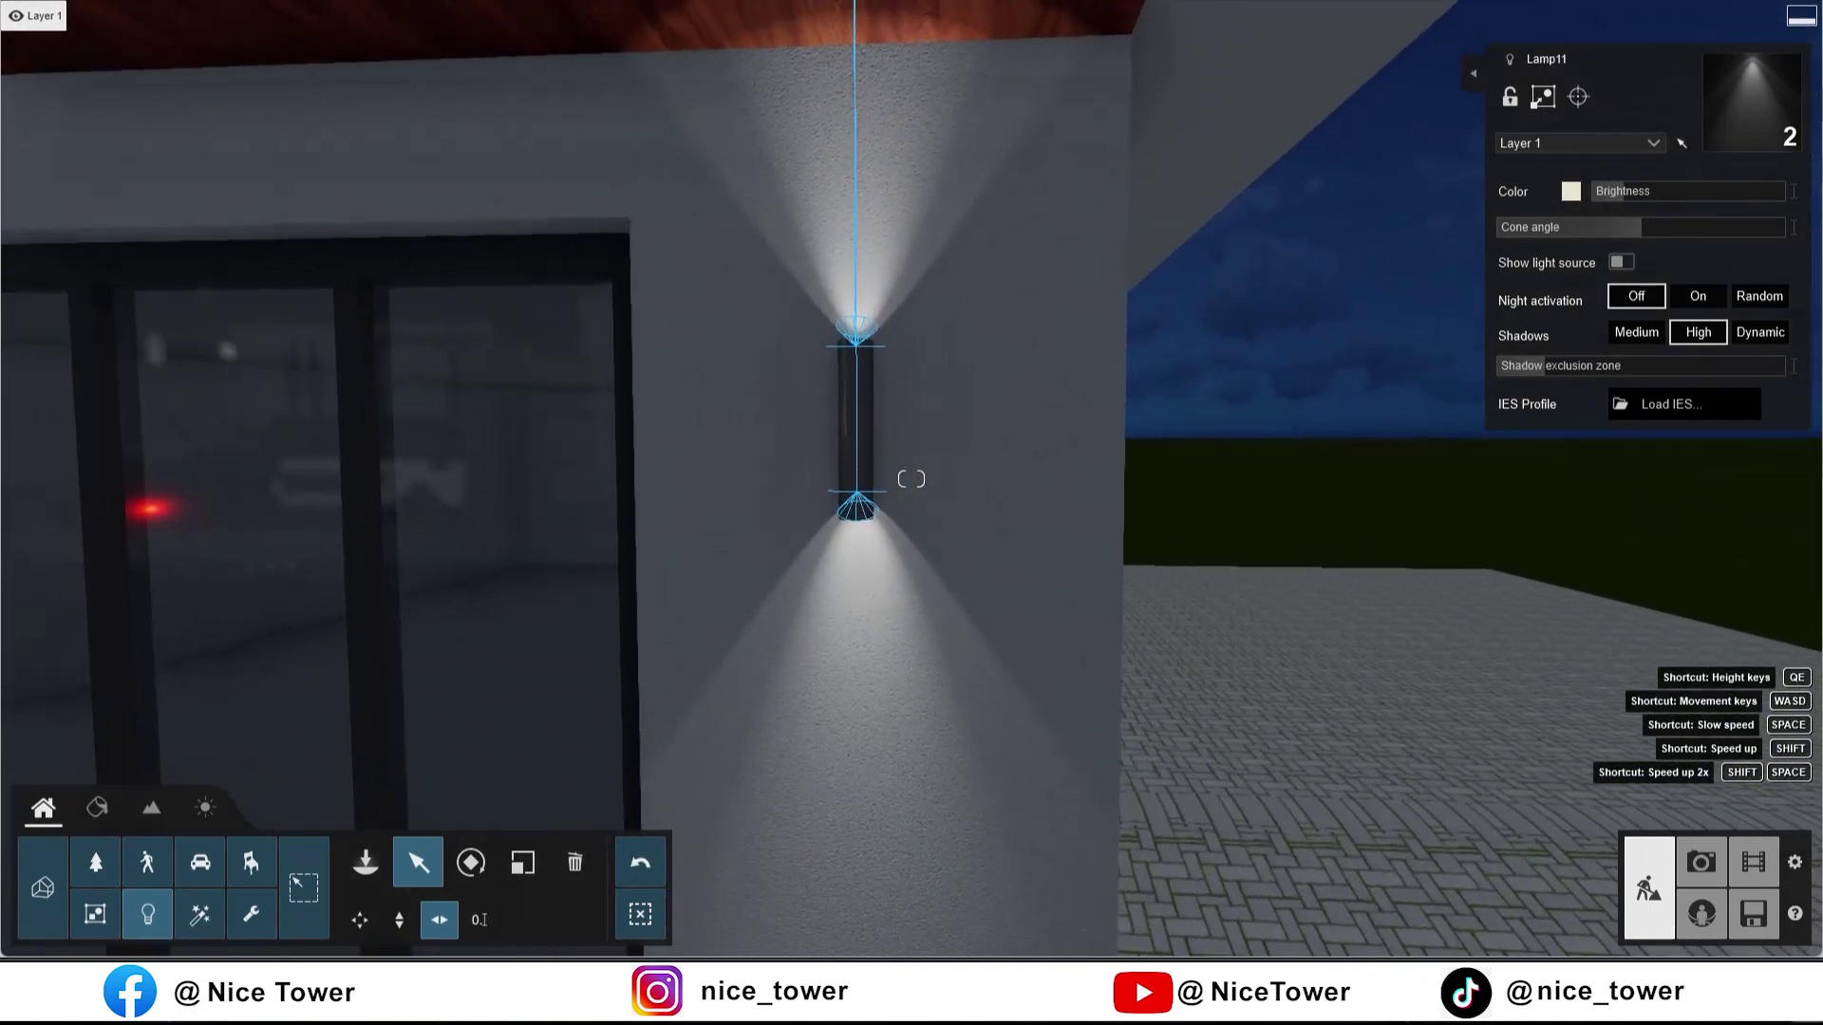
pyautogui.moveTo(912, 479); pyautogui.dragTo(836, 479, button='right')
pyautogui.press('w')
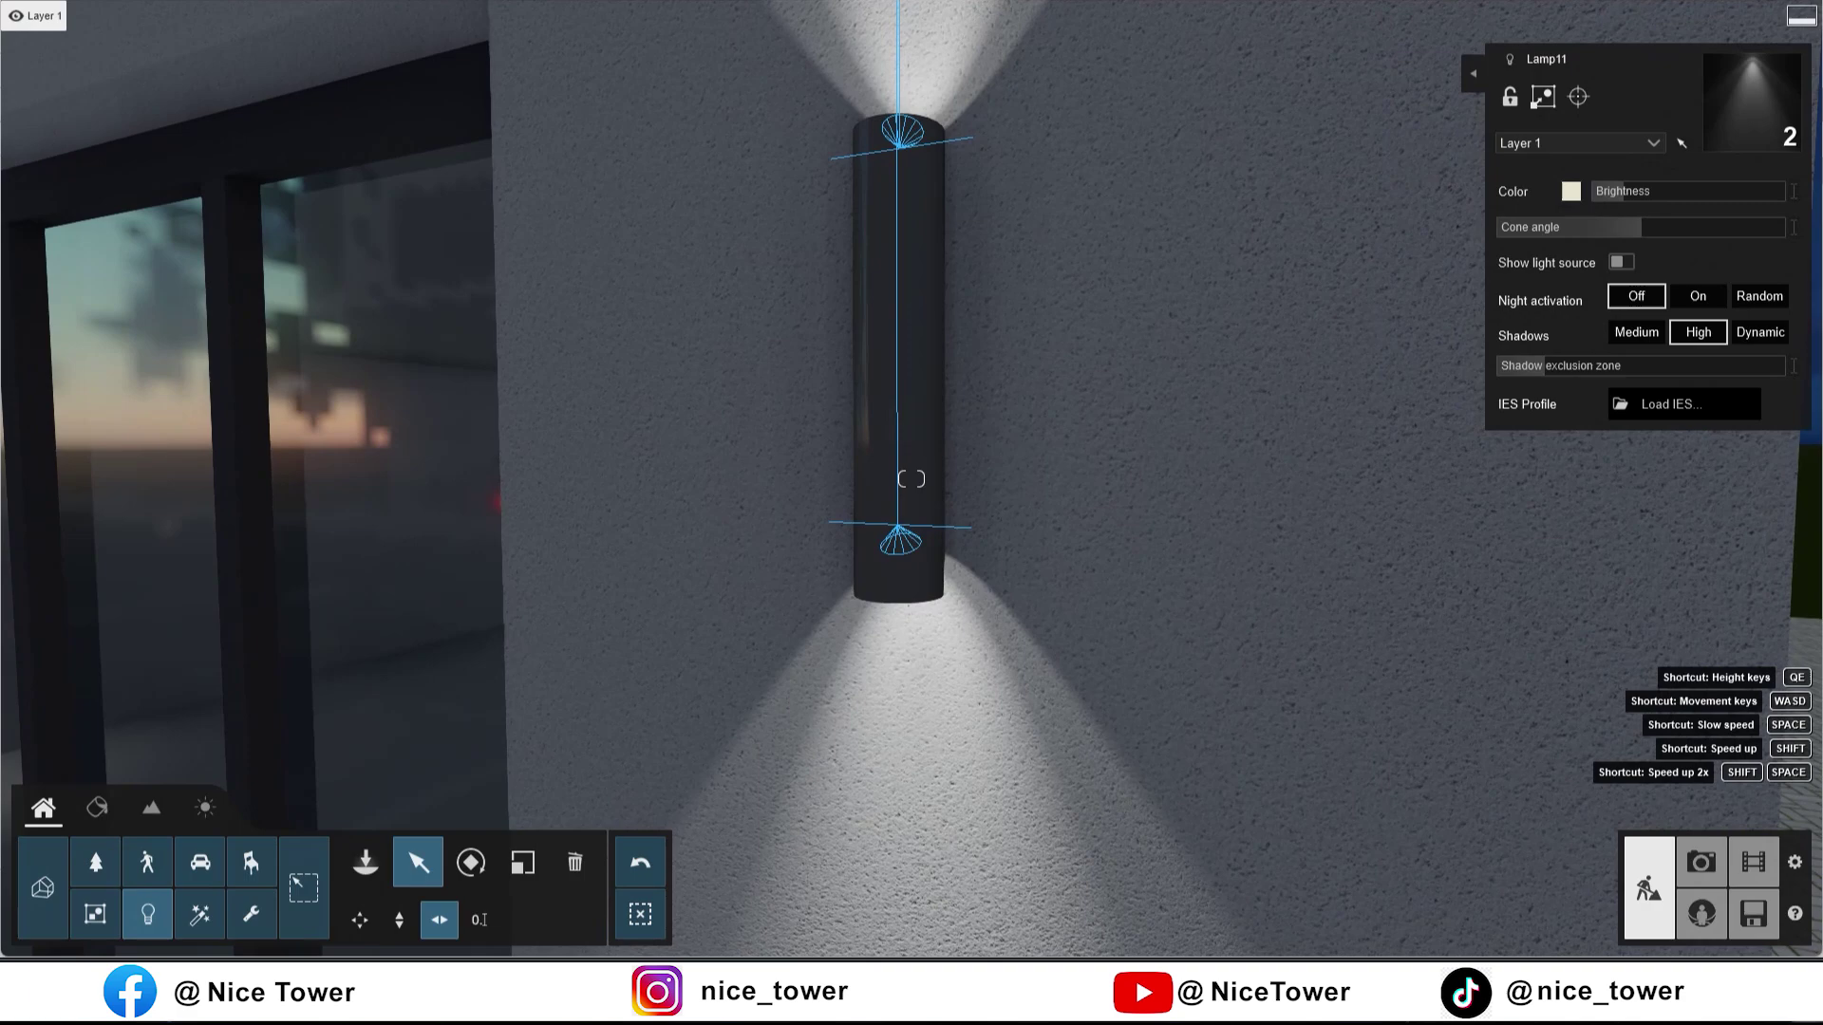
pyautogui.press('s')
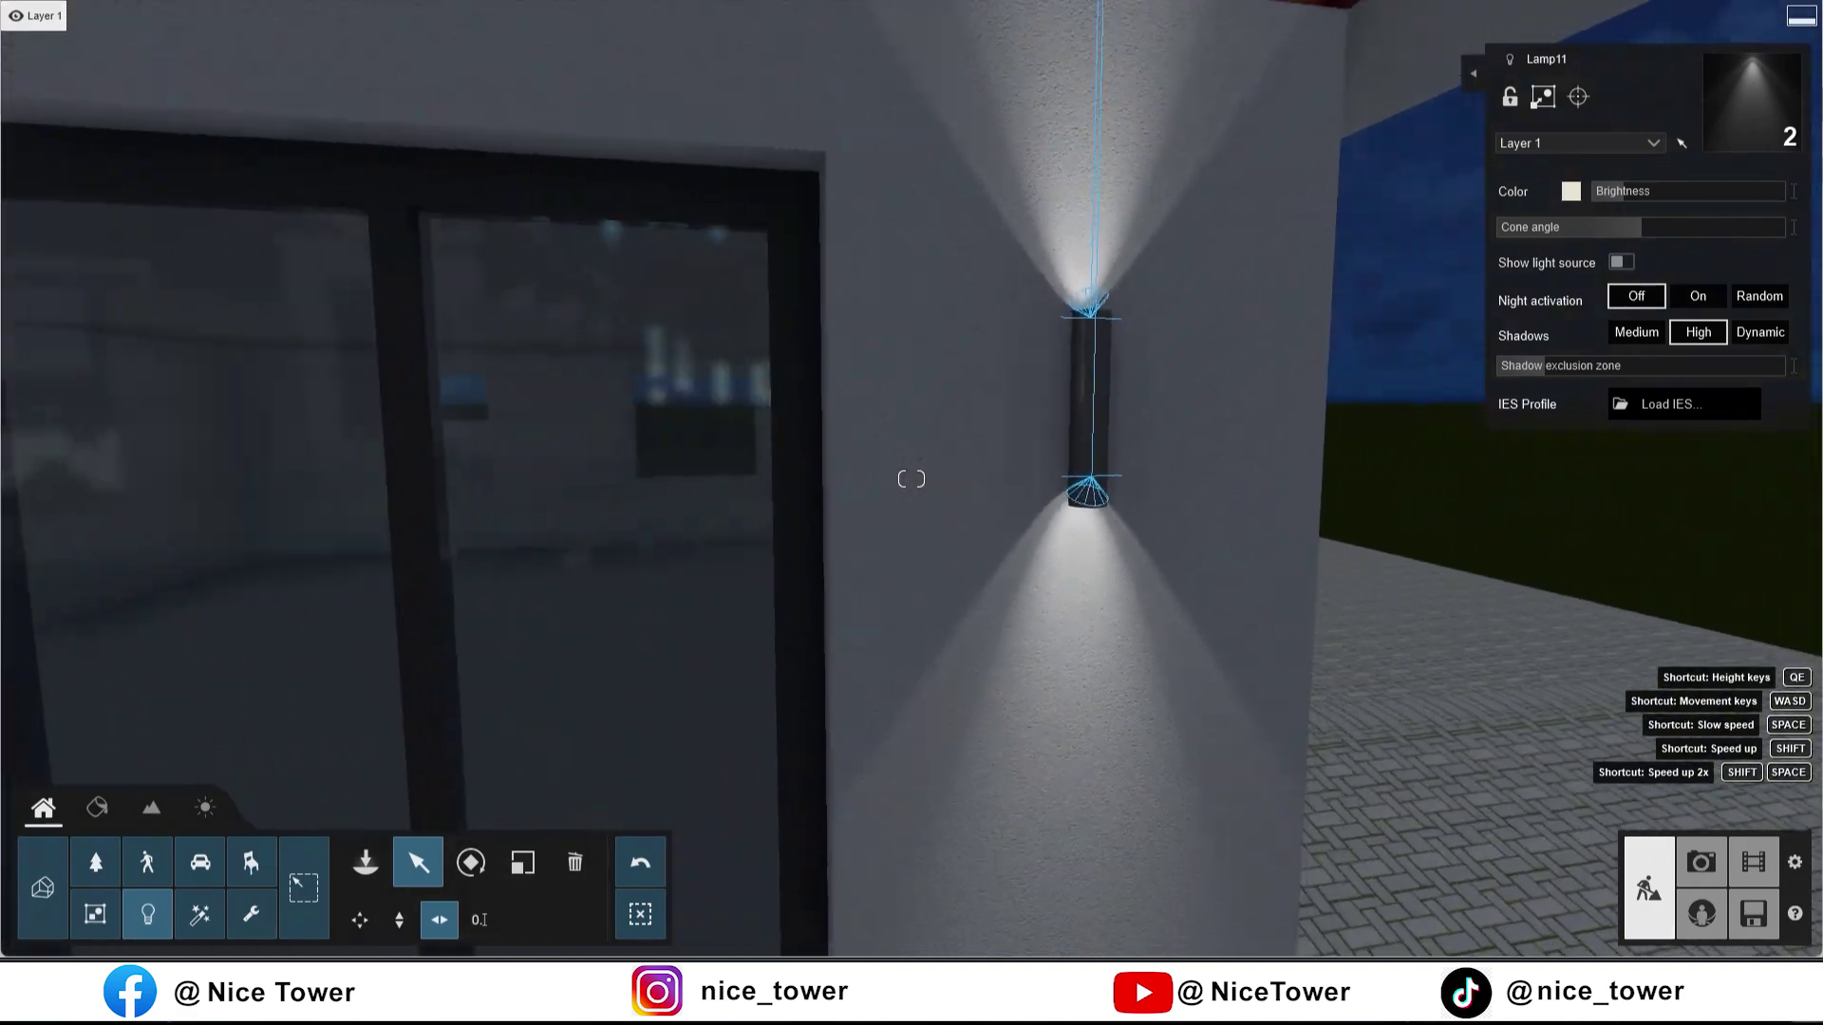
pyautogui.press('w')
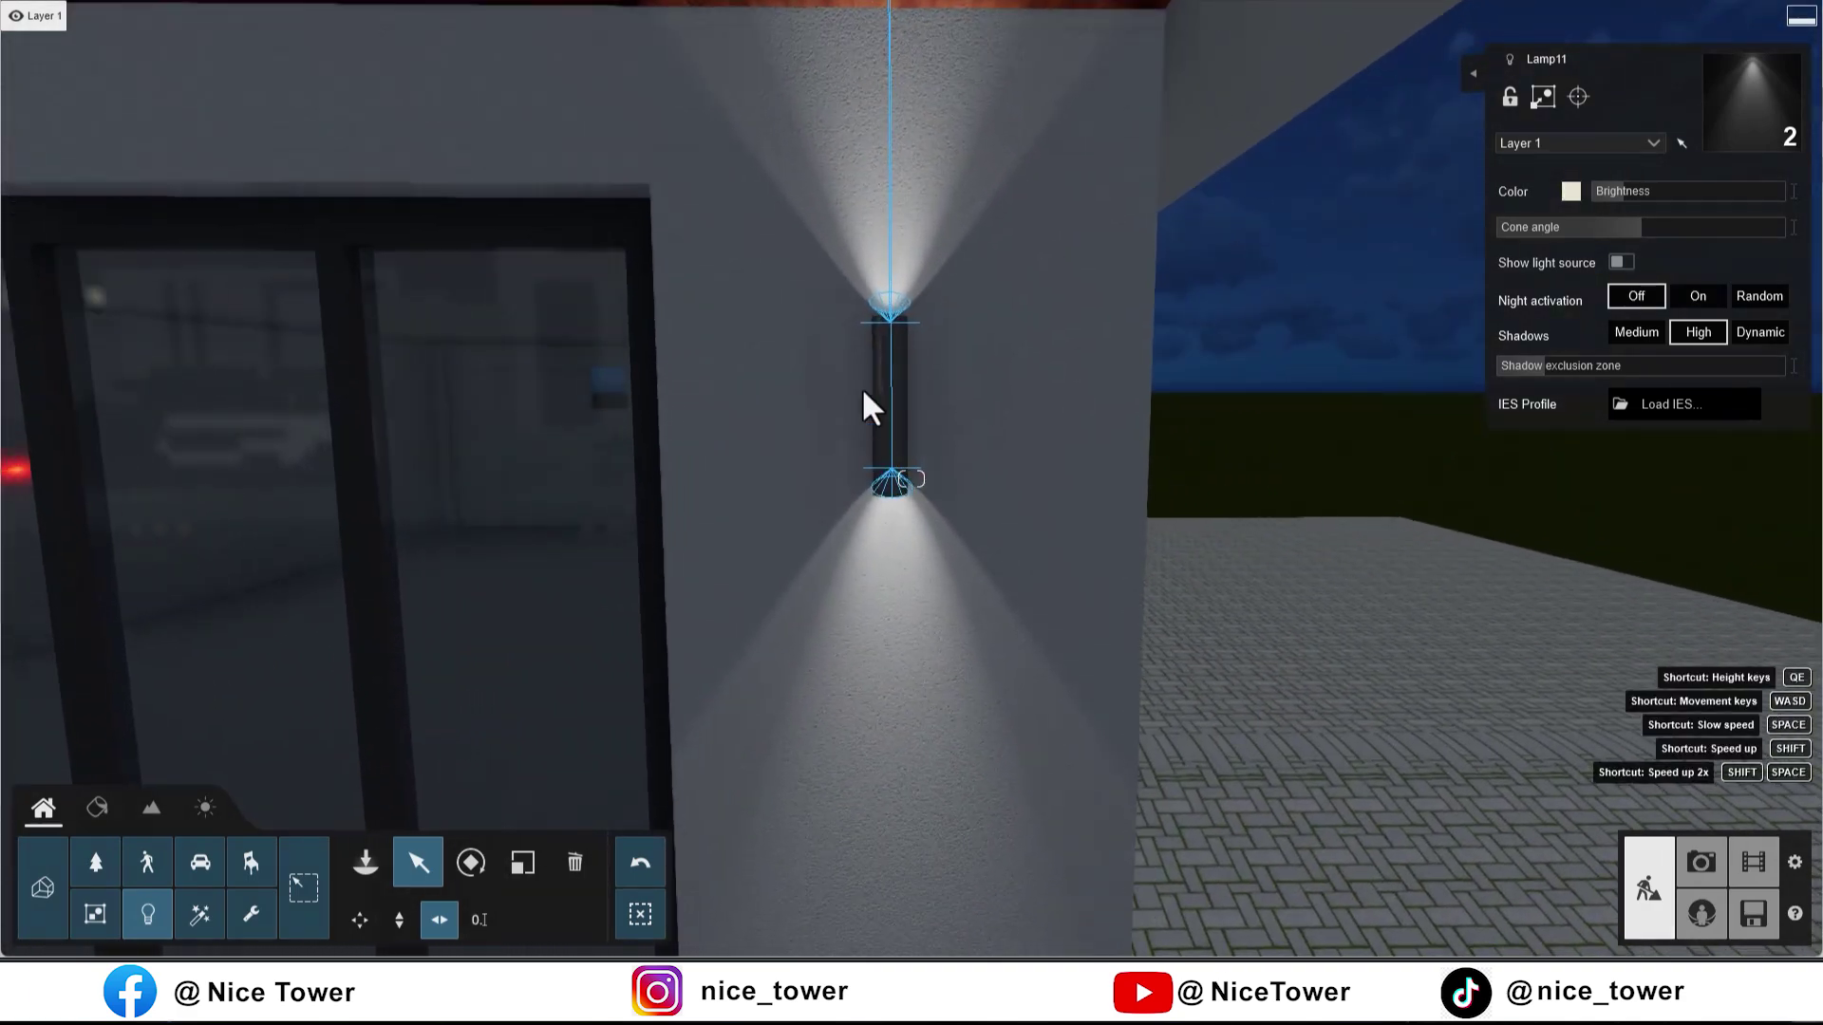
pyautogui.press('s')
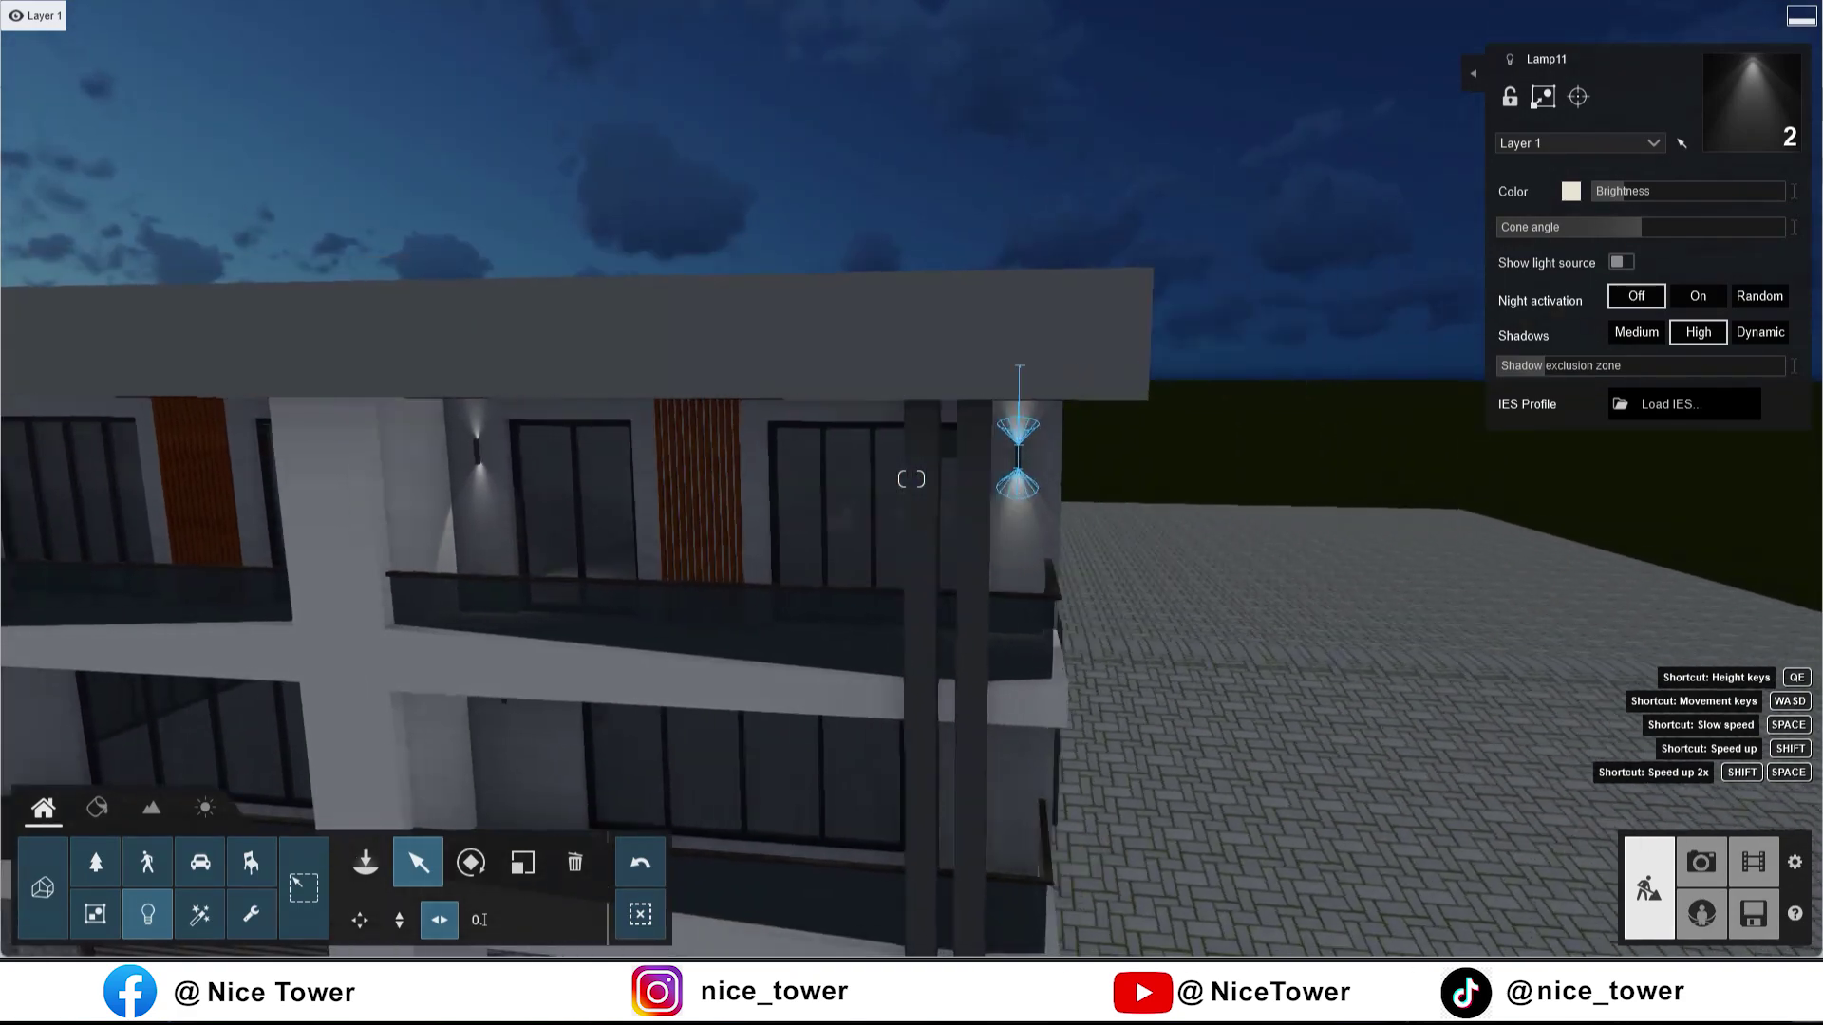
pyautogui.click(446, 452)
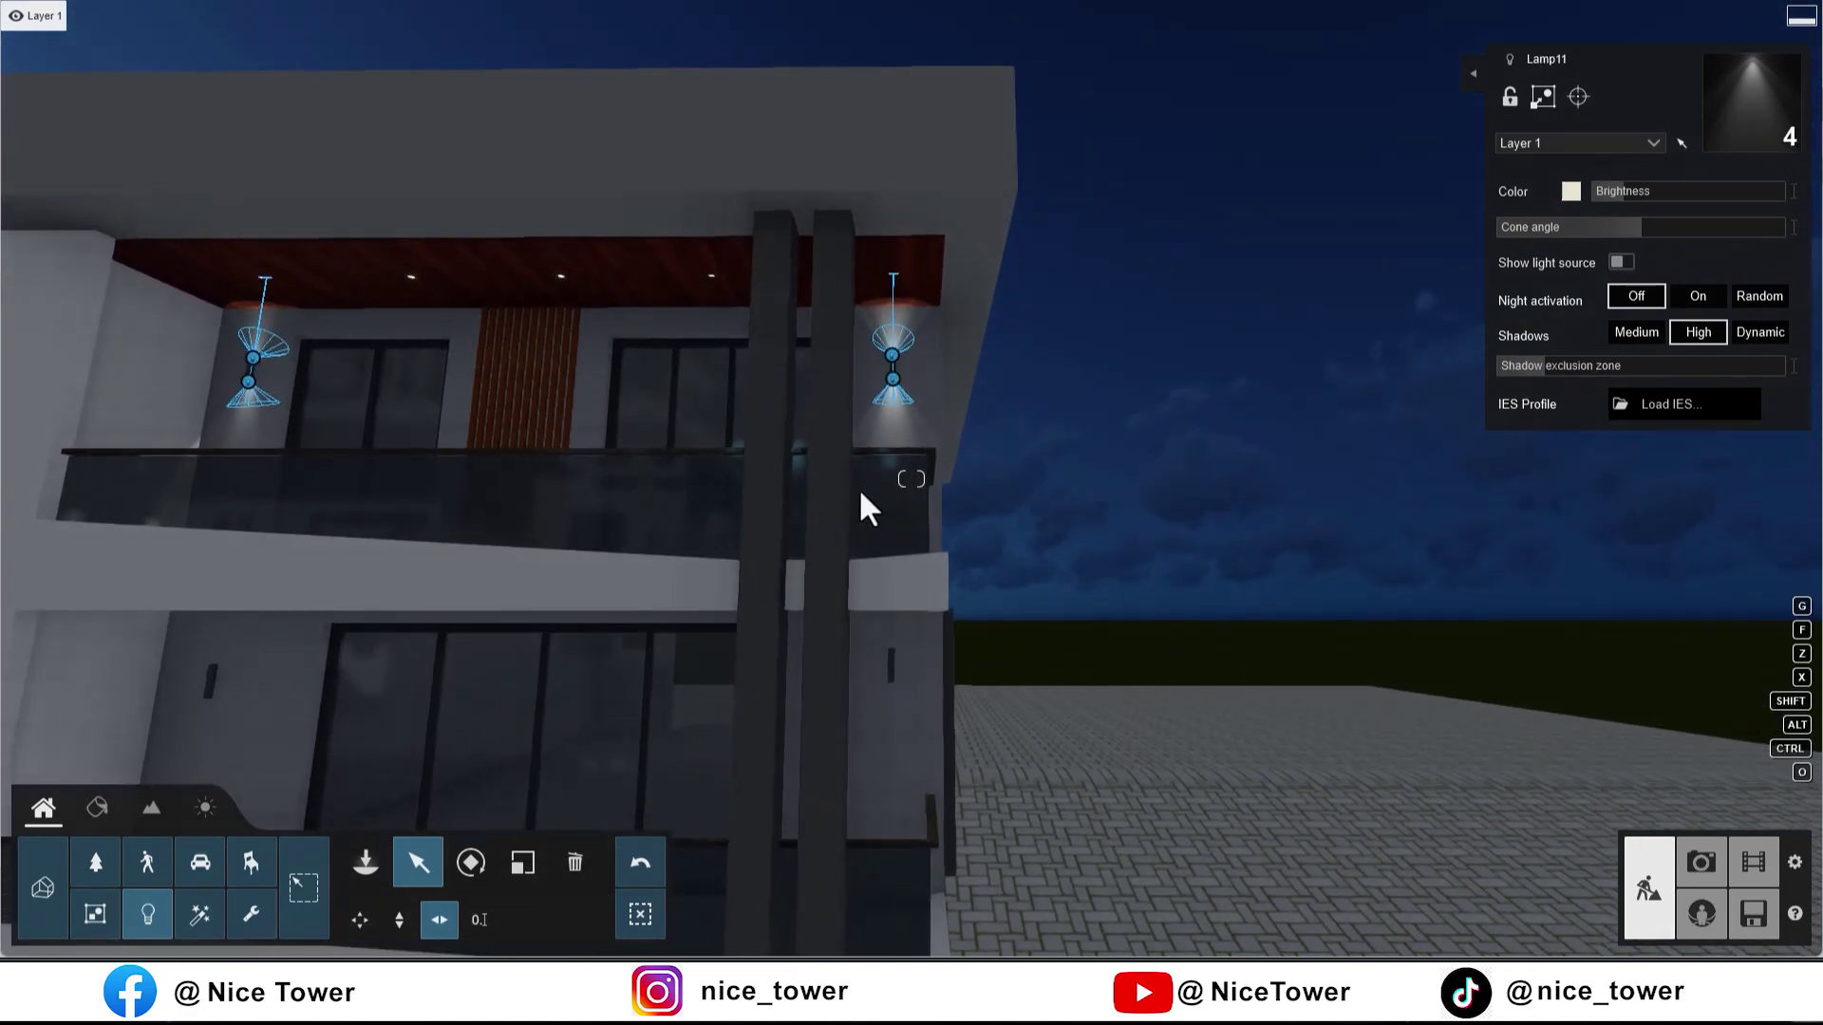
pyautogui.press('h')
pyautogui.moveTo(892, 379); pyautogui.dragTo(909, 578)
# Step: Align the copied lamp's two light points onto the lamp body
pyautogui.press('w')
pyautogui.press('w')
pyautogui.moveTo(910, 479); pyautogui.dragTo(911, 478, button='right')
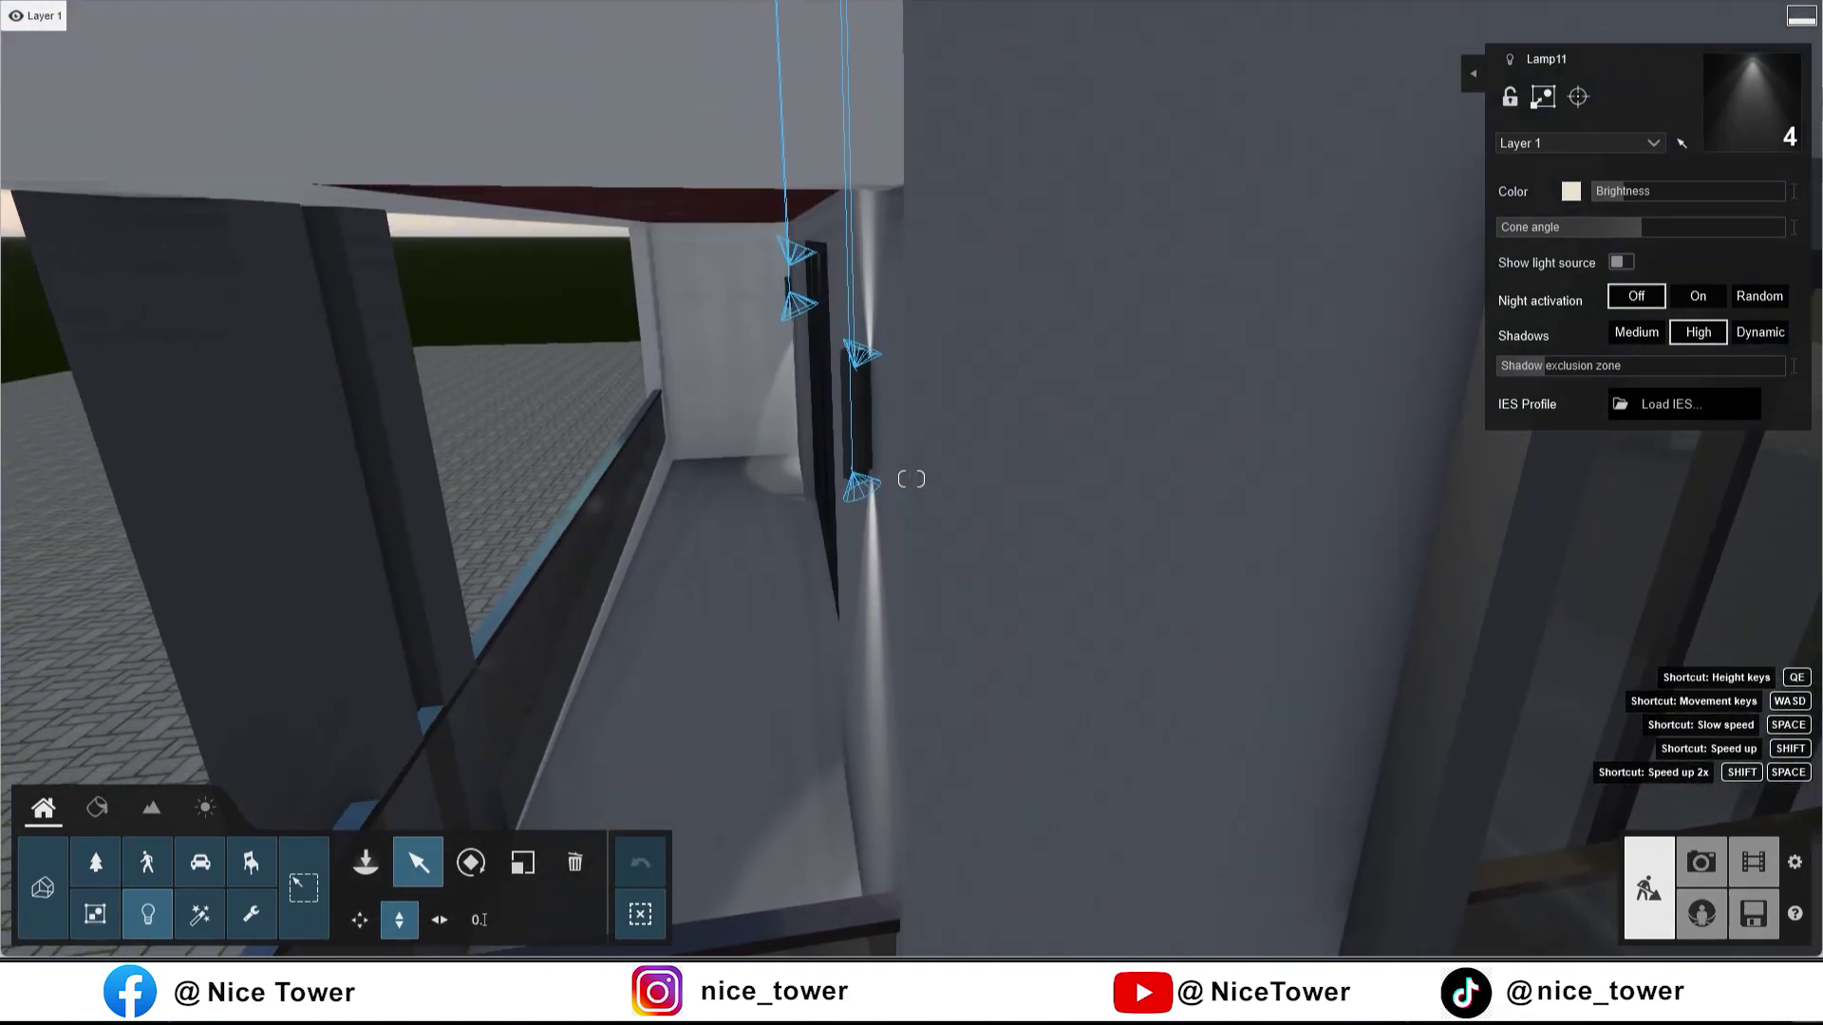
pyautogui.press('s')
pyautogui.moveTo(973, 426); pyautogui.dragTo(972, 426, button='right')
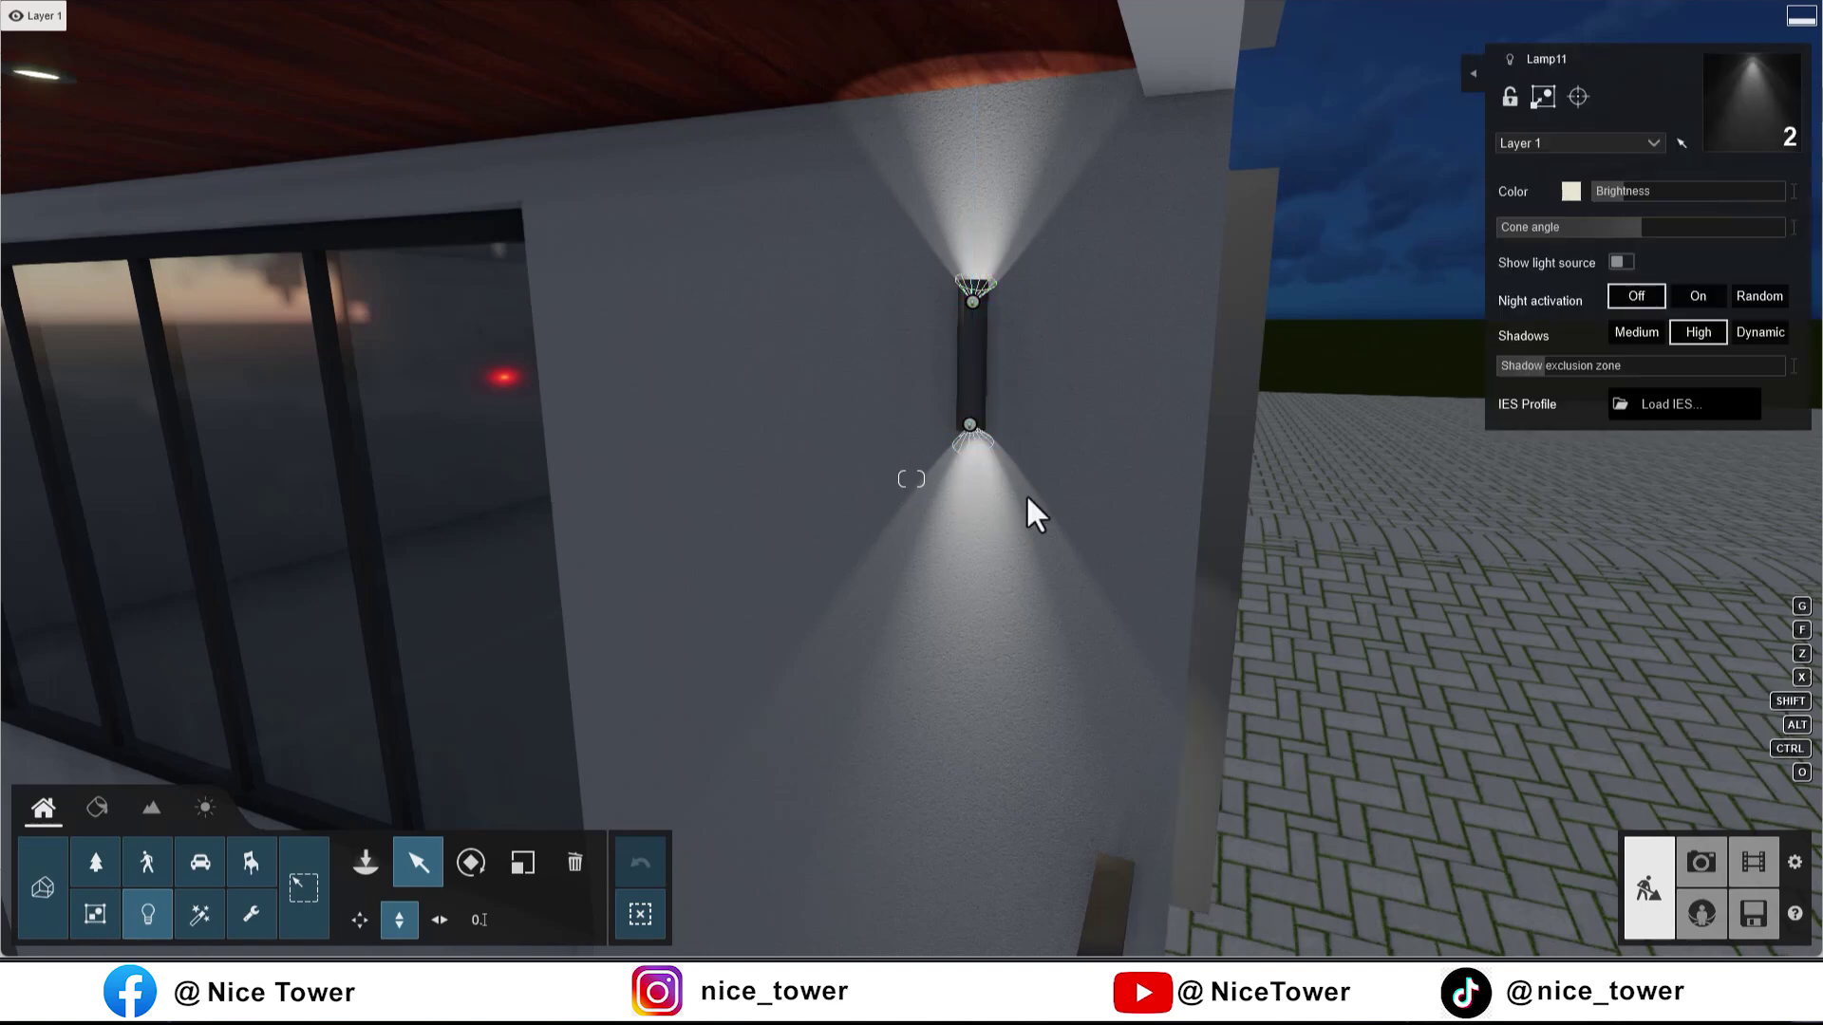
pyautogui.moveTo(1027, 513); pyautogui.dragTo(1027, 513, button='right')
pyautogui.moveTo(851, 418); pyautogui.dragTo(845, 424)
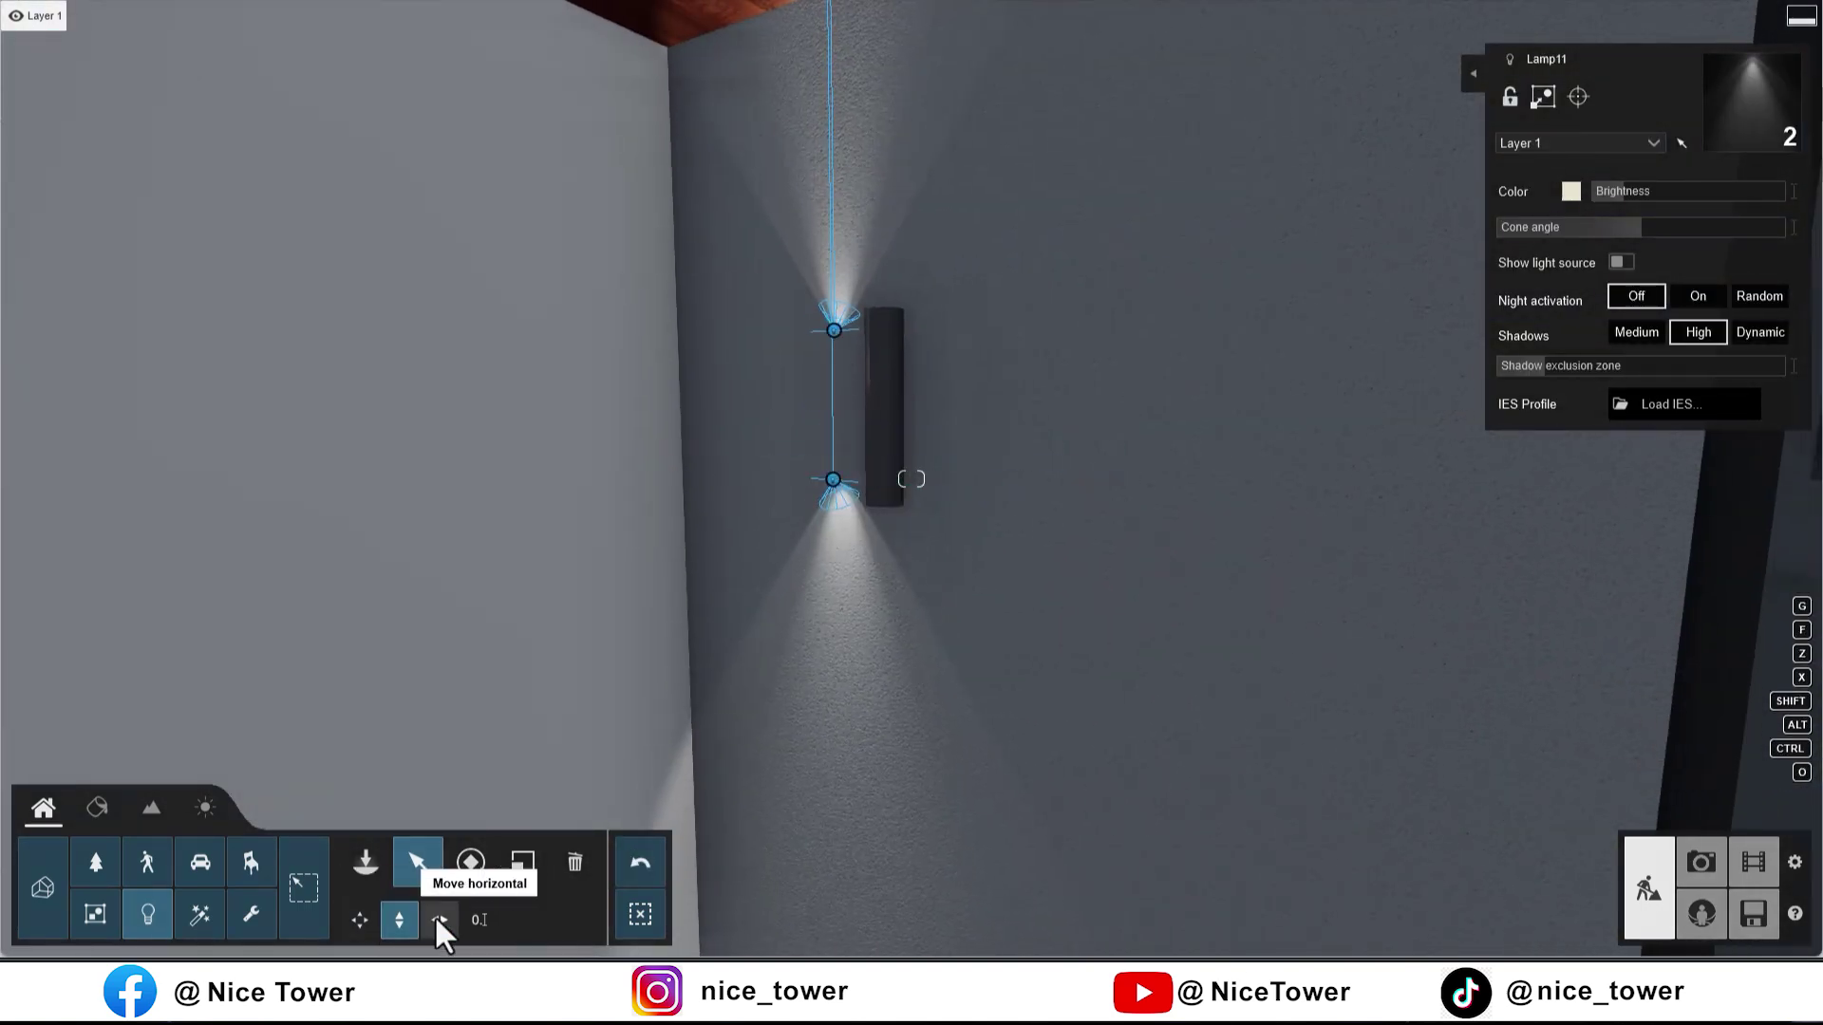
pyautogui.moveTo(834, 501); pyautogui.dragTo(879, 505)
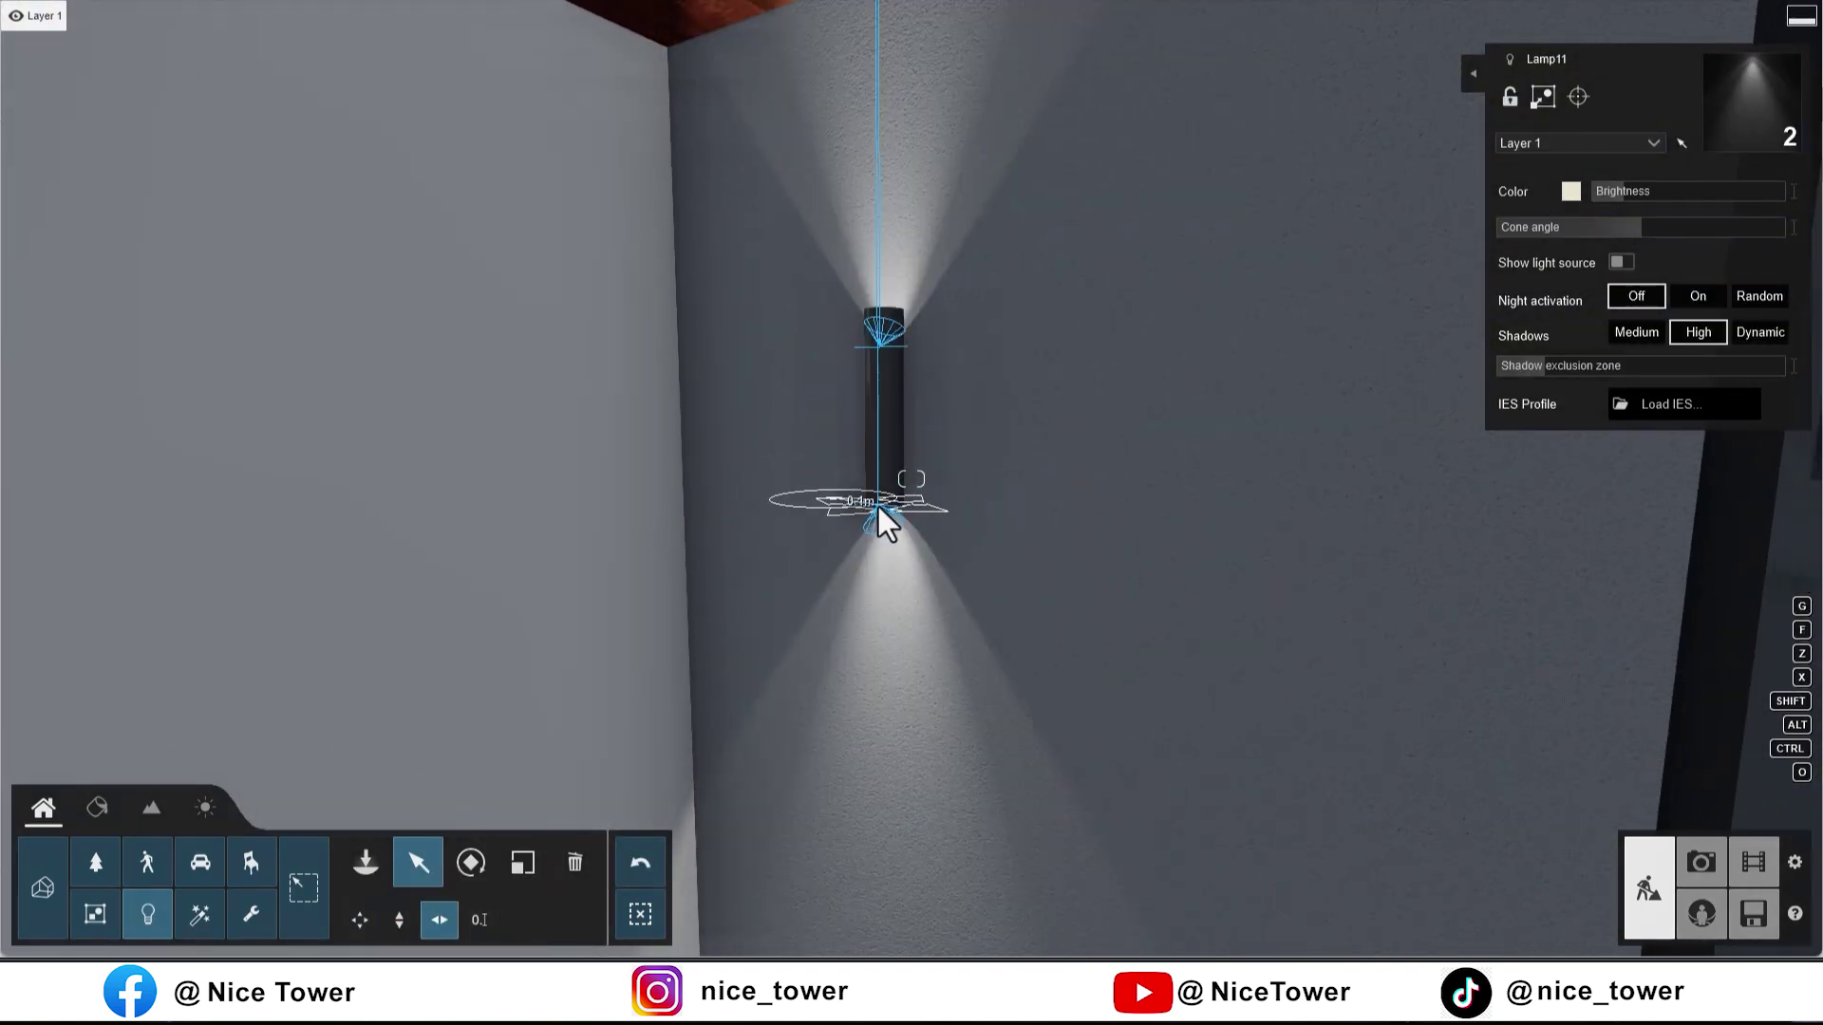
# Step: Copy the lamps down onto the stone wall beside the garage doors
pyautogui.moveTo(876, 506); pyautogui.dragTo(912, 478, button='right')
pyautogui.press('s')
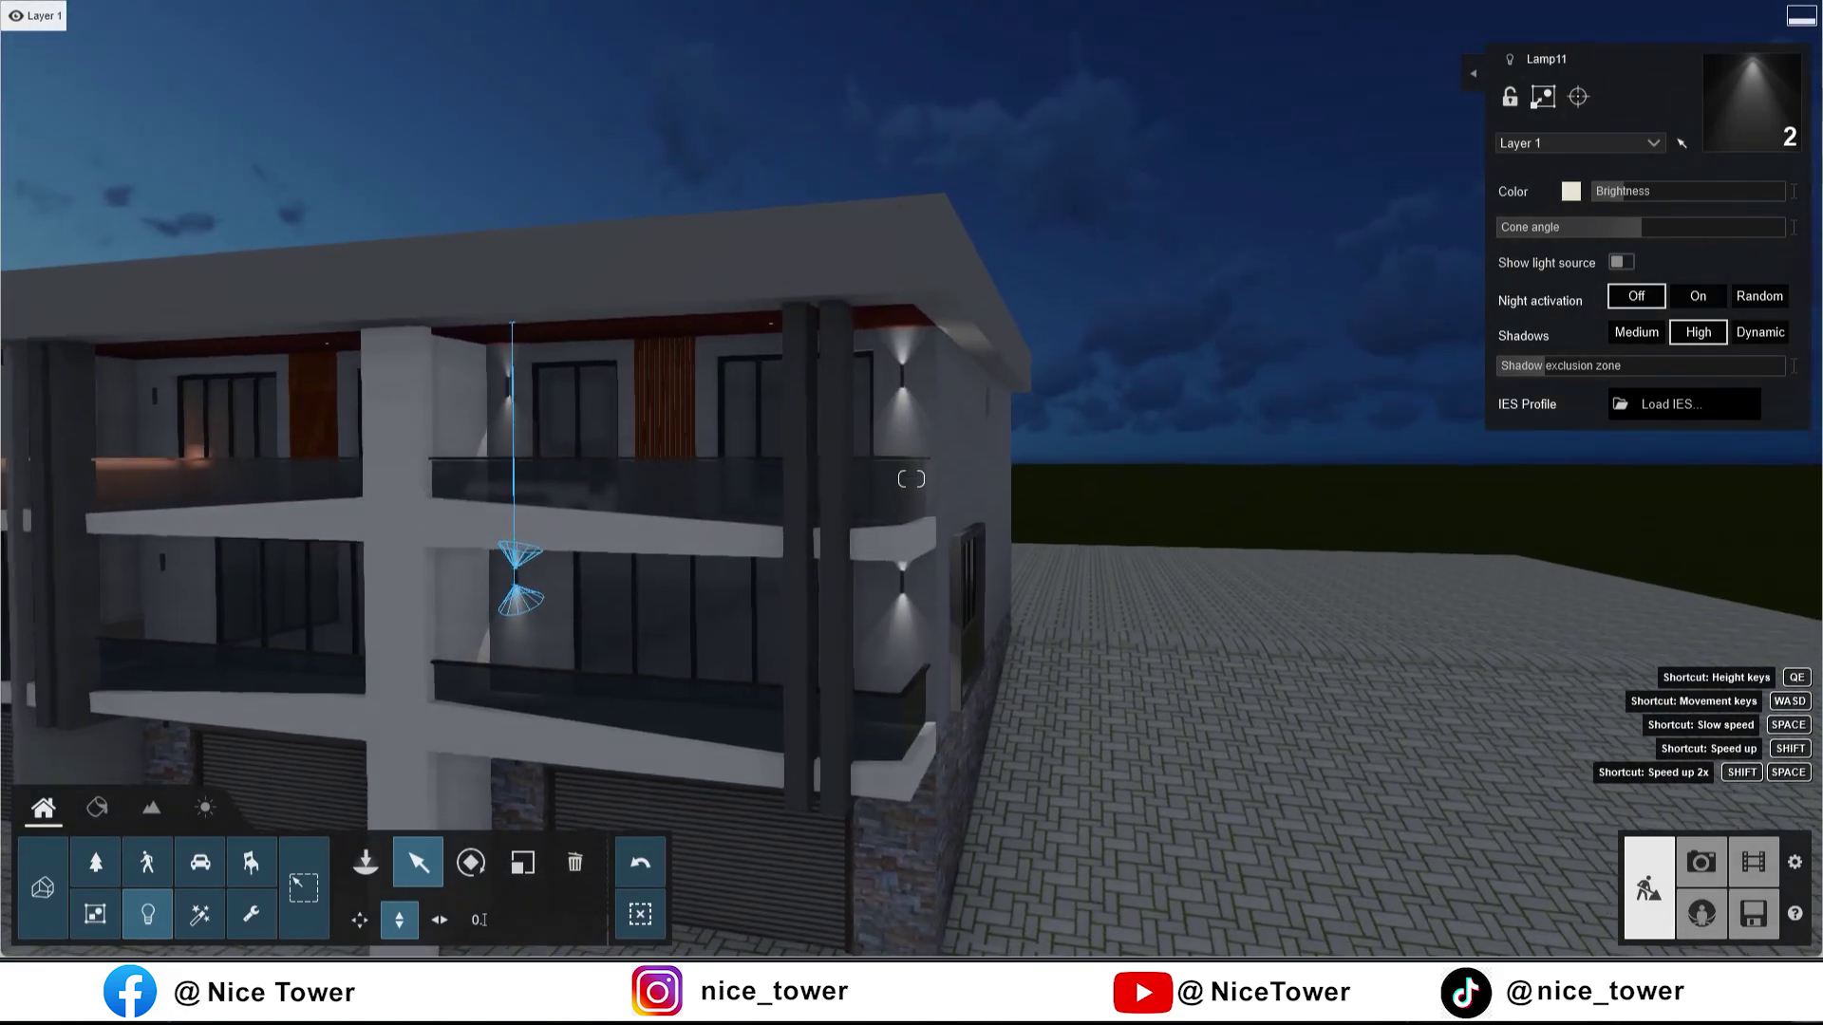
pyautogui.moveTo(911, 479)
pyautogui.mouseDown(button='right')
pyautogui.moveTo(907, 589)
pyautogui.moveTo(911, 404)
pyautogui.mouseUp(button='right')
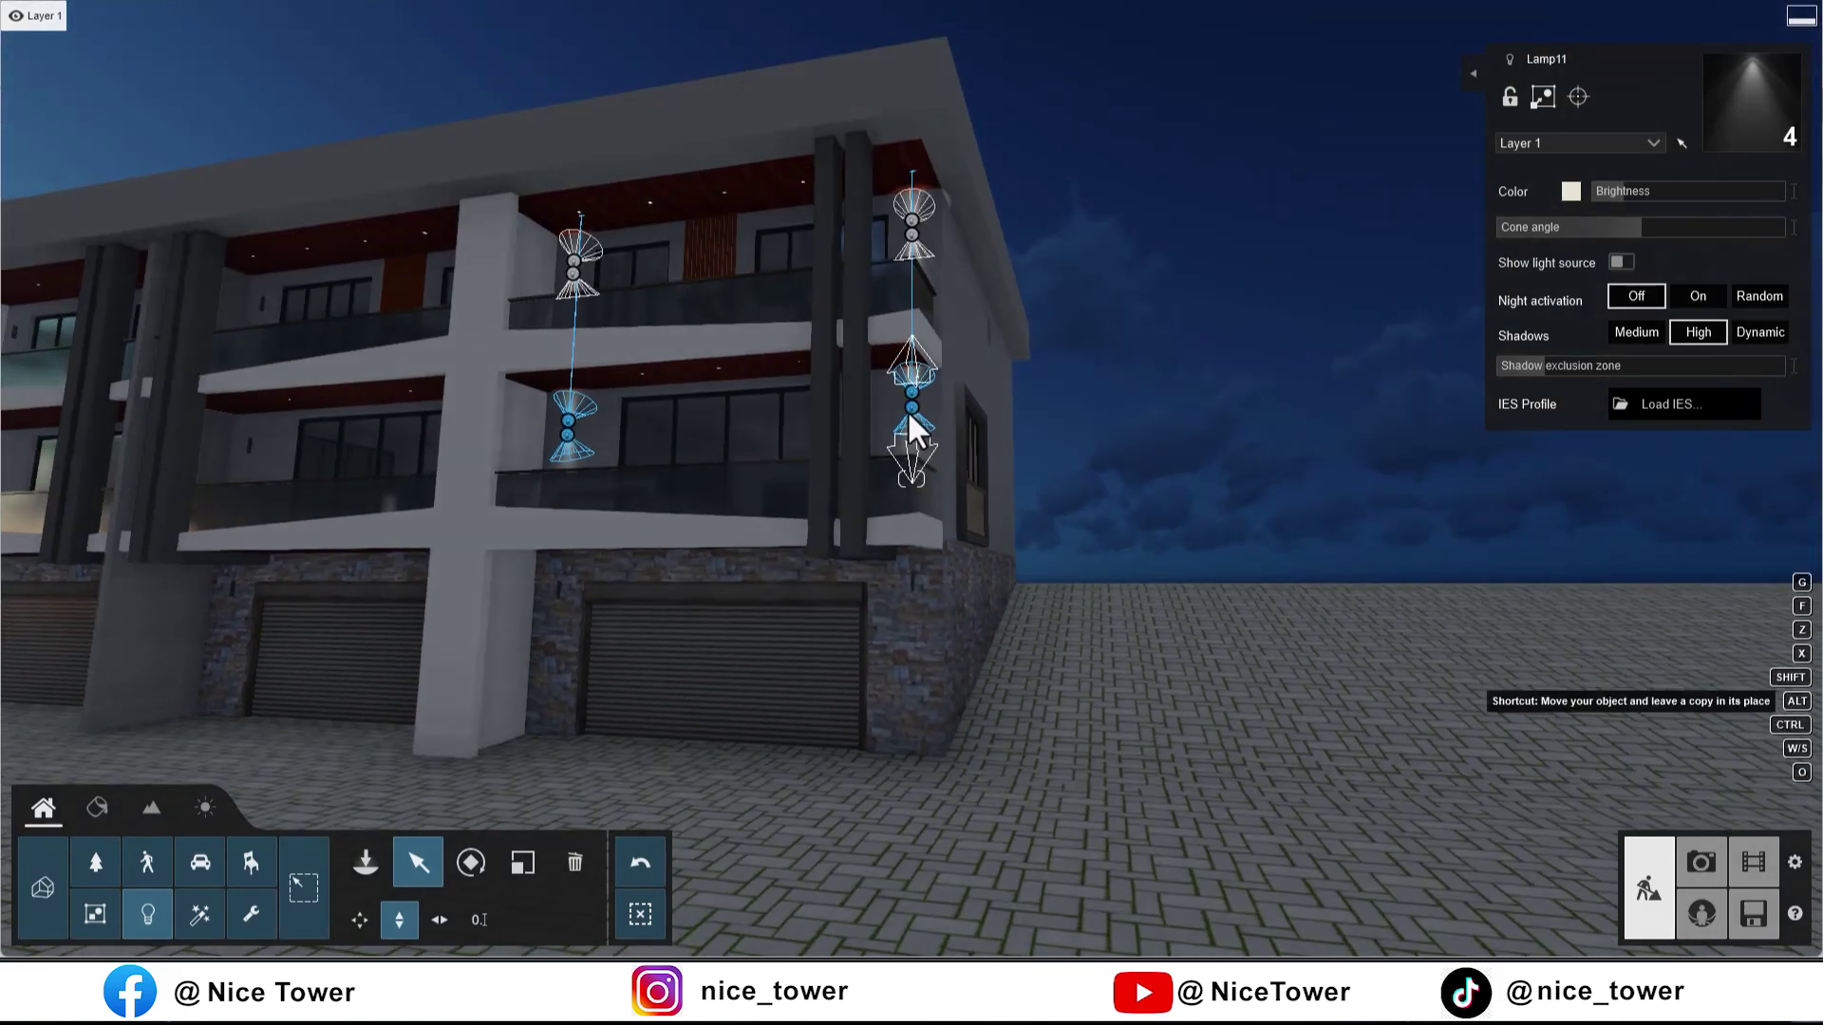
pyautogui.keyDown('alt'); pyautogui.moveTo(911, 405); pyautogui.dragTo(898, 577); pyautogui.keyUp('alt')
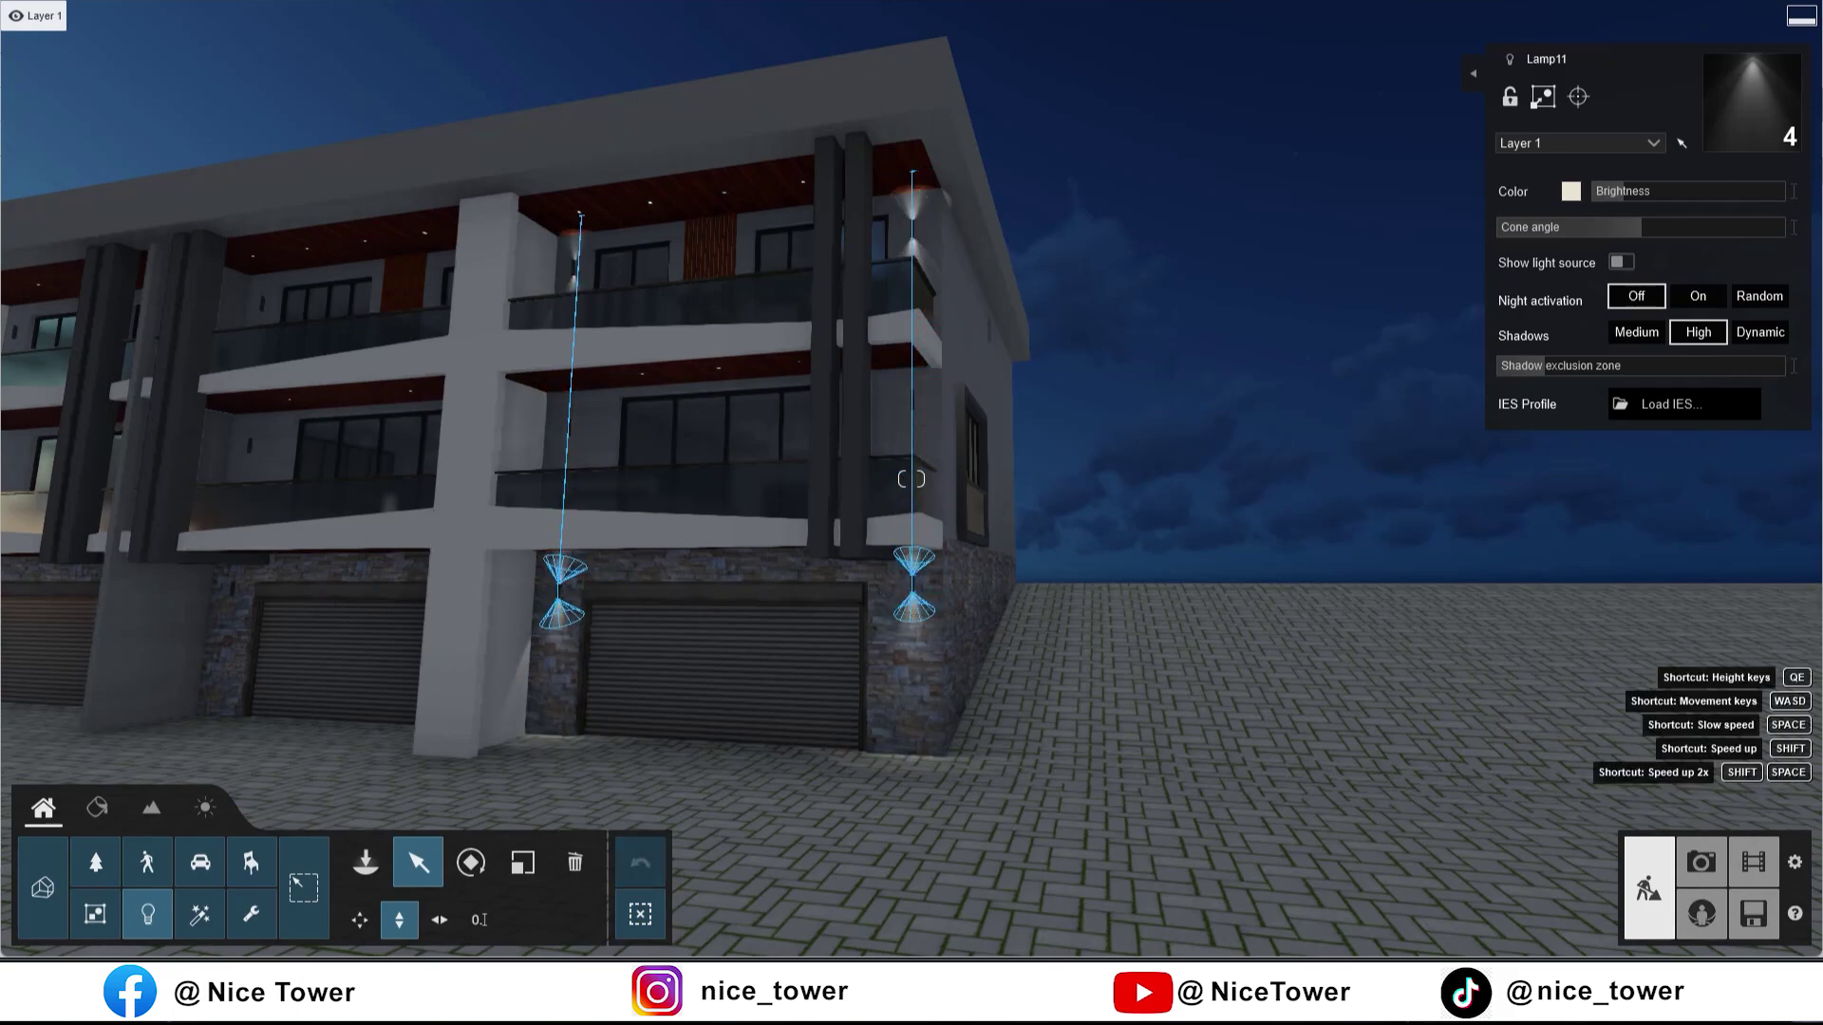
pyautogui.moveTo(898, 577); pyautogui.dragTo(911, 478, button='right')
pyautogui.press('w')
pyautogui.press('s')
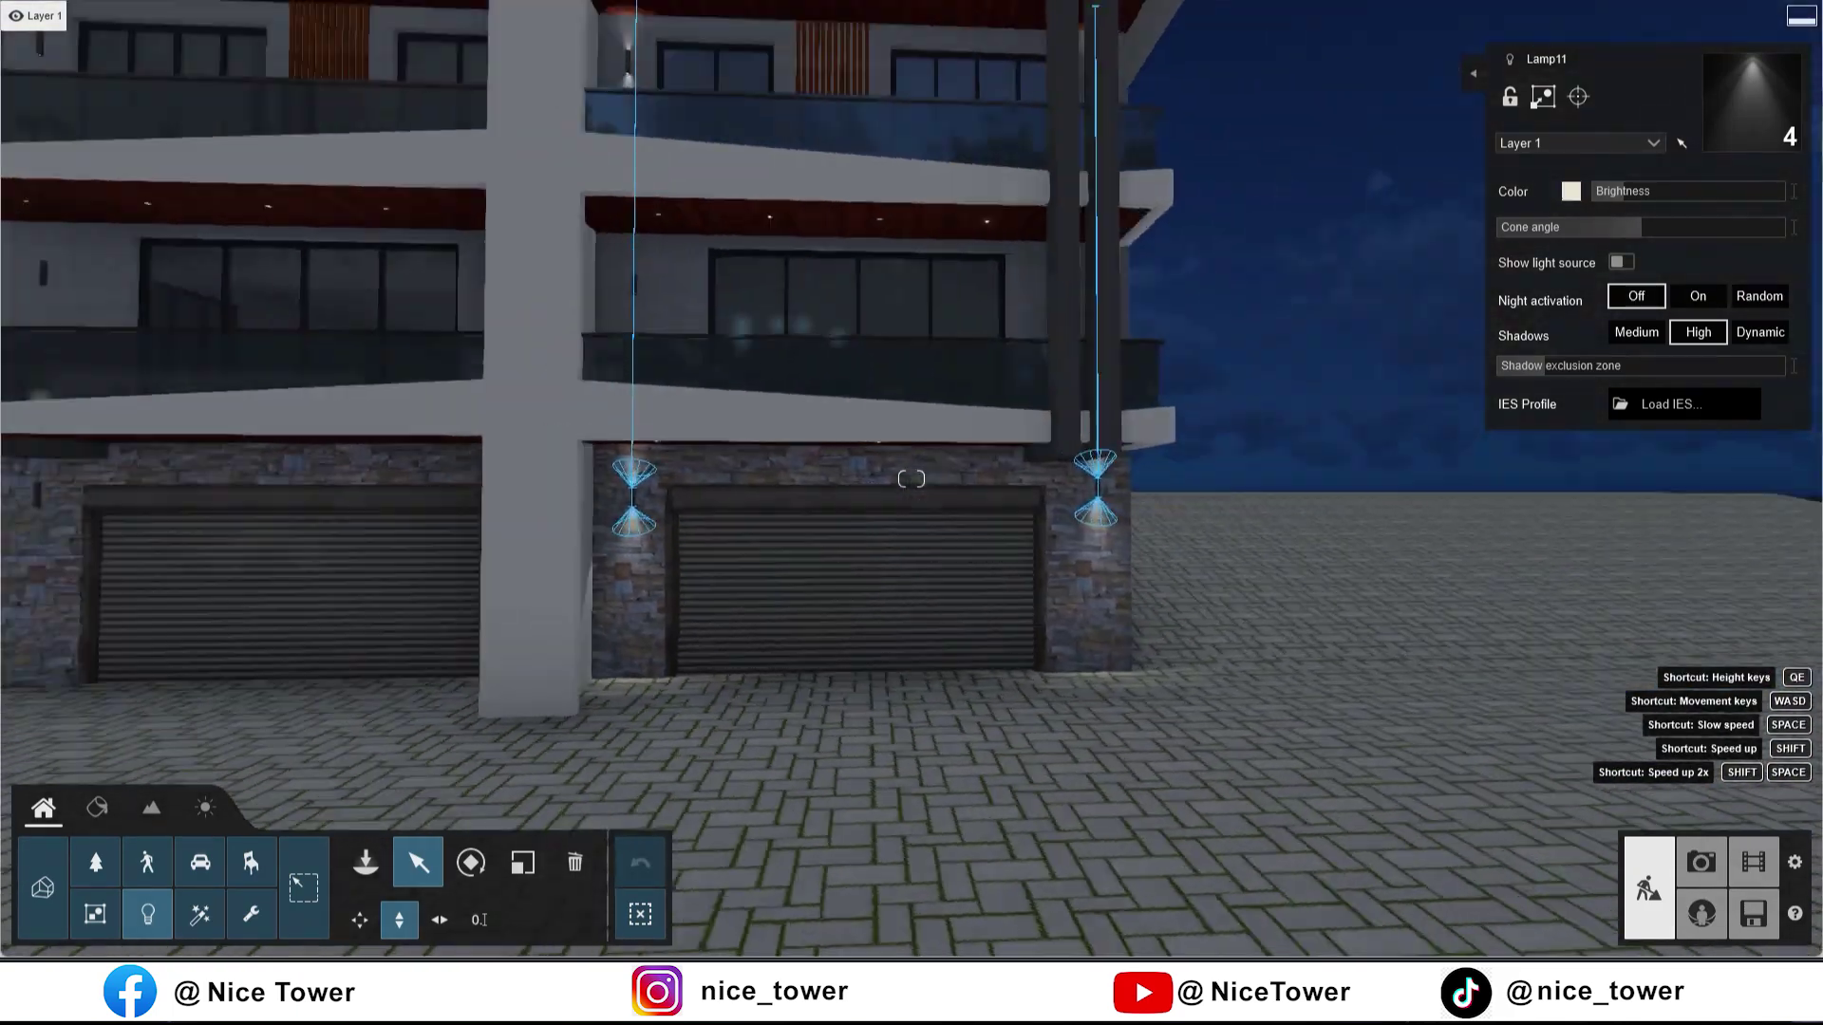
pyautogui.moveTo(912, 479); pyautogui.dragTo(911, 479, button='right')
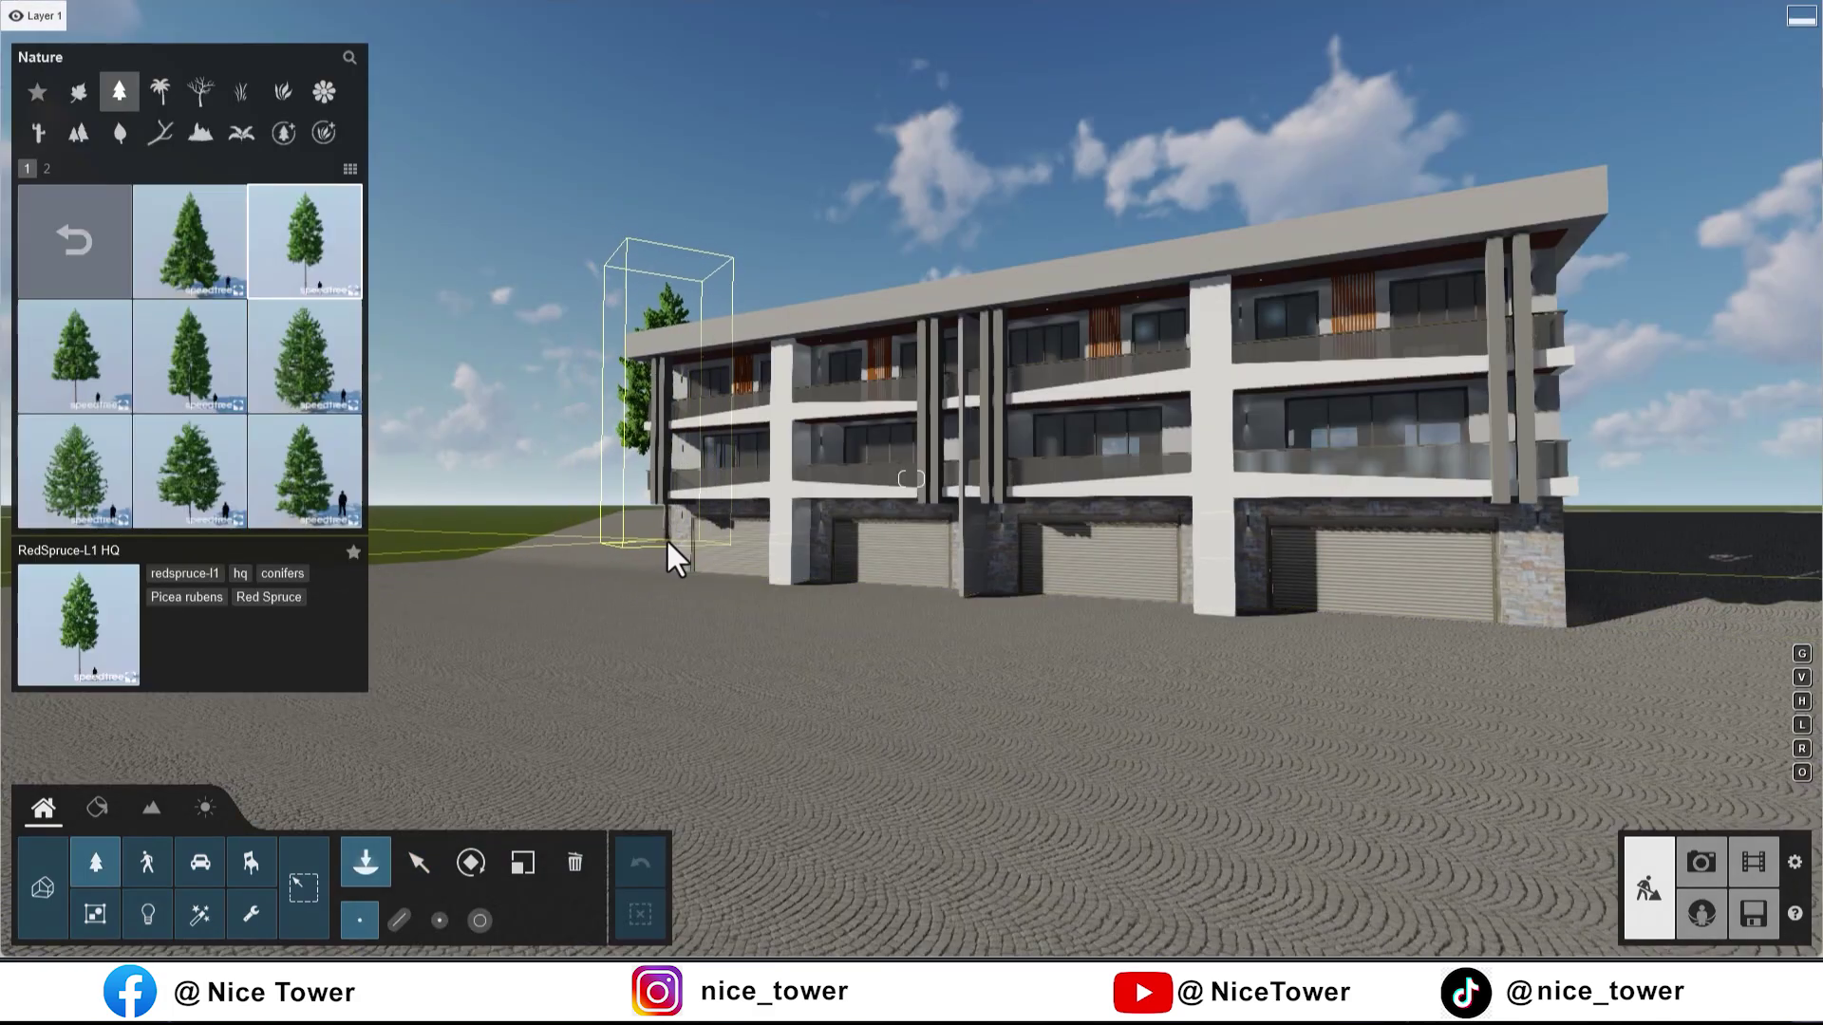
# Step: Place a red spruce beside the building and enlarge it slightly
pyautogui.click(668, 537)
pyautogui.moveTo(739, 885); pyautogui.dragTo(748, 883)
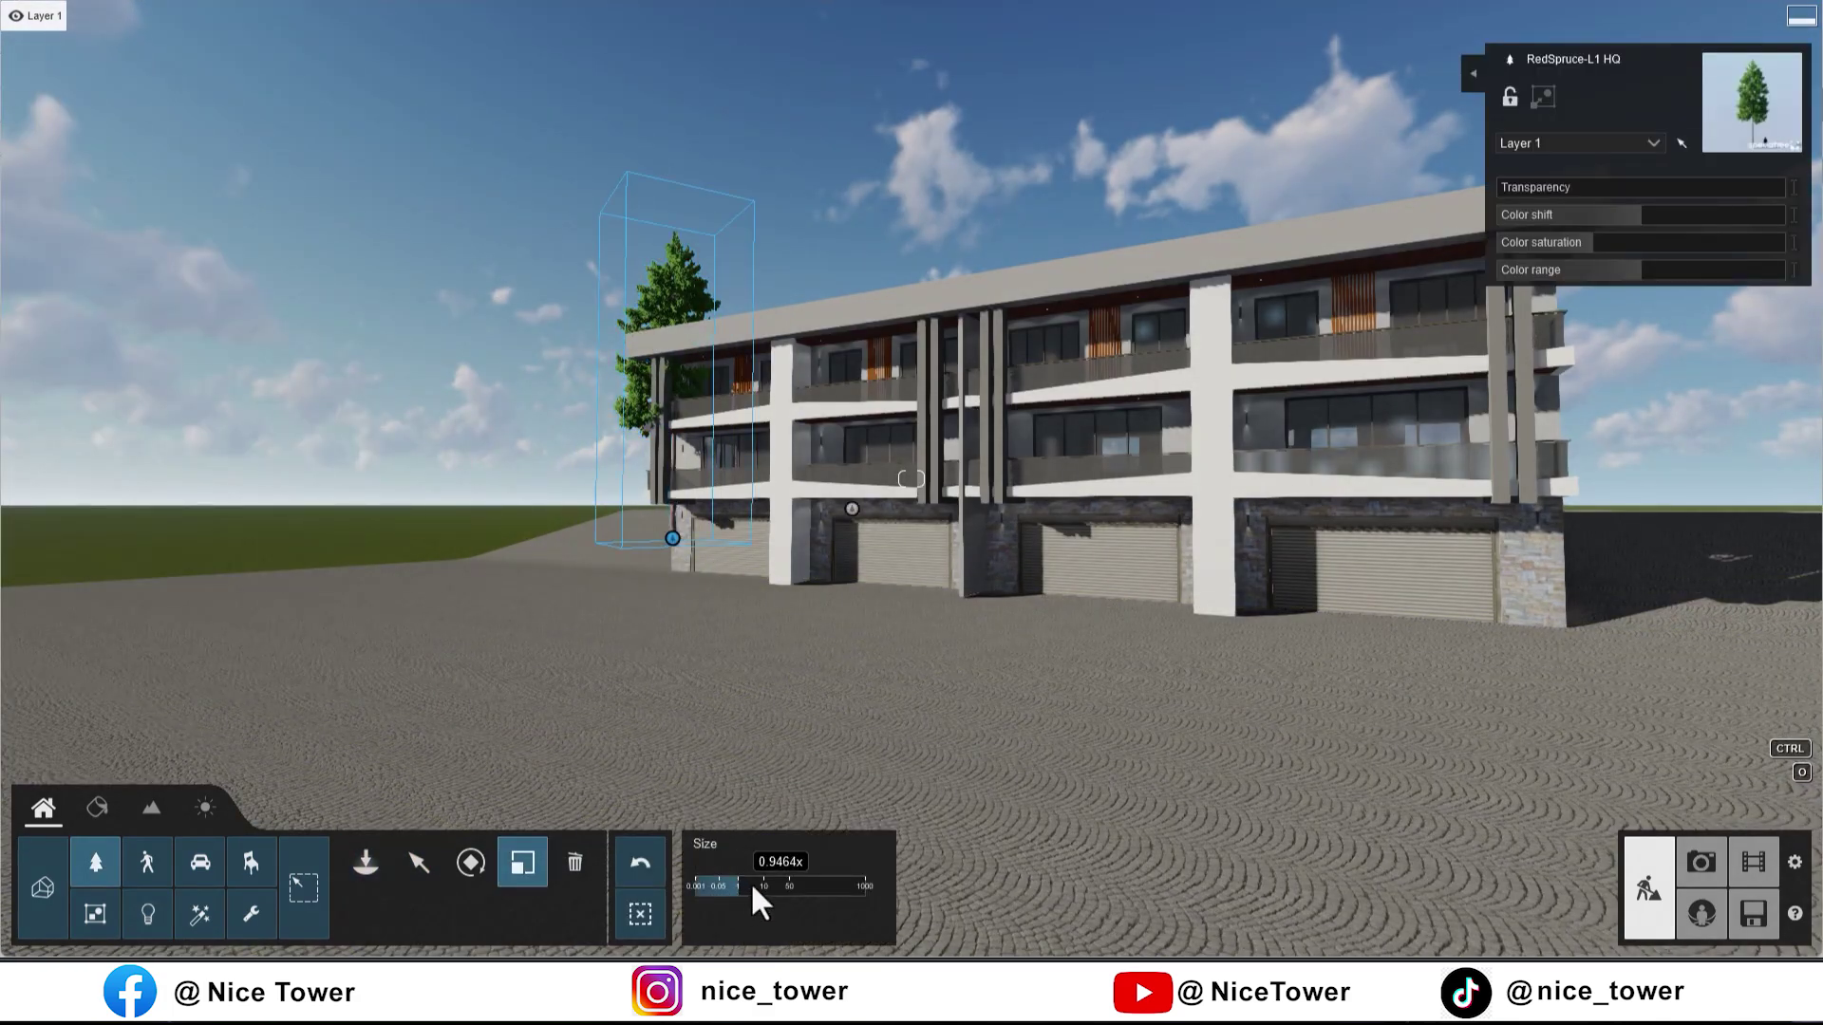
pyautogui.click(418, 862)
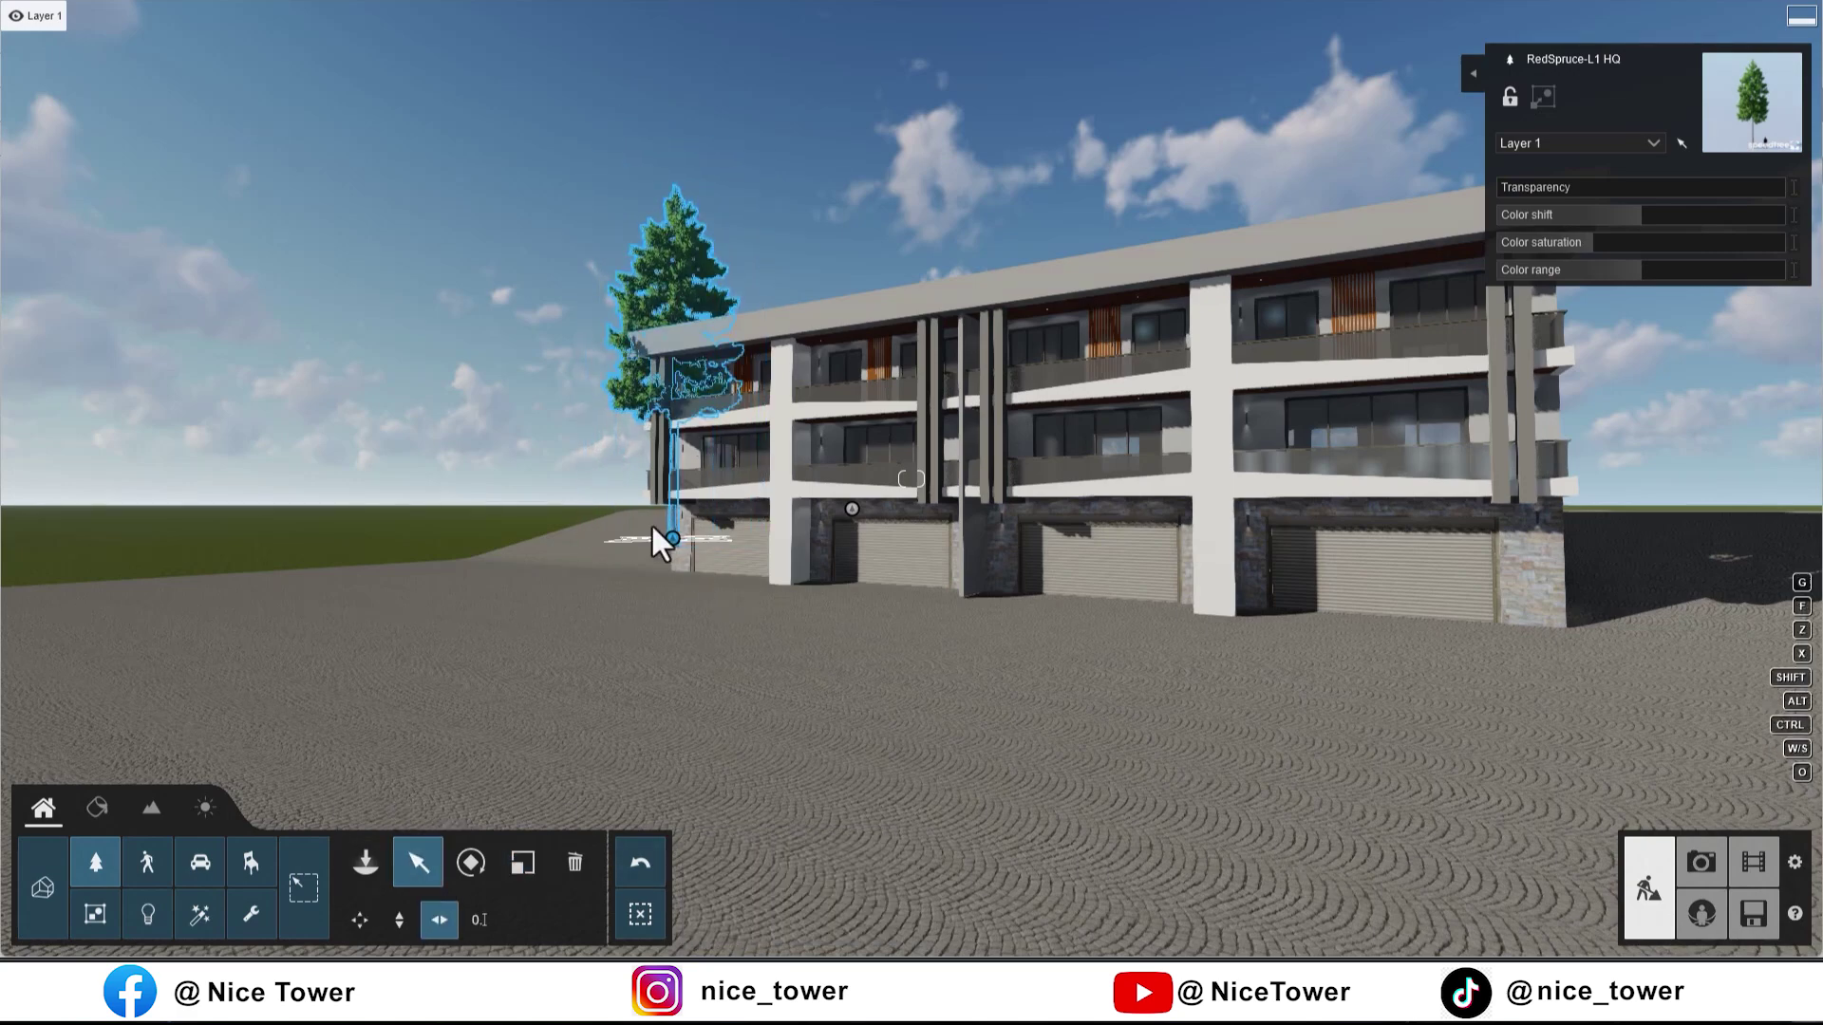
pyautogui.click(670, 538)
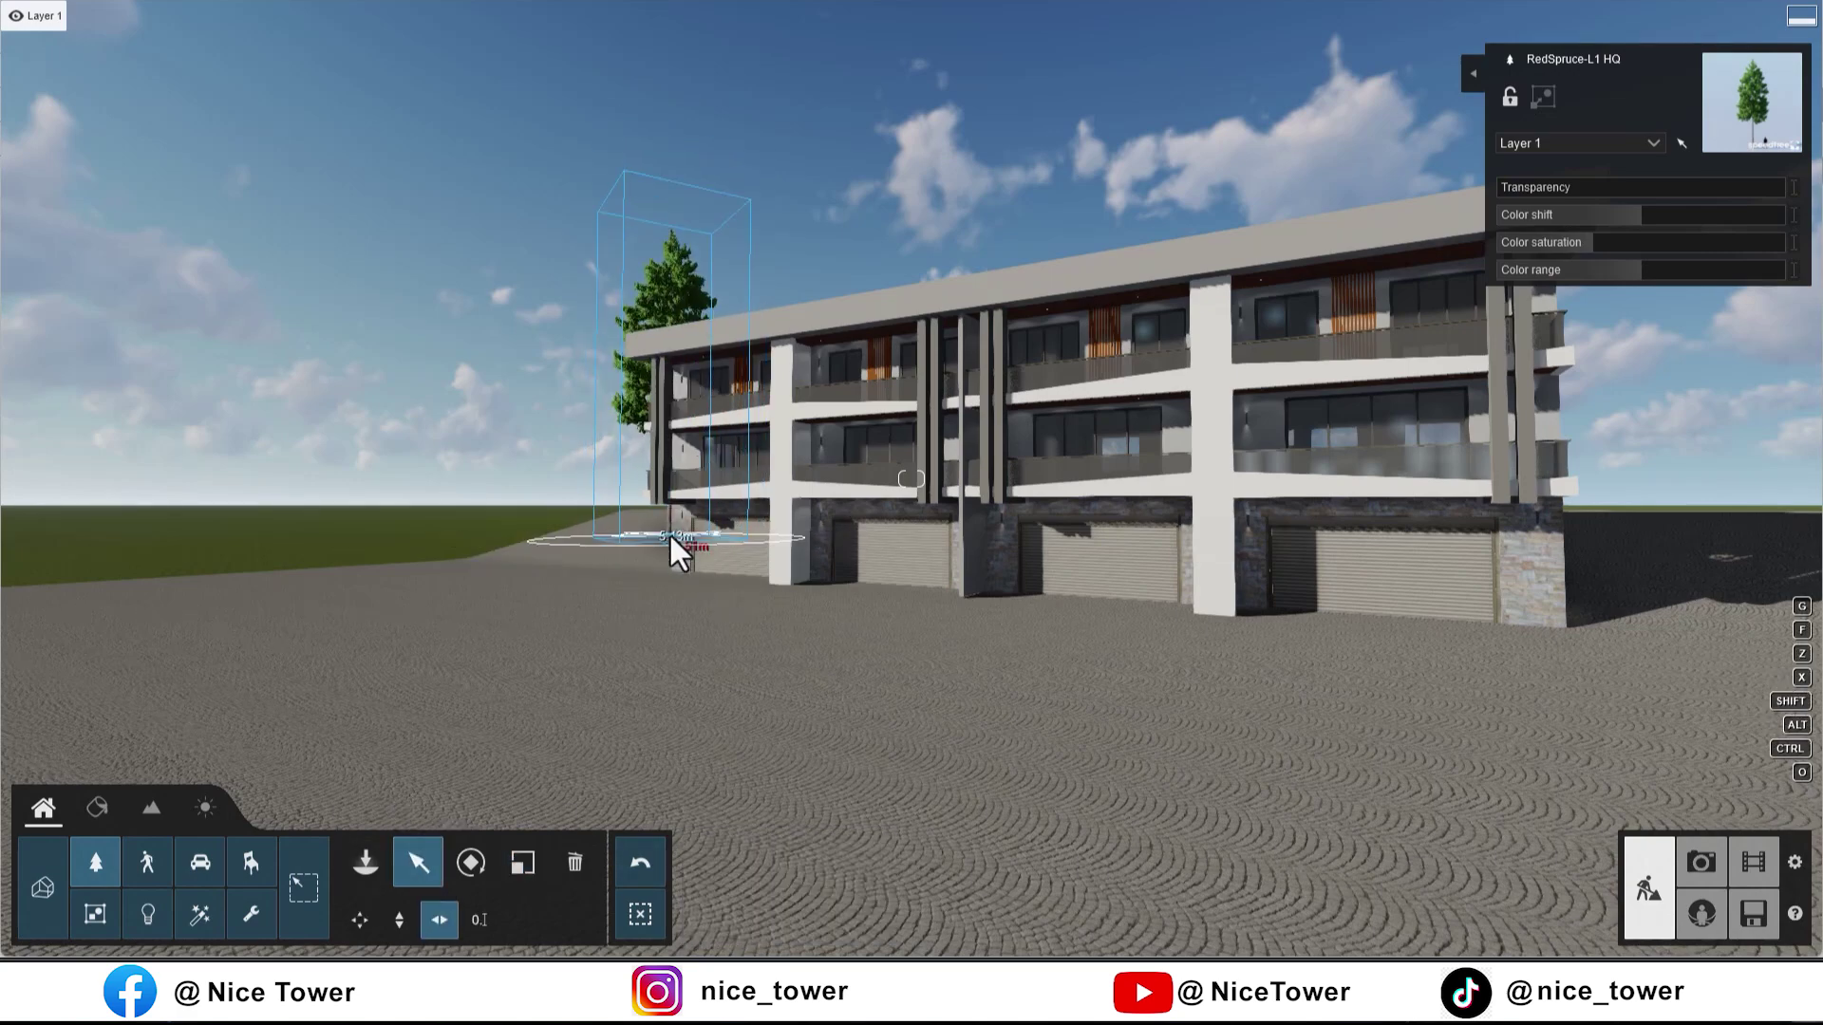
# Step: Plant a RedSpruce-M2 HQ near the building and a RedSpruce-L HQ by the right corner
pyautogui.click(365, 862)
pyautogui.click(211, 494)
pyautogui.click(578, 563)
pyautogui.moveTo(1257, 522); pyautogui.dragTo(1175, 487, button='right')
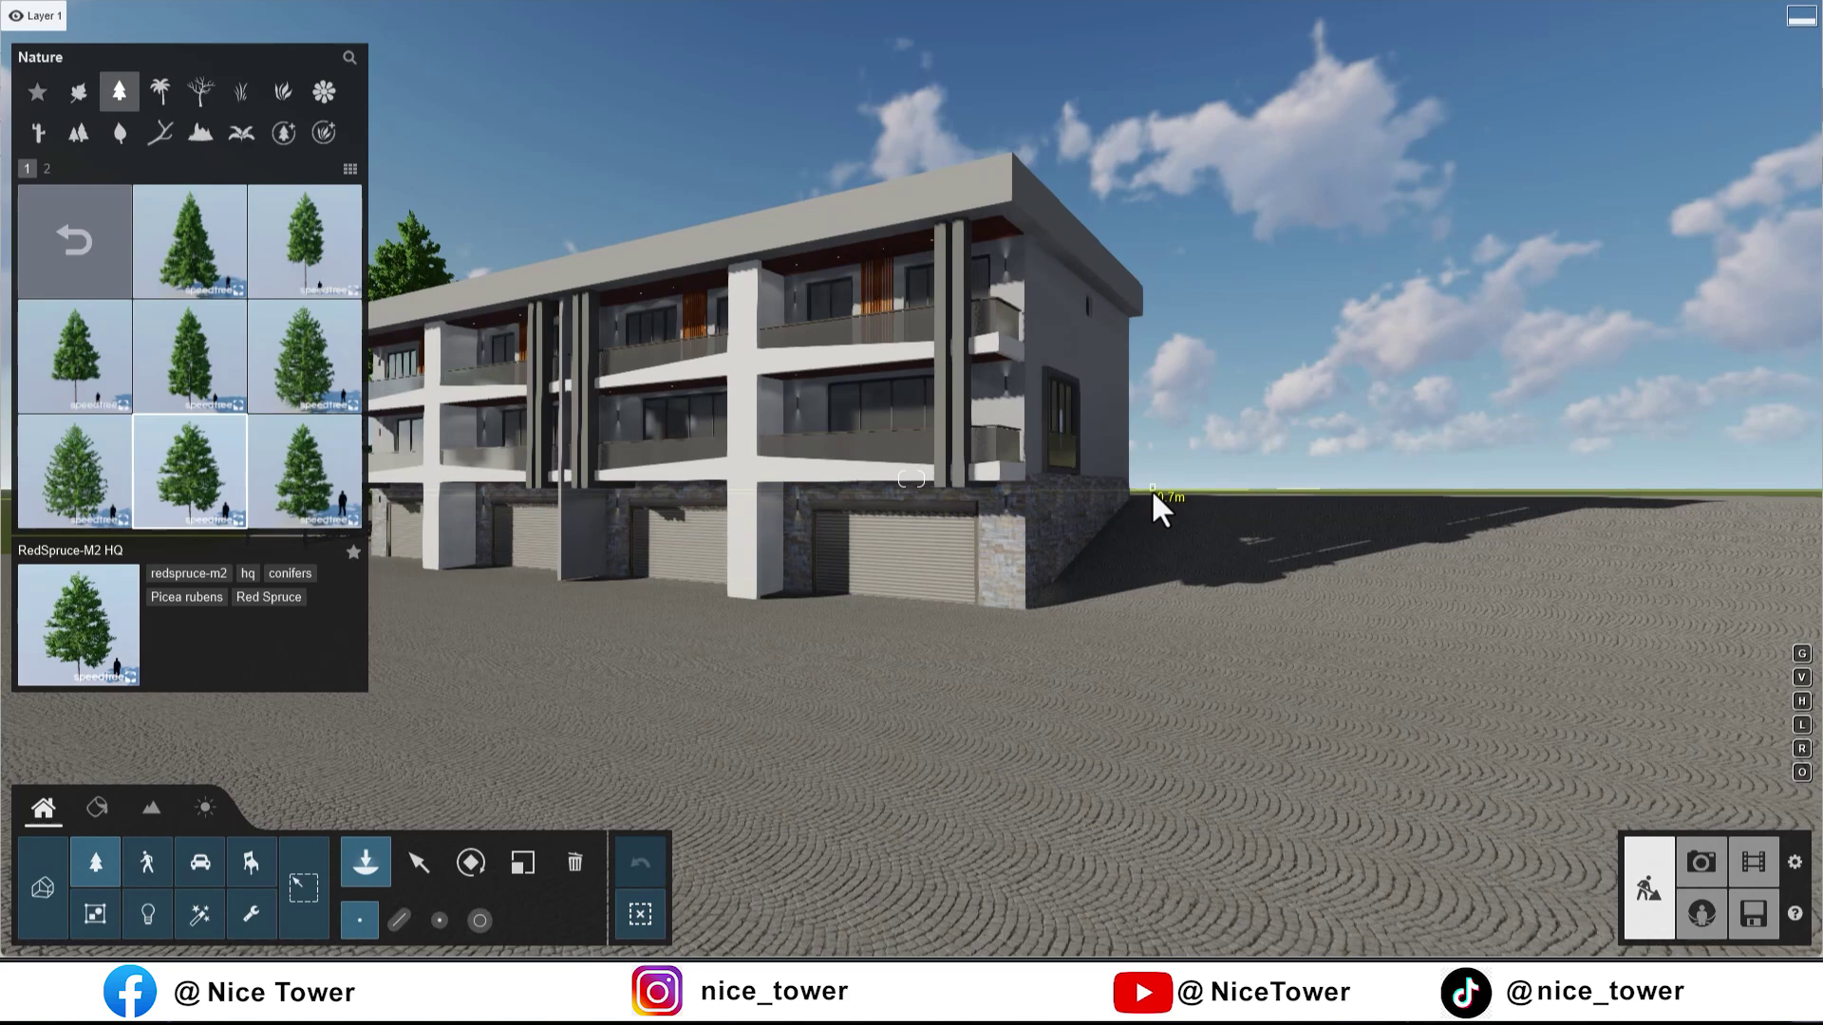
pyautogui.click(190, 276)
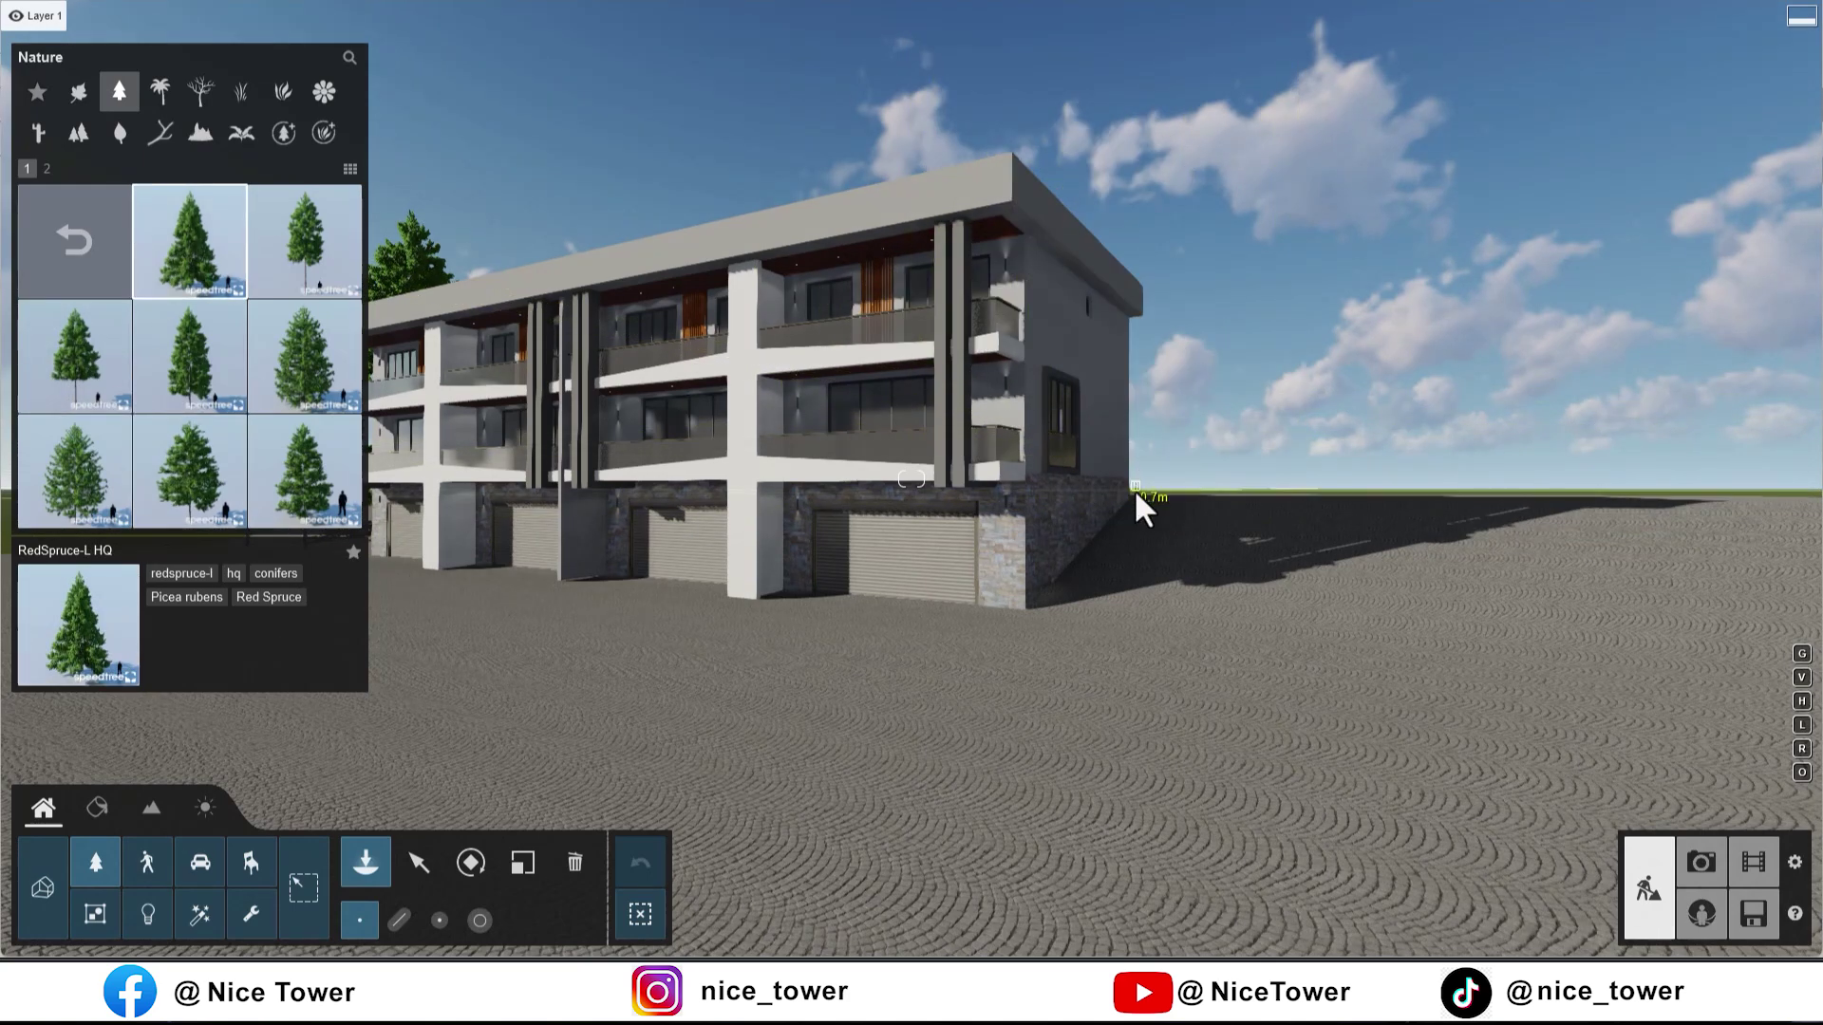
pyautogui.click(1158, 493)
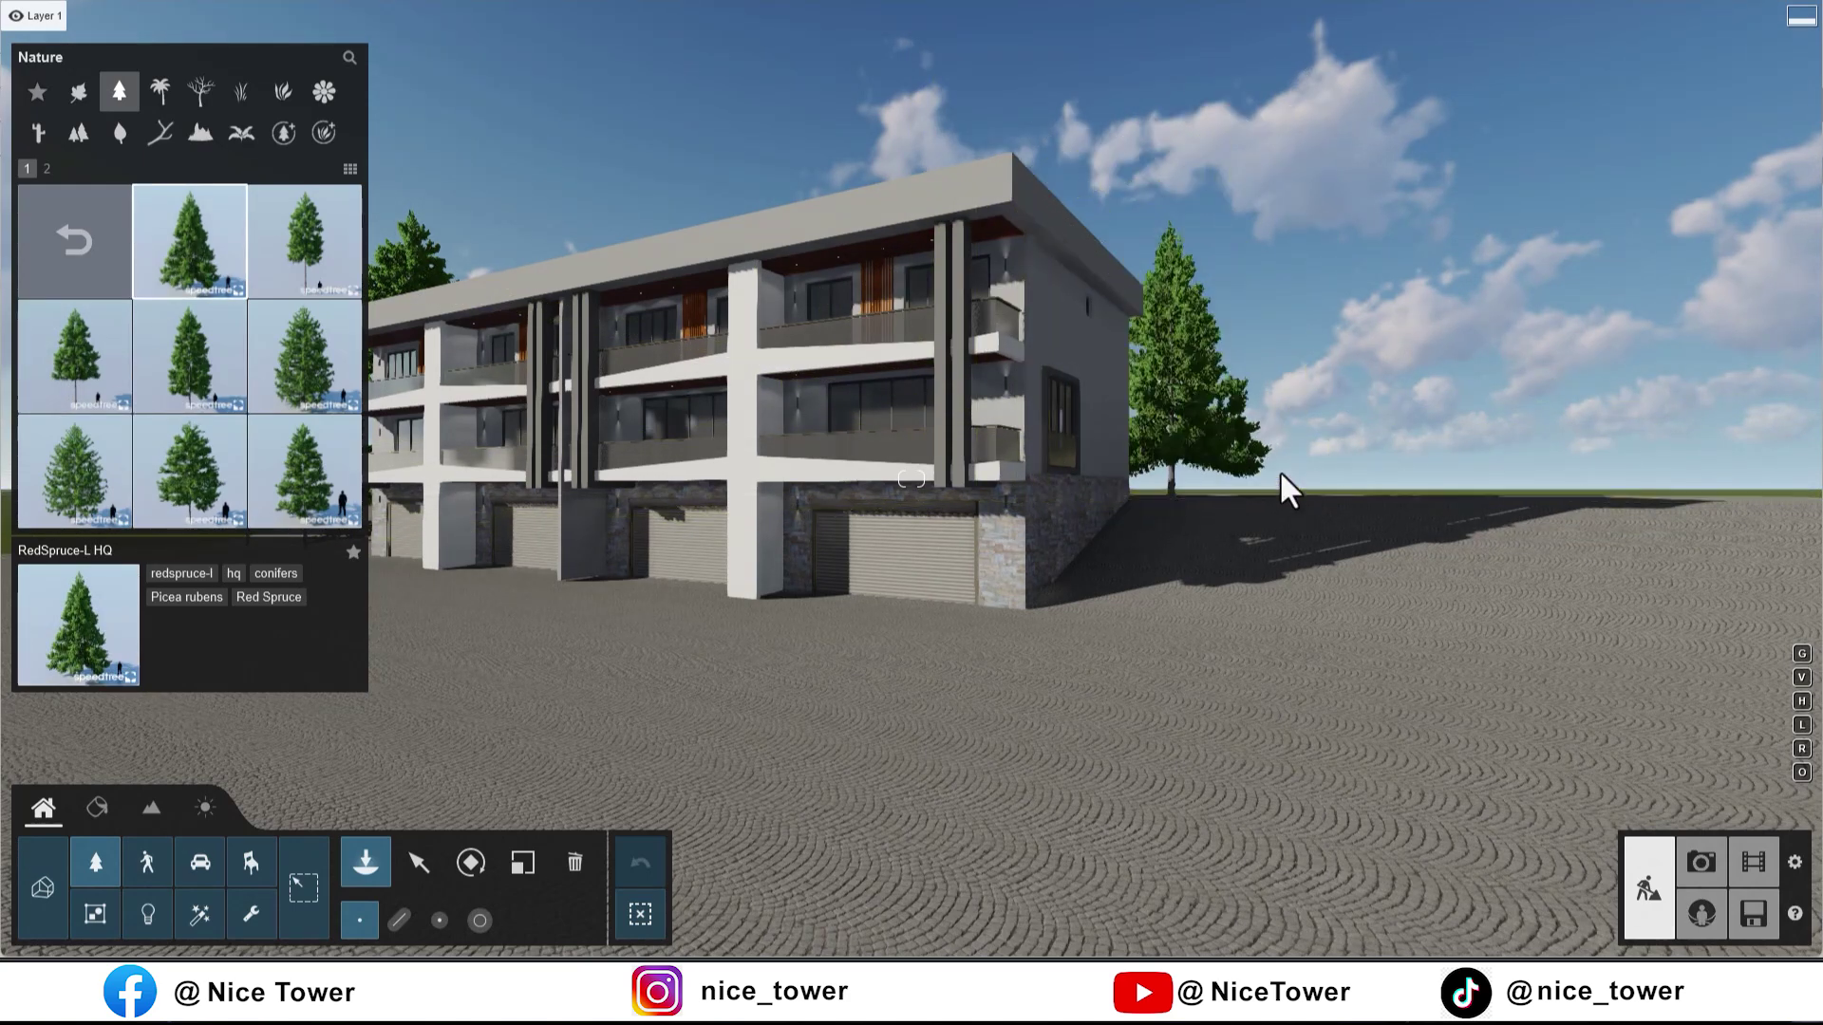
# Step: Try an Alexandra Palm near the left end and select it for removal
pyautogui.click(160, 92)
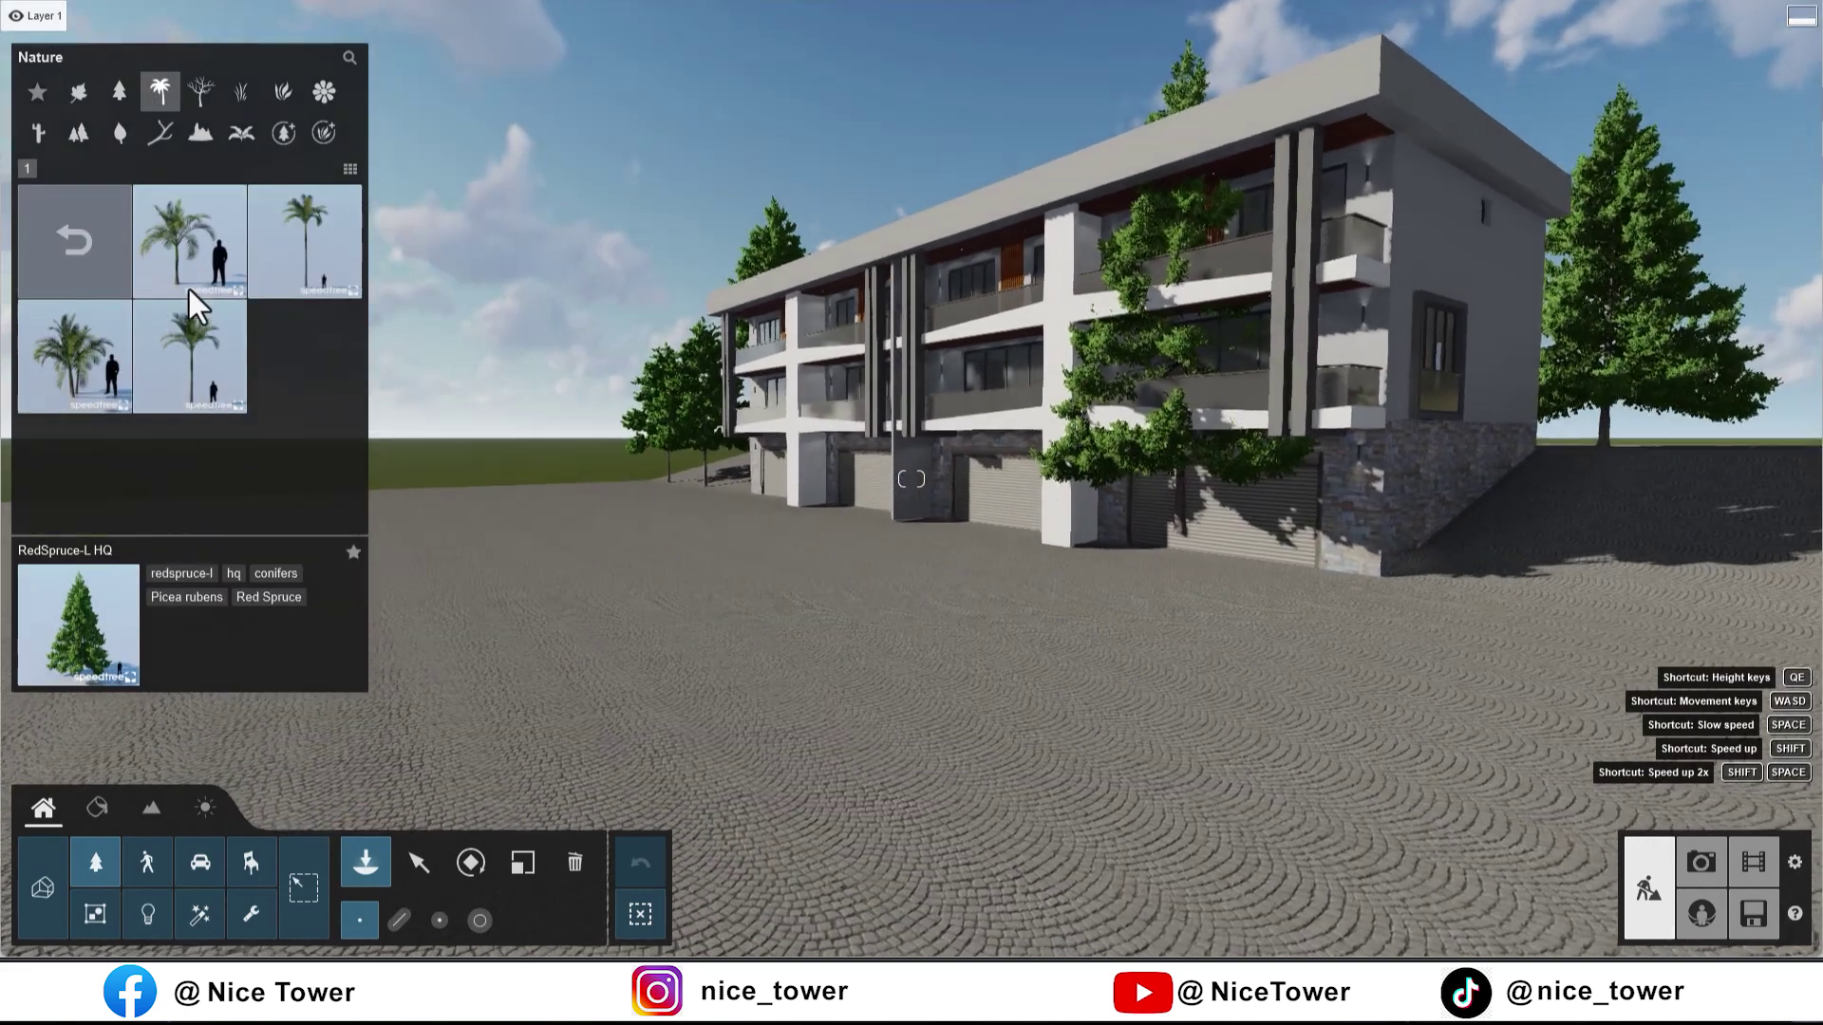
pyautogui.click(190, 285)
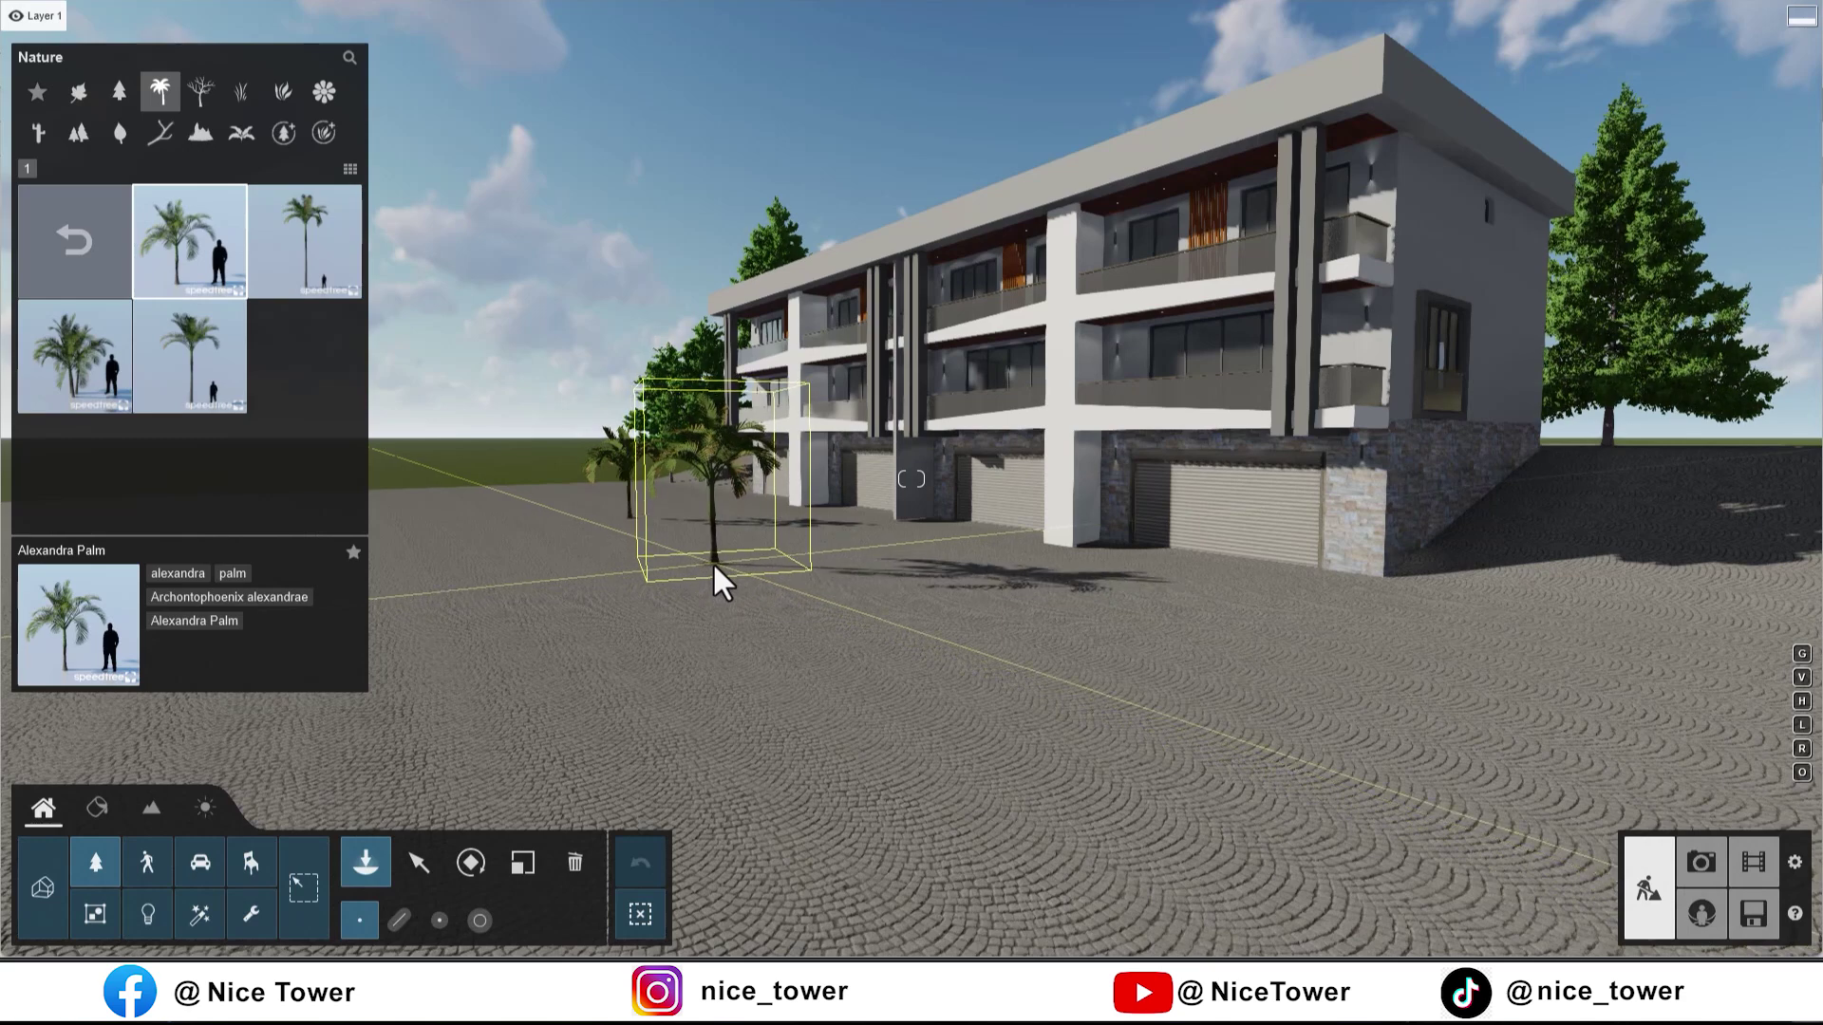
pyautogui.click(574, 862)
# Step: Delete the palm and park a rotated SportsCar HD 001 convertible before the garages
pyautogui.press('Delete')
pyautogui.click(200, 862)
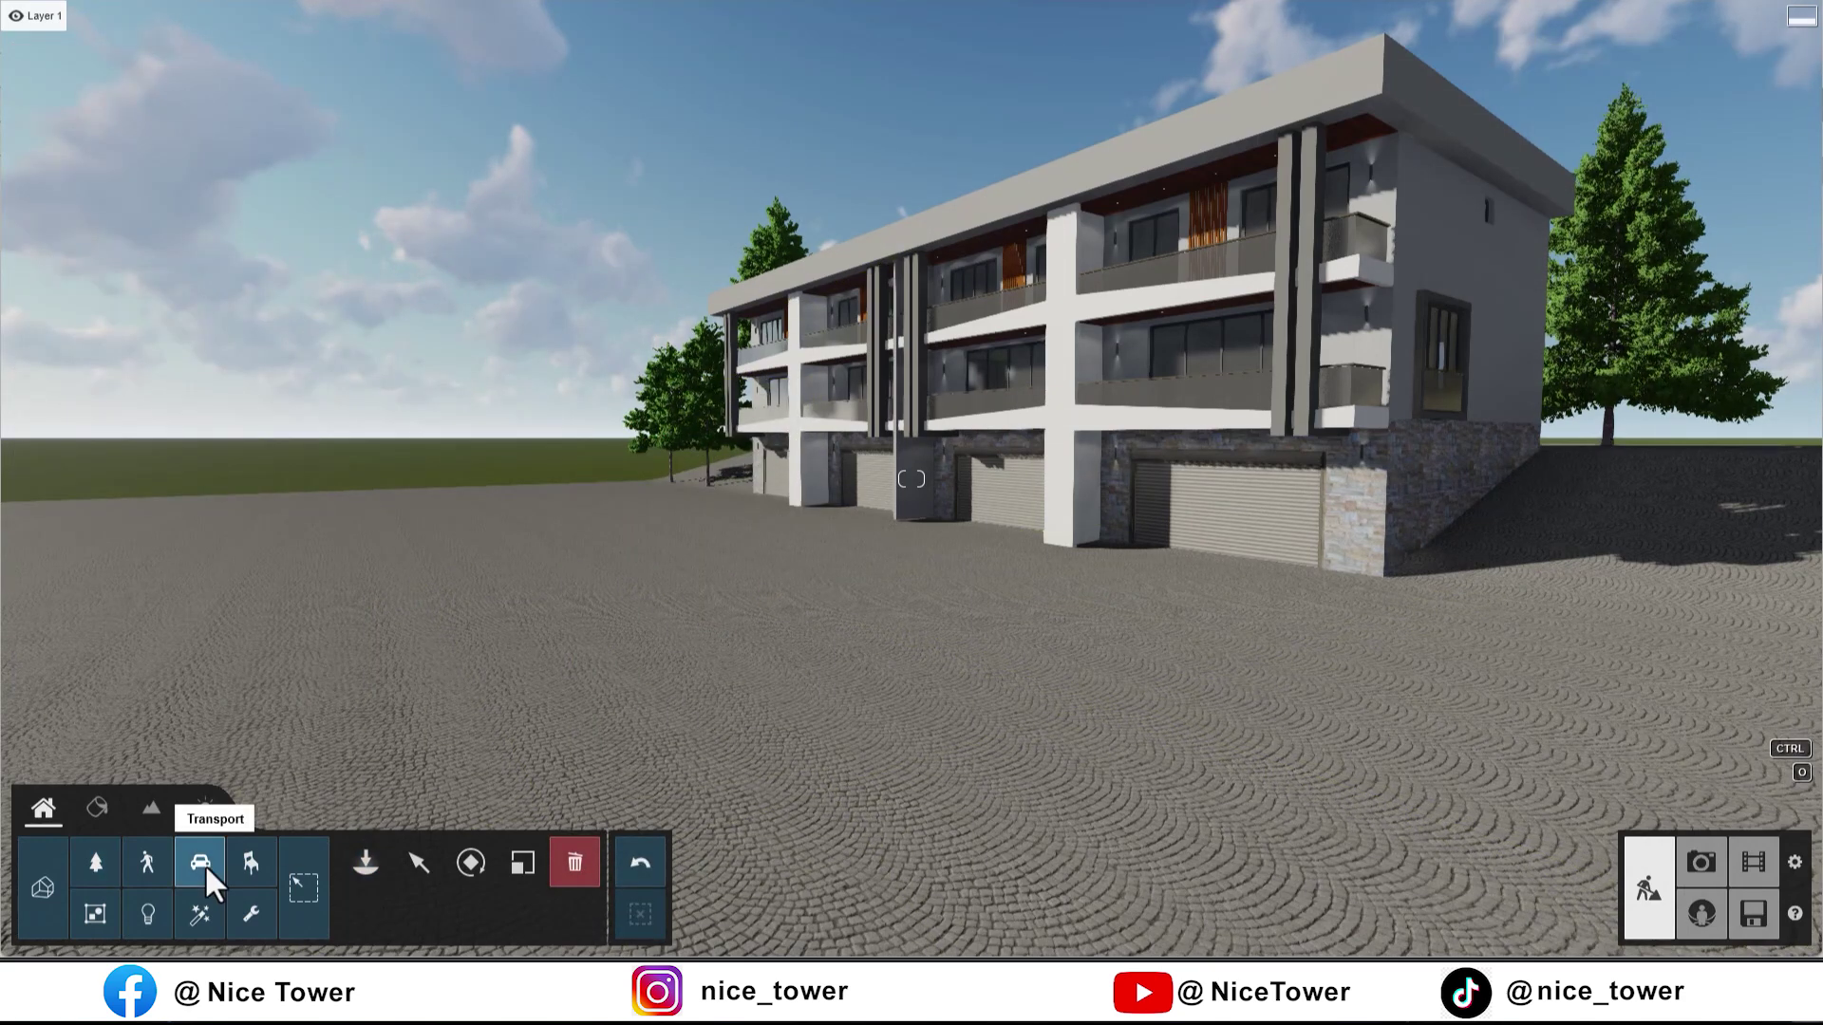
pyautogui.click(368, 862)
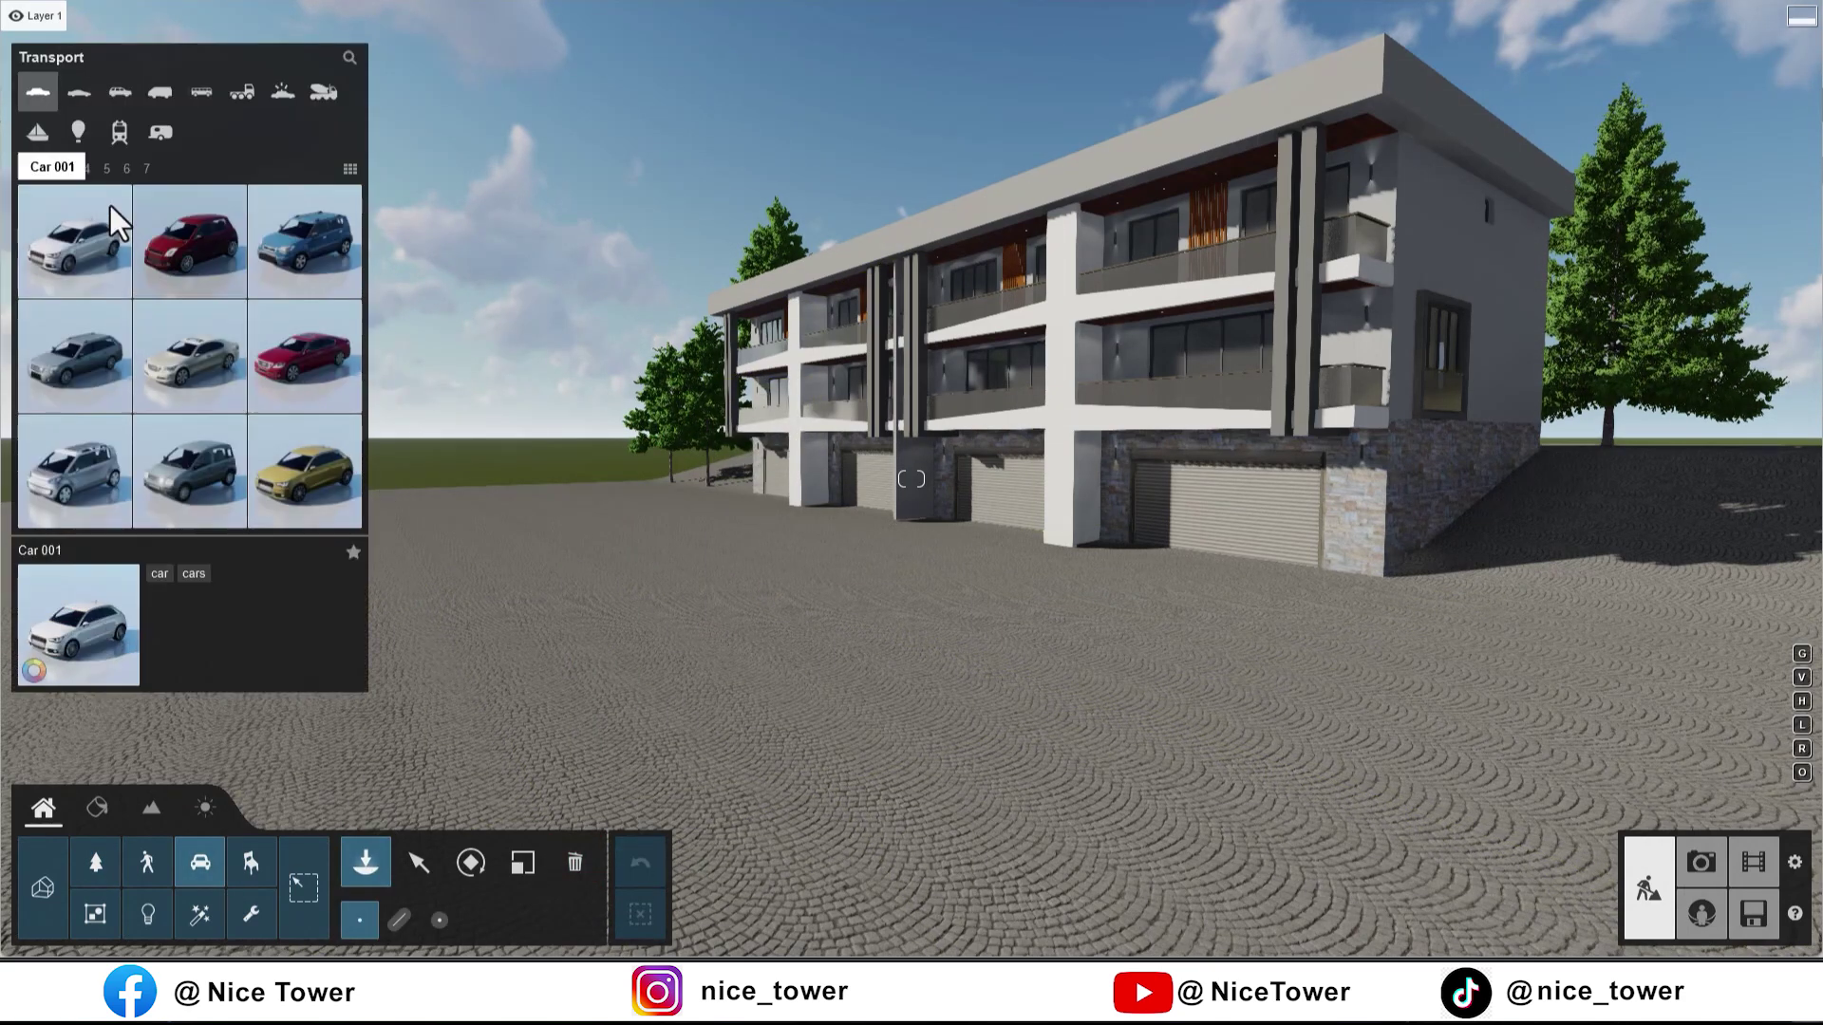
pyautogui.click(79, 93)
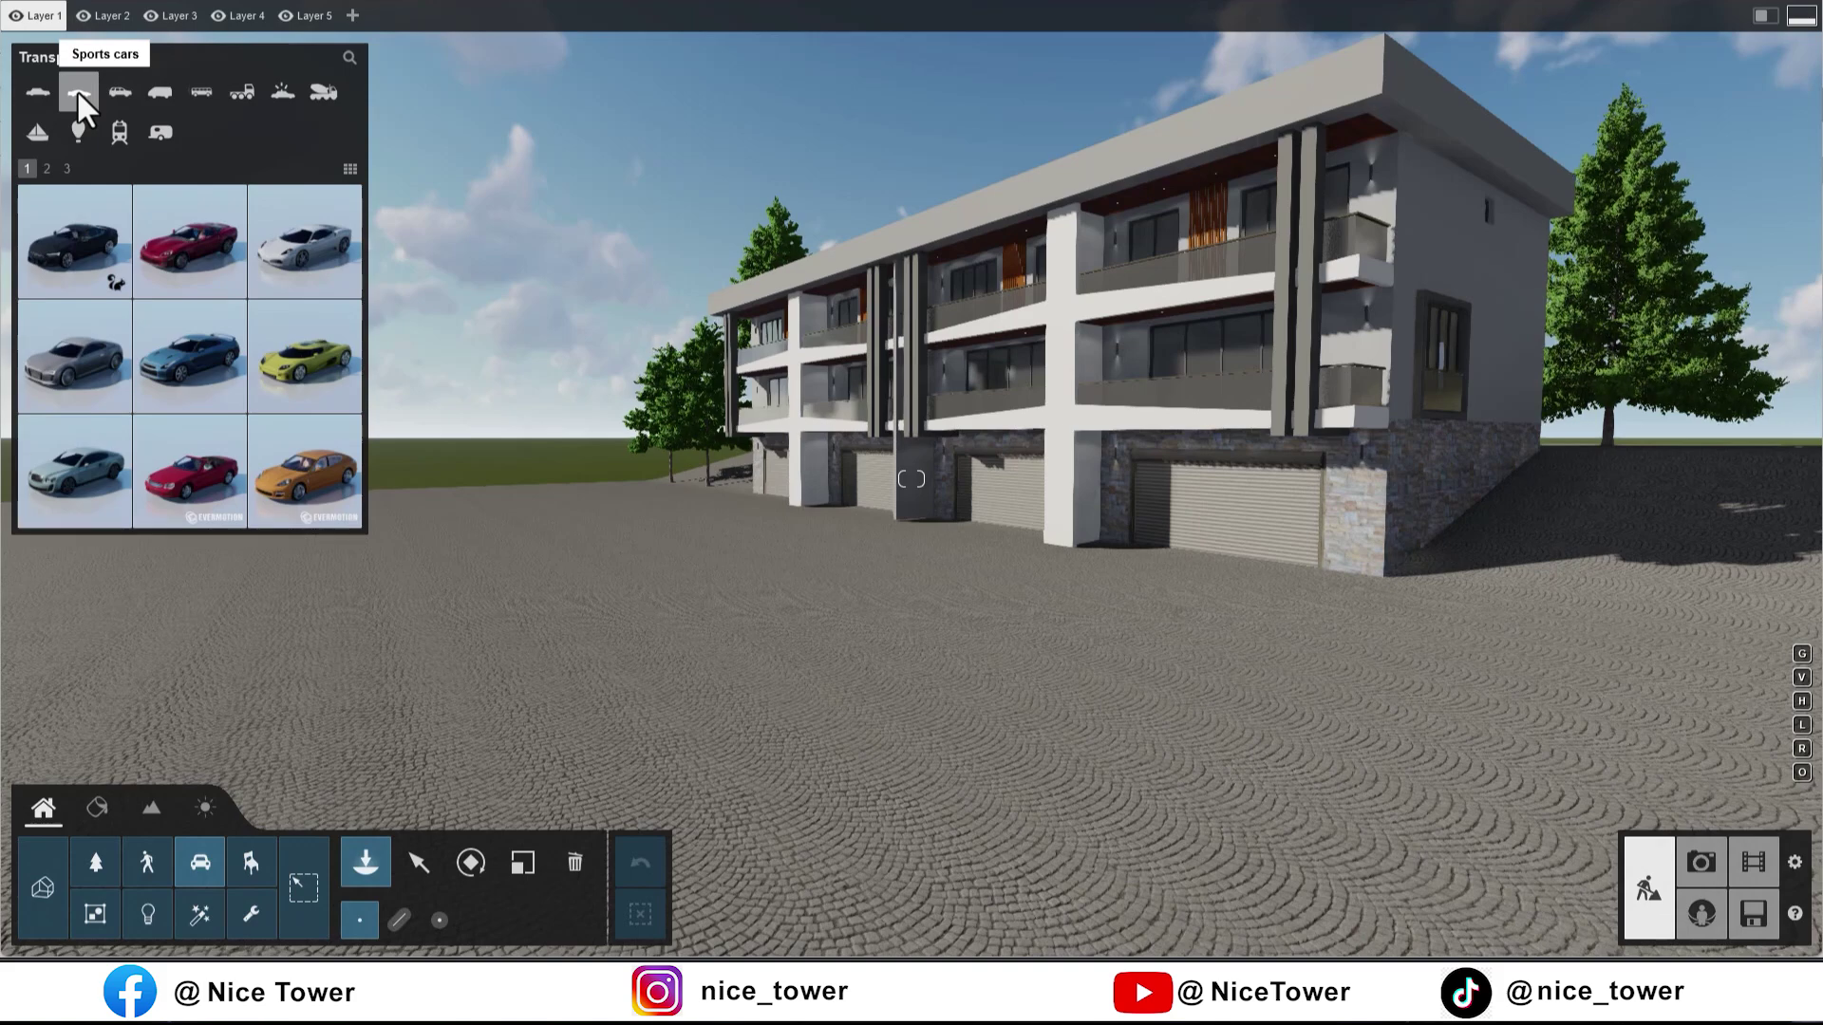
pyautogui.click(186, 467)
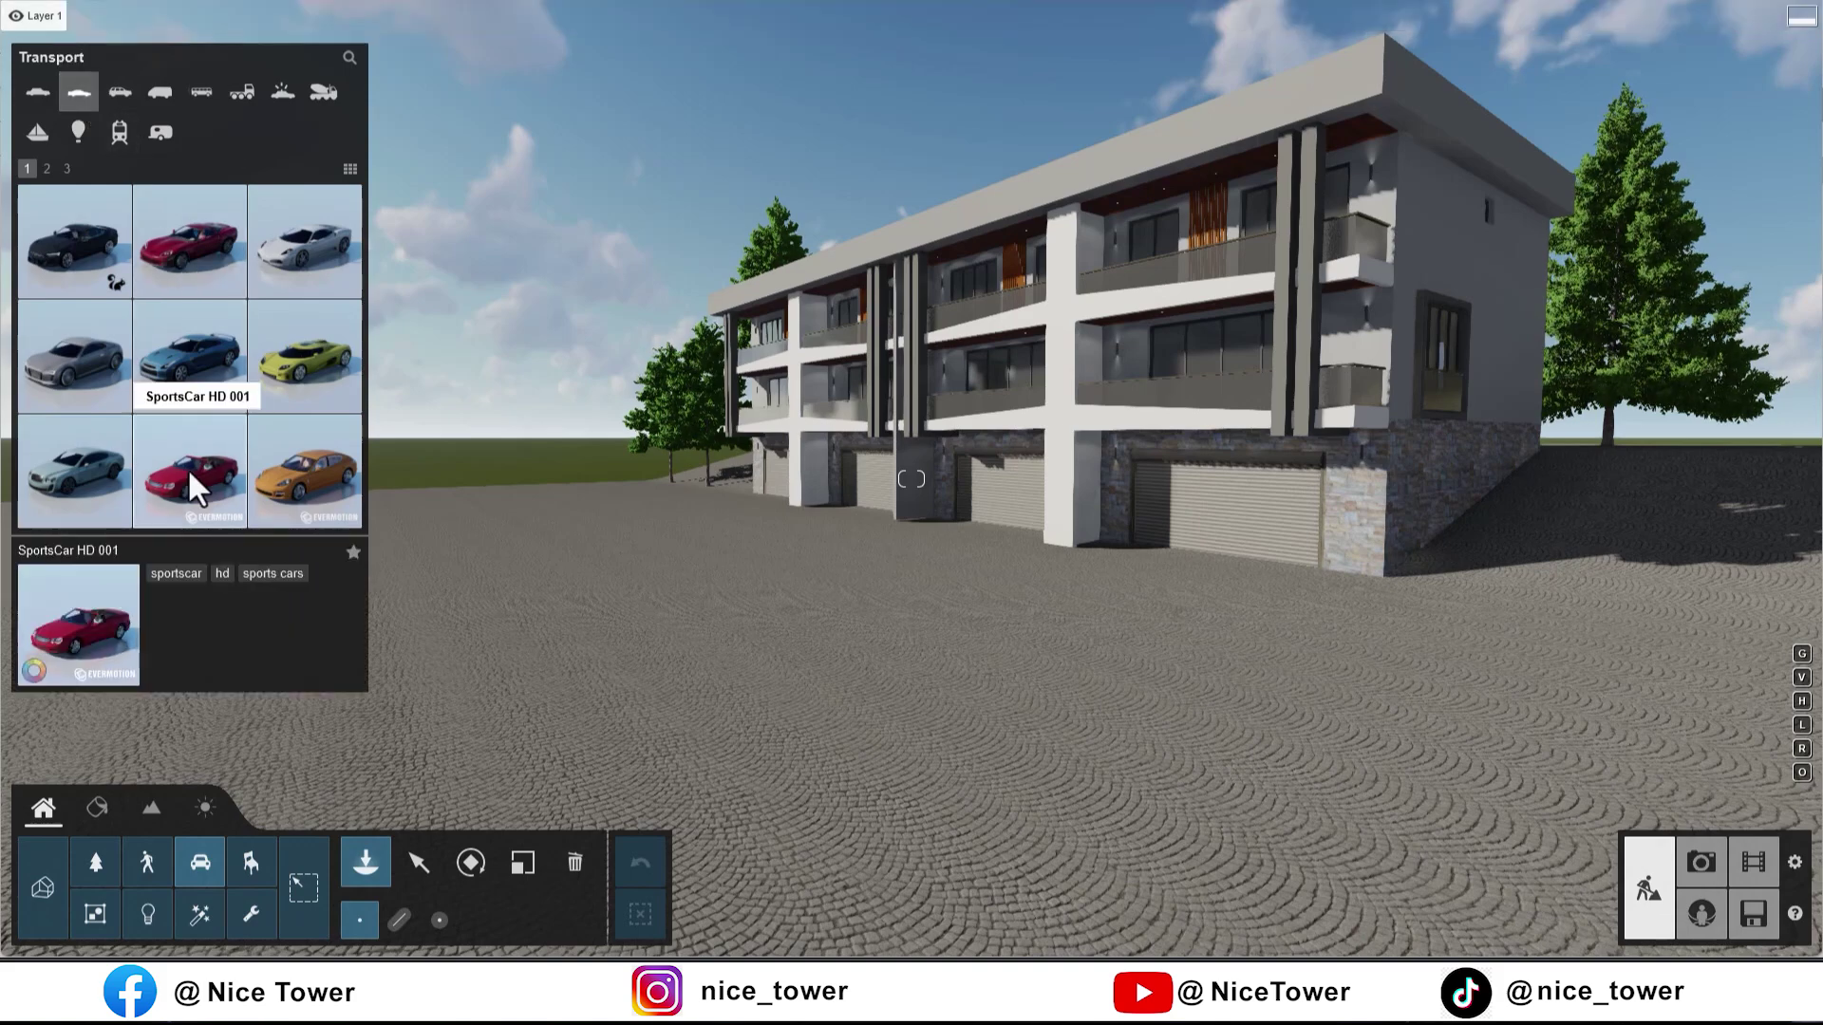
pyautogui.click(916, 570)
pyautogui.moveTo(942, 552); pyautogui.dragTo(1017, 572)
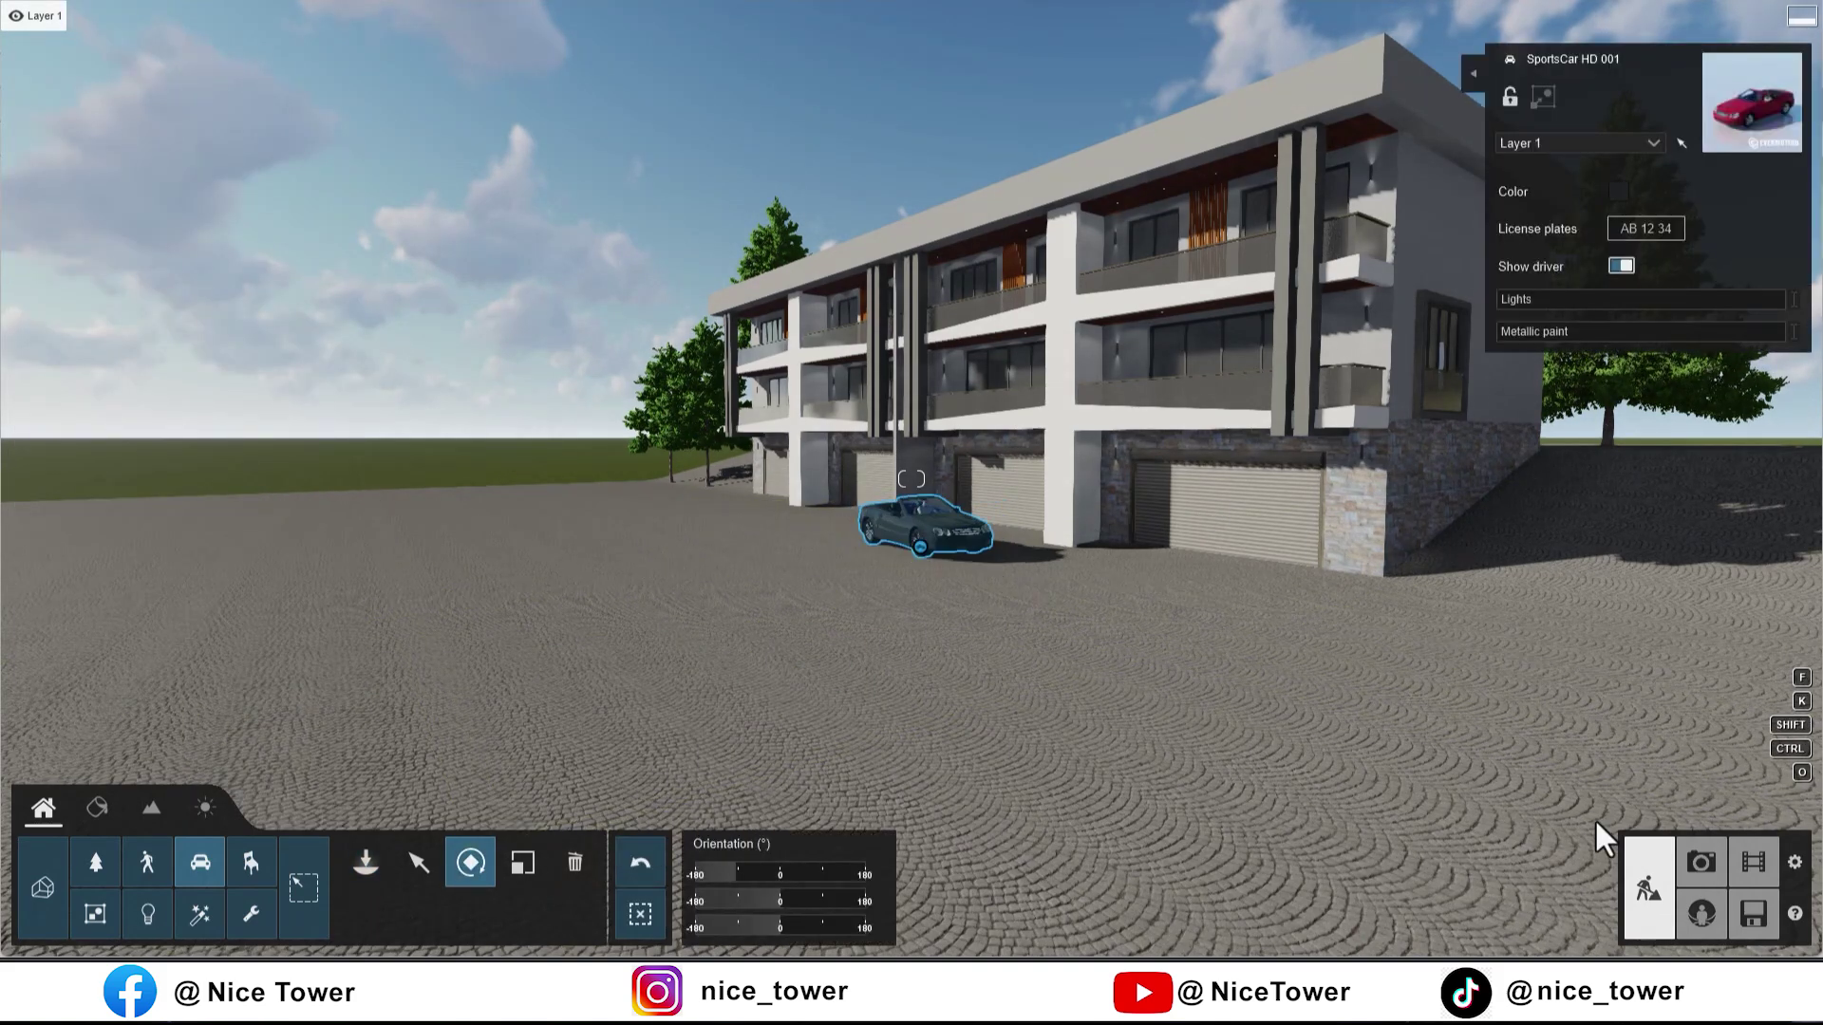
pyautogui.click(1700, 863)
# Step: Open photo 6 and bring its camera closer with a wider focal length
pyautogui.click(976, 824)
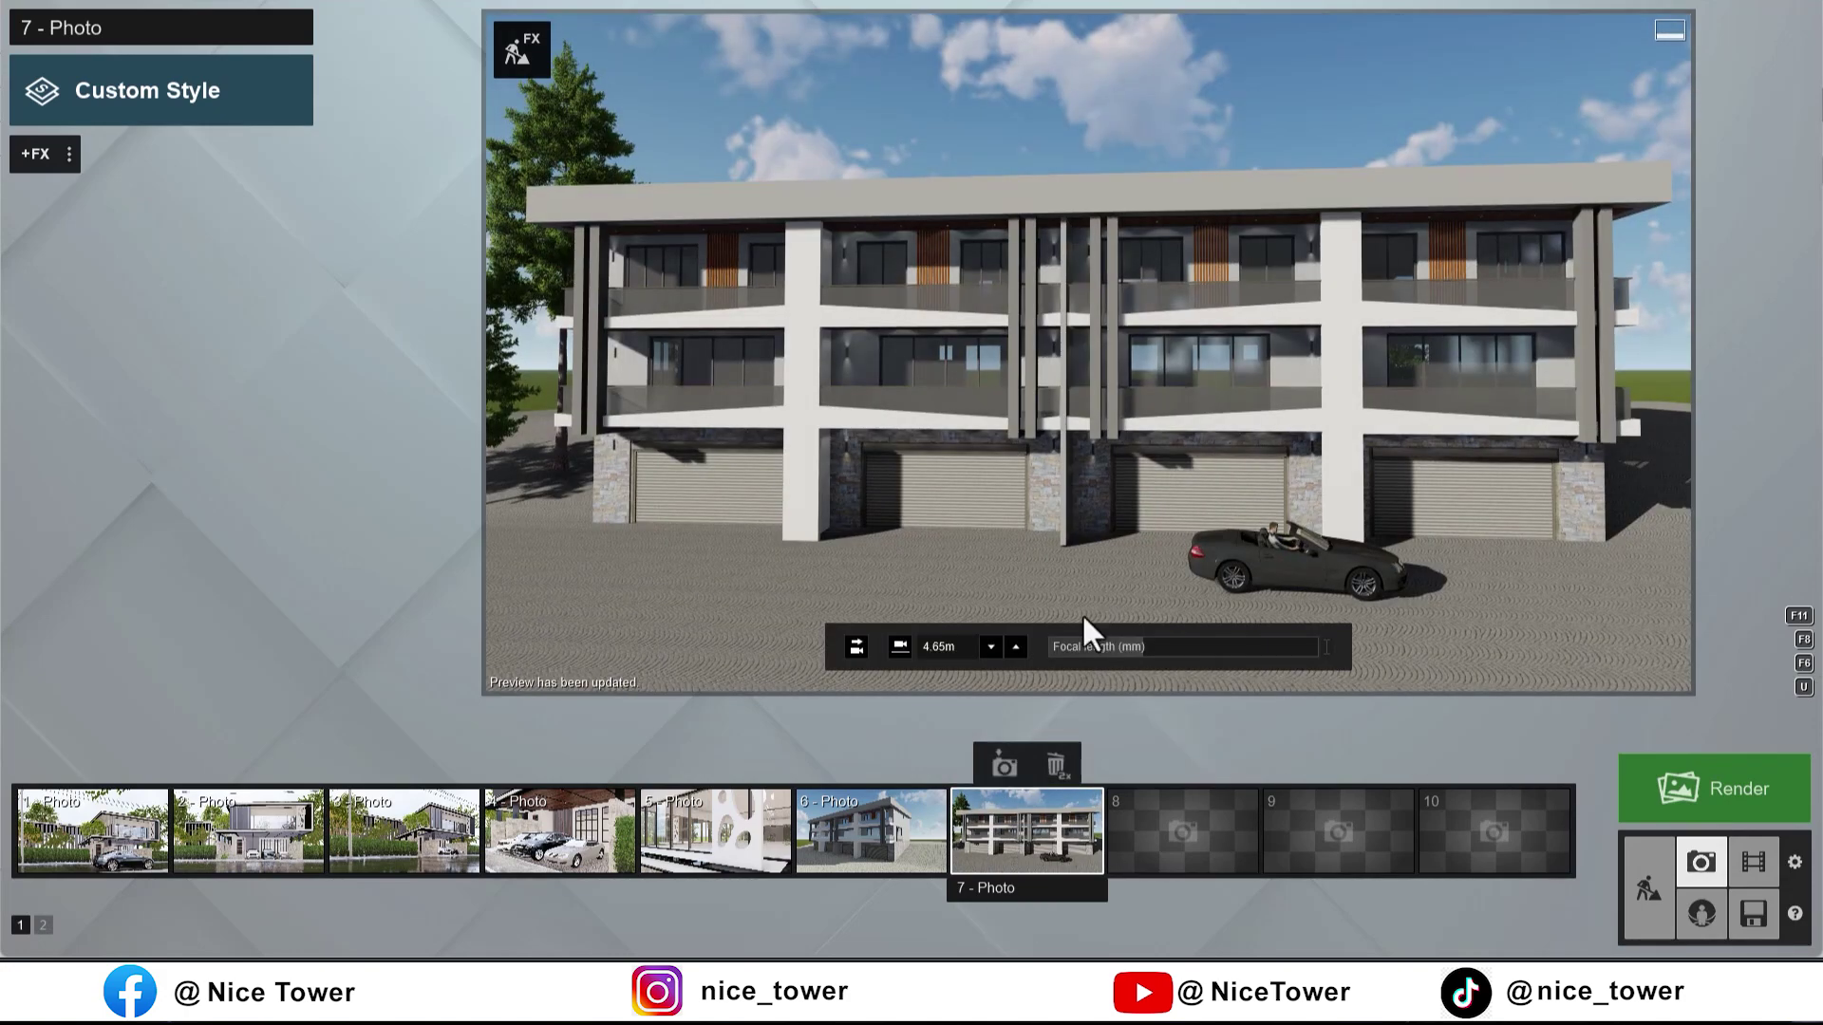
pyautogui.click(888, 826)
pyautogui.moveTo(1021, 561); pyautogui.dragTo(1045, 532, button='right')
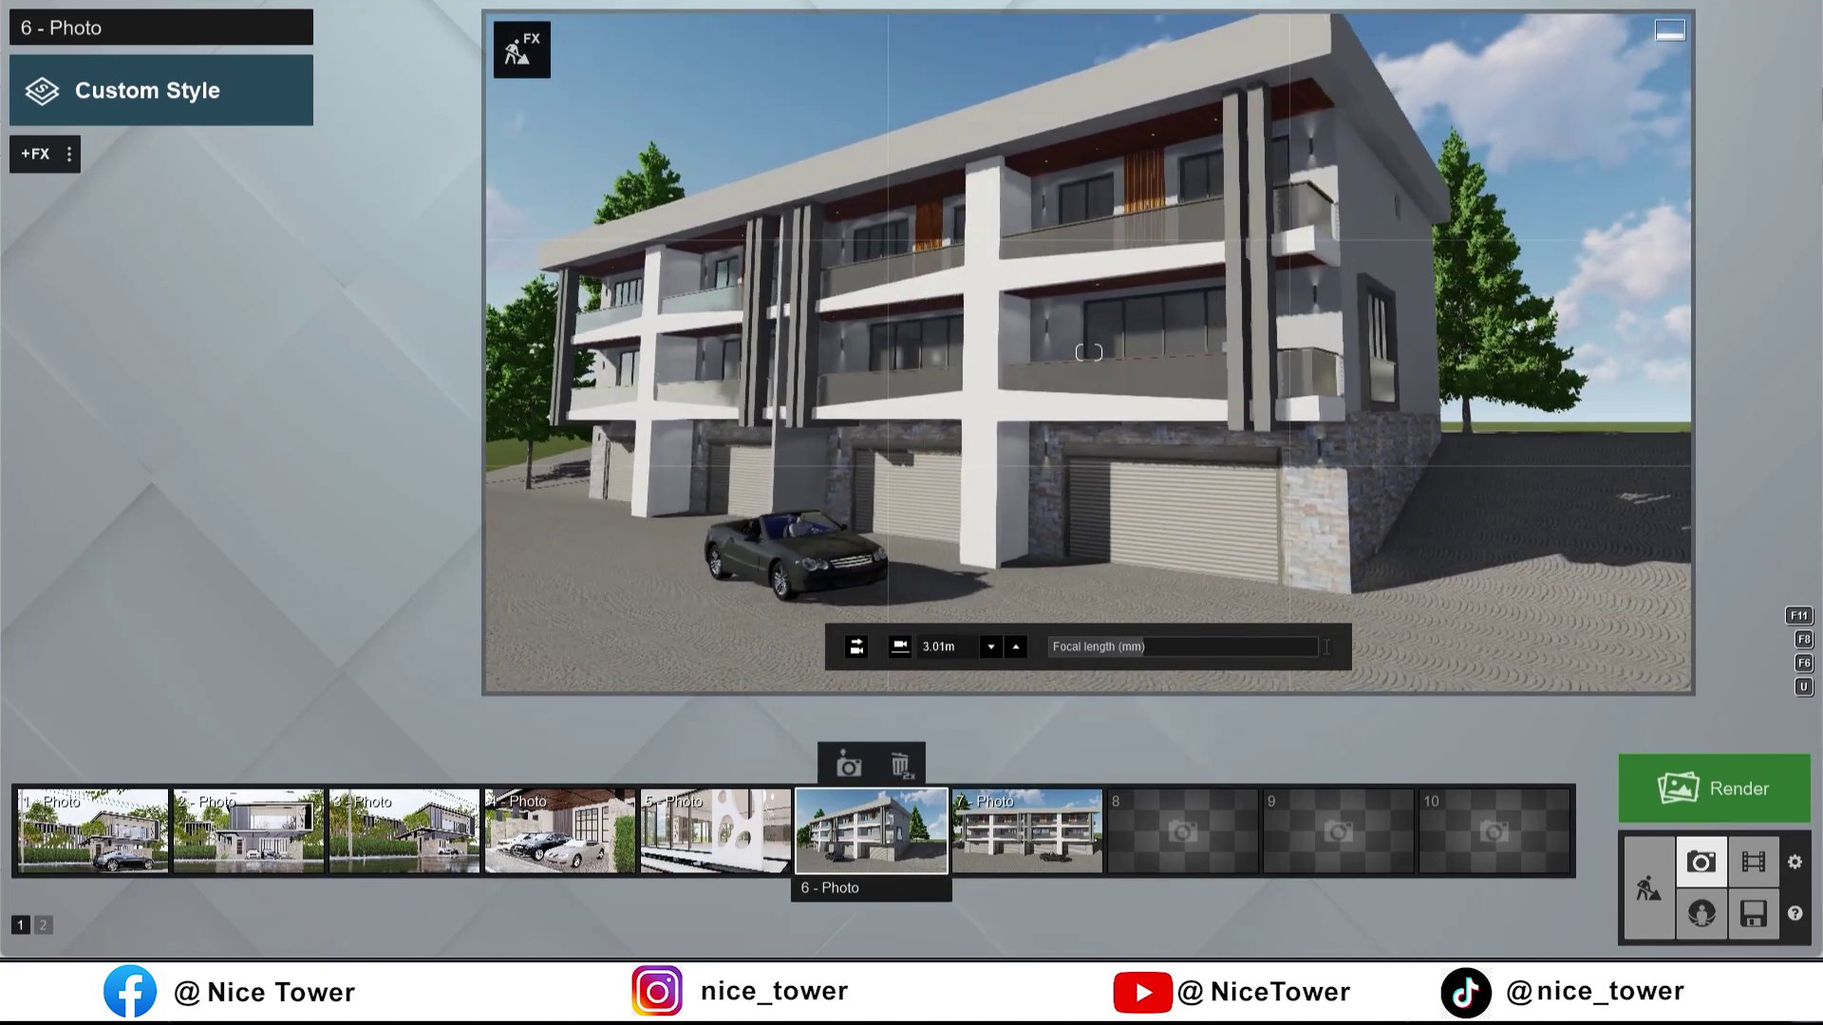
pyautogui.click(1120, 647)
pyautogui.scroll(5, 1154, 596)
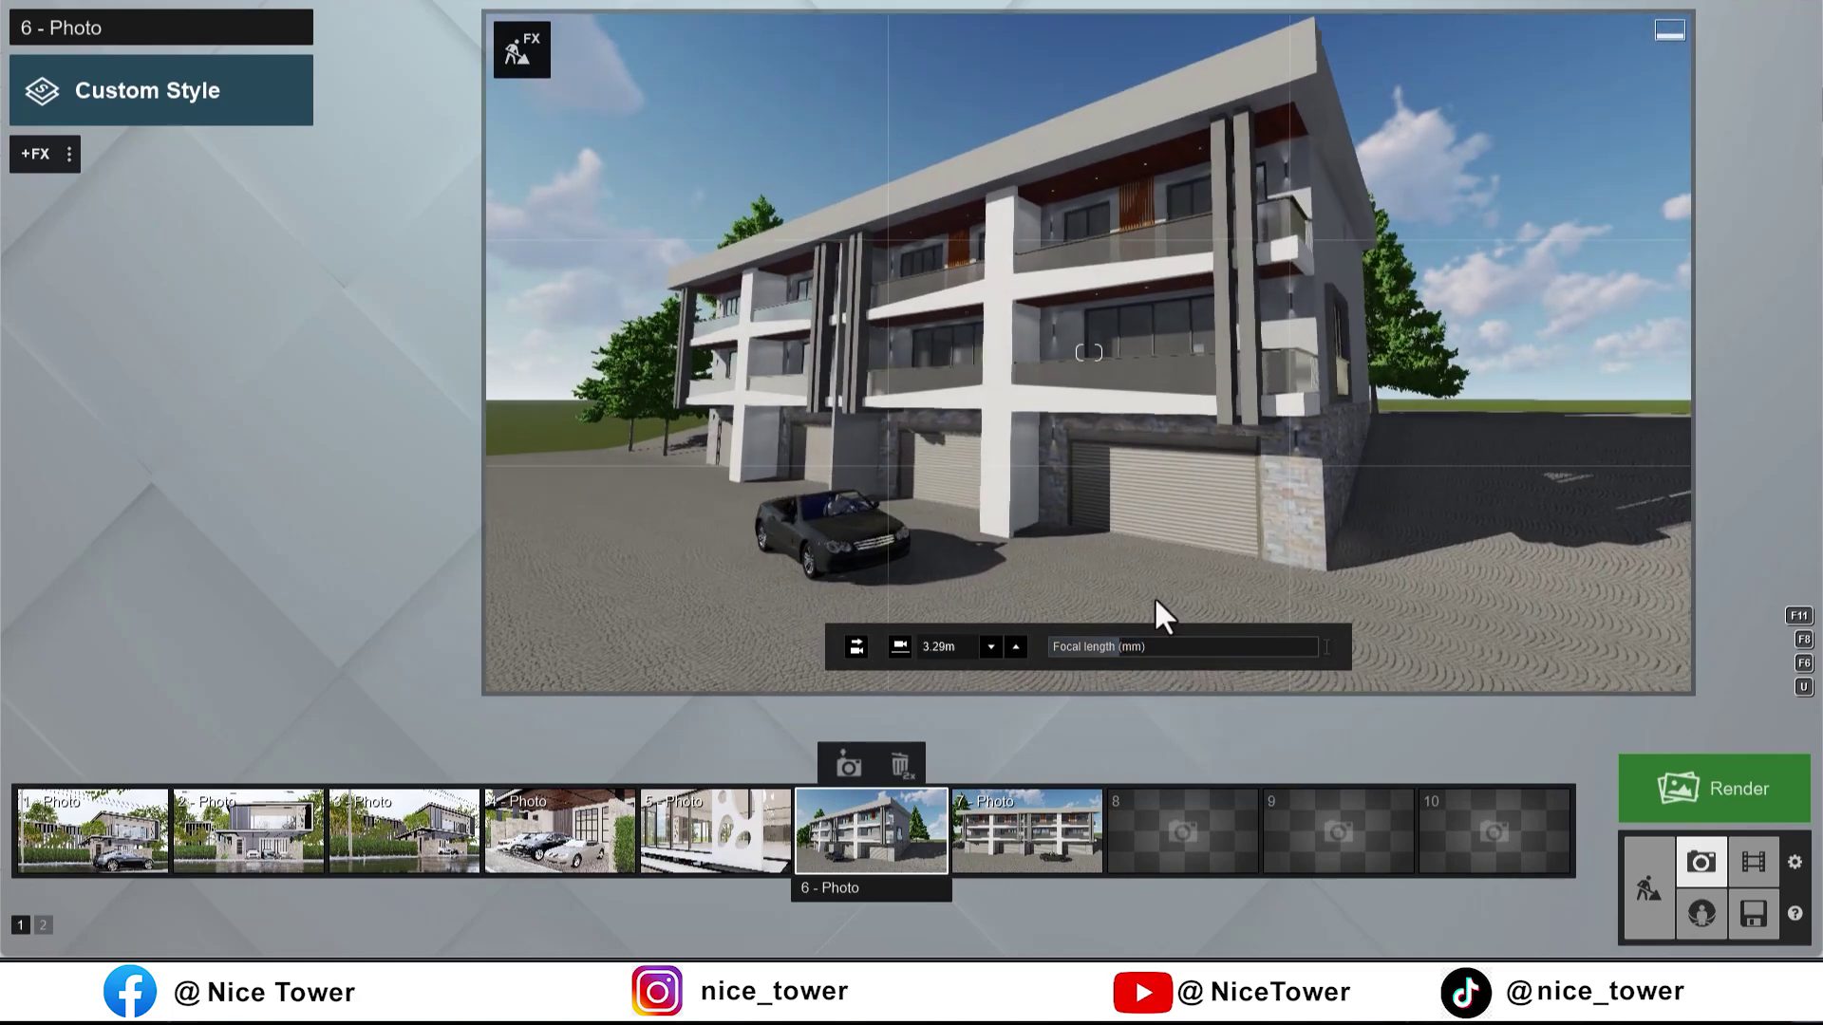
pyautogui.click(1151, 647)
pyautogui.scroll(-5, 1111, 608)
pyautogui.moveTo(1107, 611); pyautogui.dragTo(1141, 533, button='right')
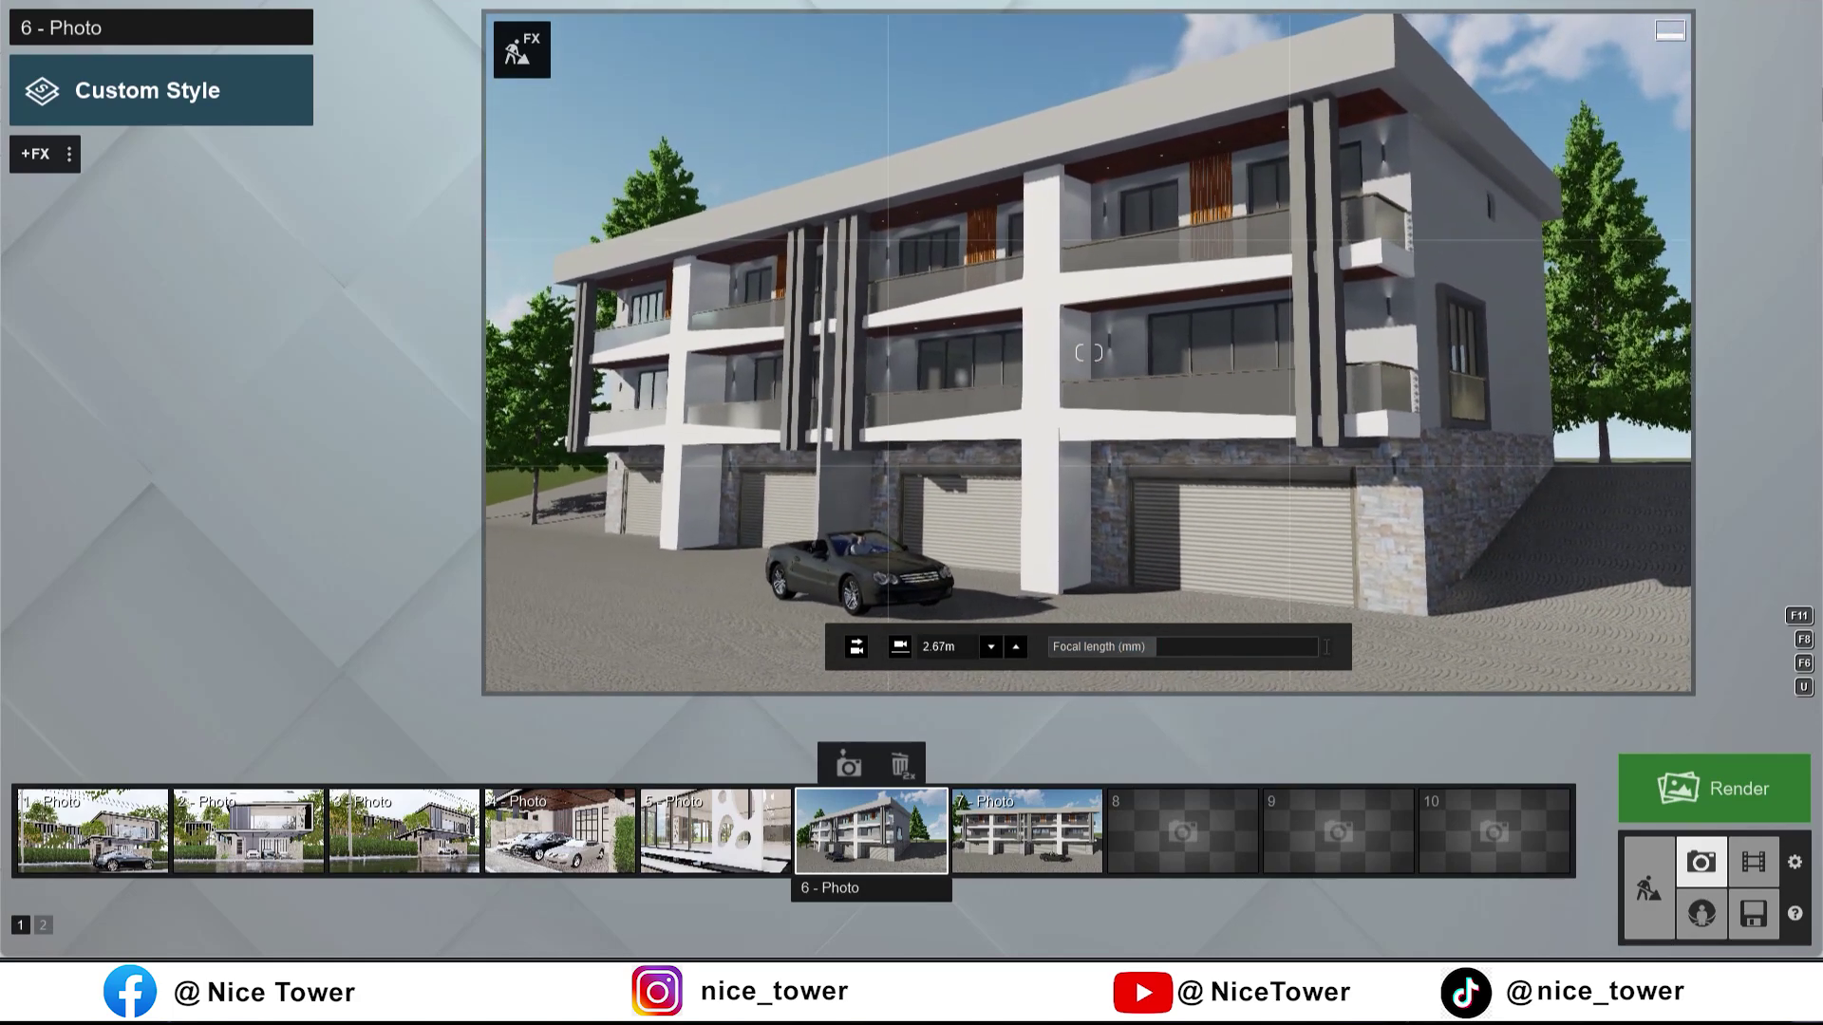
# Step: Set photo 6's camera to 4.01 m height at a new angle, store it, and return to photo 7
pyautogui.press('q')
pyautogui.press('e')
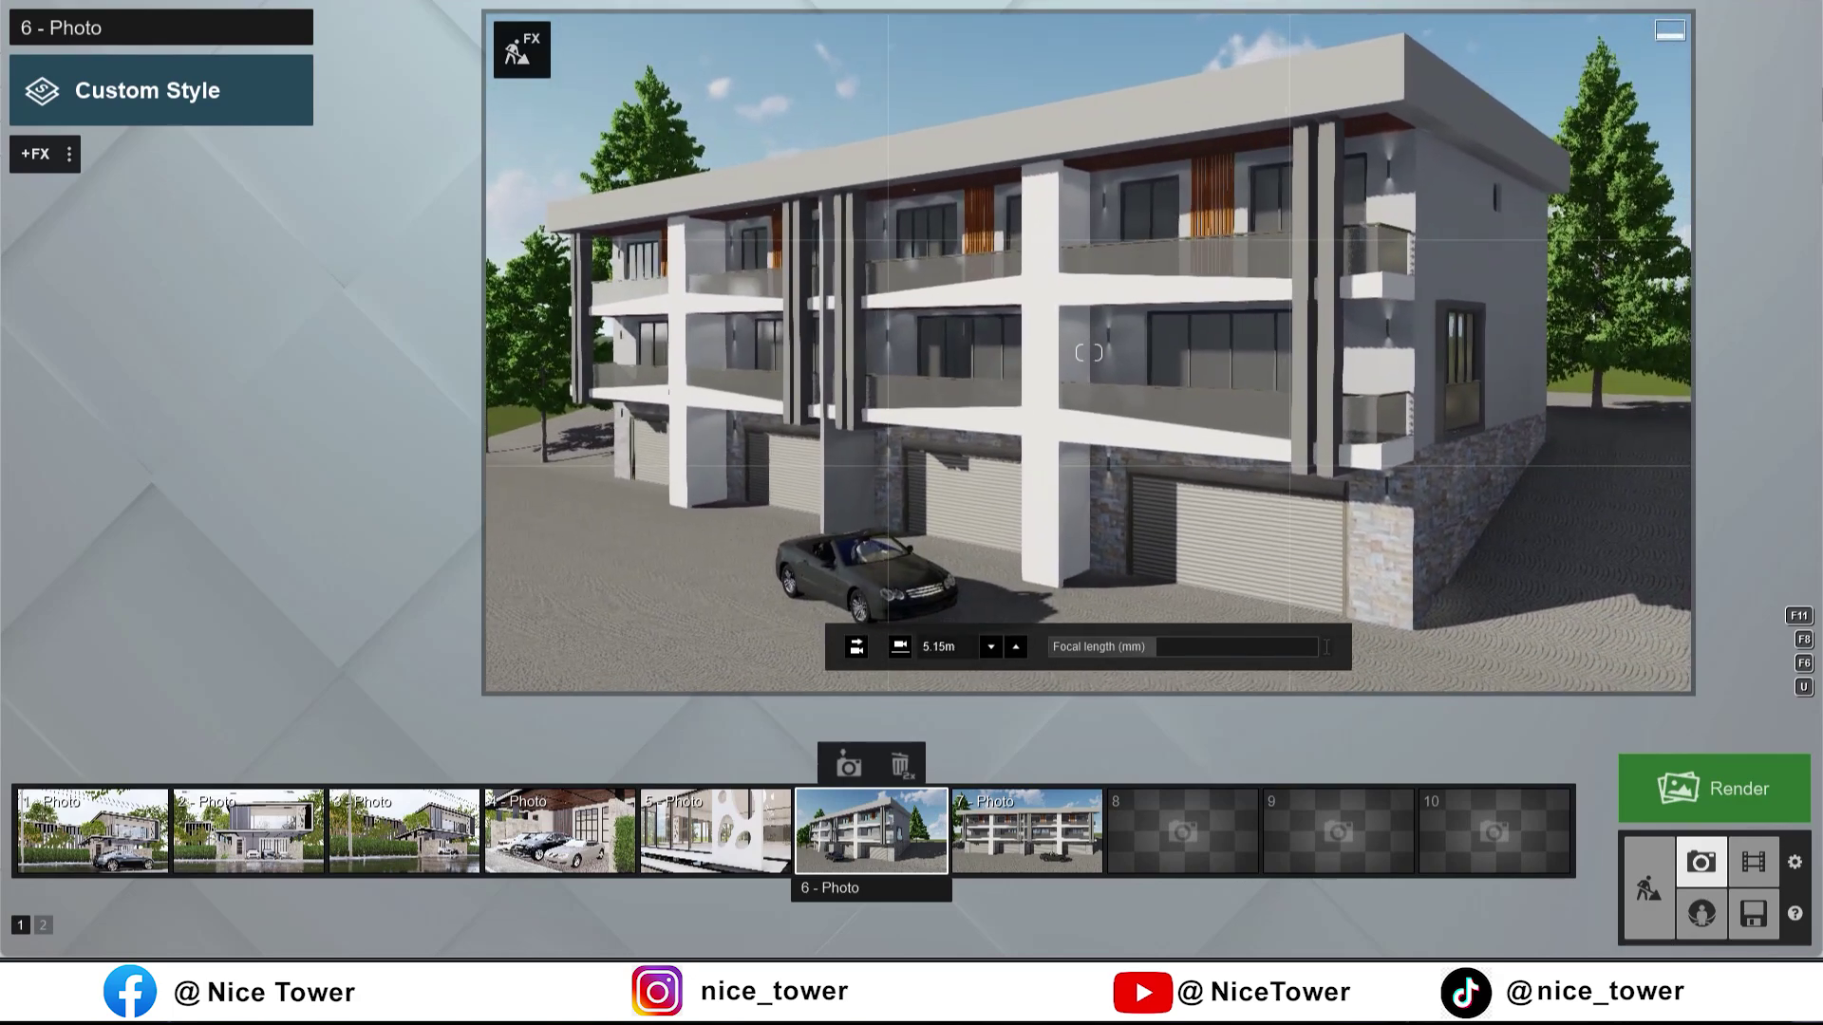
pyautogui.moveTo(1016, 612); pyautogui.dragTo(1016, 613, button='right')
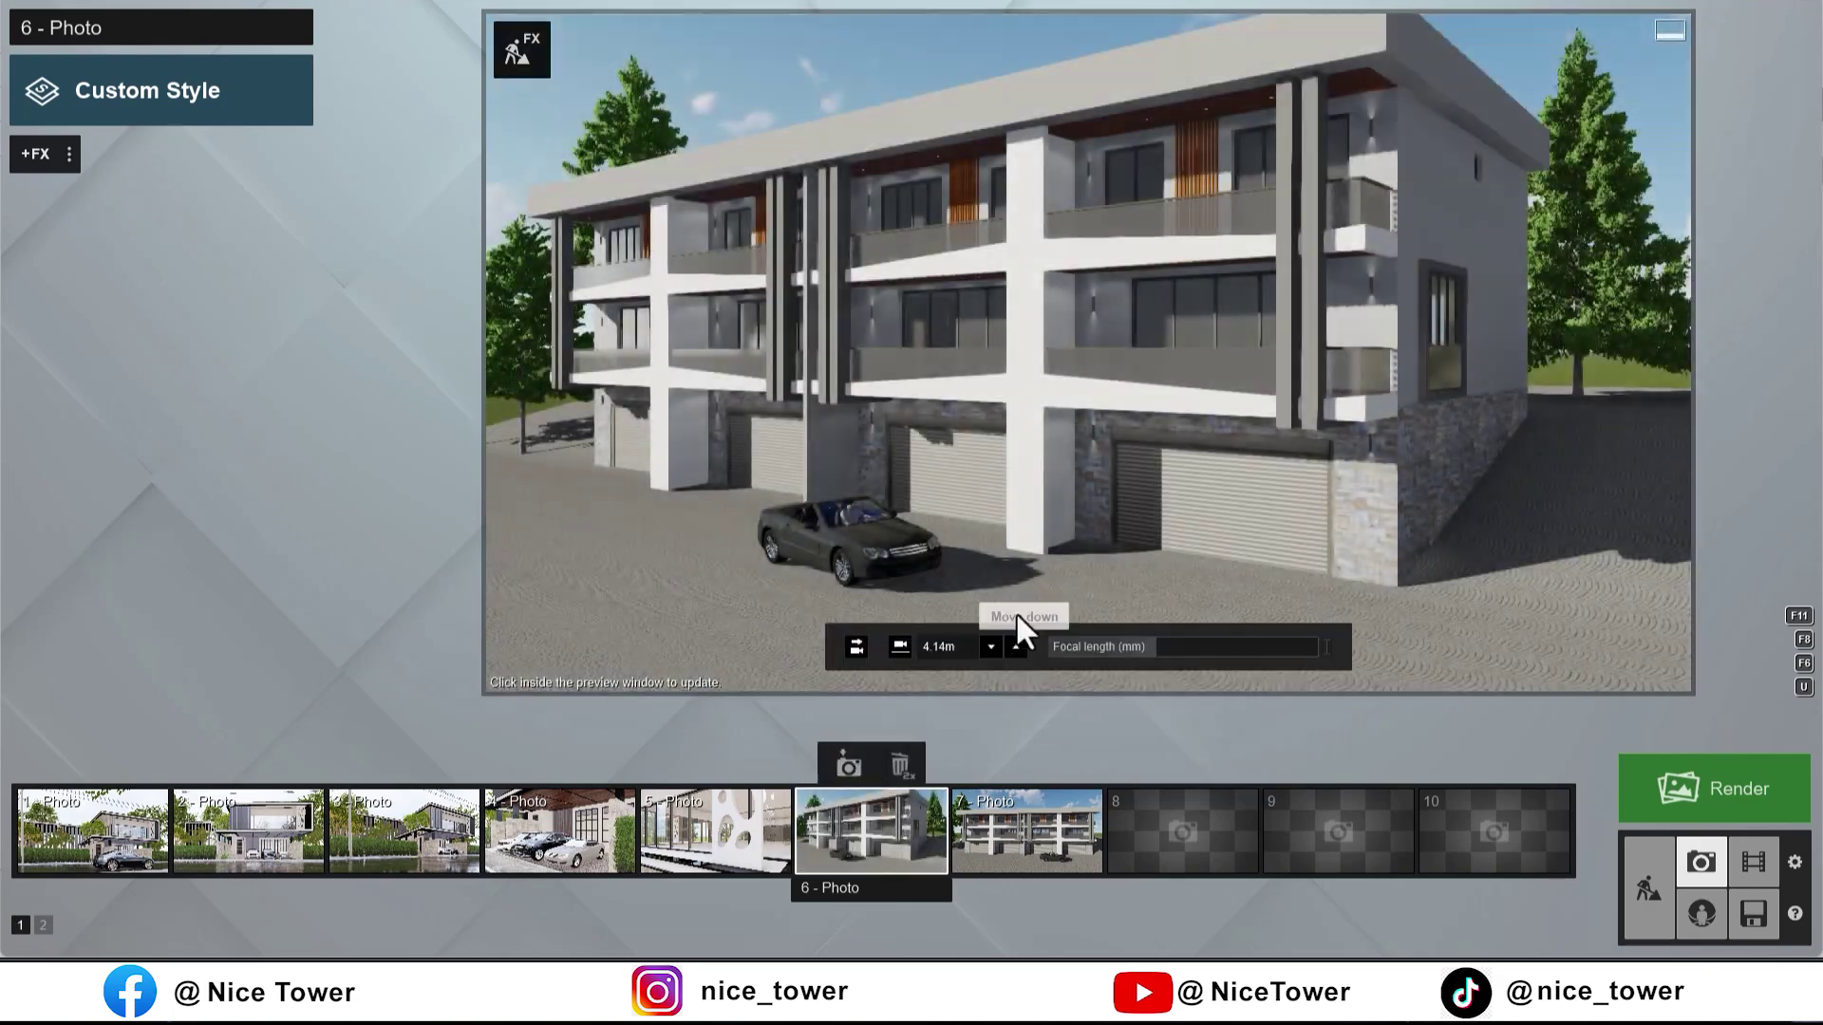
pyautogui.moveTo(1160, 644); pyautogui.dragTo(1139, 662, button='right')
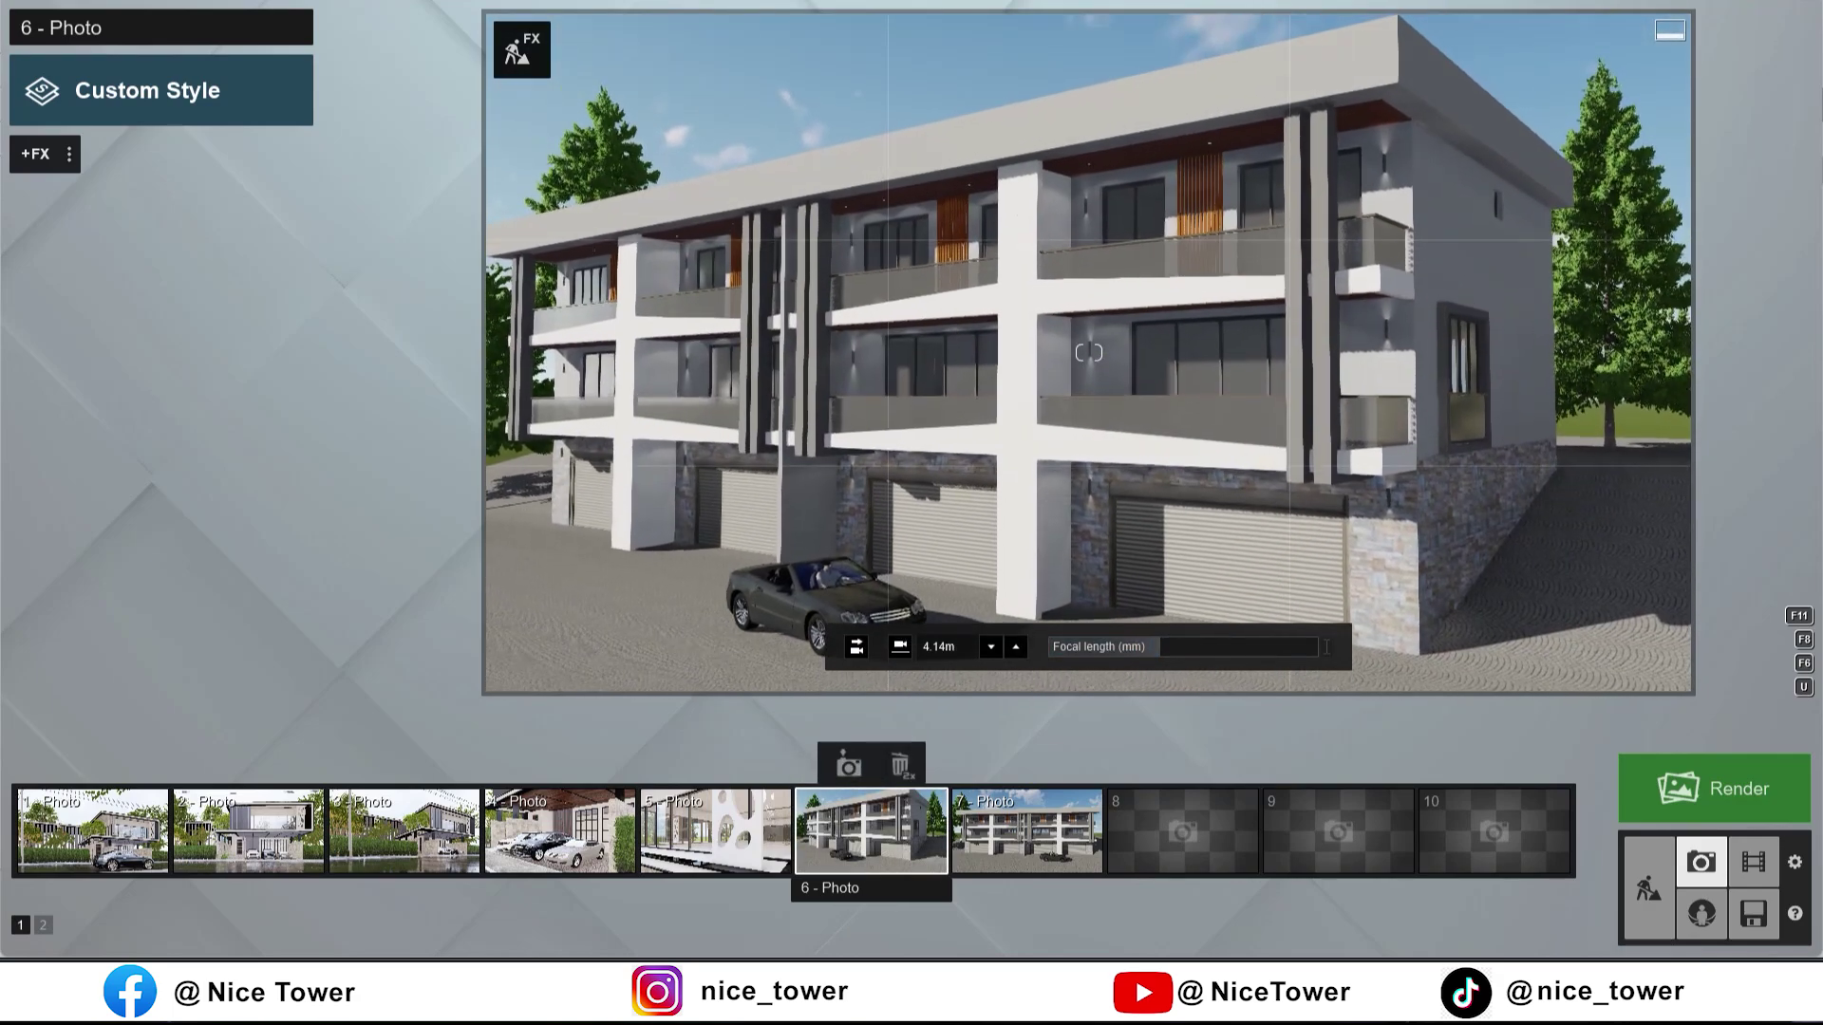
pyautogui.moveTo(1164, 641); pyautogui.dragTo(1140, 655, button='right')
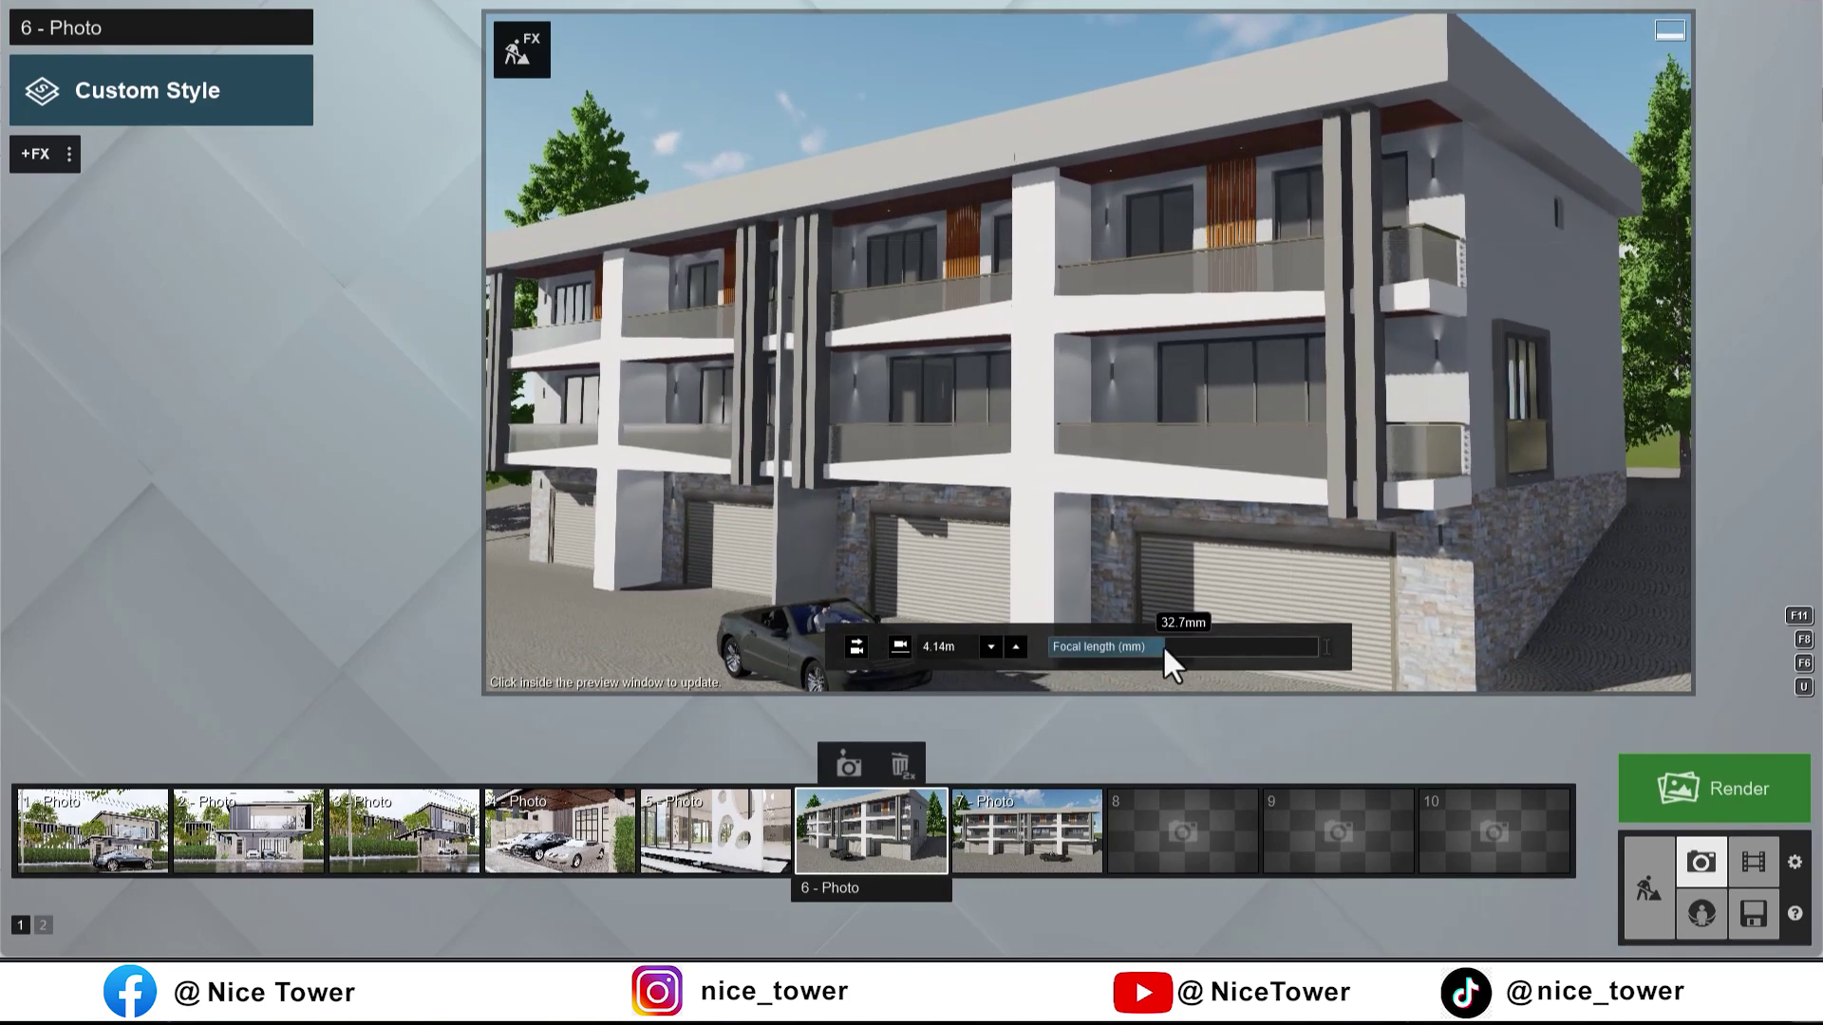
pyautogui.moveTo(1172, 630); pyautogui.dragTo(1178, 645, button='right')
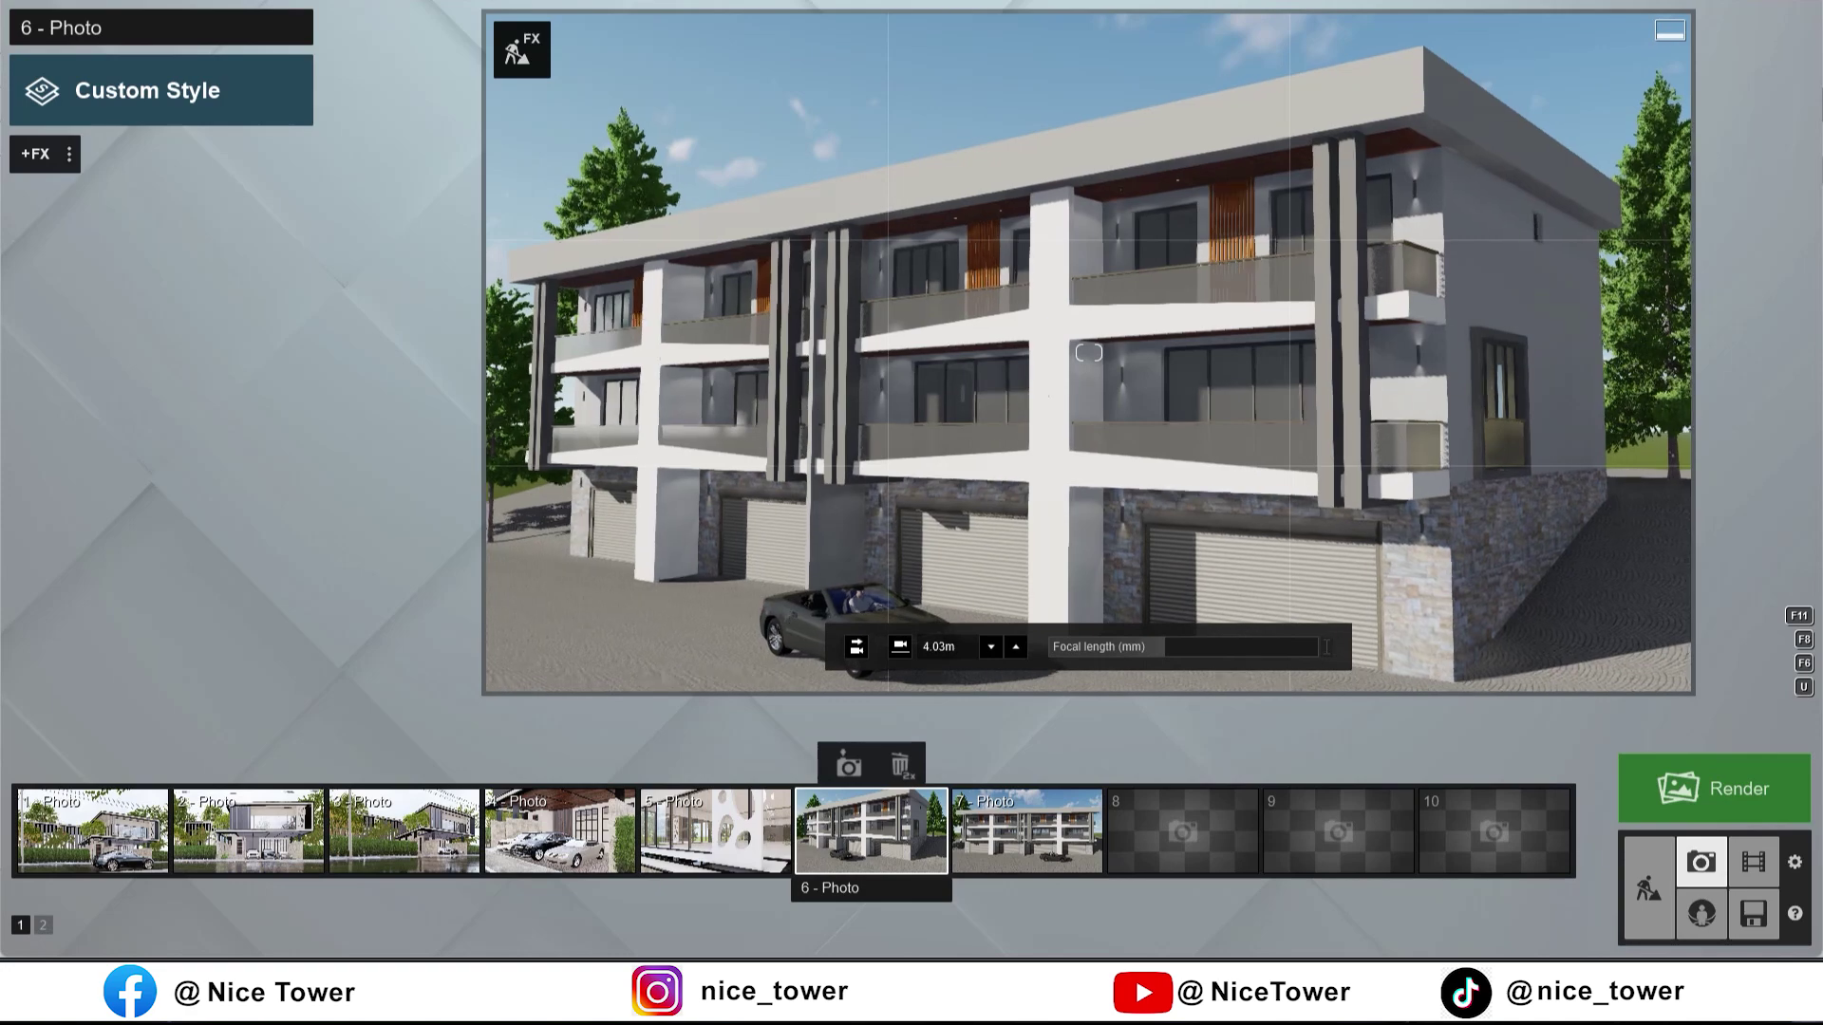
pyautogui.click(839, 767)
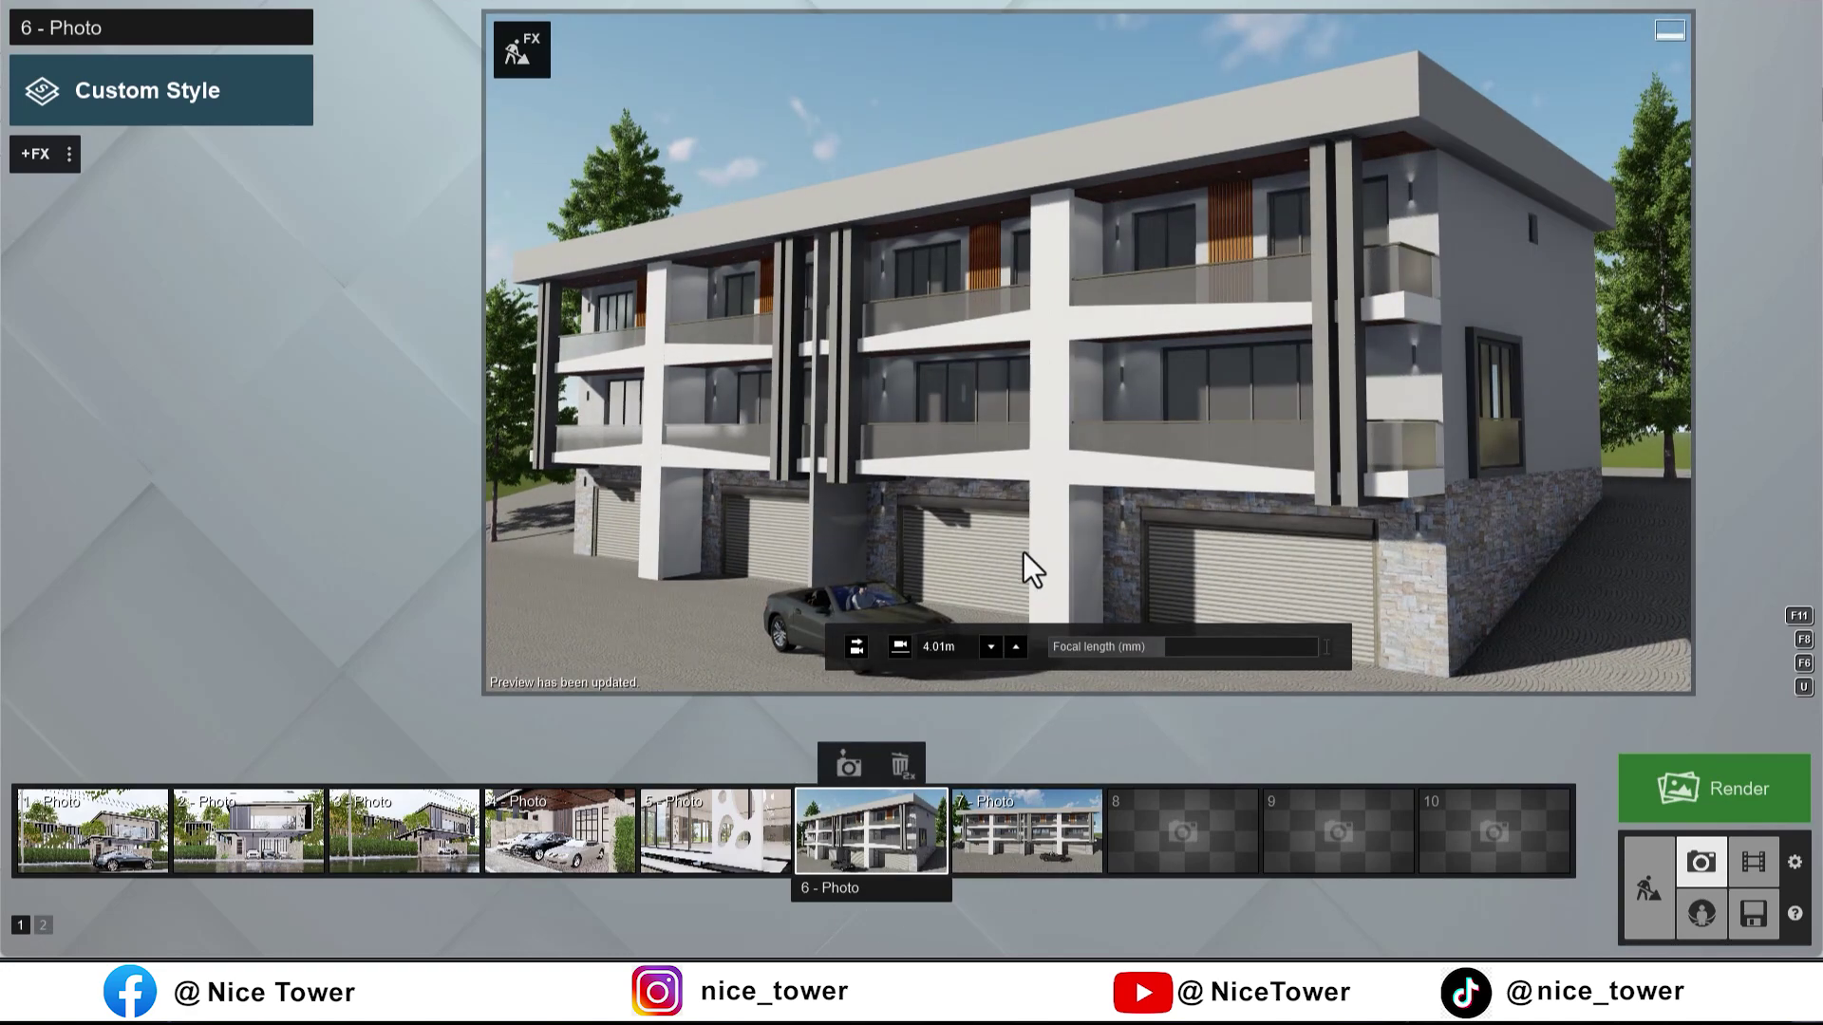
pyautogui.click(1026, 831)
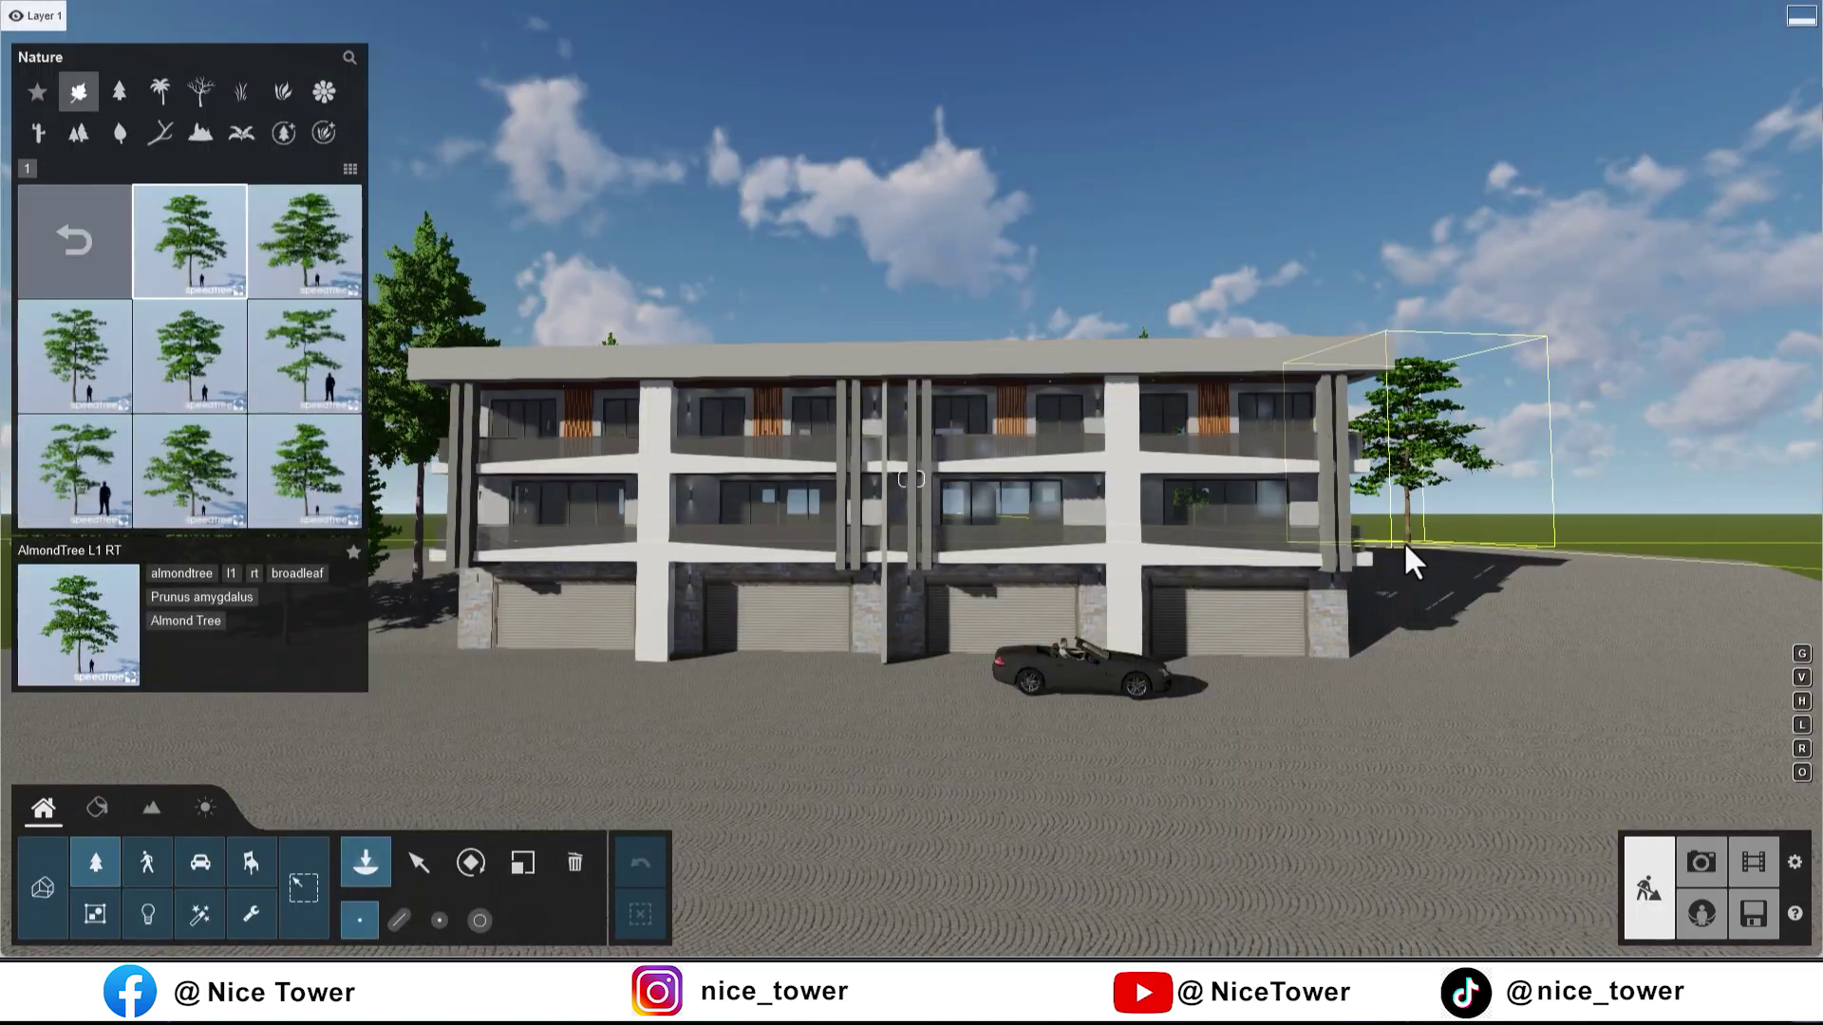
# Step: Place an AlmondTree L1 RT behind the building, scale it to 1.23x and move it further back
pyautogui.moveTo(1384, 569); pyautogui.dragTo(1396, 569, button='right')
pyautogui.press('w')
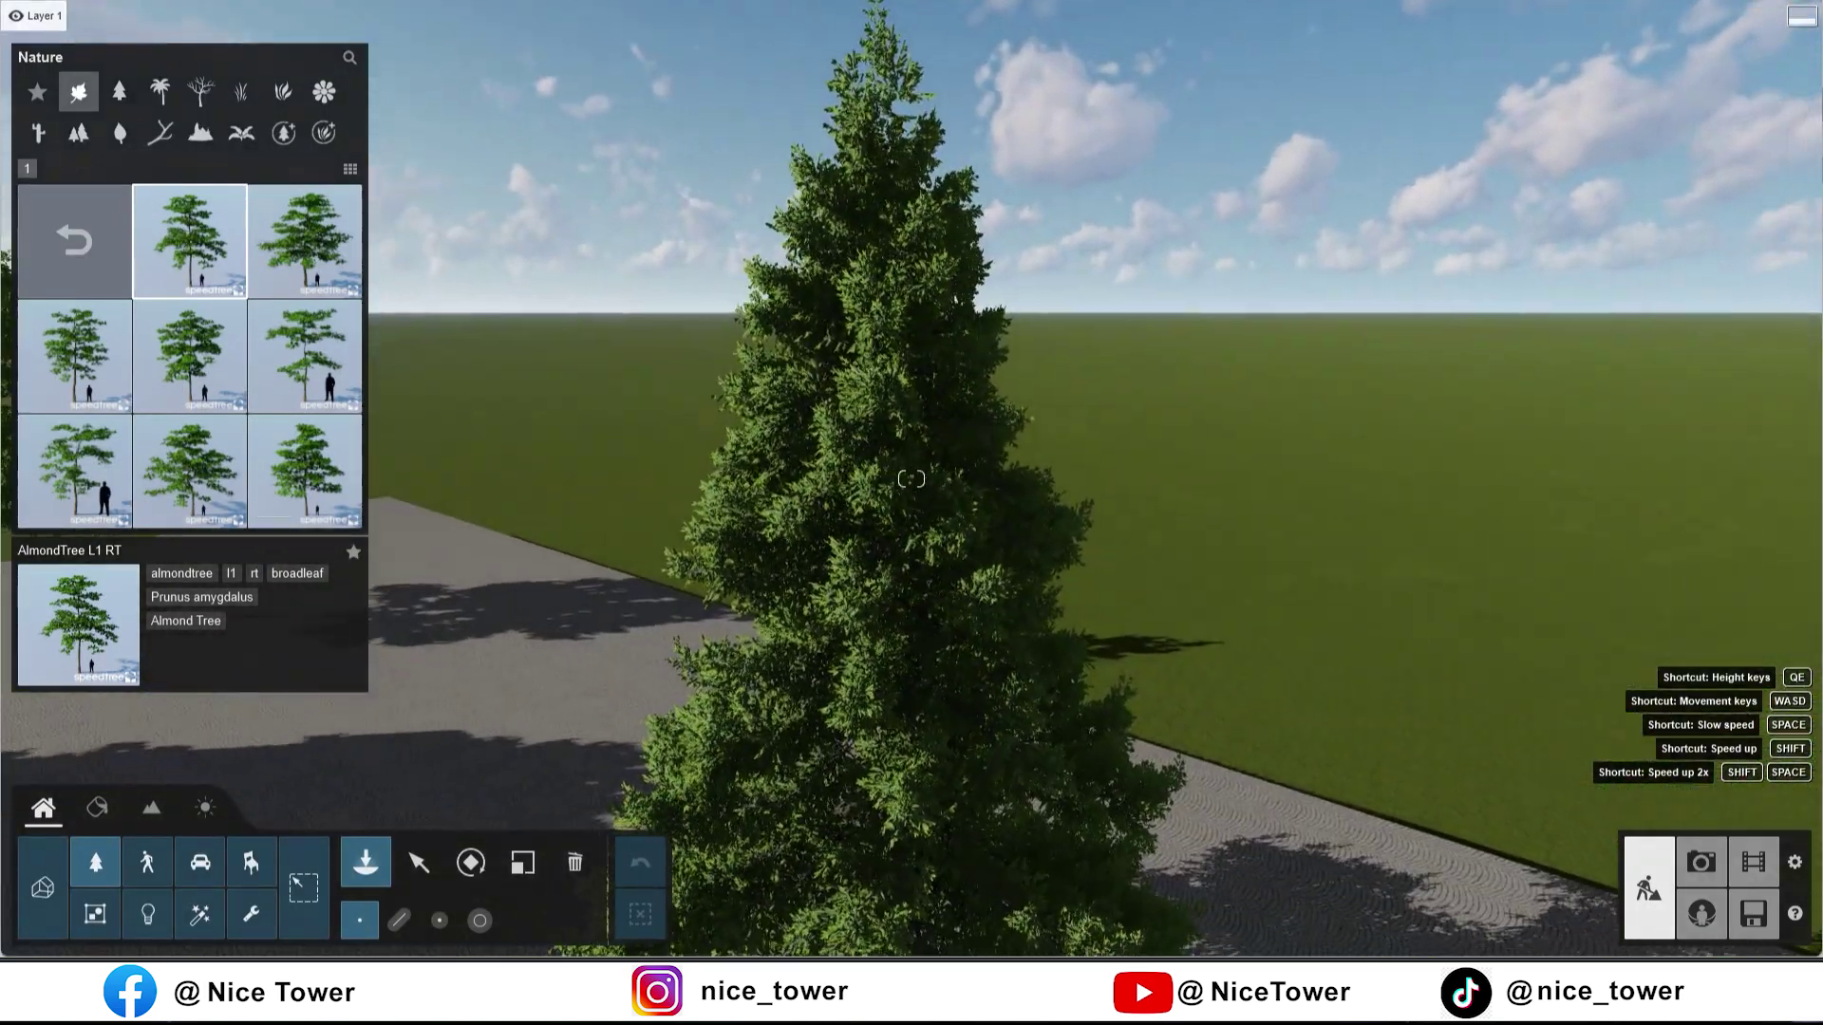
pyautogui.press('s')
pyautogui.moveTo(911, 479); pyautogui.dragTo(937, 807, button='right')
pyautogui.click(767, 742)
pyautogui.click(522, 862)
pyautogui.moveTo(733, 879); pyautogui.dragTo(1490, 800)
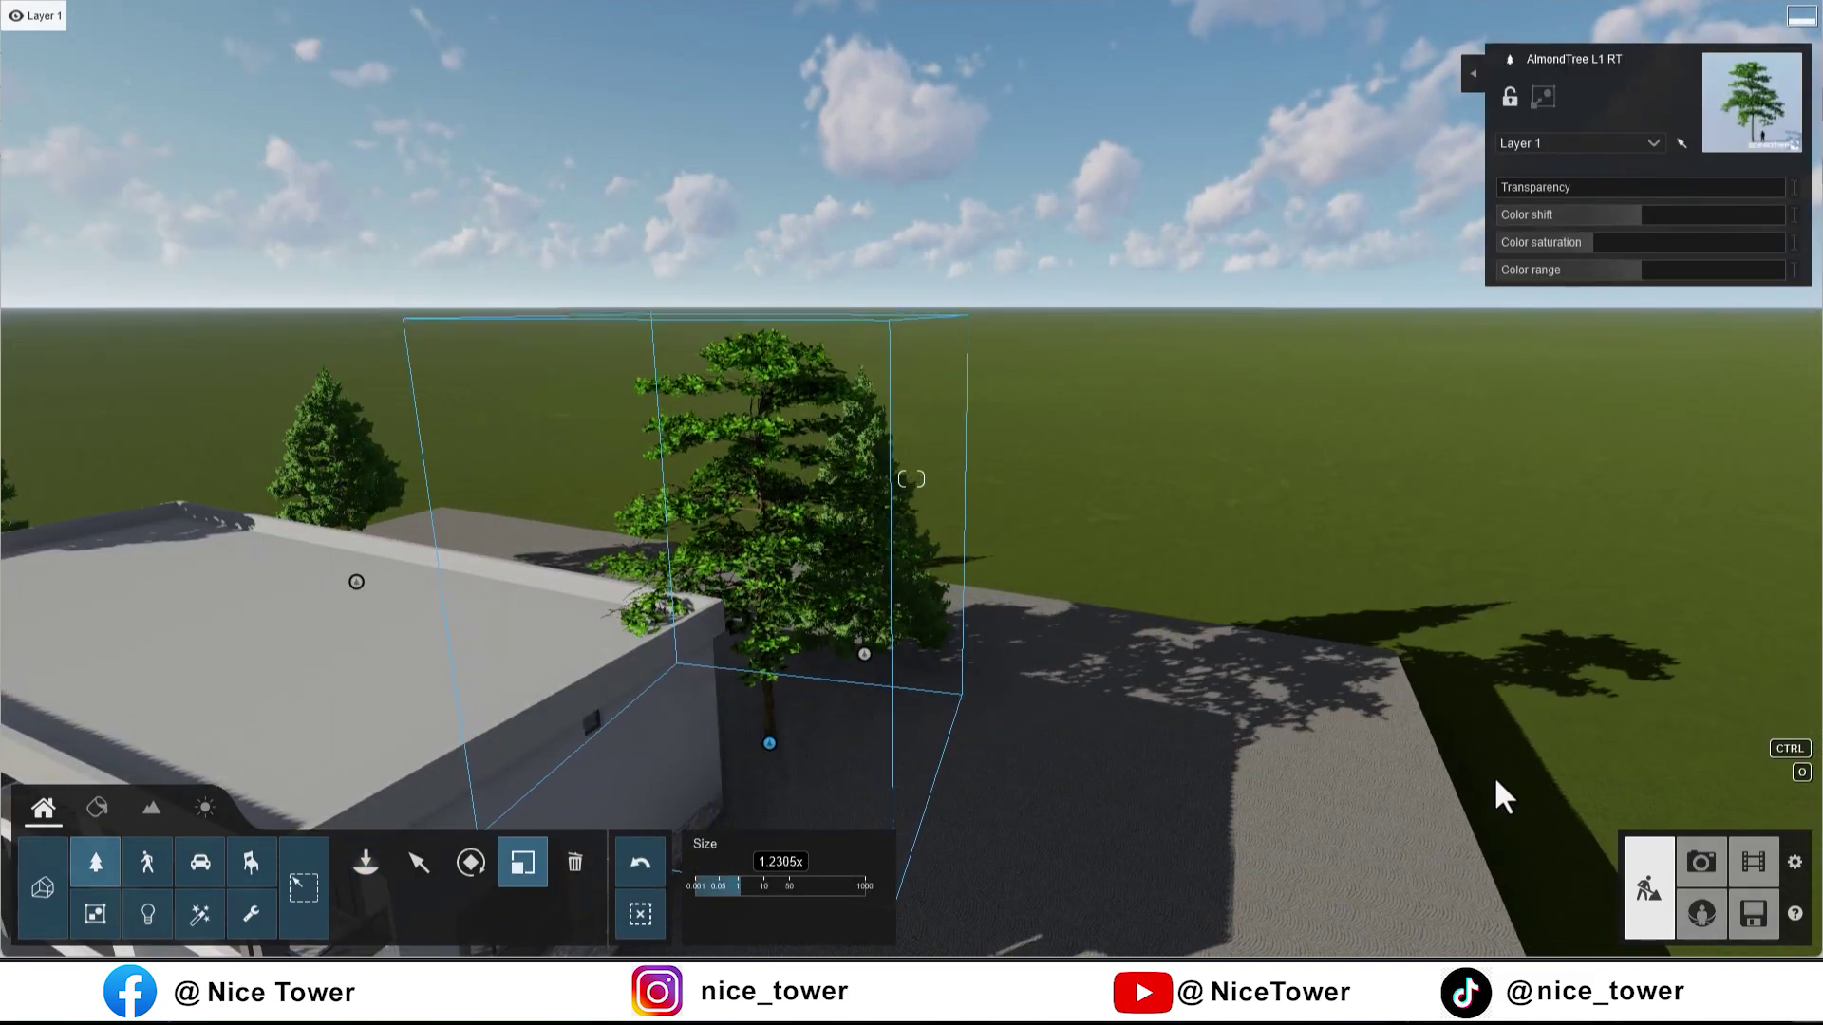
pyautogui.click(418, 862)
pyautogui.moveTo(771, 744)
pyautogui.mouseDown()
pyautogui.moveTo(809, 727)
pyautogui.moveTo(839, 743)
pyautogui.moveTo(757, 655)
pyautogui.moveTo(415, 570)
pyautogui.mouseUp()
pyautogui.click(1700, 862)
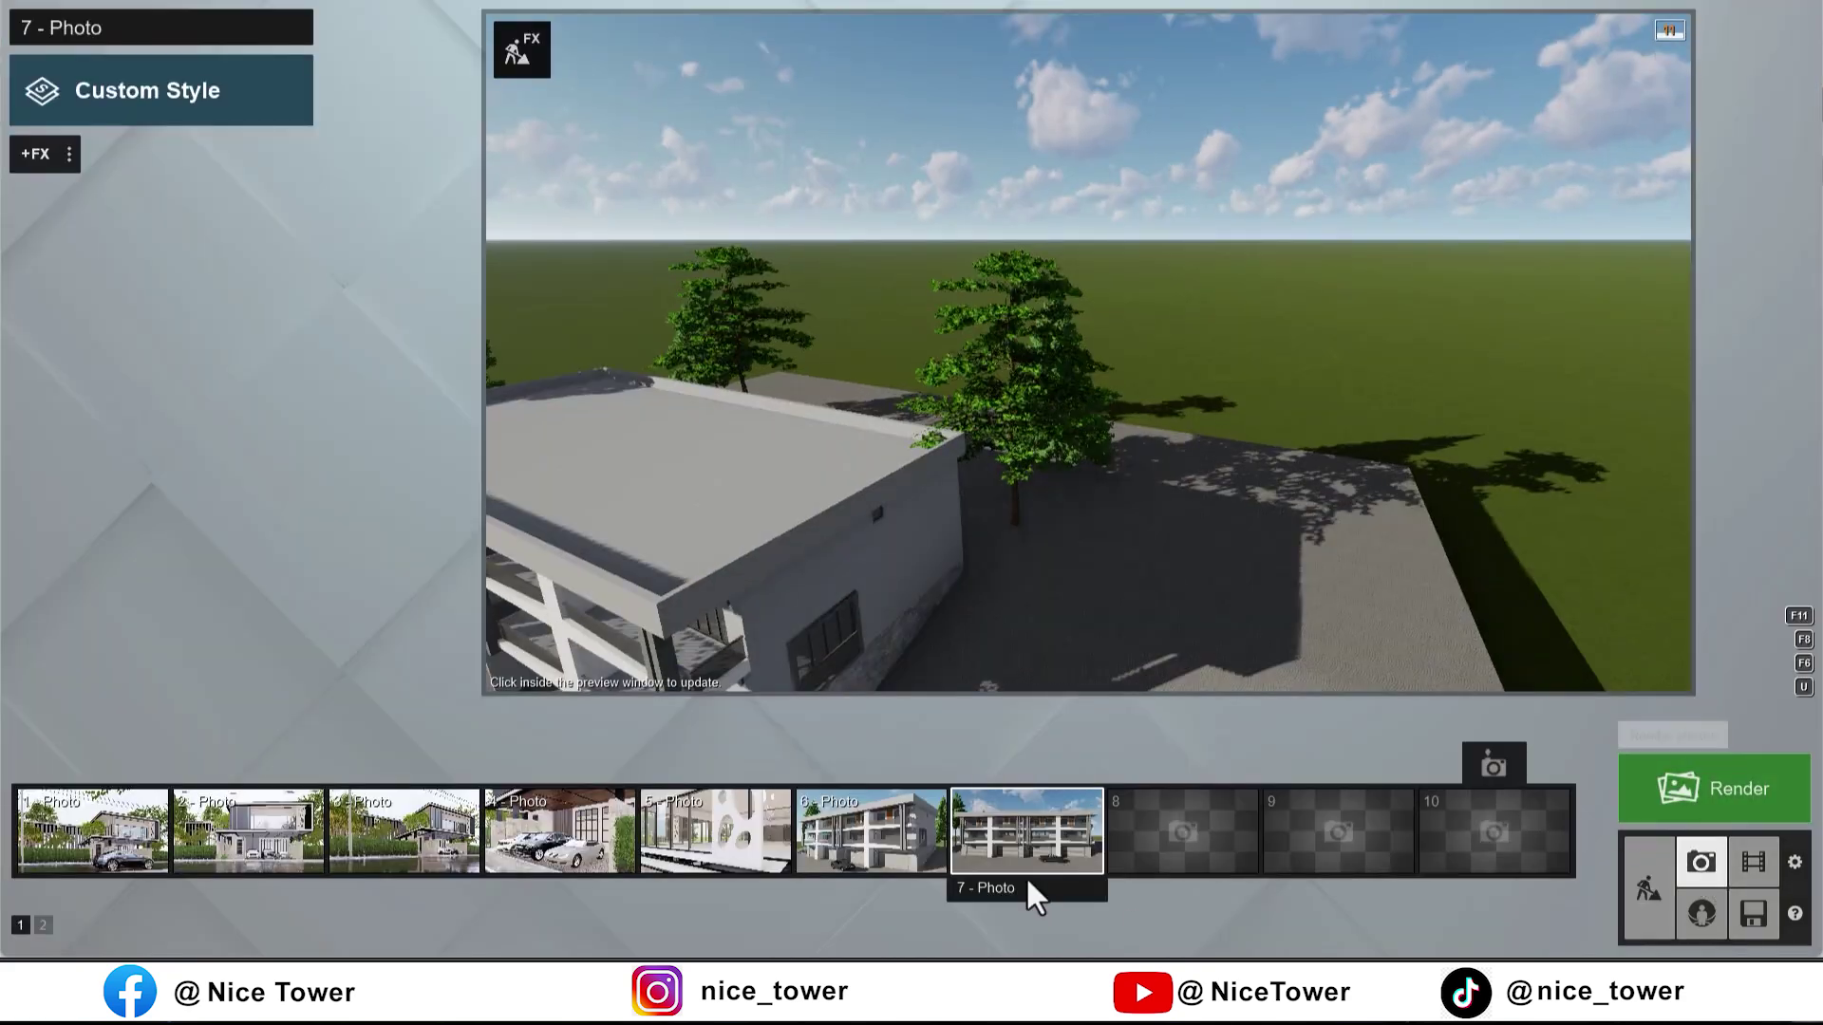
# Step: Apply the Realistic style to photo 6
pyautogui.click(896, 805)
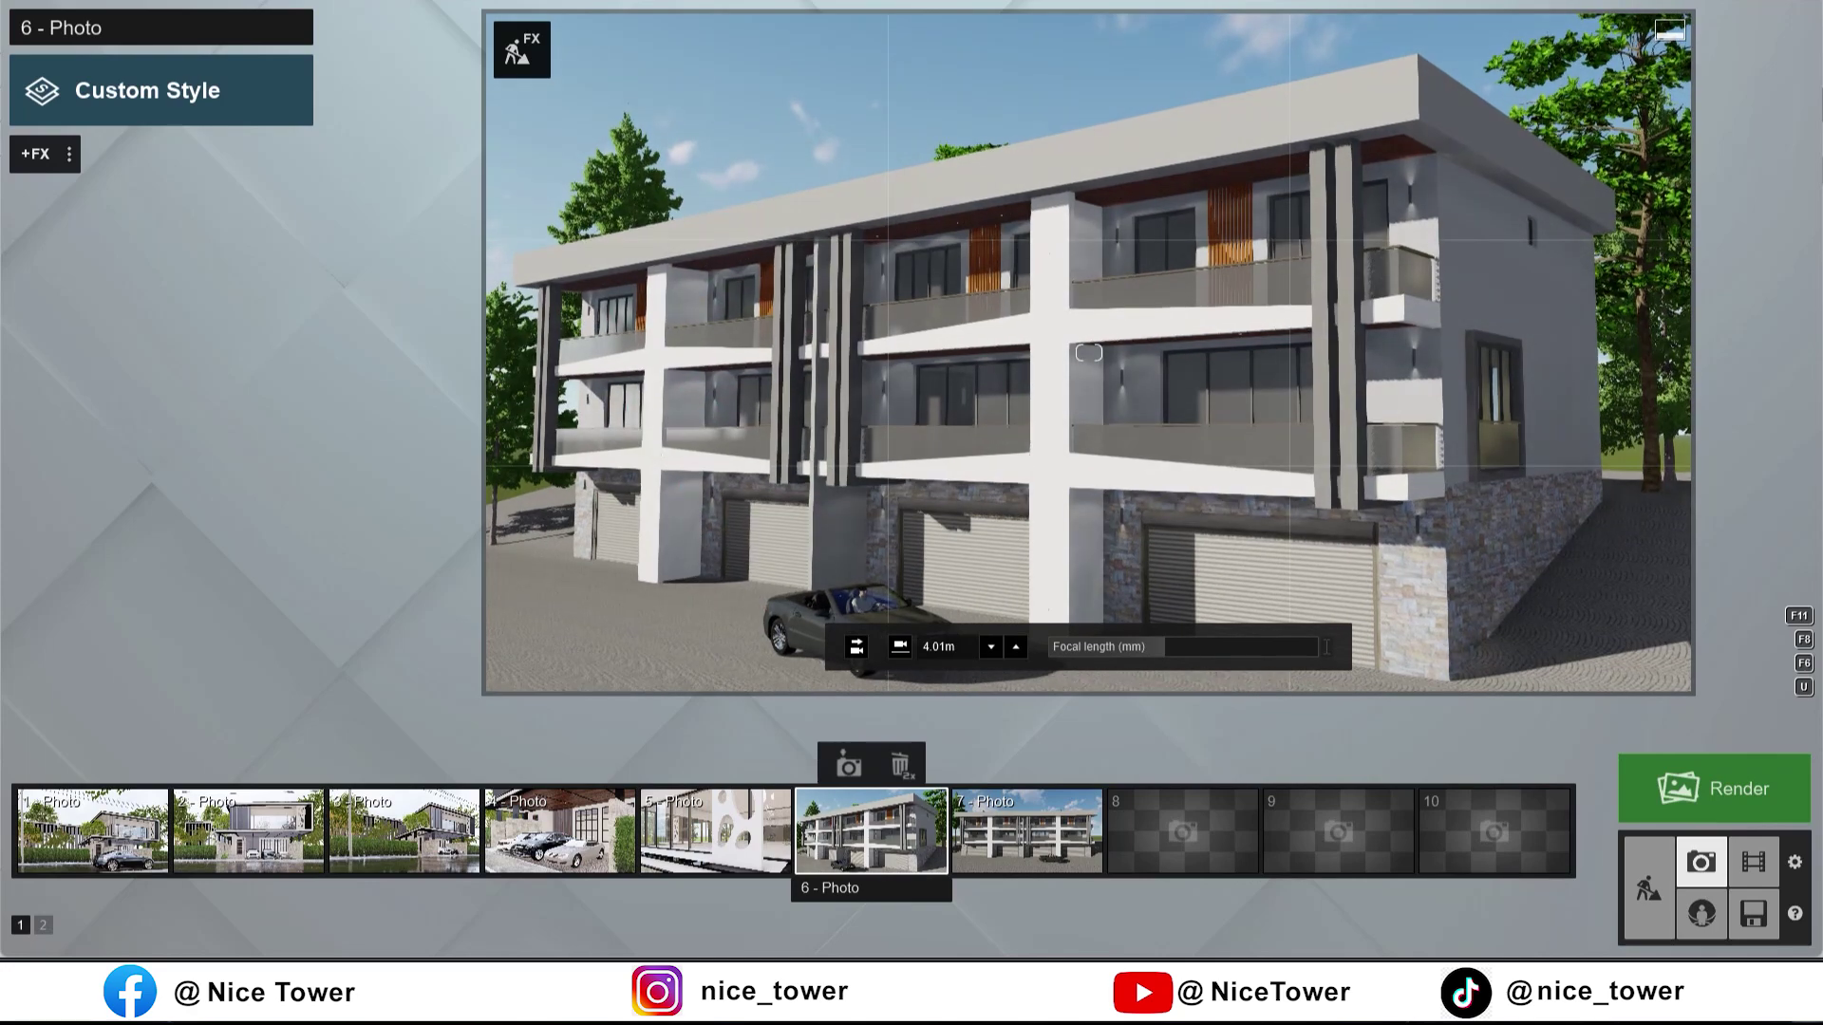
pyautogui.click(131, 97)
pyautogui.click(949, 323)
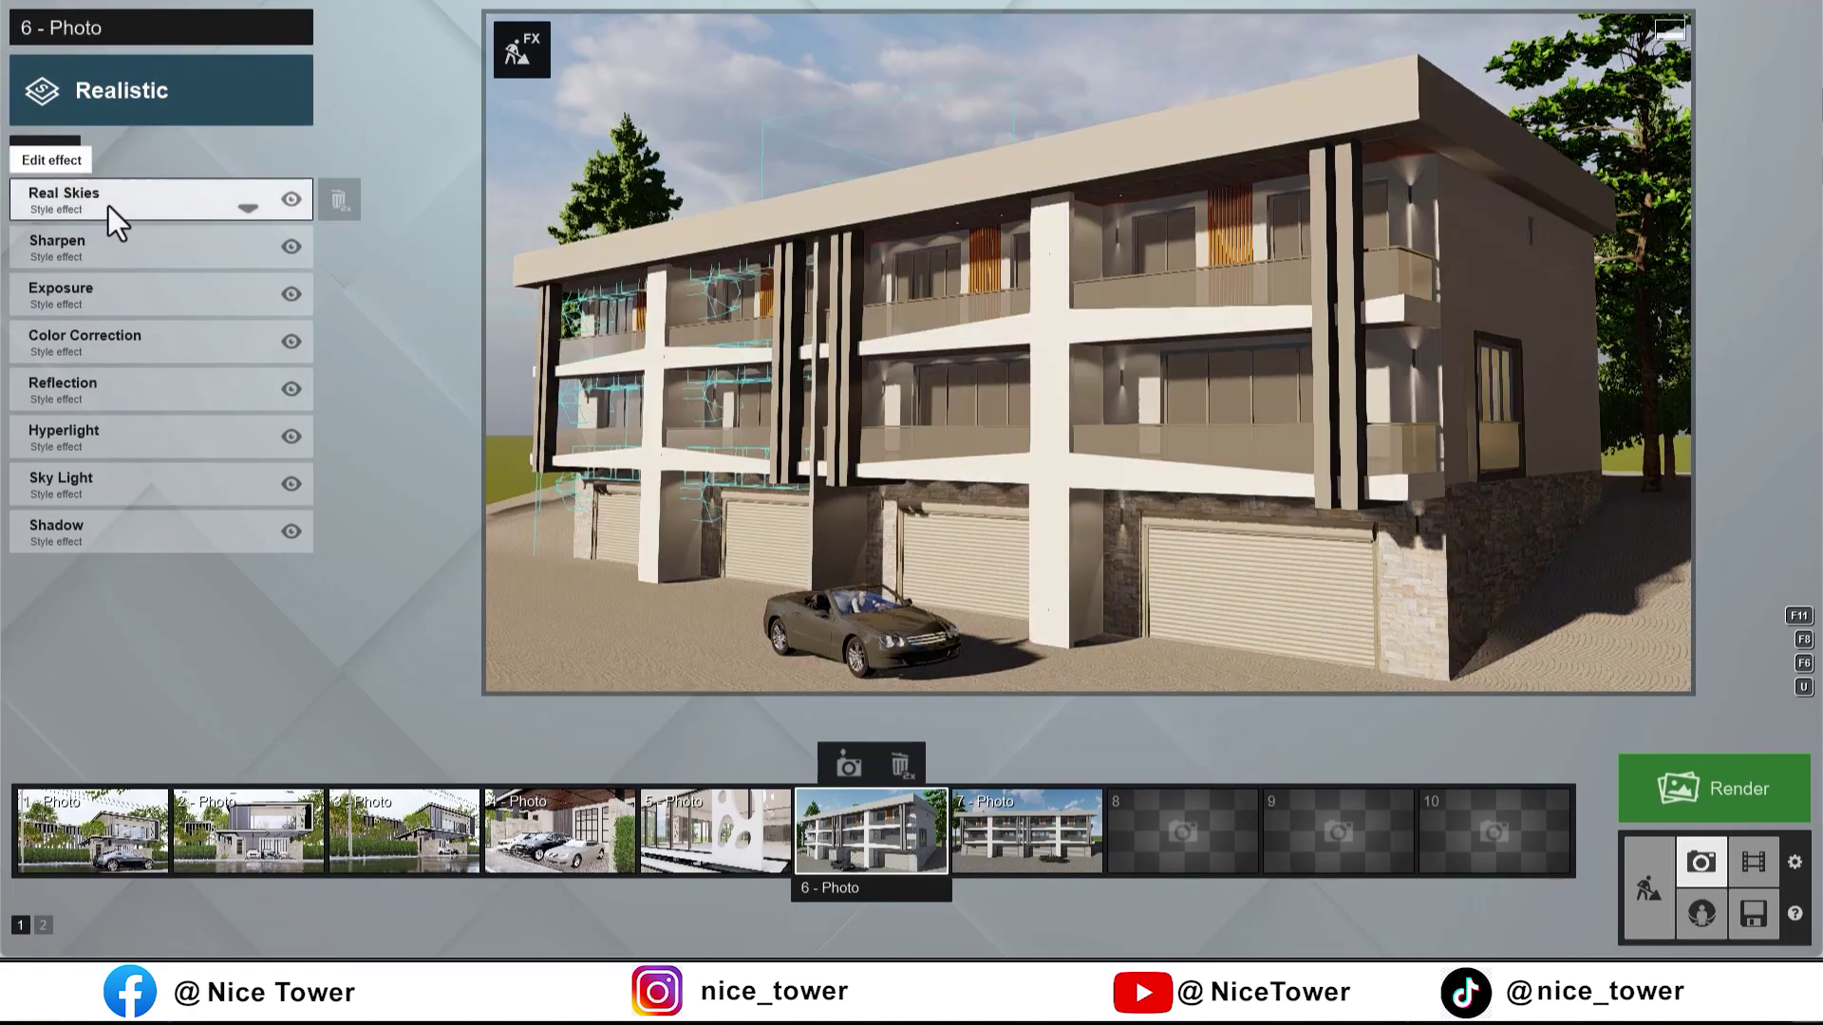
# Step: Choose an Overcast Real Sky for photo 6 and lower the camera slightly
pyautogui.click(108, 205)
pyautogui.click(93, 254)
pyautogui.click(1192, 176)
pyautogui.click(1044, 173)
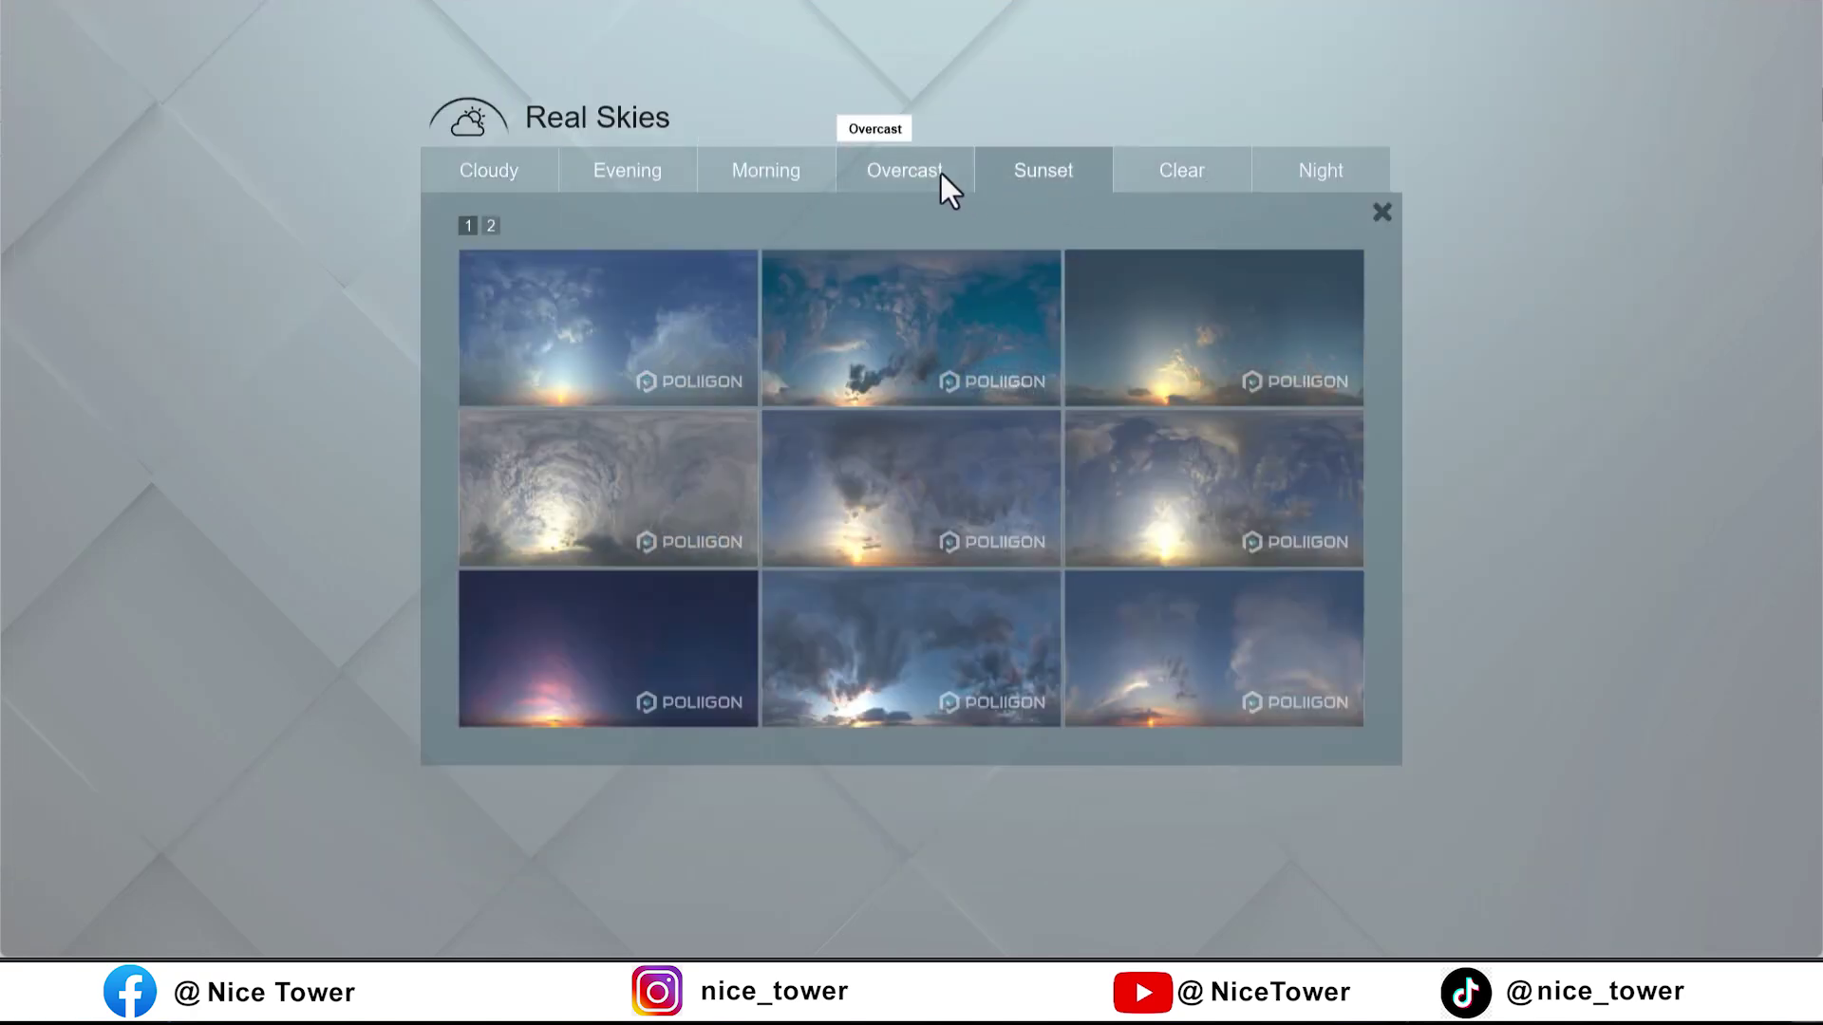
pyautogui.click(905, 171)
pyautogui.click(798, 167)
pyautogui.click(900, 173)
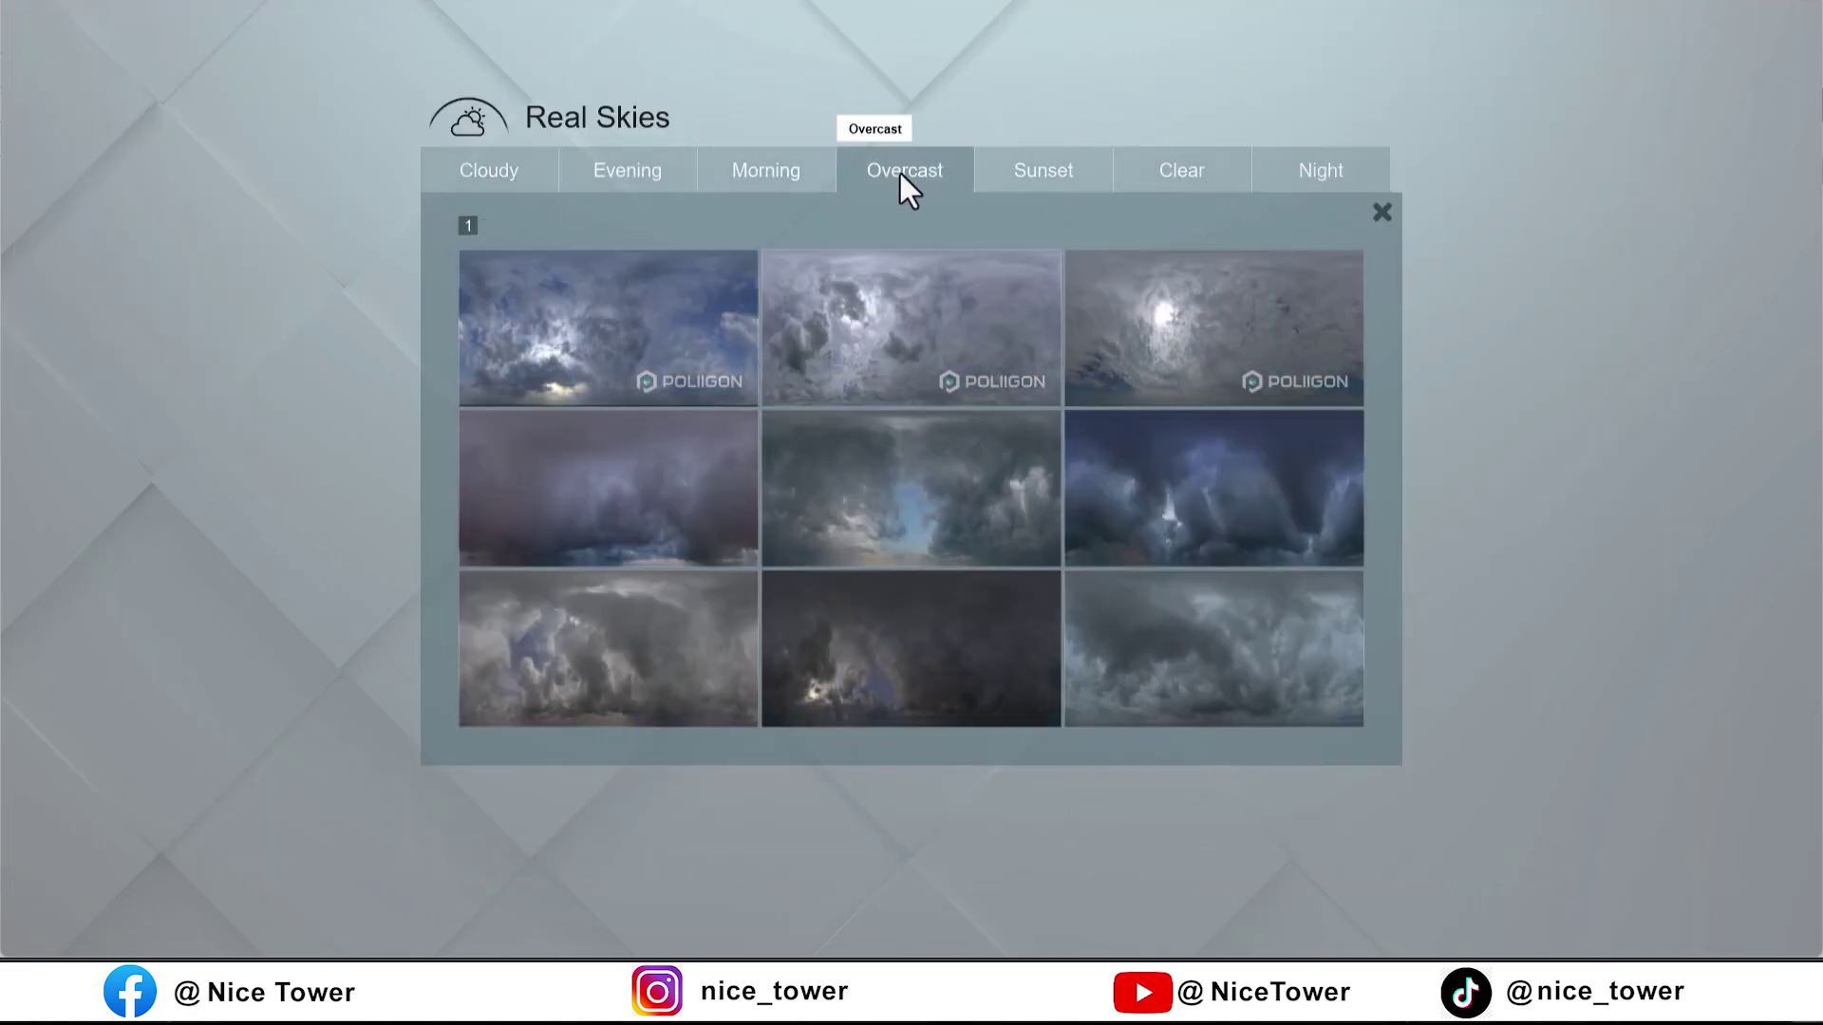
pyautogui.click(914, 320)
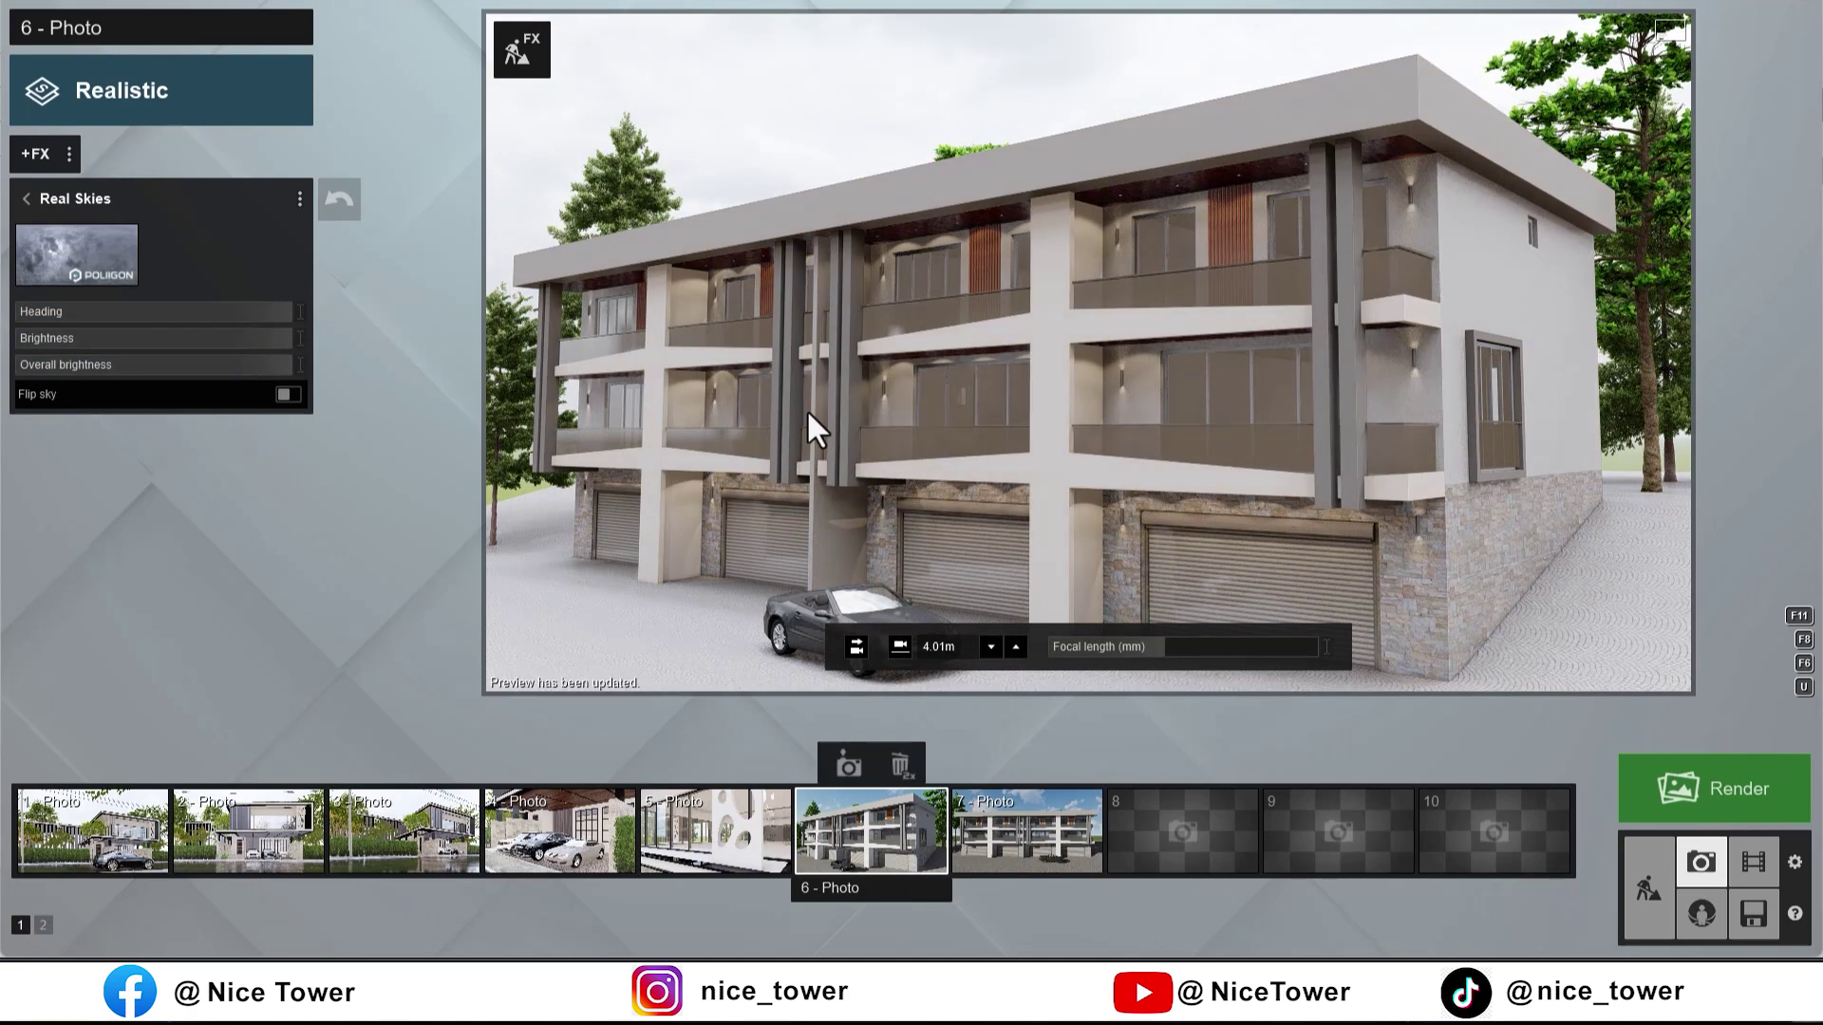
pyautogui.moveTo(806, 409)
pyautogui.mouseDown(button='right')
pyautogui.moveTo(949, 395)
pyautogui.moveTo(1002, 440)
pyautogui.moveTo(1089, 352)
pyautogui.mouseUp(button='right')
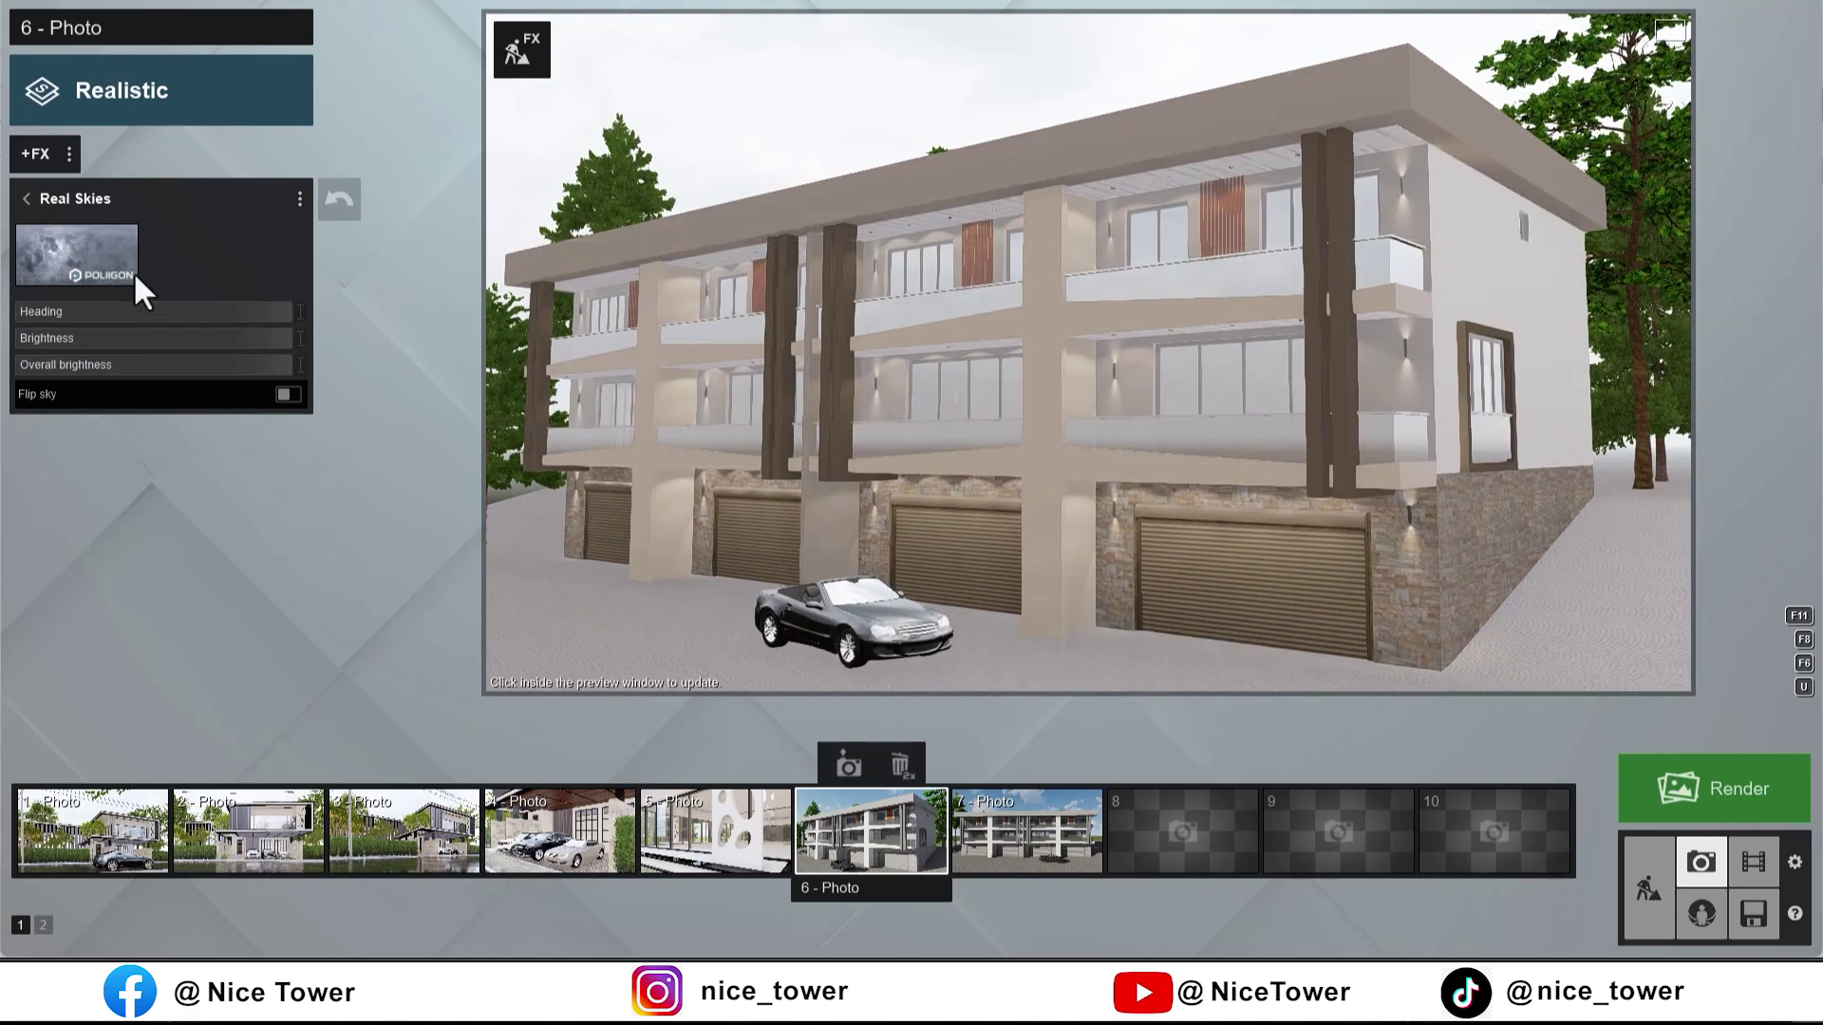
# Step: Add the 2-Point Perspective effect and fine-tune the photo framing
pyautogui.click(40, 154)
pyautogui.click(948, 304)
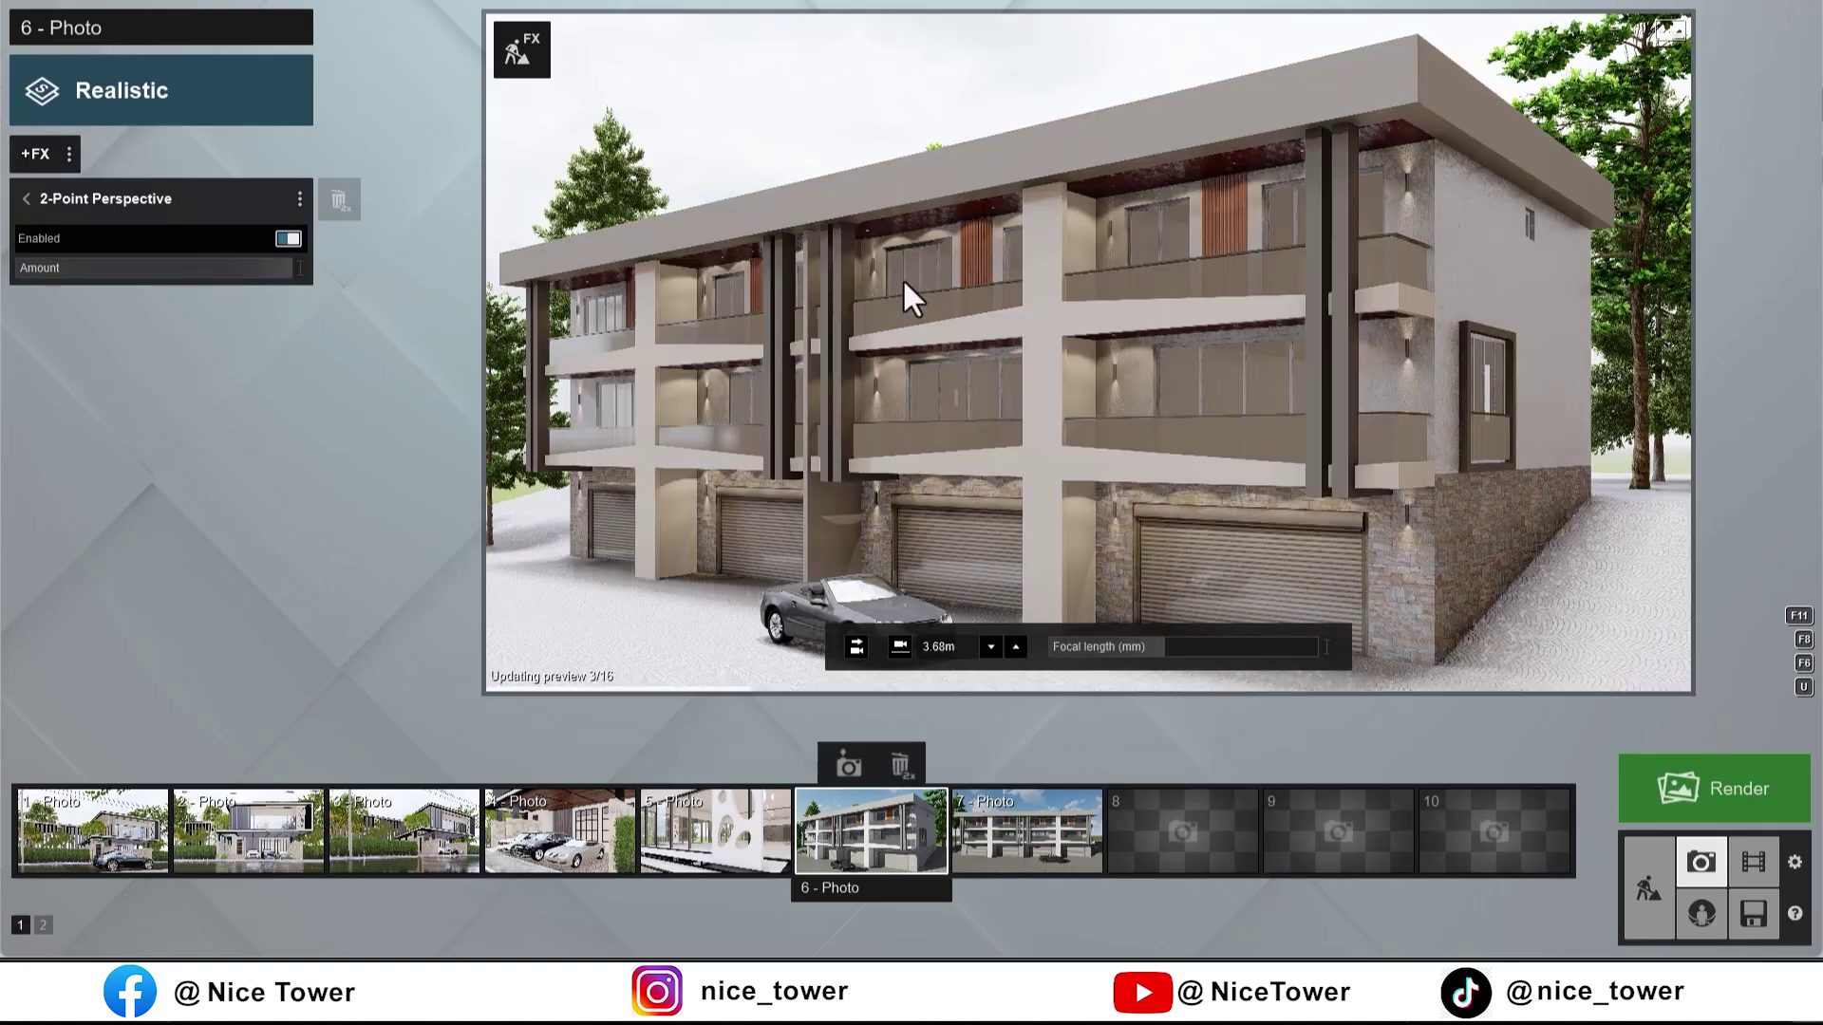
pyautogui.press('e')
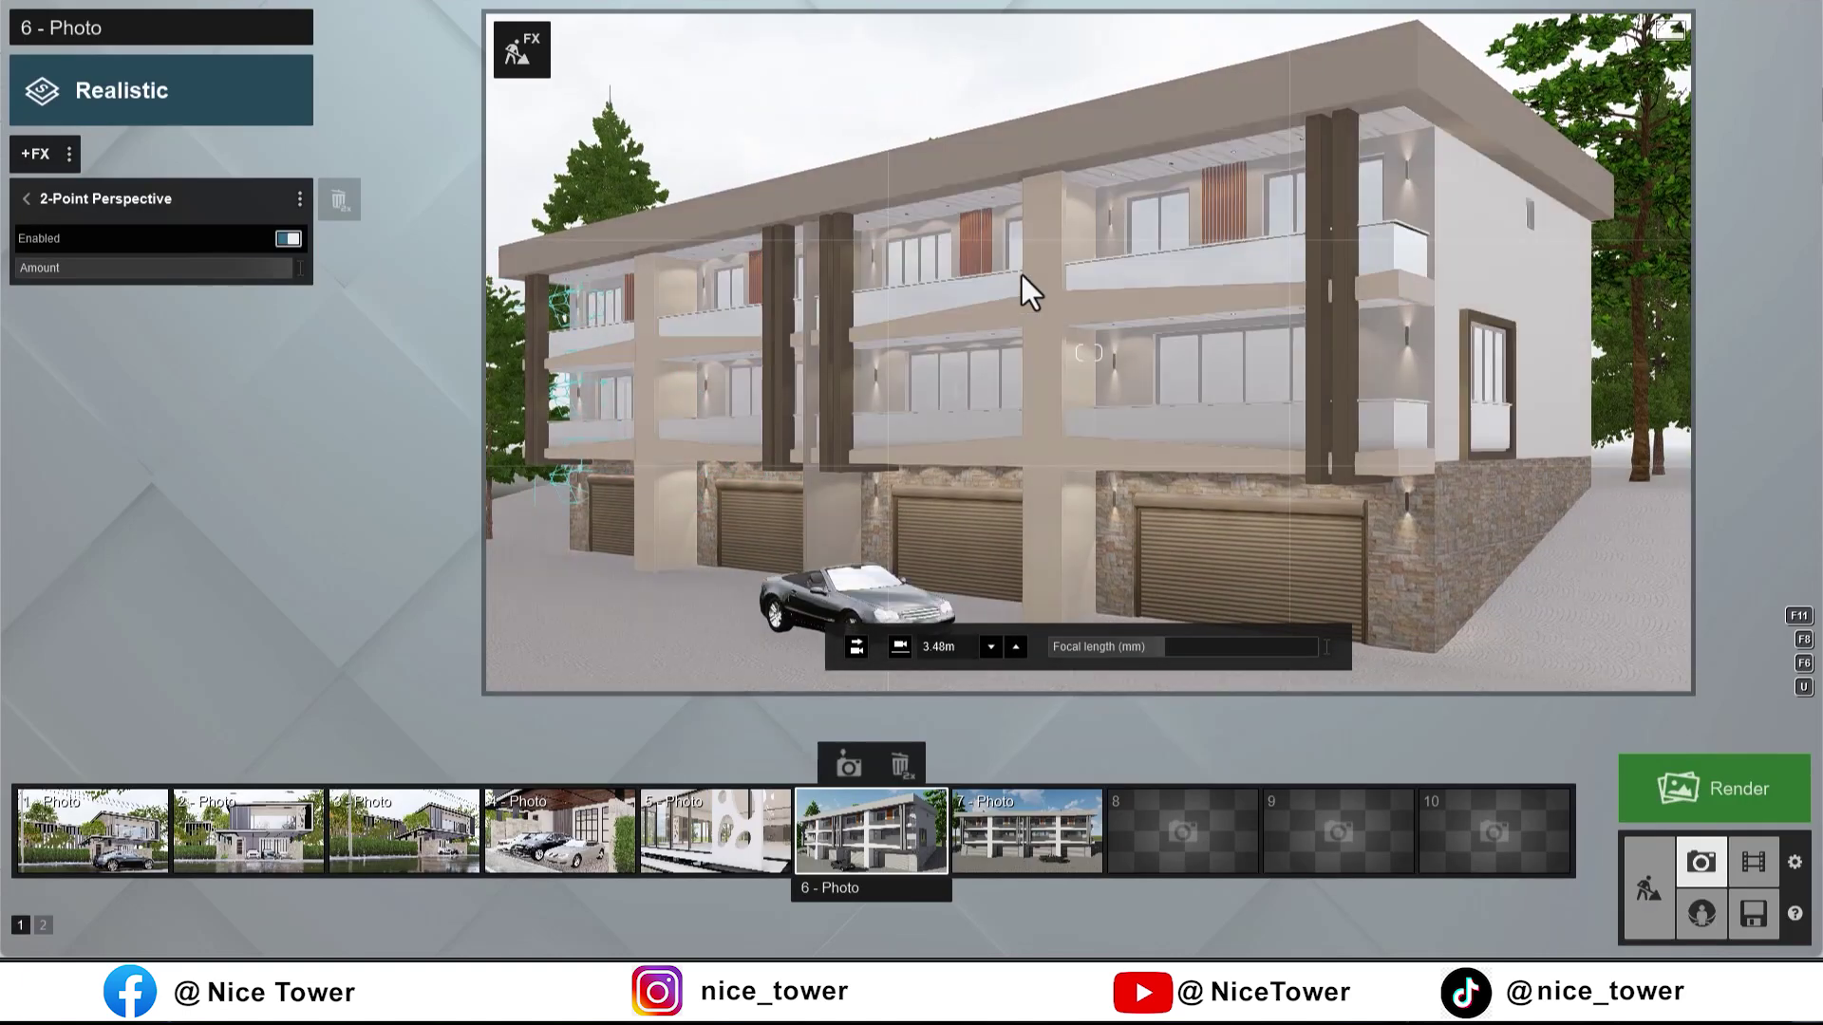
pyautogui.moveTo(1021, 275); pyautogui.dragTo(1025, 285, button='right')
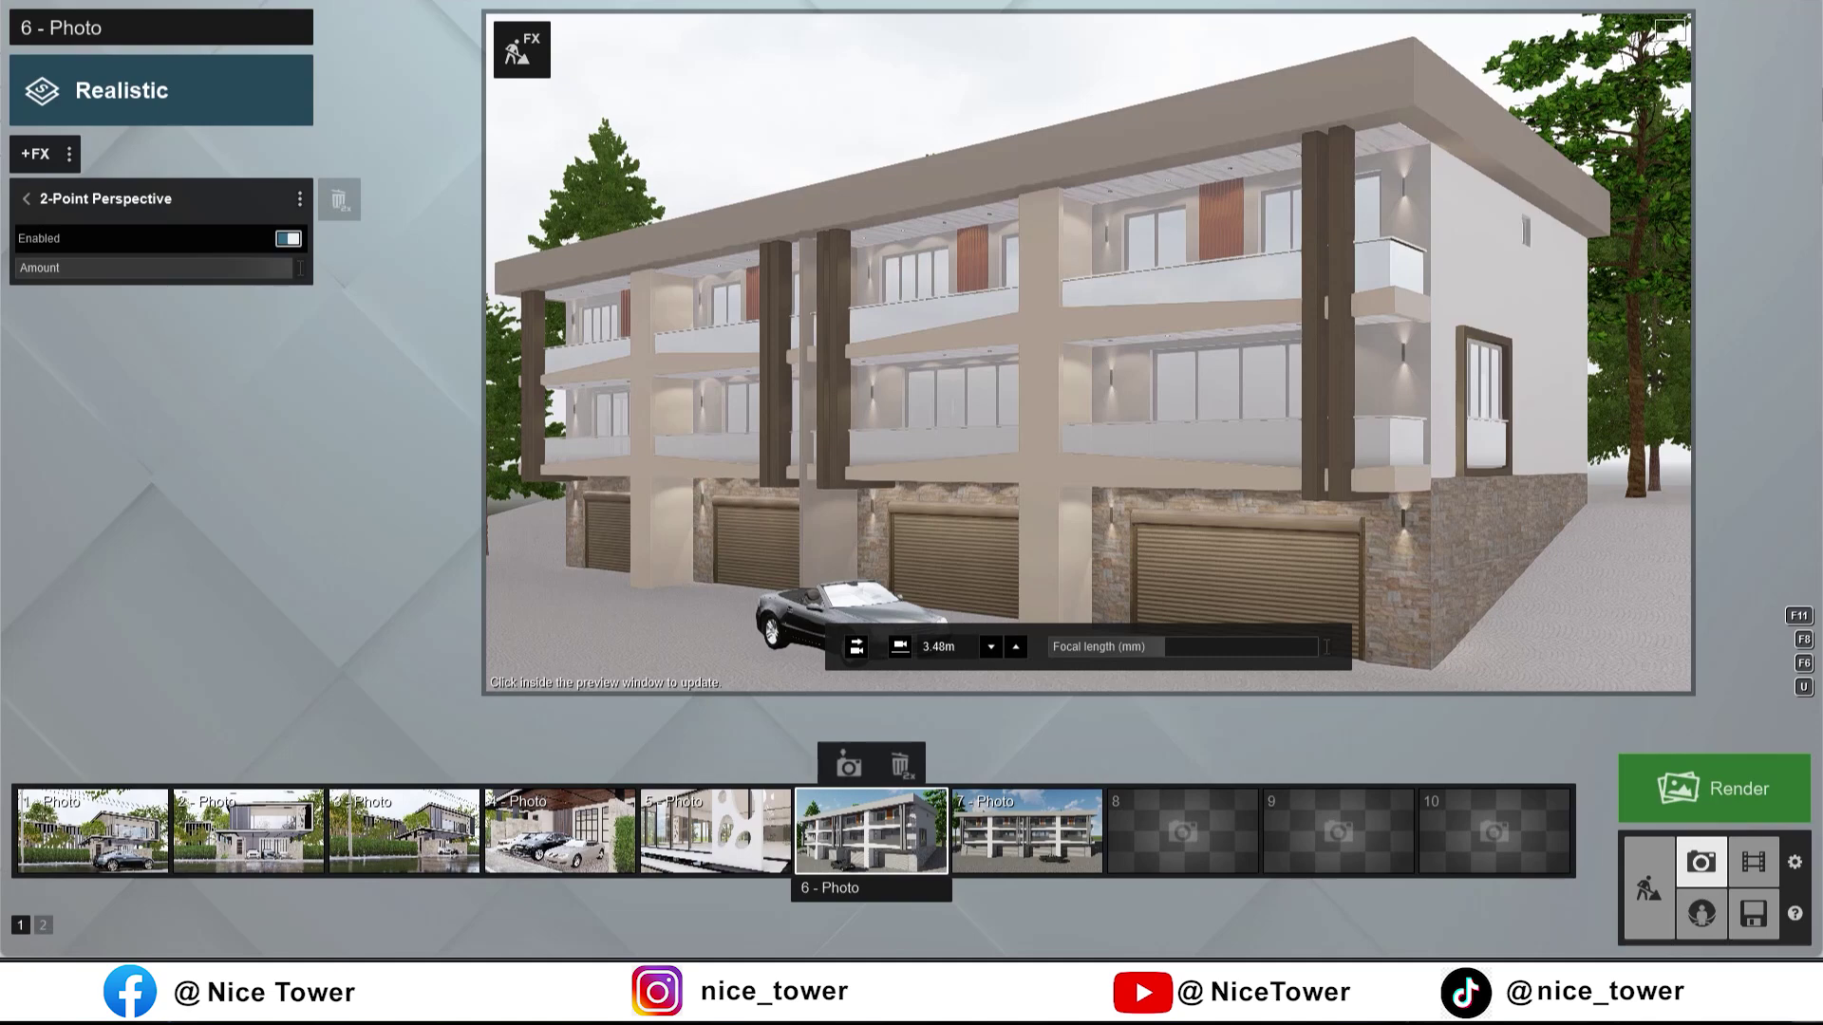
# Step: Lower Color Correction temperature and brightness for a cooler, darker image
pyautogui.click(26, 198)
pyautogui.click(152, 337)
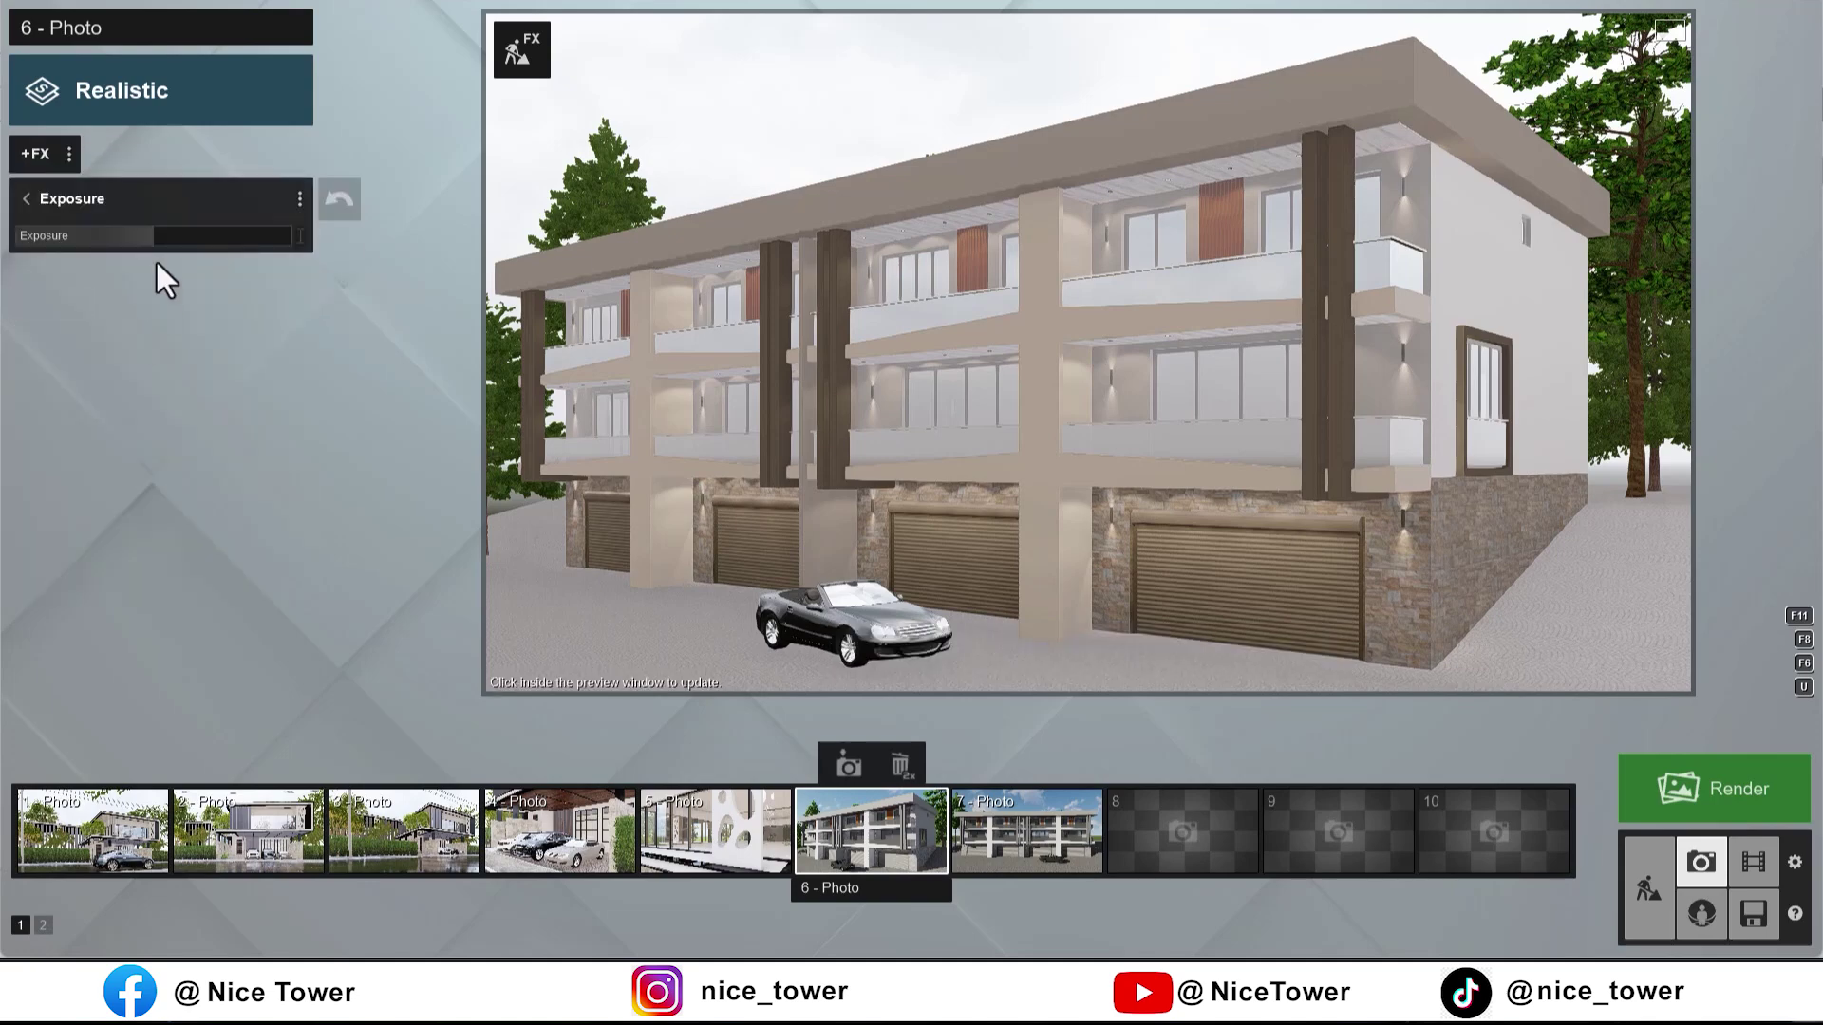
pyautogui.click(27, 198)
pyautogui.click(117, 395)
pyautogui.moveTo(207, 233); pyautogui.dragTo(173, 233)
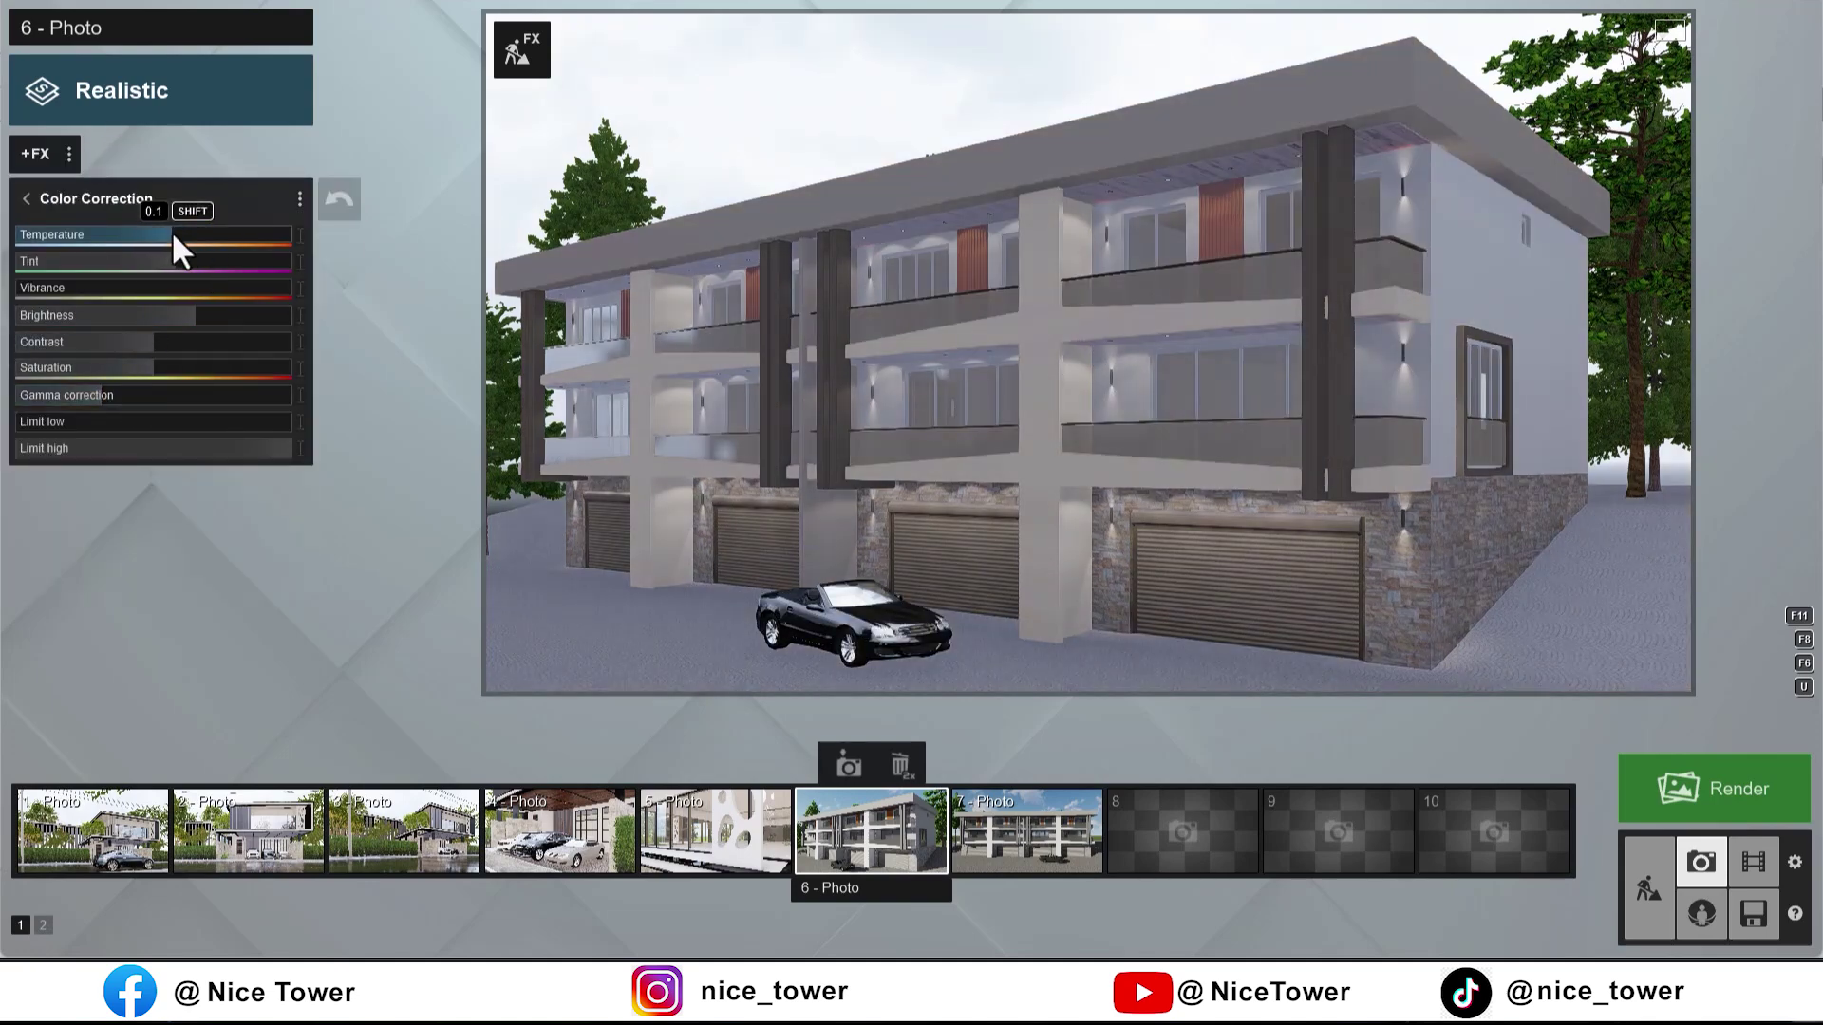
pyautogui.moveTo(167, 313); pyautogui.dragTo(102, 314)
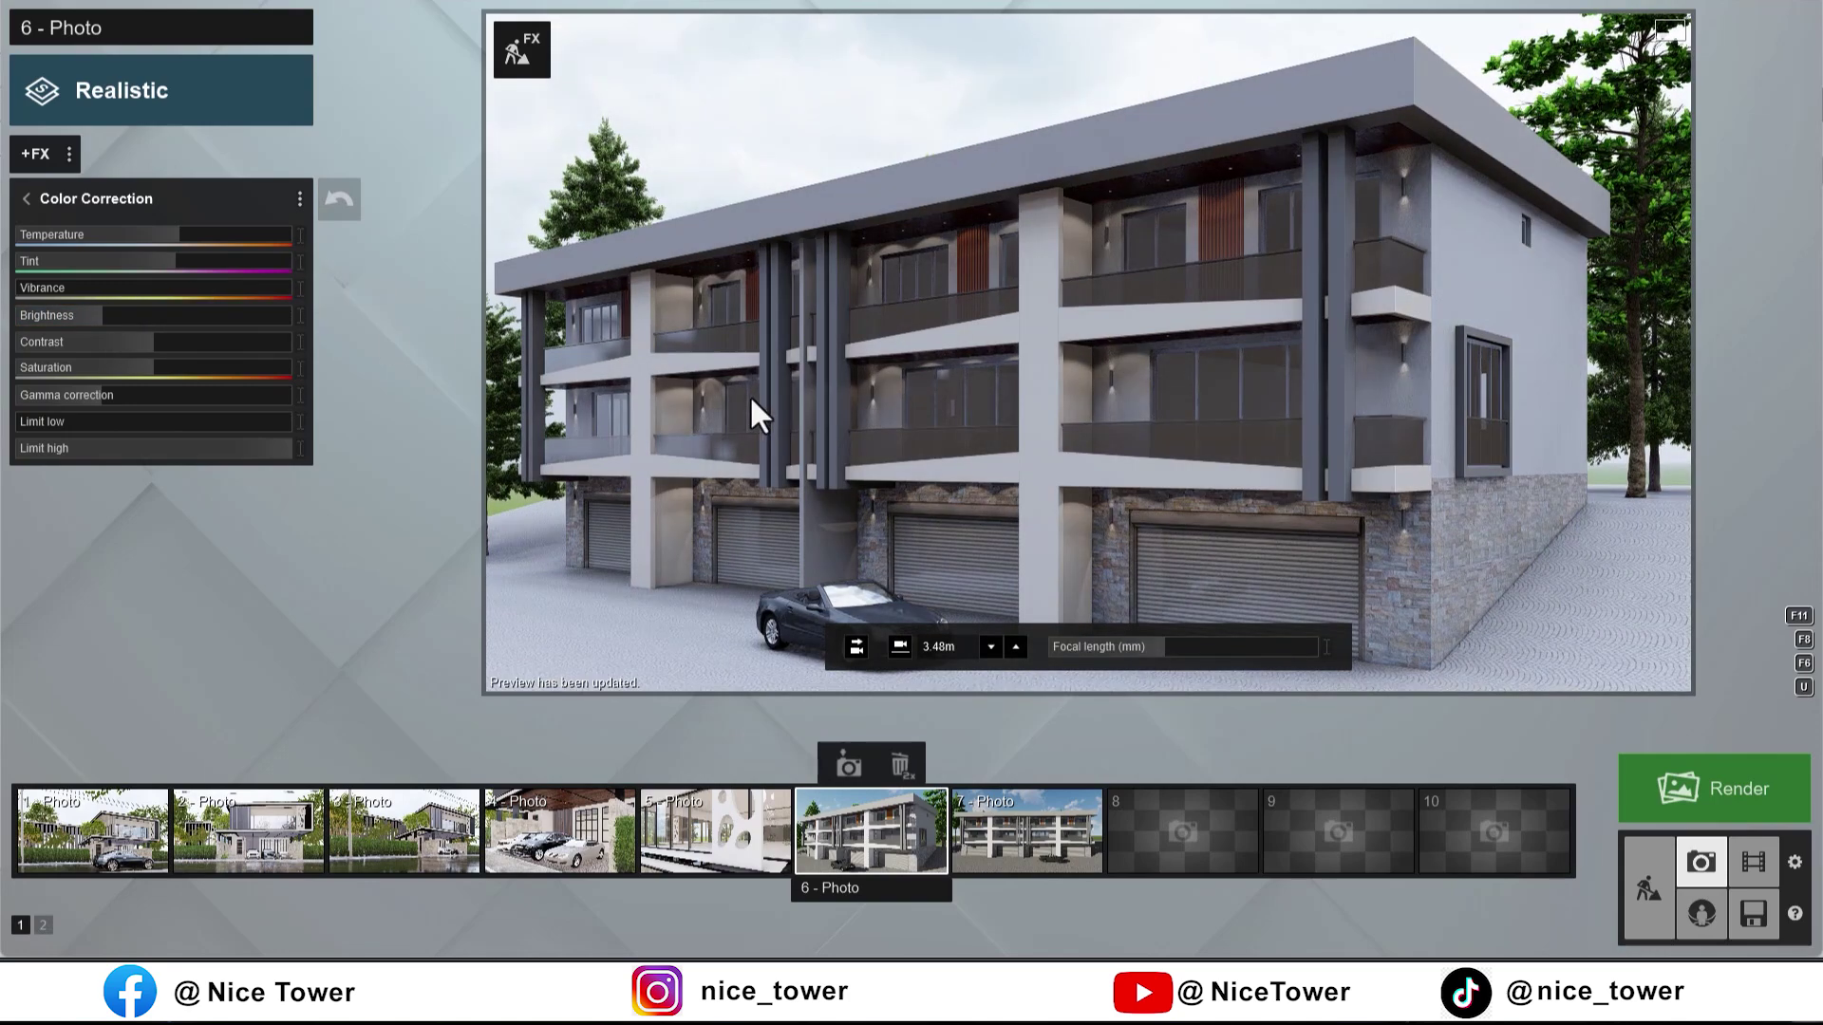
pyautogui.moveTo(749, 395); pyautogui.dragTo(815, 447, button='right')
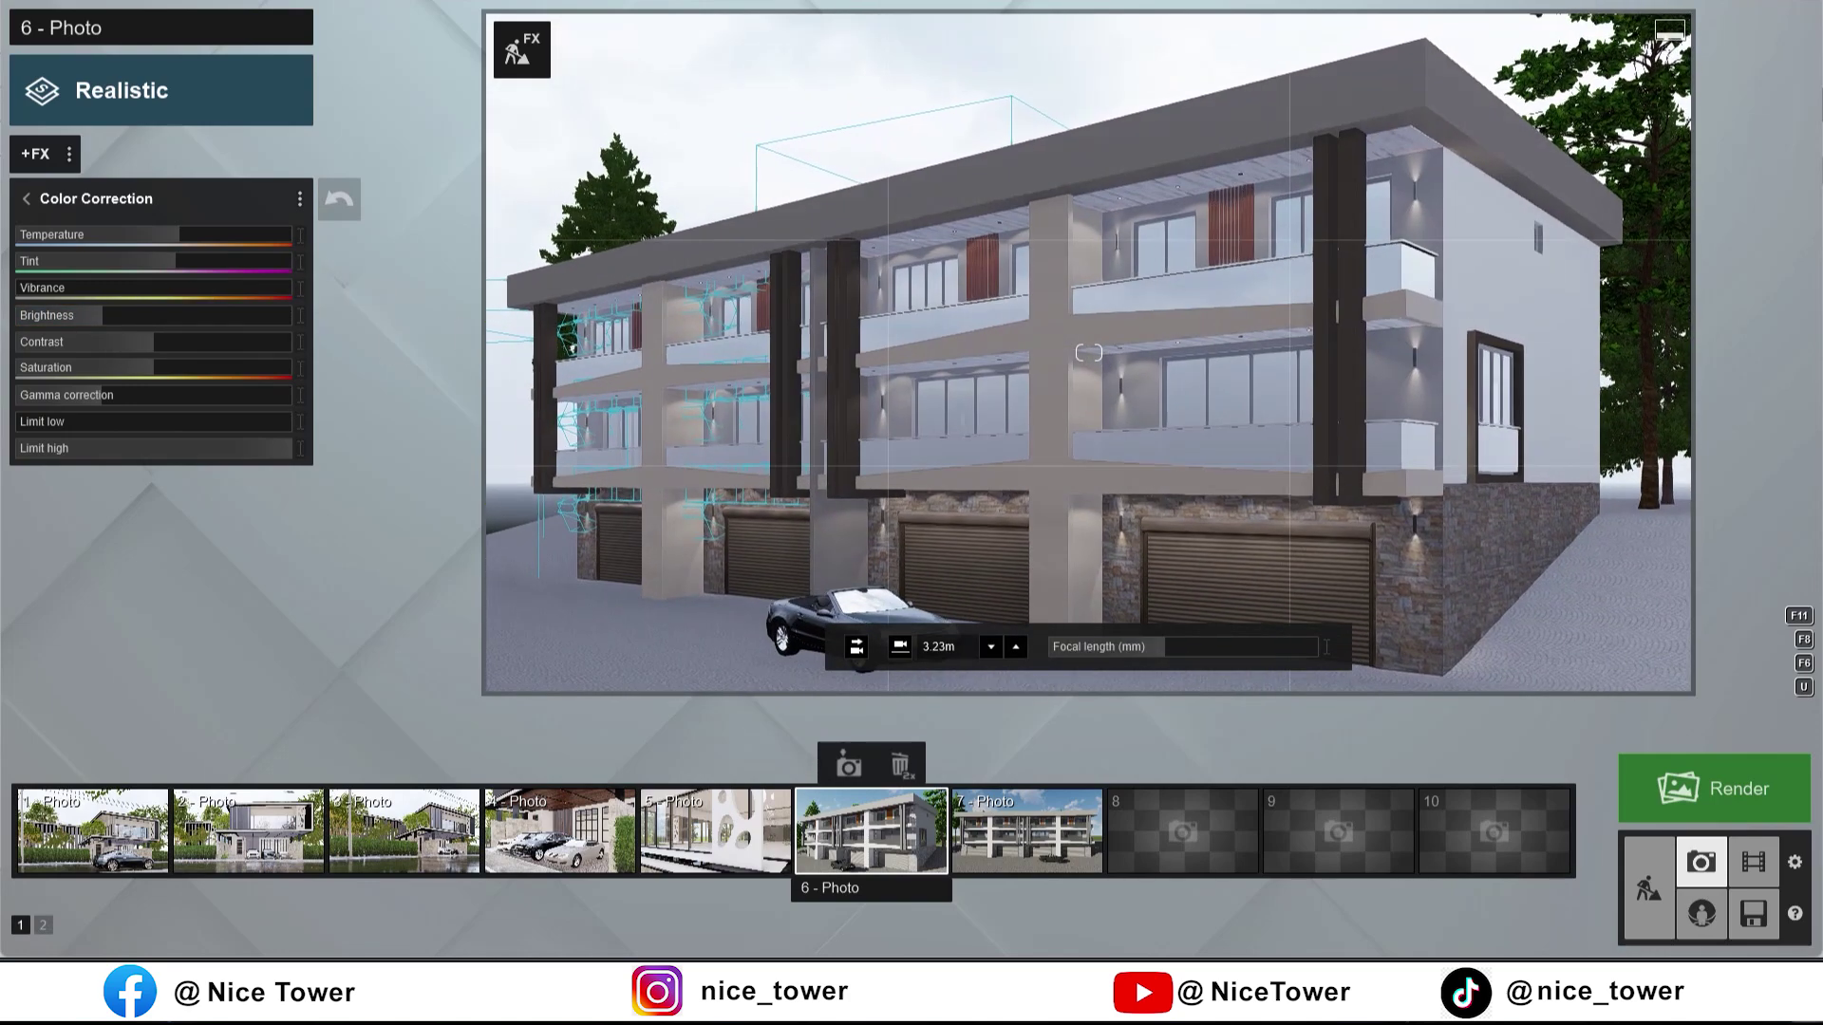
pyautogui.click(27, 198)
# Step: Add Reflection planes on the window glass, balcony glass and soffit
pyautogui.click(146, 436)
pyautogui.click(136, 345)
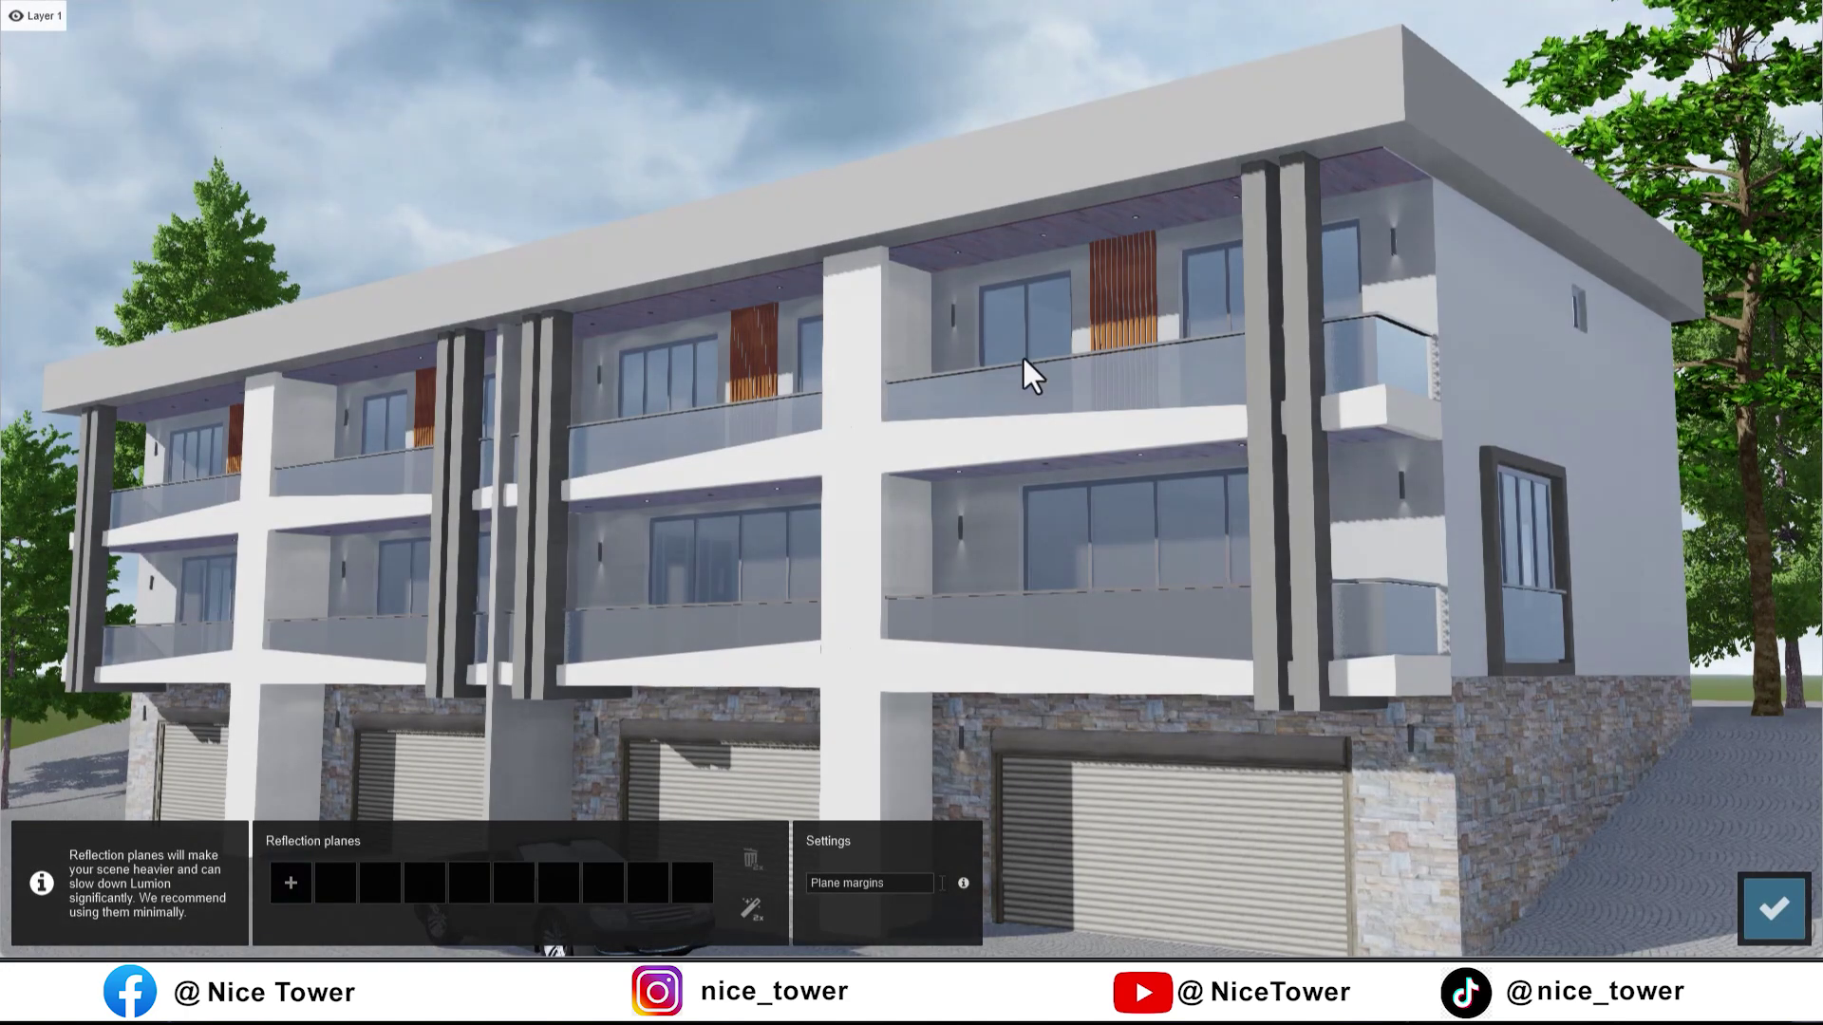
pyautogui.click(290, 883)
pyautogui.click(1008, 332)
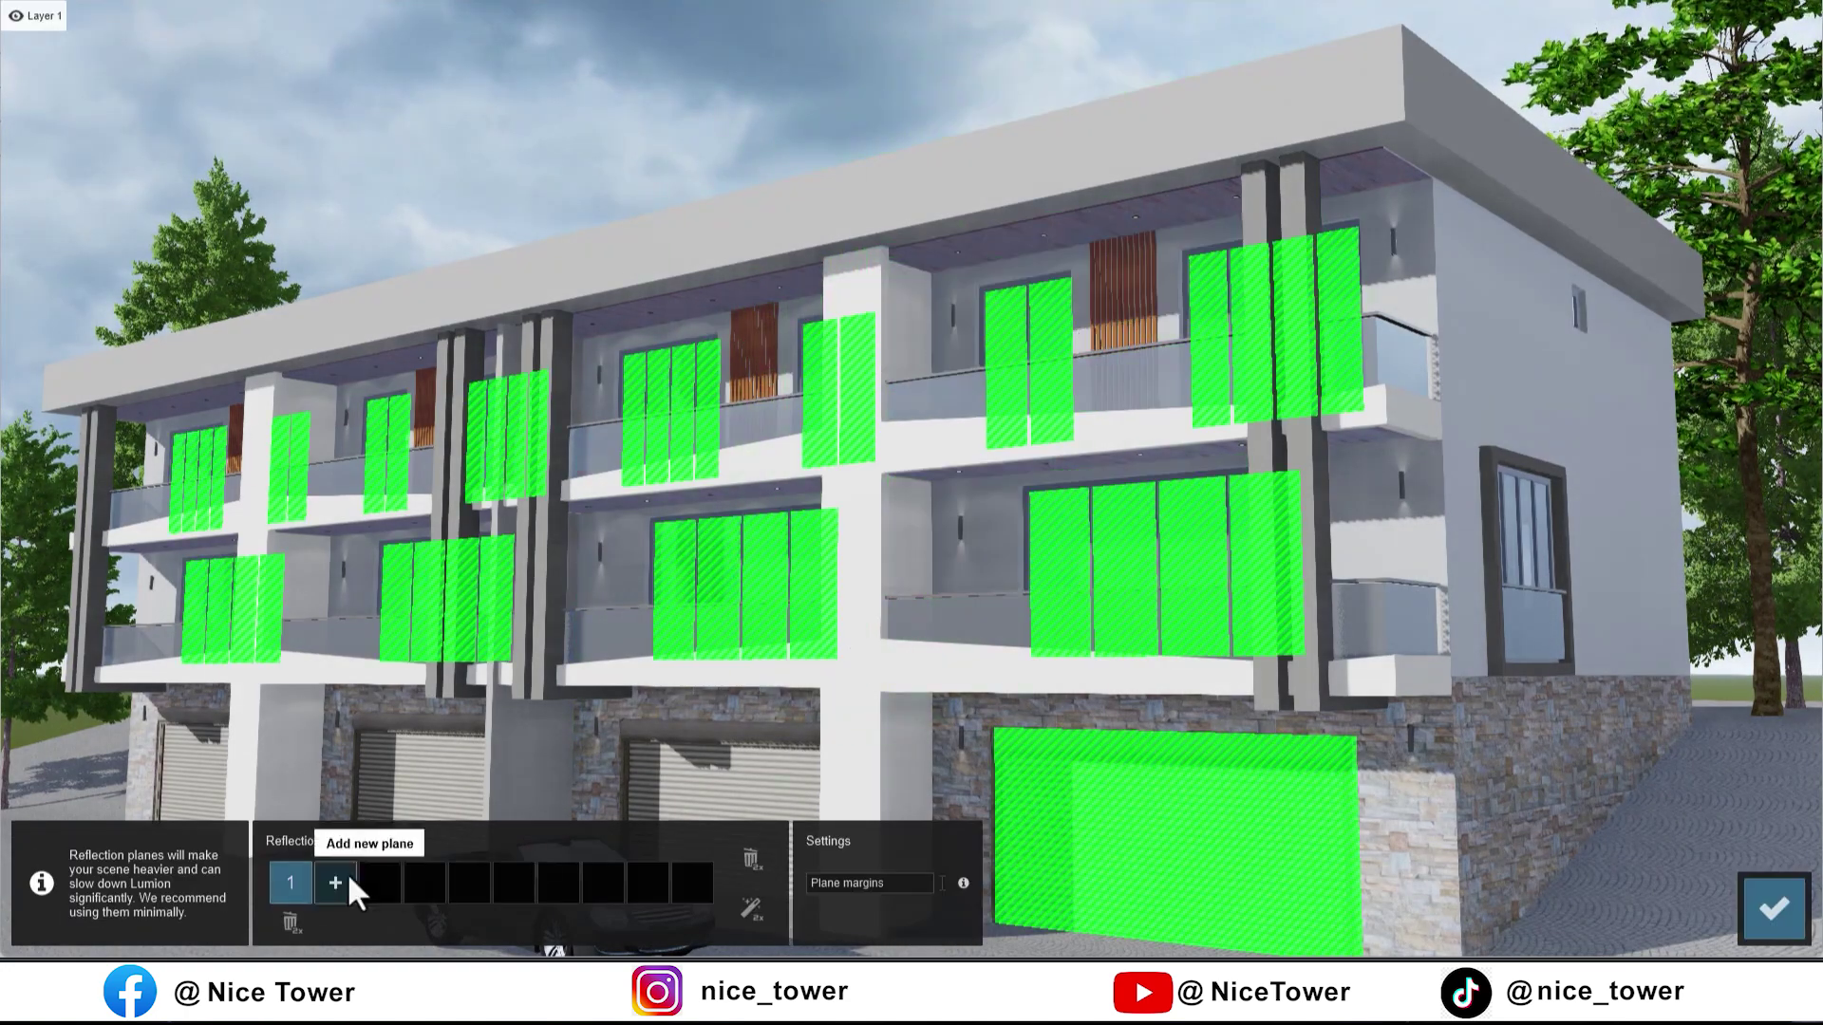
pyautogui.click(335, 883)
pyautogui.click(959, 612)
pyautogui.click(376, 879)
pyautogui.click(731, 298)
# Step: Add planes on the two right-side windows, slab edge and facade wall, then confirm
pyautogui.click(414, 870)
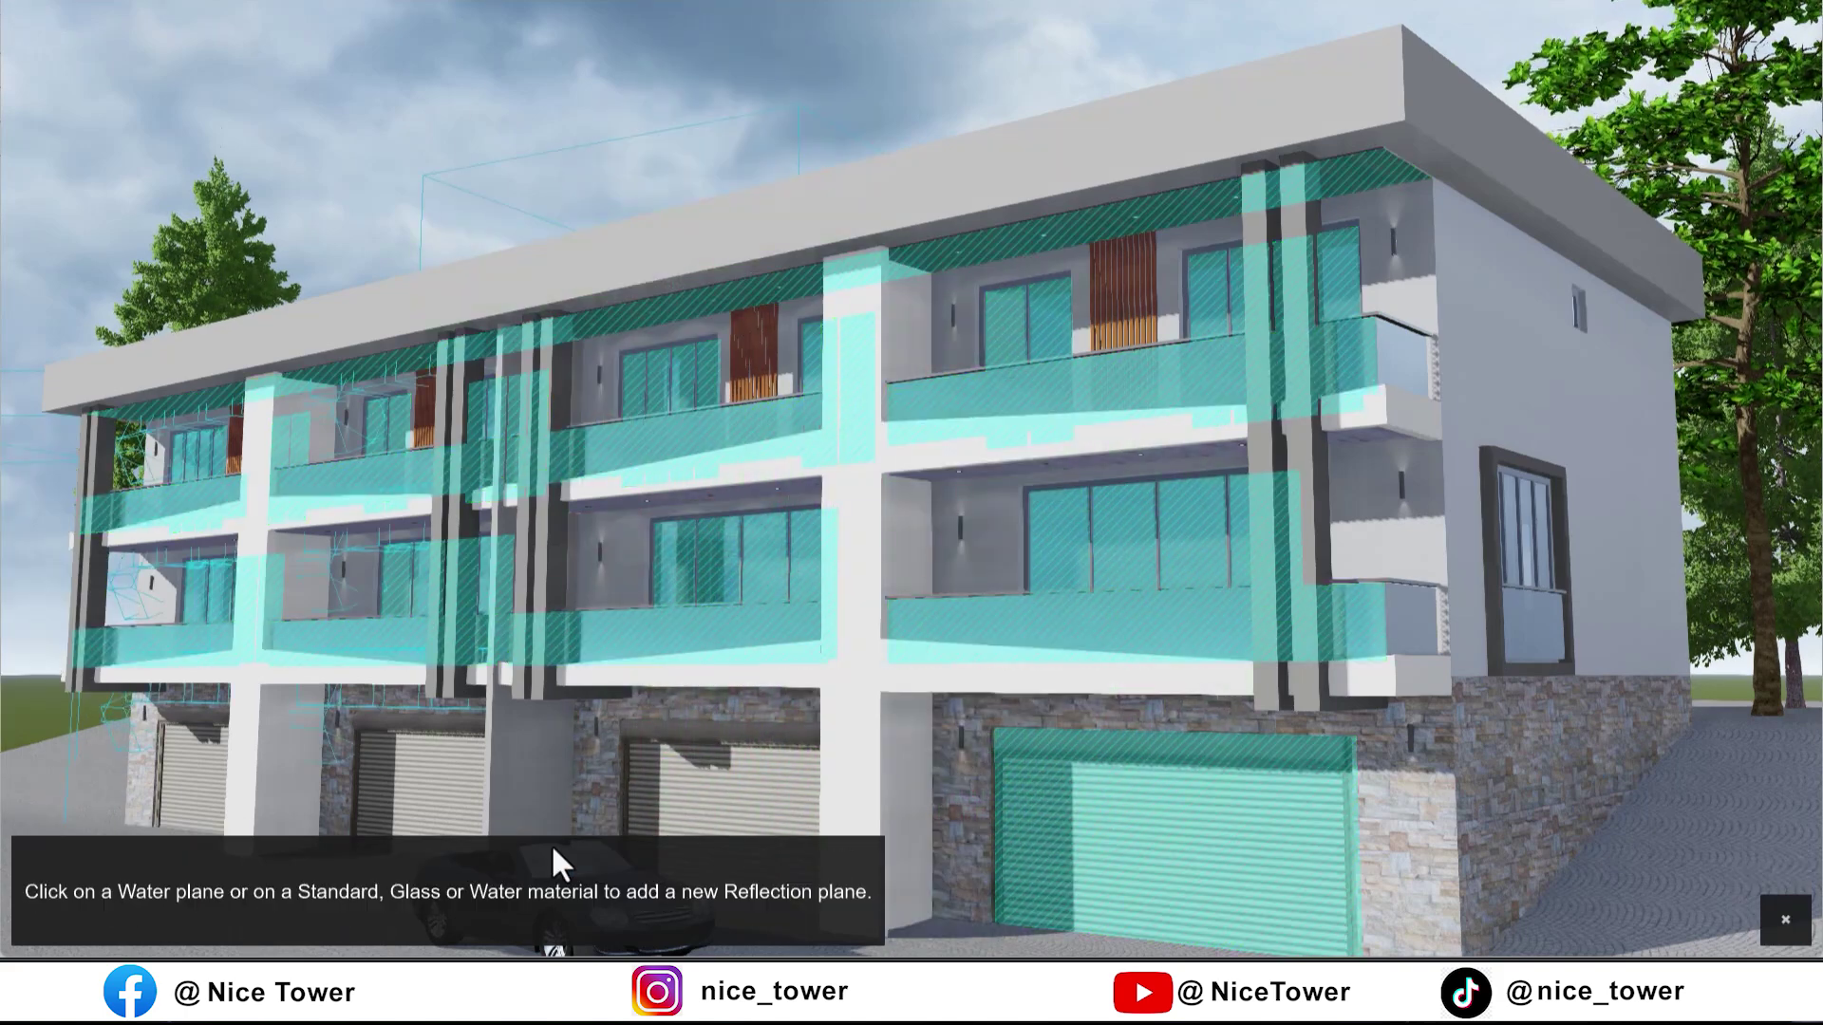
pyautogui.click(1530, 570)
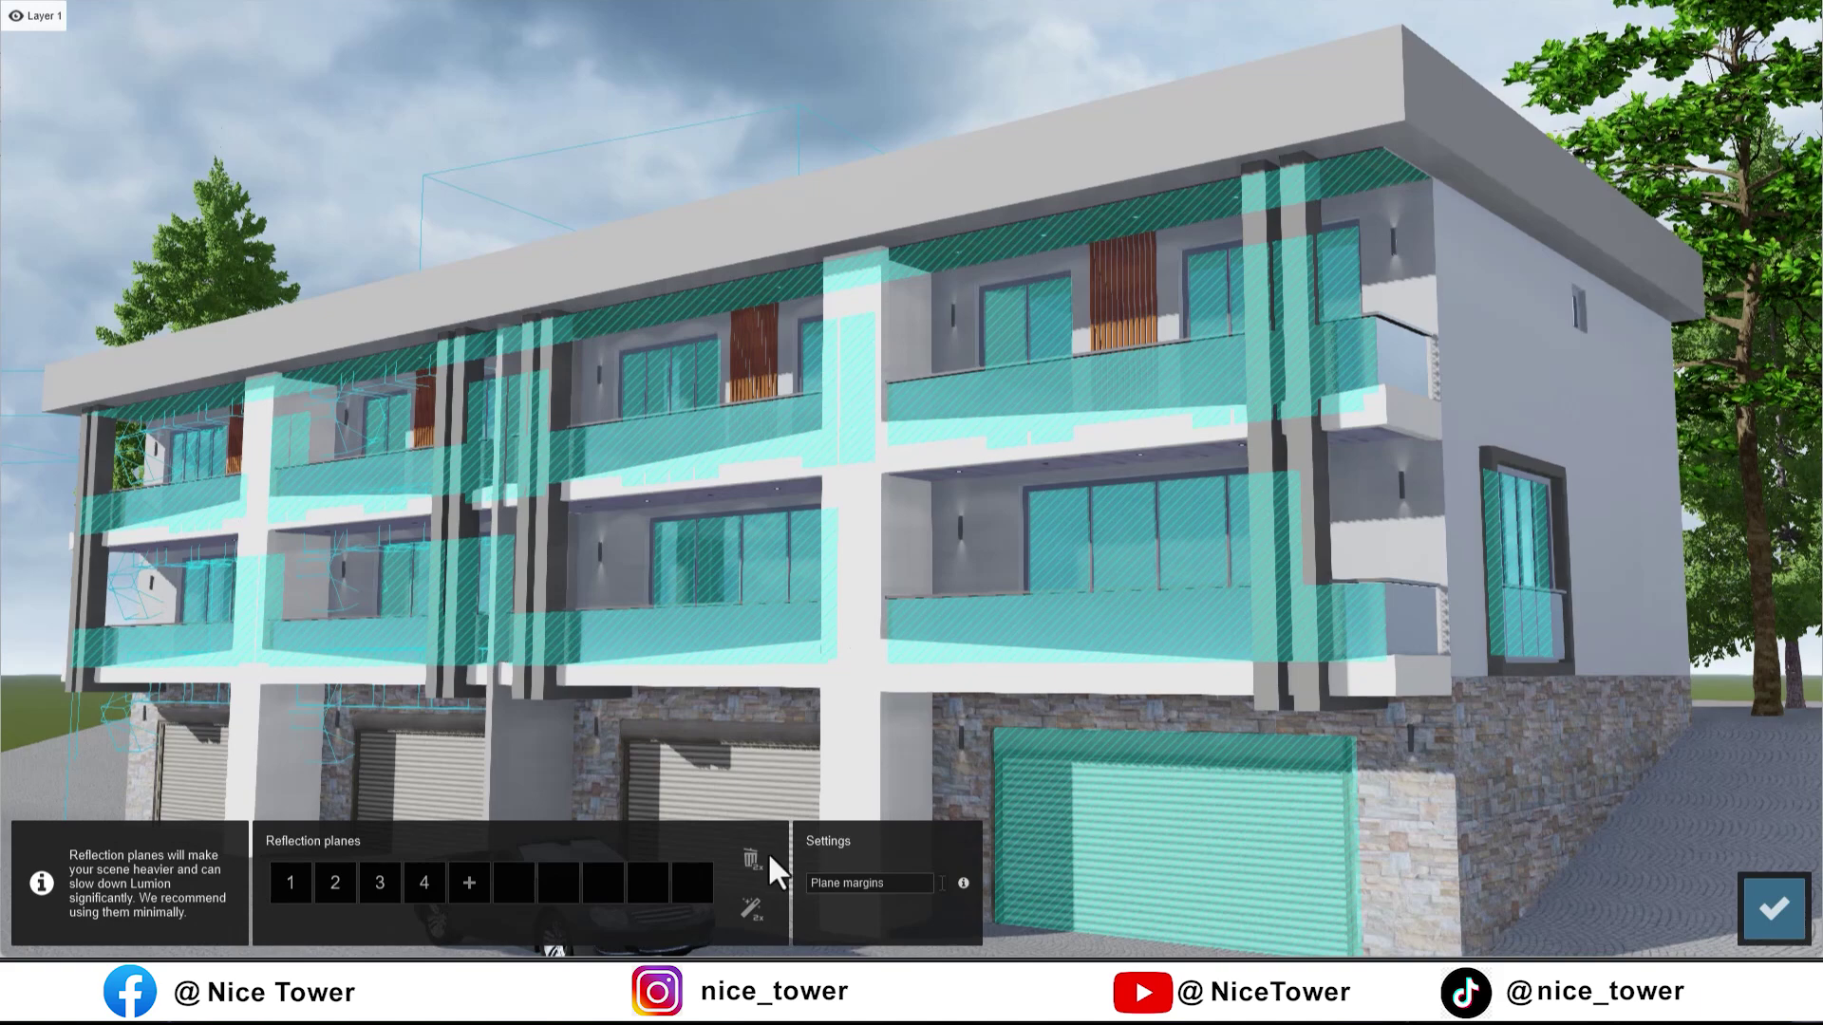
pyautogui.click(469, 883)
pyautogui.click(1530, 617)
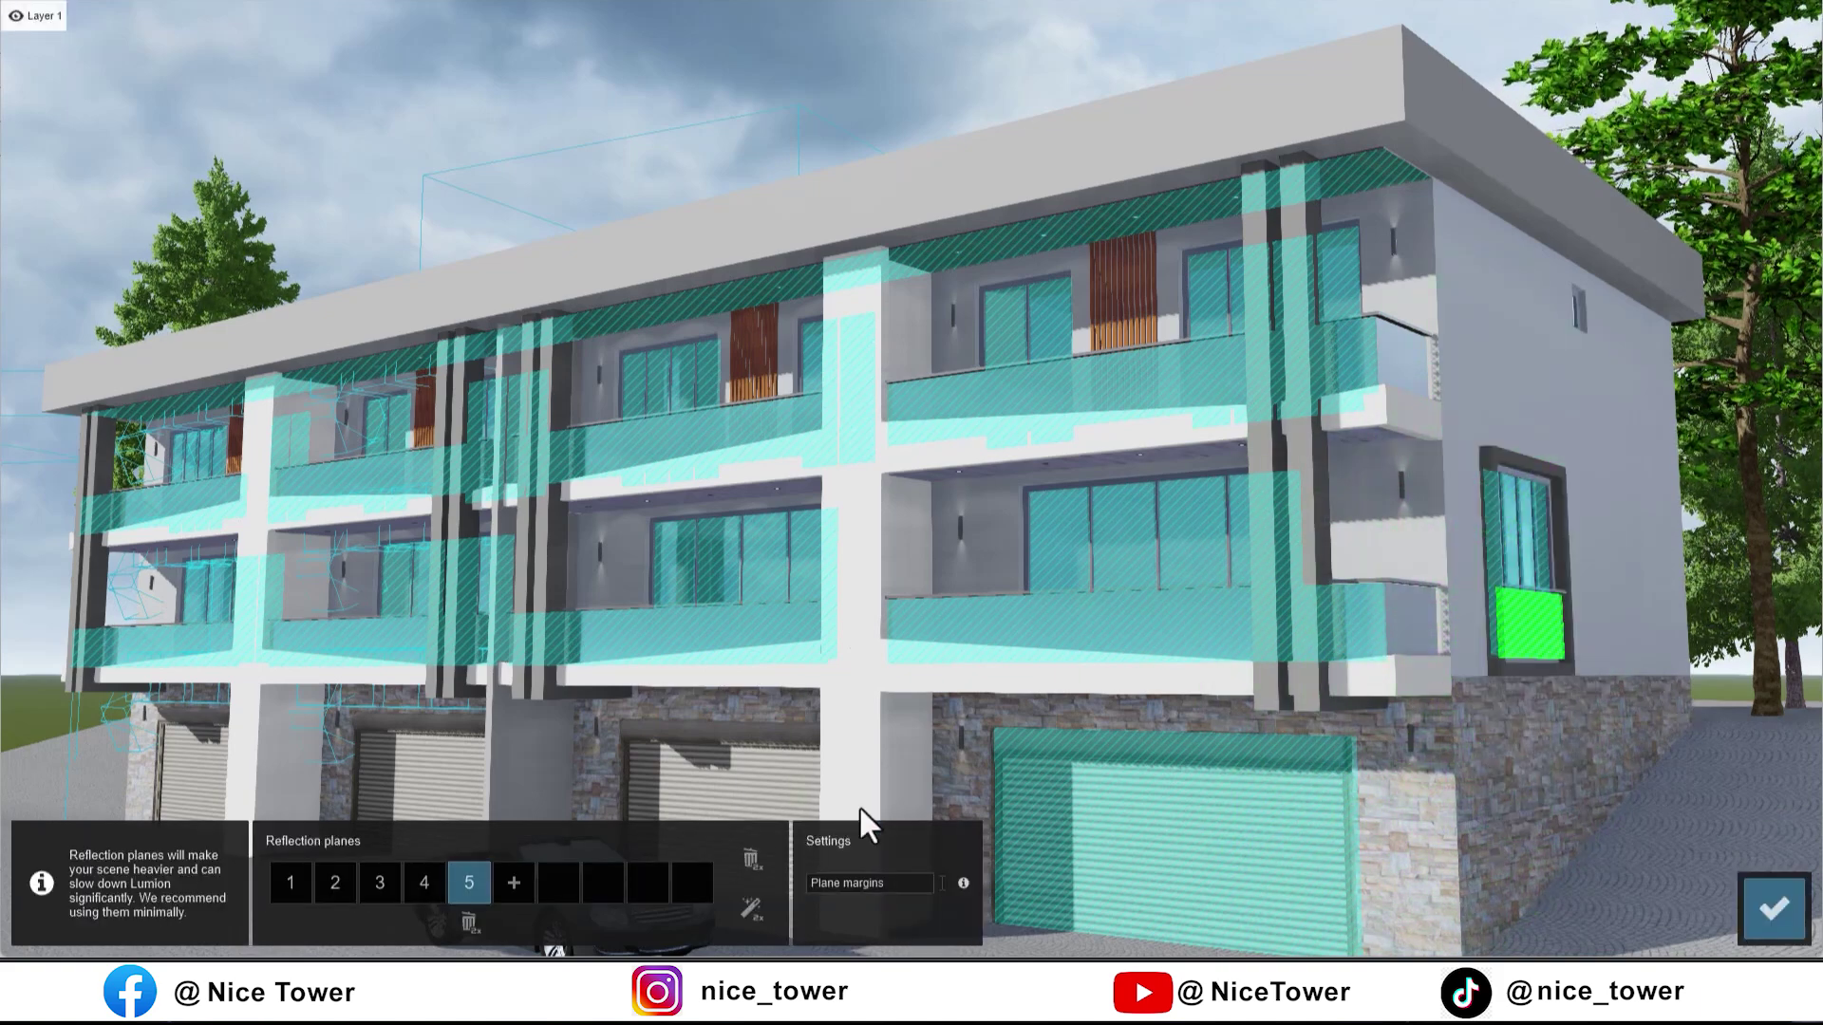
pyautogui.click(514, 883)
pyautogui.click(1035, 464)
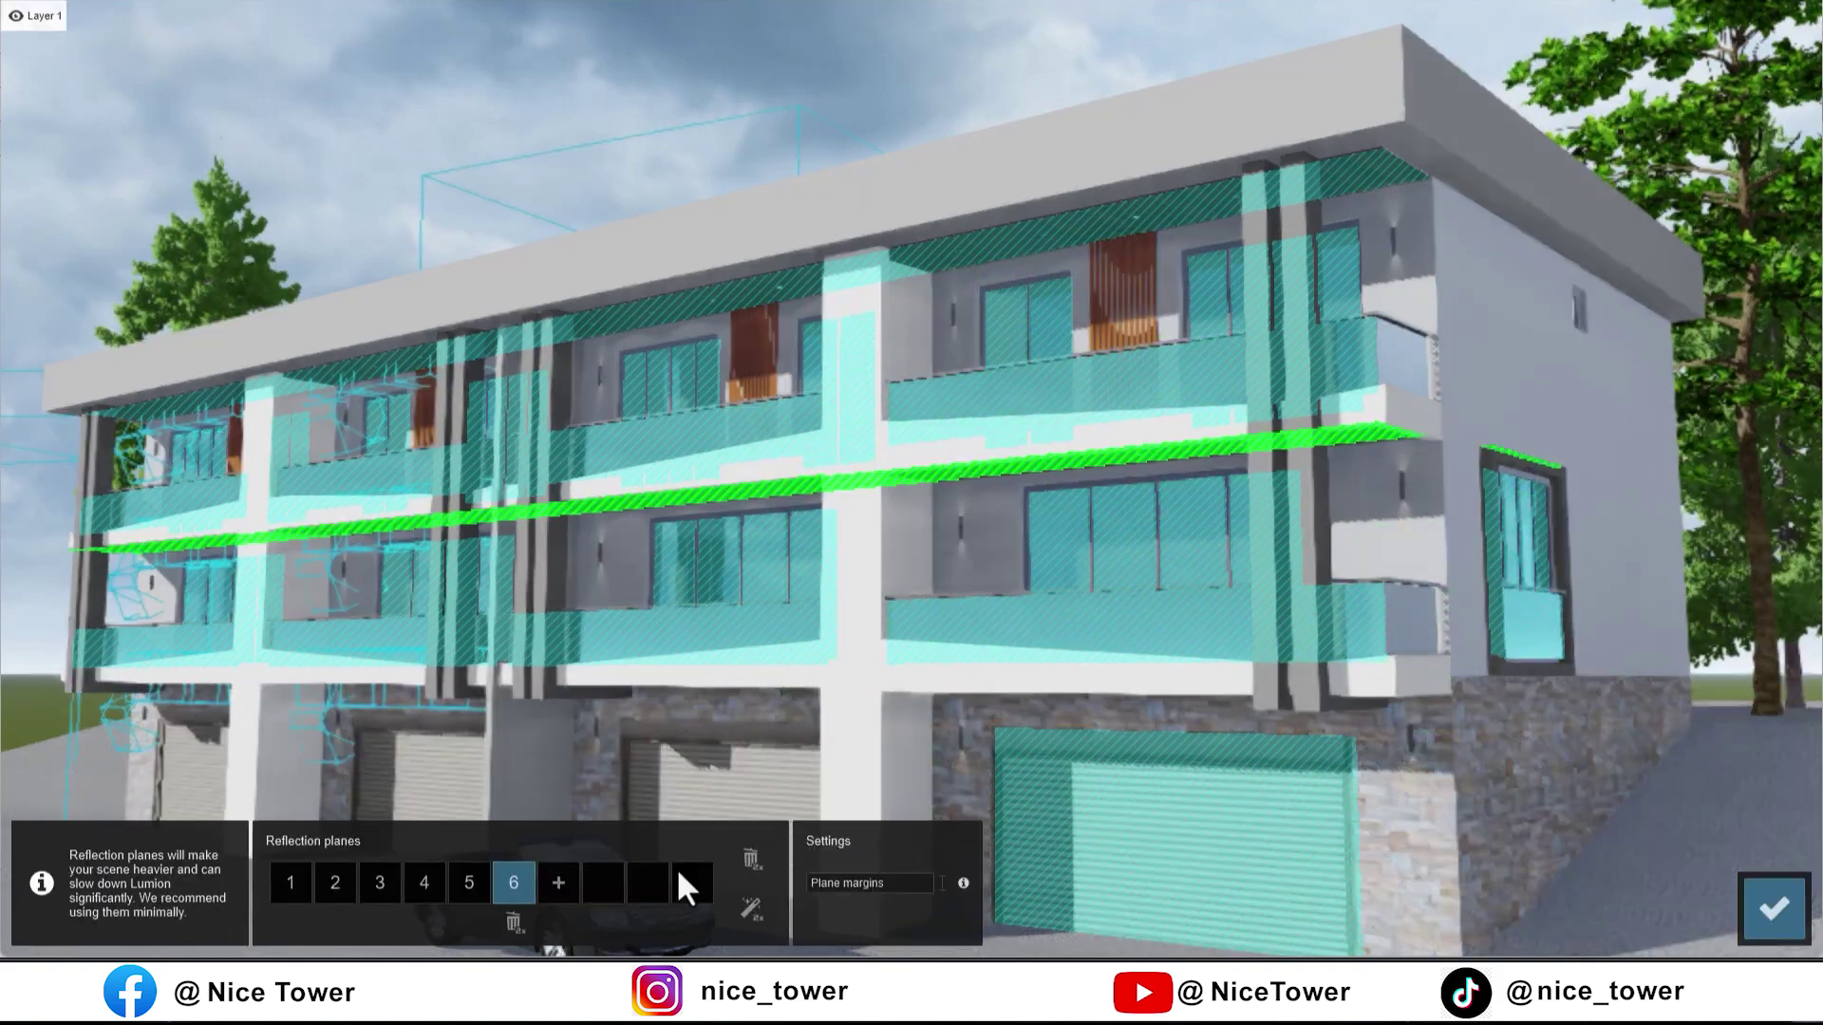
pyautogui.click(558, 883)
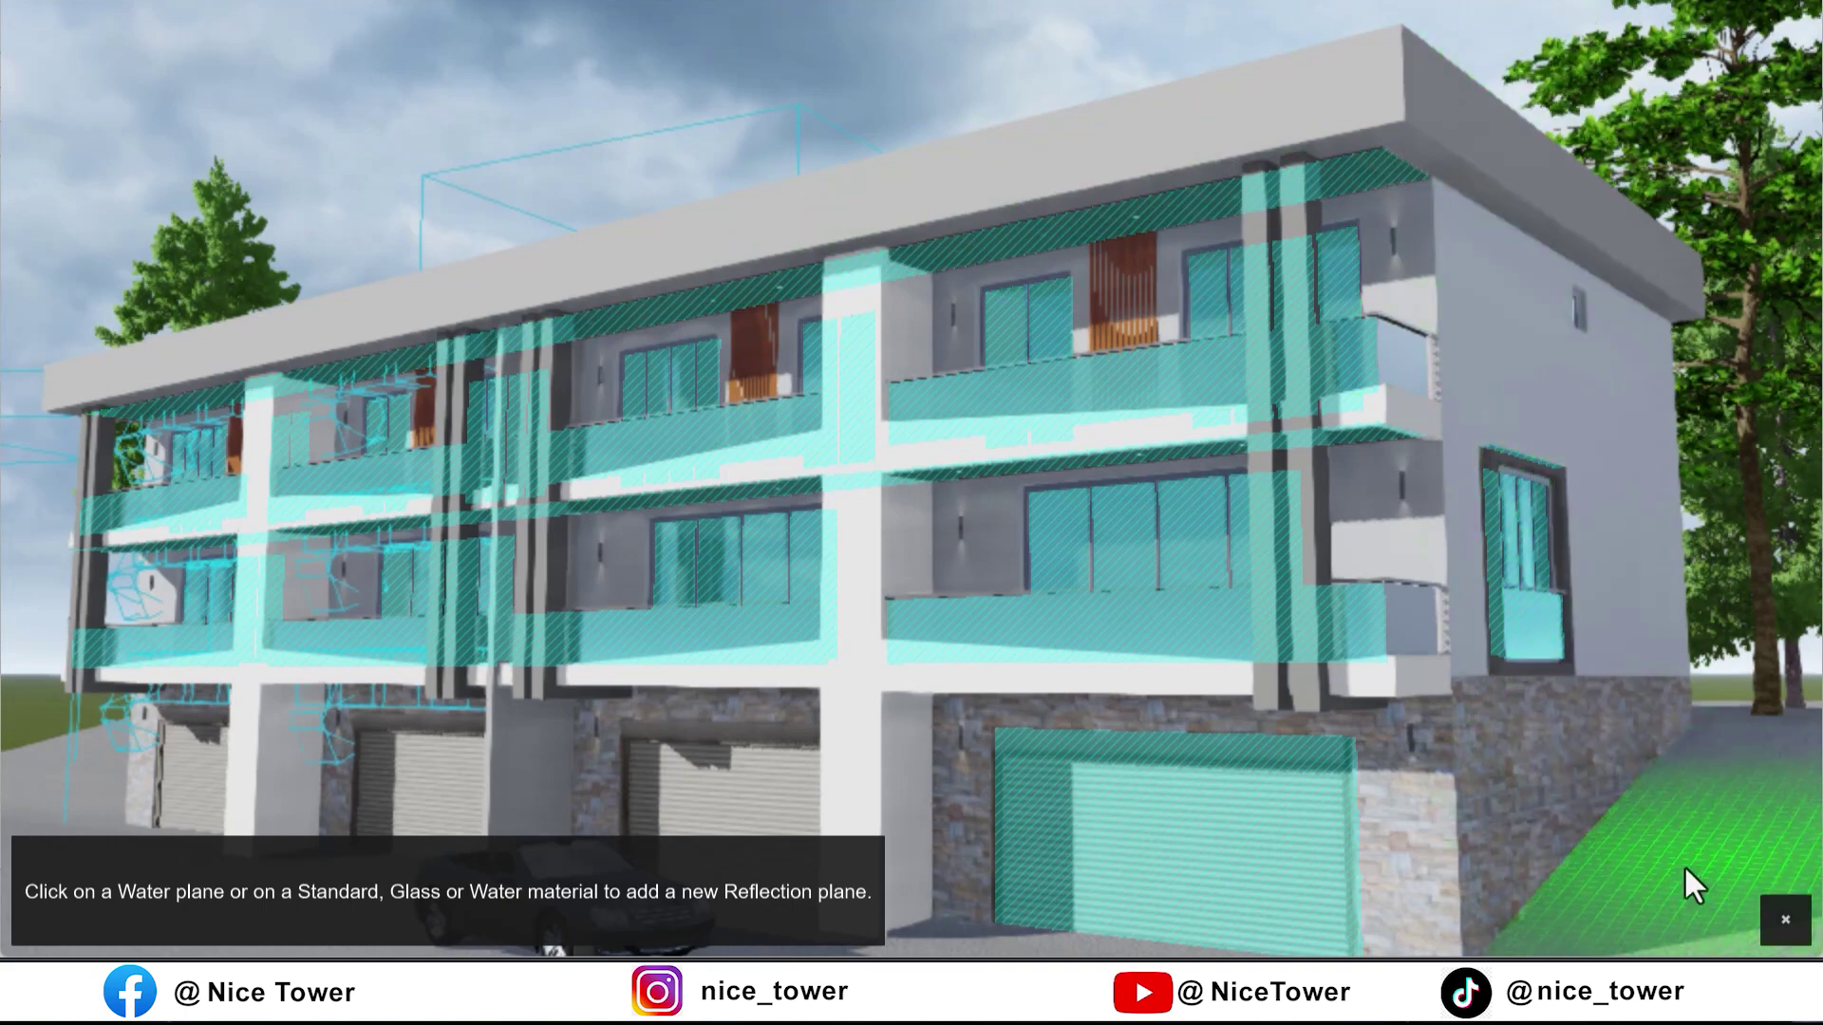
pyautogui.click(1416, 543)
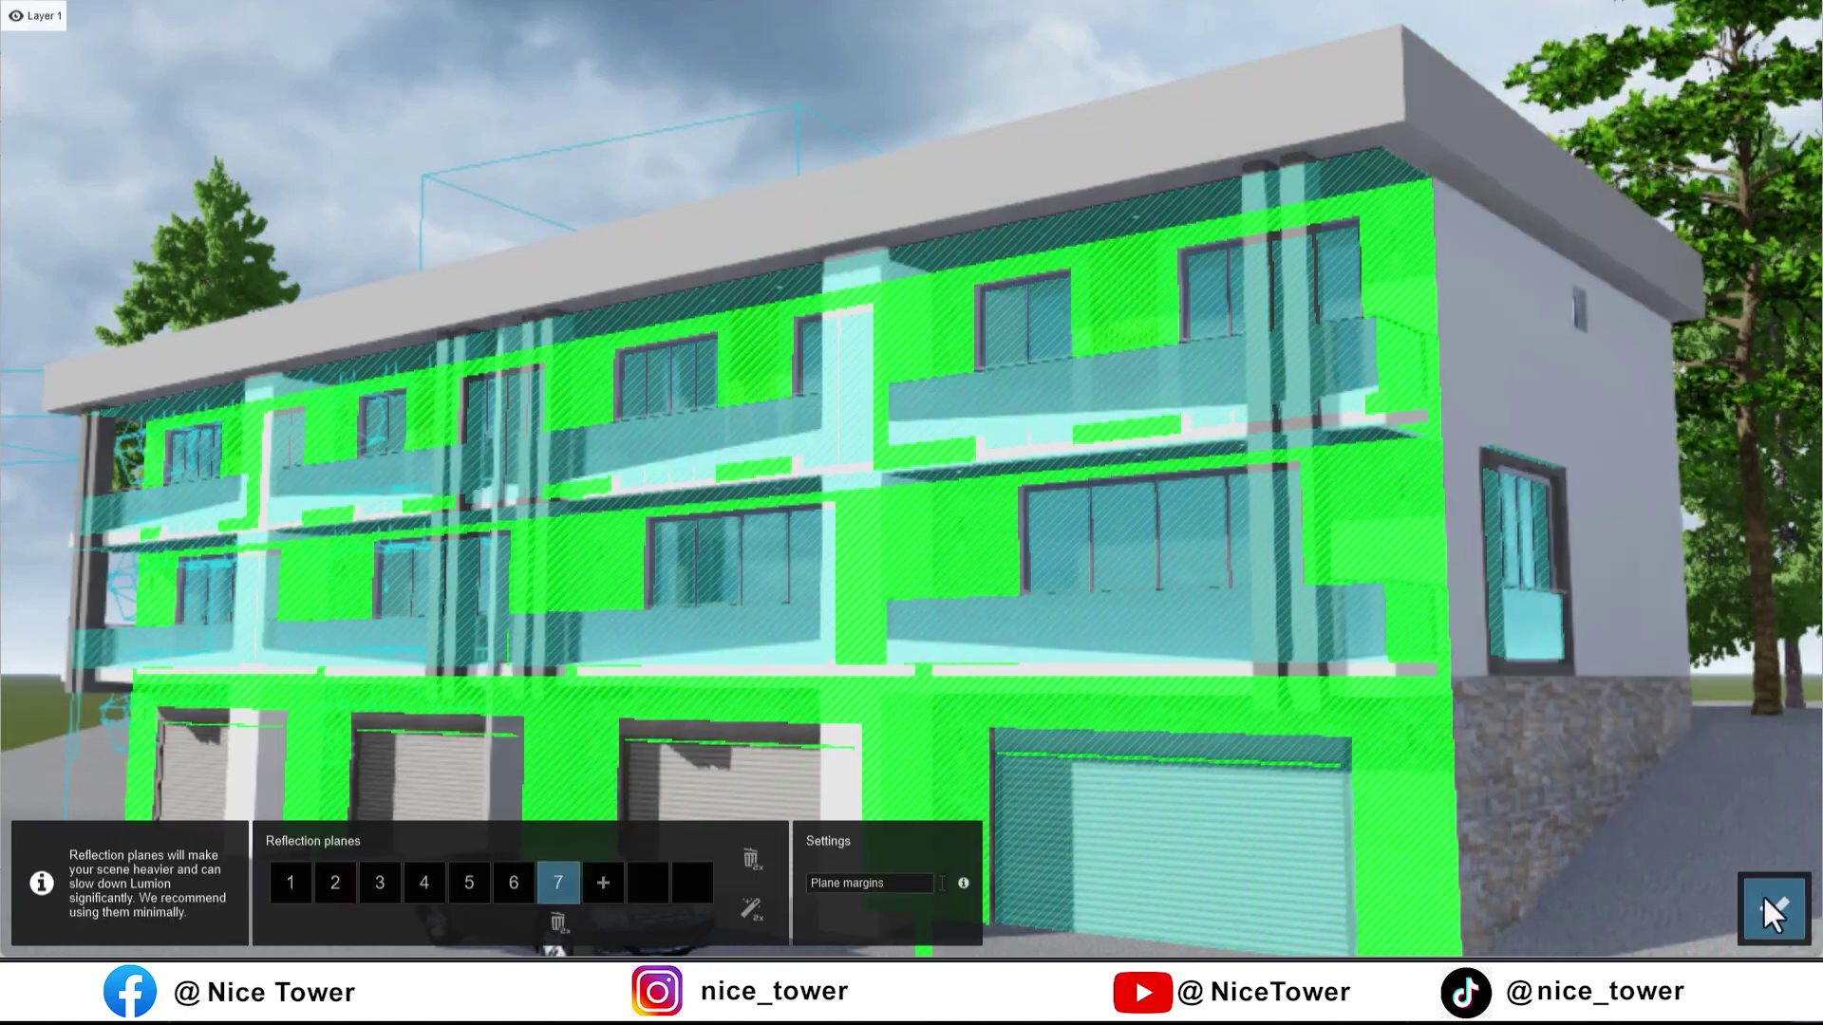
pyautogui.click(1772, 909)
pyautogui.click(1642, 865)
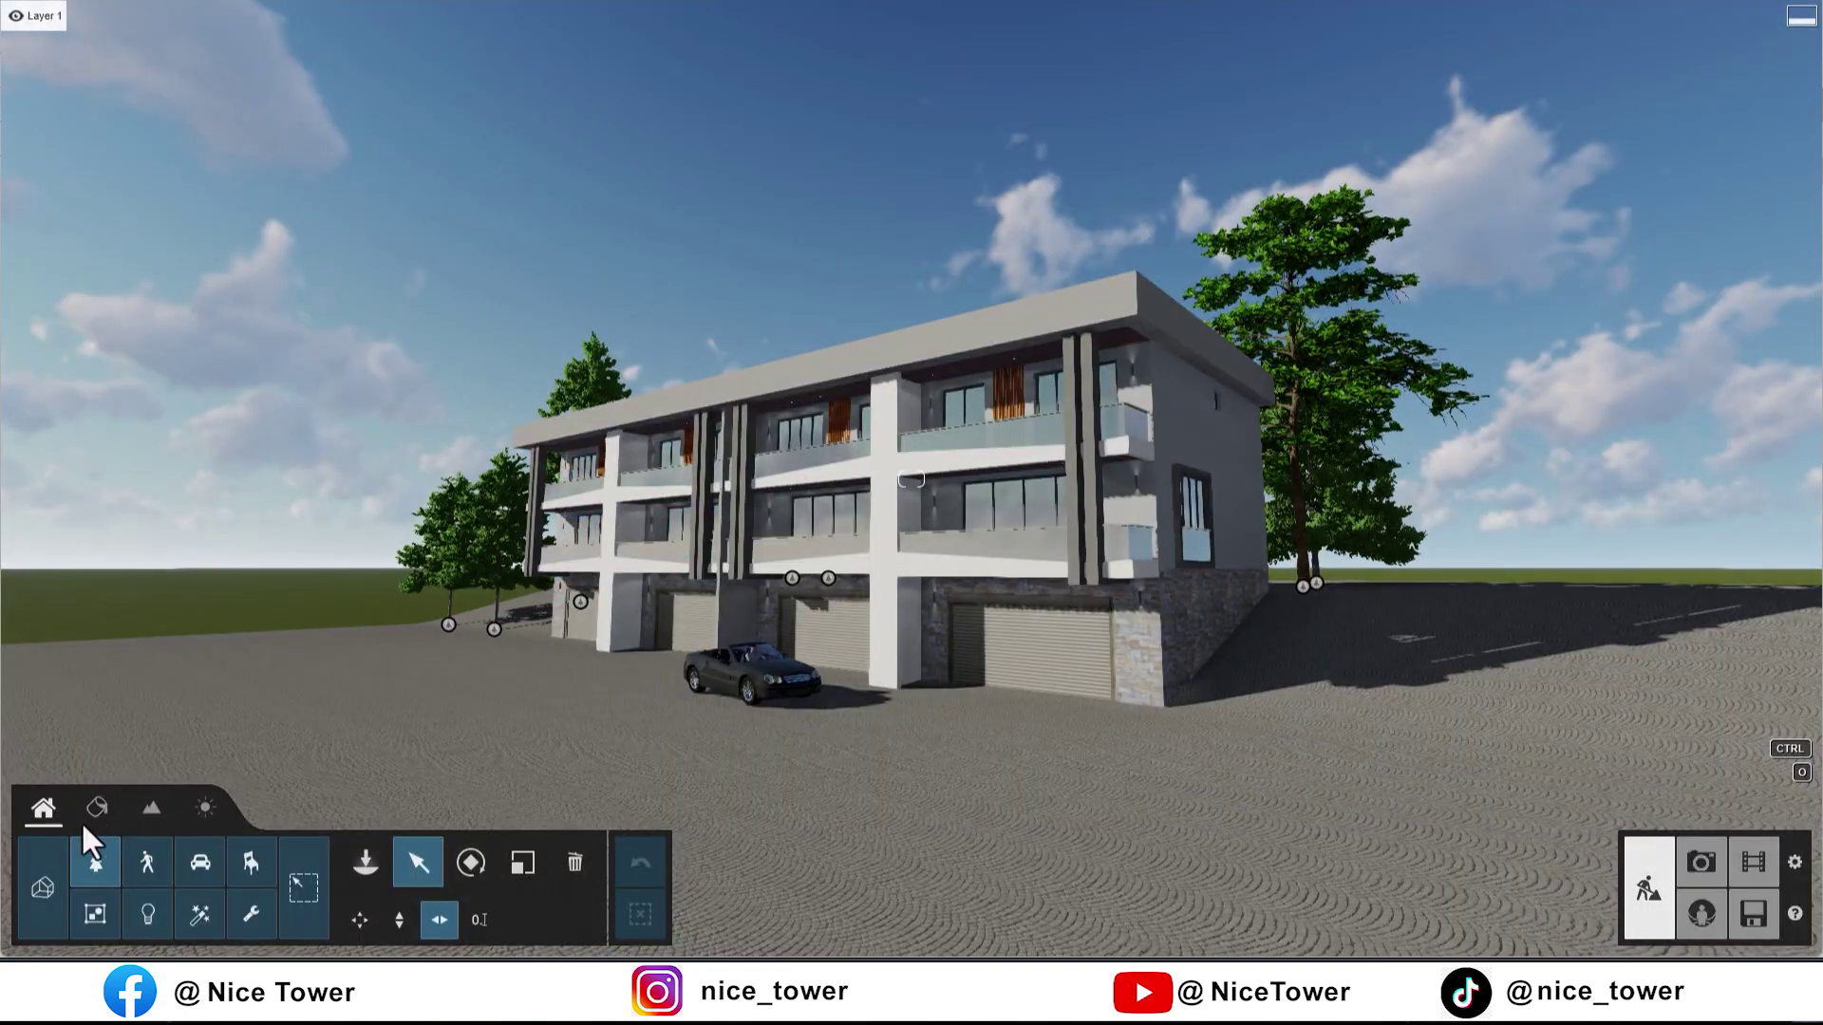
# Step: Lower the reflectivity and gloss of the 0132_LightGray wall material
pyautogui.click(97, 807)
pyautogui.click(778, 368)
pyautogui.click(62, 357)
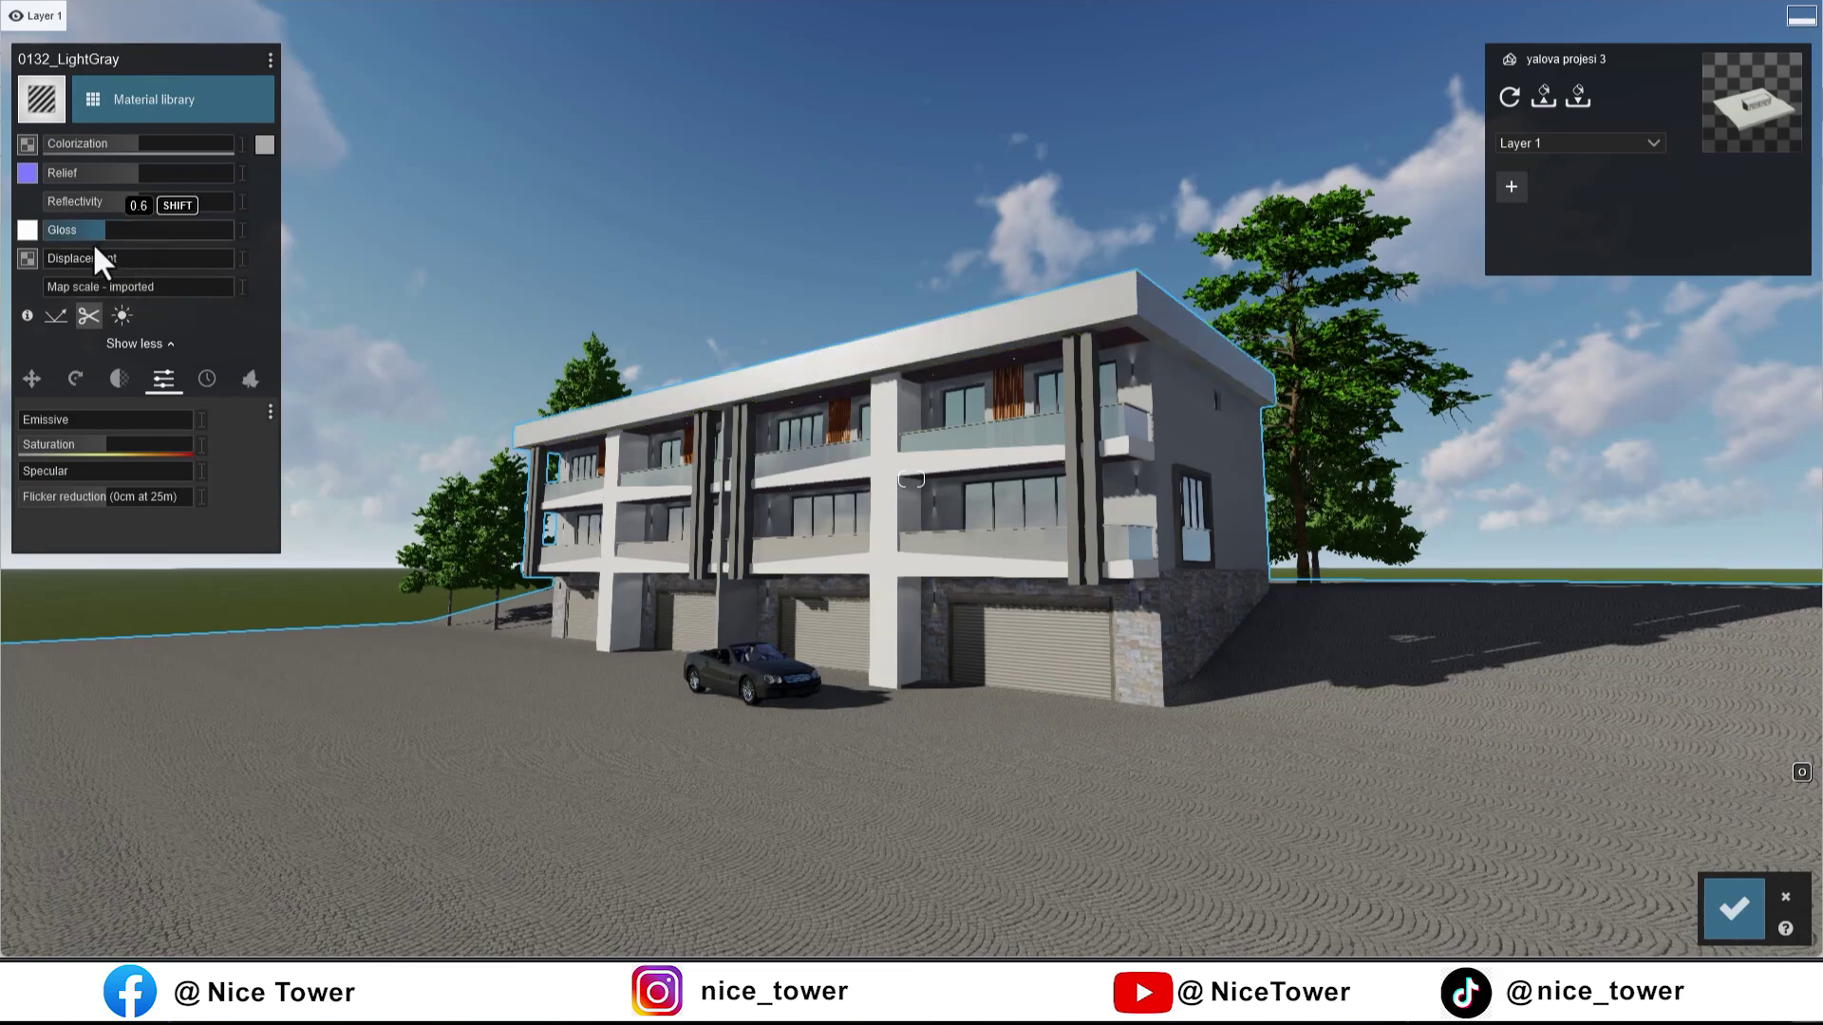
pyautogui.click(122, 203)
pyautogui.moveTo(1583, 773); pyautogui.dragTo(1633, 836, button='right')
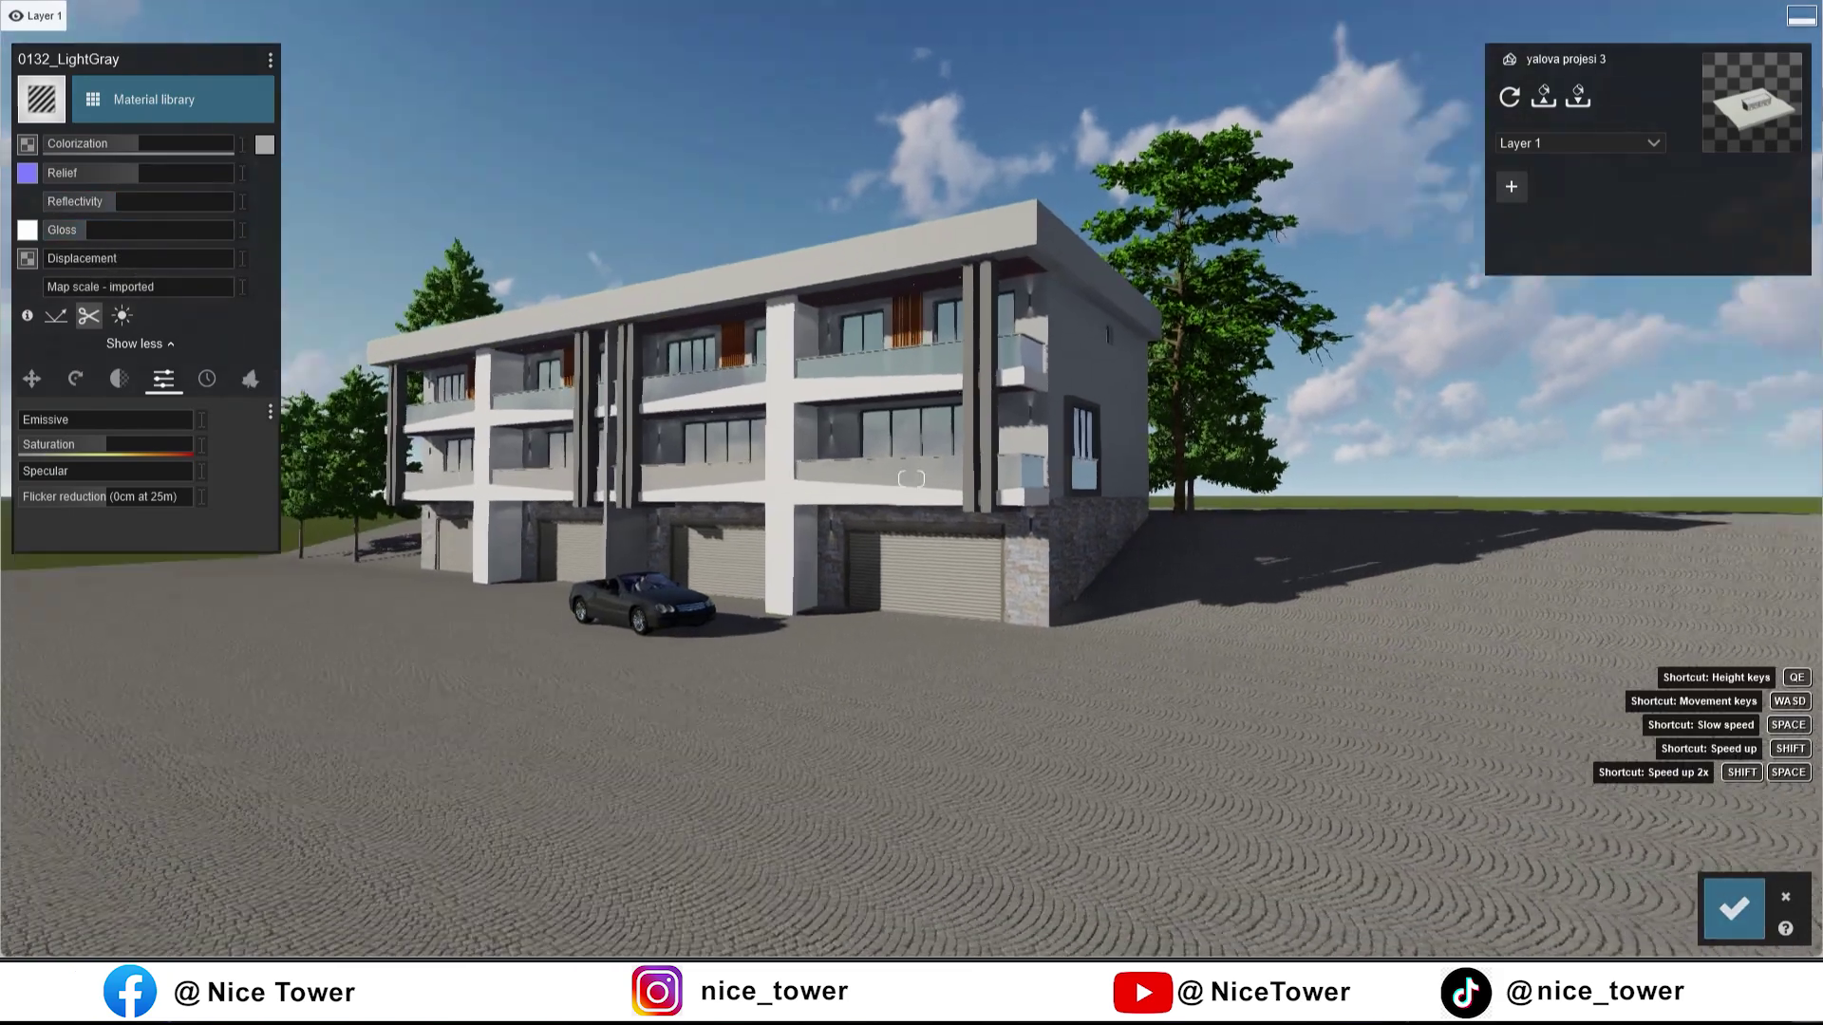
pyautogui.press('w')
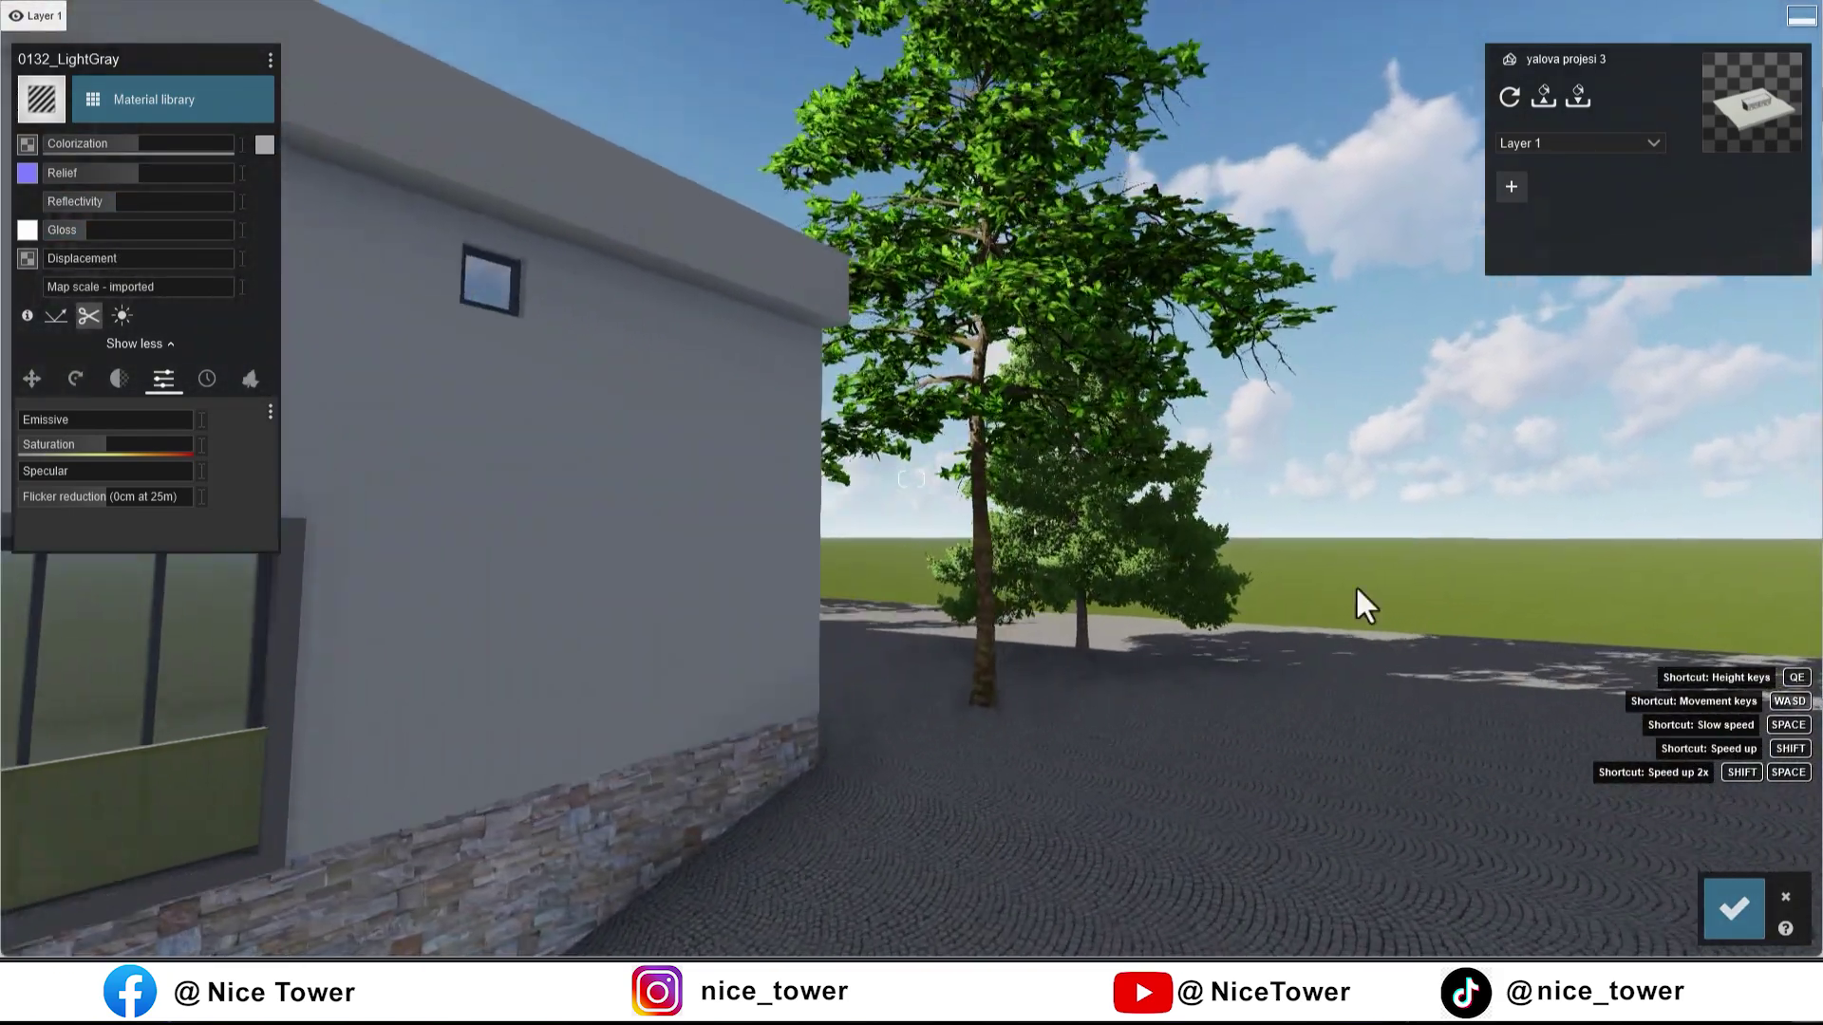
pyautogui.click(1733, 909)
# Step: Place a long ivy hedge beside the tree, rotated and moved toward the wall
pyautogui.click(44, 808)
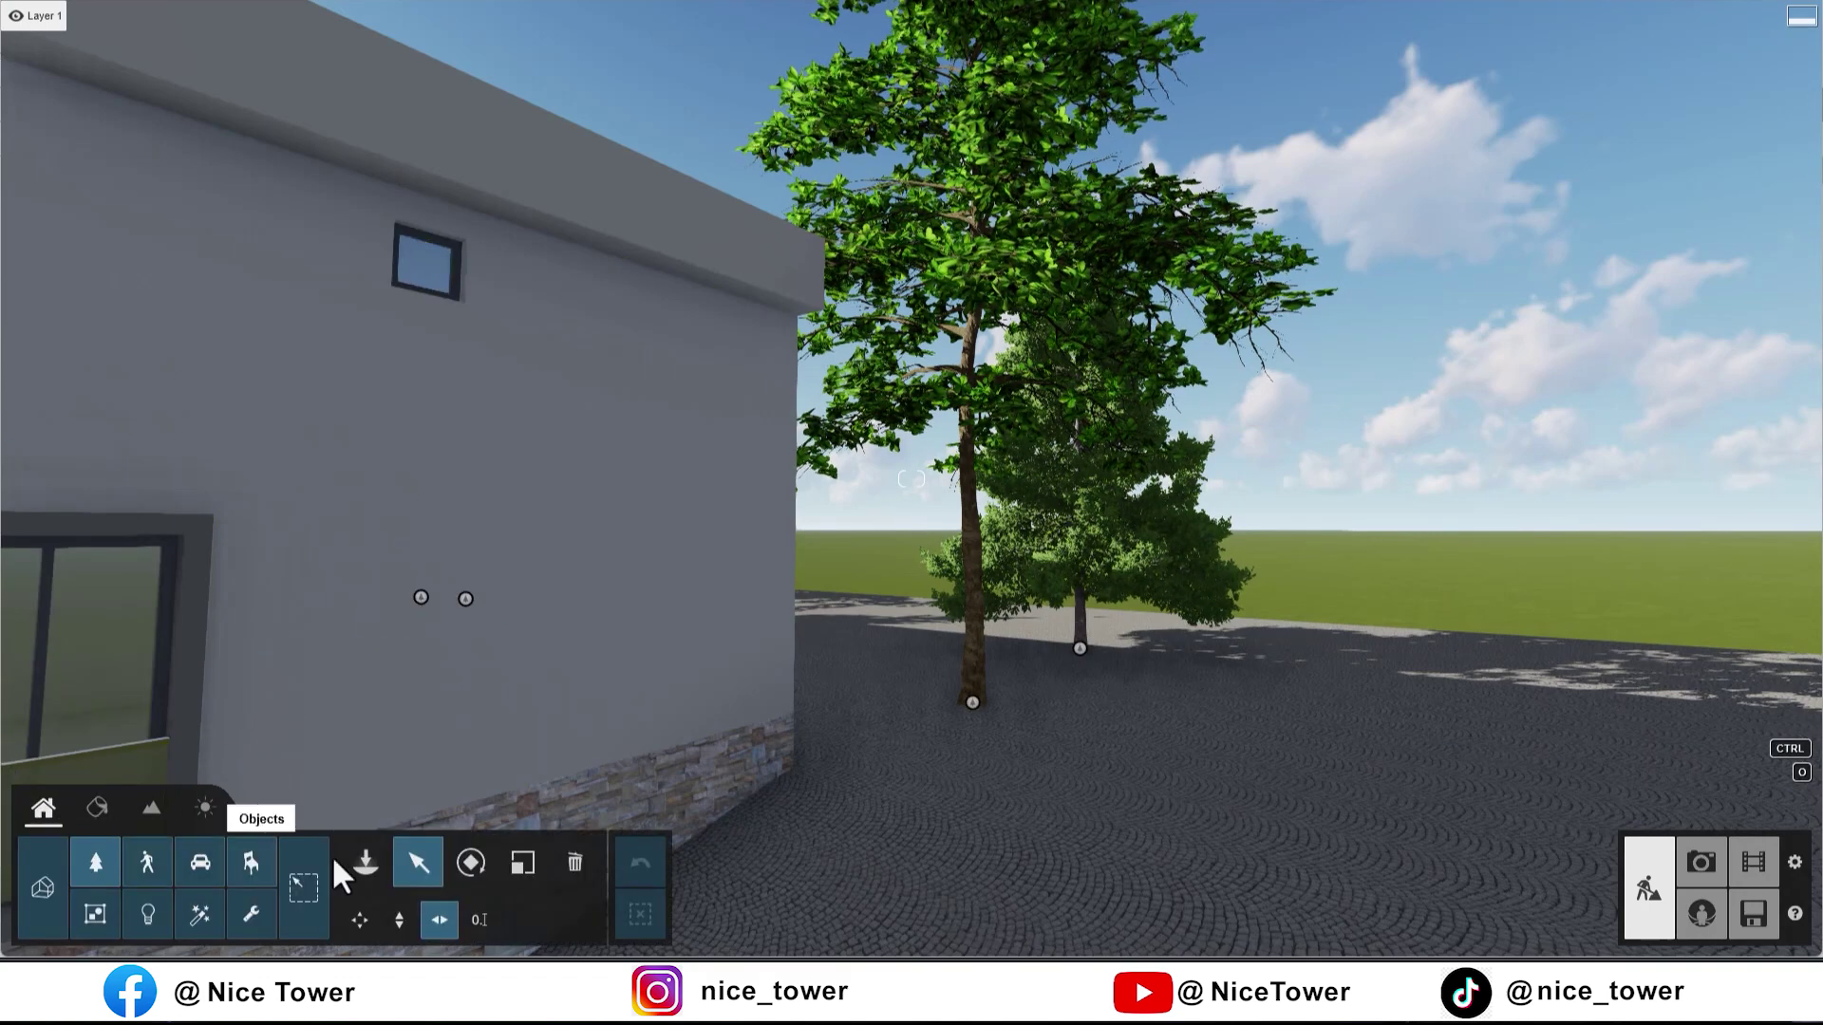
pyautogui.click(366, 862)
pyautogui.click(46, 168)
pyautogui.click(66, 475)
pyautogui.click(936, 724)
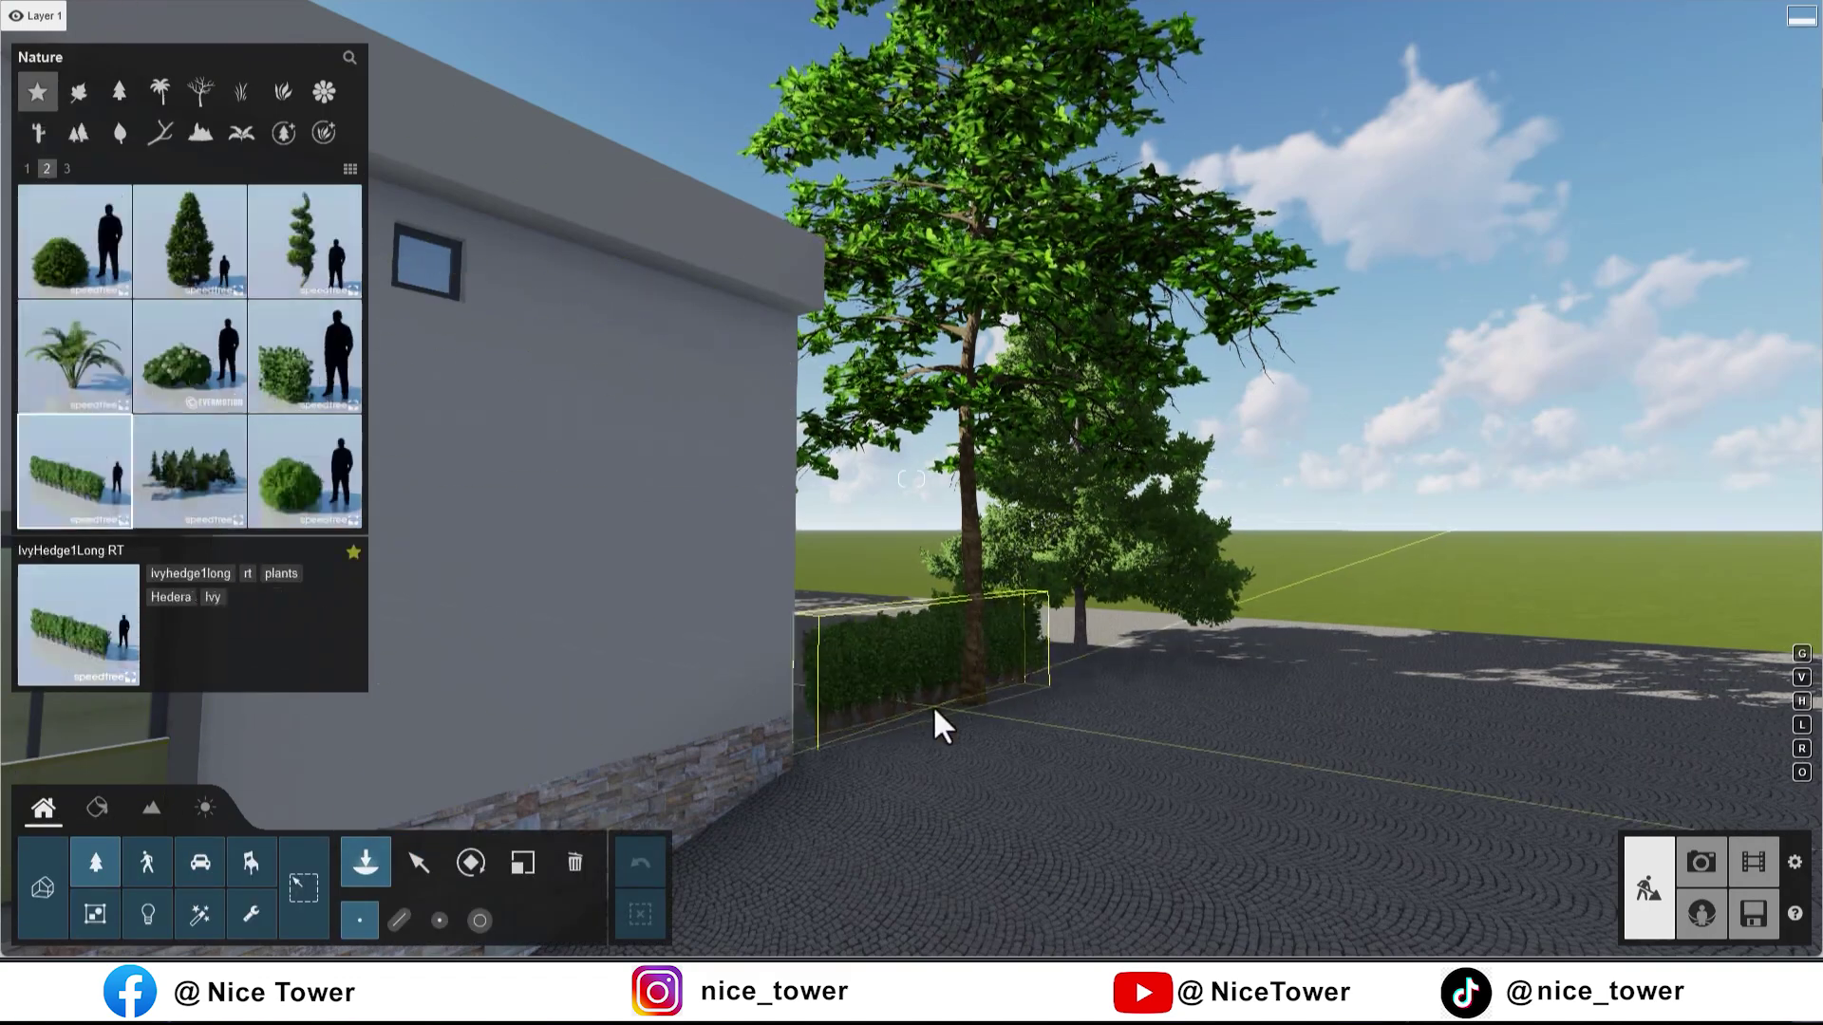
pyautogui.click(472, 862)
pyautogui.click(923, 733)
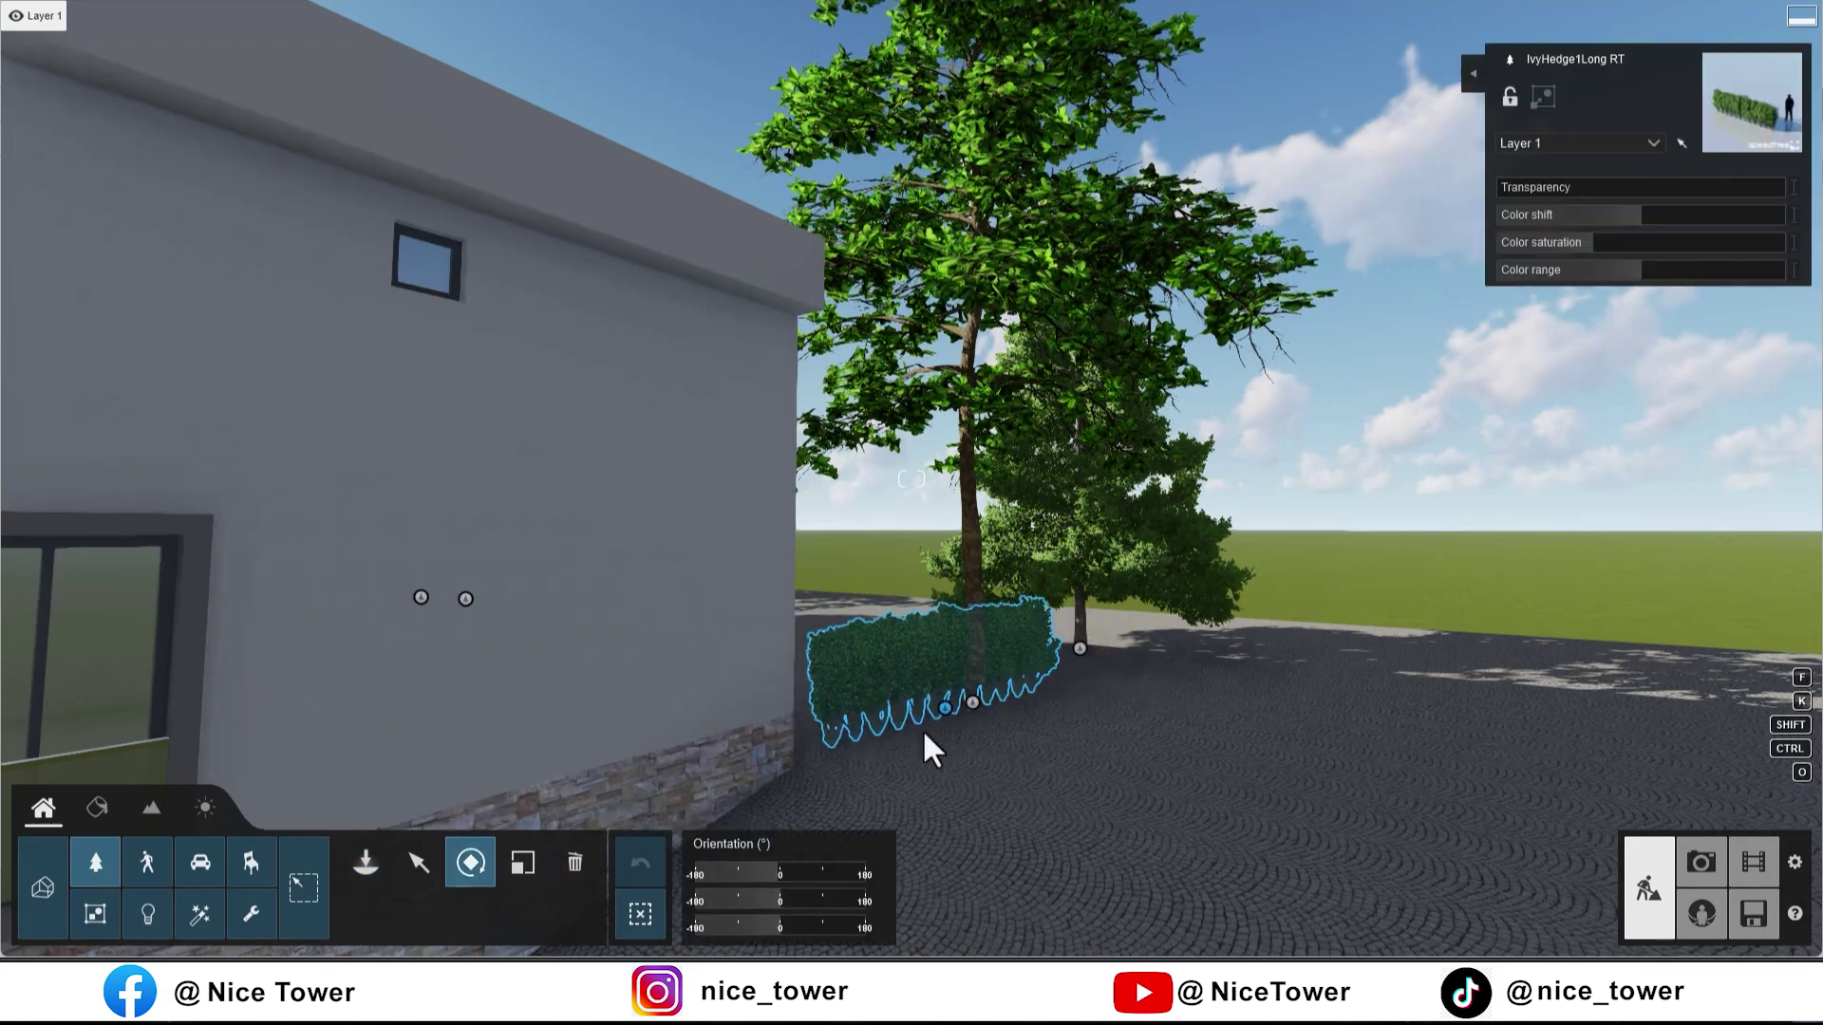
pyautogui.moveTo(926, 736); pyautogui.dragTo(1194, 750)
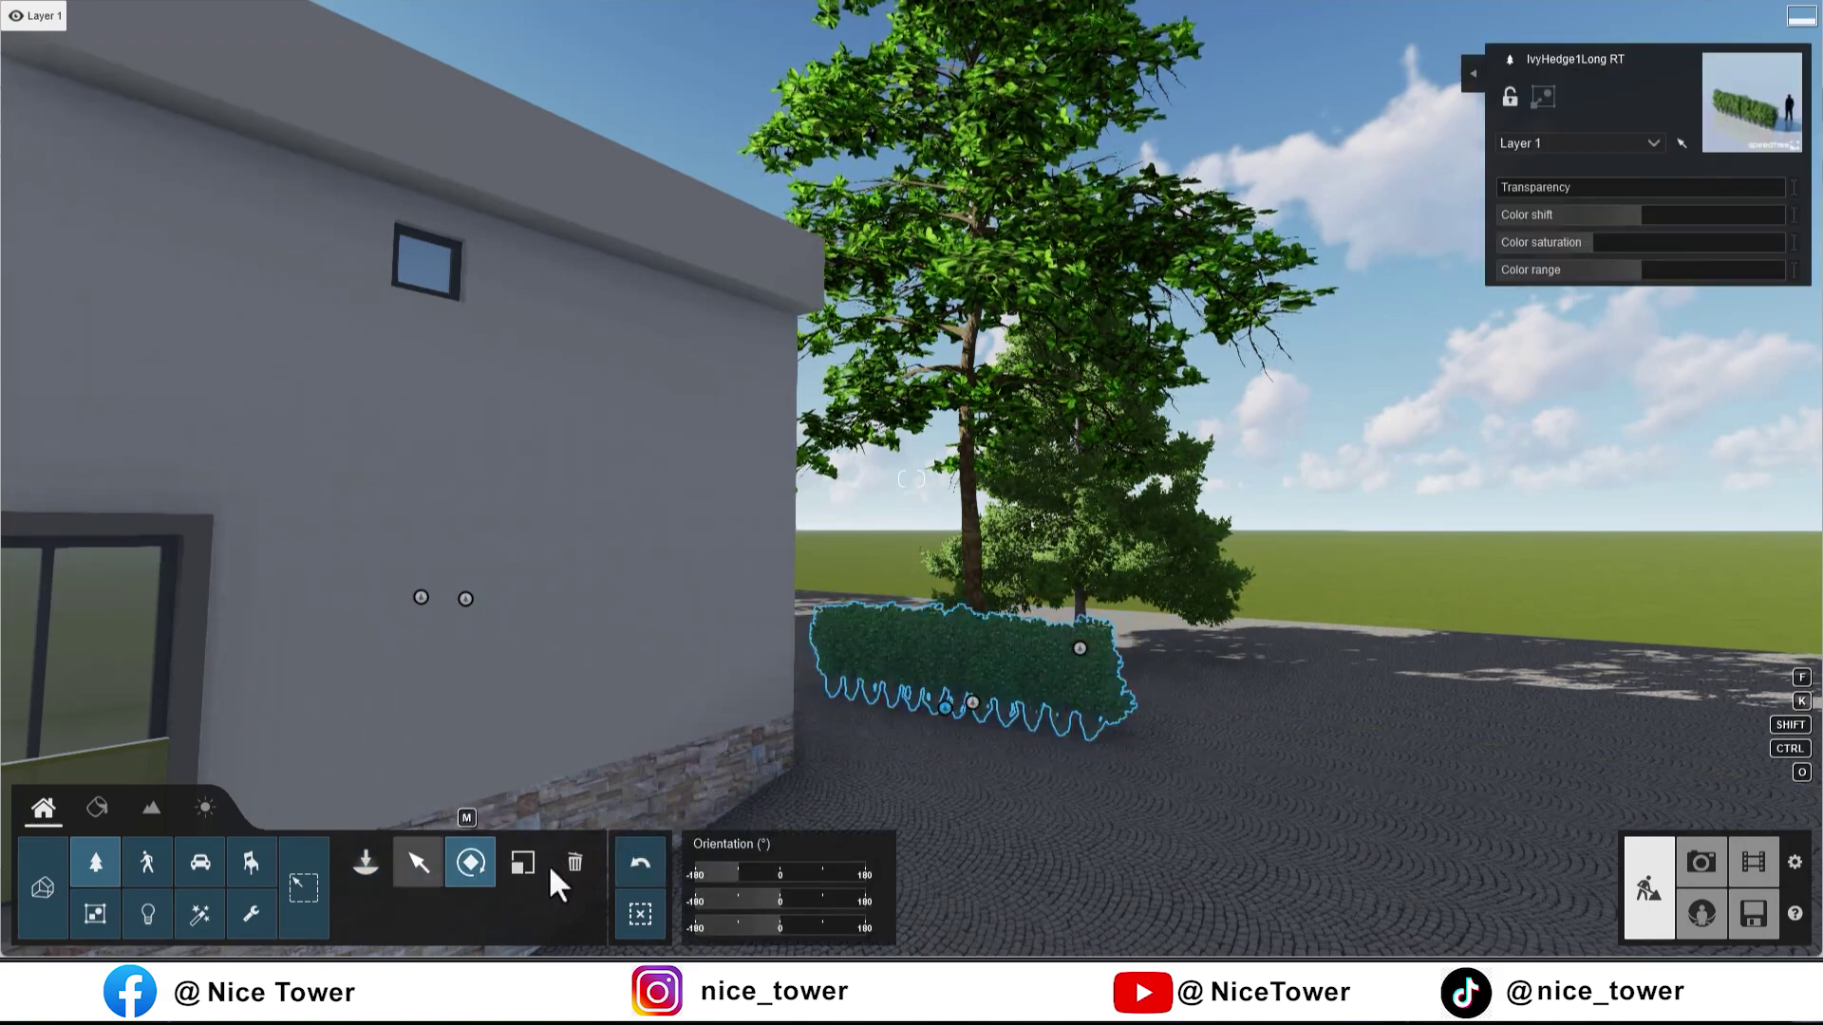
pyautogui.press('m')
pyautogui.moveTo(945, 707)
pyautogui.mouseDown()
pyautogui.moveTo(874, 693)
pyautogui.moveTo(1006, 697)
pyautogui.mouseUp()
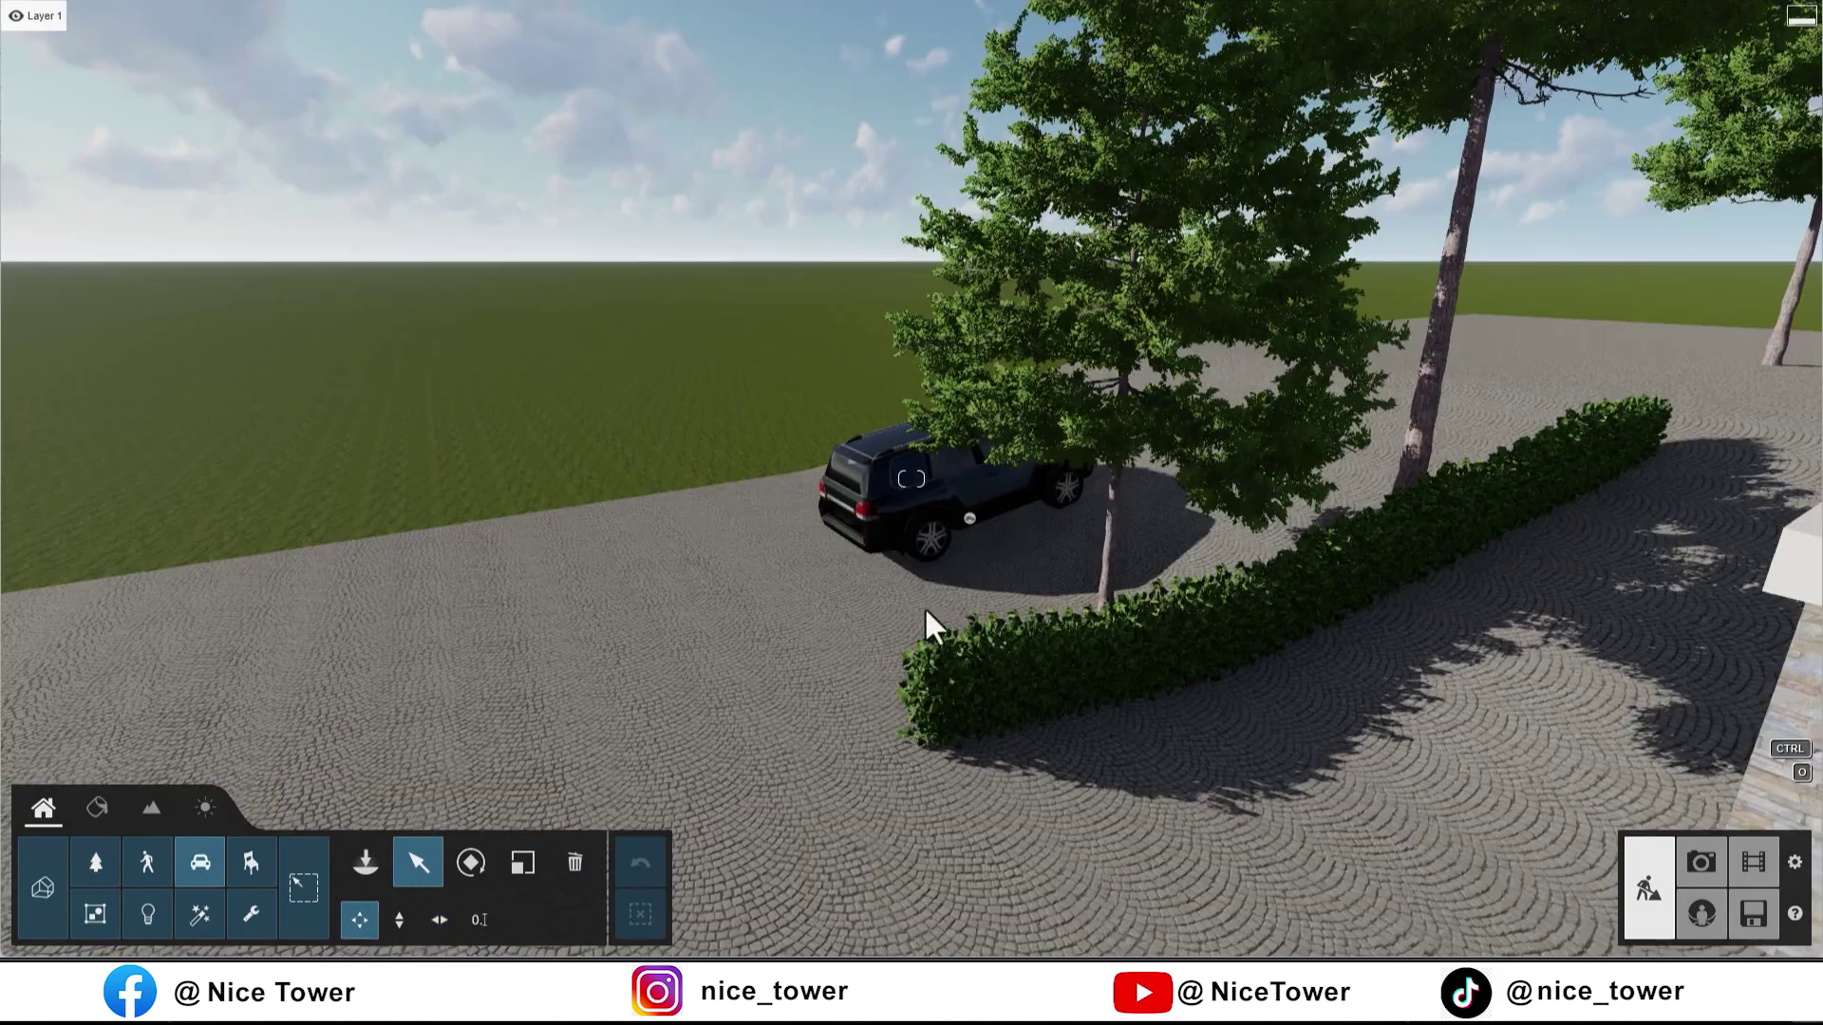
# Step: Move the SUV about 1.75 m and preview photo 6
pyautogui.click(974, 521)
pyautogui.moveTo(974, 520); pyautogui.dragTo(1051, 487)
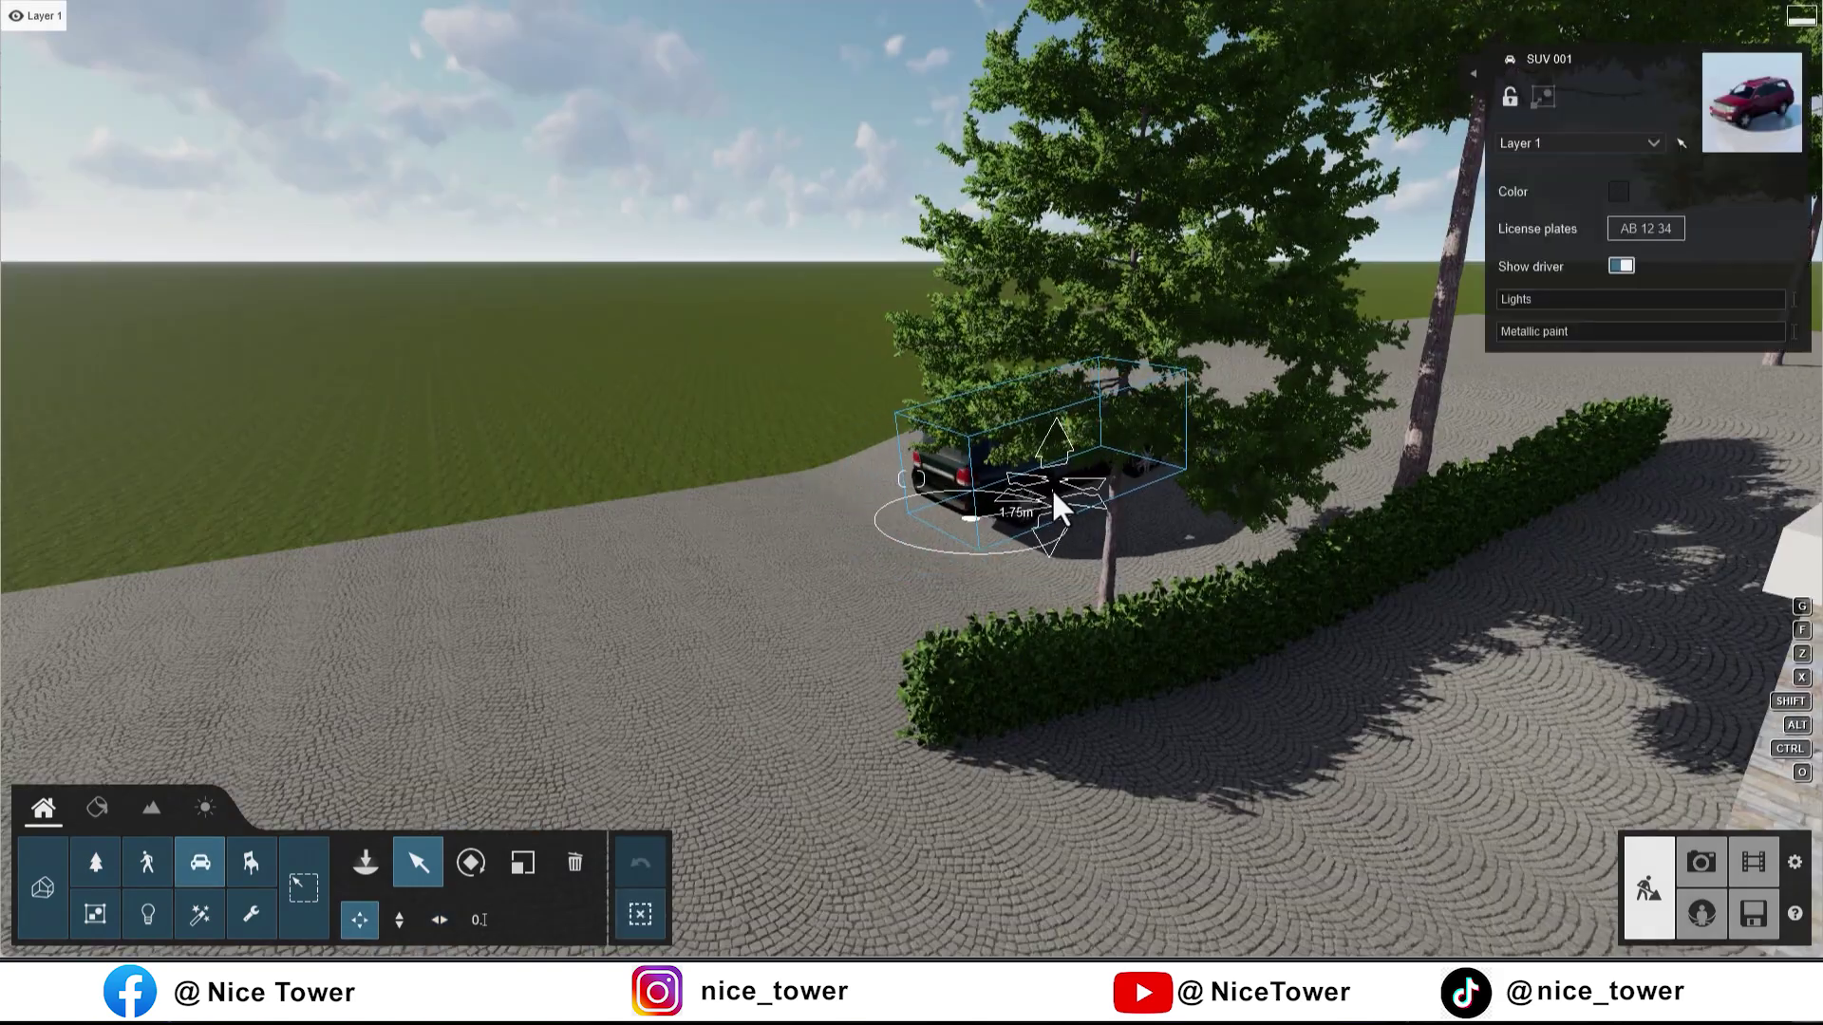
pyautogui.click(1702, 862)
pyautogui.click(854, 759)
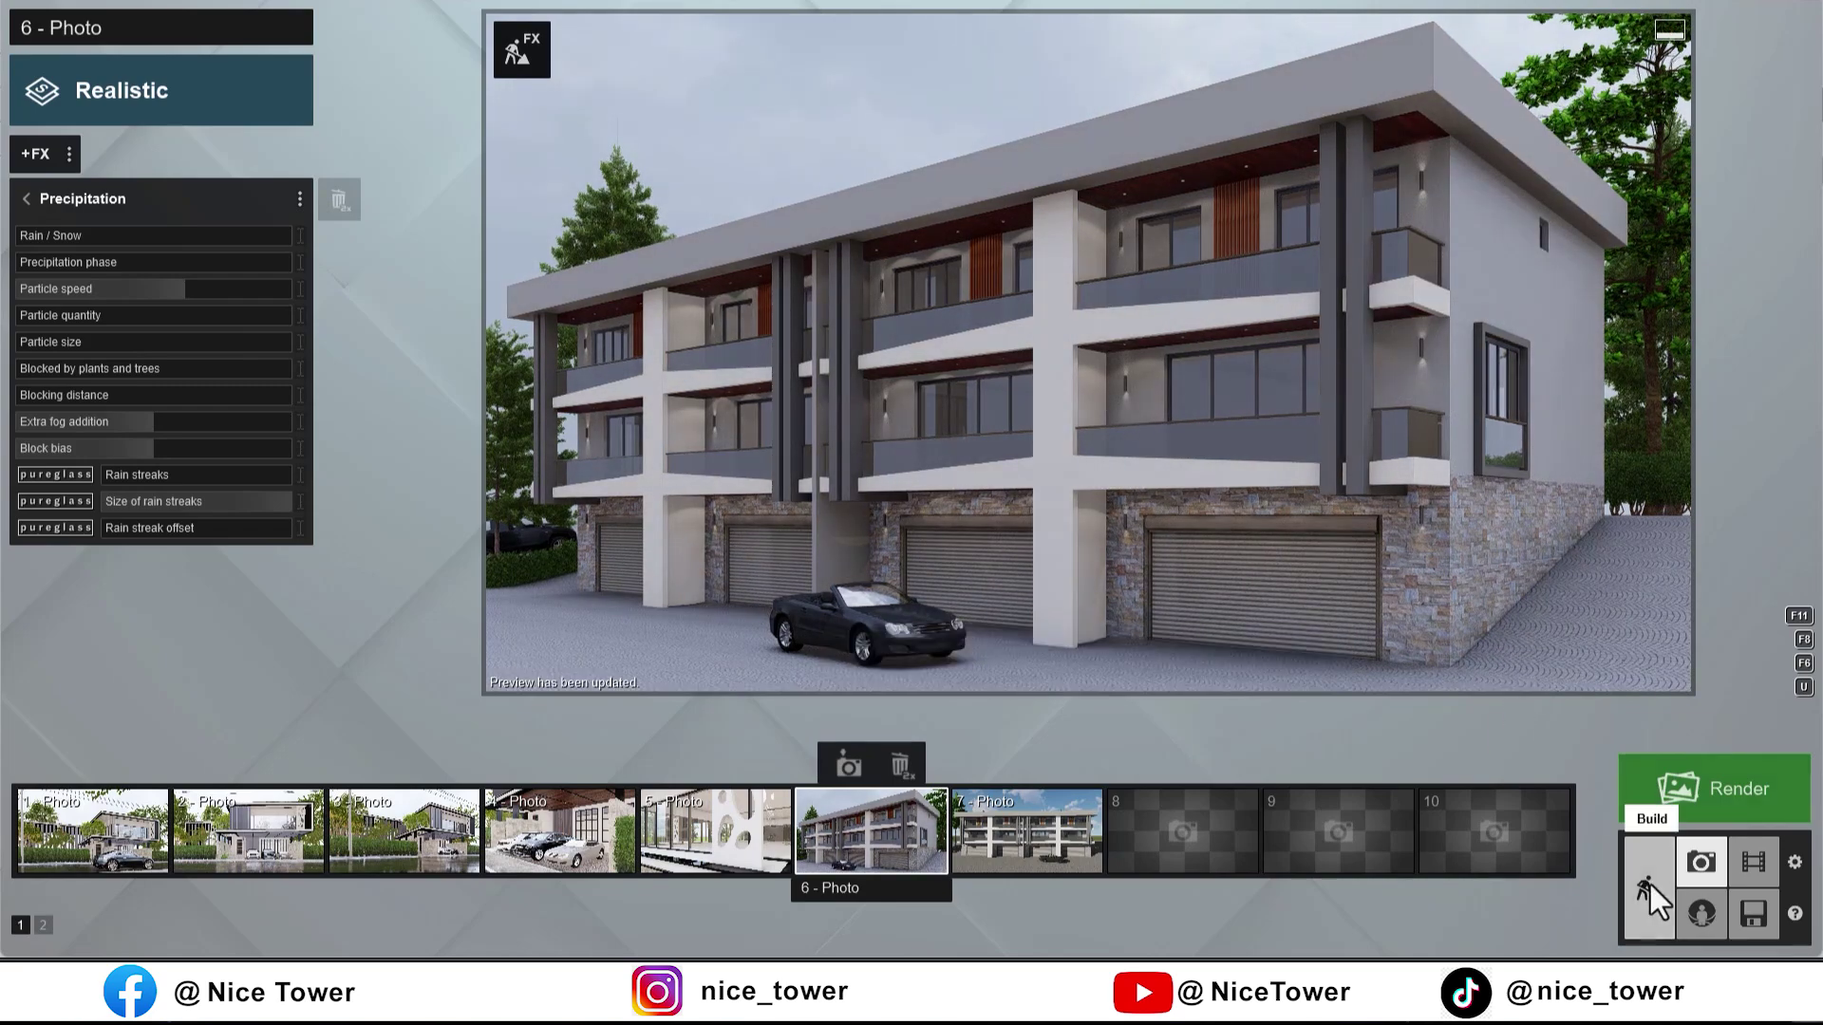
# Step: Raise the balcony glass transparency from 0.7 to 0.9 and check it in photo 6
pyautogui.click(1631, 855)
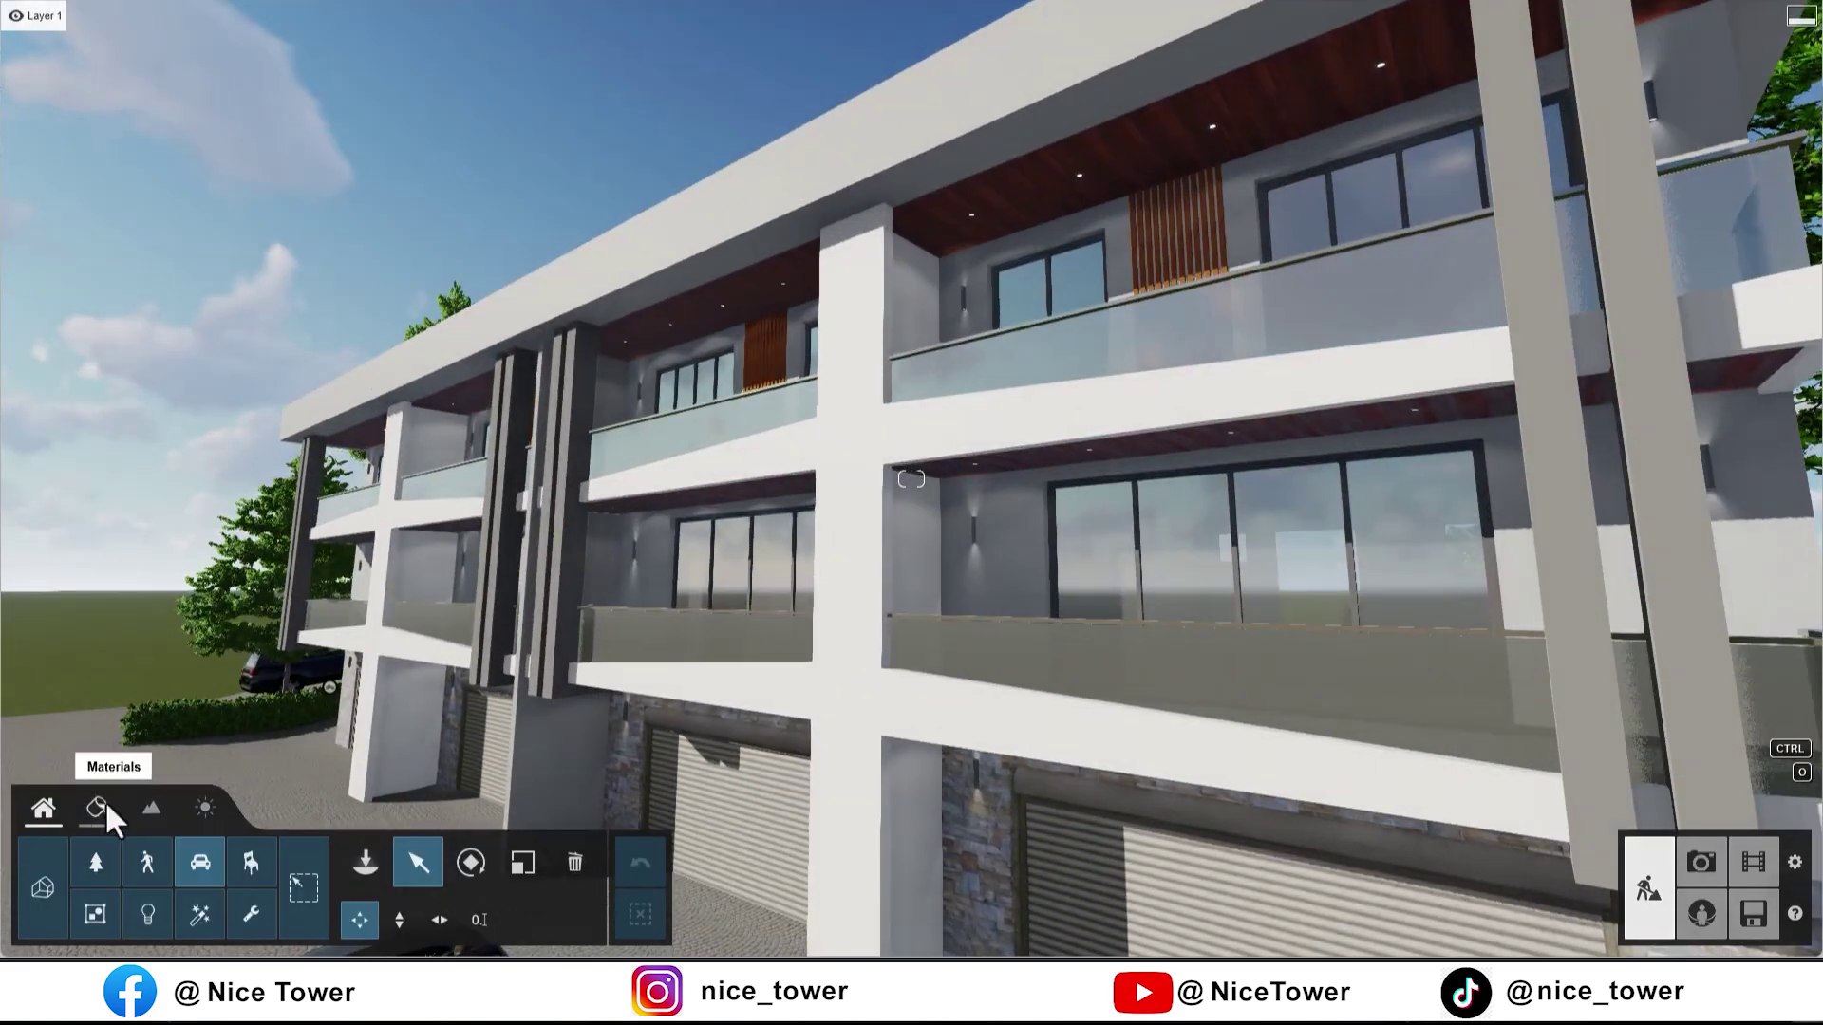
pyautogui.click(96, 802)
pyautogui.click(1200, 558)
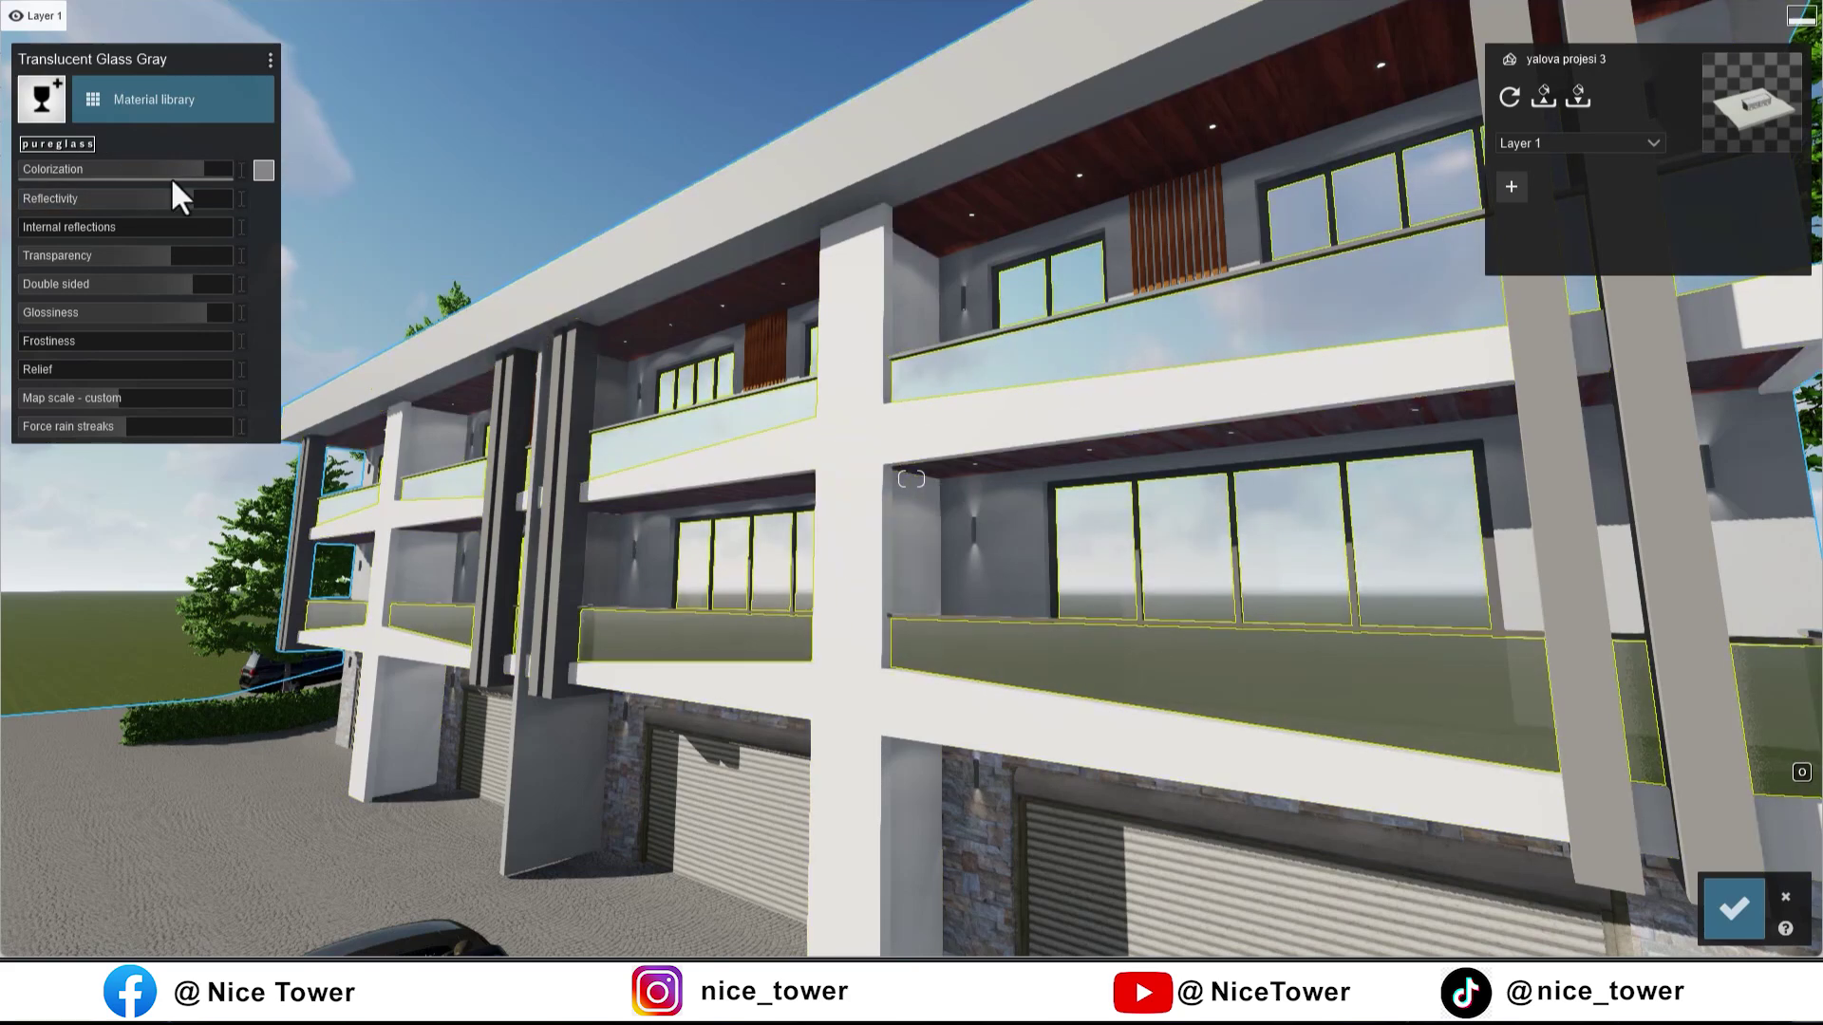
pyautogui.moveTo(143, 257)
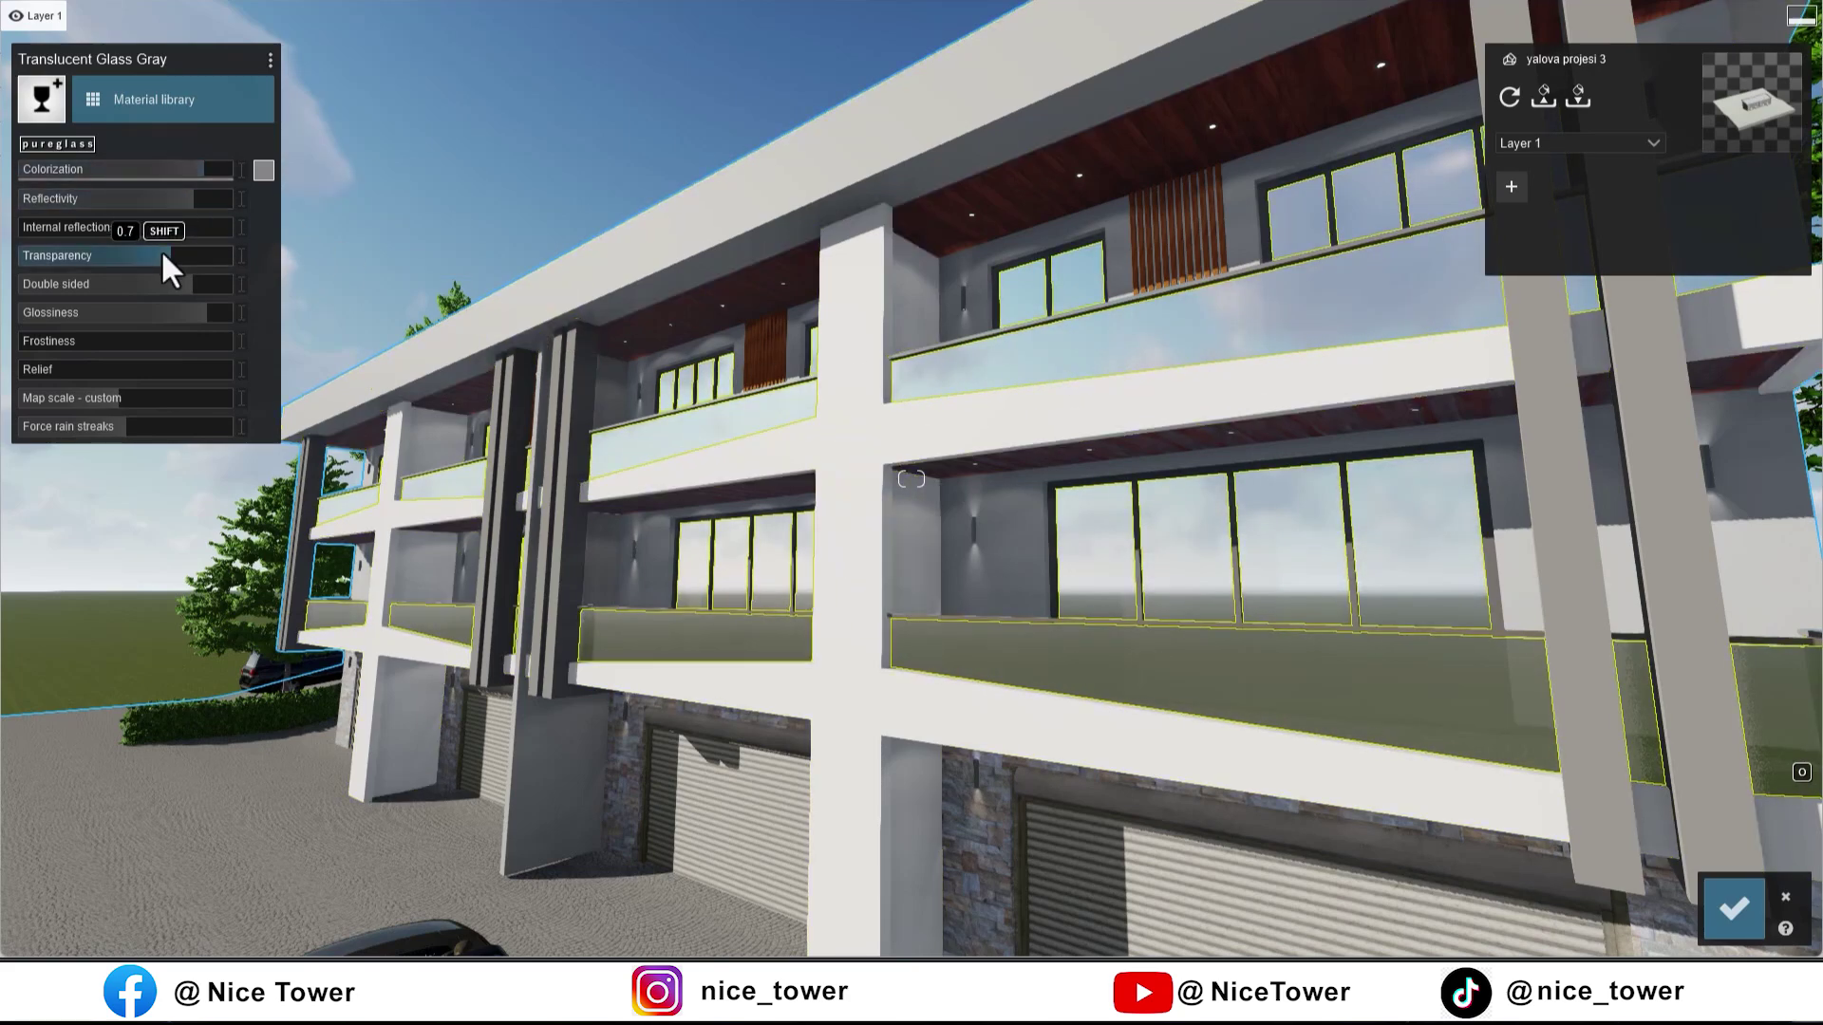
pyautogui.moveTo(152, 255); pyautogui.dragTo(220, 298)
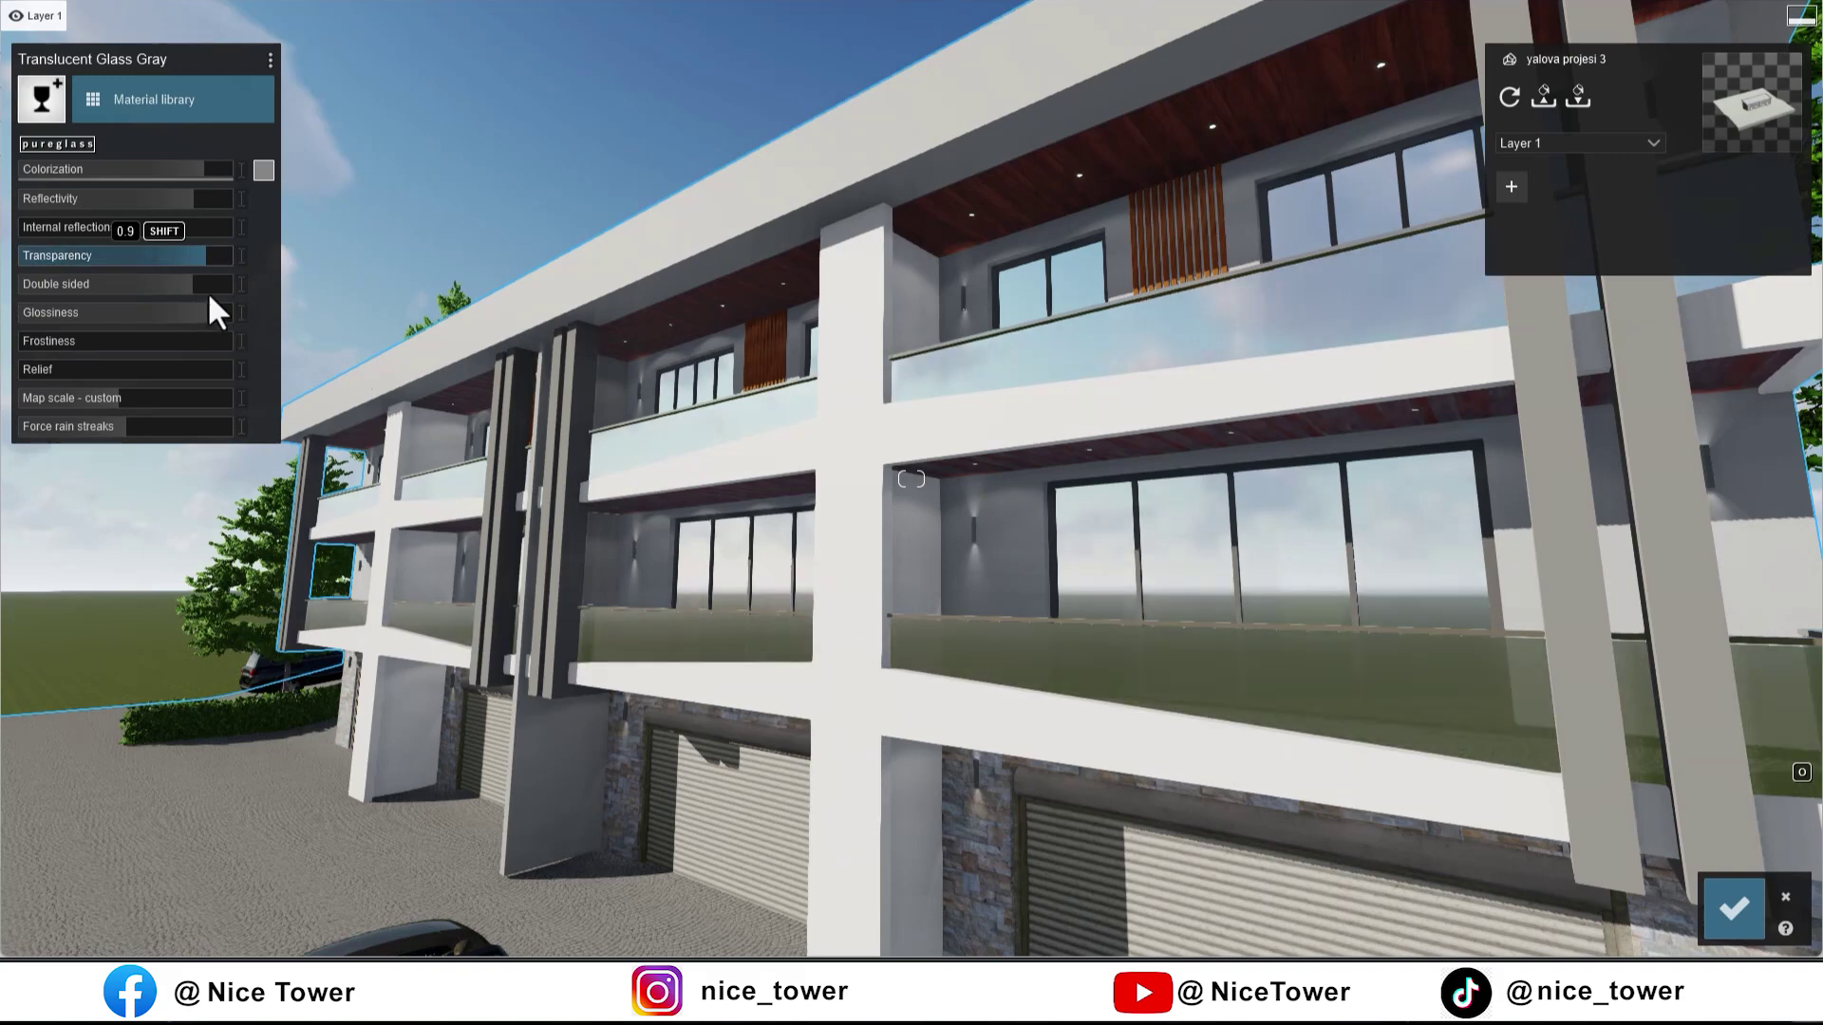
pyautogui.click(1734, 909)
pyautogui.click(1699, 862)
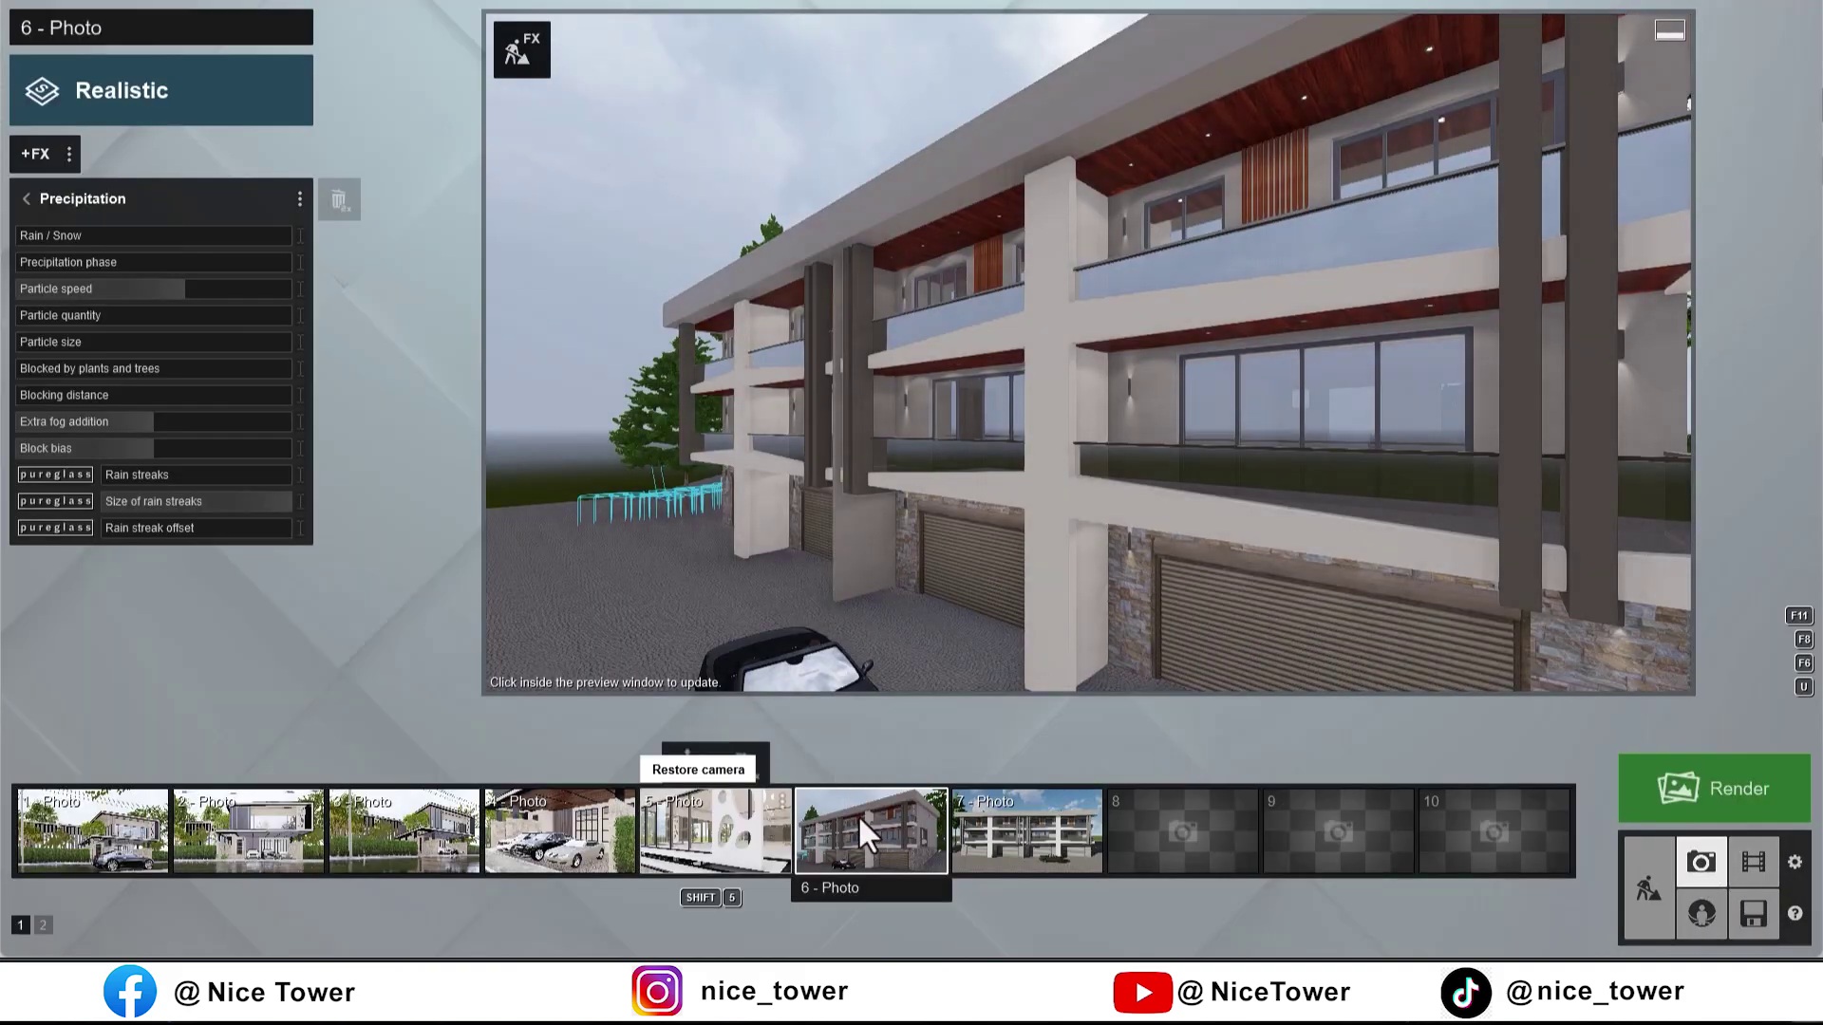
pyautogui.doubleClick(858, 814)
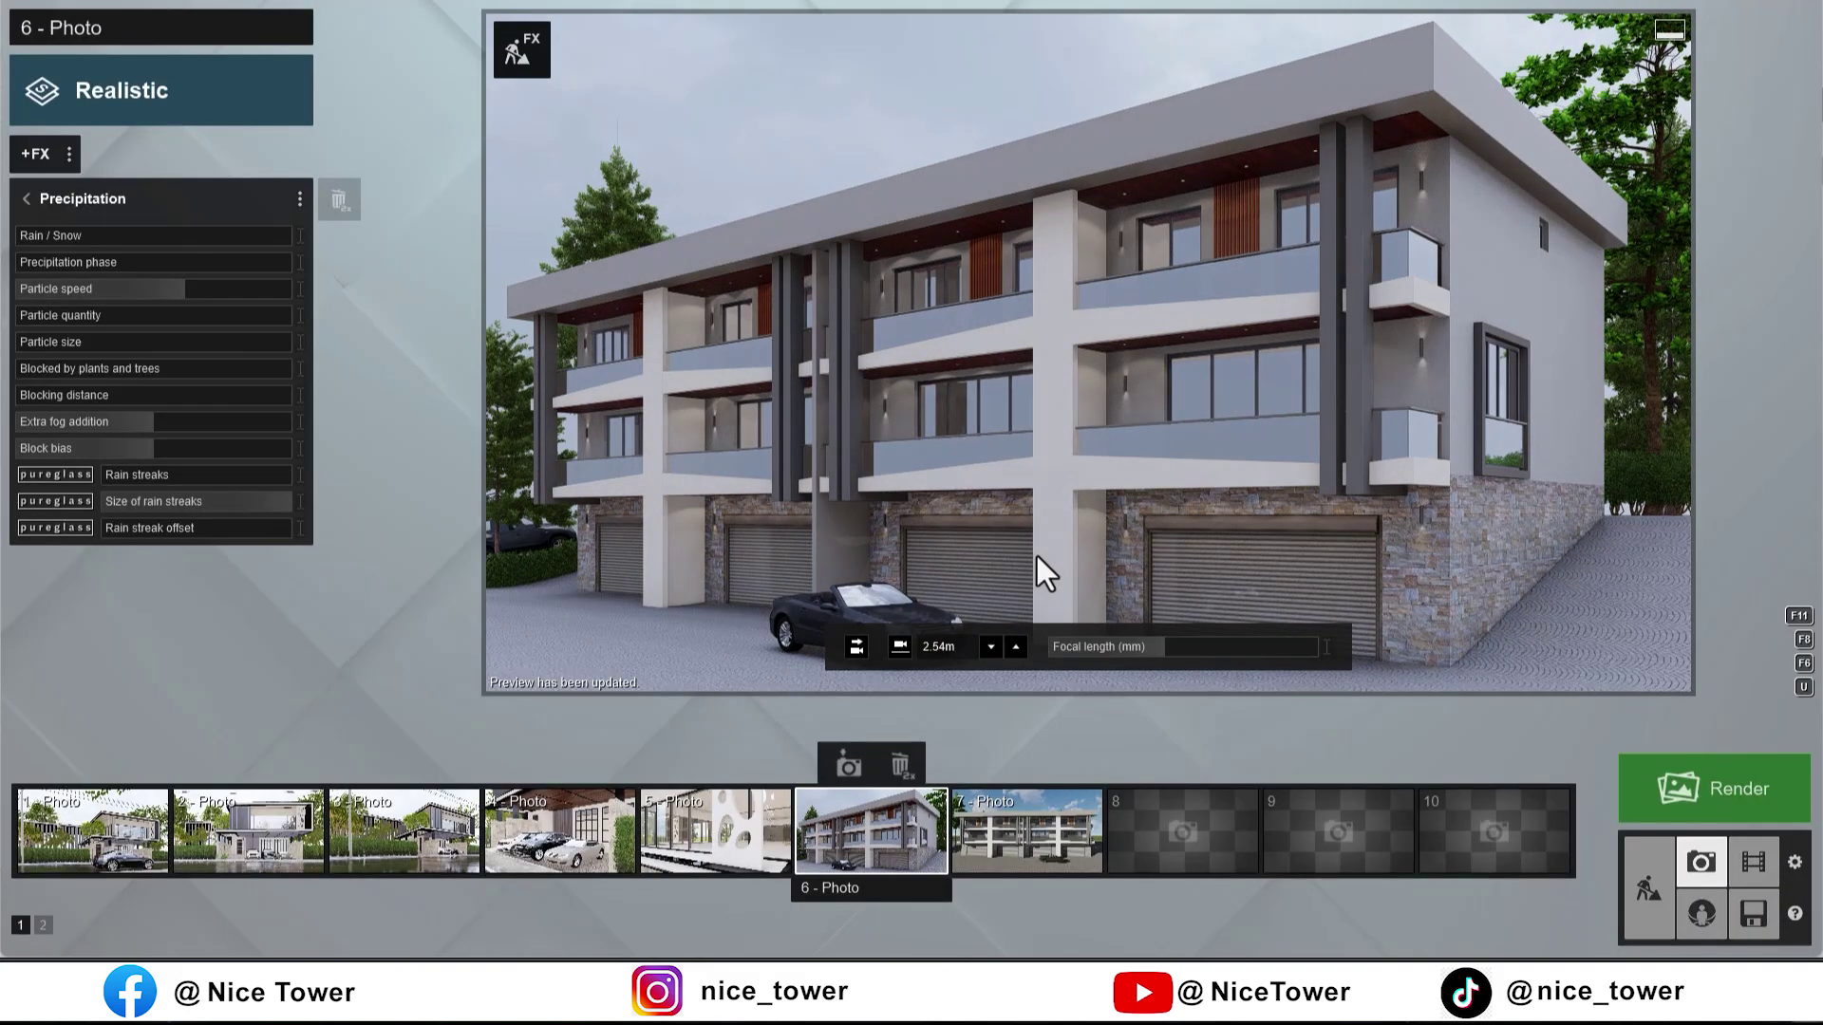
# Step: Lower the glass reflectivity, make it fully transparent and reduce colorization to 0.3
pyautogui.click(1648, 878)
pyautogui.click(1051, 545)
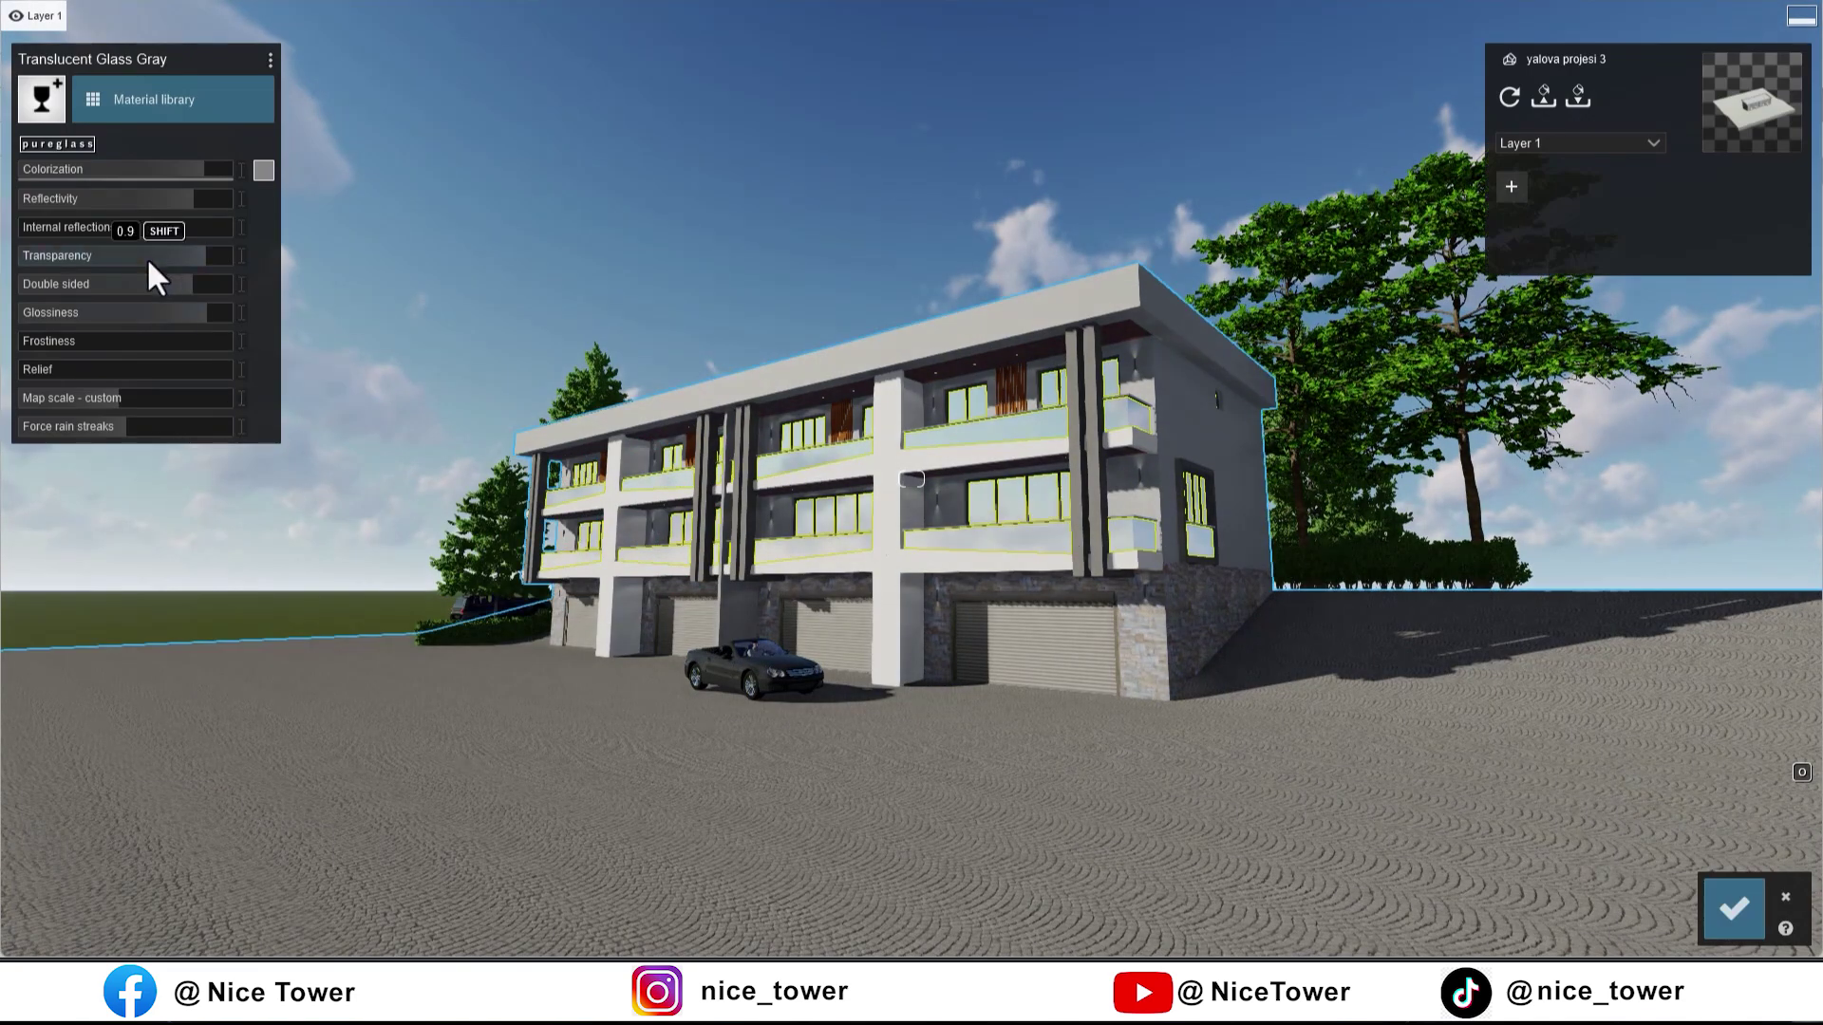
pyautogui.moveTo(178, 196); pyautogui.dragTo(153, 199)
pyautogui.moveTo(675, 353); pyautogui.dragTo(675, 375, button='right')
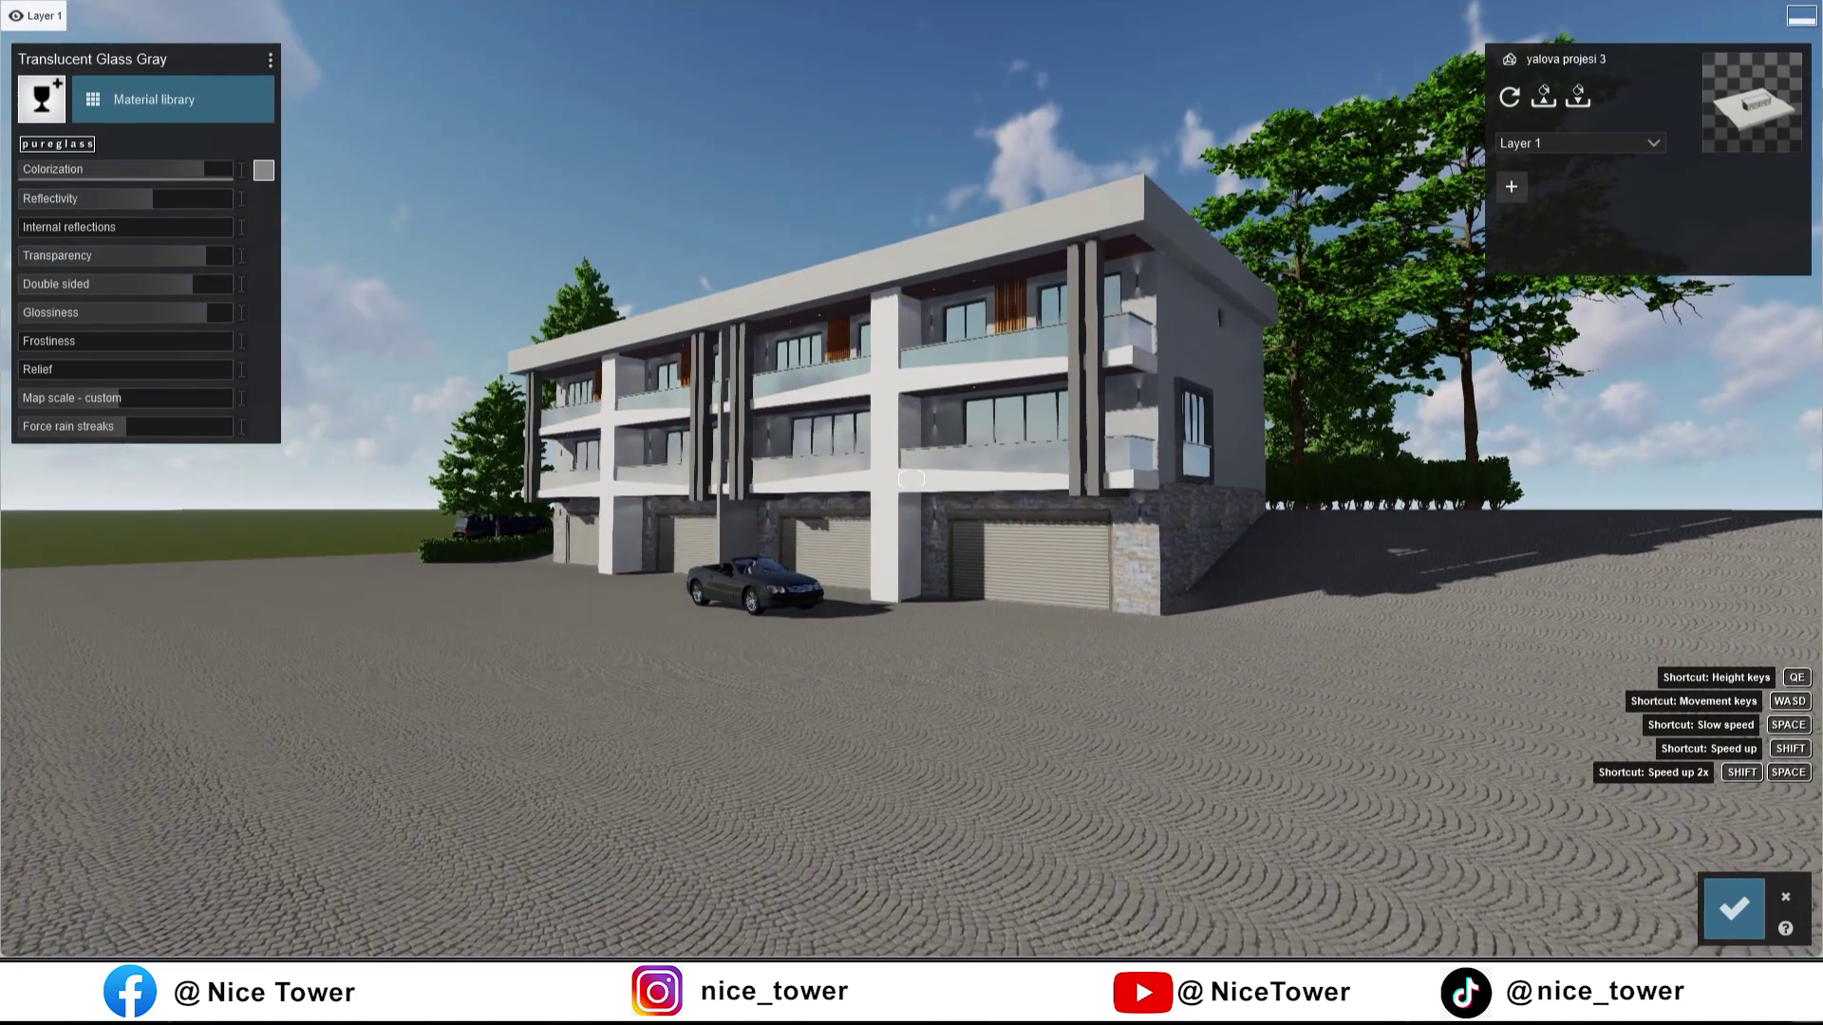
pyautogui.press('w')
pyautogui.moveTo(198, 254); pyautogui.dragTo(255, 258)
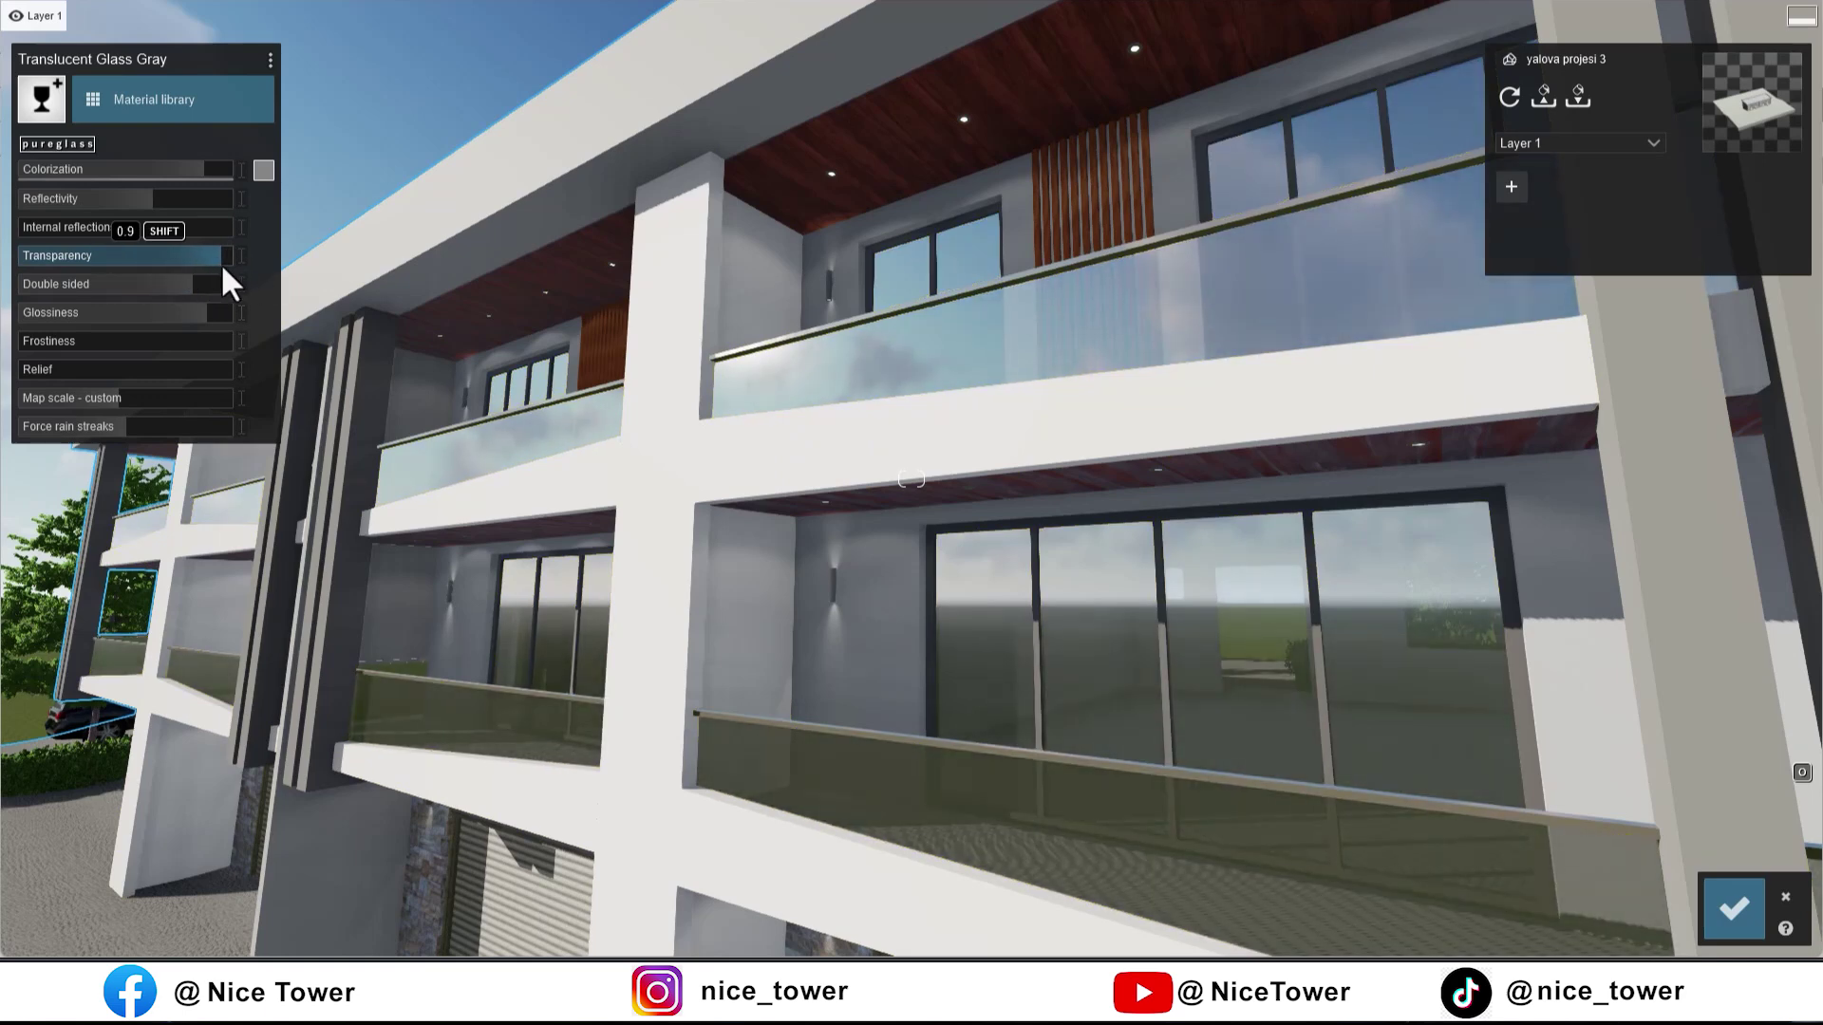
pyautogui.moveTo(209, 282)
pyautogui.mouseDown()
pyautogui.moveTo(50, 281)
pyautogui.moveTo(163, 282)
pyautogui.moveTo(200, 314)
pyautogui.moveTo(152, 311)
pyautogui.moveTo(230, 307)
pyautogui.mouseUp()
pyautogui.moveTo(175, 169); pyautogui.dragTo(84, 190)
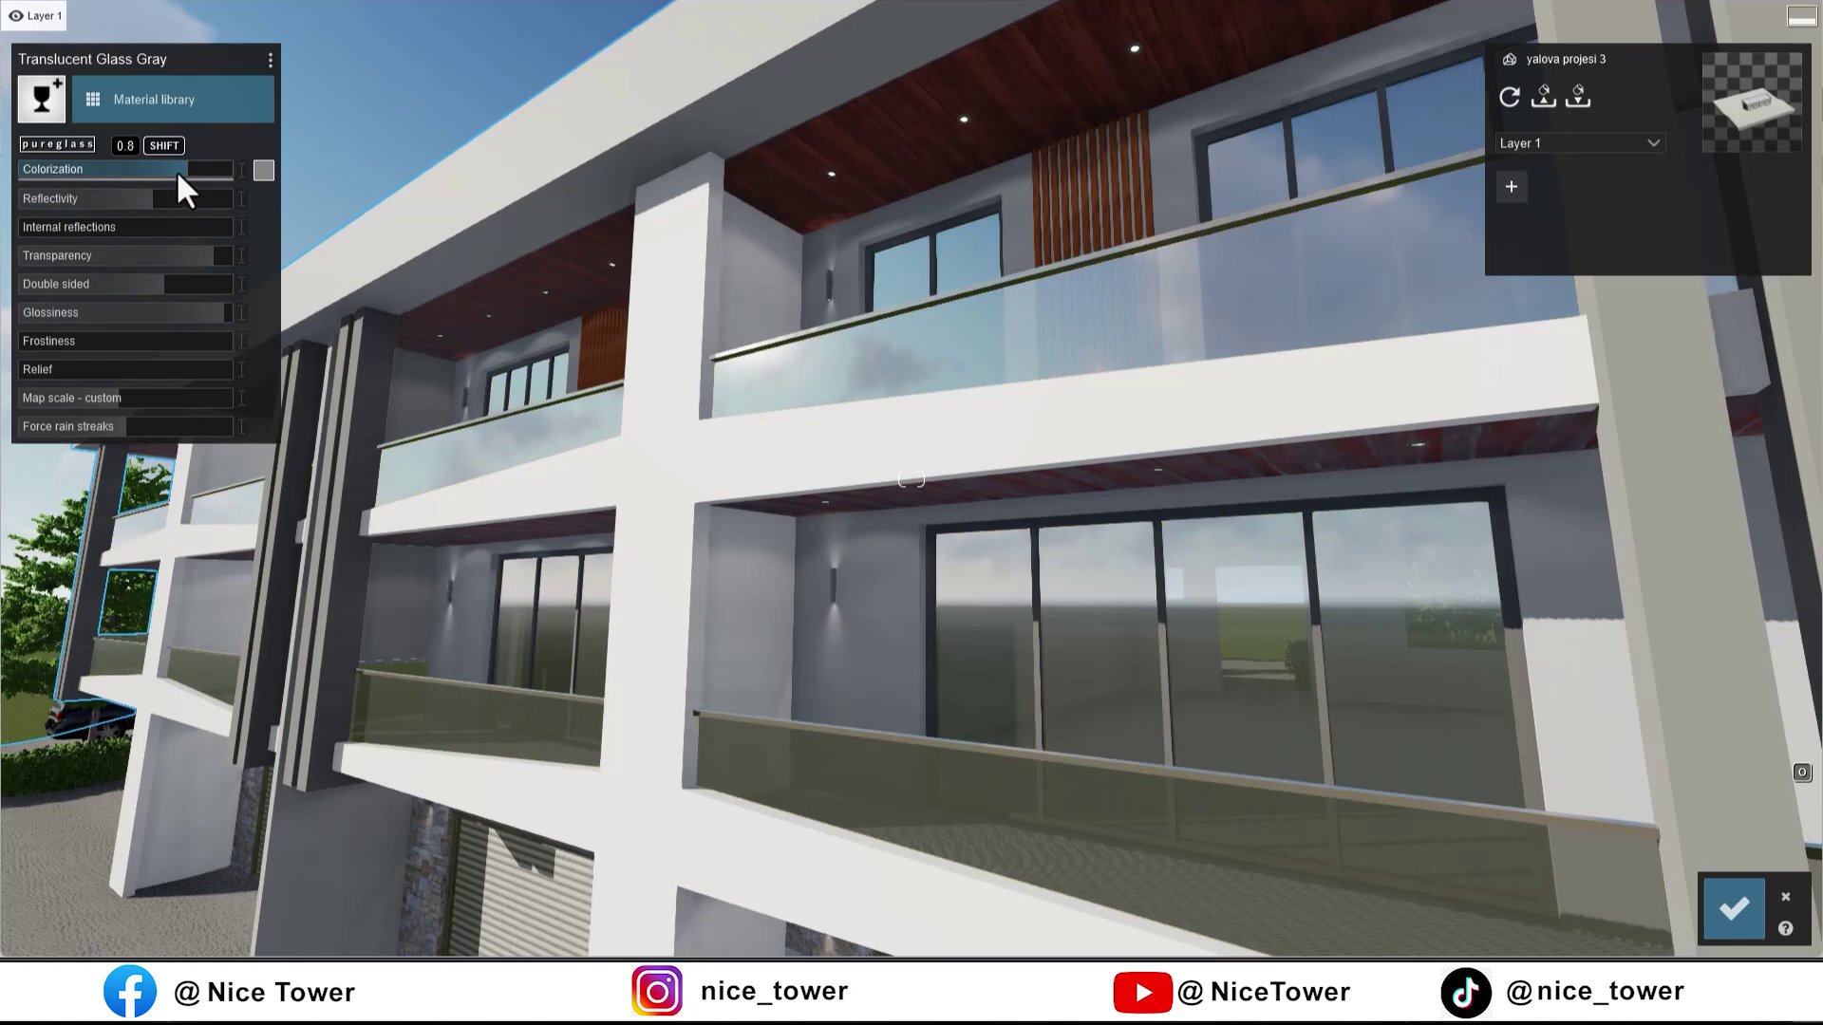
# Step: Replace the soffit's Wood Bamboo material with a red-brown library wood
pyautogui.click(1550, 820)
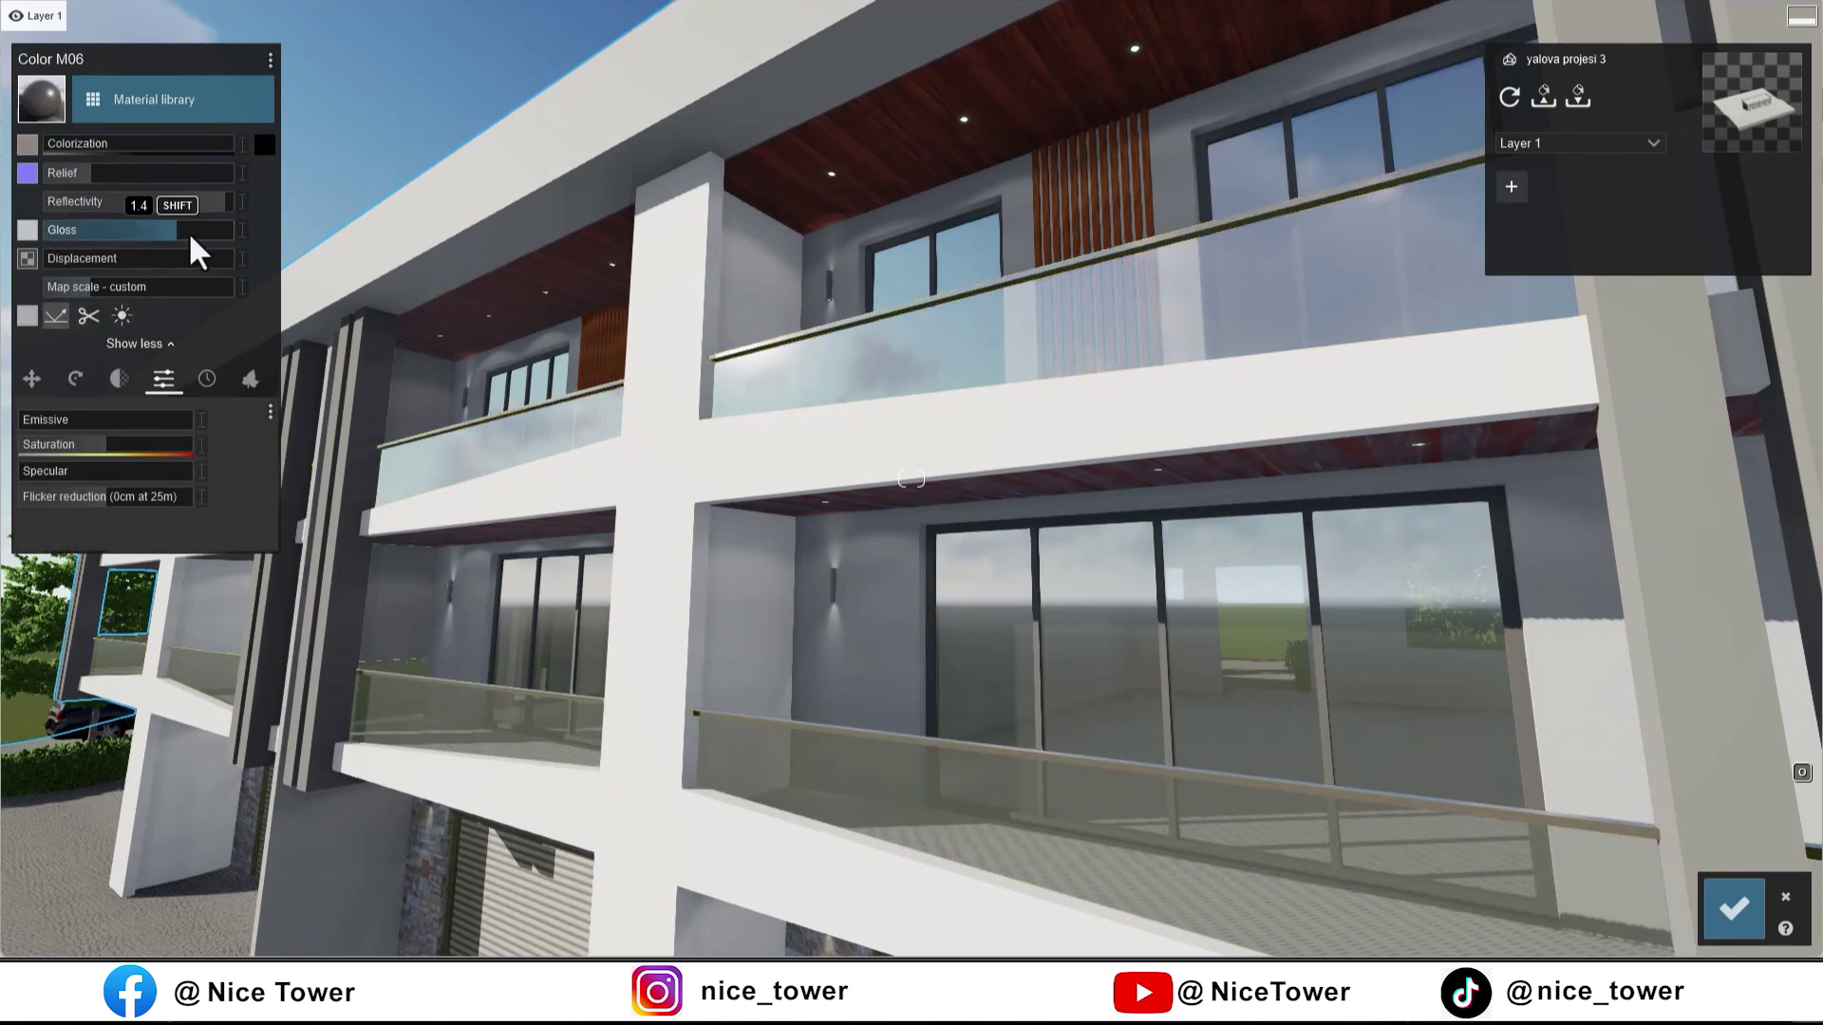
pyautogui.click(729, 126)
pyautogui.click(765, 173)
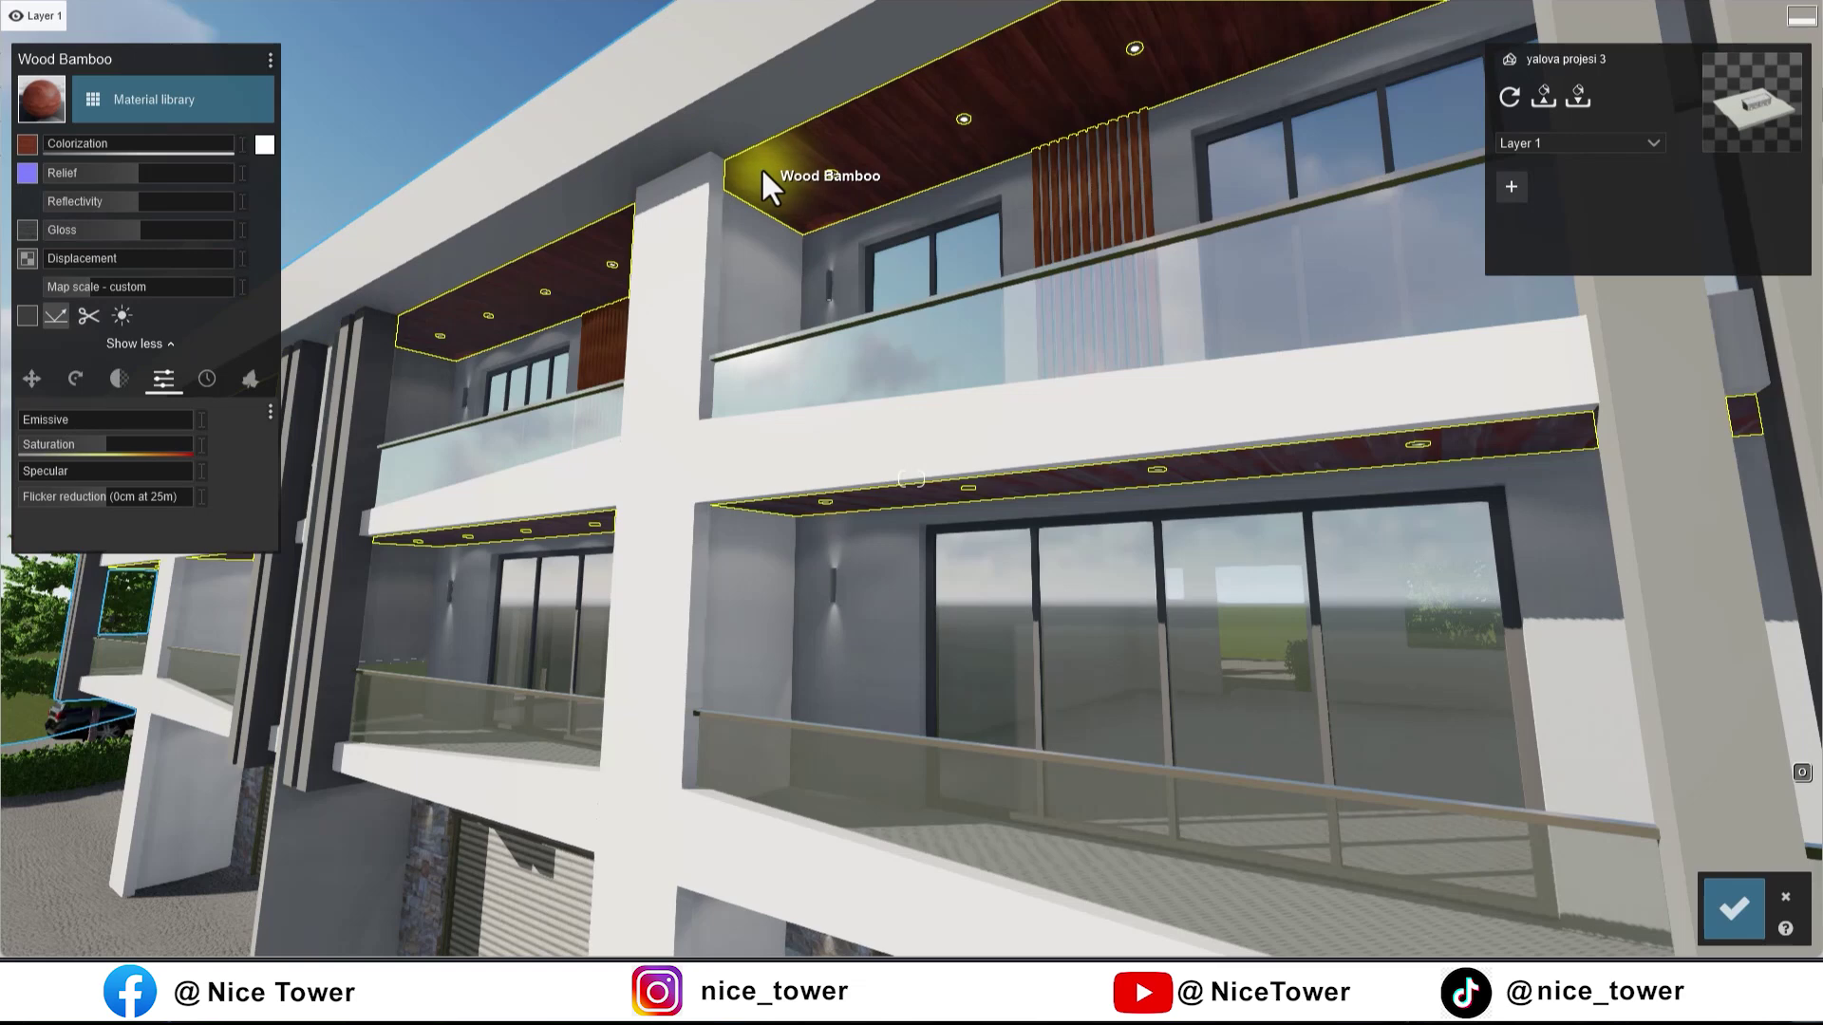
pyautogui.click(139, 100)
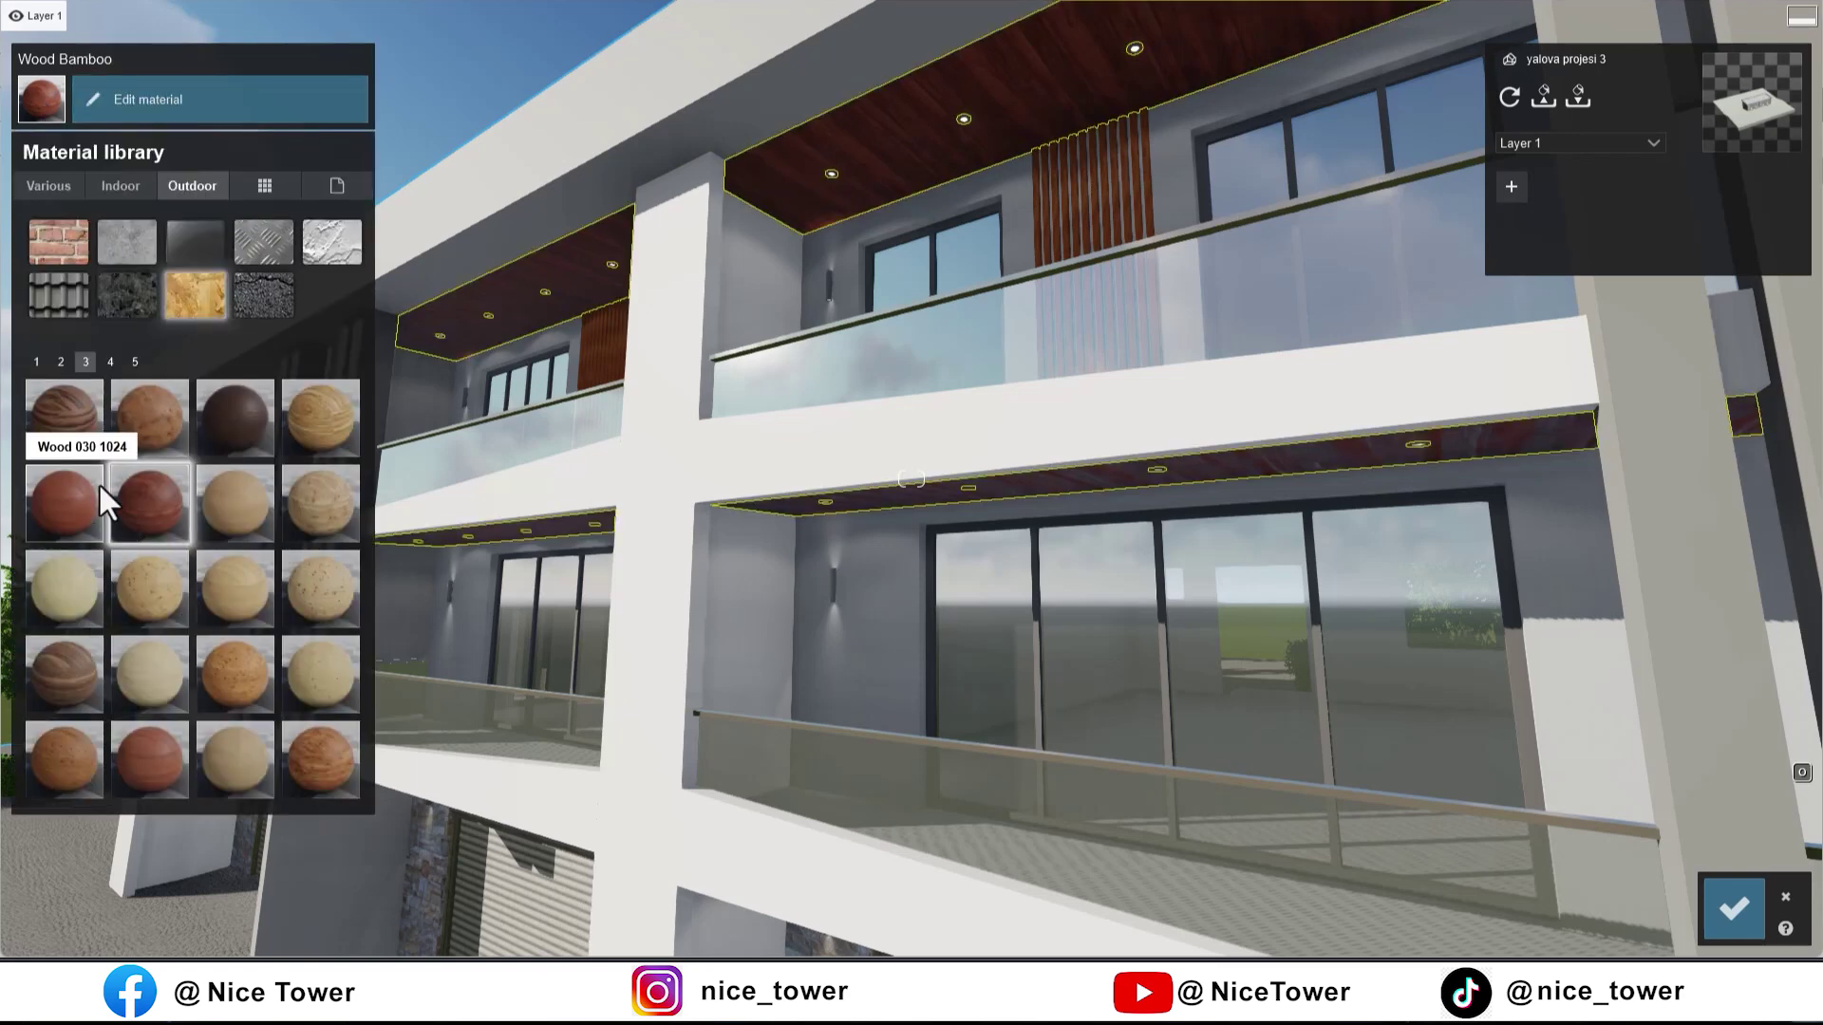
pyautogui.click(107, 361)
pyautogui.click(85, 362)
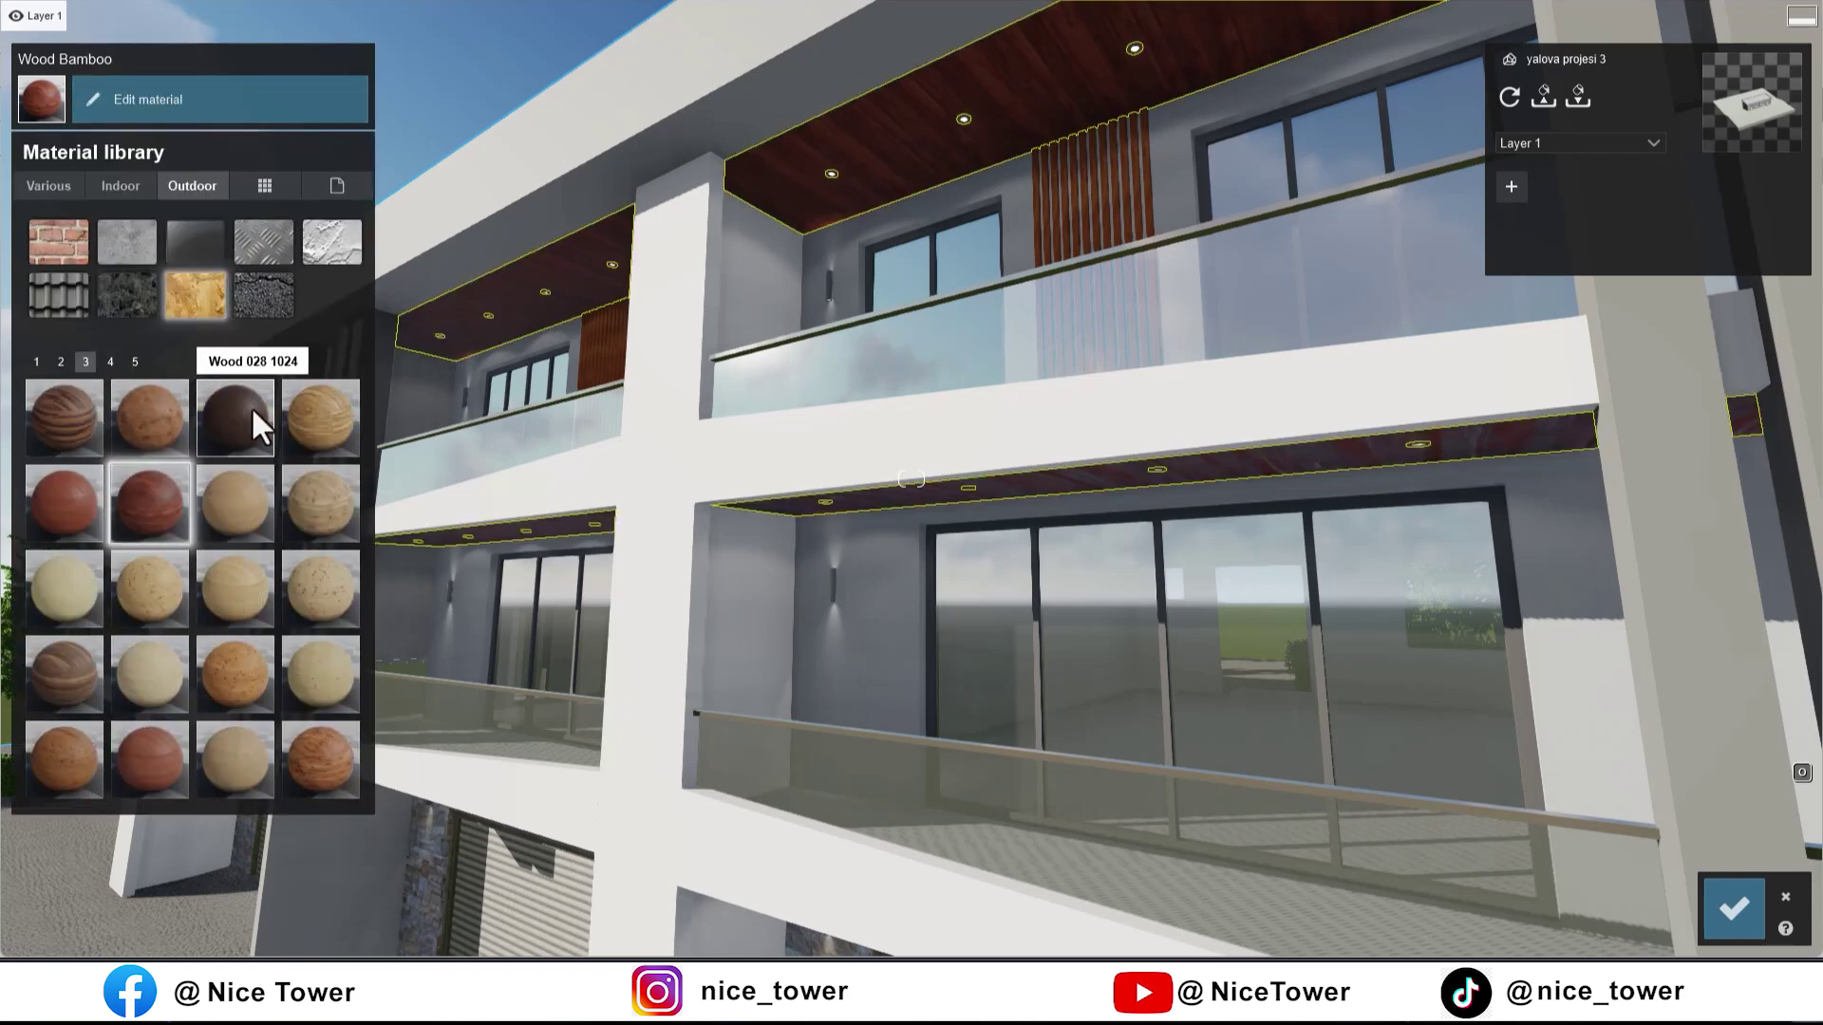
pyautogui.click(250, 406)
pyautogui.click(142, 513)
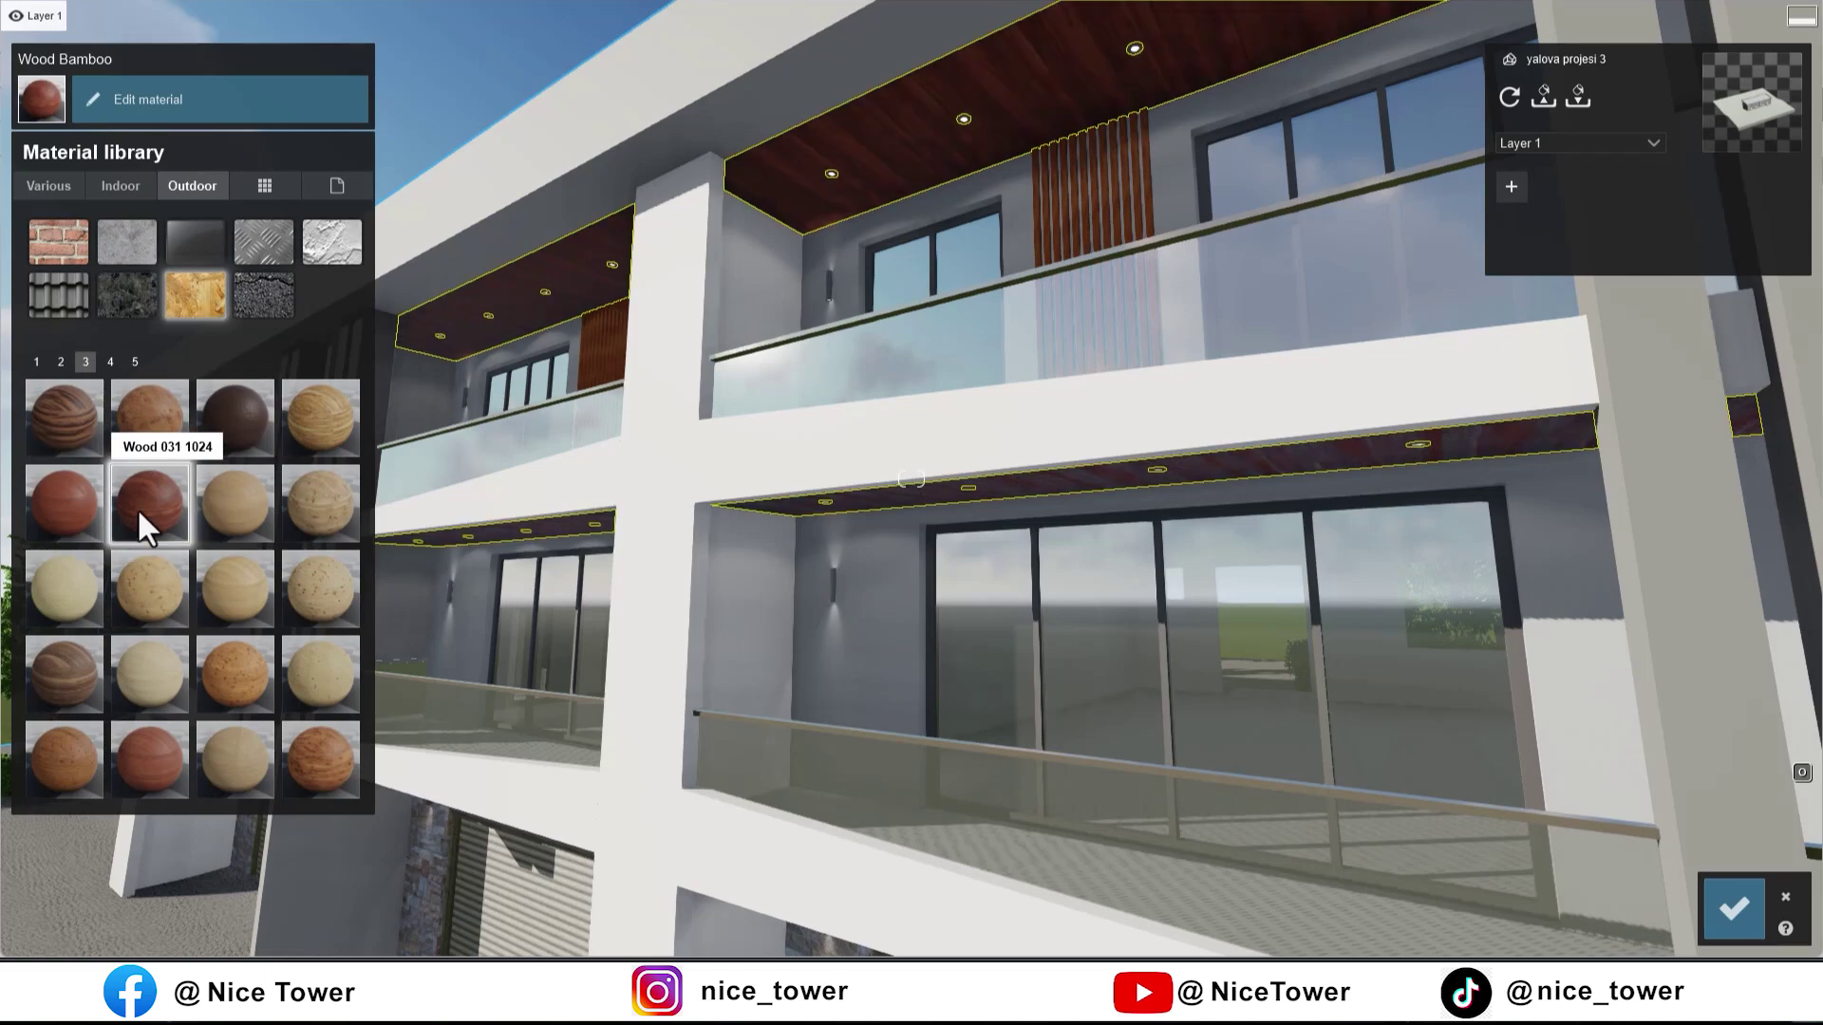
pyautogui.click(61, 362)
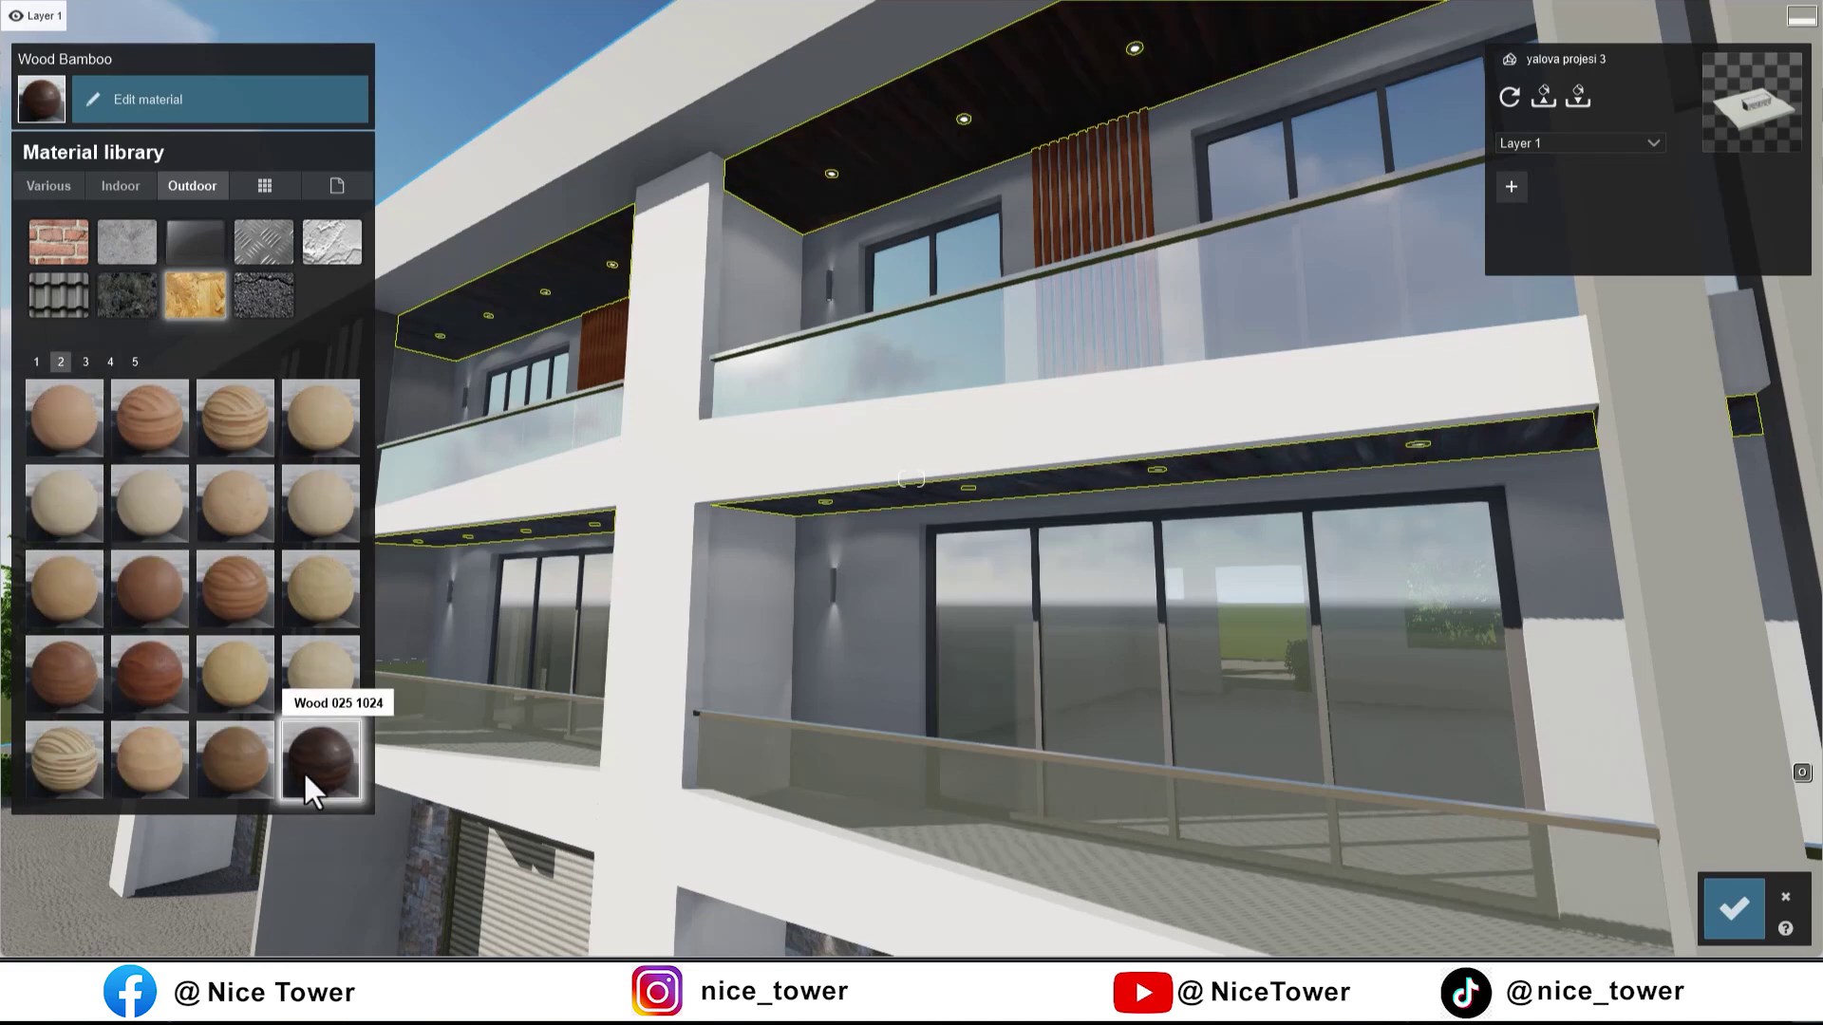
pyautogui.click(163, 664)
pyautogui.click(1736, 907)
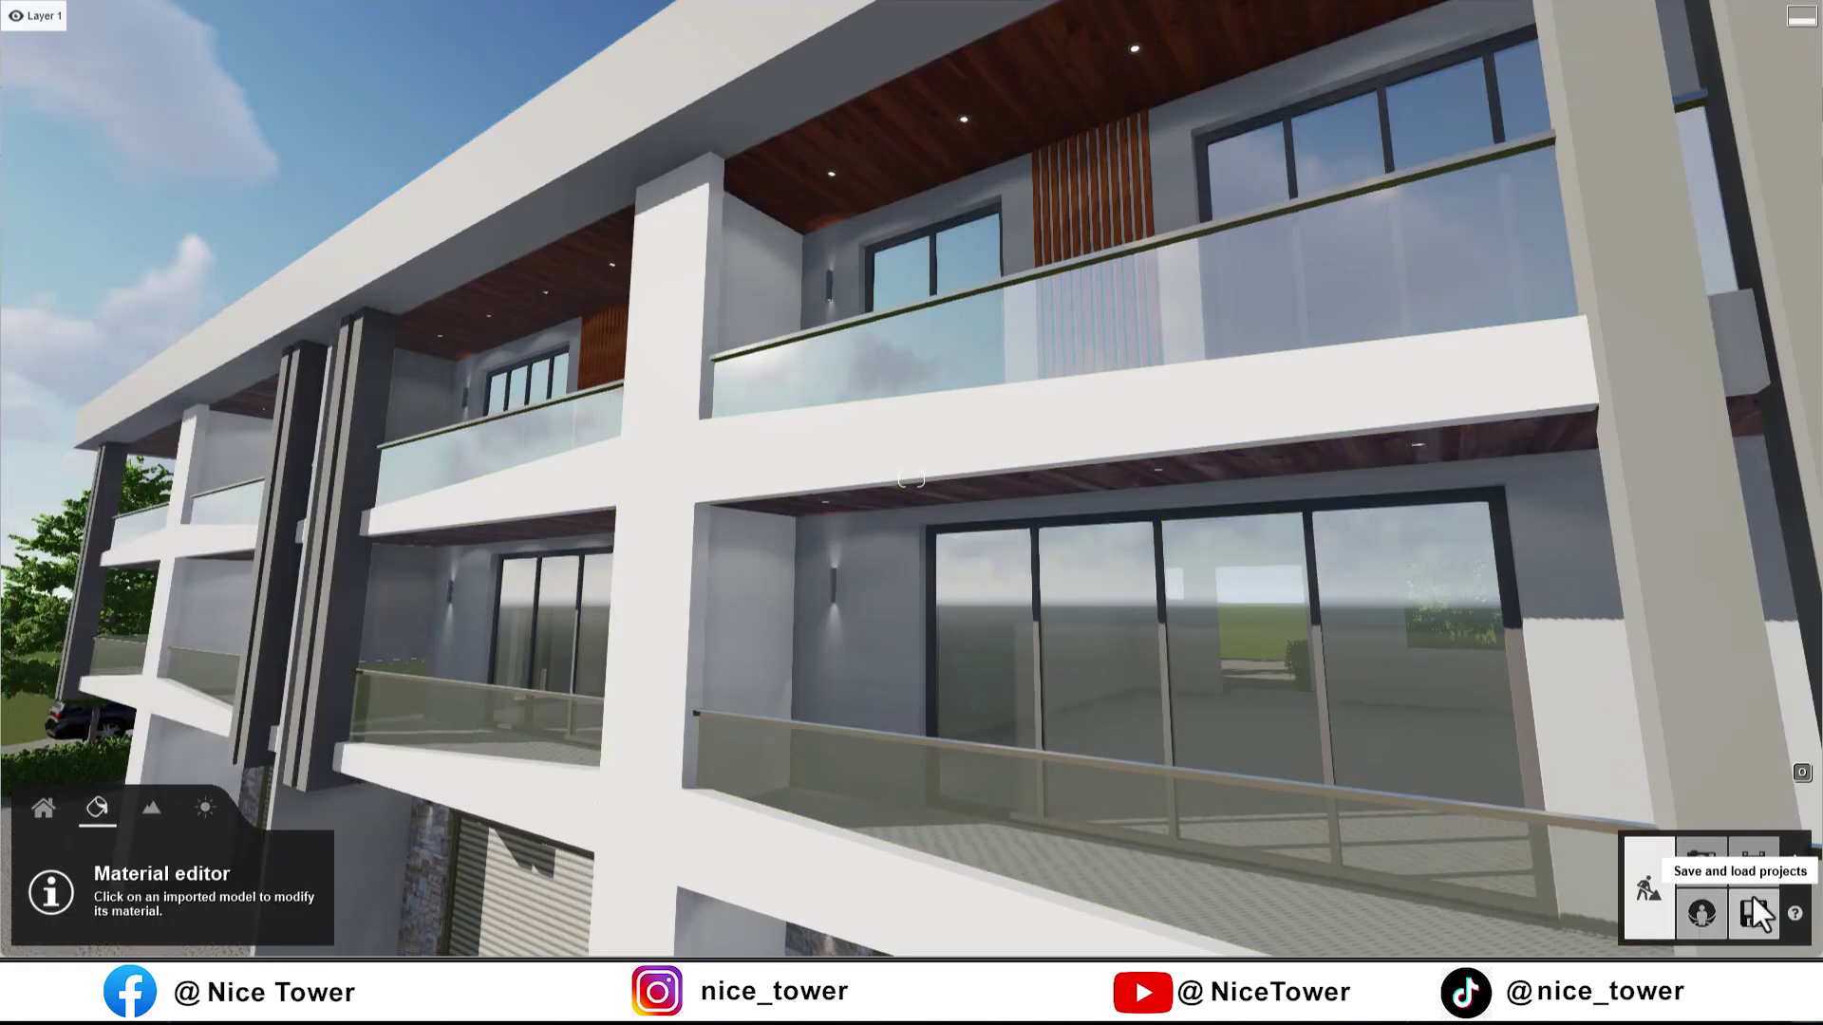
pyautogui.click(1701, 863)
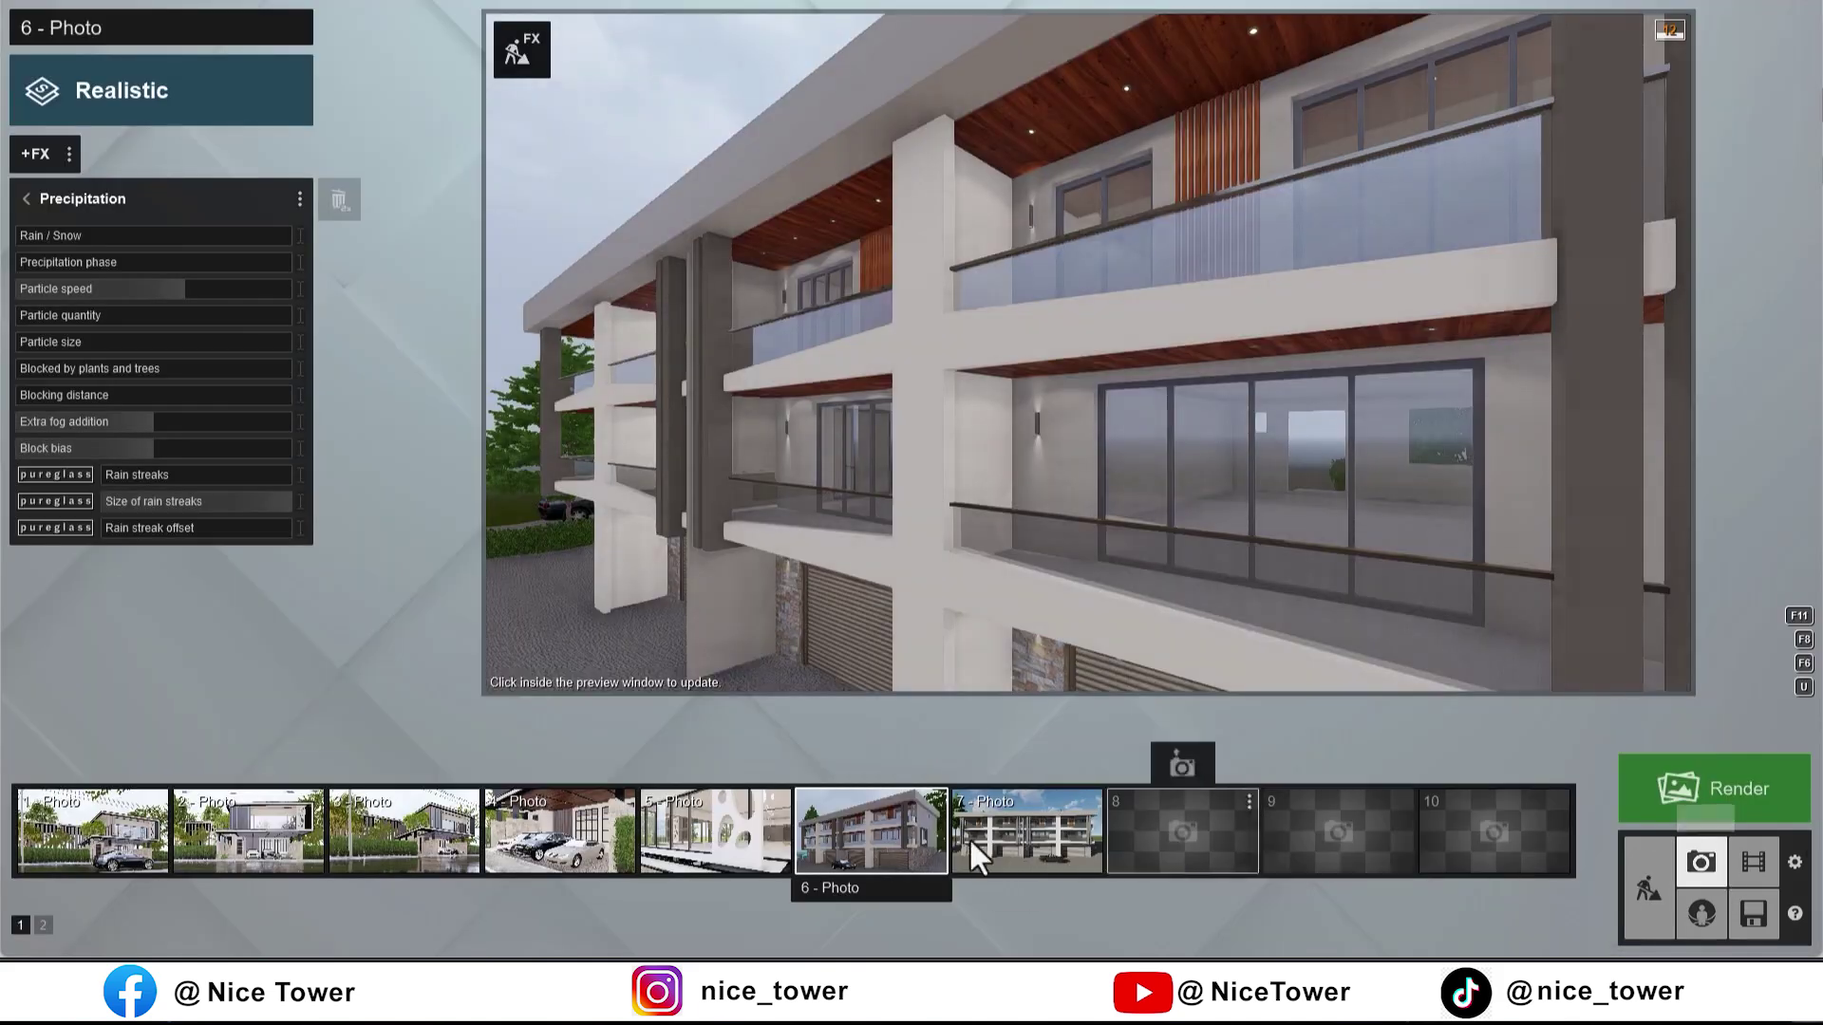
# Step: Place a new tree in front of the building near the car
pyautogui.click(935, 807)
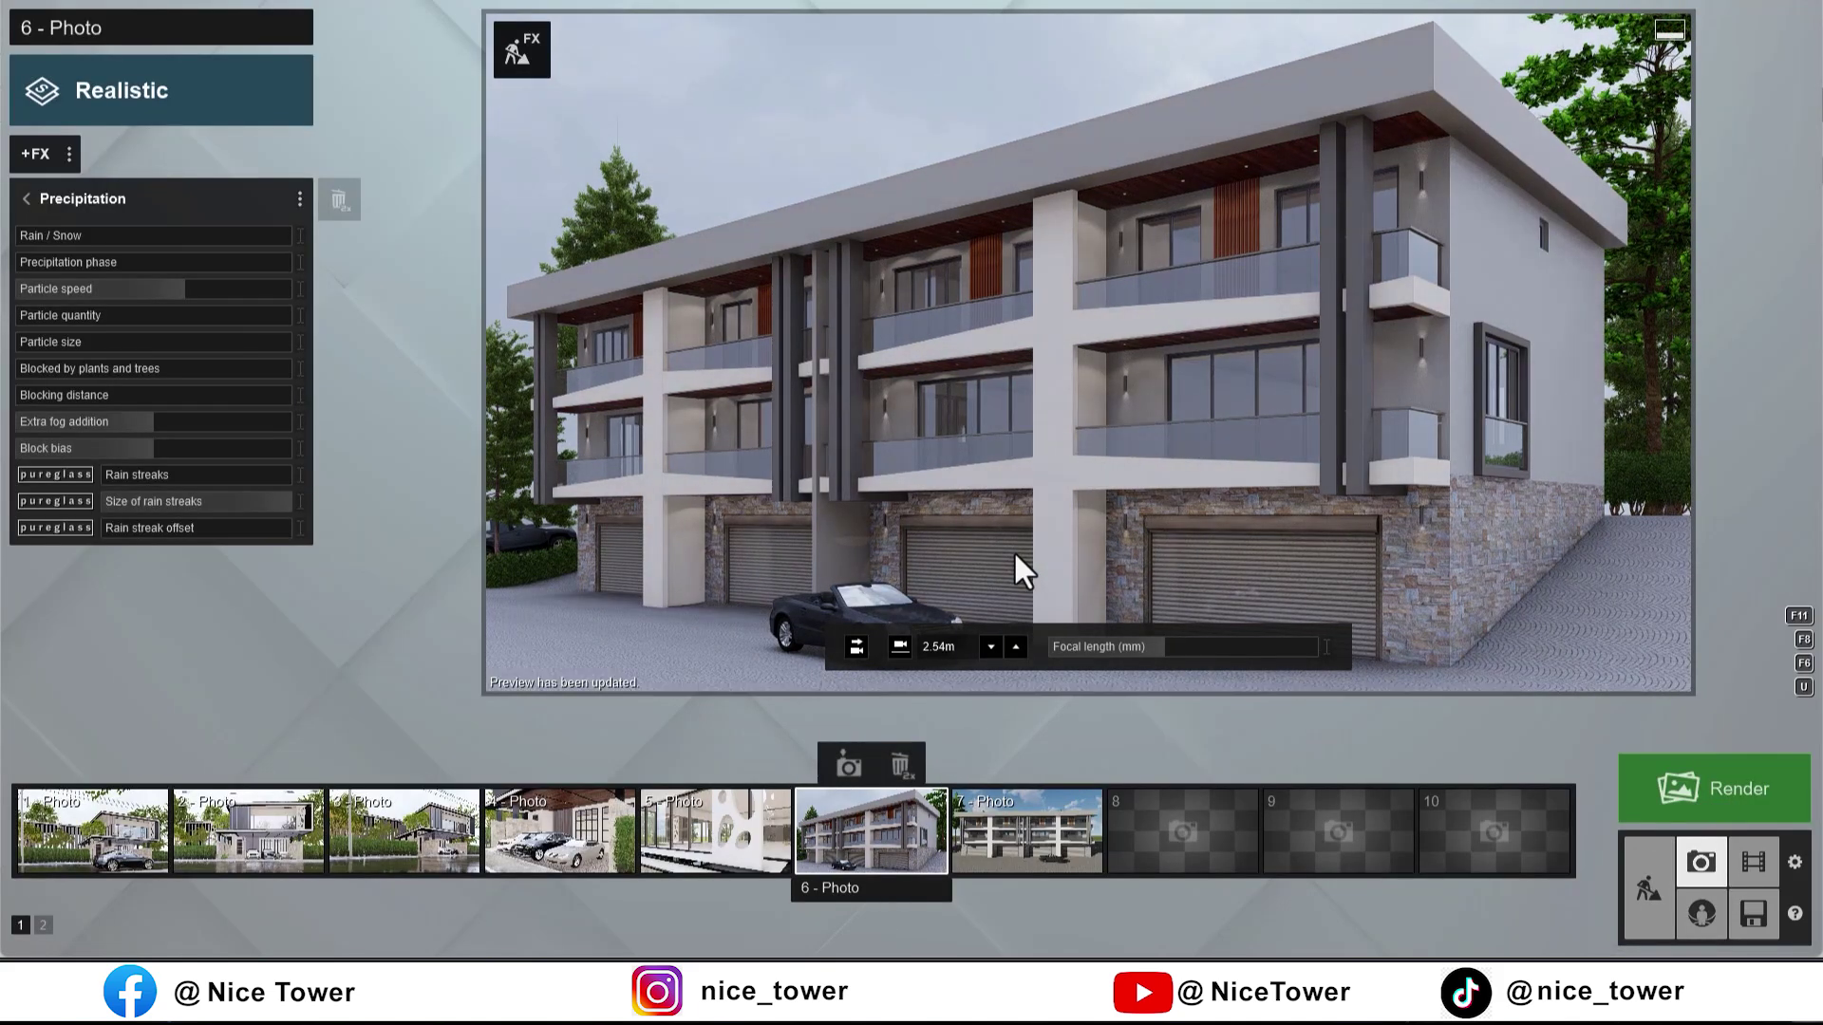
pyautogui.scroll(3, 1033, 416)
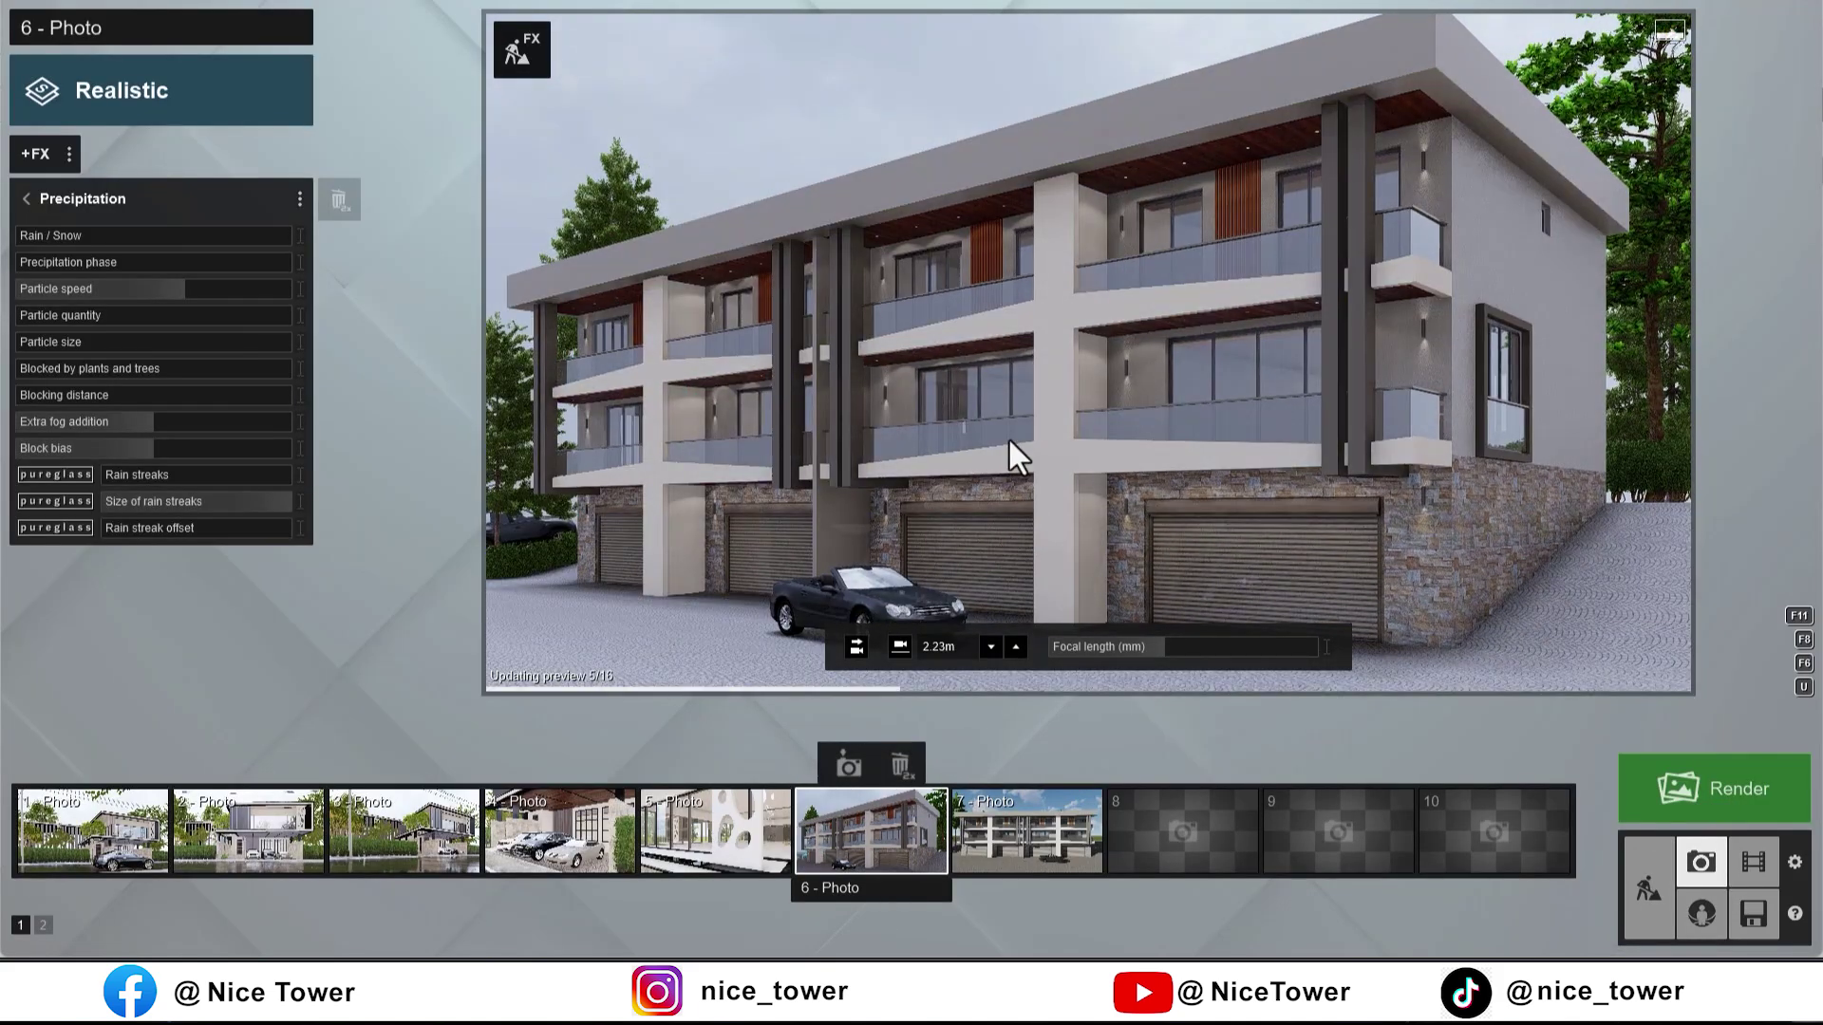
pyautogui.click(1649, 887)
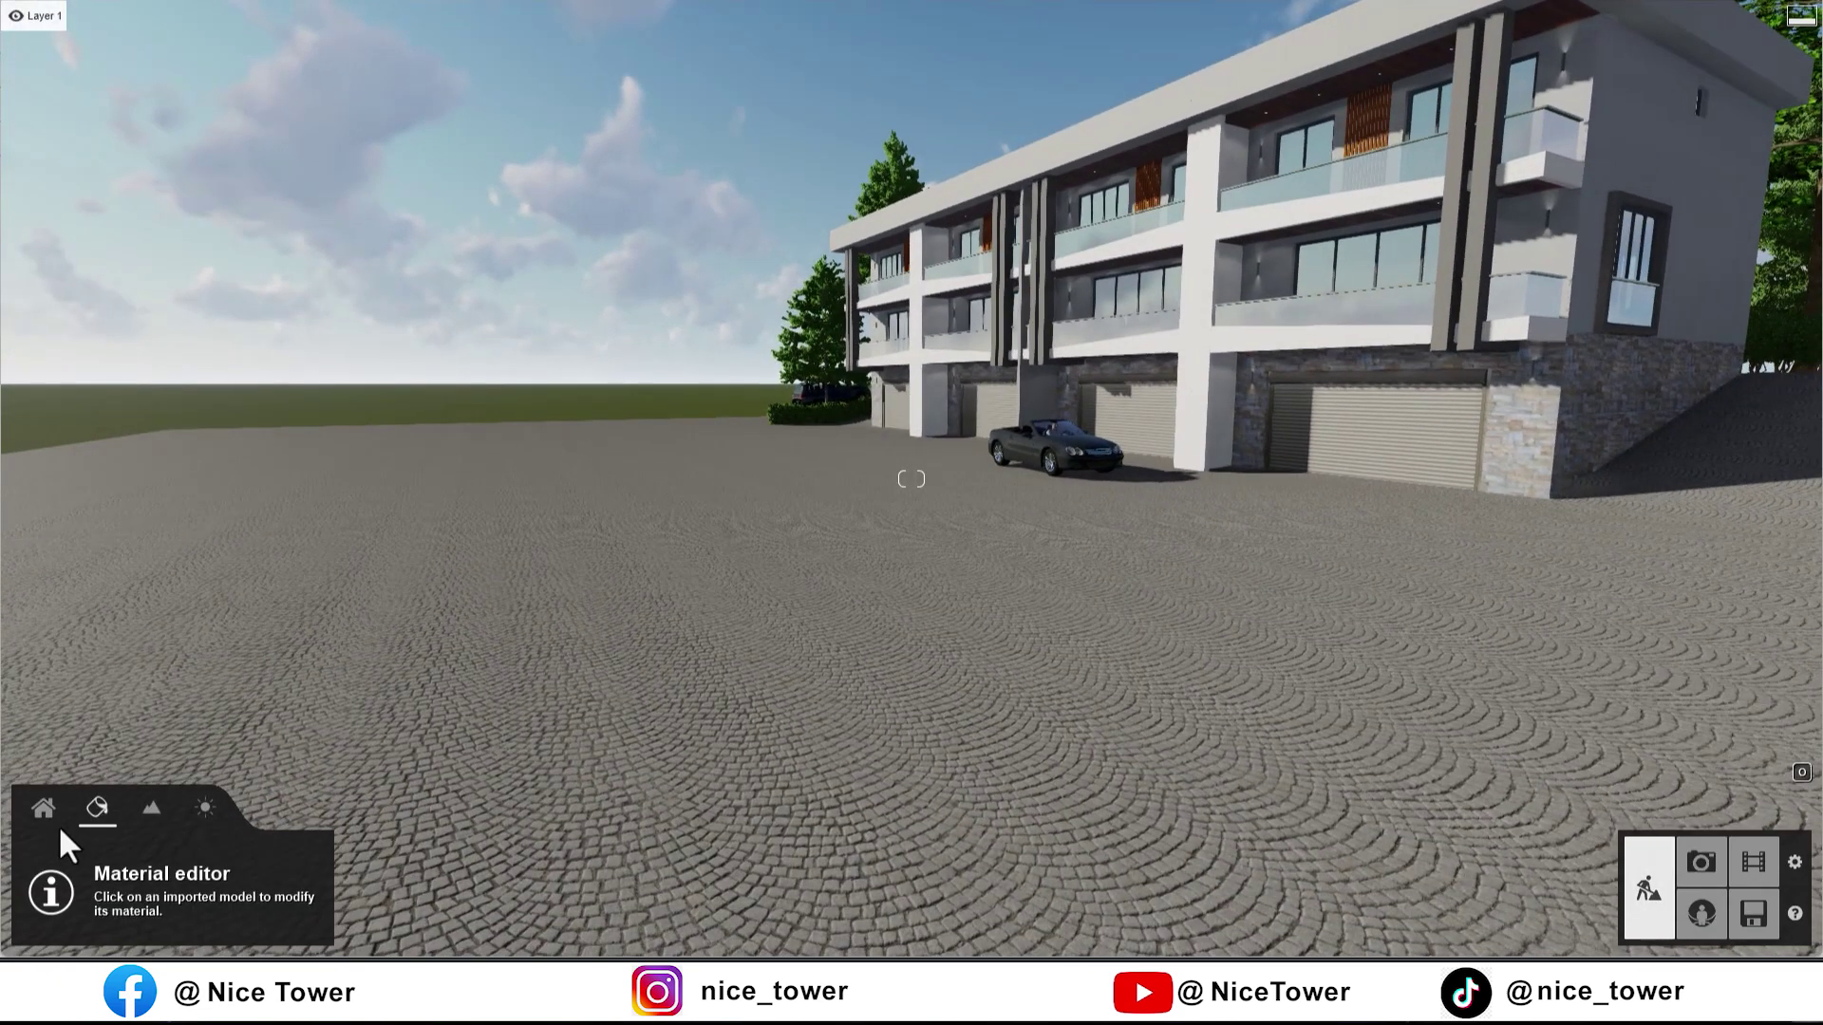
pyautogui.click(43, 809)
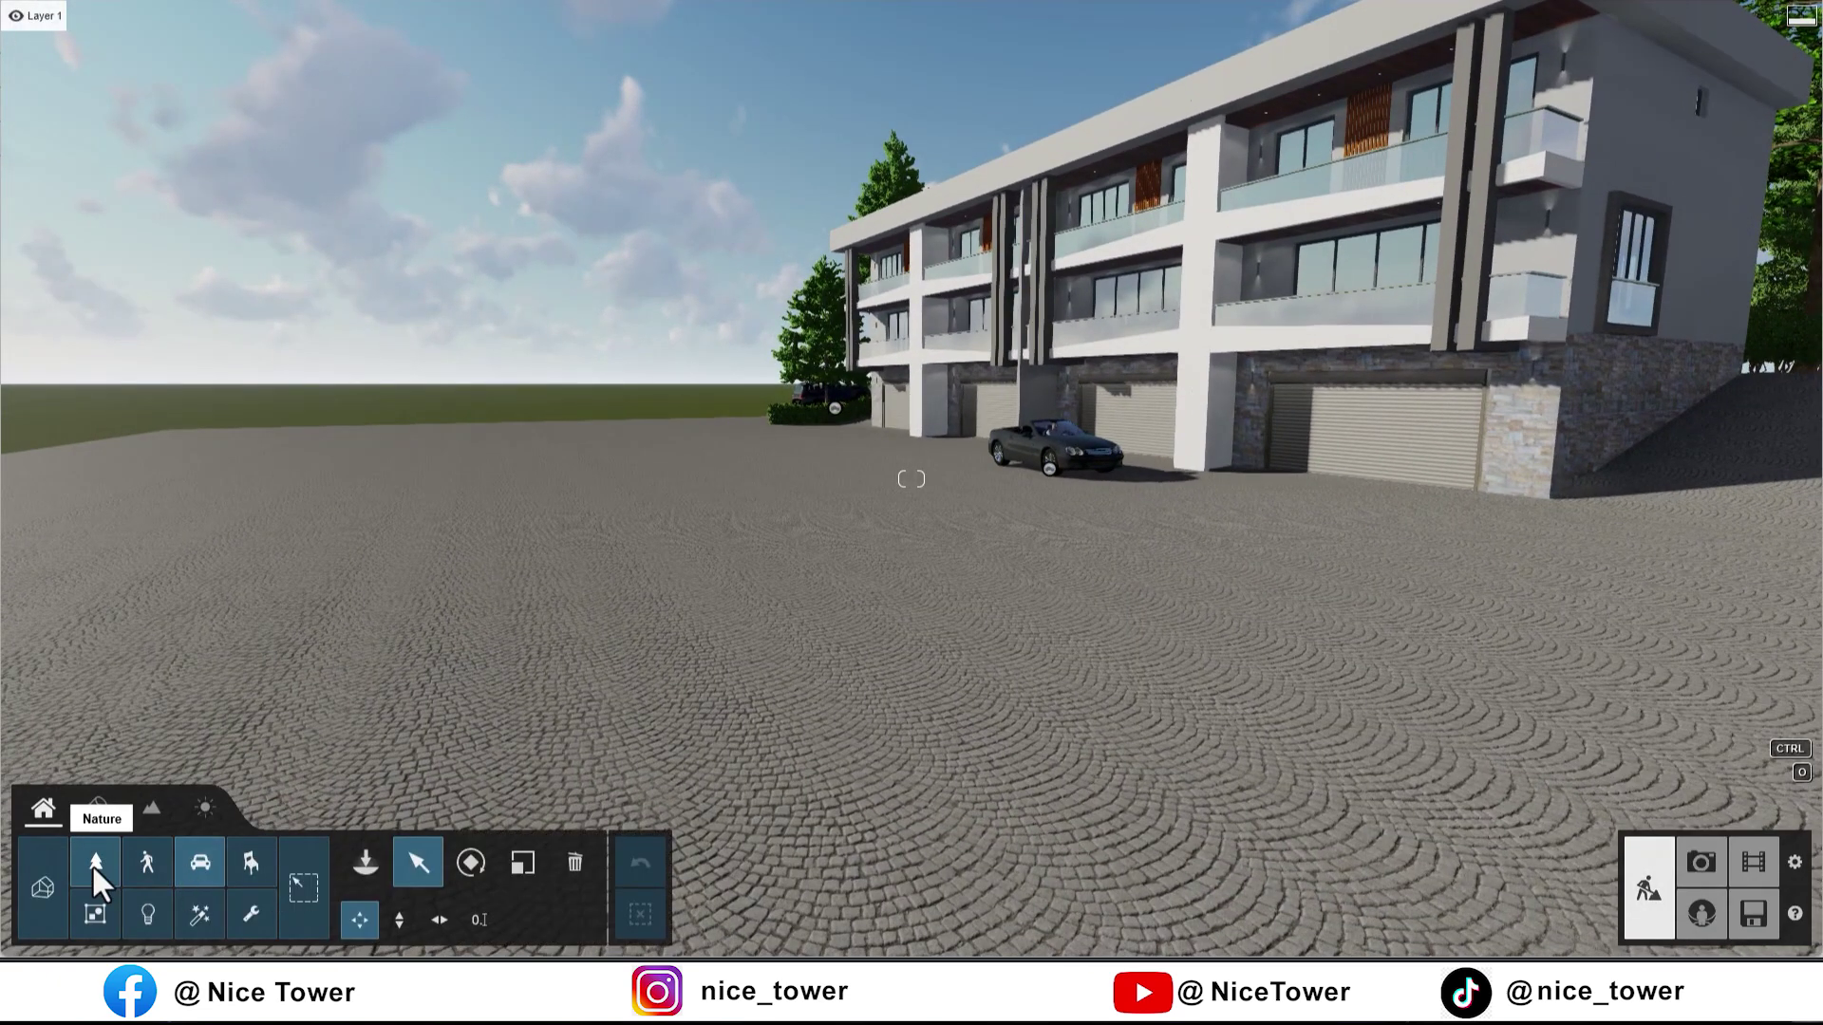
pyautogui.click(95, 862)
pyautogui.moveTo(721, 399); pyautogui.dragTo(1222, 314, button='right')
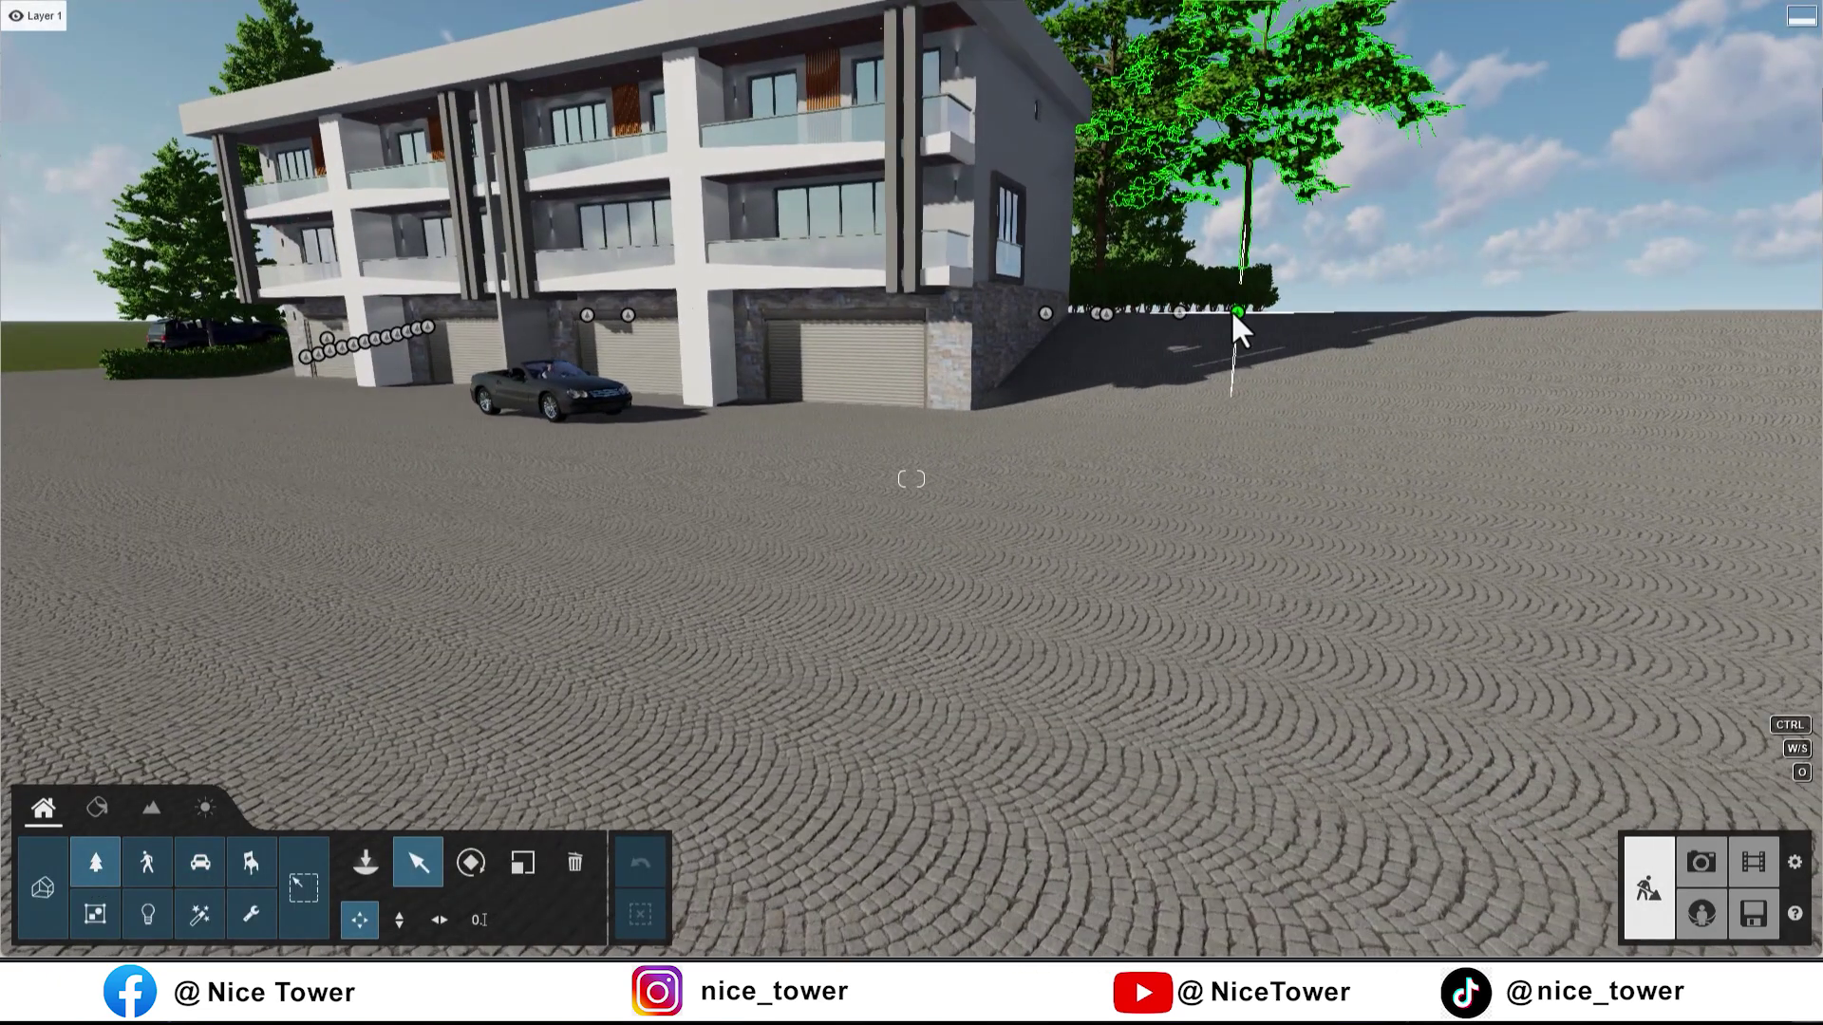
pyautogui.moveTo(1233, 310)
pyautogui.mouseDown()
pyautogui.moveTo(589, 463)
pyautogui.moveTo(422, 480)
pyautogui.mouseUp()
pyautogui.click(399, 498)
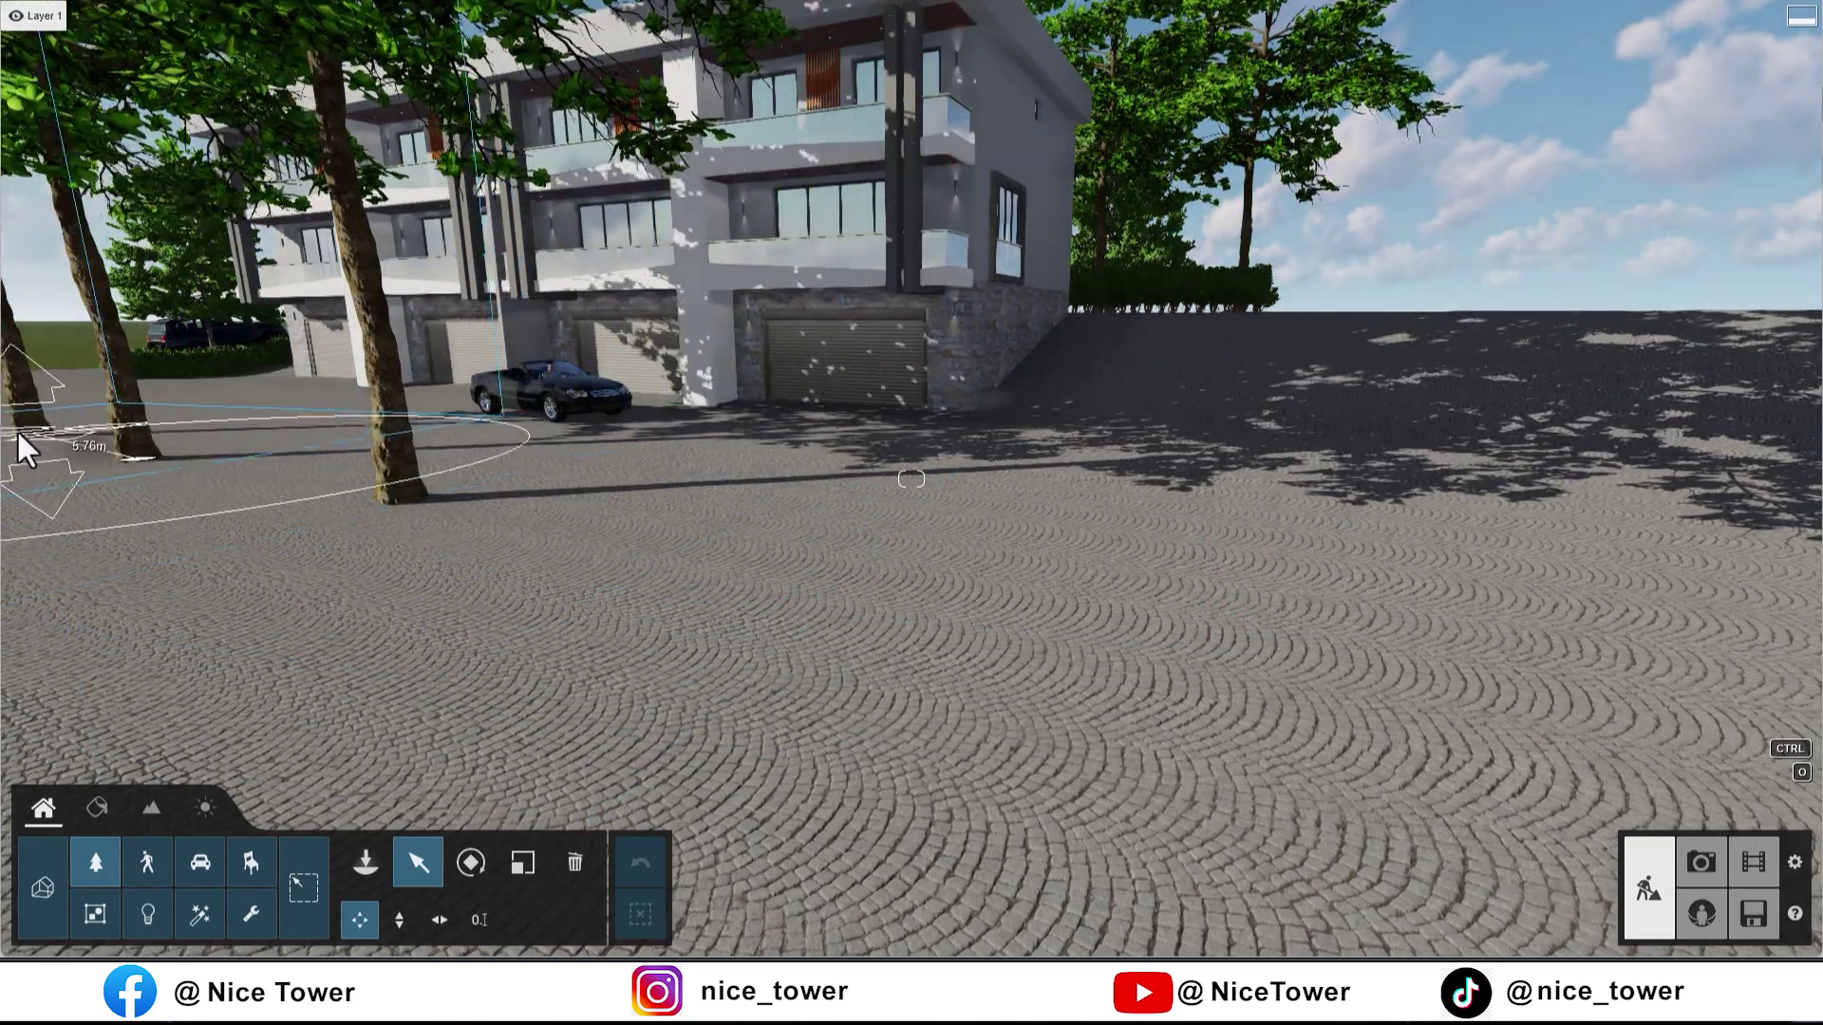
# Step: Shift the tree further left, checking photo 6's framing after each move
pyautogui.click(1700, 863)
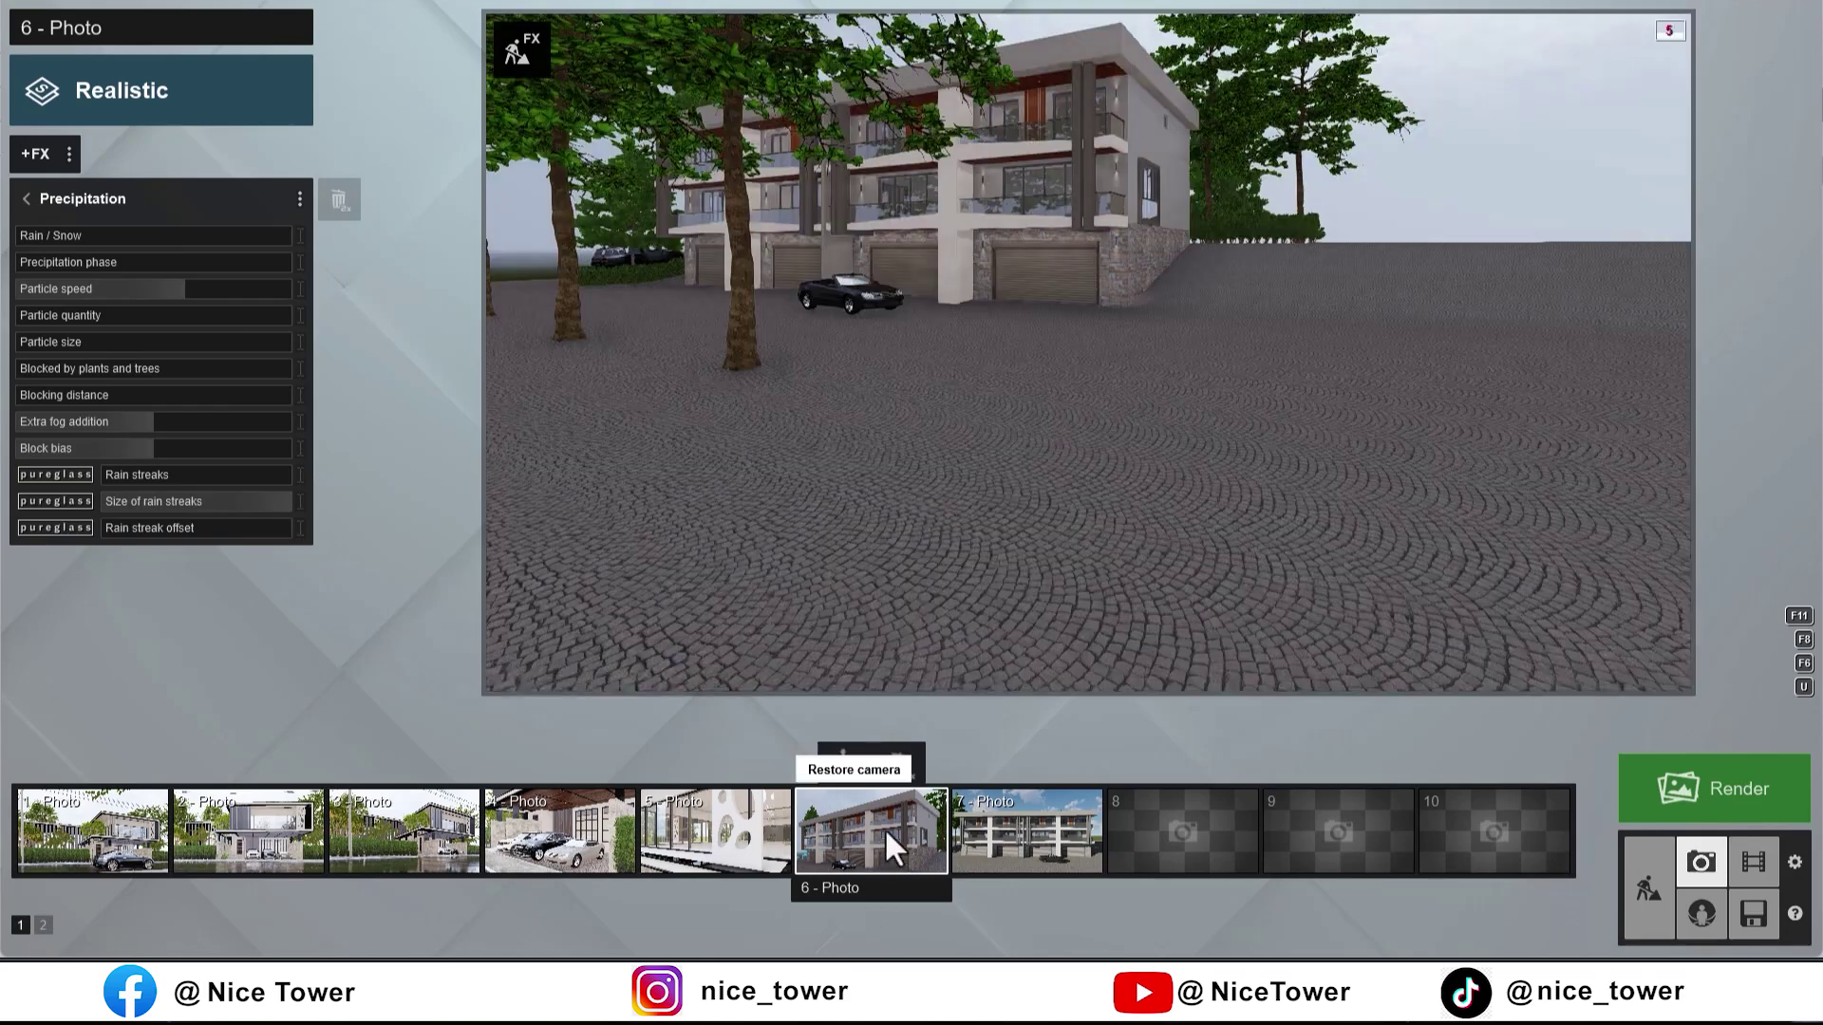
pyautogui.click(885, 828)
pyautogui.click(1649, 879)
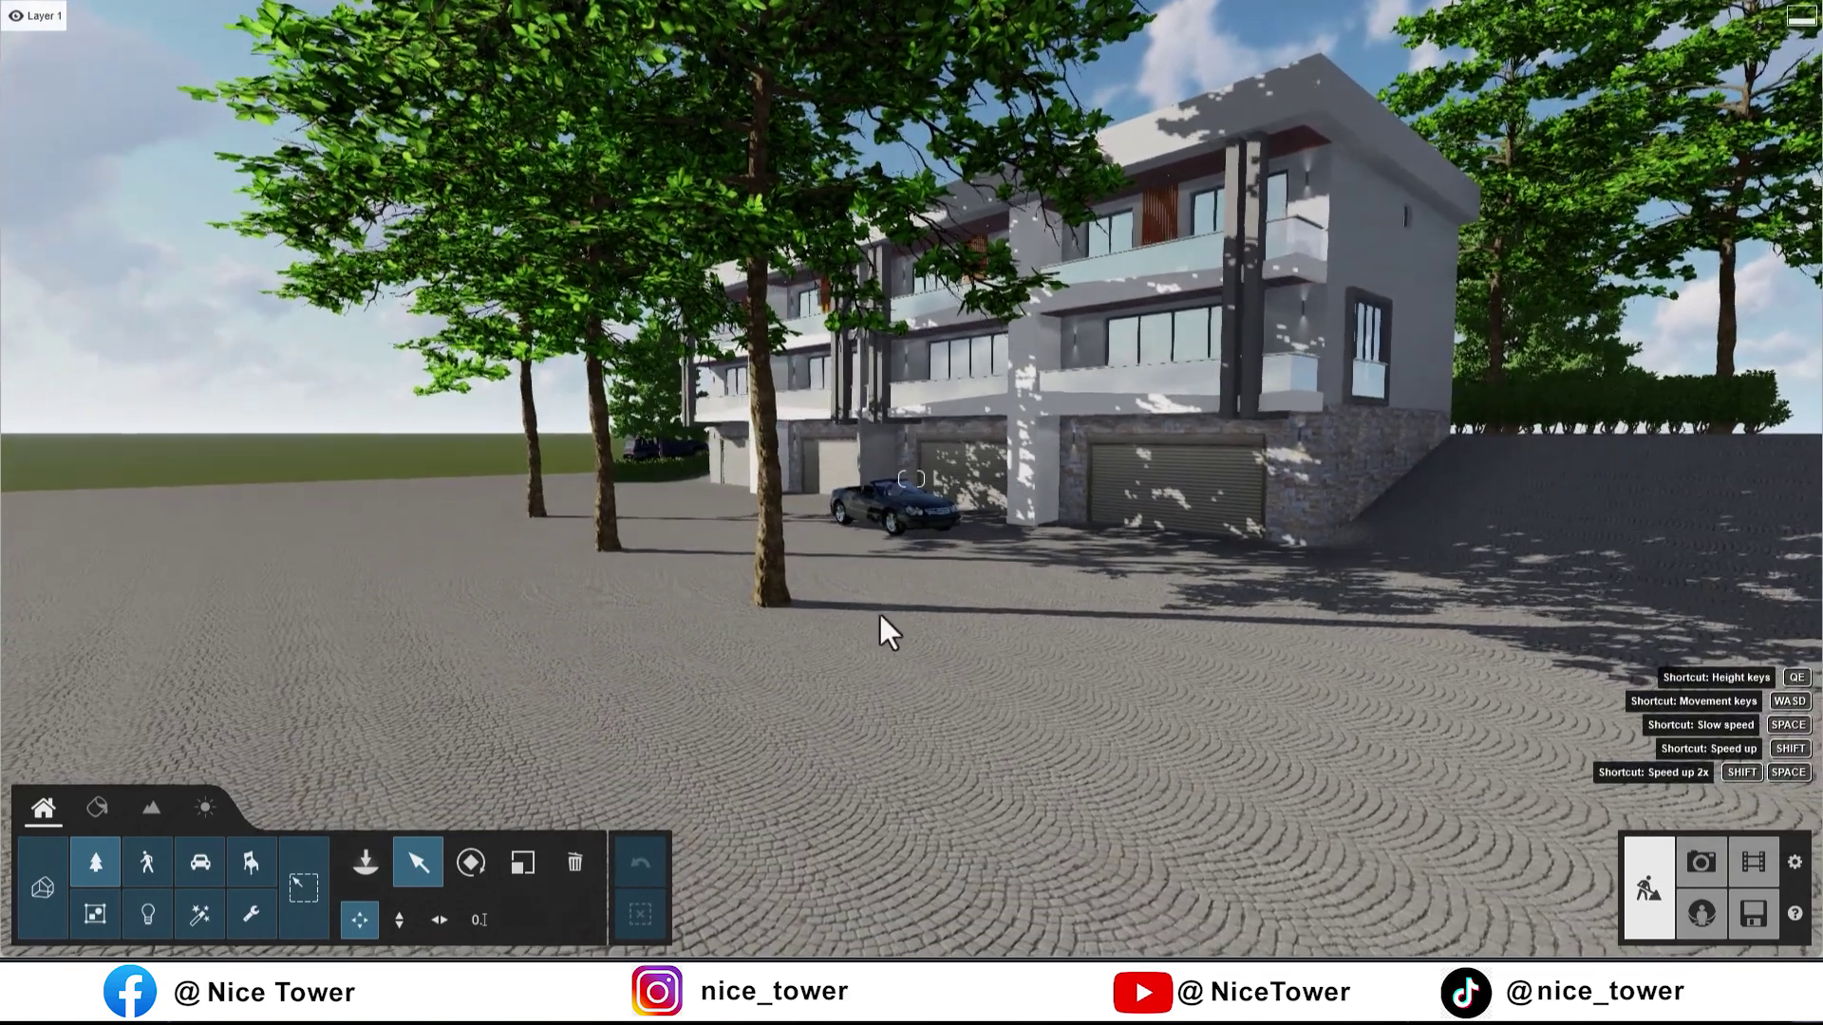
pyautogui.moveTo(676, 630); pyautogui.dragTo(504, 675)
pyautogui.click(1700, 864)
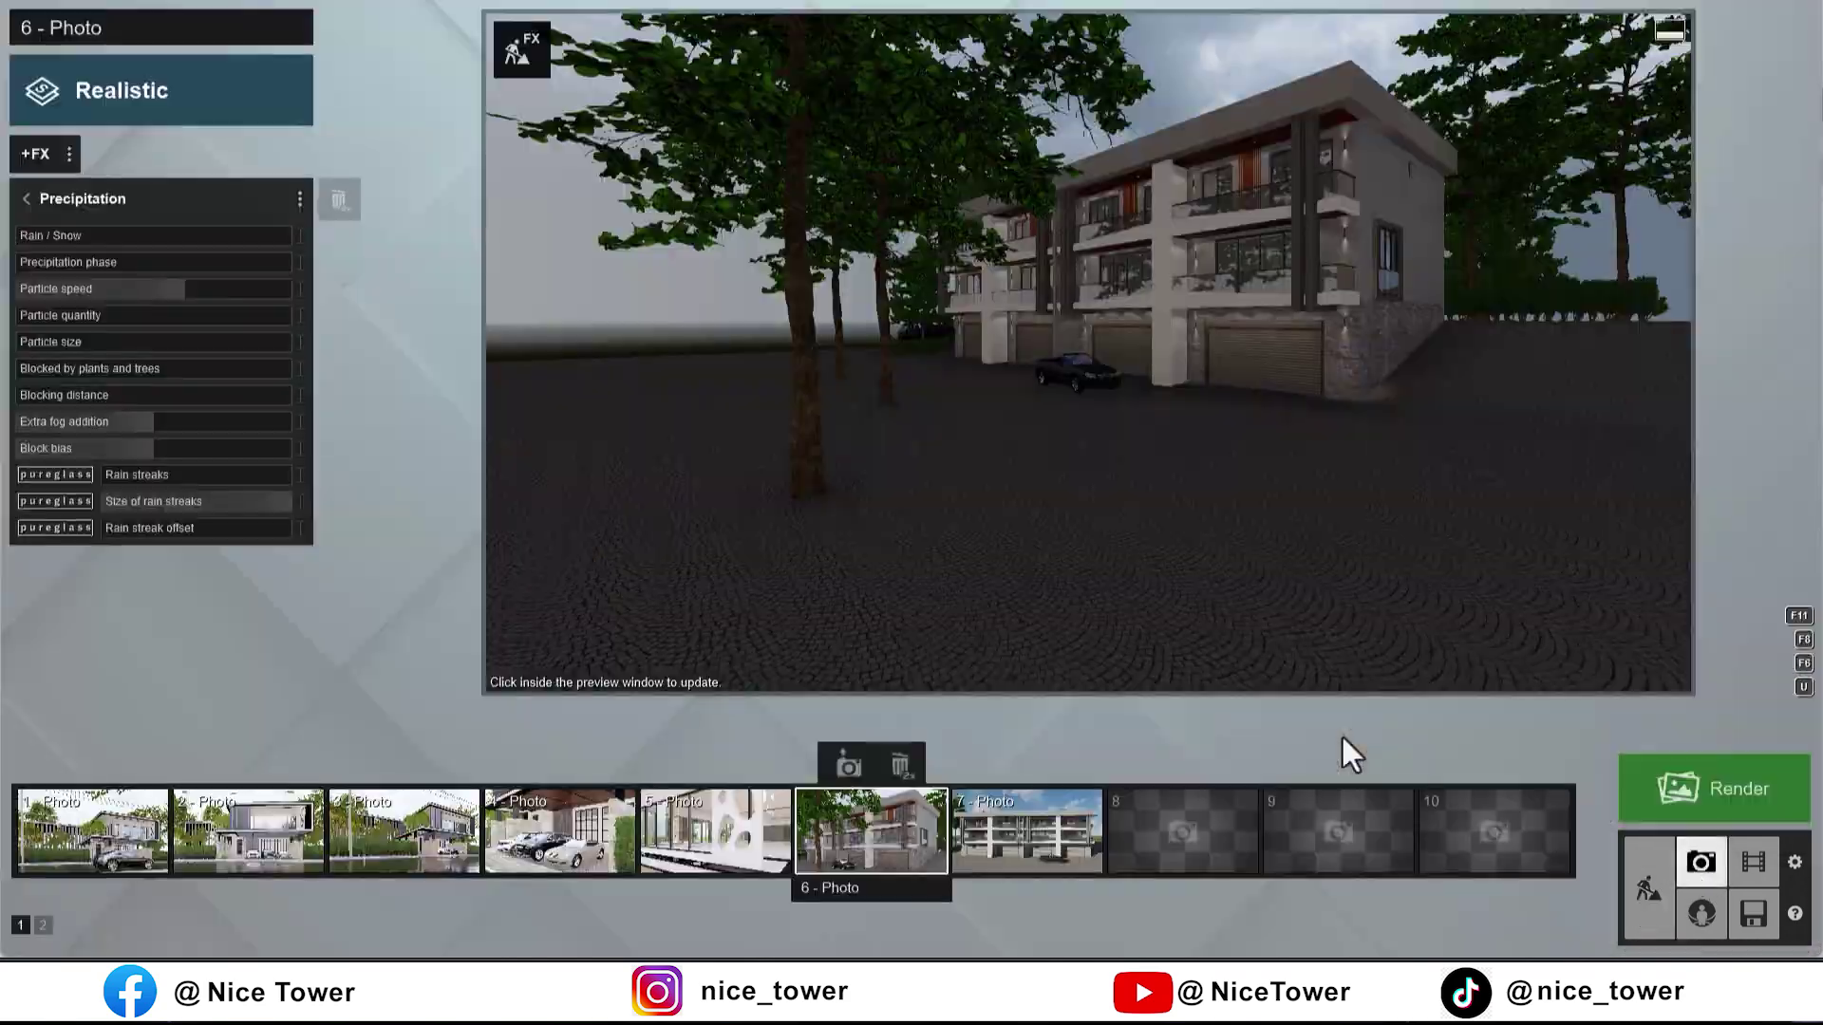
pyautogui.click(891, 835)
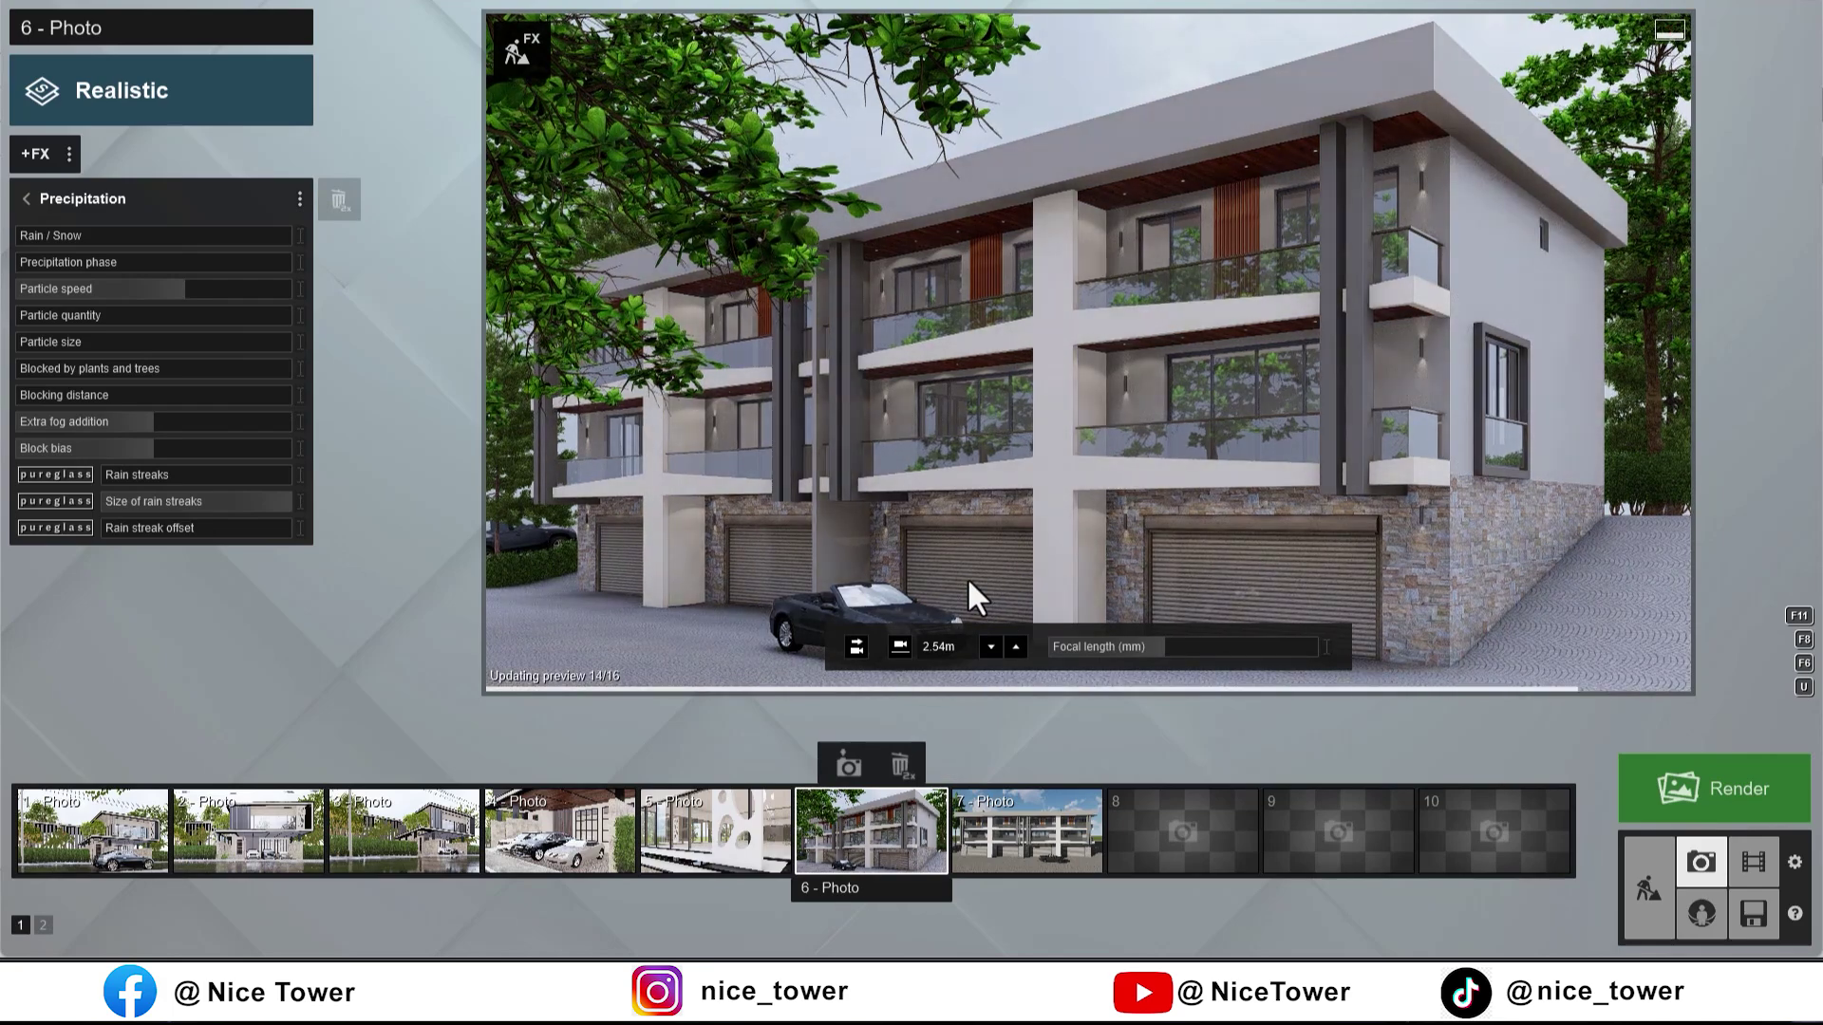
pyautogui.click(1648, 883)
pyautogui.moveTo(617, 538); pyautogui.dragTo(416, 502)
pyautogui.click(1701, 865)
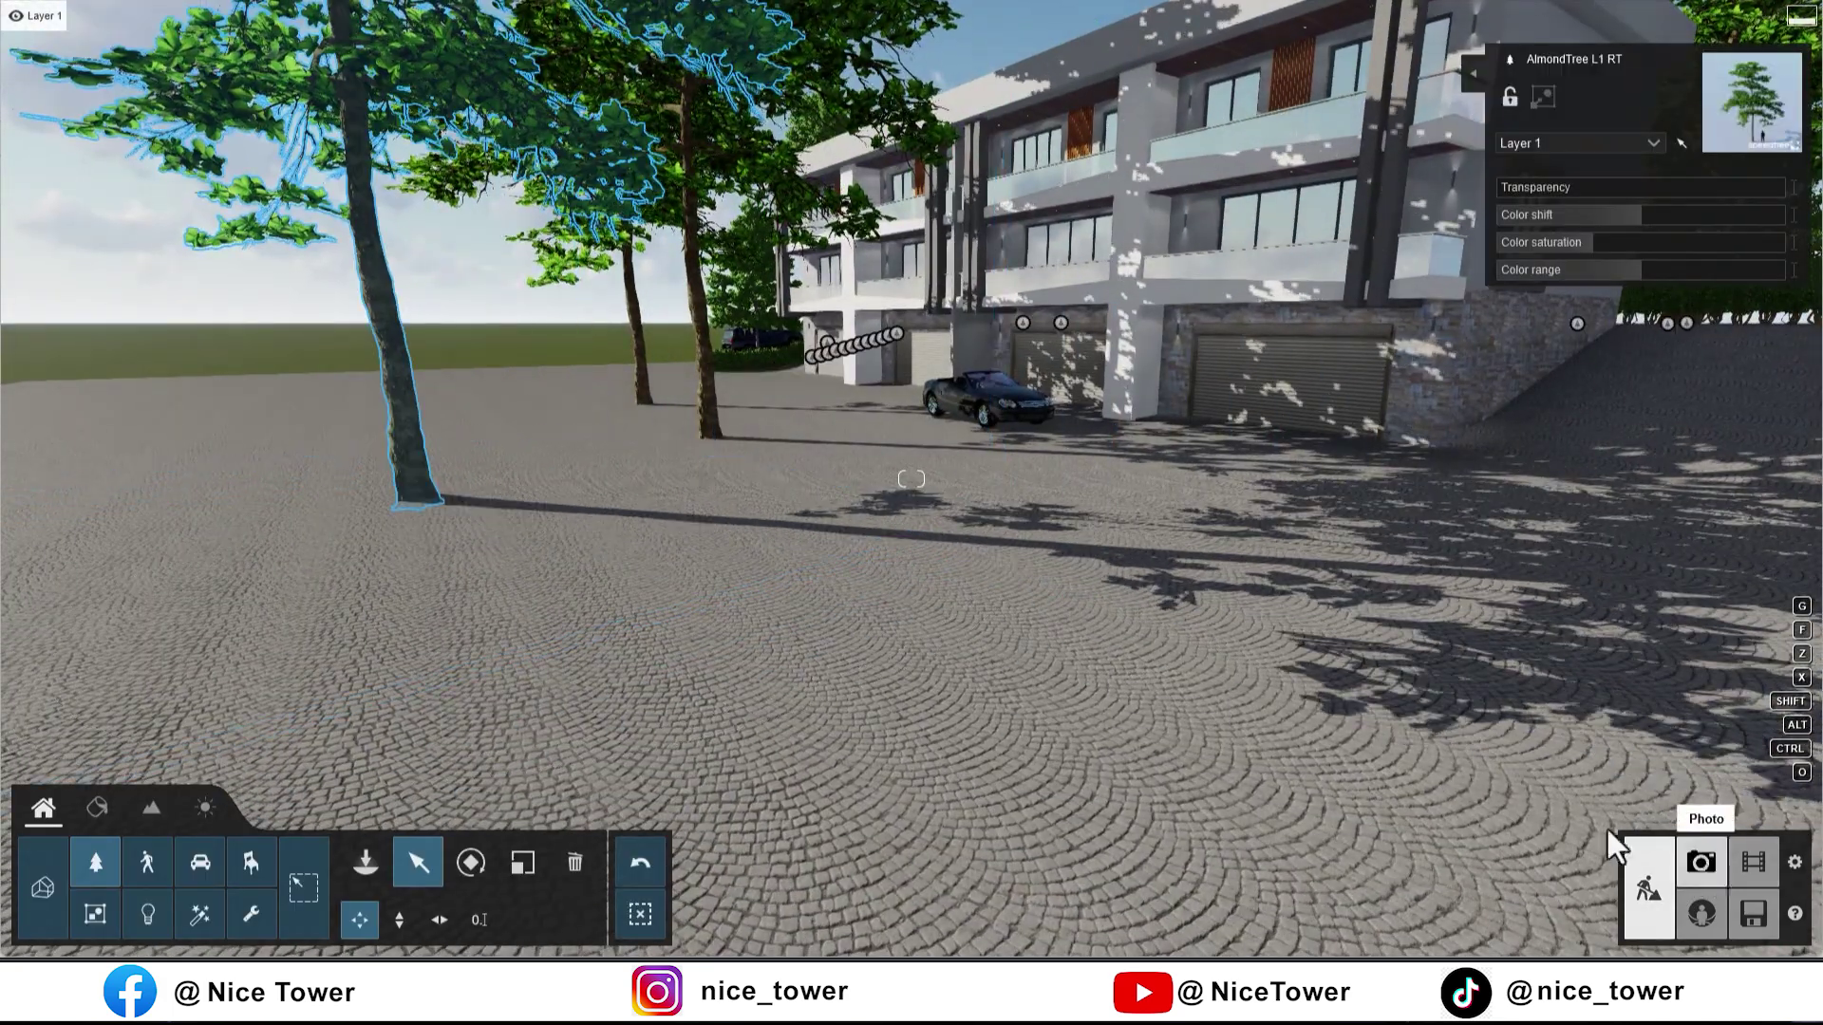
pyautogui.click(871, 831)
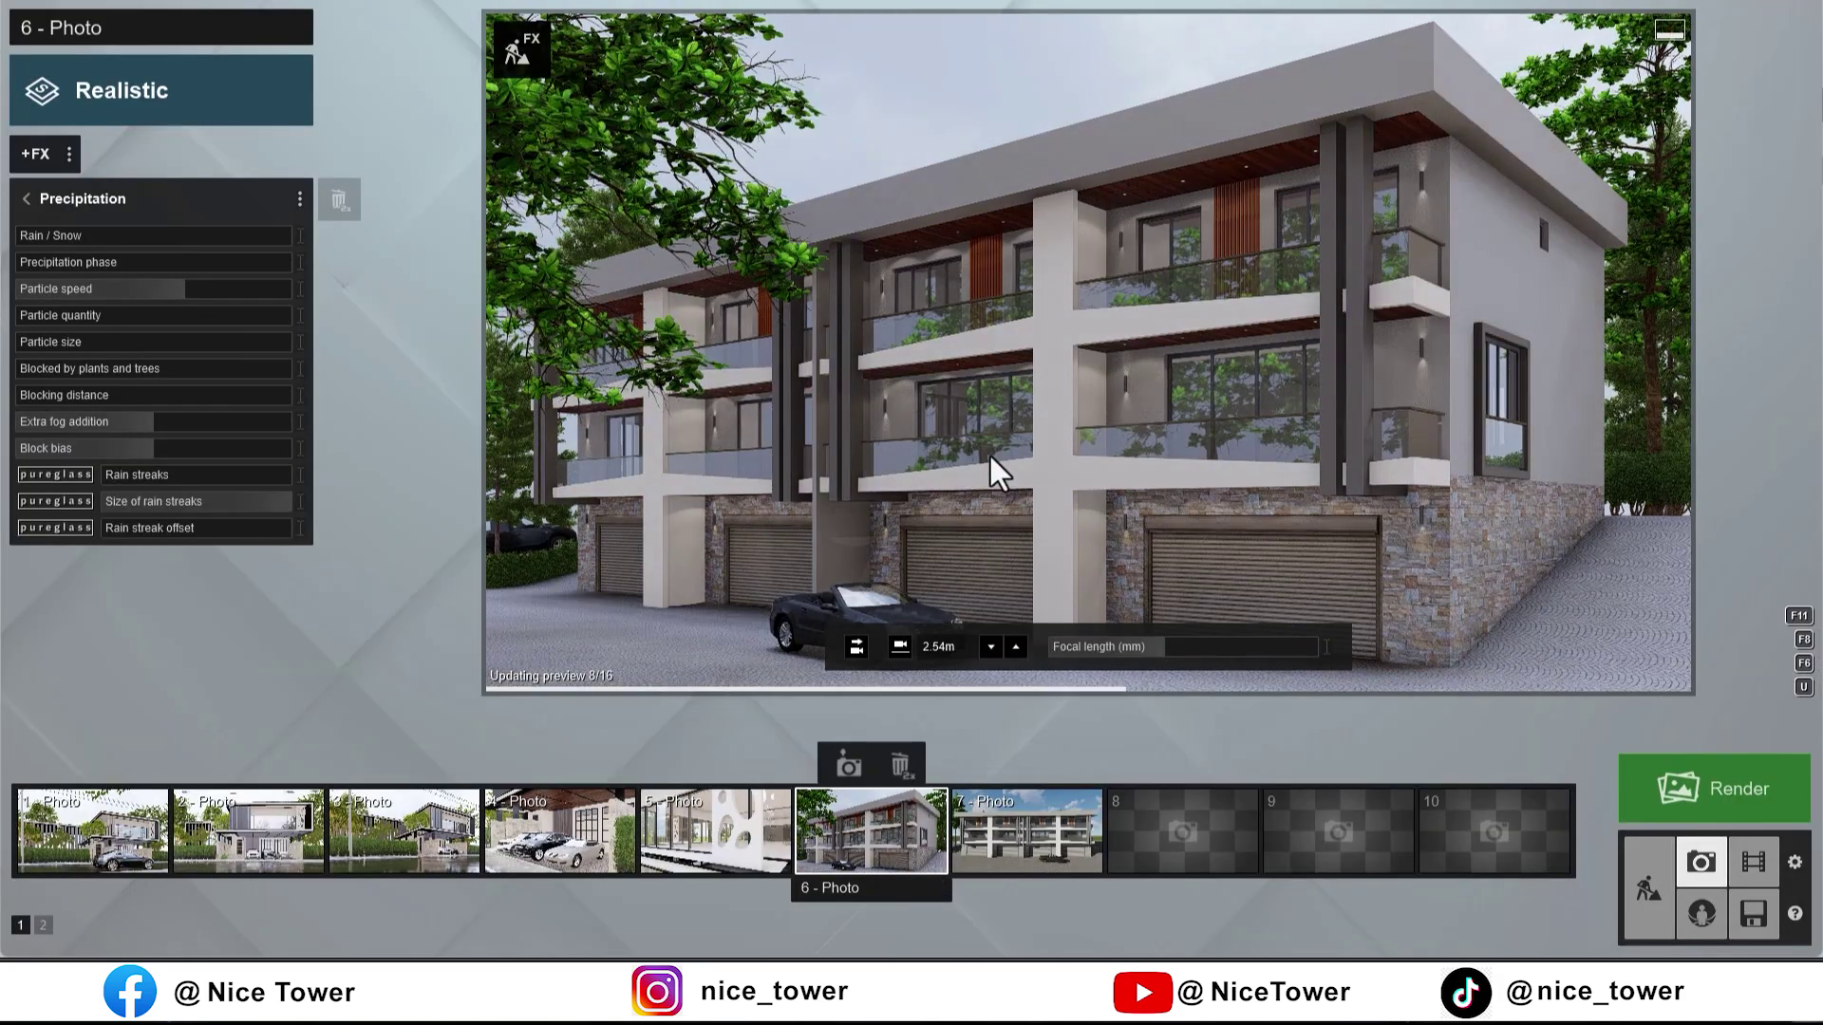
# Step: Delete two trees on the left and open the nature library categories
pyautogui.click(1648, 888)
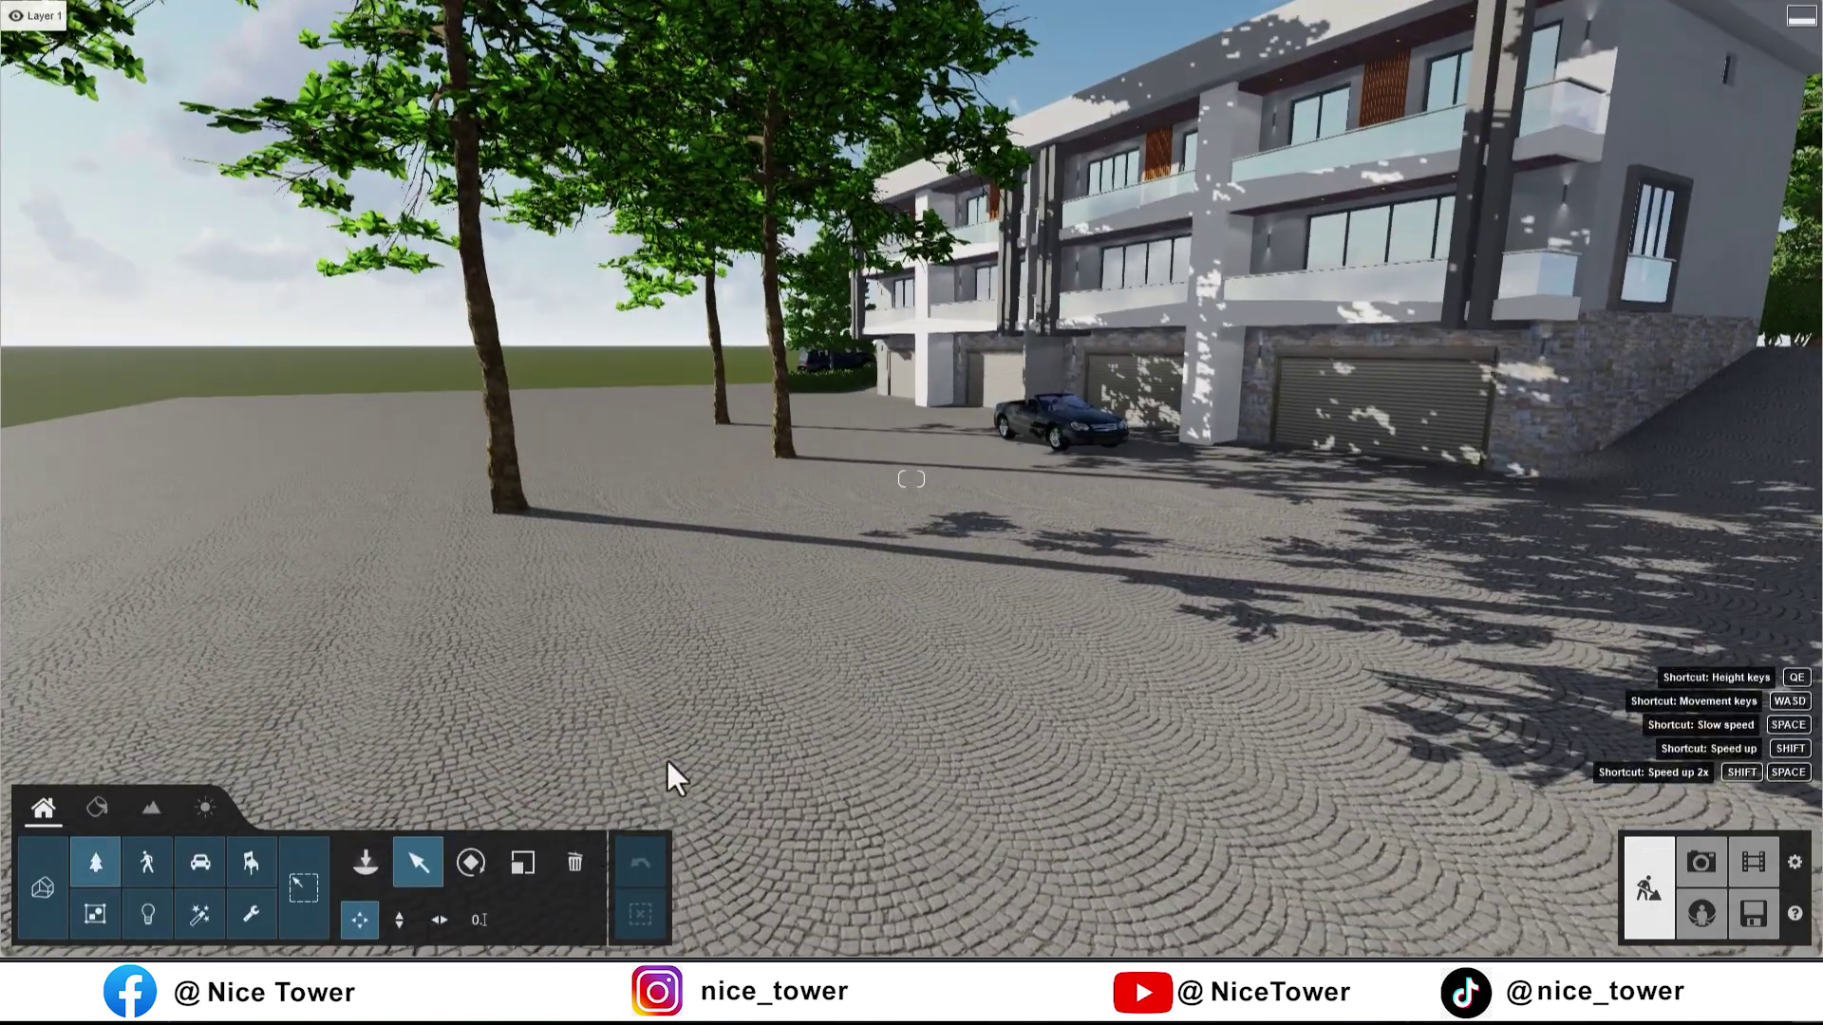
pyautogui.click(575, 862)
pyautogui.click(494, 486)
pyautogui.click(781, 446)
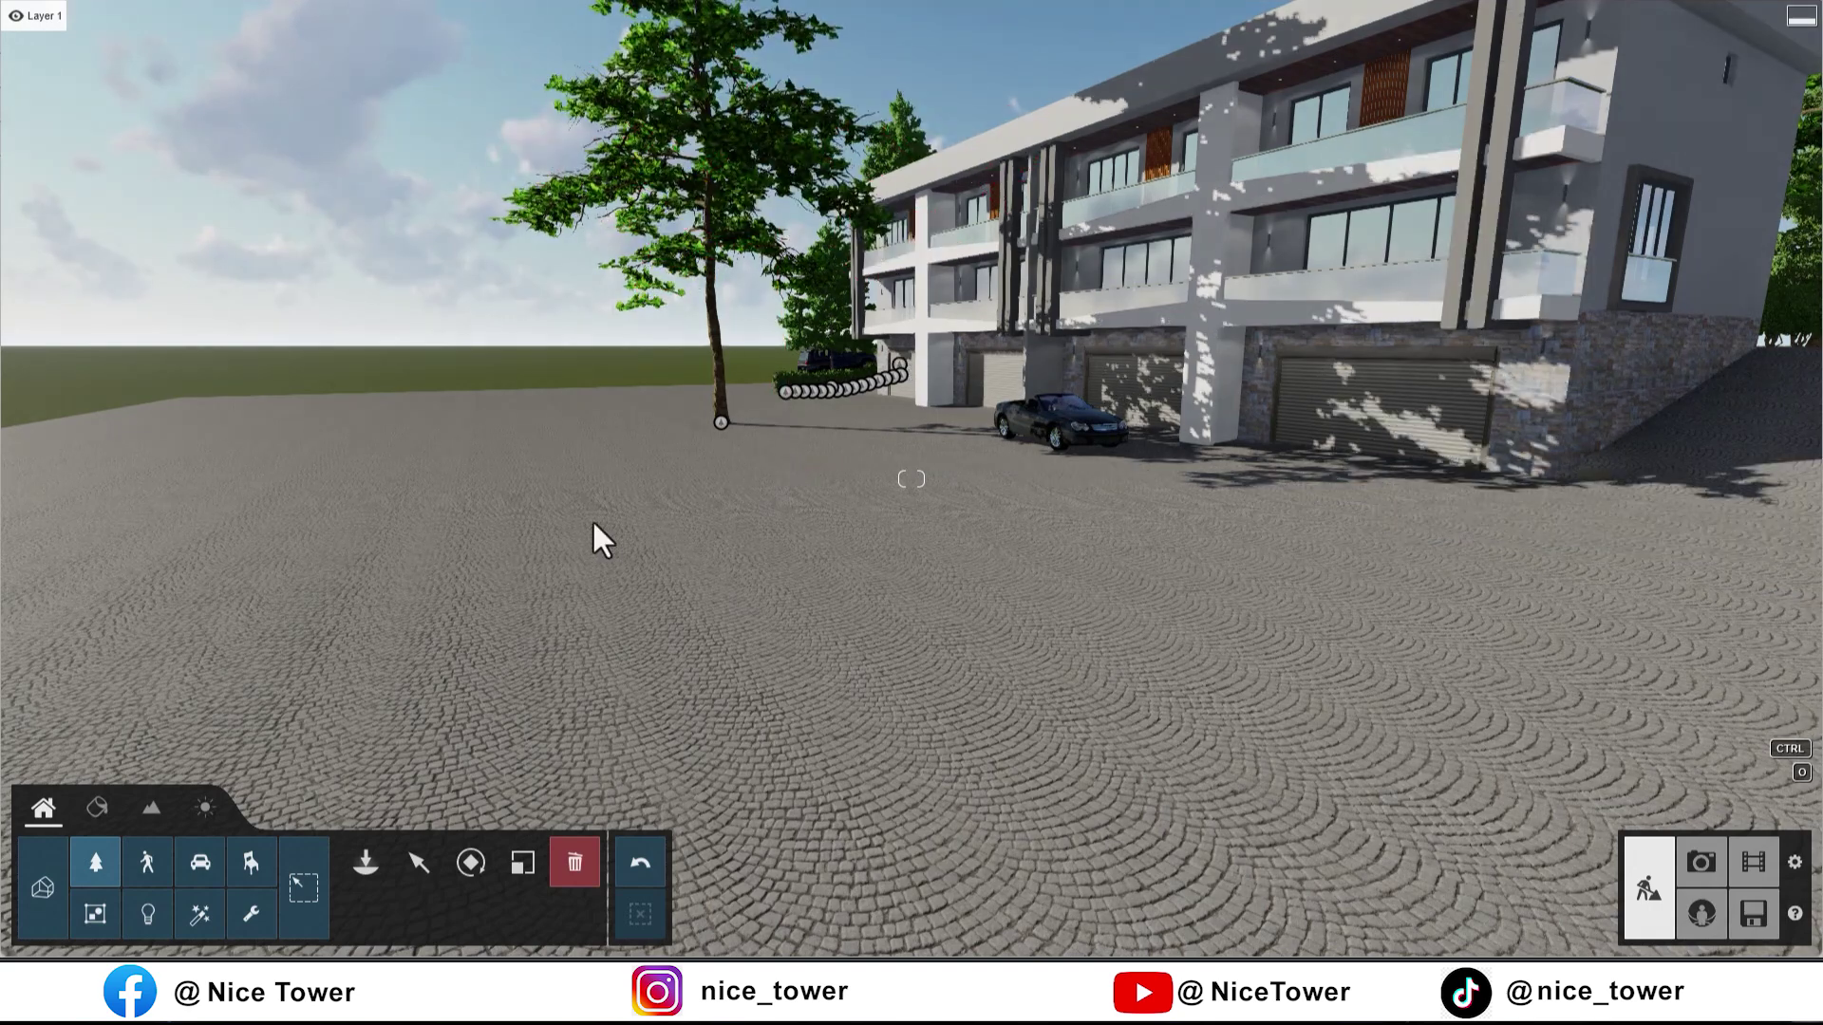
pyautogui.click(366, 862)
pyautogui.click(71, 189)
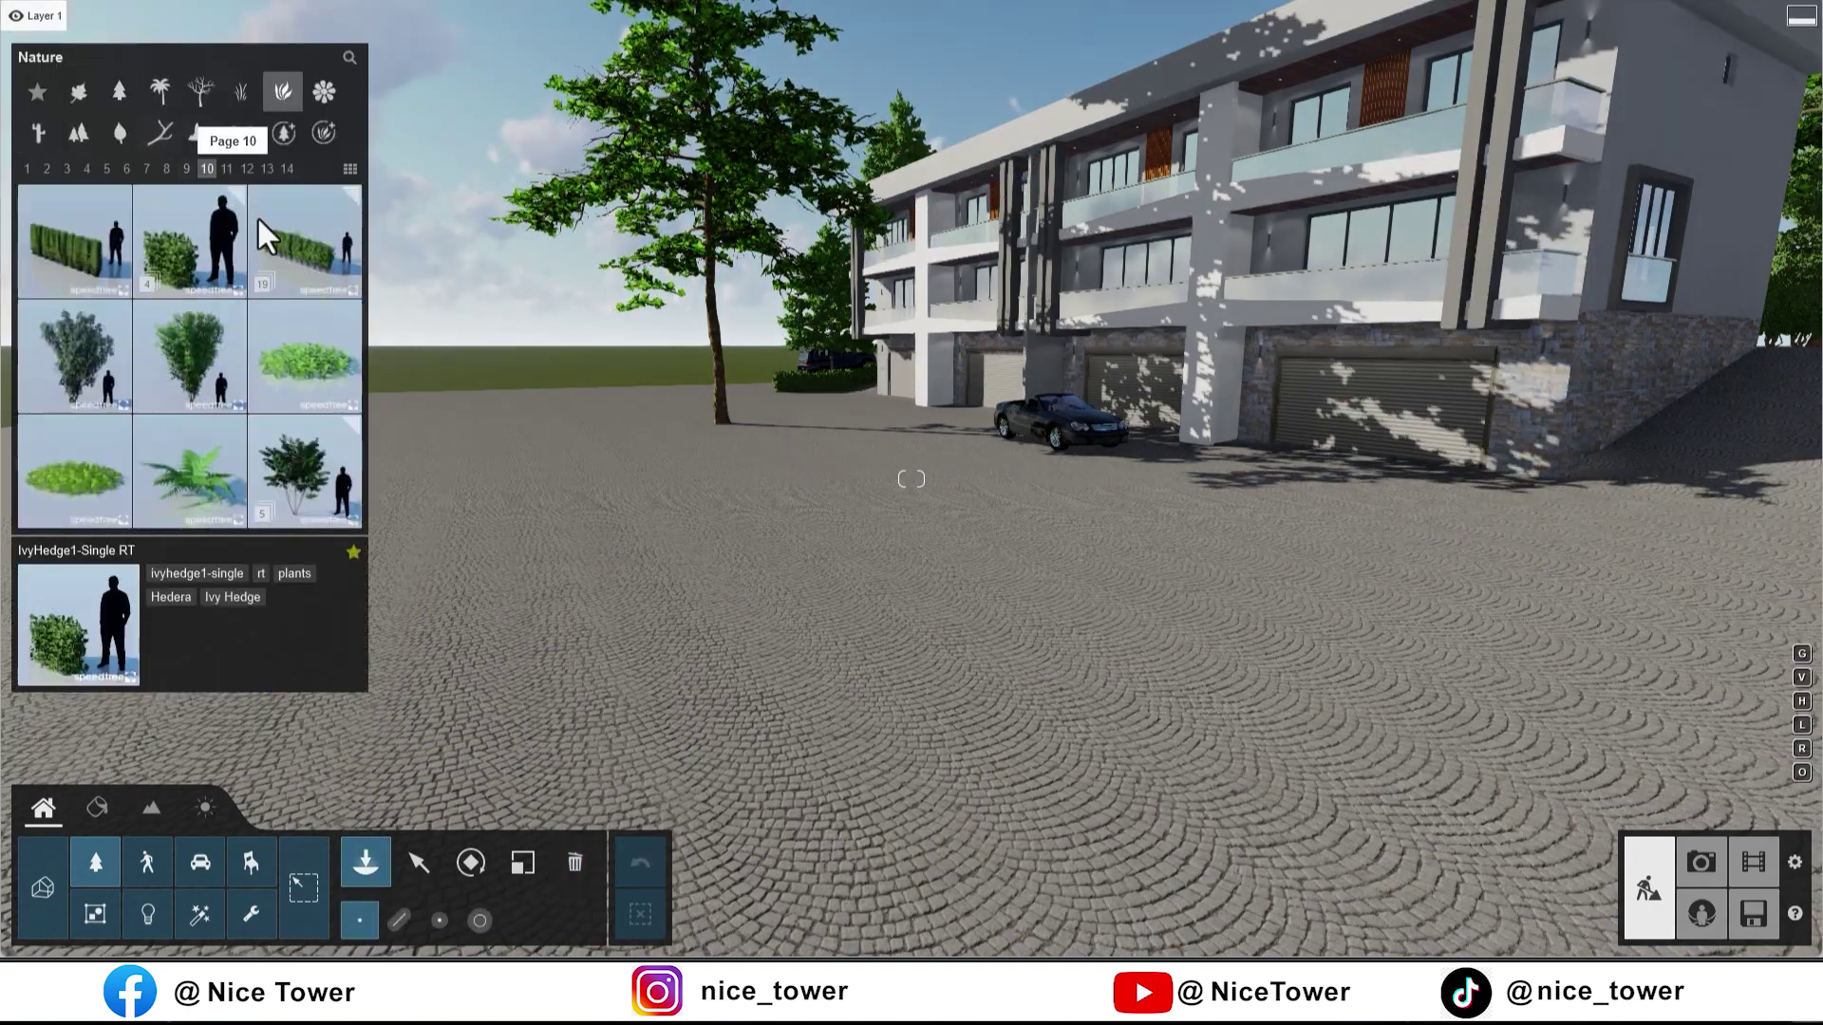
# Step: Browse the favourite, conifer, leafless and palm tree pages of the nature library
pyautogui.click(37, 91)
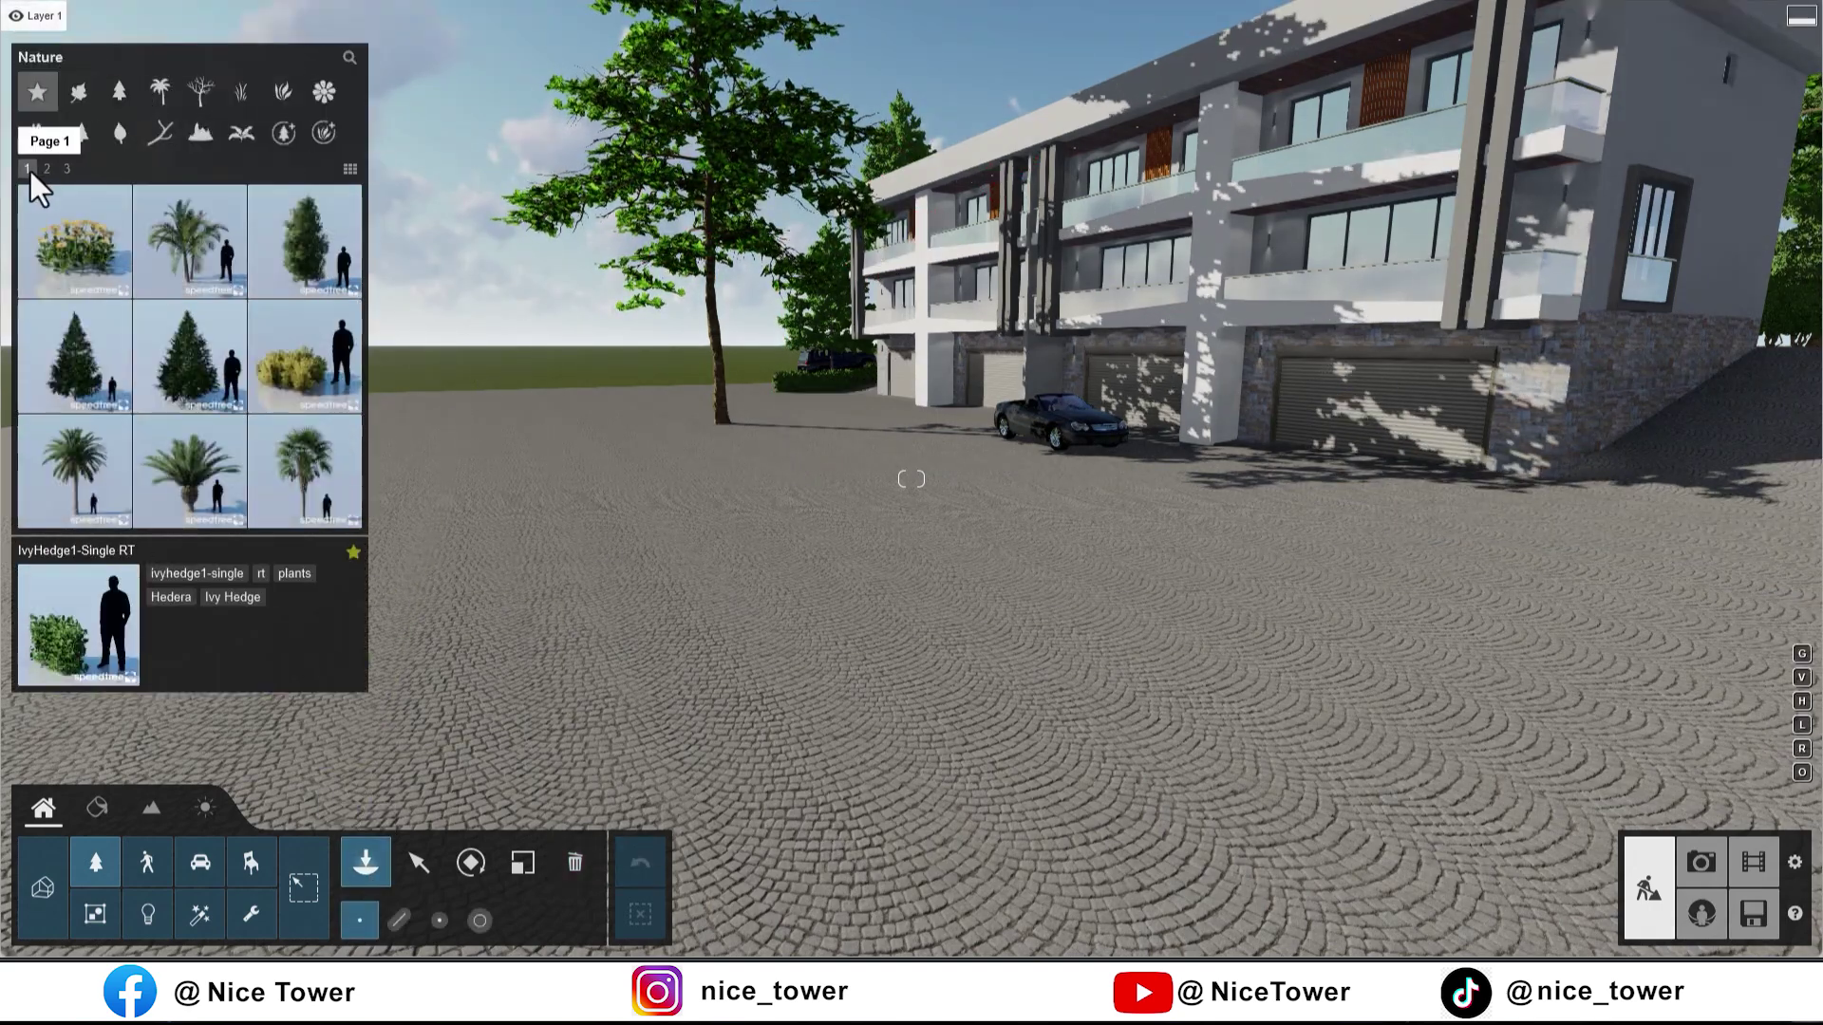
pyautogui.click(120, 93)
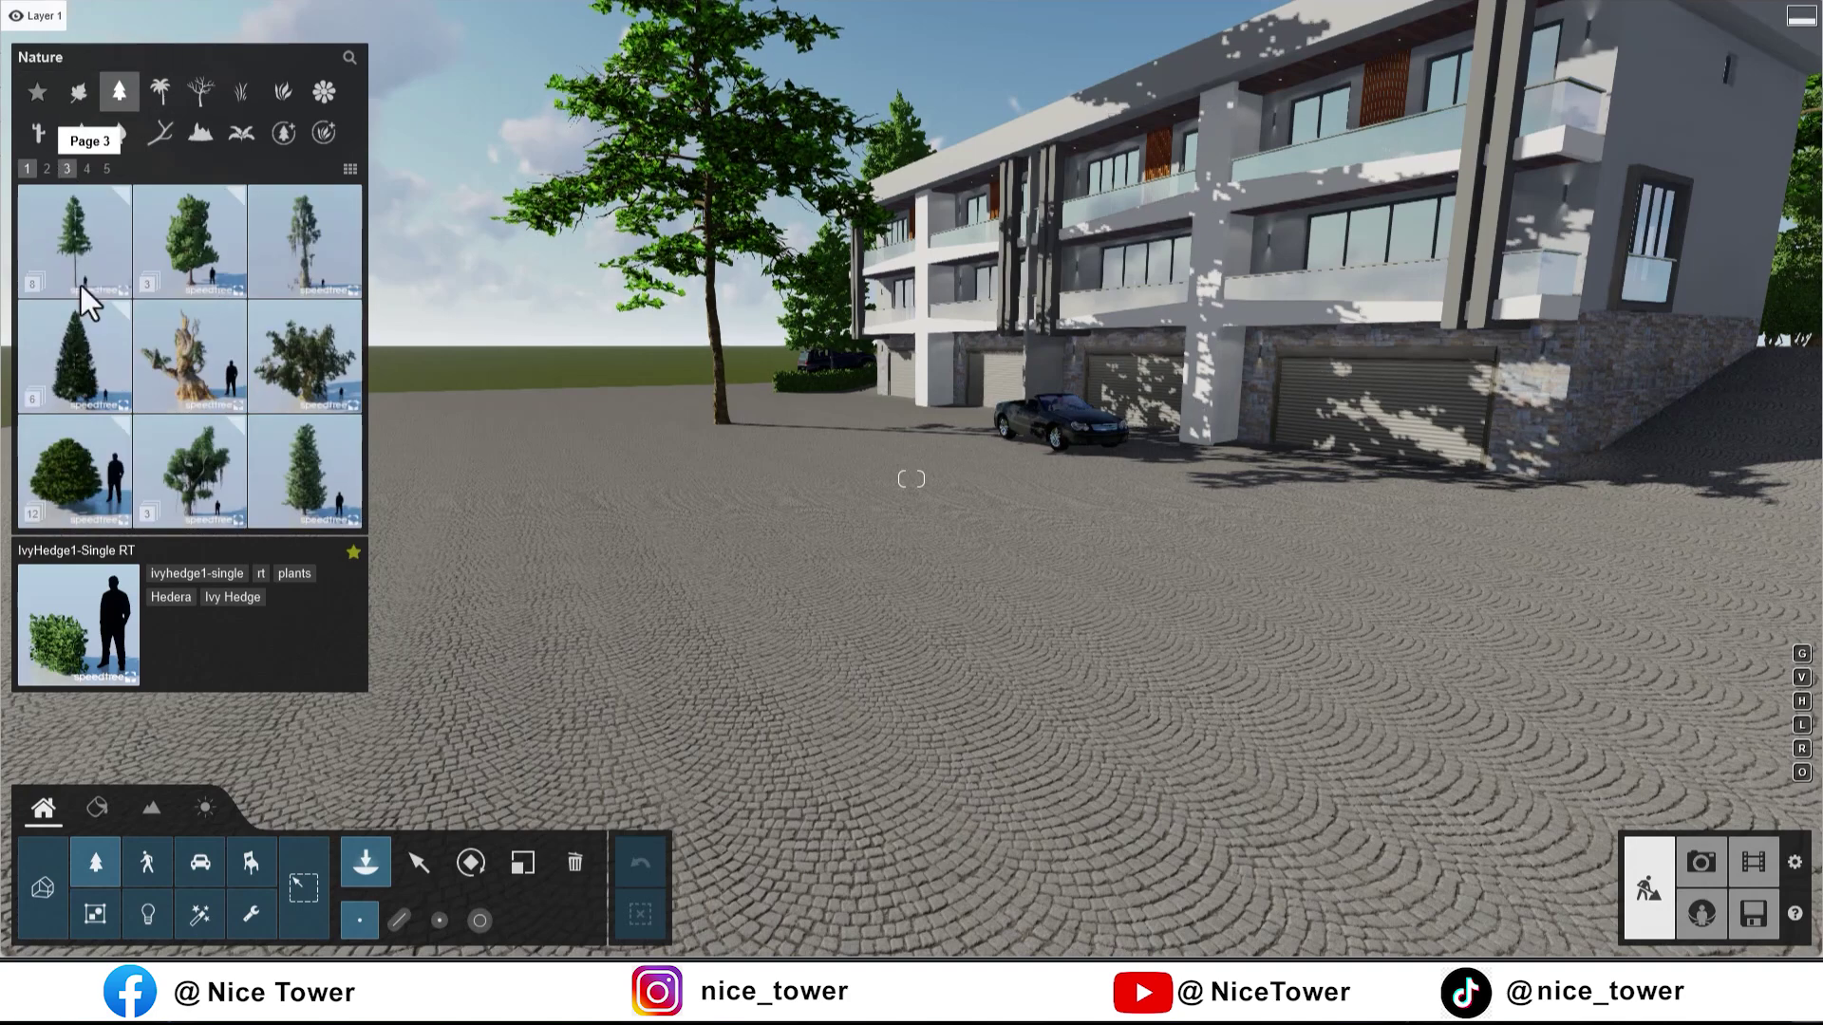
pyautogui.click(33, 284)
pyautogui.click(78, 134)
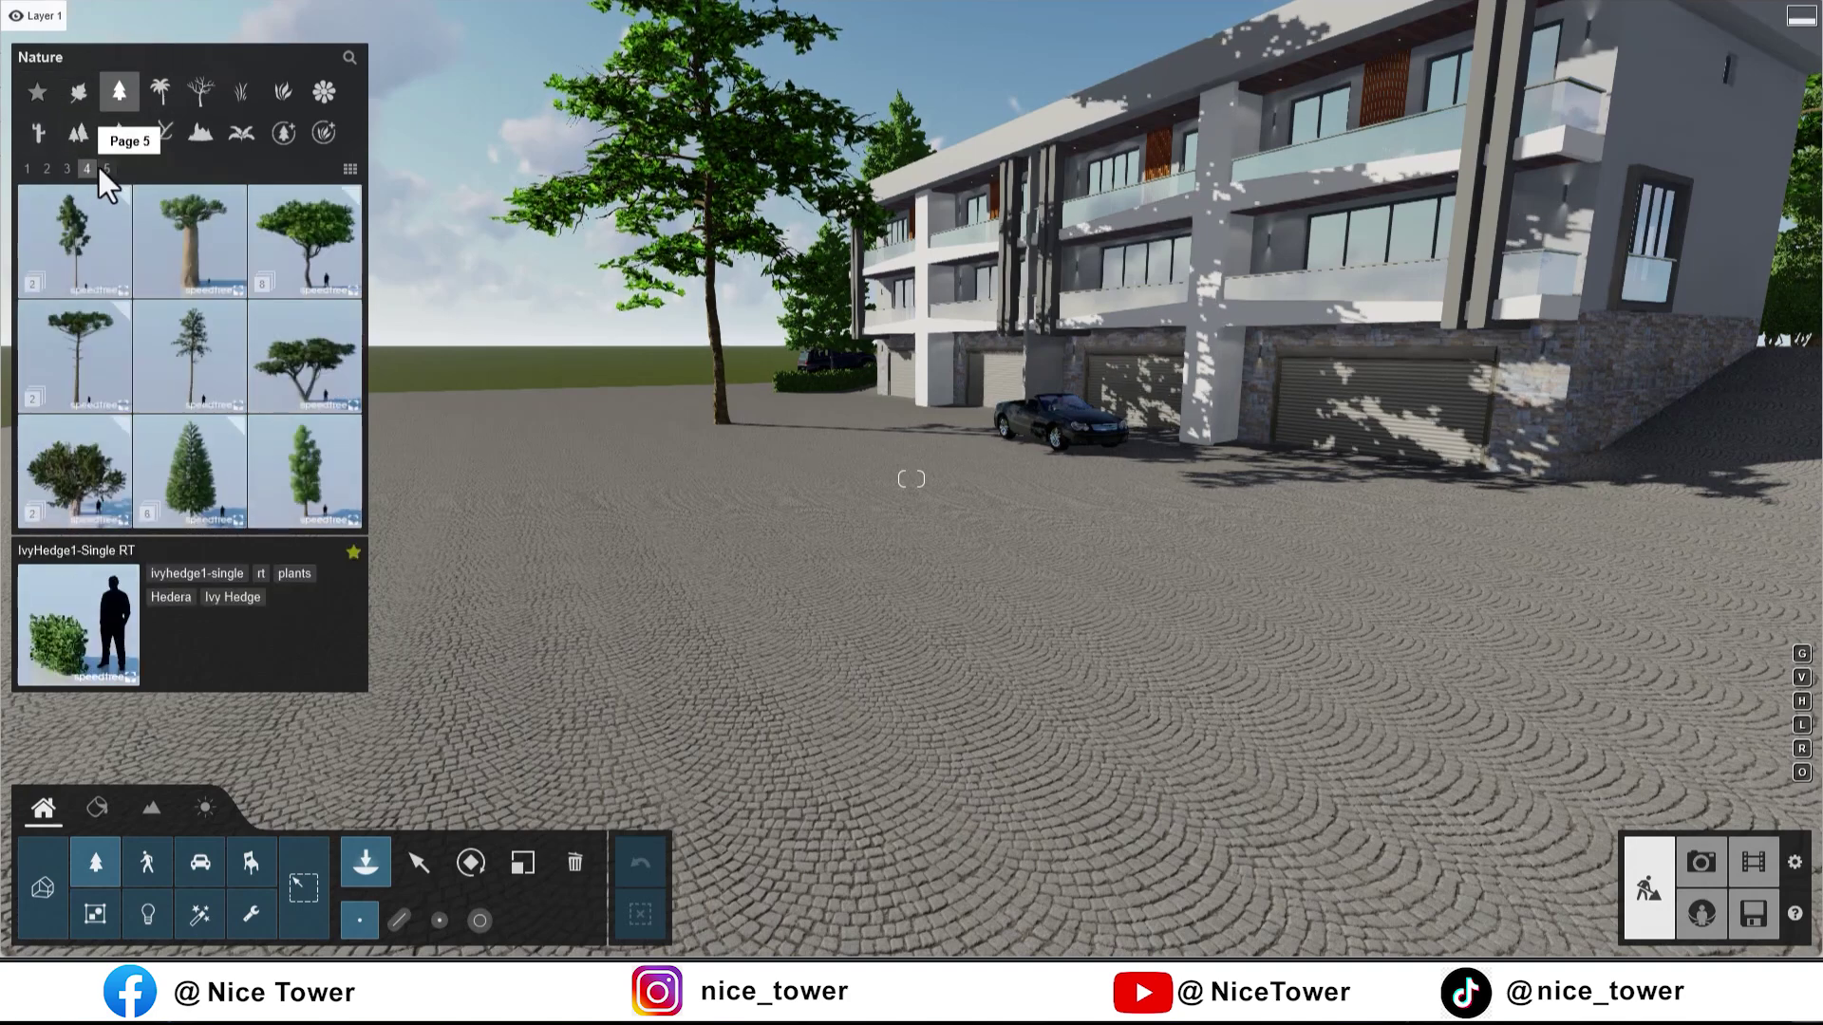
pyautogui.click(102, 168)
pyautogui.click(64, 169)
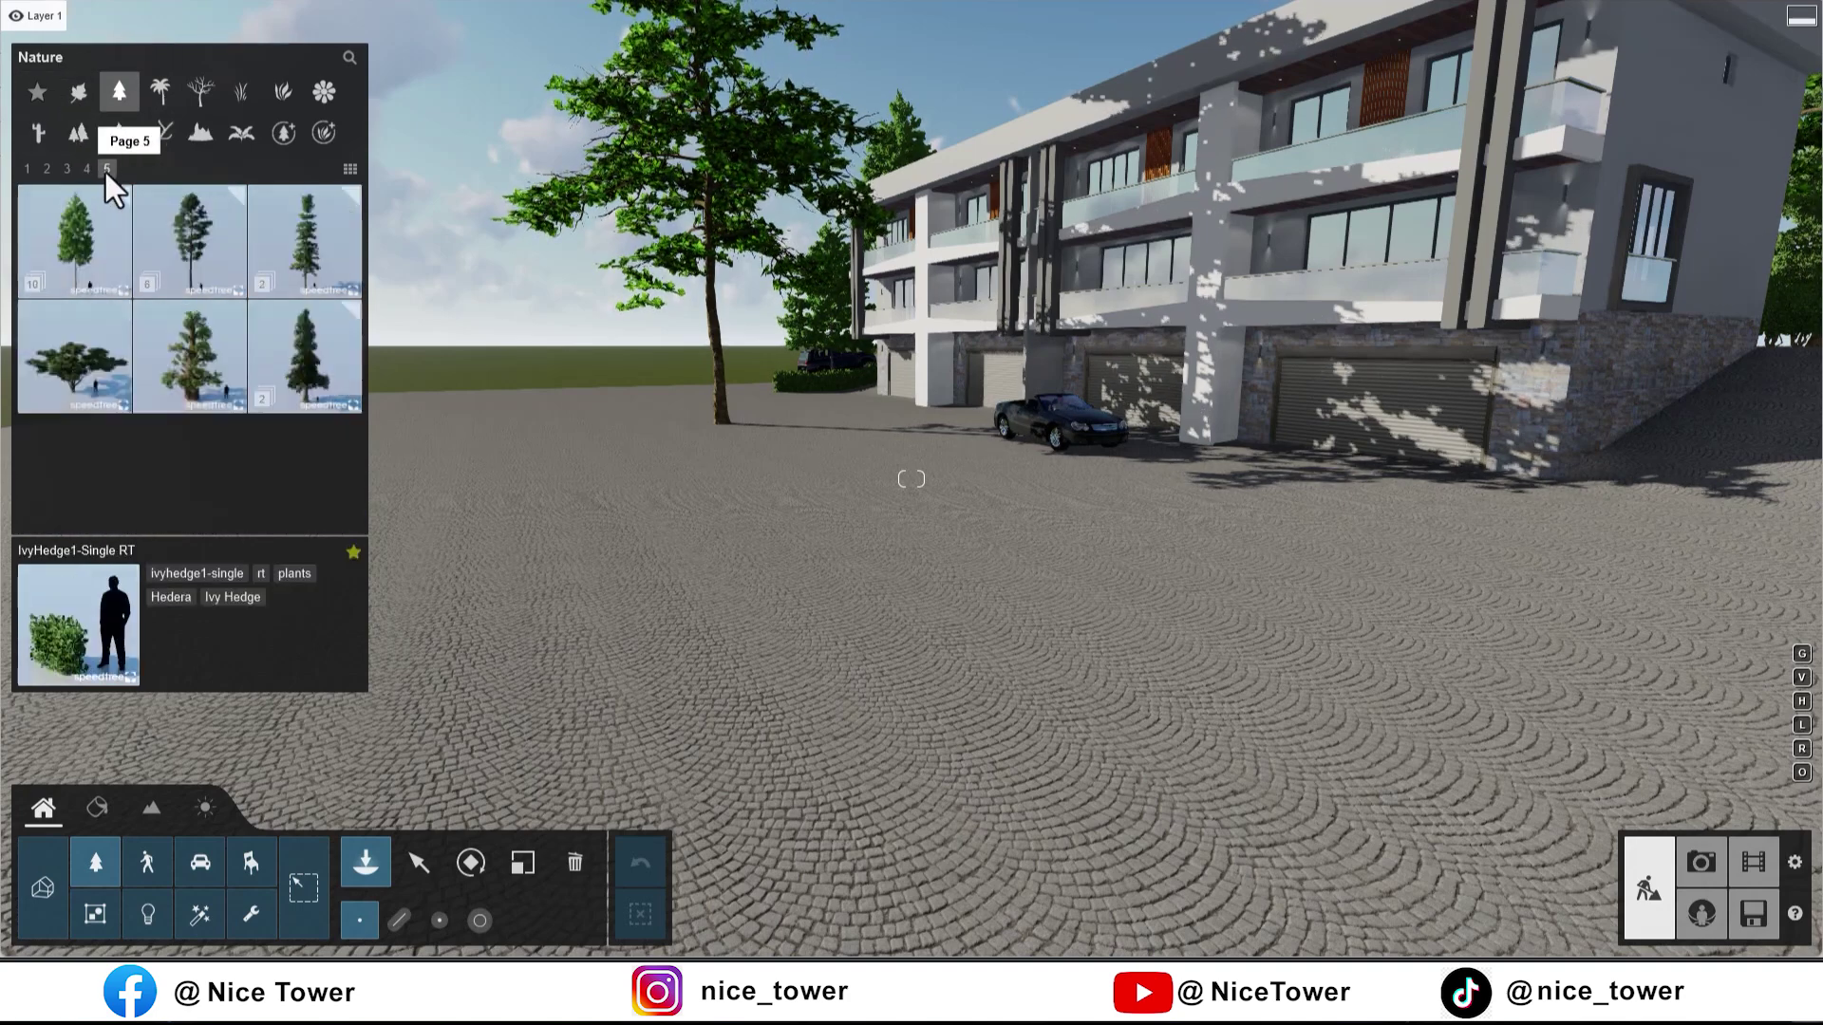
pyautogui.click(80, 256)
pyautogui.click(47, 168)
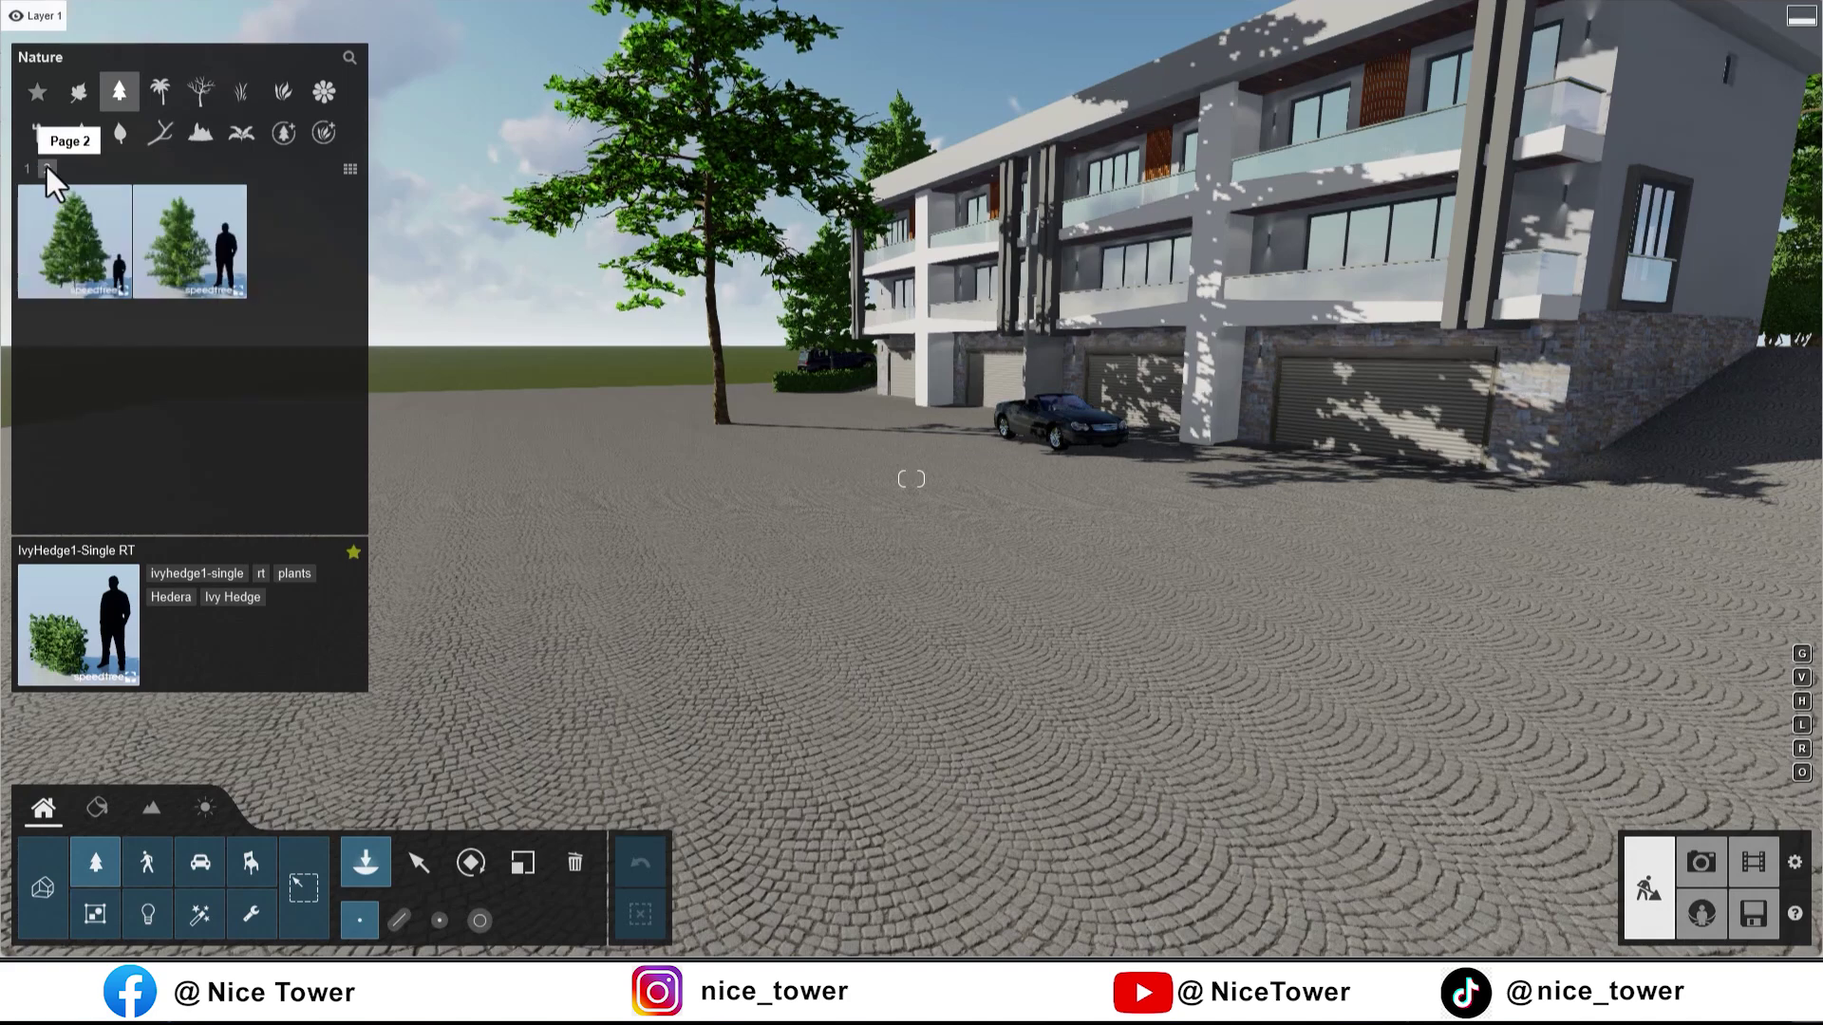
pyautogui.click(201, 93)
pyautogui.click(47, 168)
pyautogui.click(163, 93)
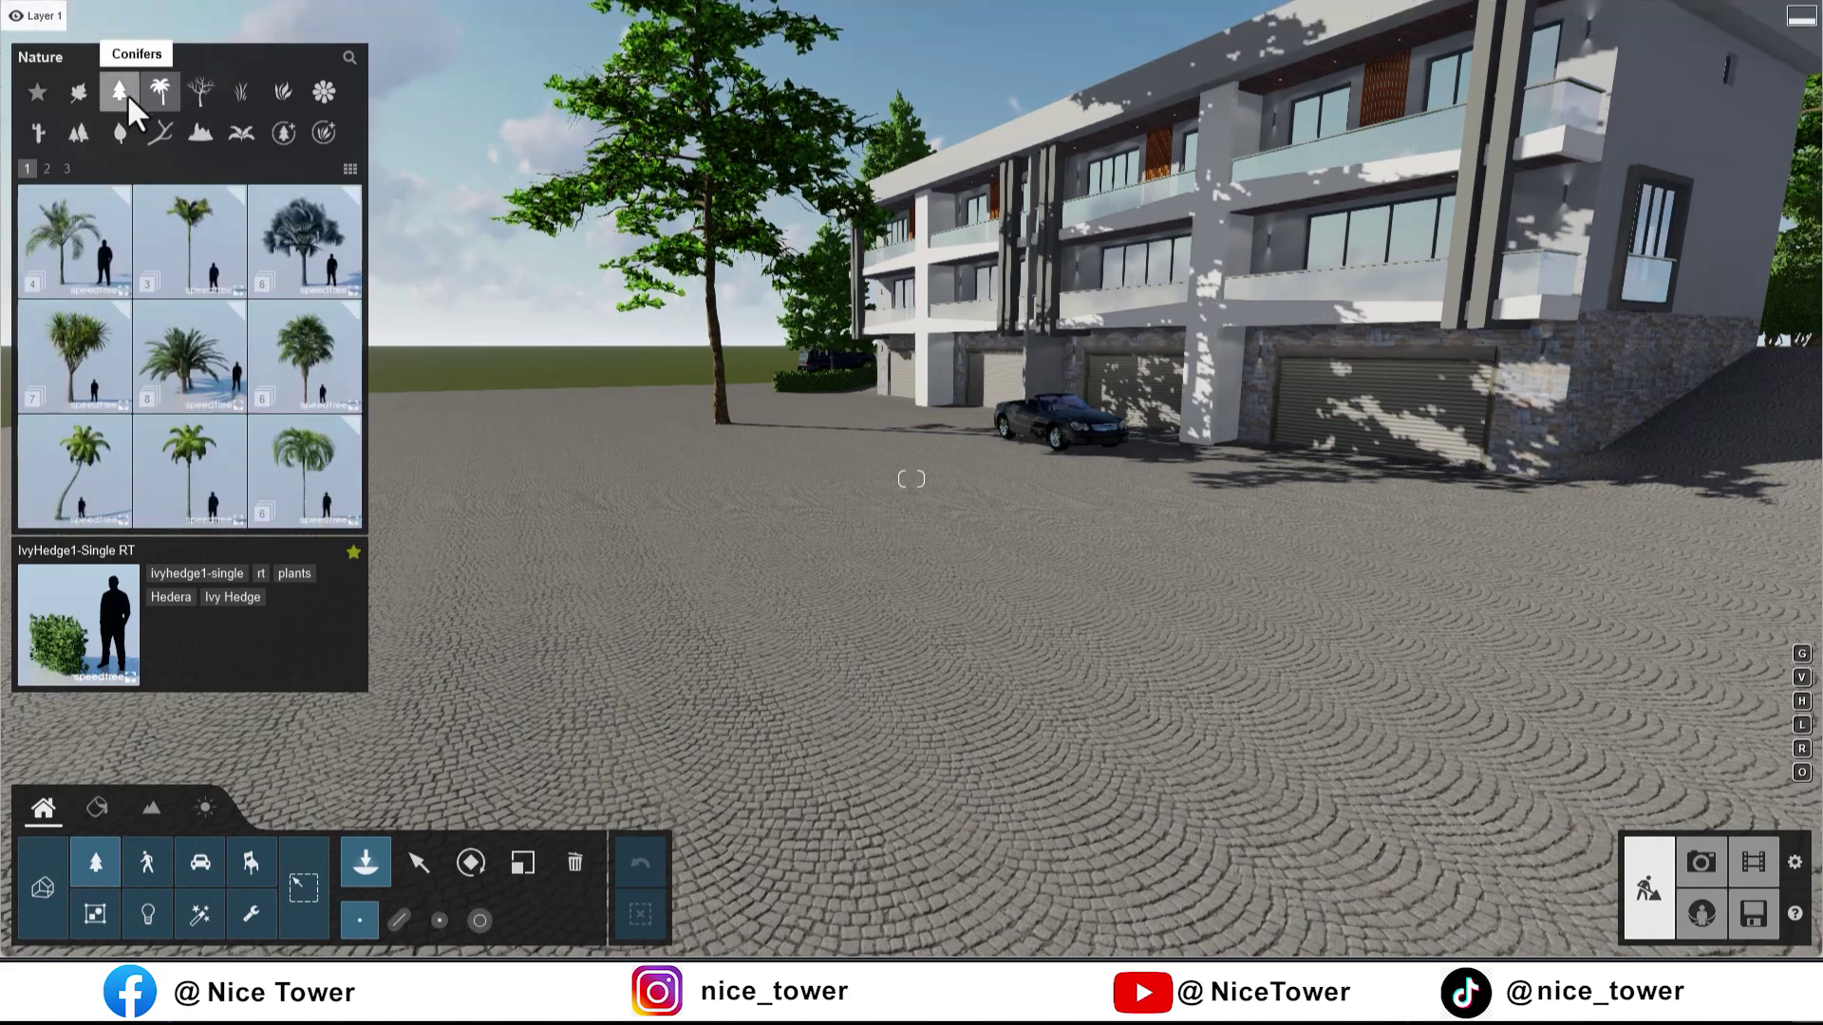
pyautogui.click(88, 168)
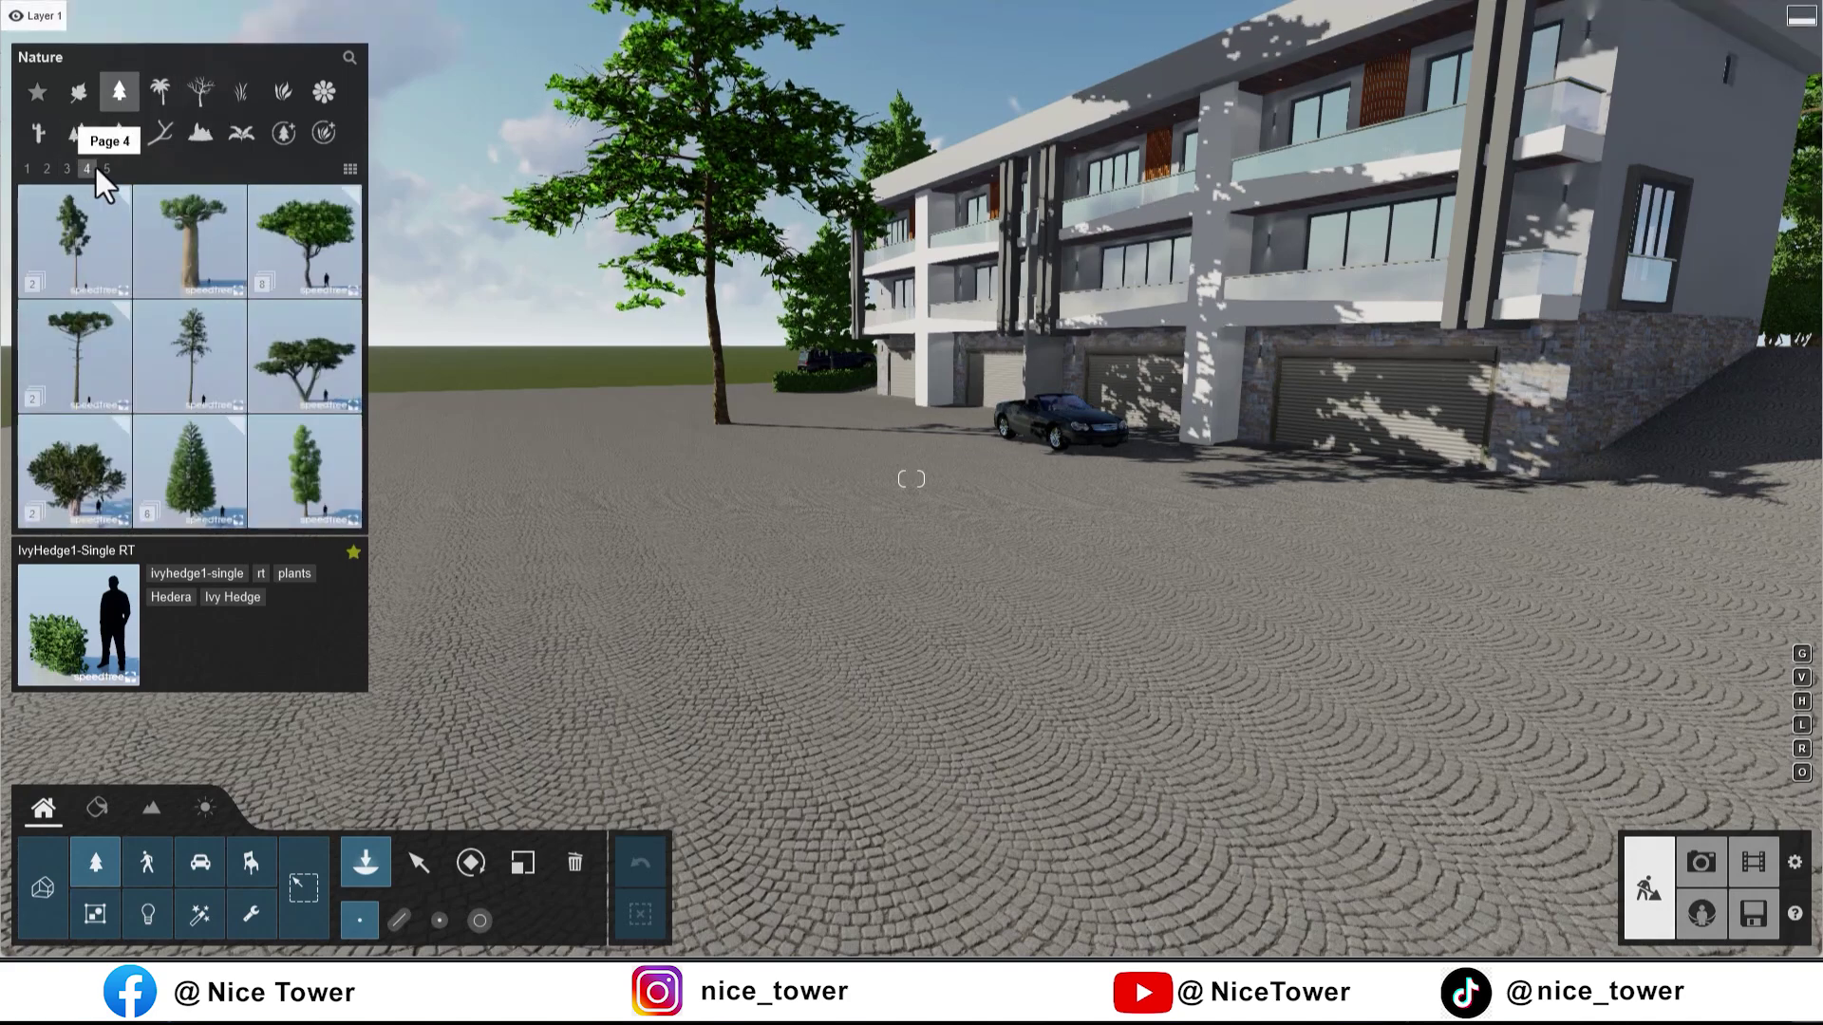
pyautogui.click(106, 168)
pyautogui.click(161, 92)
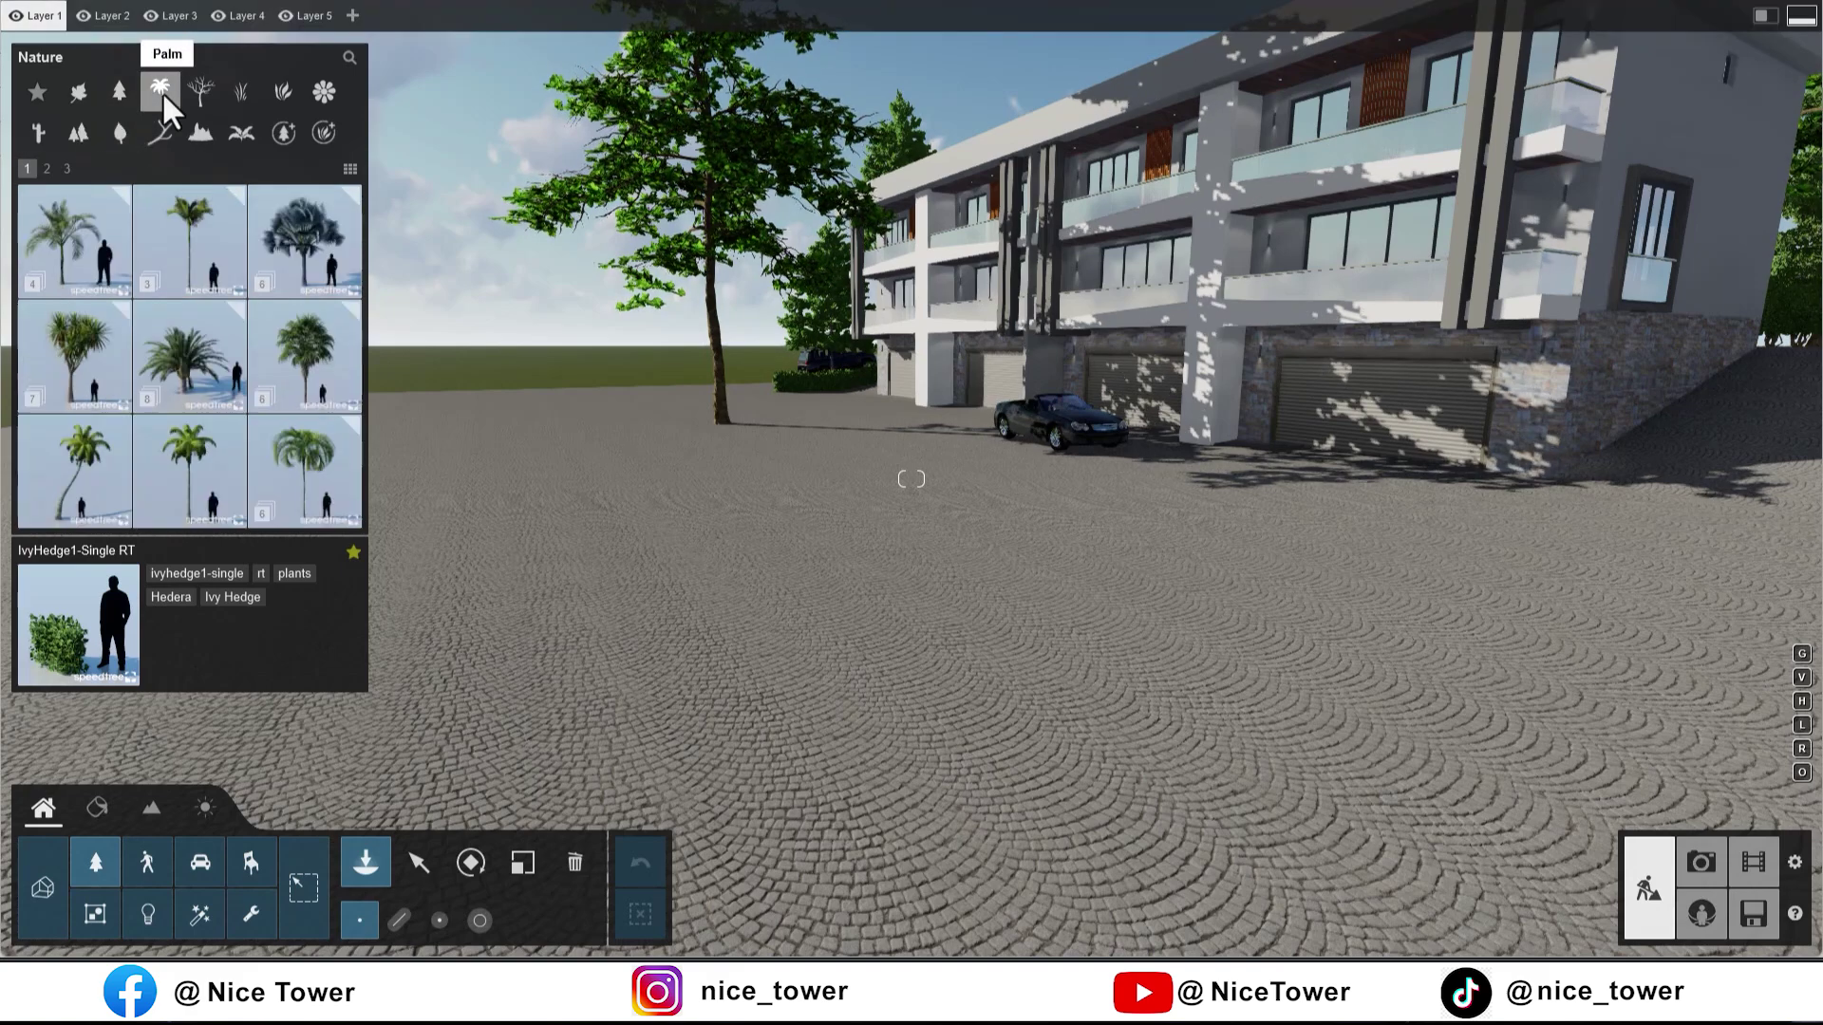
pyautogui.click(45, 169)
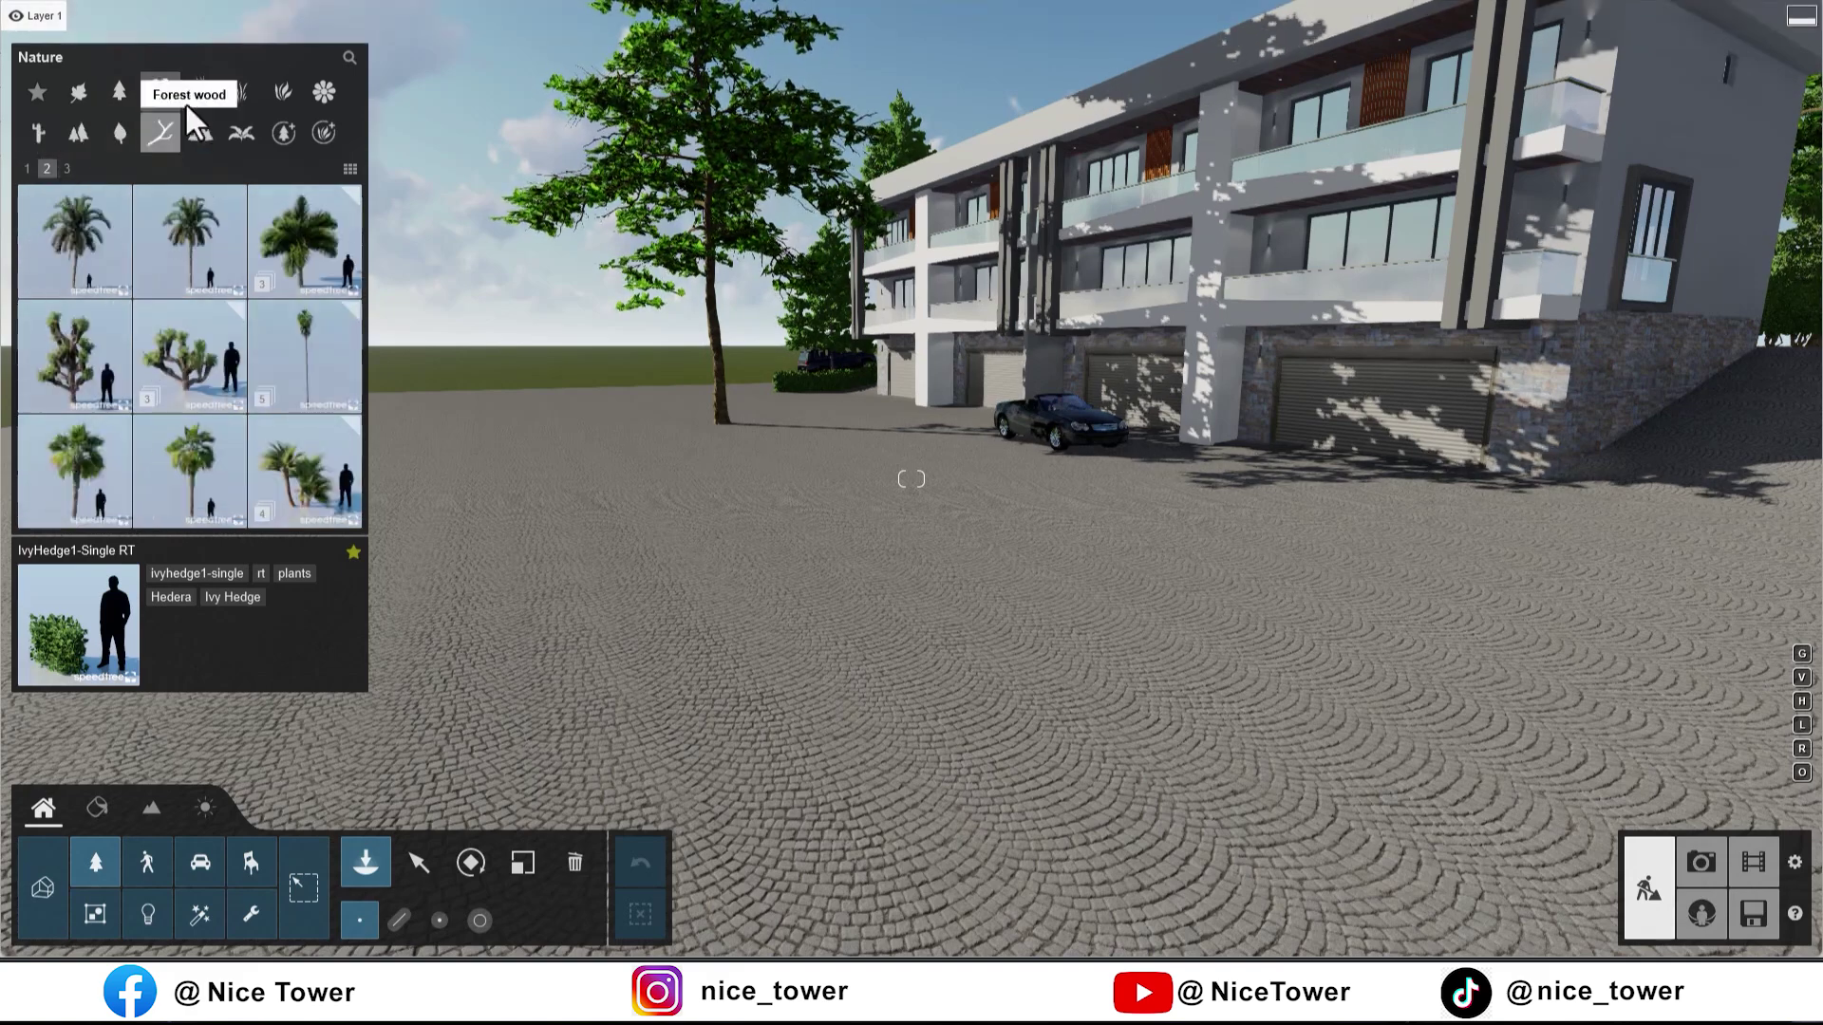
# Step: Plant AmericanBeech-M4 HQ trees from the Broadleaf collection on the left forecourt
pyautogui.click(117, 91)
pyautogui.click(157, 388)
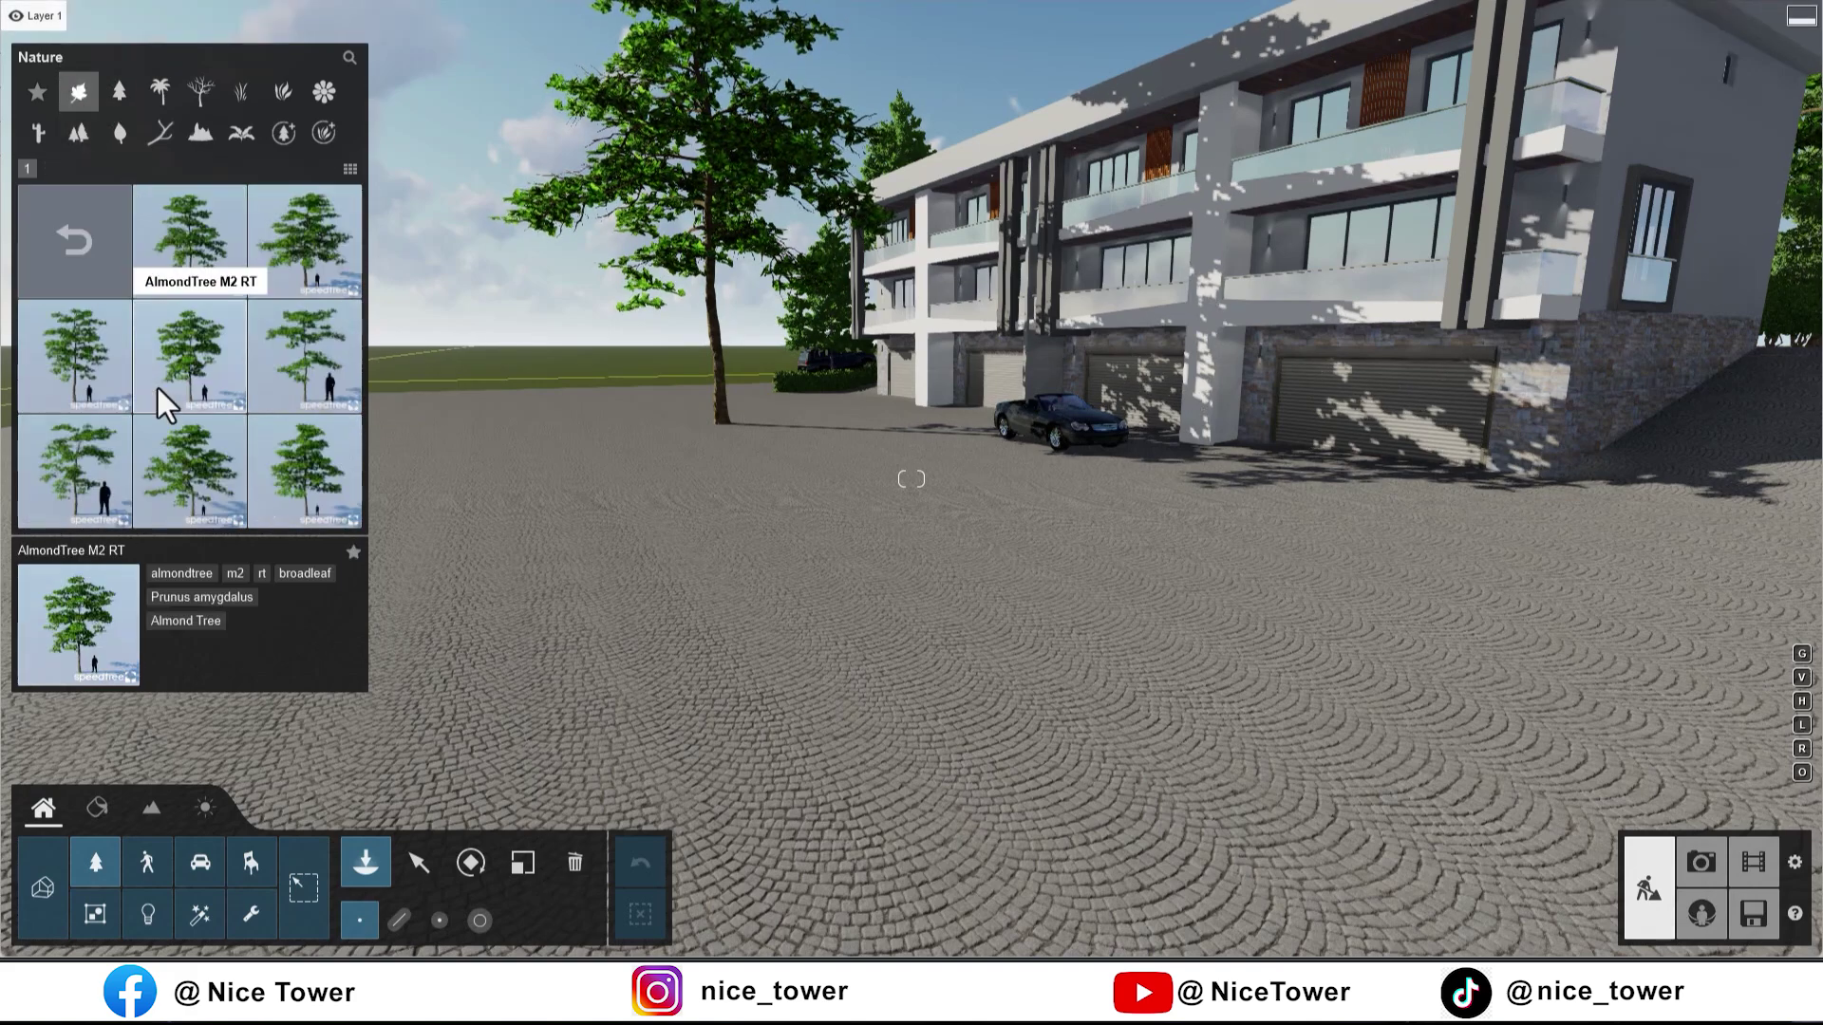
pyautogui.click(74, 241)
pyautogui.click(298, 374)
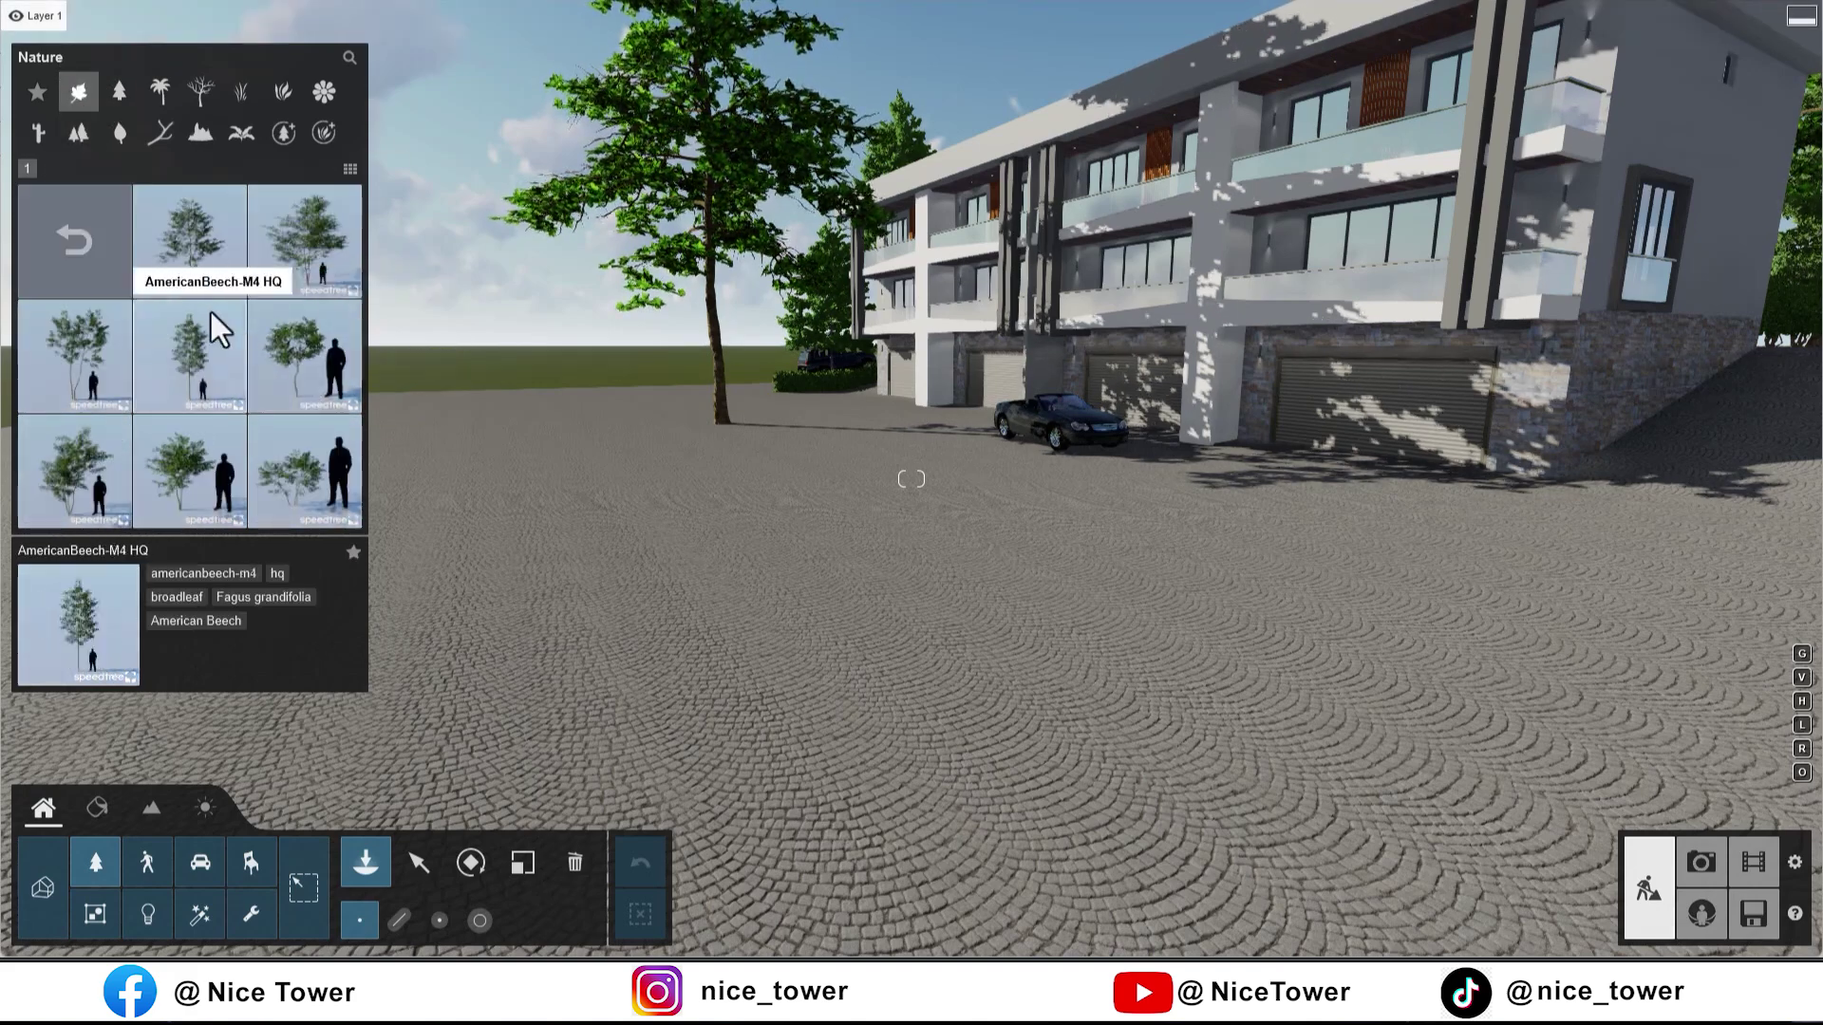
pyautogui.click(303, 241)
pyautogui.moveTo(658, 499)
pyautogui.mouseDown()
pyautogui.moveTo(613, 496)
pyautogui.moveTo(646, 471)
pyautogui.mouseUp()
pyautogui.click(236, 372)
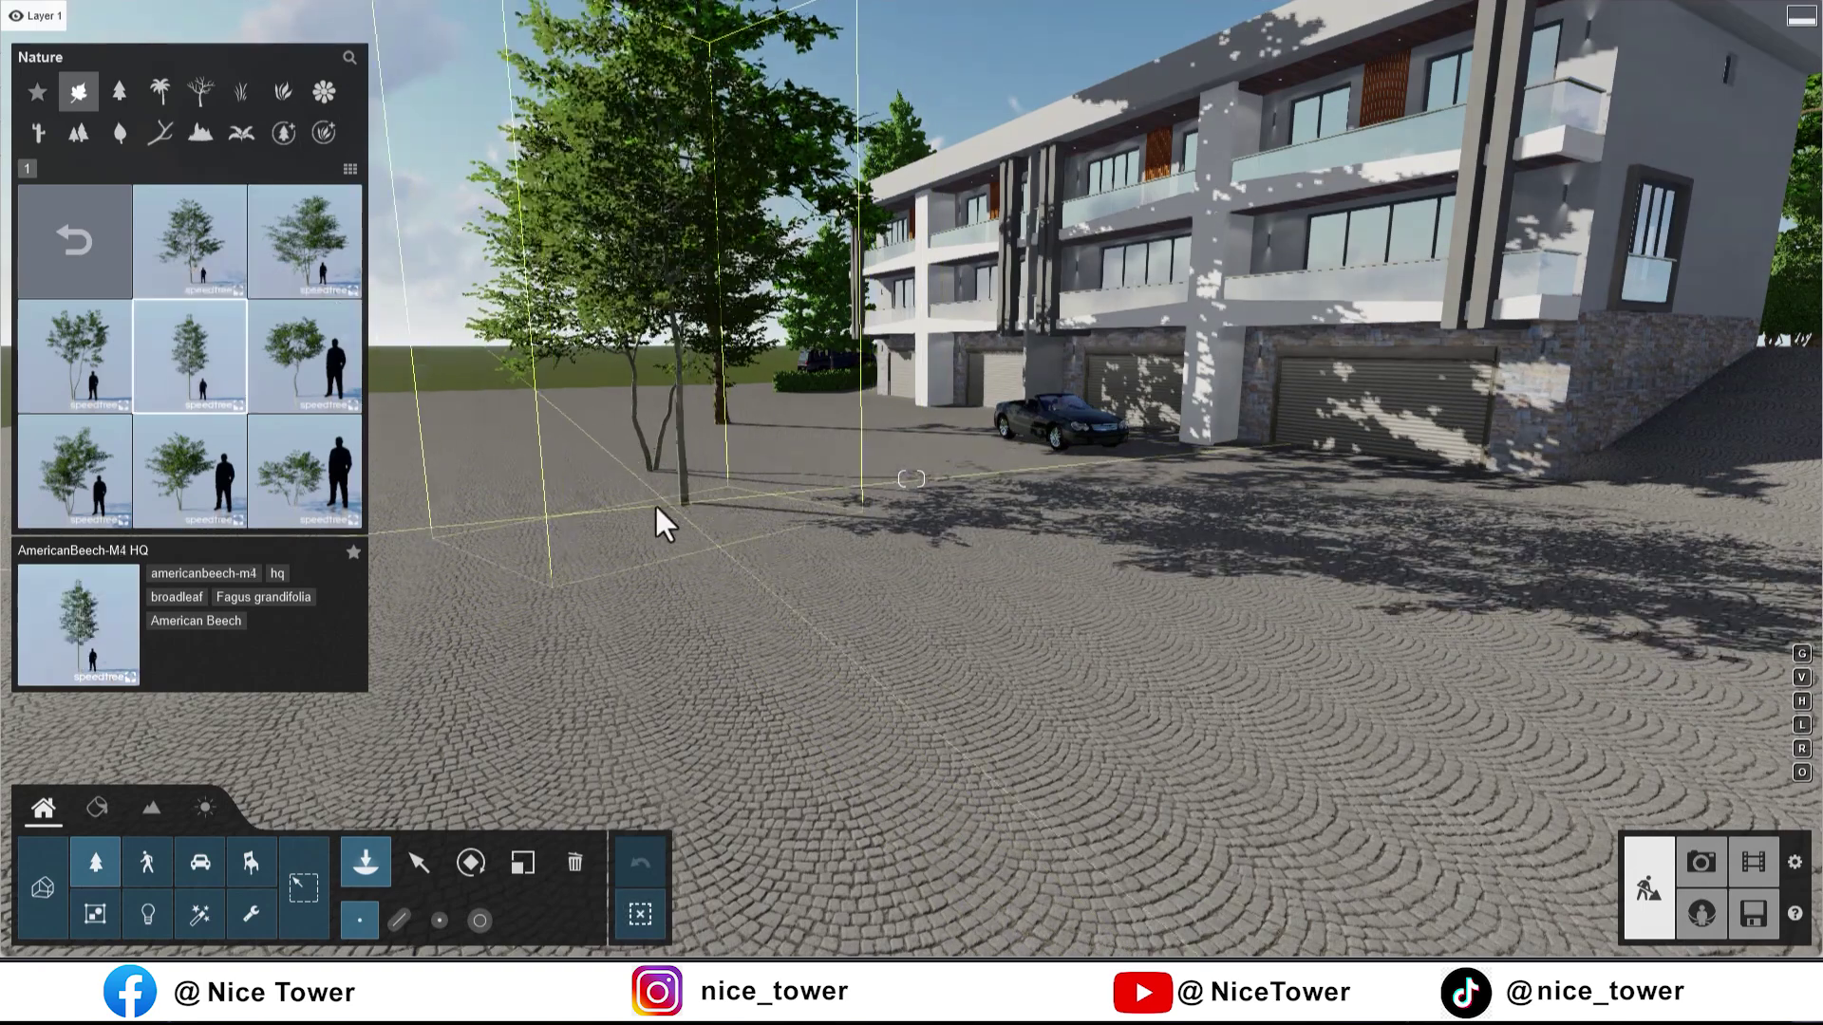
pyautogui.click(576, 491)
pyautogui.click(724, 445)
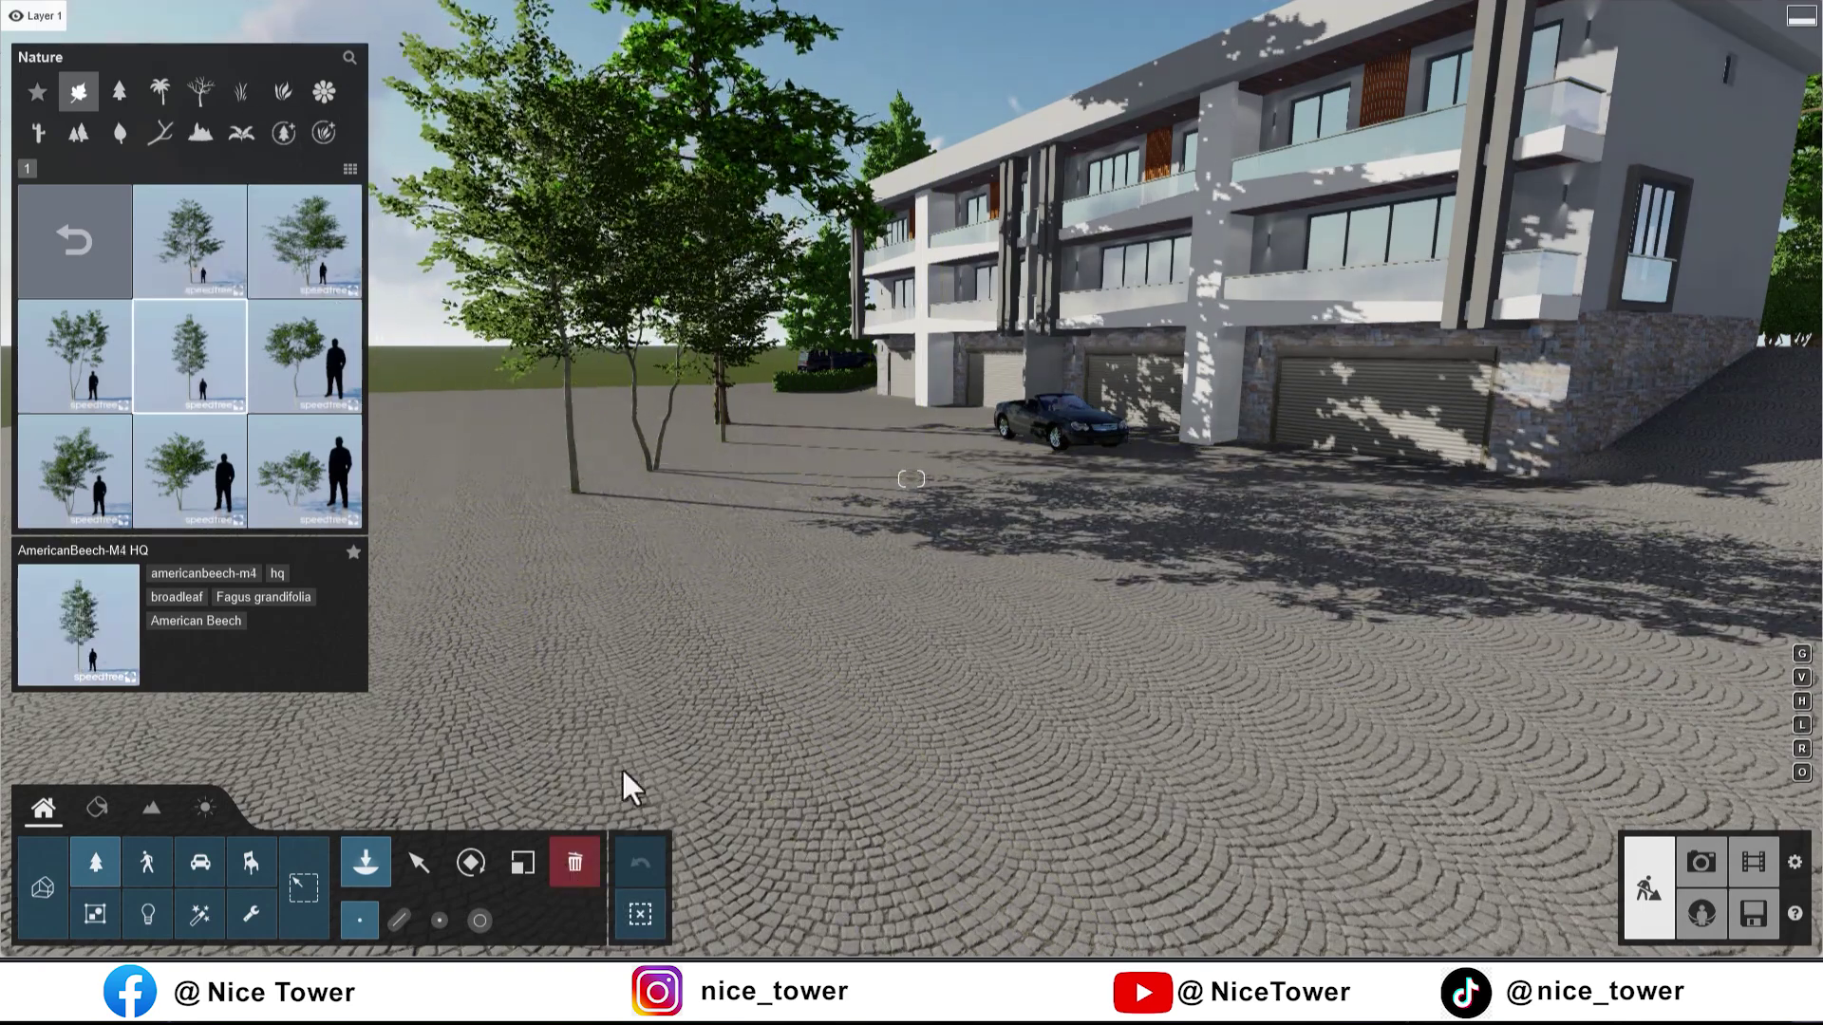
# Step: Remove the extra trees, enlarge a beech about 3x and Alt-drag copies beside it
pyautogui.click(575, 863)
pyautogui.click(646, 467)
pyautogui.press('l')
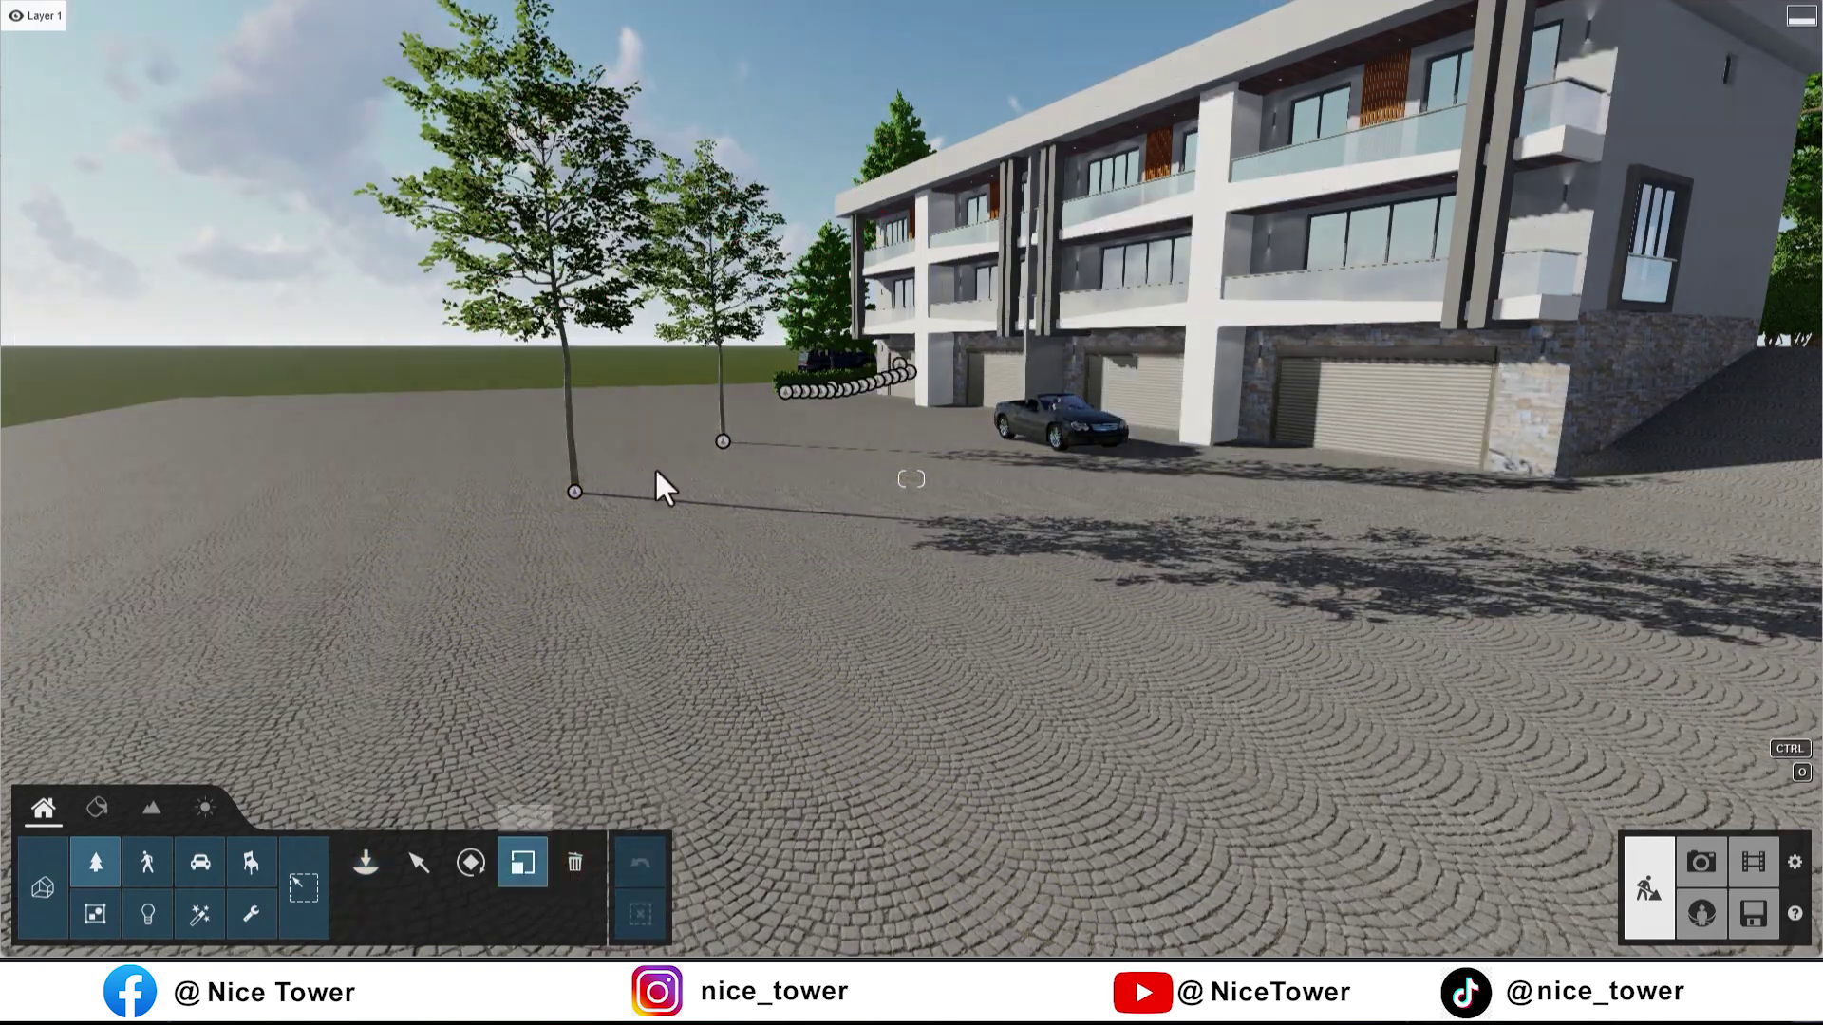
pyautogui.click(723, 441)
pyautogui.moveTo(741, 888); pyautogui.dragTo(750, 892)
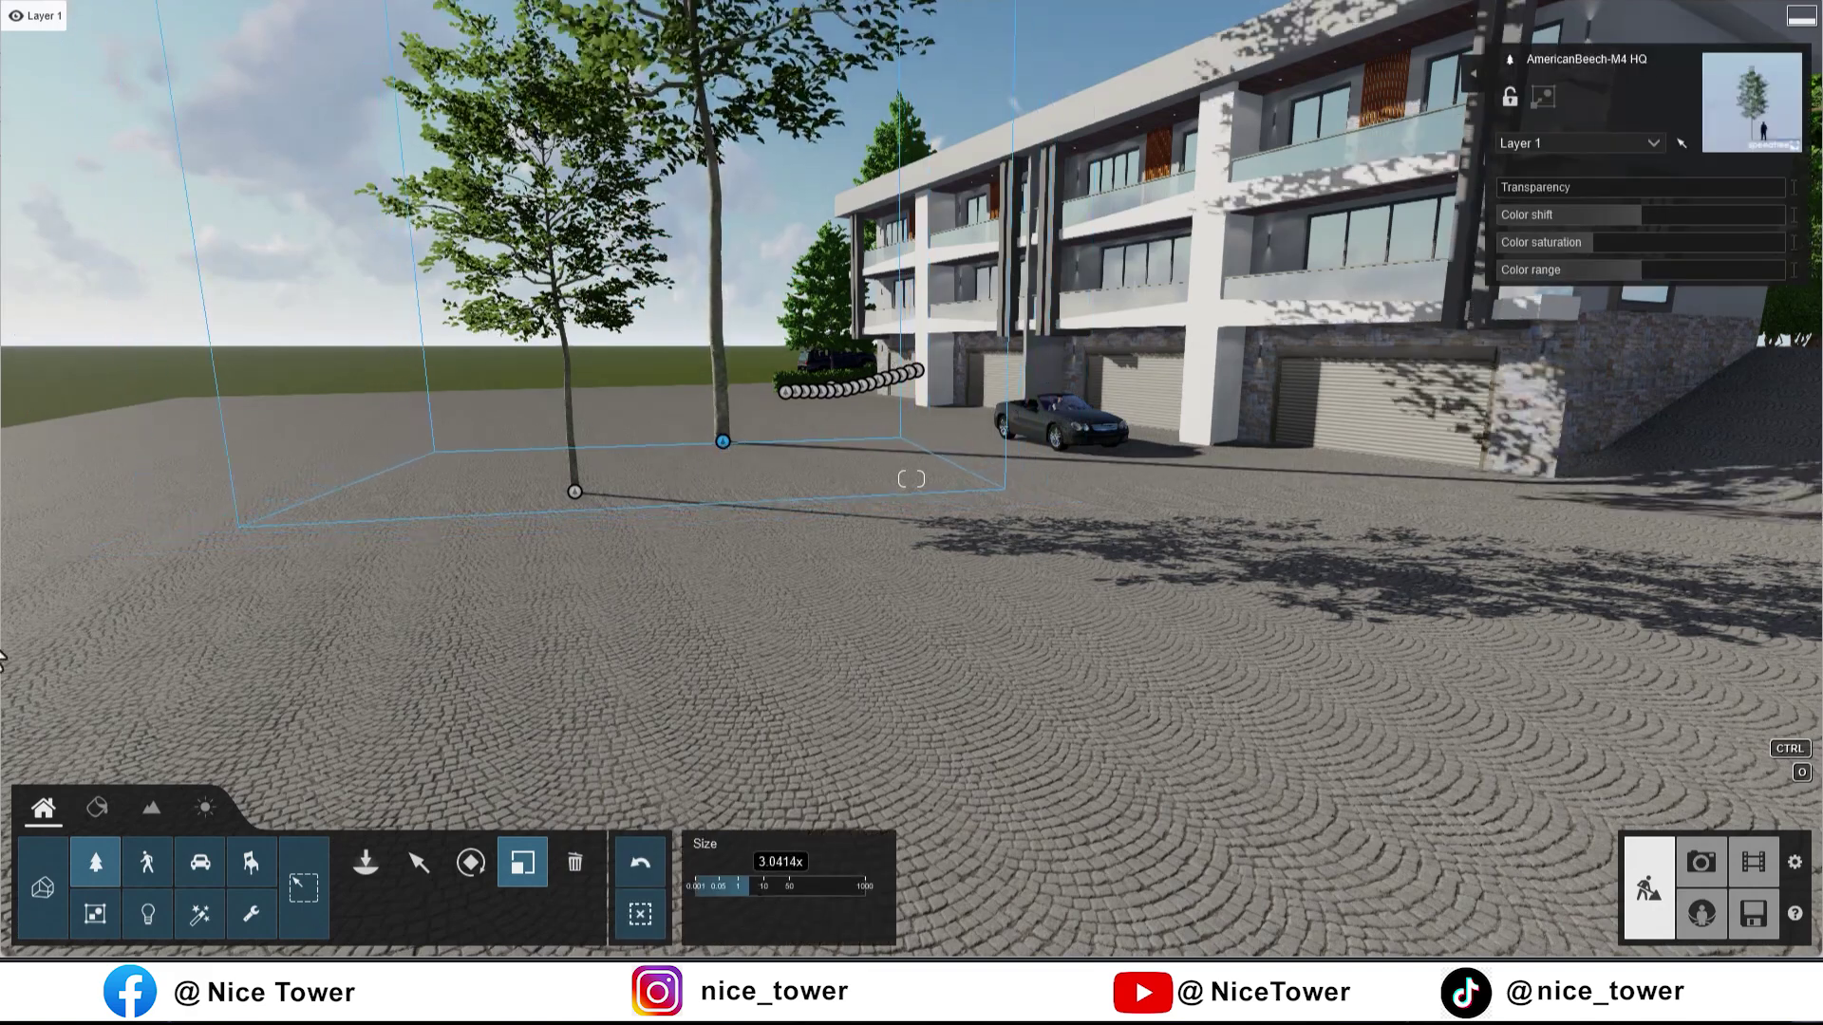
pyautogui.click(586, 855)
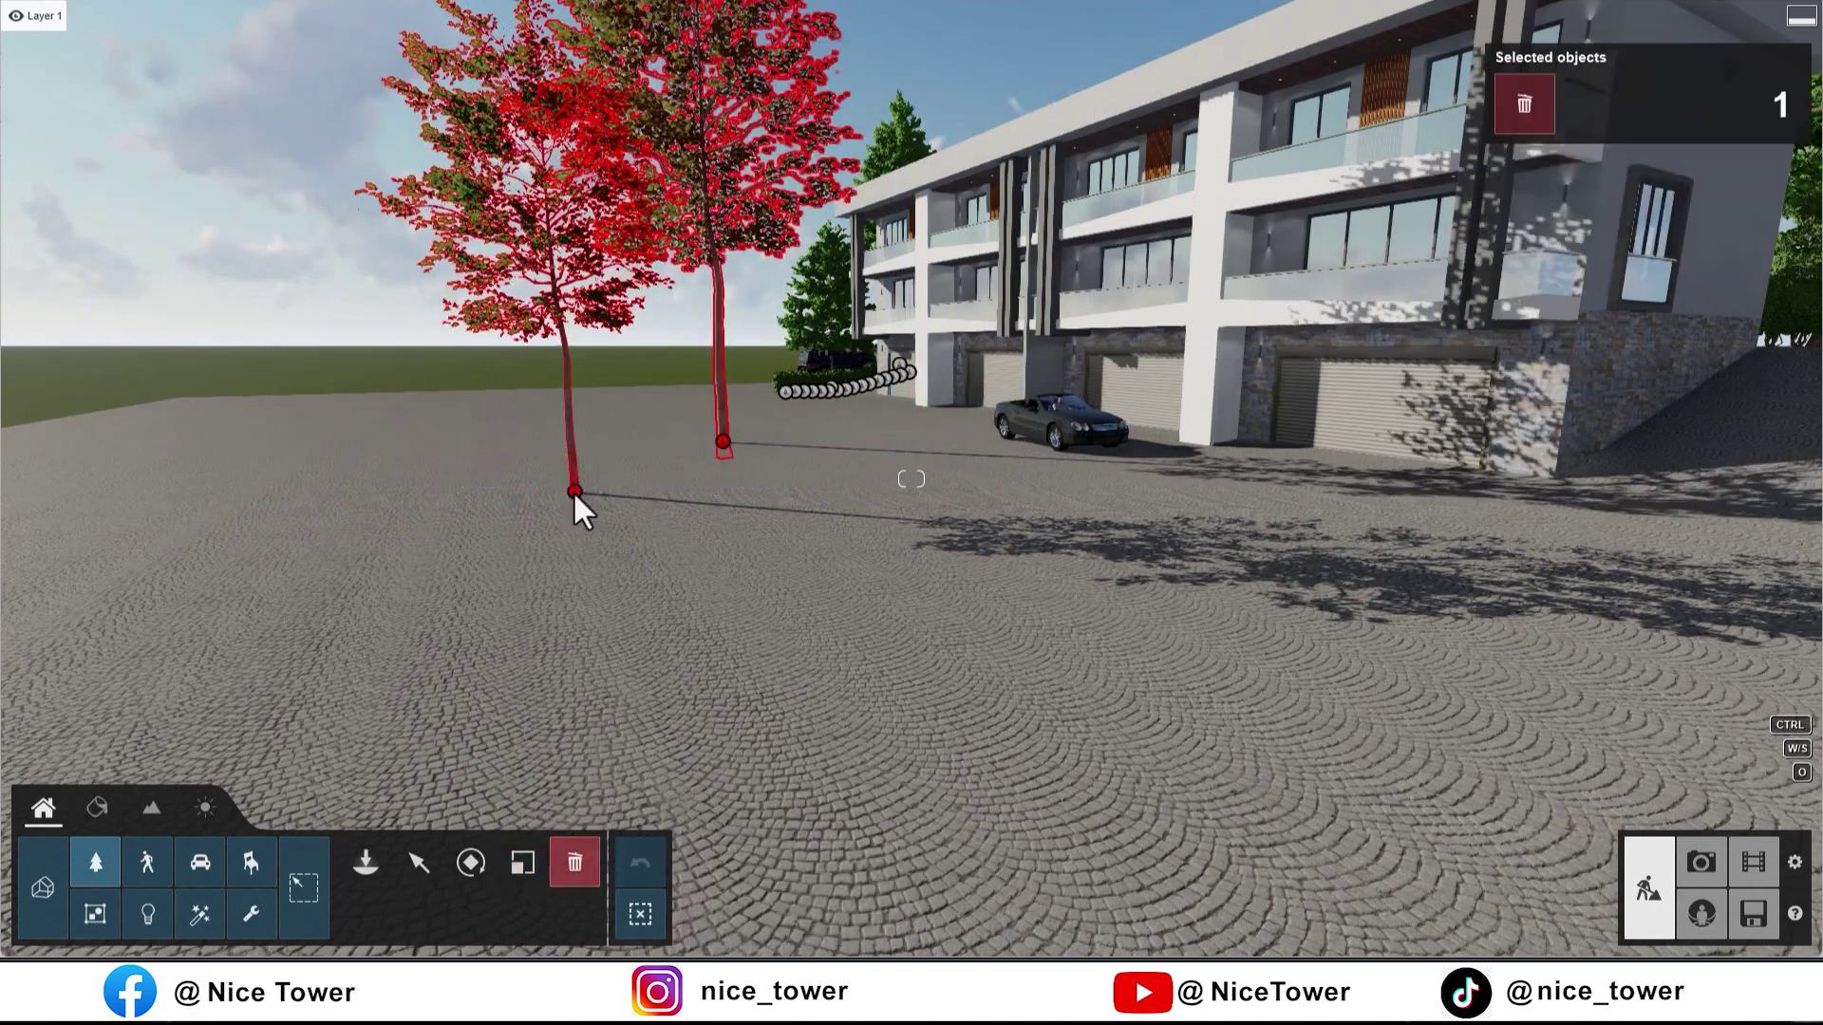
pyautogui.click(576, 492)
pyautogui.click(418, 864)
pyautogui.click(723, 443)
pyautogui.moveTo(723, 442)
pyautogui.keyDown('alt'); pyautogui.mouseDown()
pyautogui.moveTo(646, 502)
pyautogui.moveTo(664, 412)
pyautogui.mouseUp(); pyautogui.keyUp('alt')
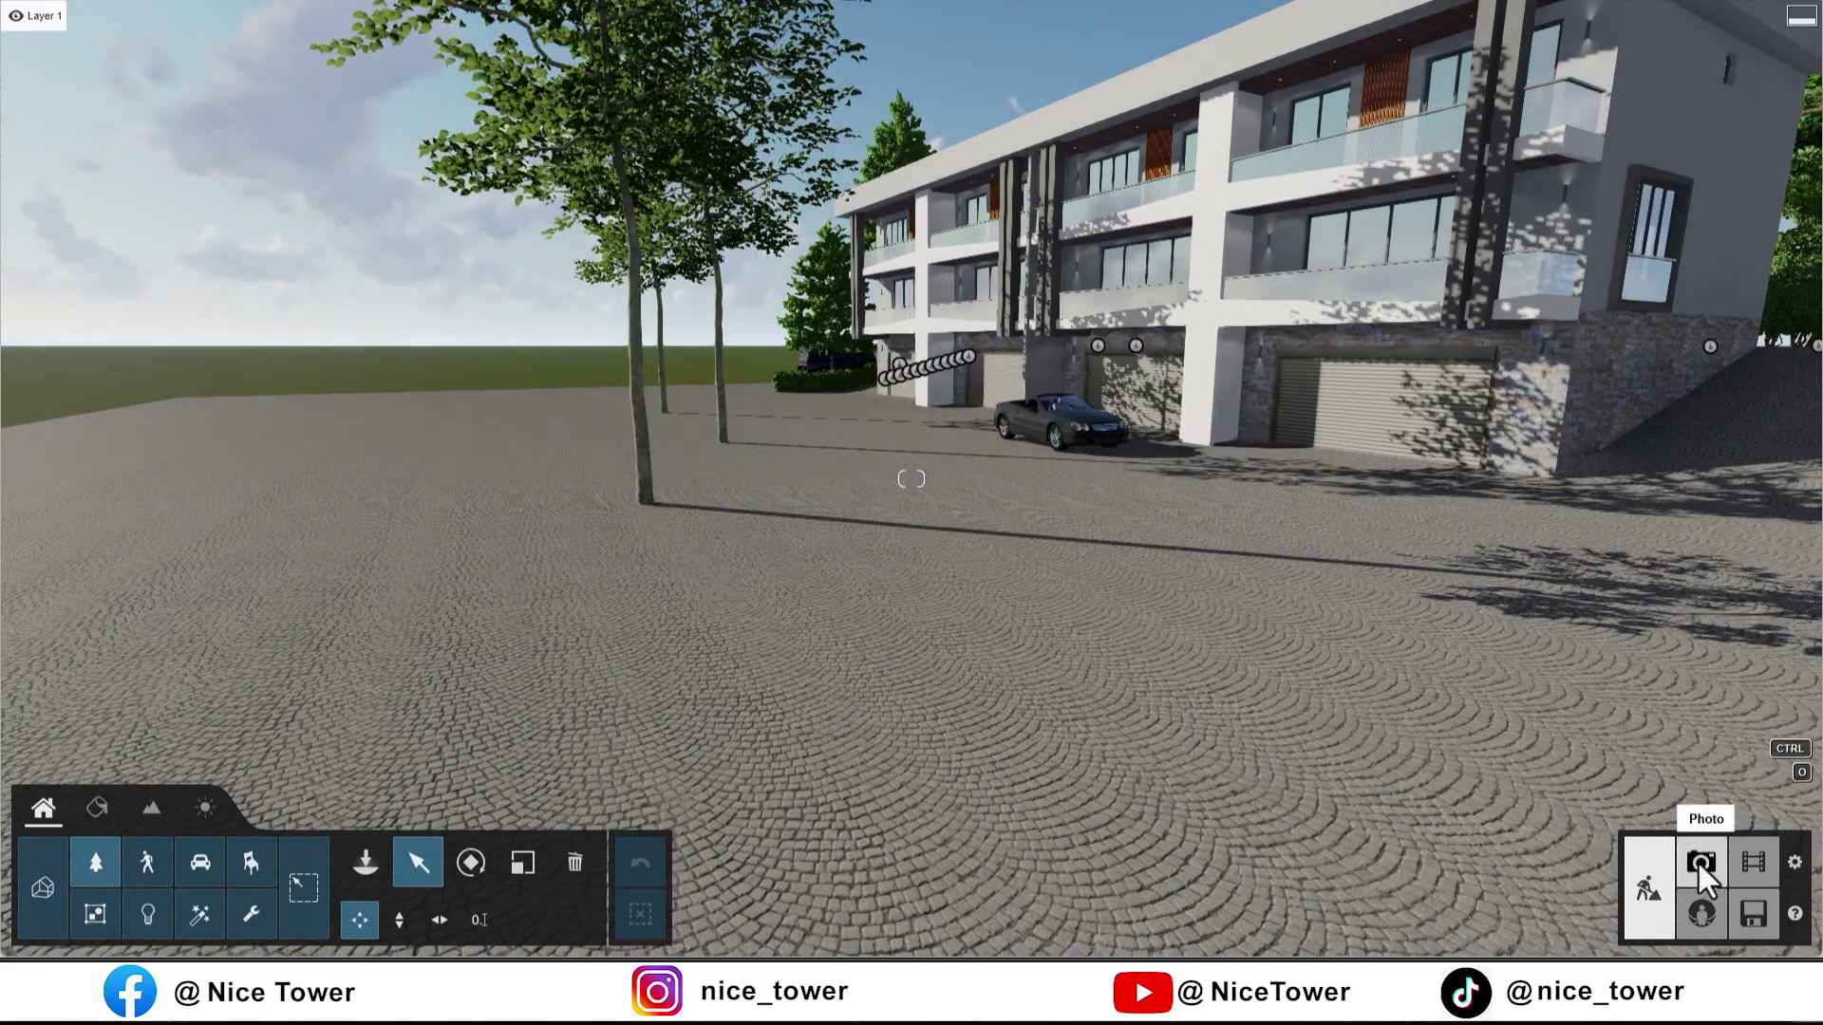
pyautogui.click(1701, 862)
pyautogui.click(871, 831)
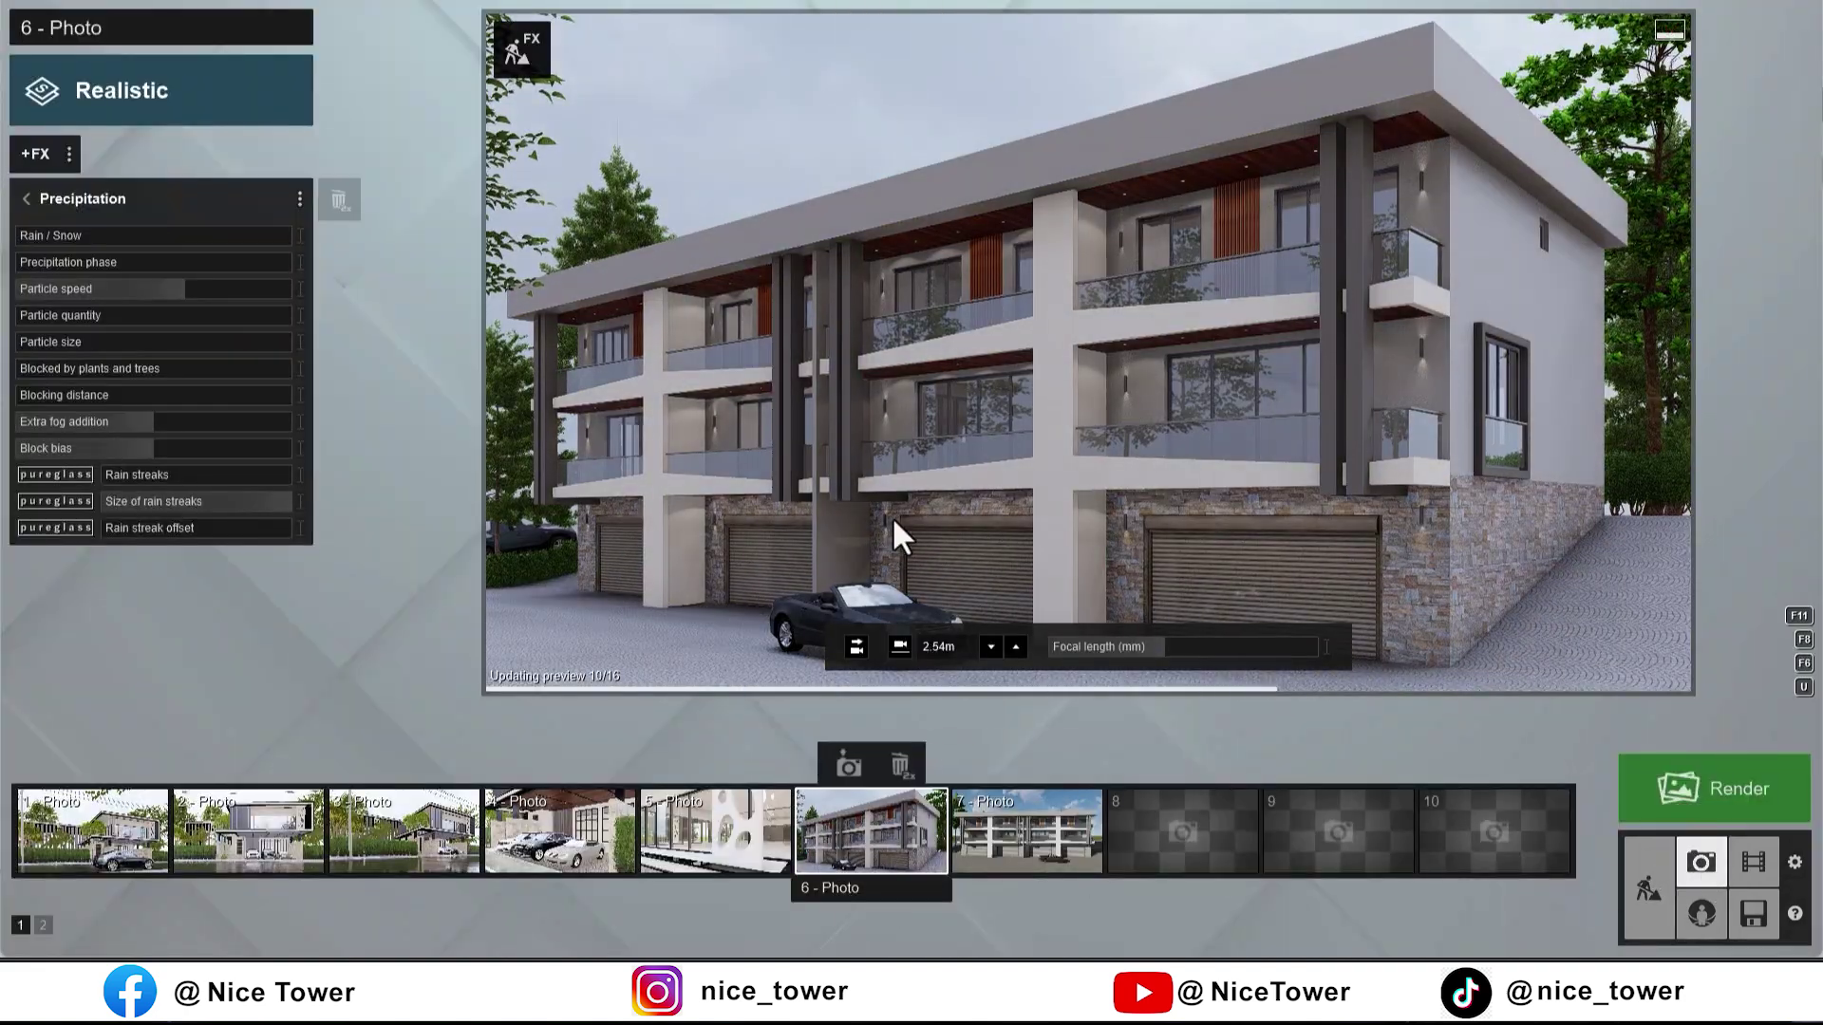
# Step: Lower photo 6's camera to about 1.63 m and reduce Precipitation block bias and fog
pyautogui.press('e')
pyautogui.press('e')
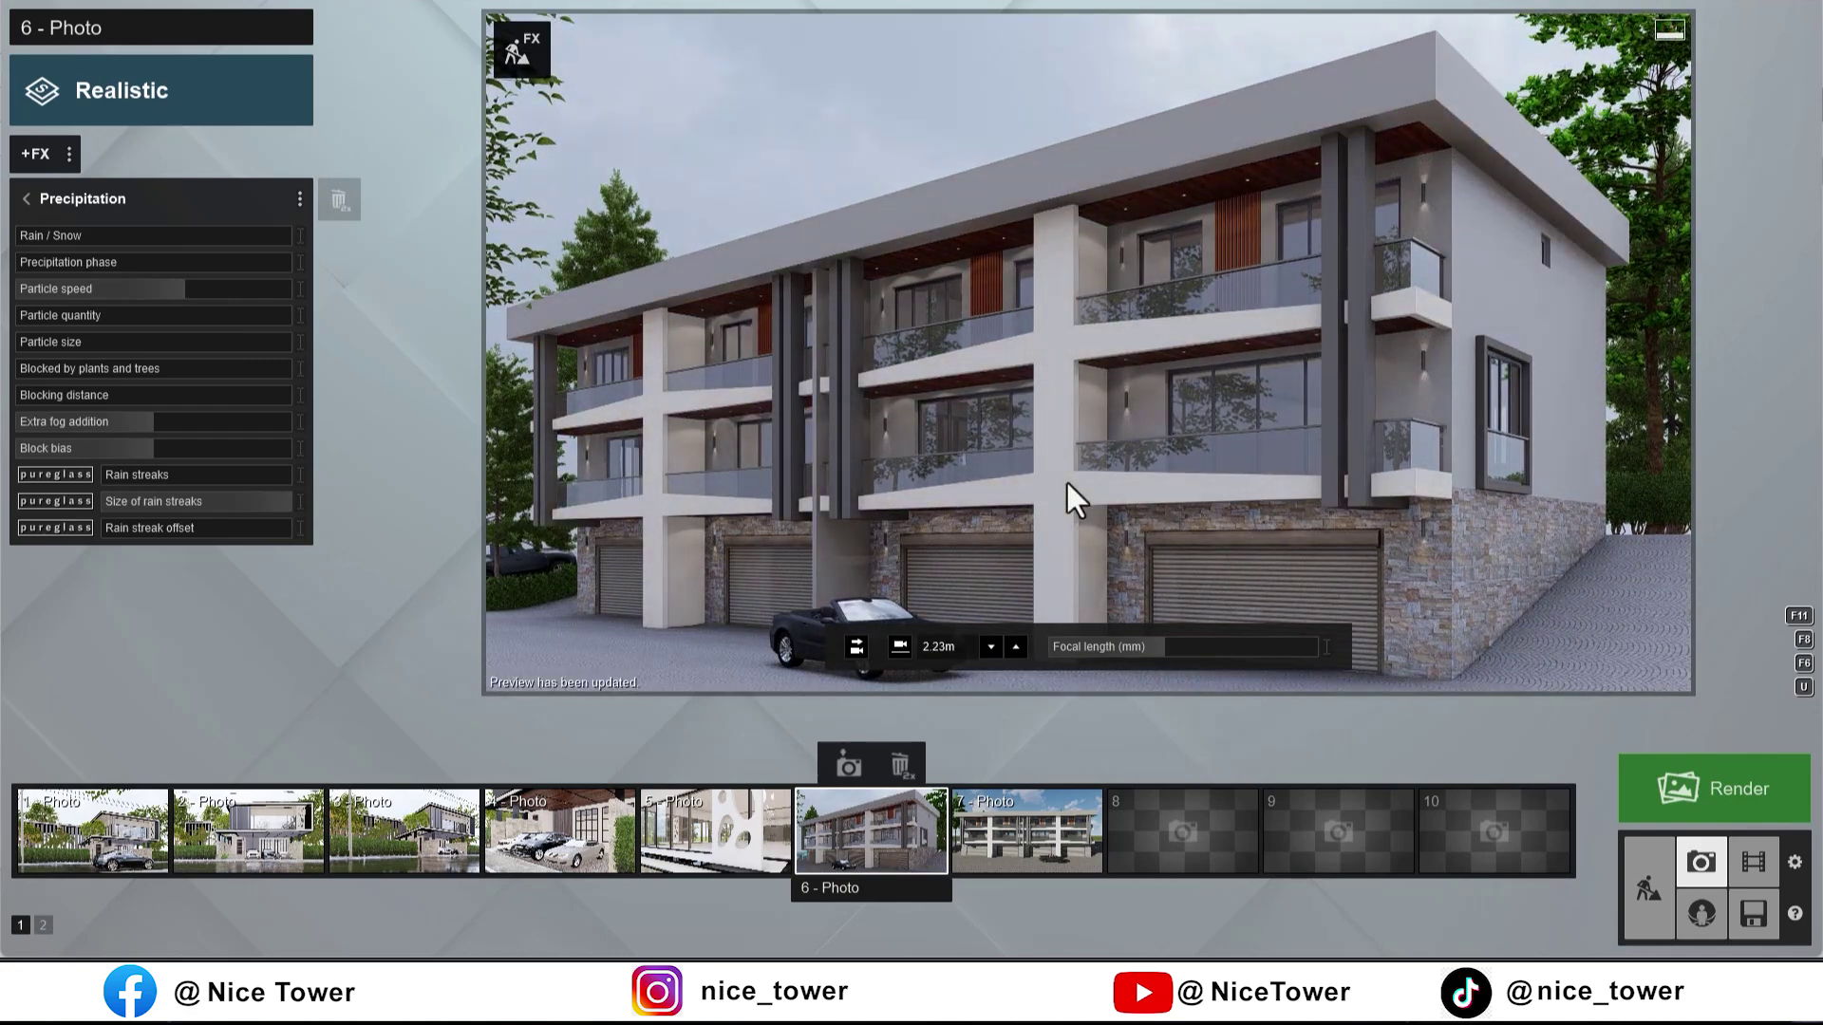
pyautogui.press('e')
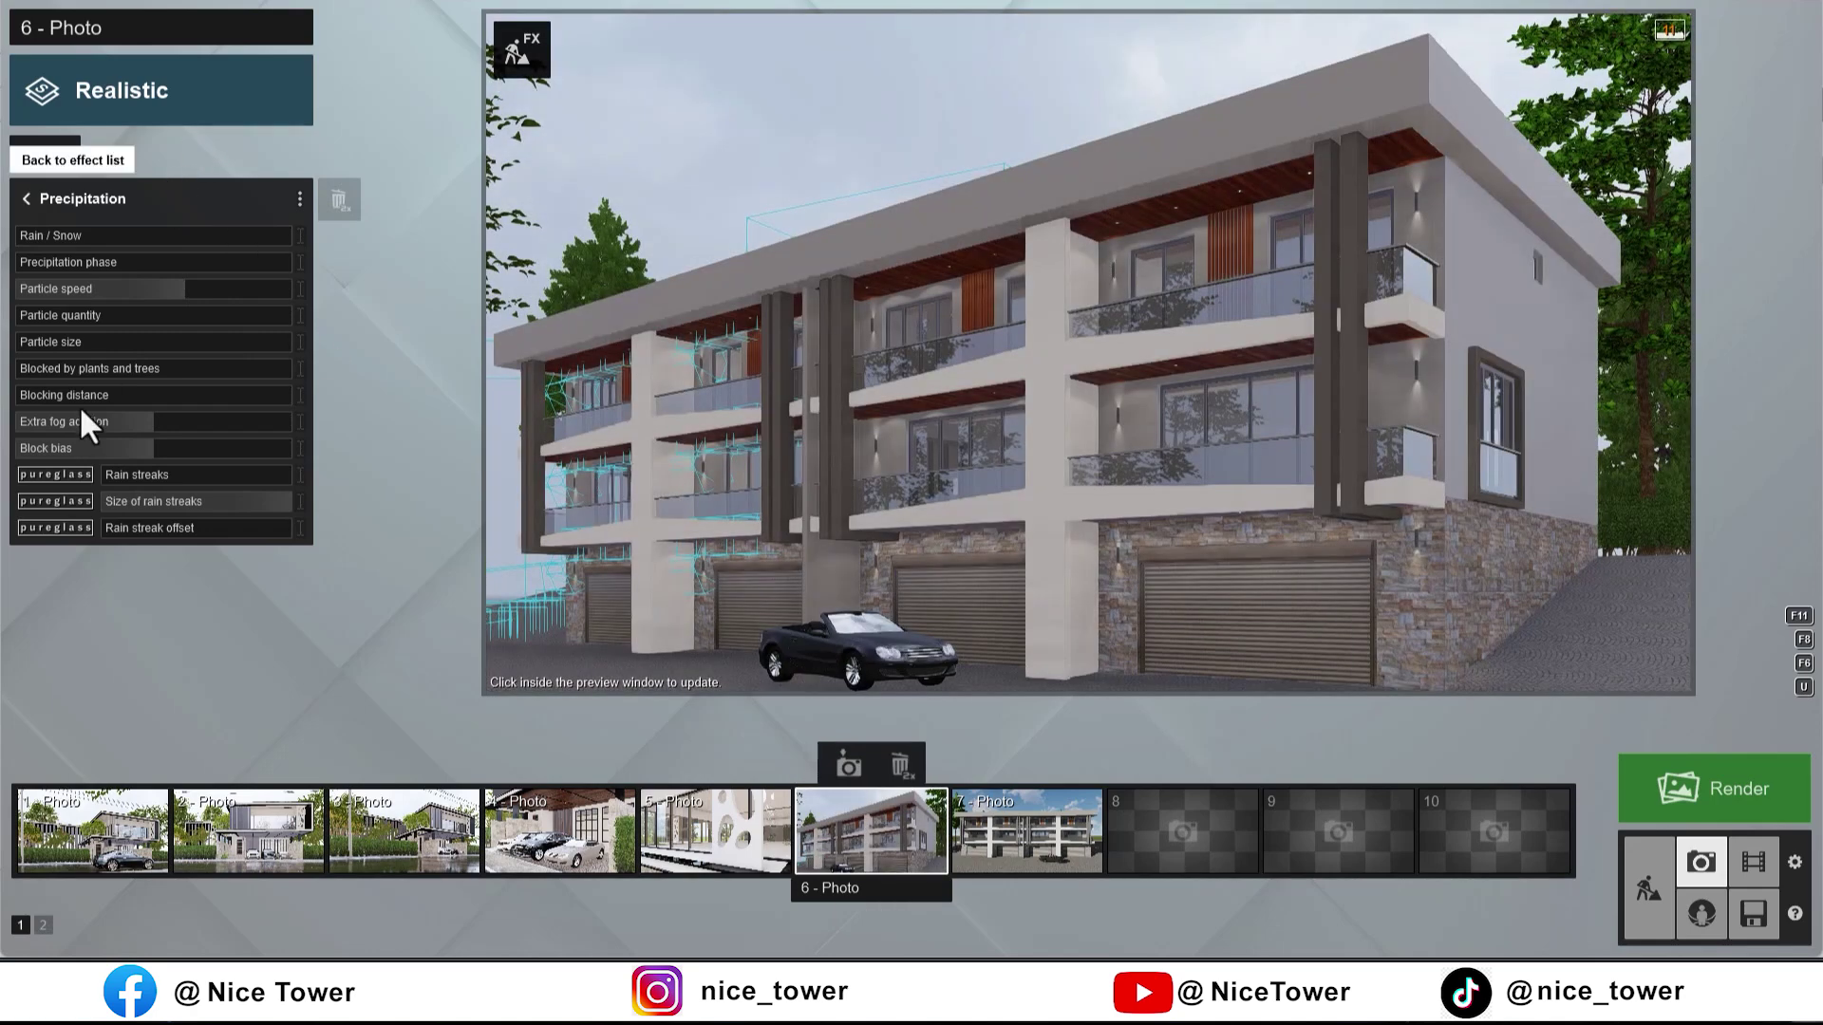
pyautogui.moveTo(138, 450); pyautogui.dragTo(112, 450)
pyautogui.click(21, 420)
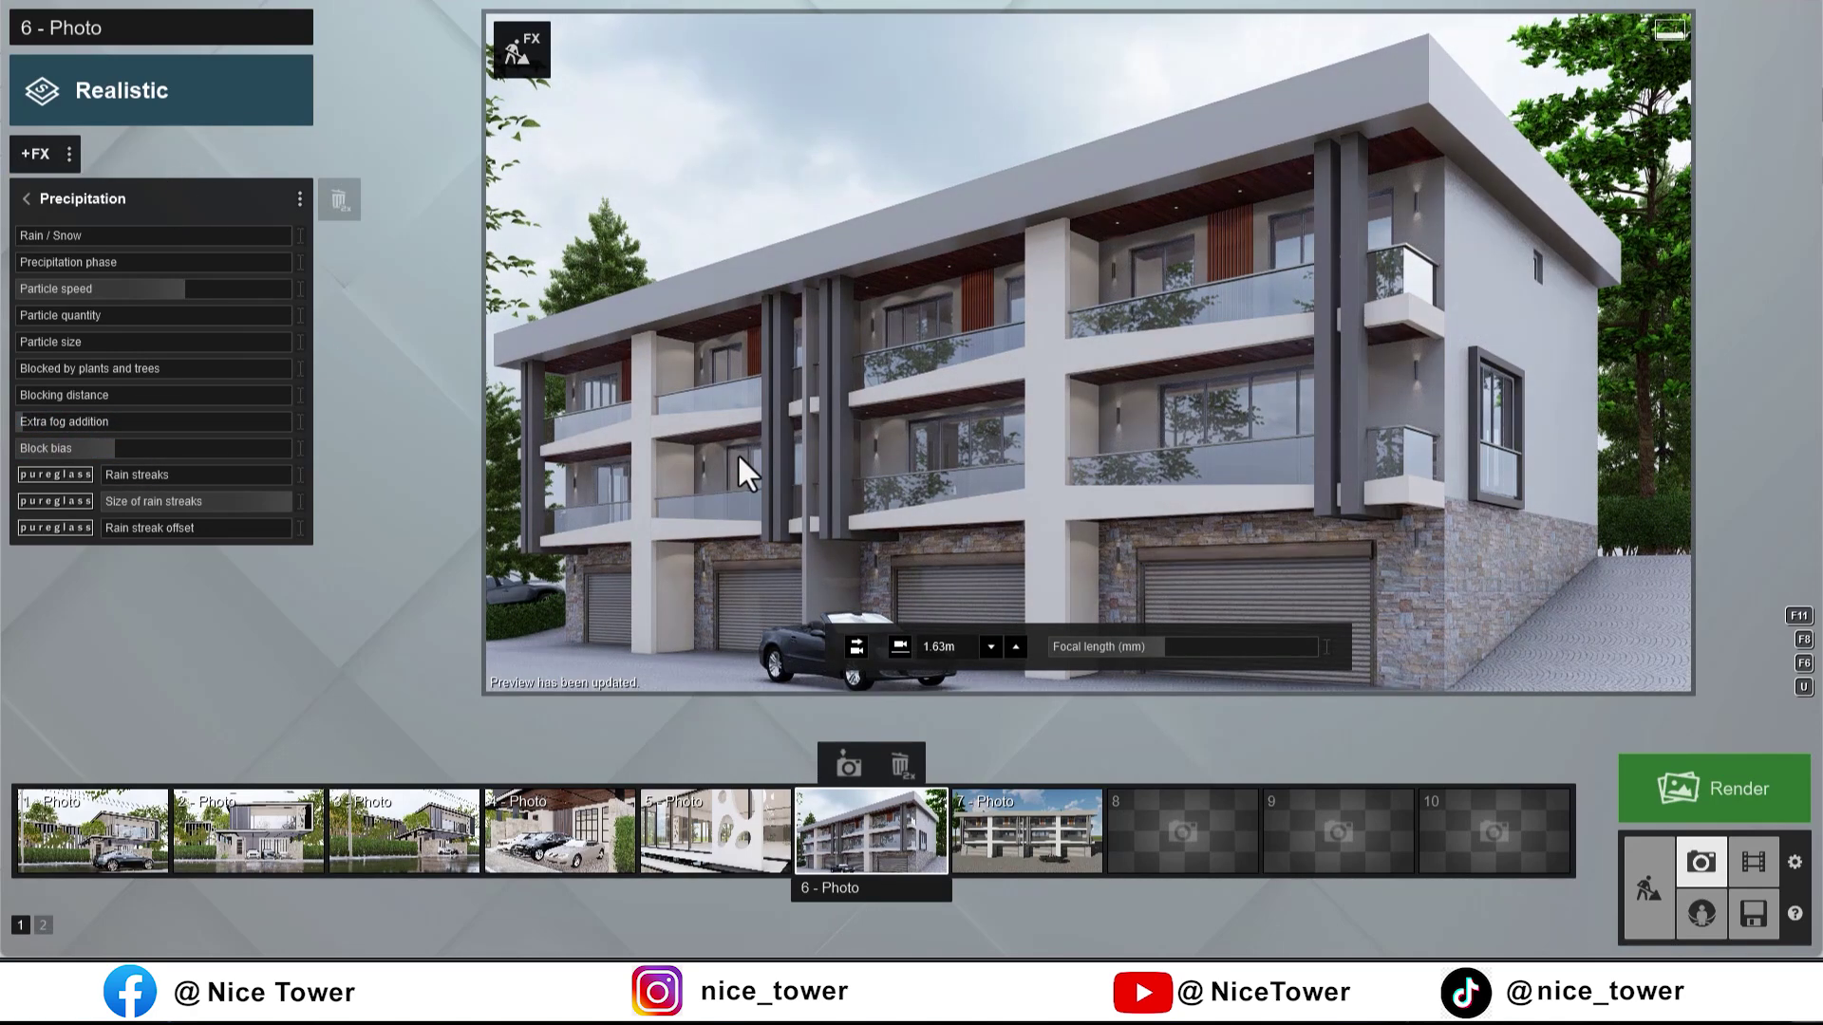
pyautogui.moveTo(100, 287)
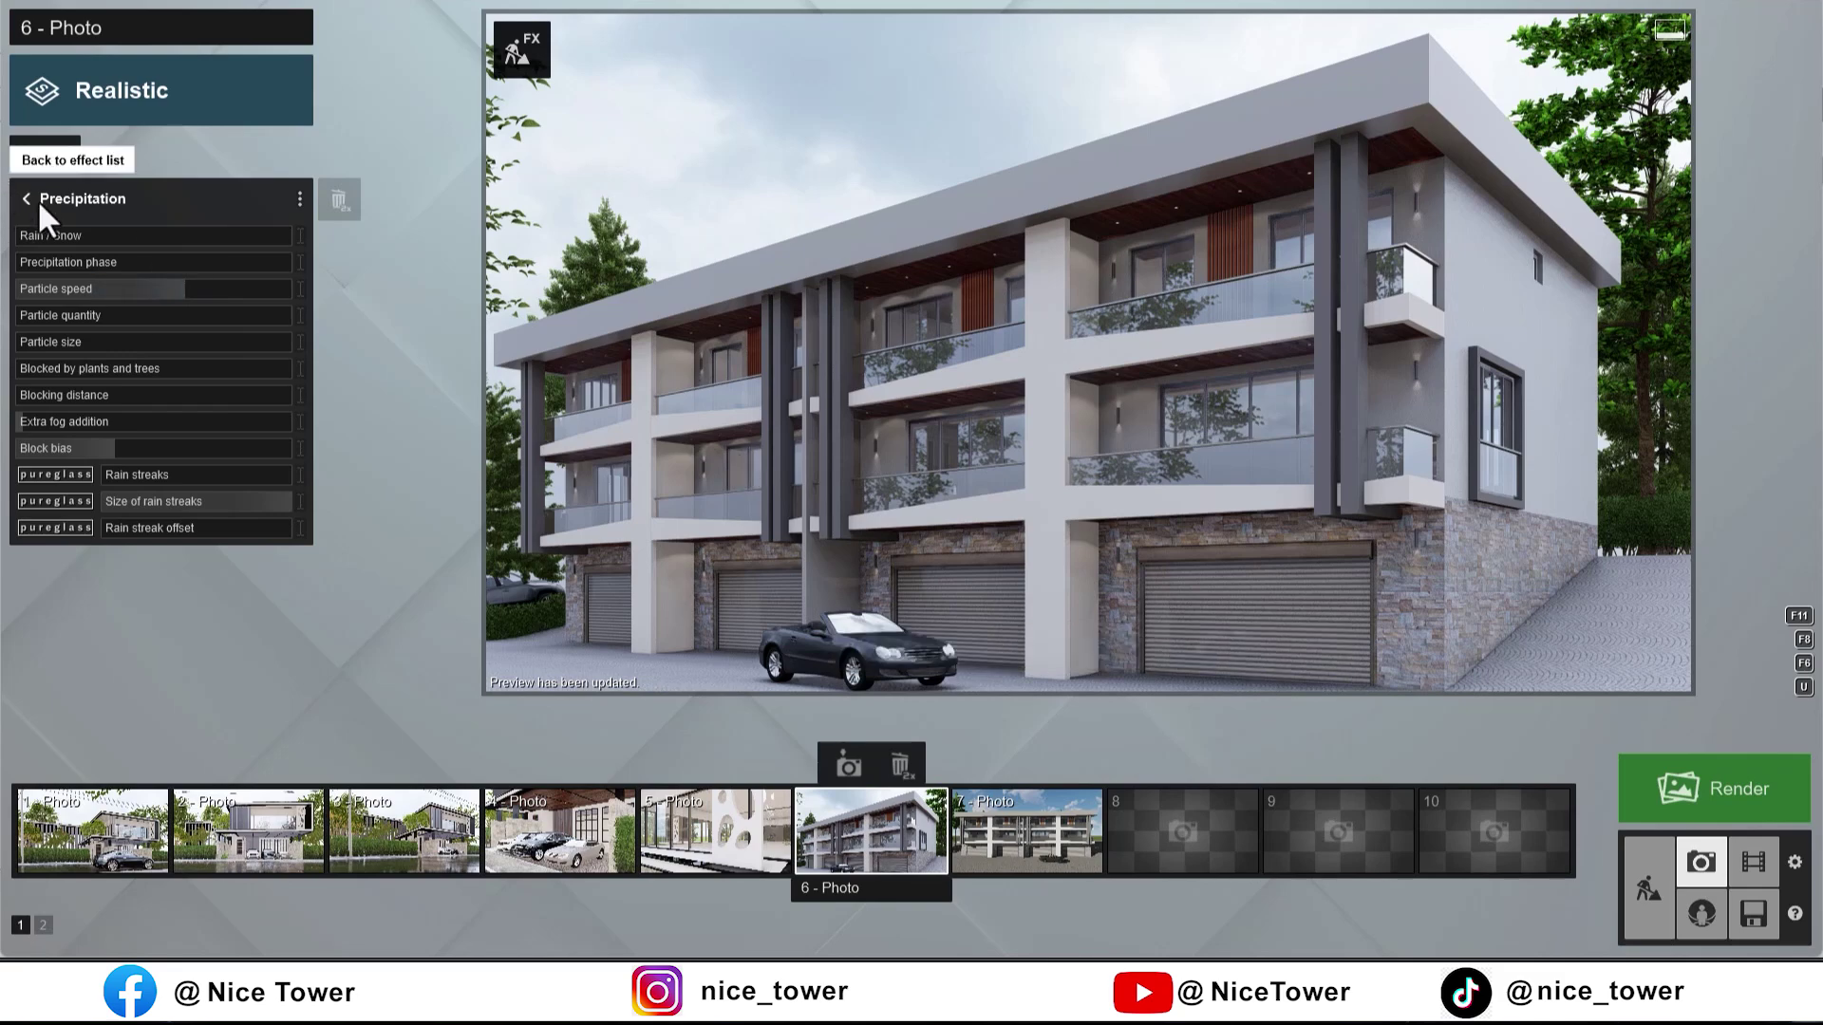
pyautogui.click(23, 195)
pyautogui.click(44, 153)
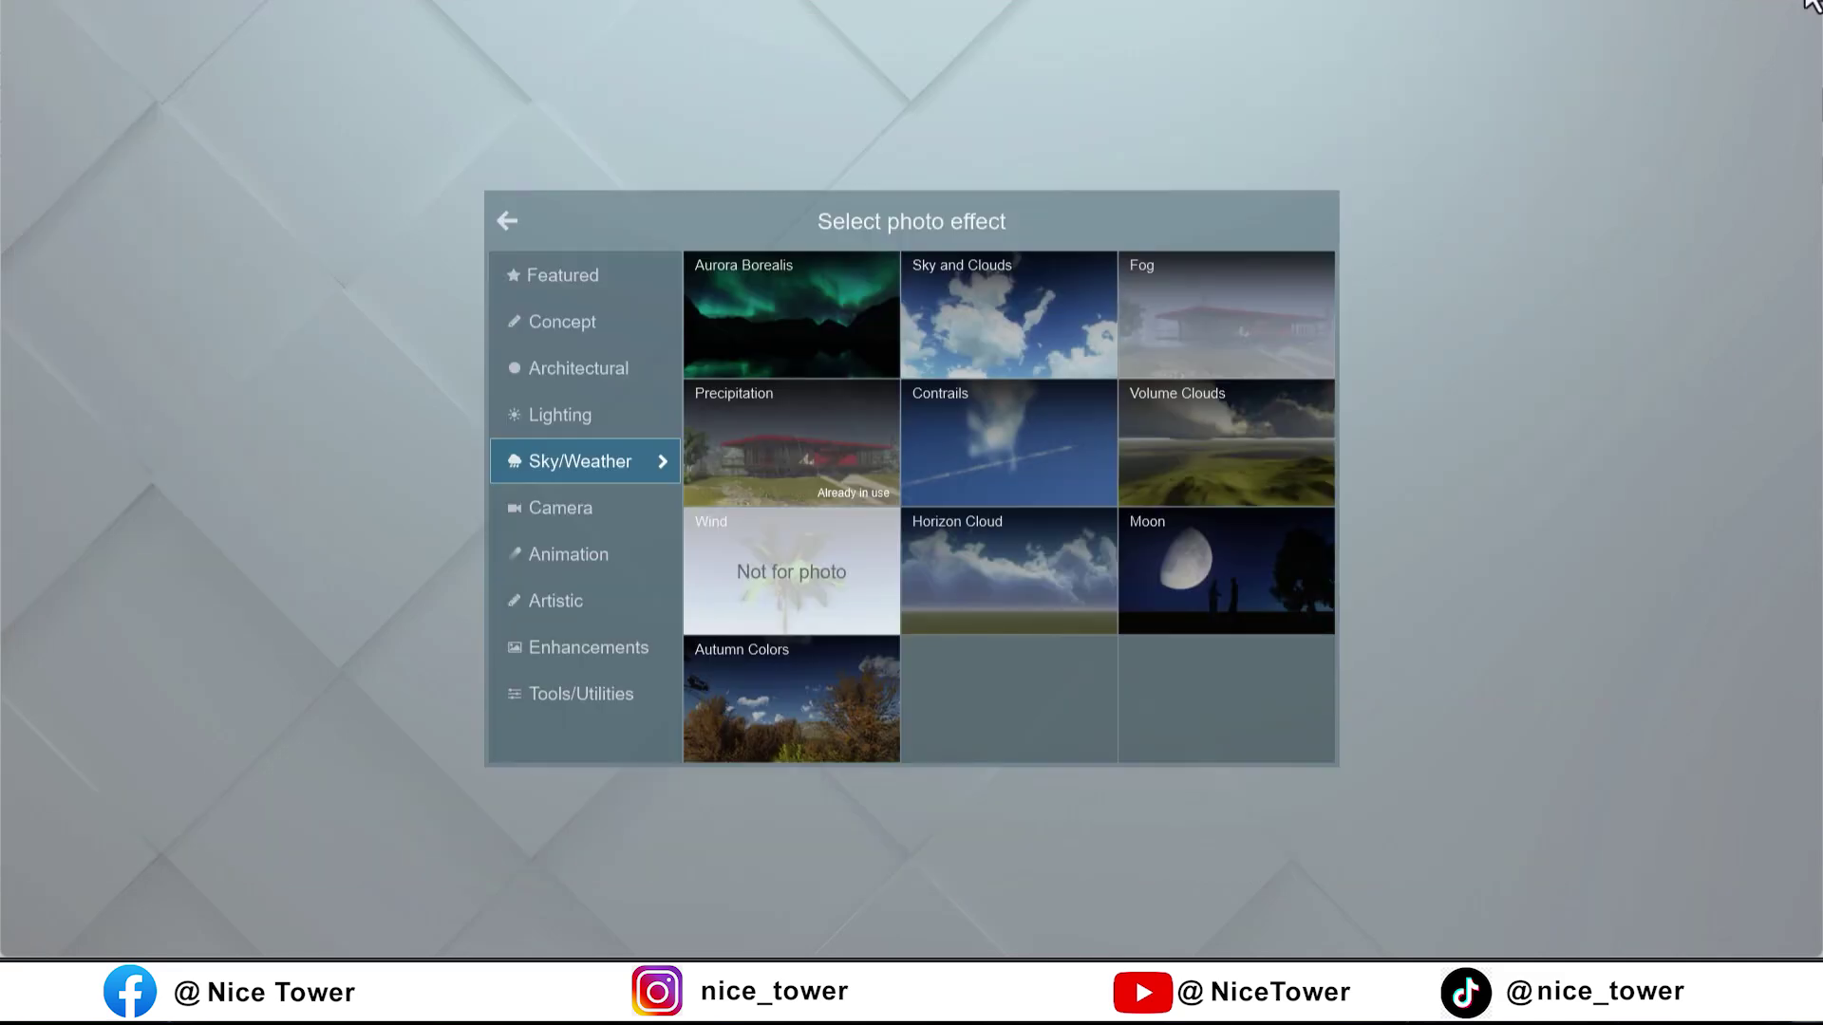
# Step: Add a Global Illumination effect to photo 6 and box-select the building's spotlights
pyautogui.click(579, 423)
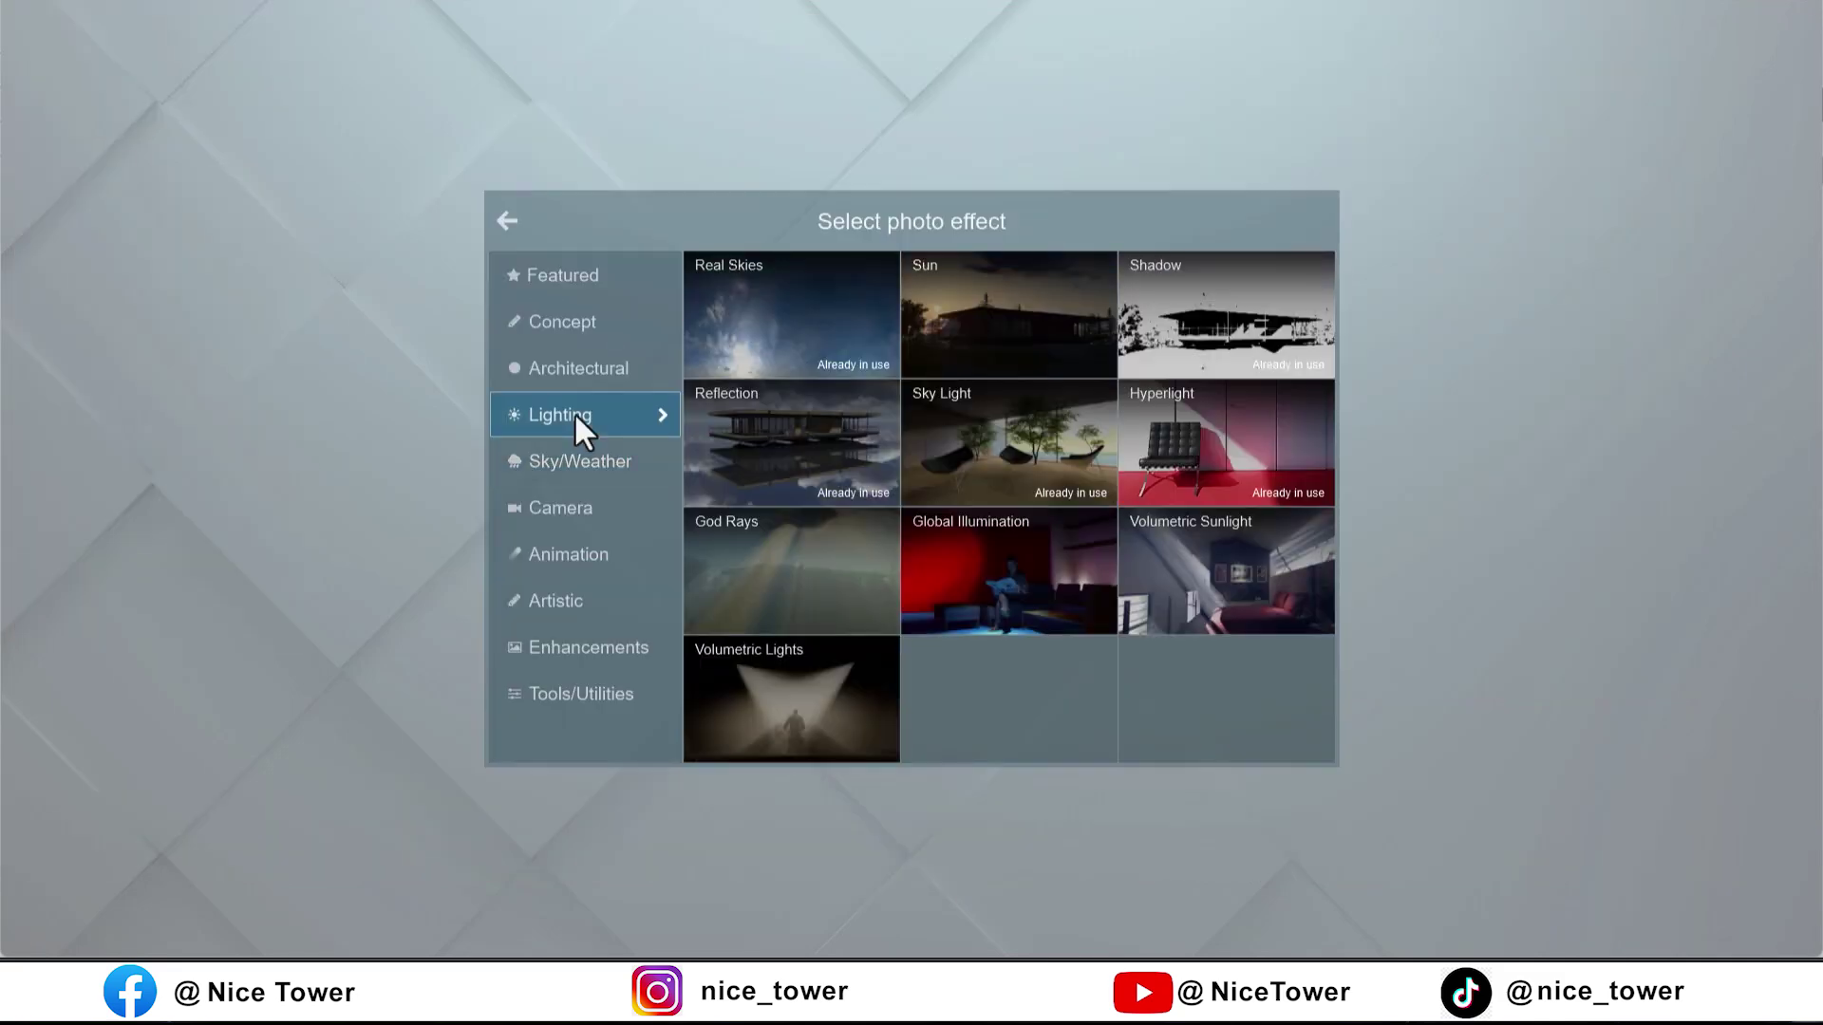
pyautogui.click(955, 577)
pyautogui.click(112, 241)
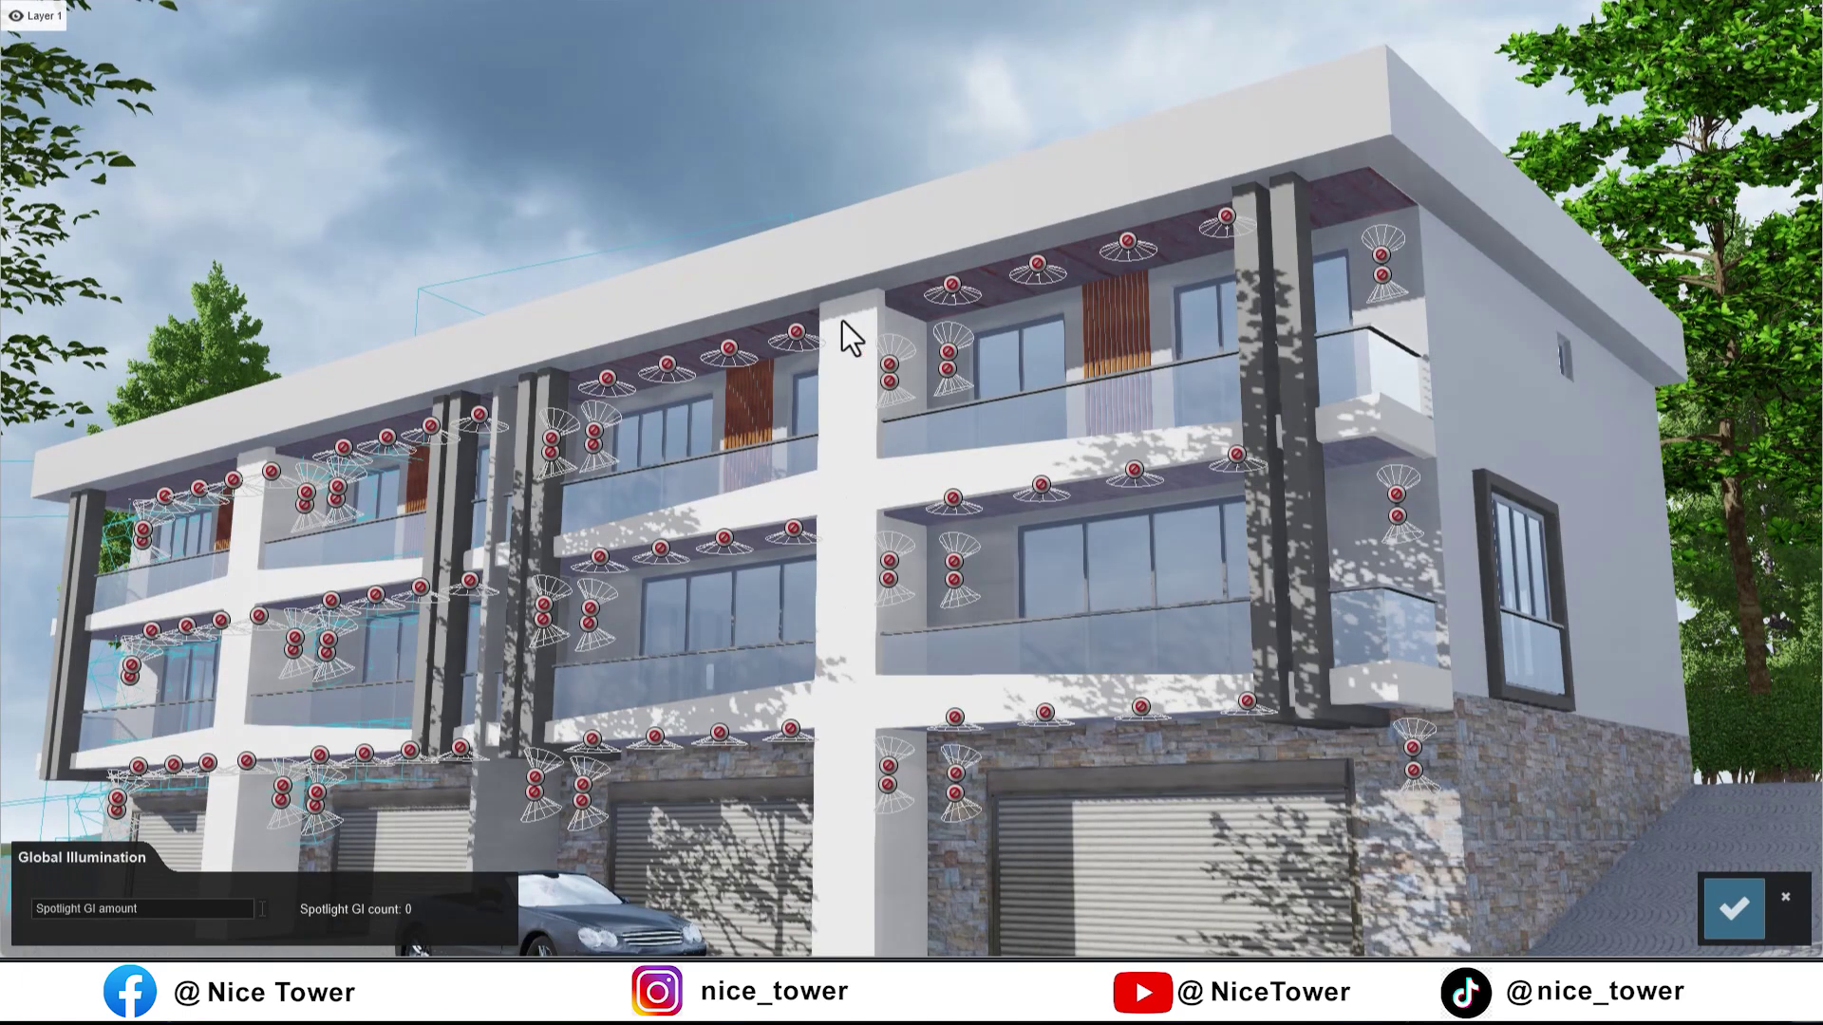
pyautogui.moveTo(162, 447); pyautogui.dragTo(1377, 779)
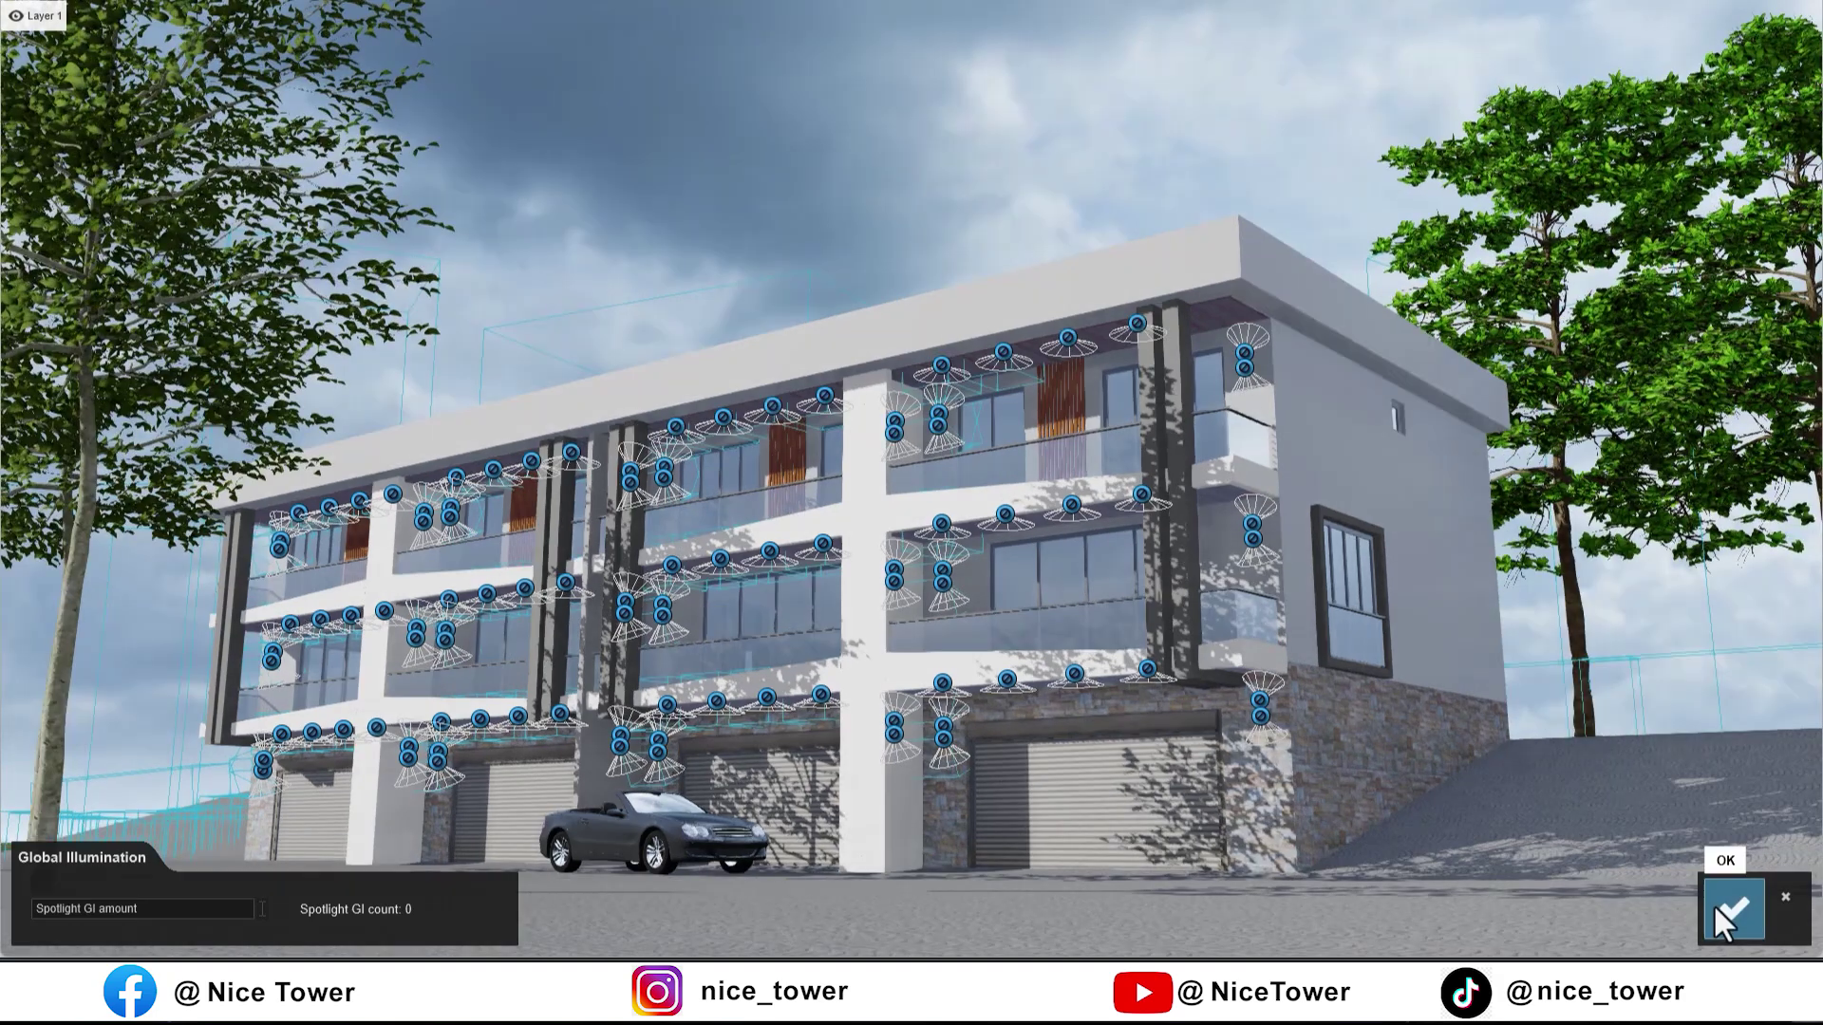
pyautogui.click(1723, 907)
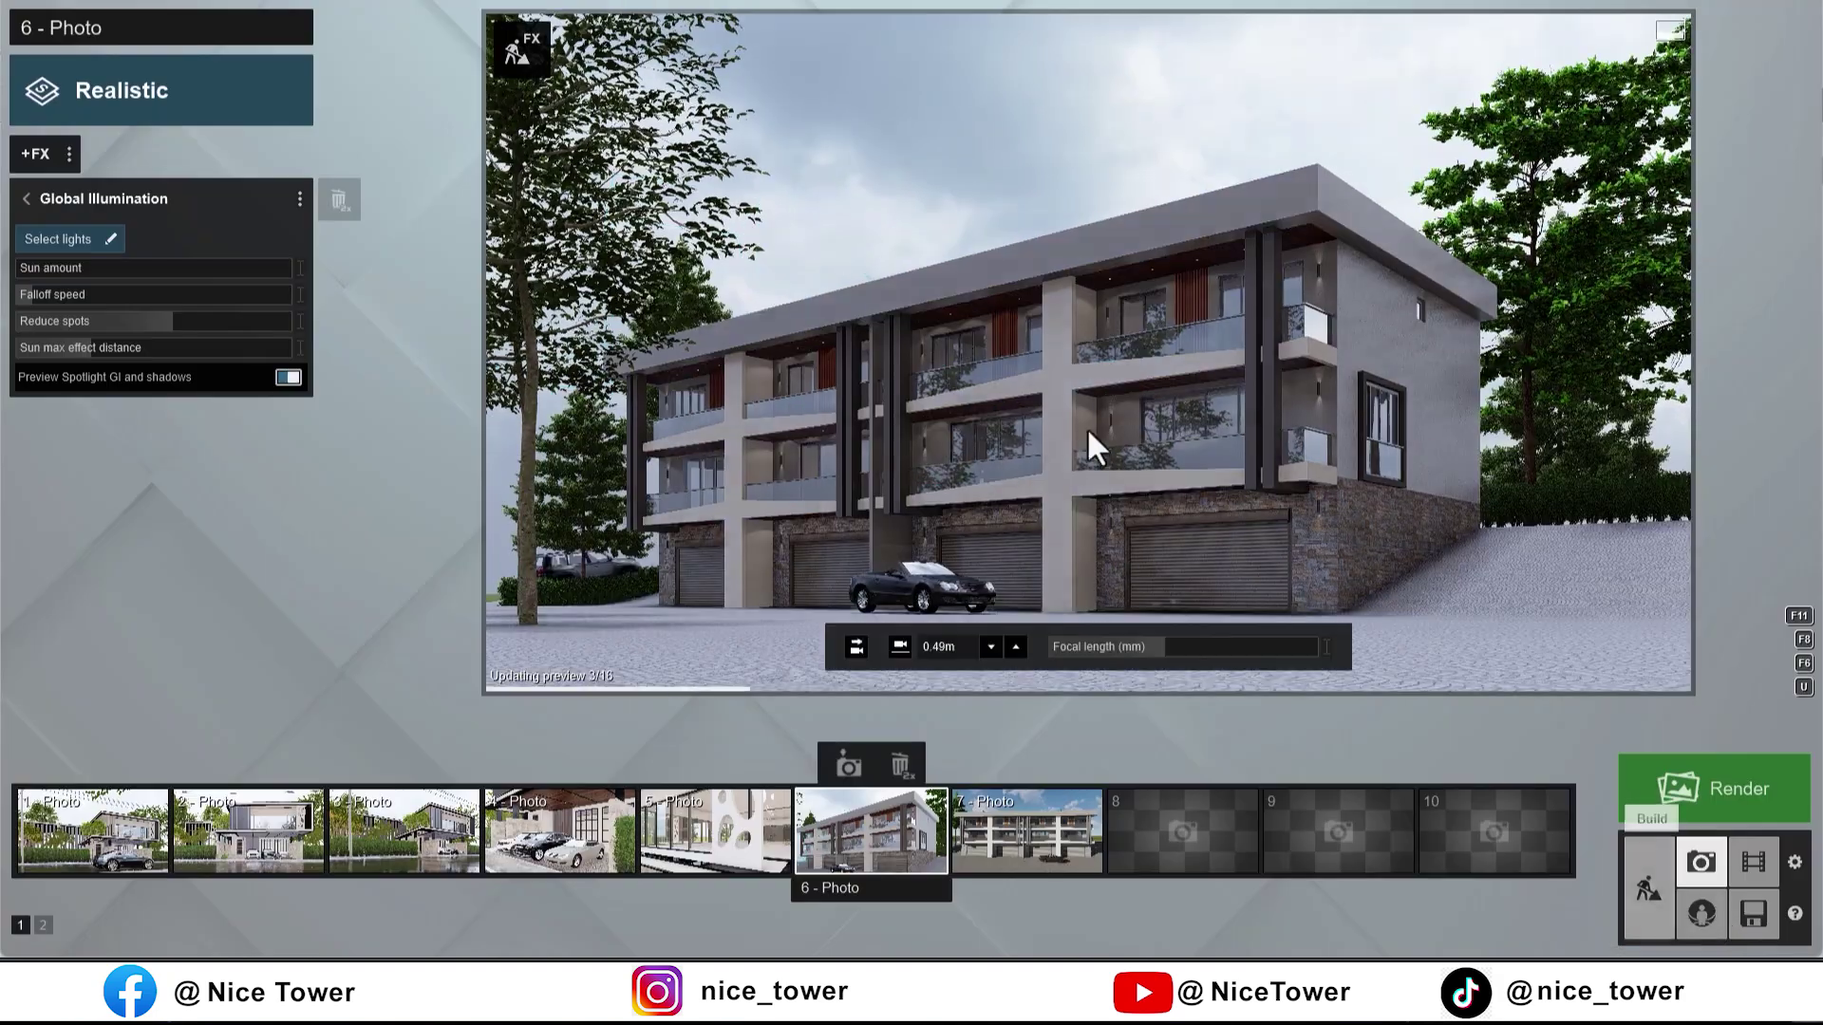
# Step: Reselect all 96 spotlights, raise the Spotlight GI amount and confirm
pyautogui.click(105, 239)
pyautogui.moveTo(134, 245); pyautogui.dragTo(1341, 811)
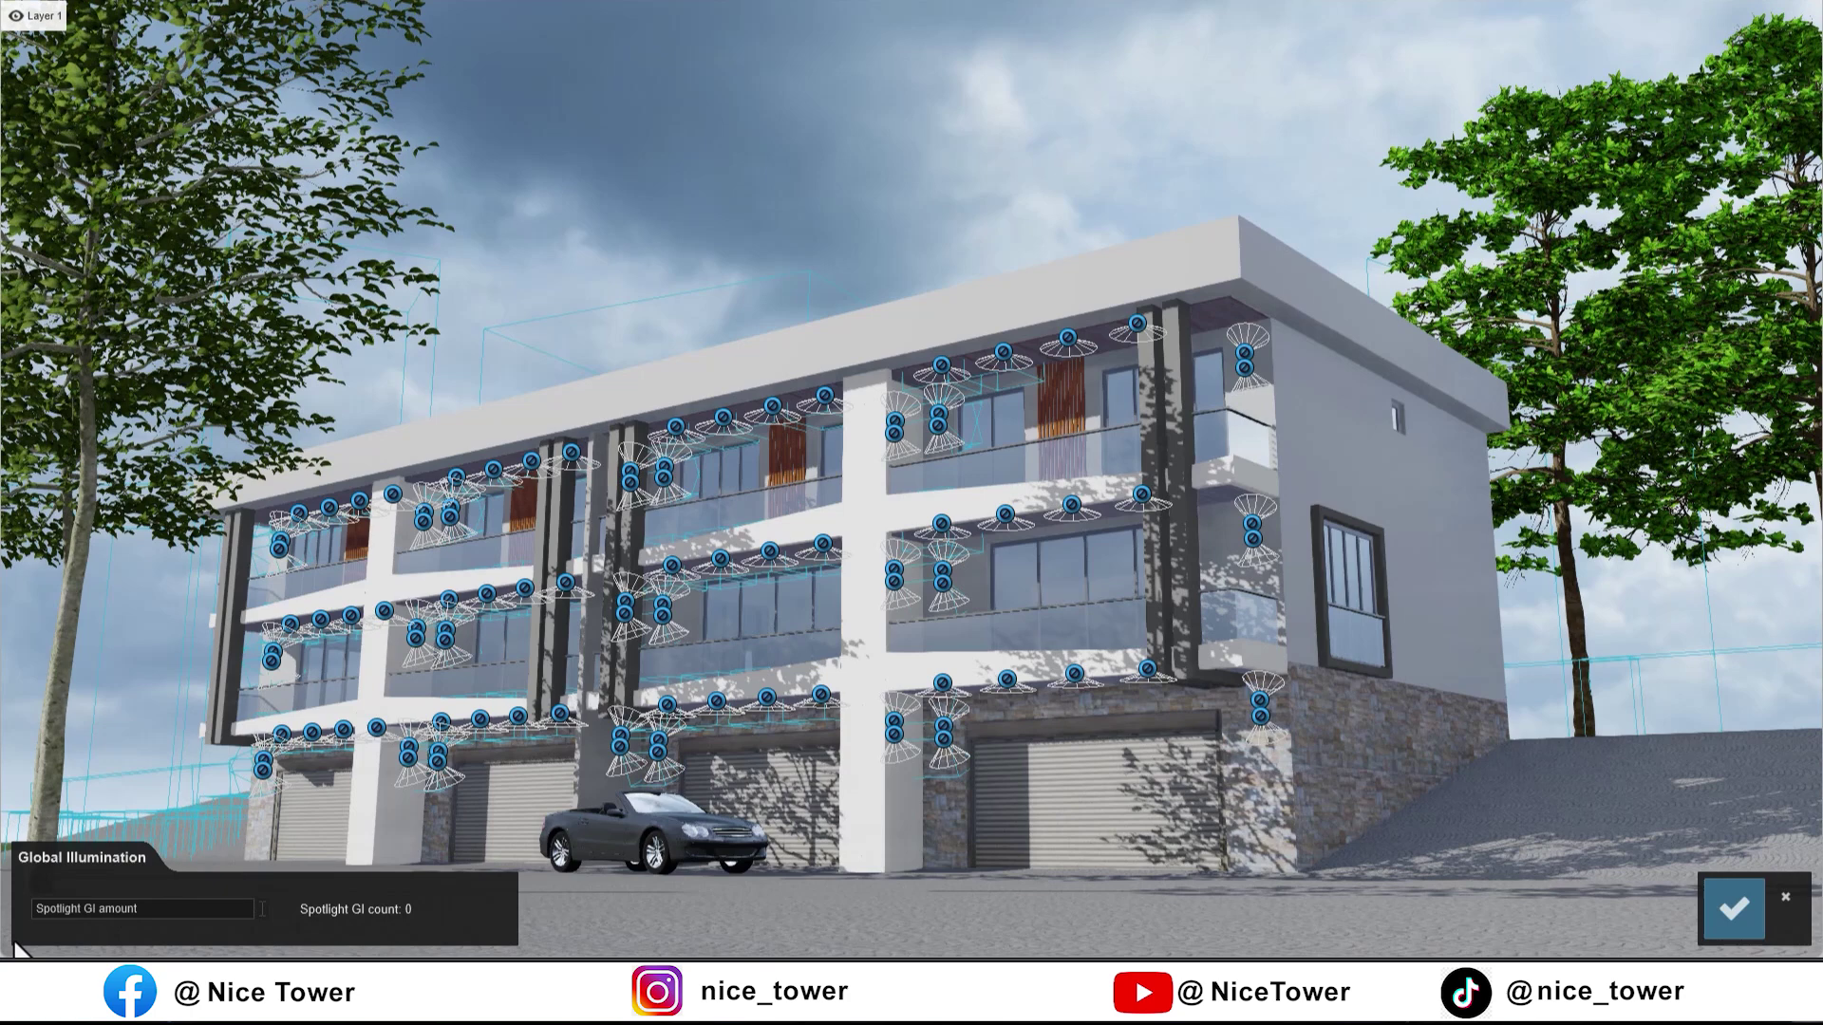
pyautogui.click(41, 904)
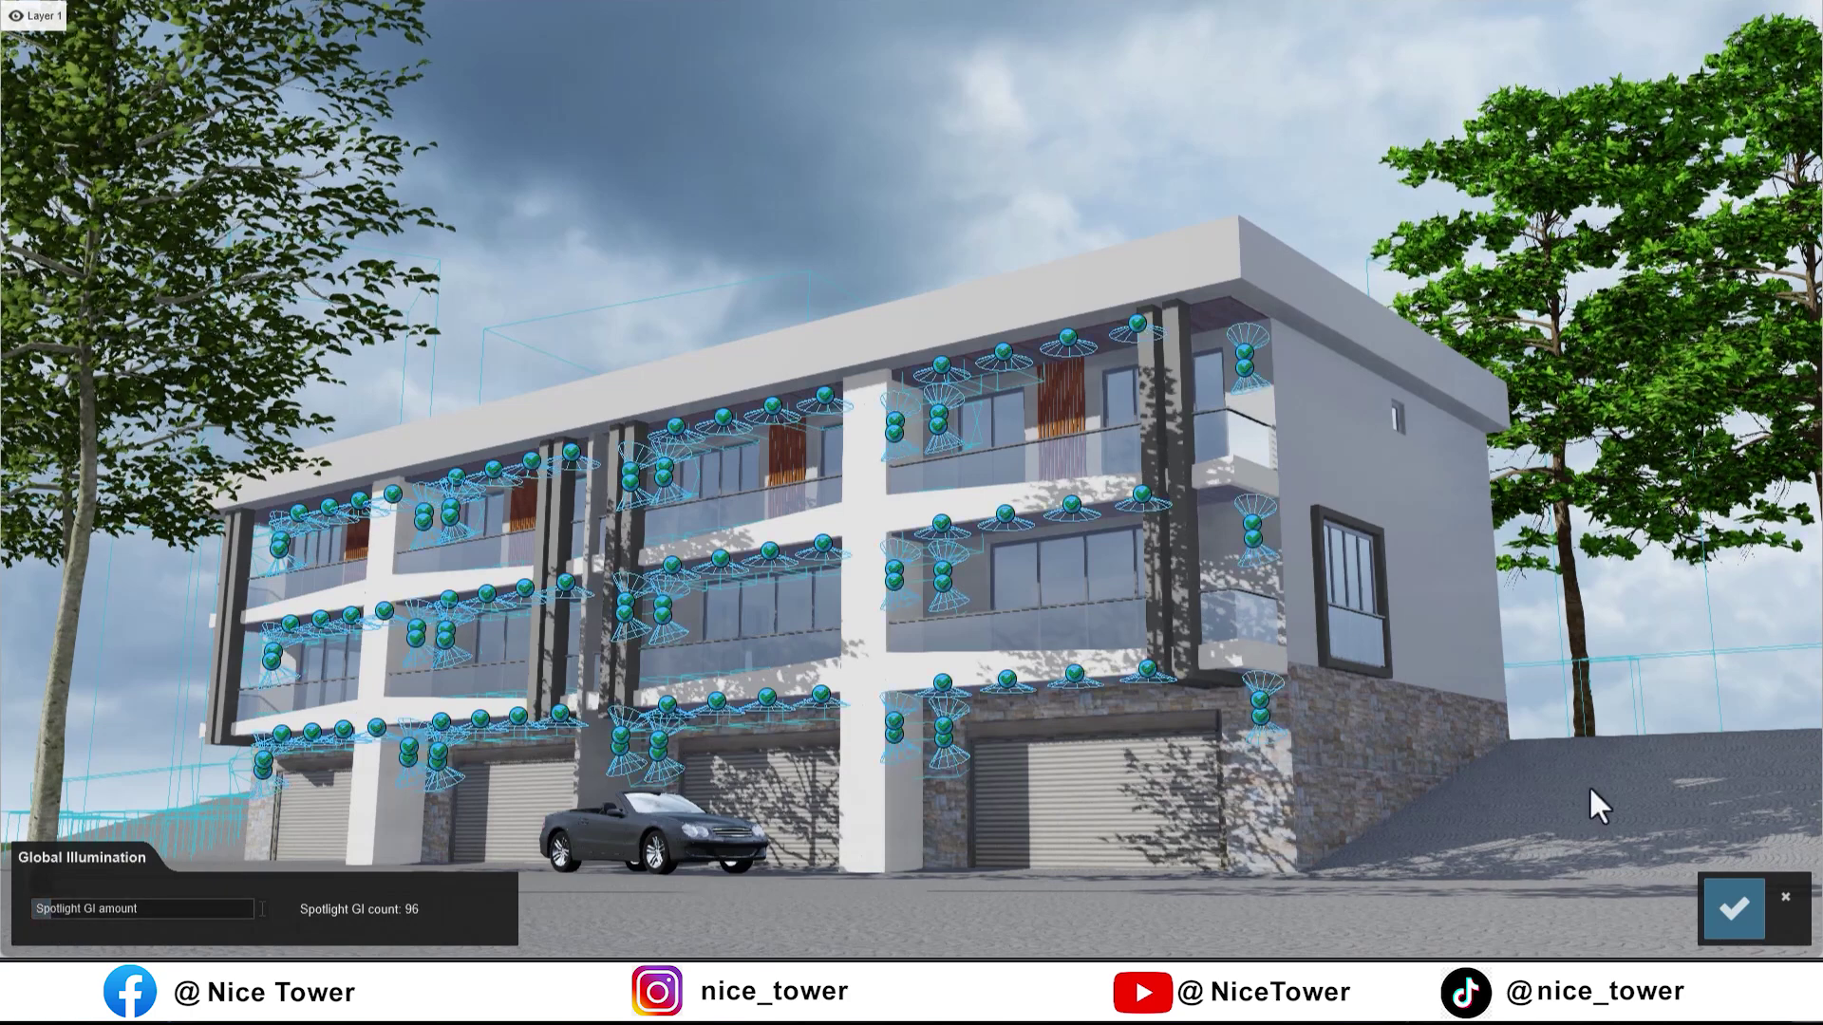
pyautogui.click(1724, 898)
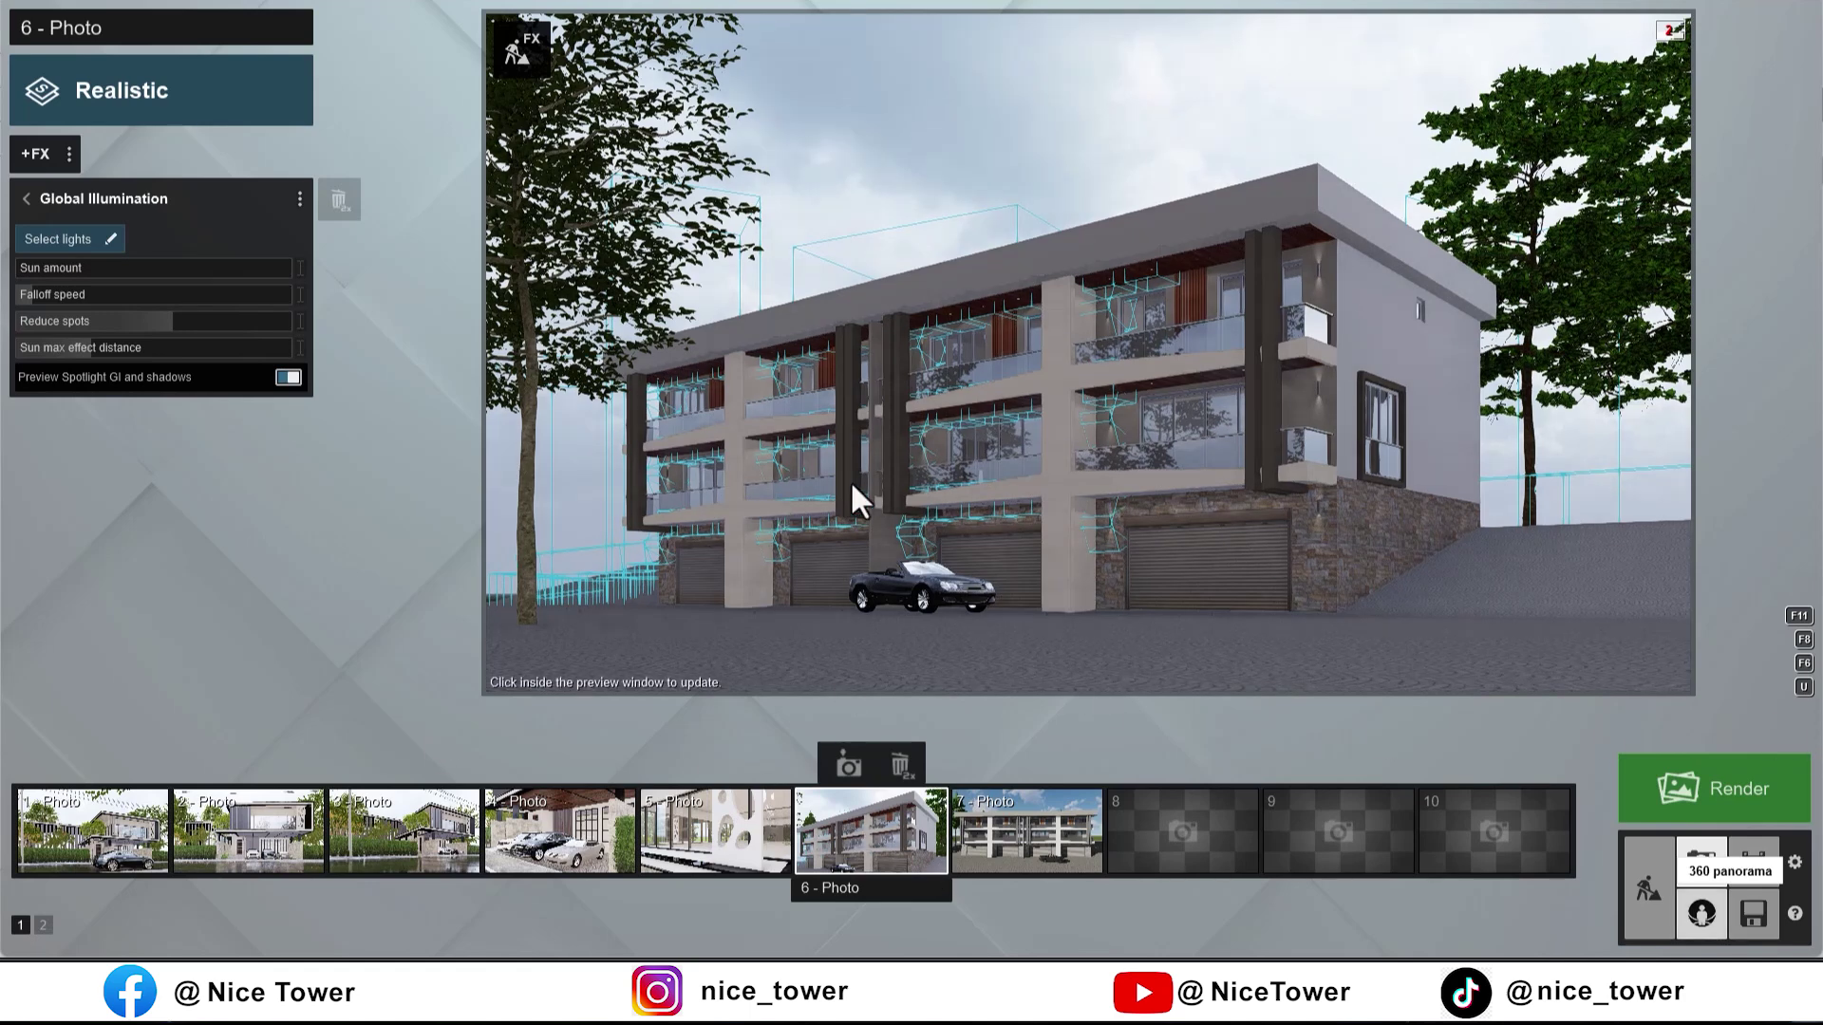
pyautogui.click(910, 541)
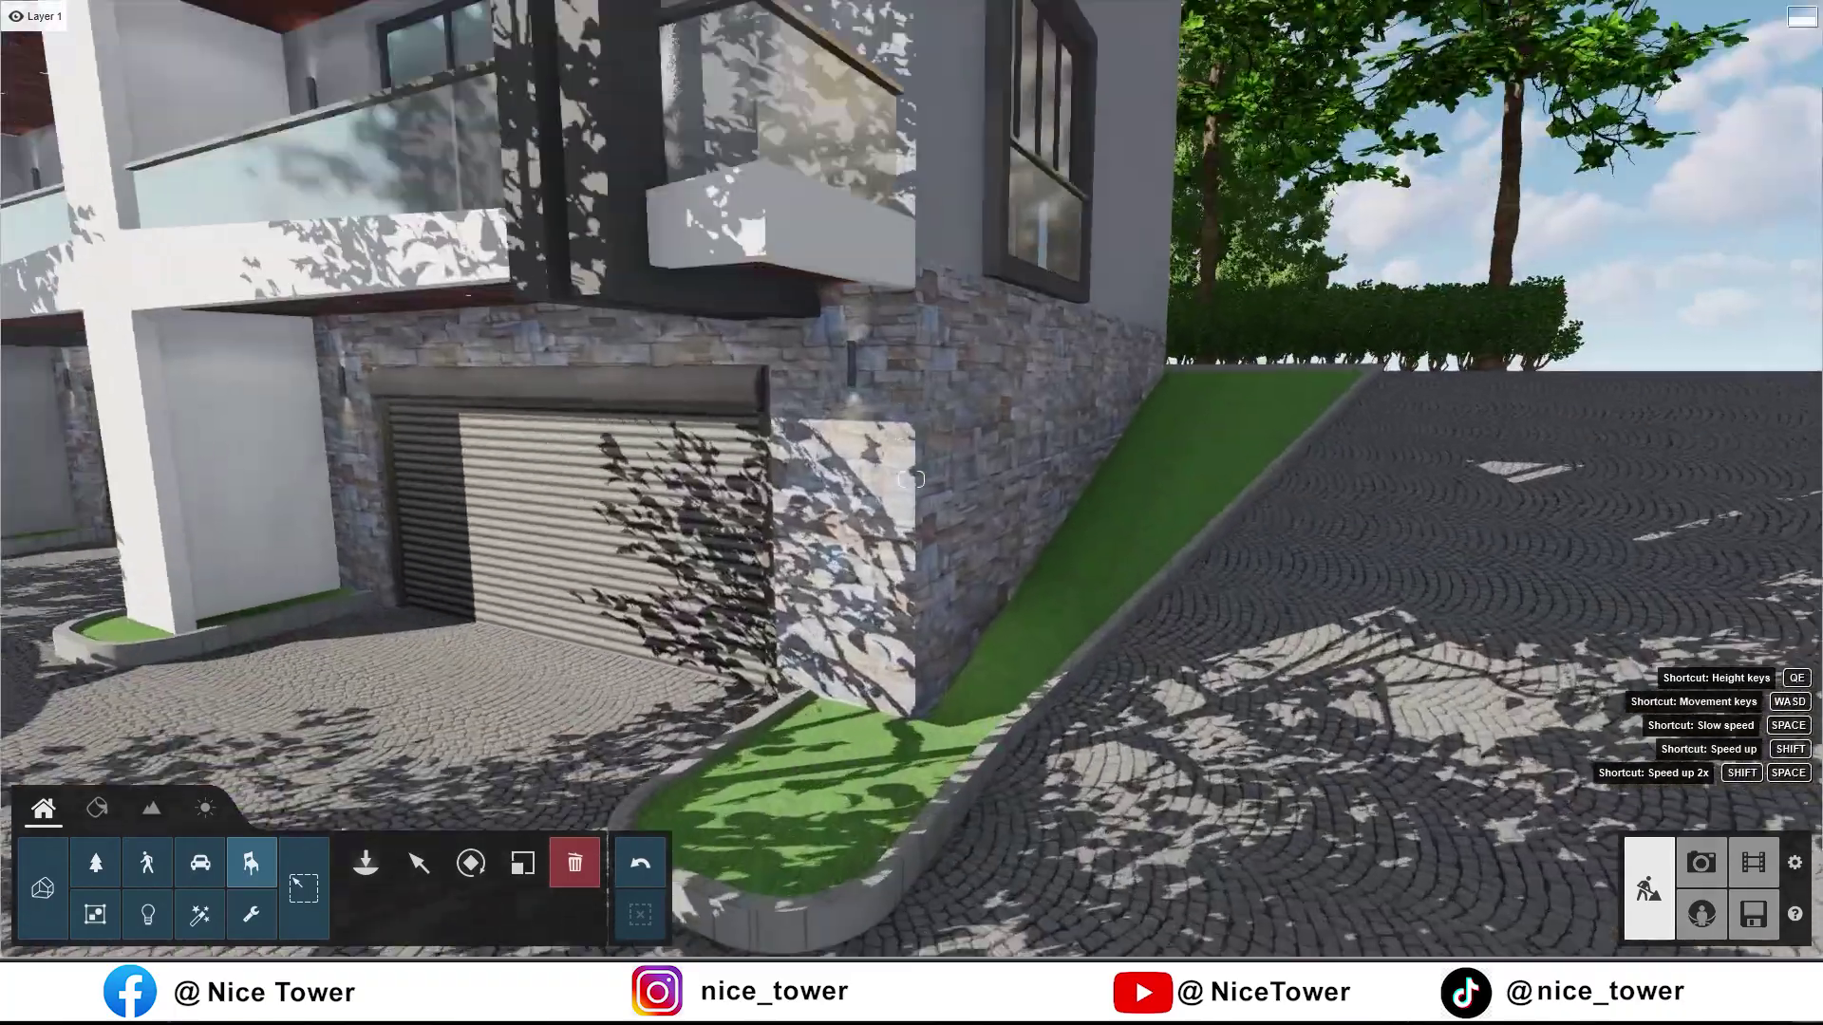
# Step: Give the sloping garage planter strip the dense dark grass from Vegetation > Various
pyautogui.click(97, 808)
pyautogui.click(794, 733)
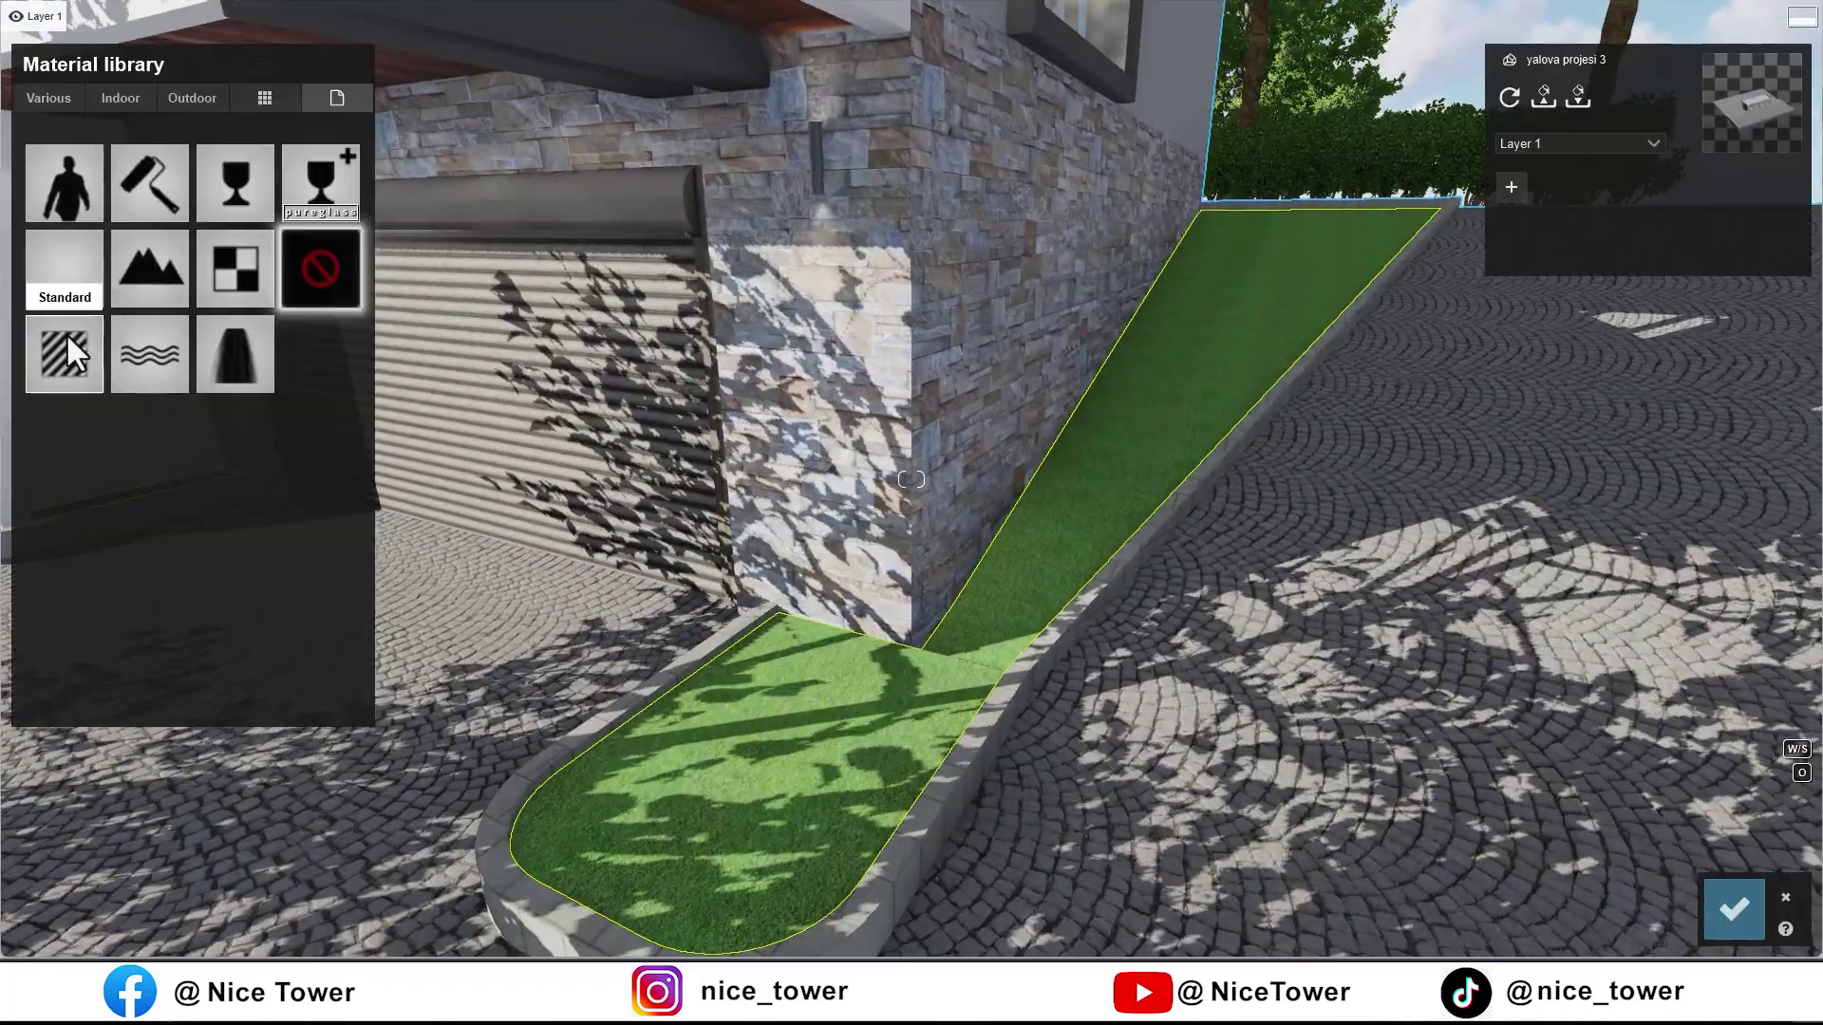
pyautogui.click(65, 344)
pyautogui.click(156, 89)
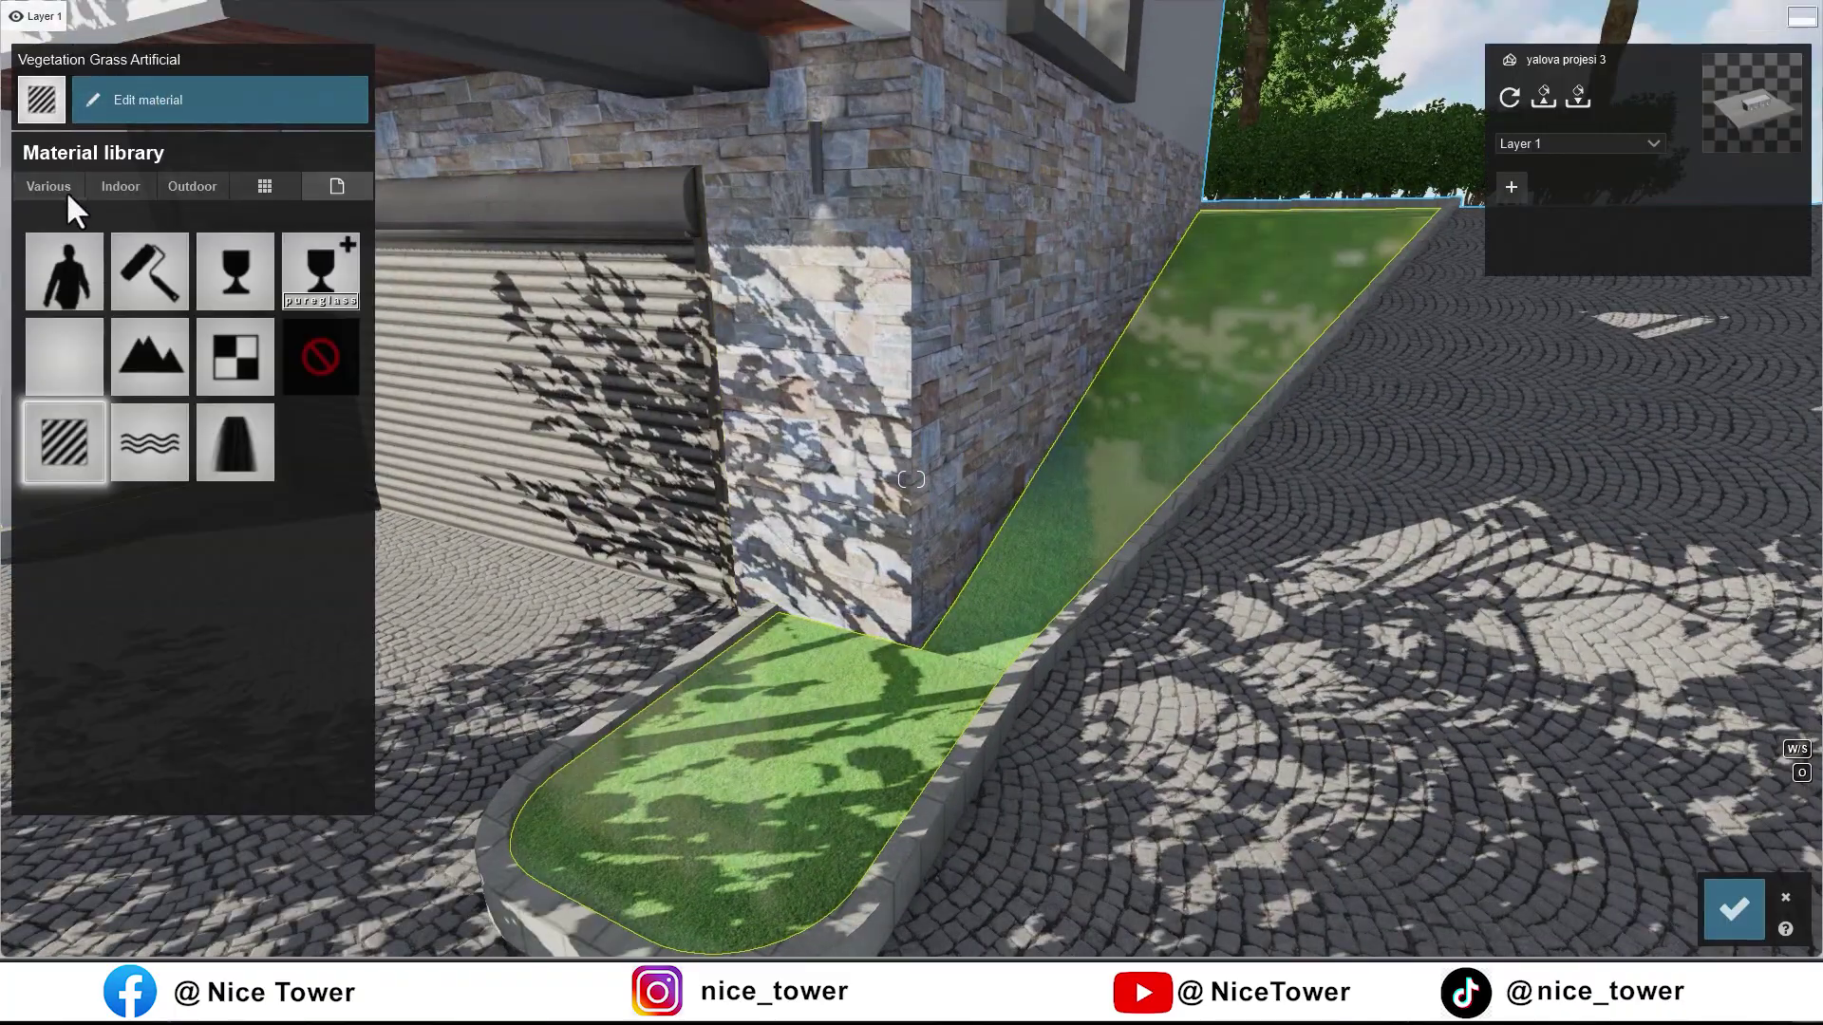
pyautogui.click(66, 190)
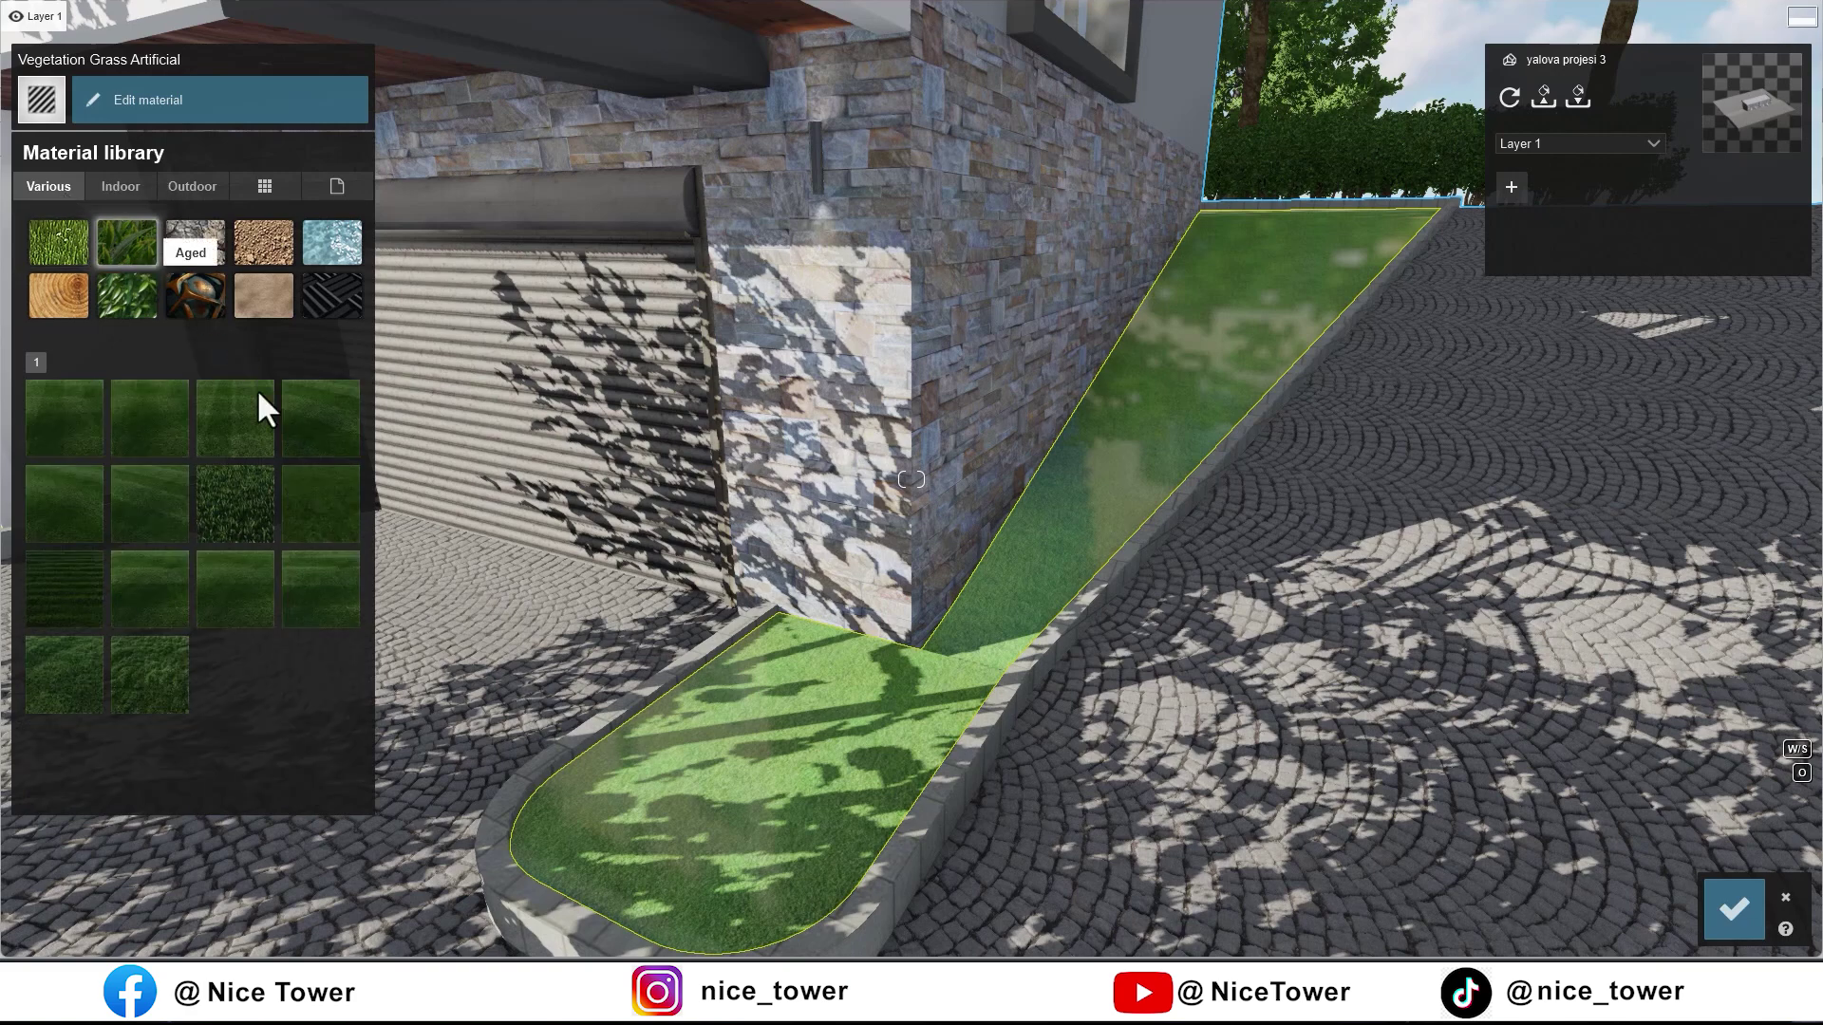
pyautogui.click(237, 499)
pyautogui.click(150, 674)
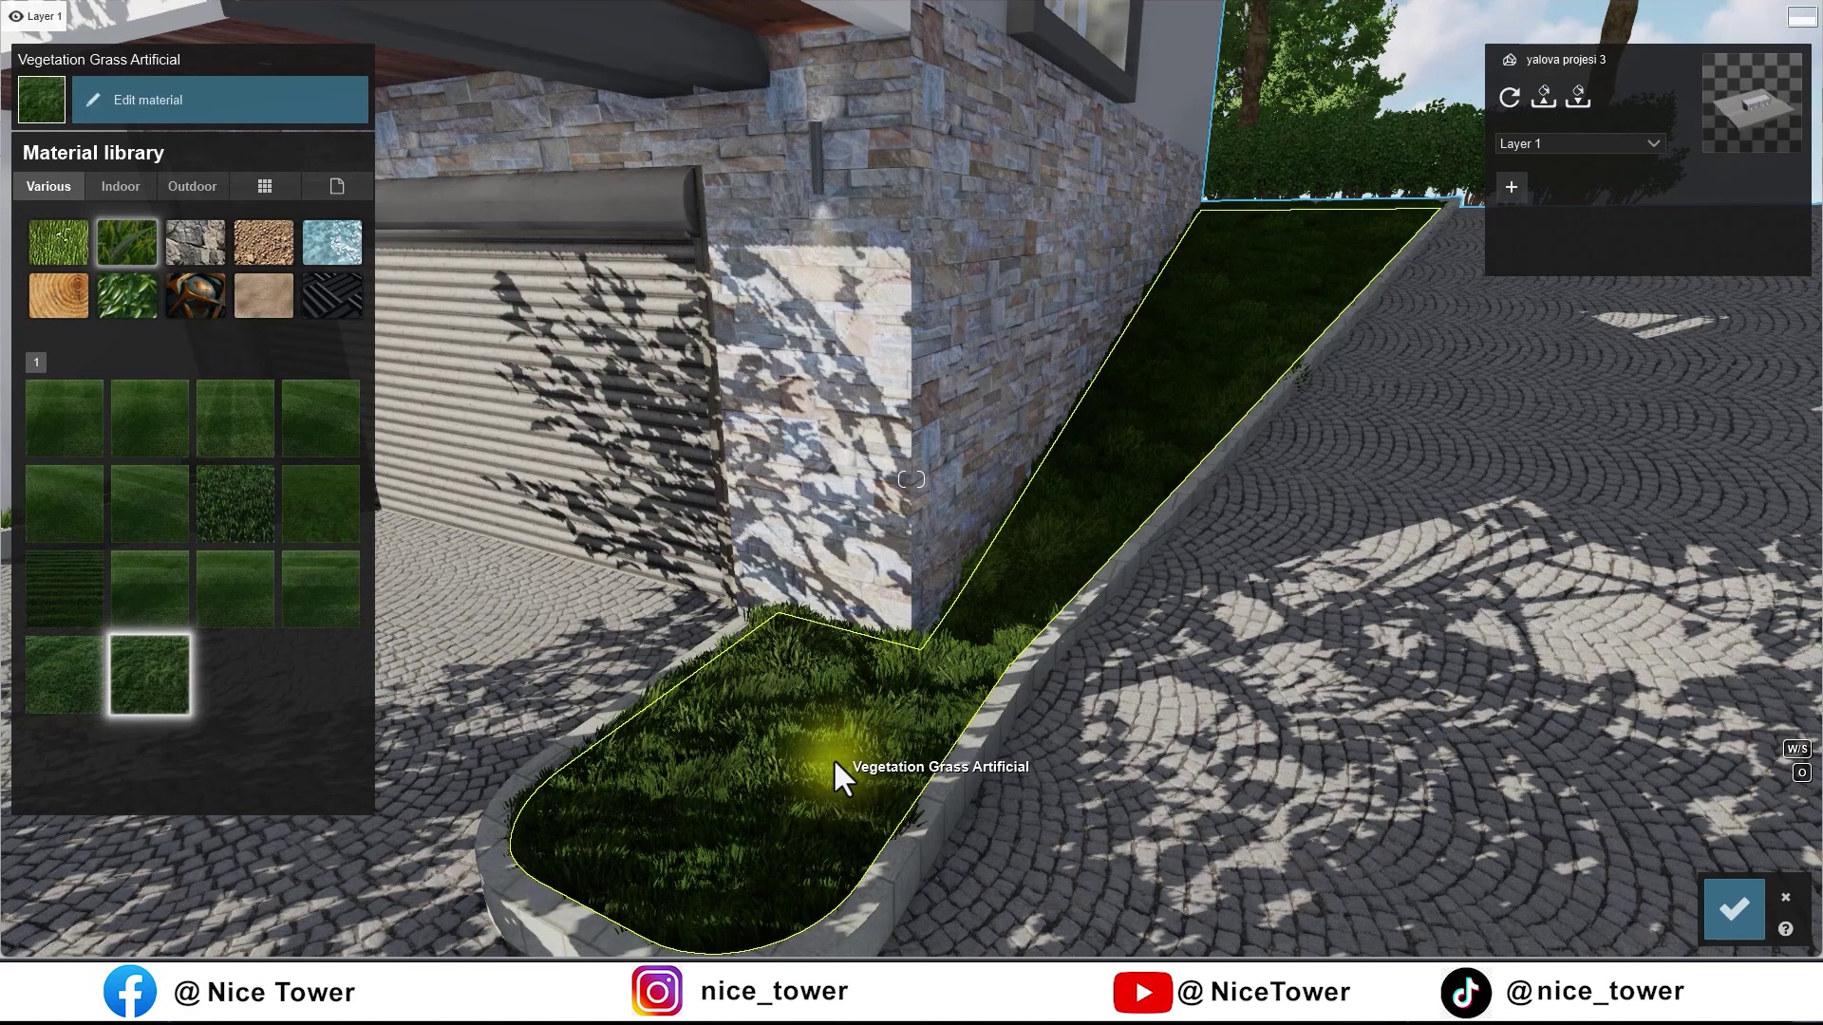
pyautogui.click(1732, 908)
# Step: Fly around to inspect the new grass on the planter strip, then exit material editing
pyautogui.press('s')
pyautogui.press('s')
pyautogui.press('d')
pyautogui.press('d')
pyautogui.press('w')
pyautogui.press('s')
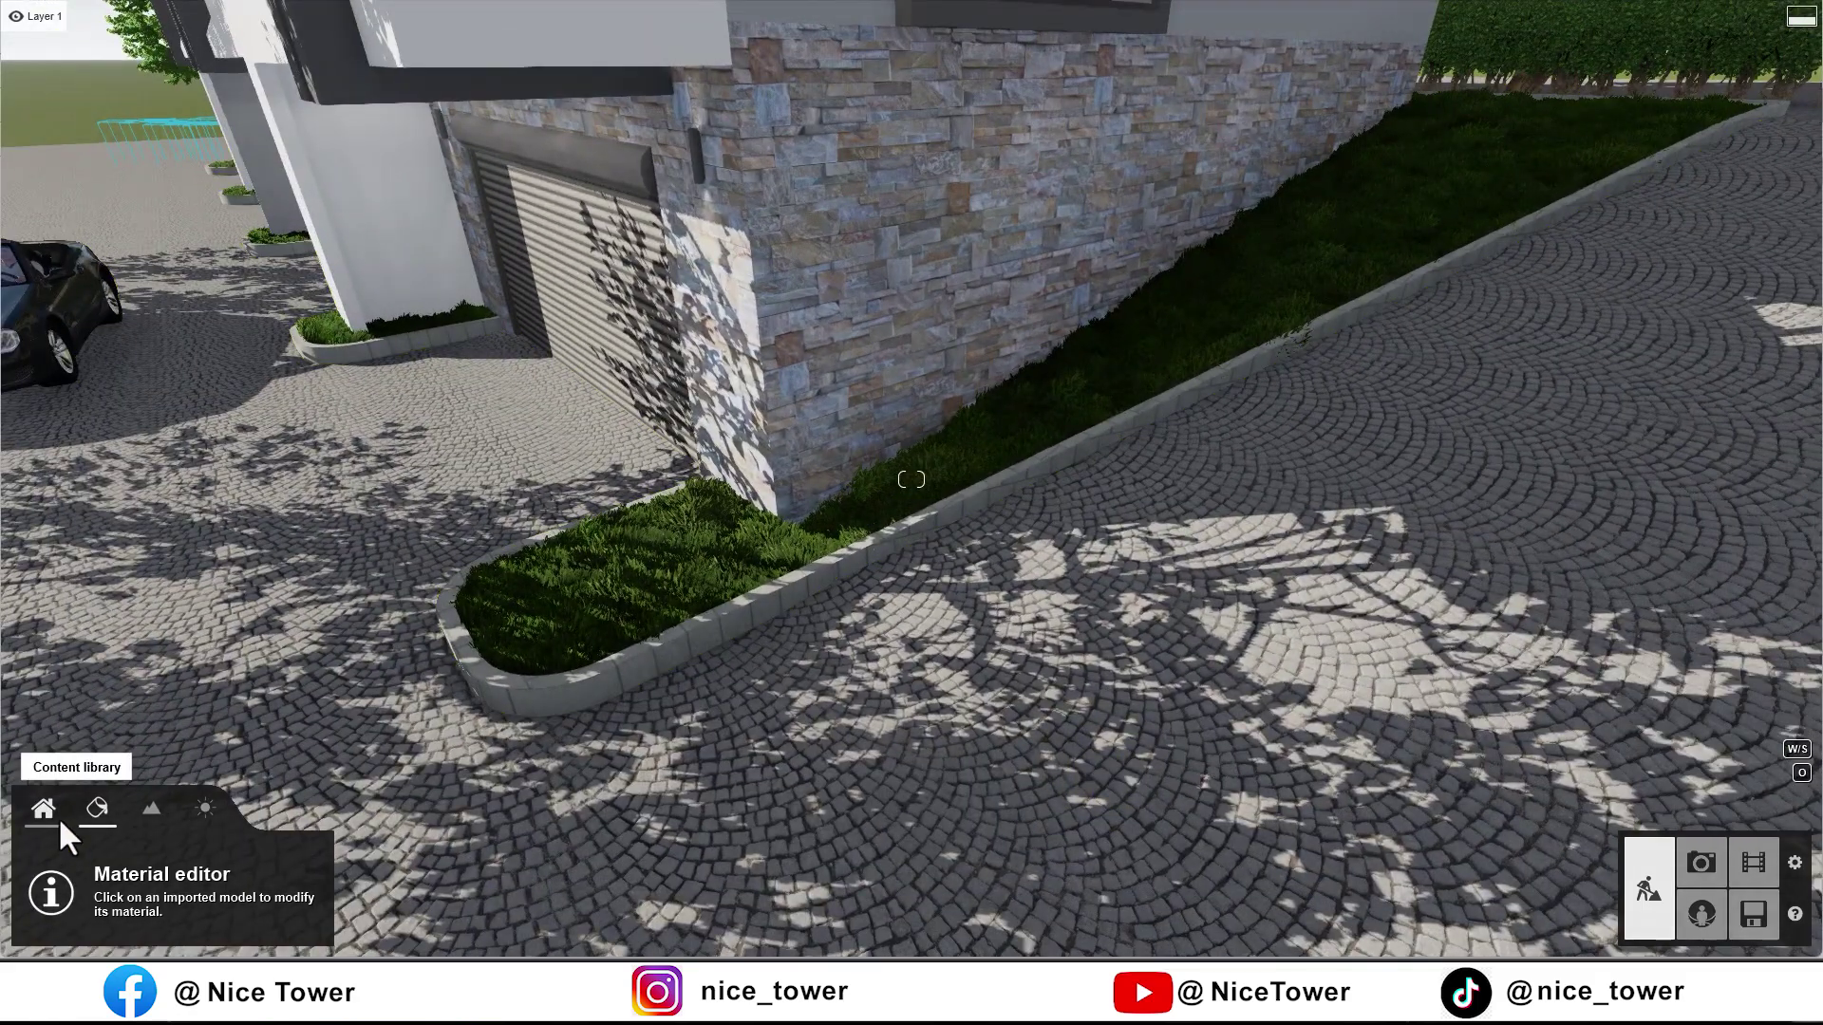
pyautogui.click(43, 808)
# Step: Place a ChineseJuniper B8 from shrubs page 2 at the planter's rounded end
pyautogui.click(95, 863)
pyautogui.click(81, 93)
pyautogui.click(46, 169)
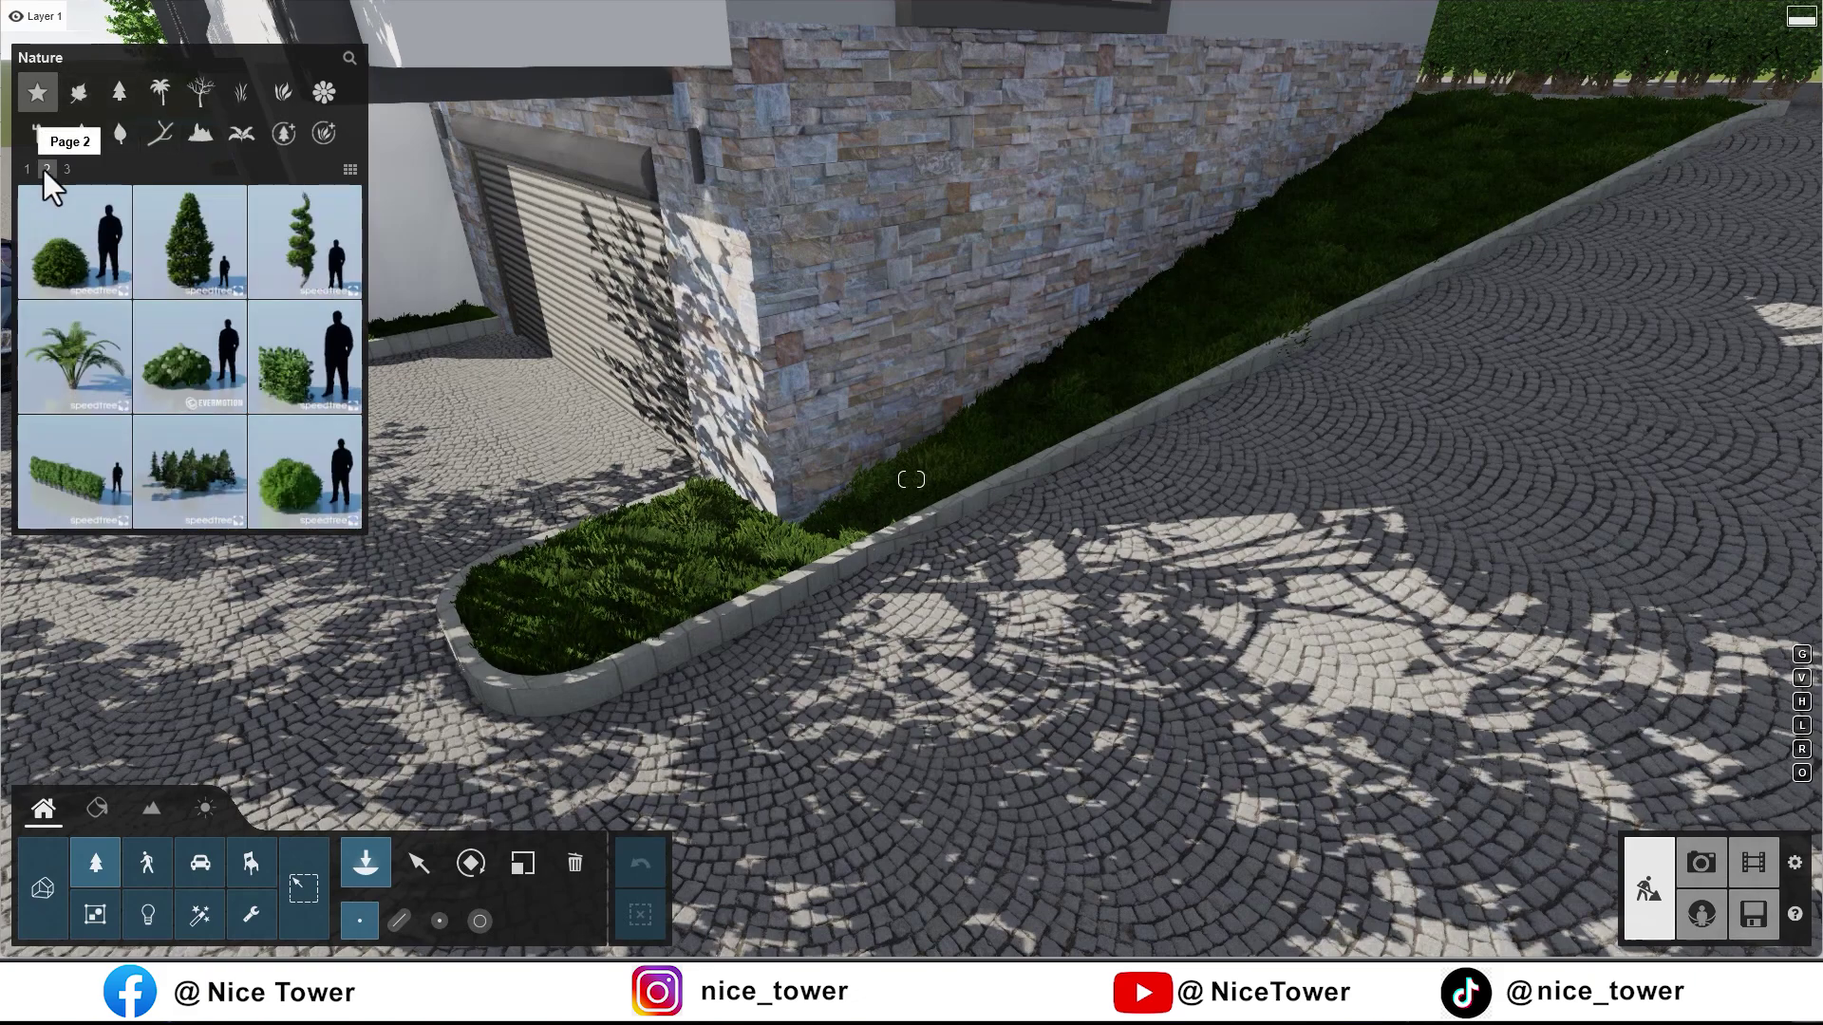
pyautogui.click(299, 472)
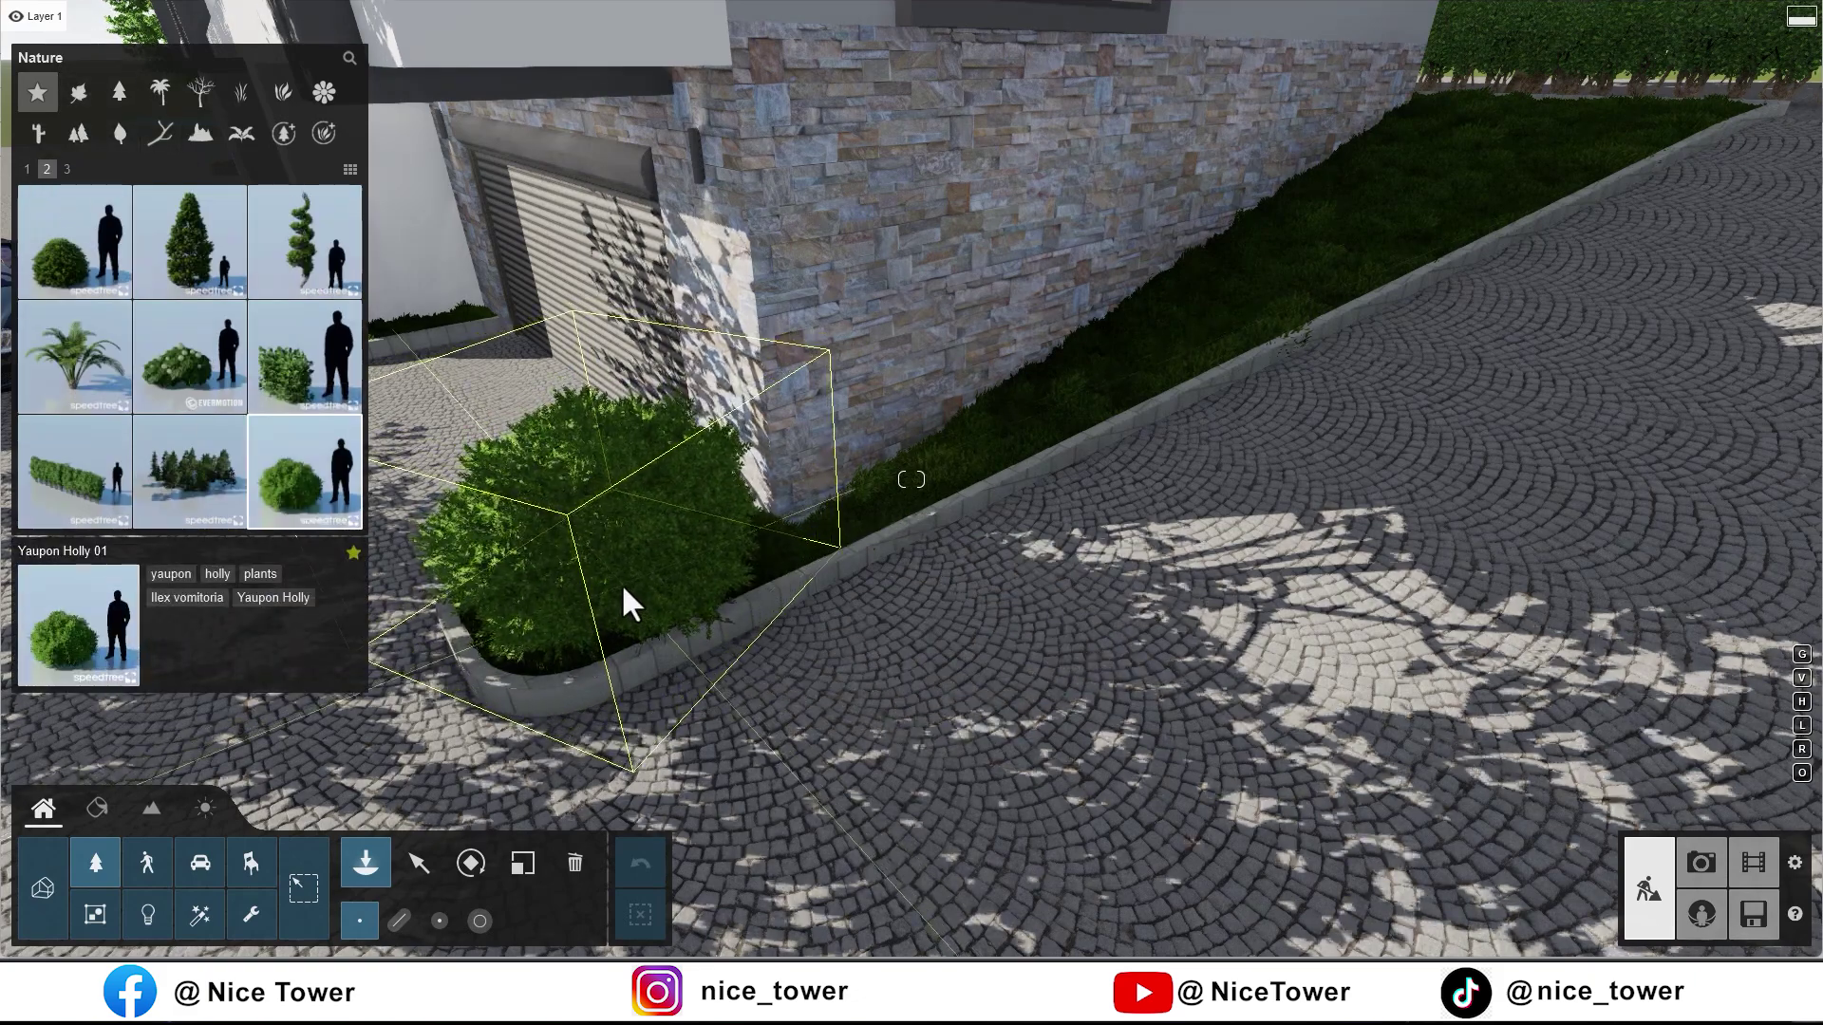
pyautogui.click(82, 247)
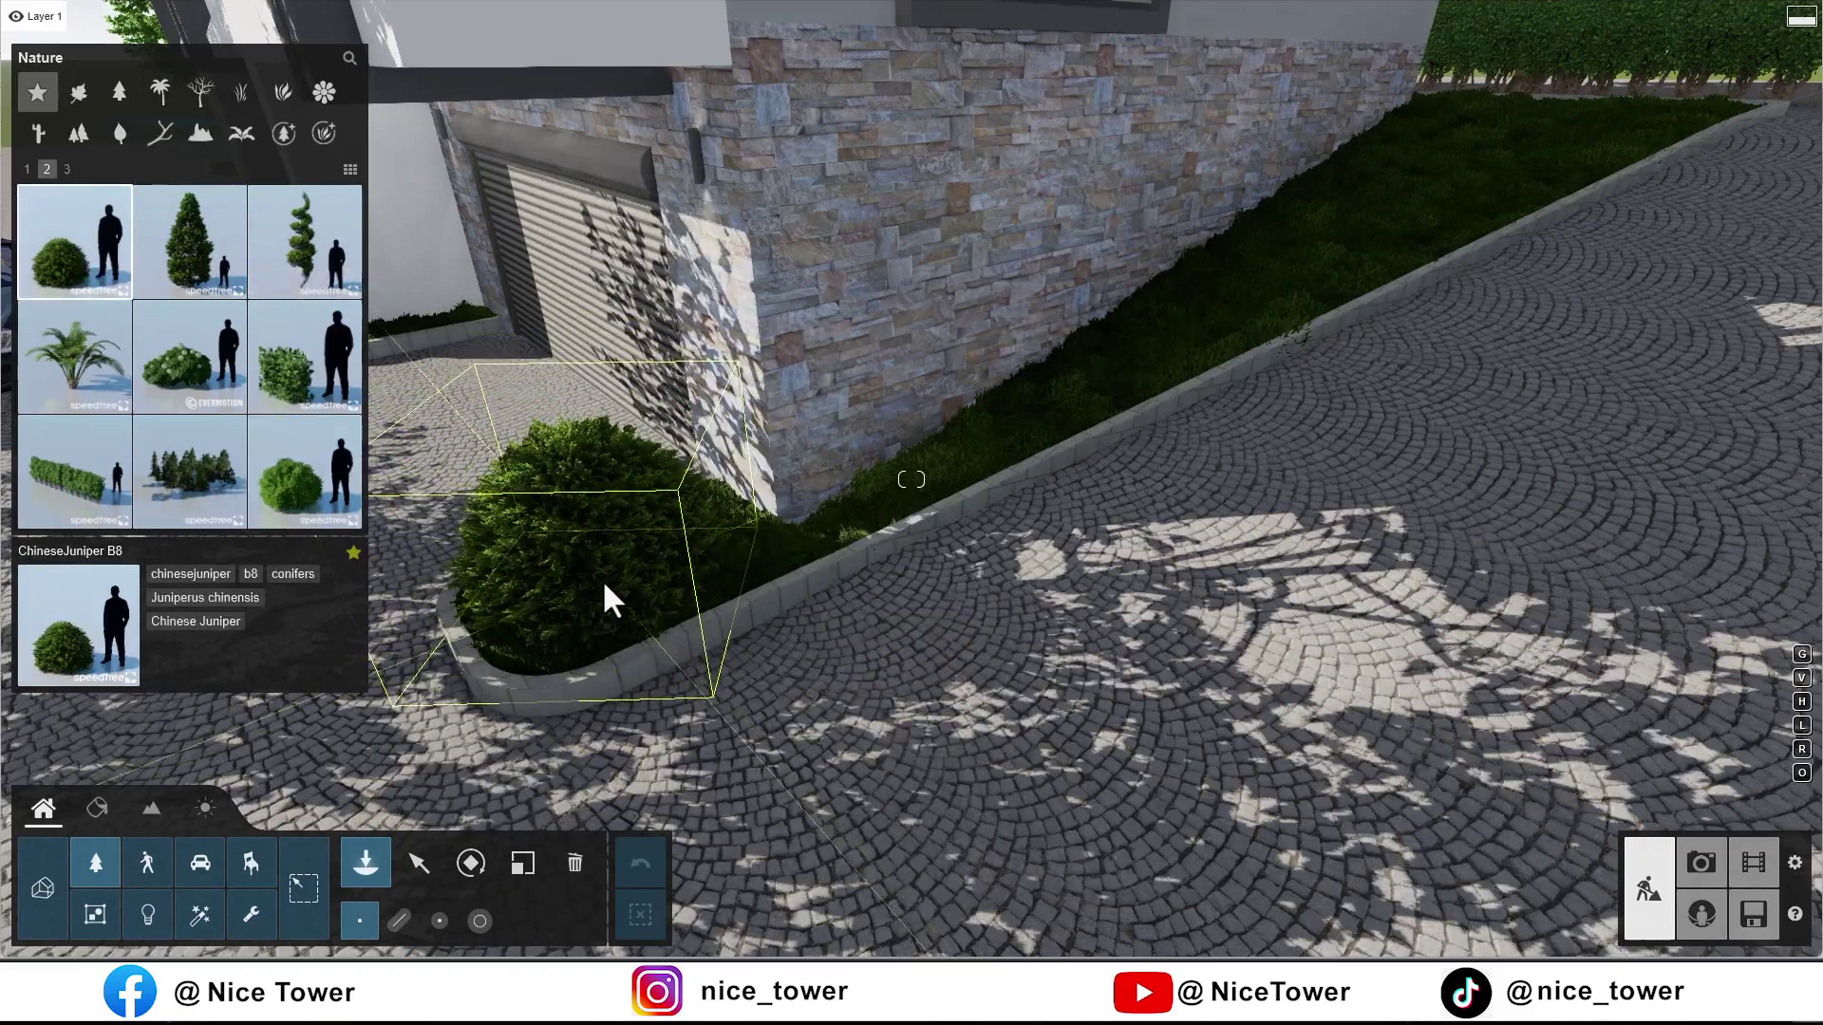
pyautogui.click(579, 594)
pyautogui.moveTo(580, 594); pyautogui.dragTo(1149, 627, button='right')
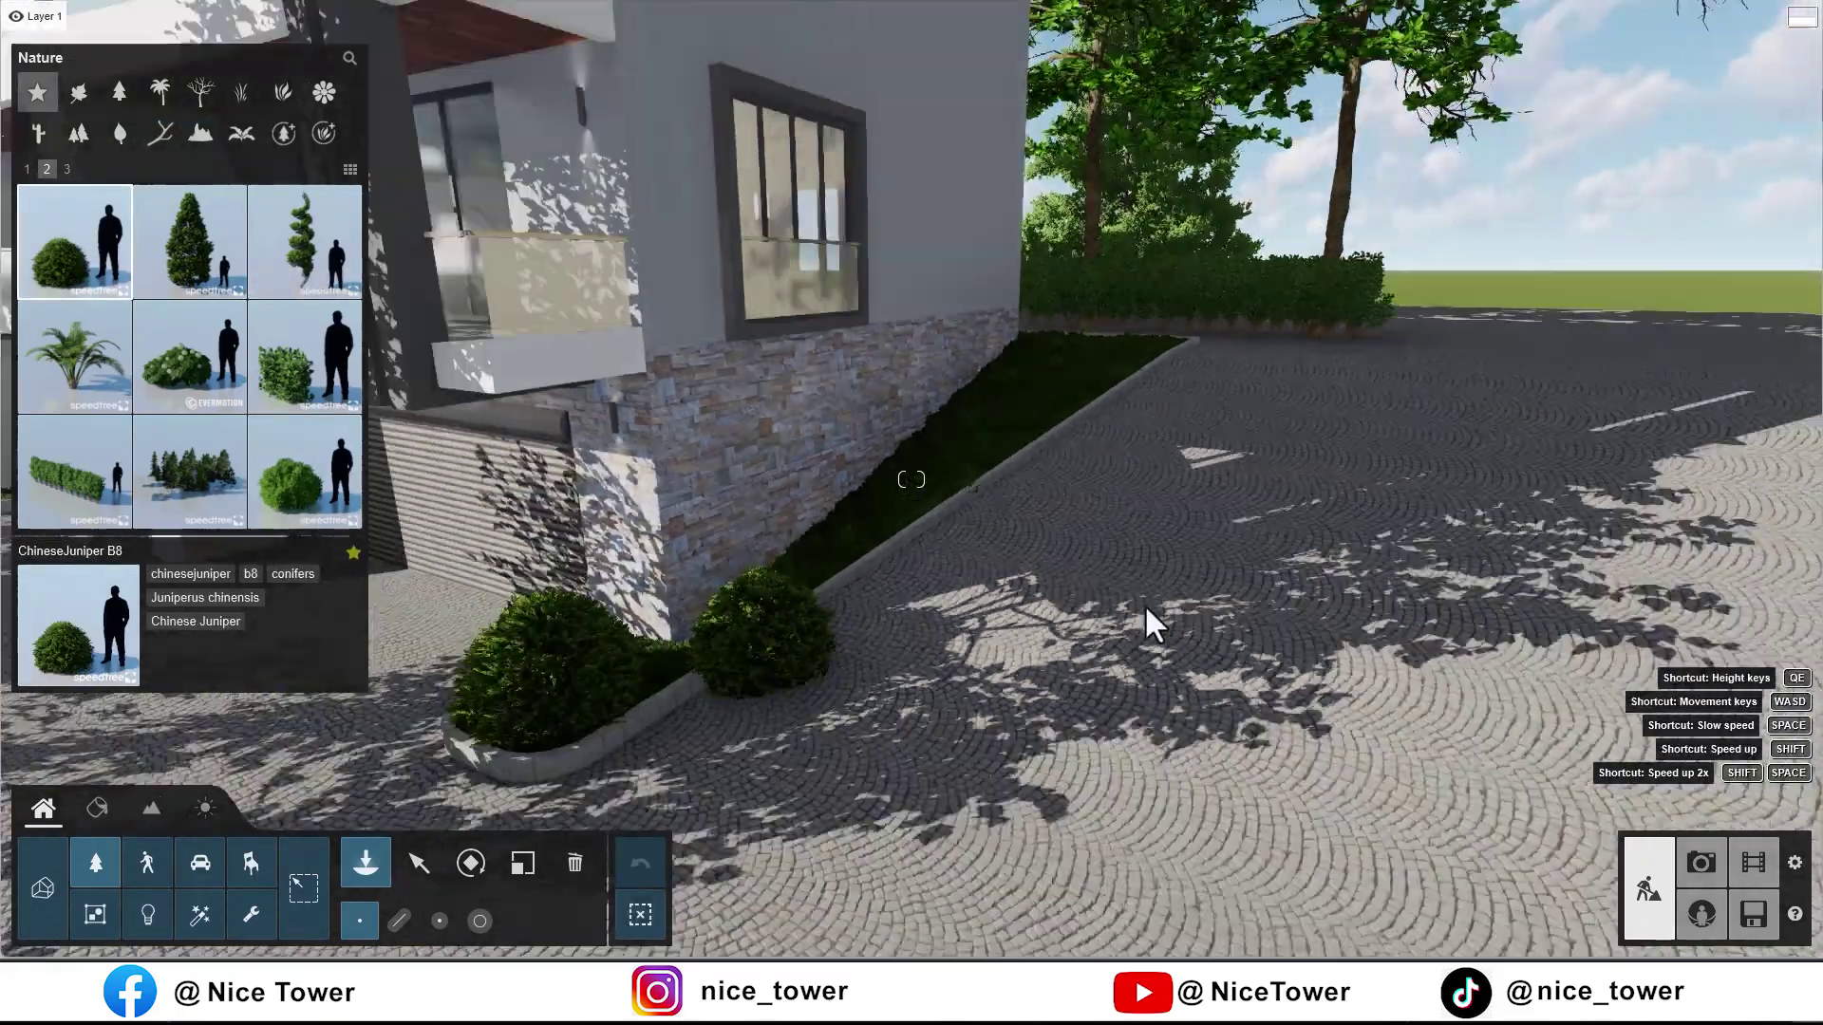
pyautogui.click(118, 95)
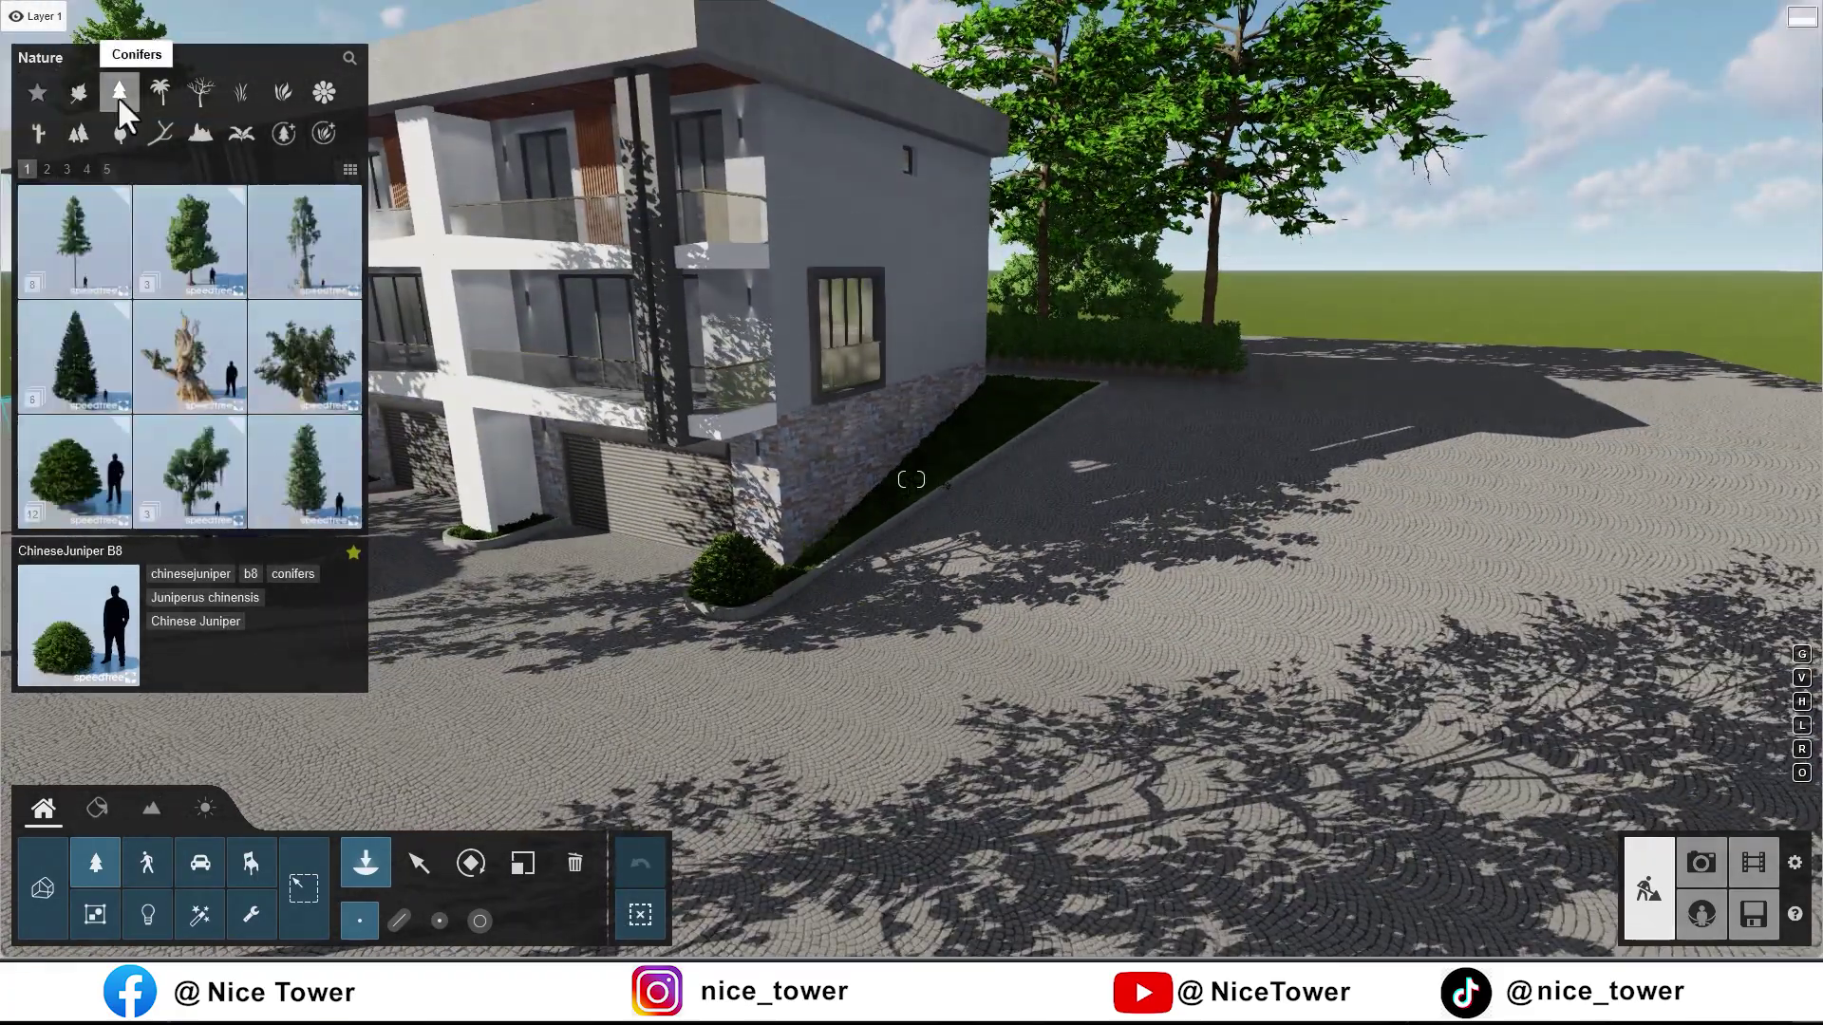
pyautogui.click(242, 92)
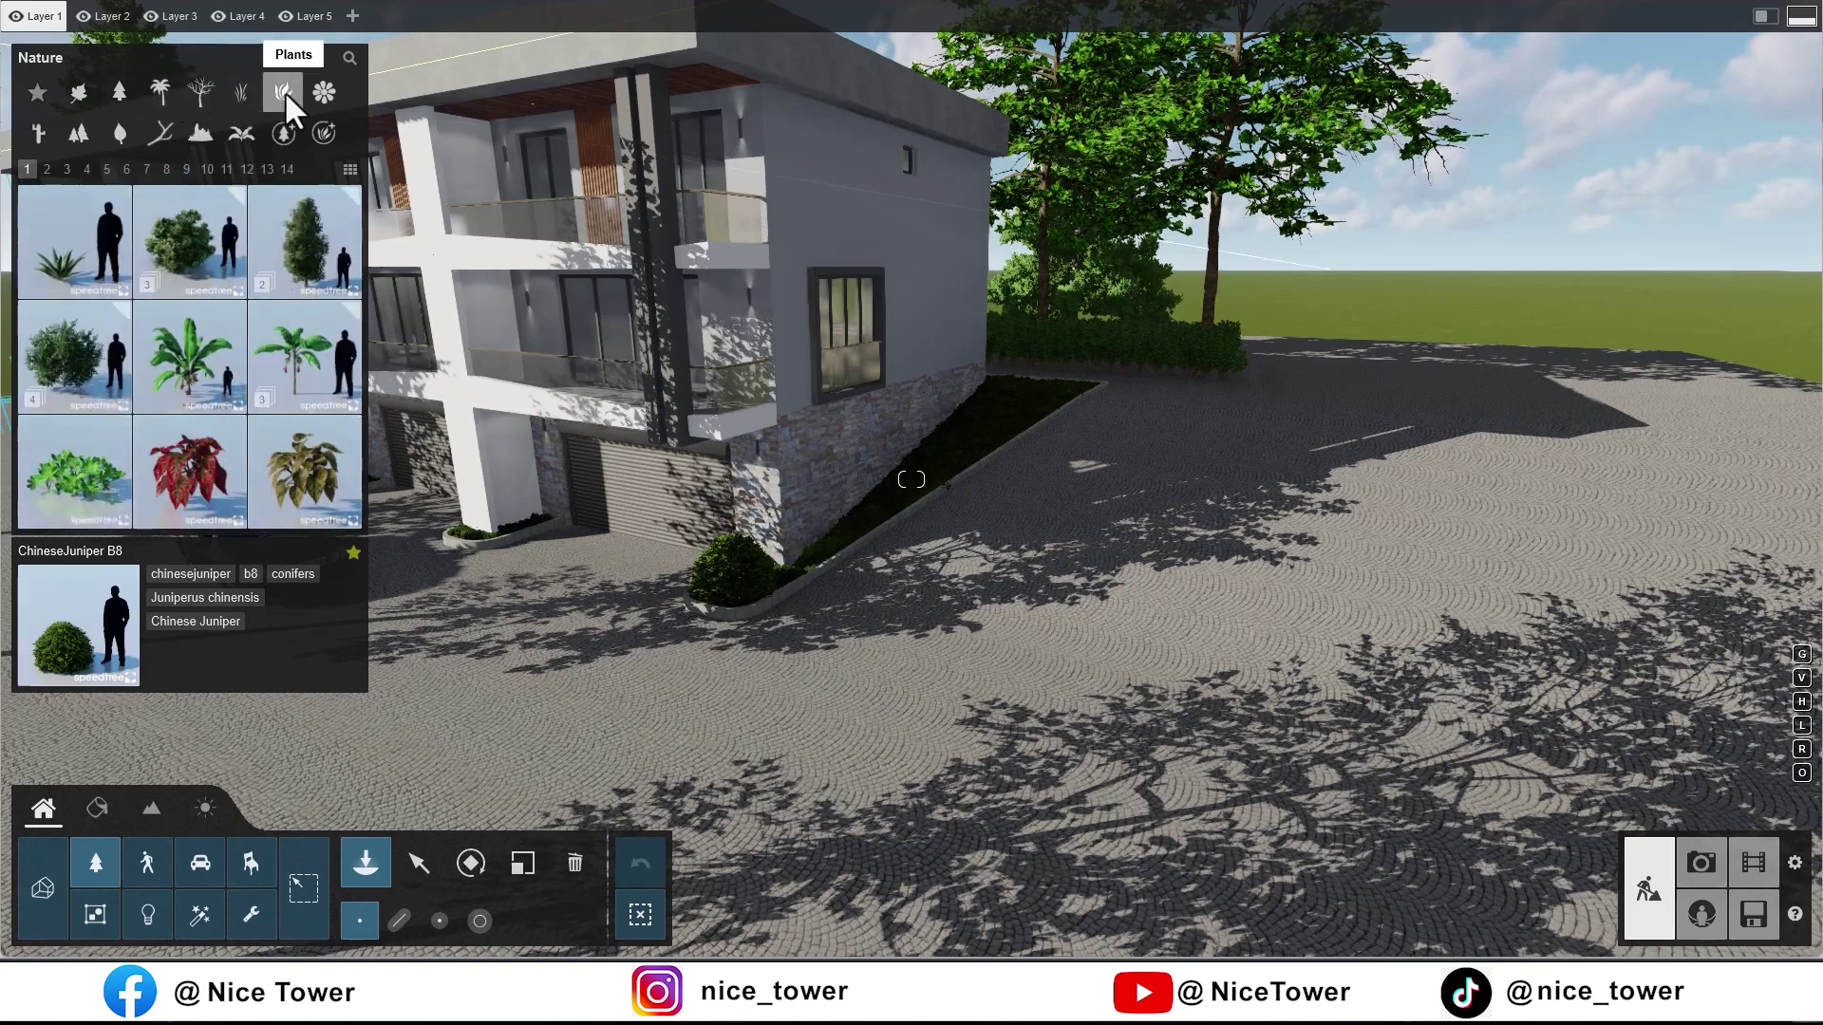
# Step: Place a Chinese Mahonia from plants page 4 in the planter beside the garage
pyautogui.click(66, 169)
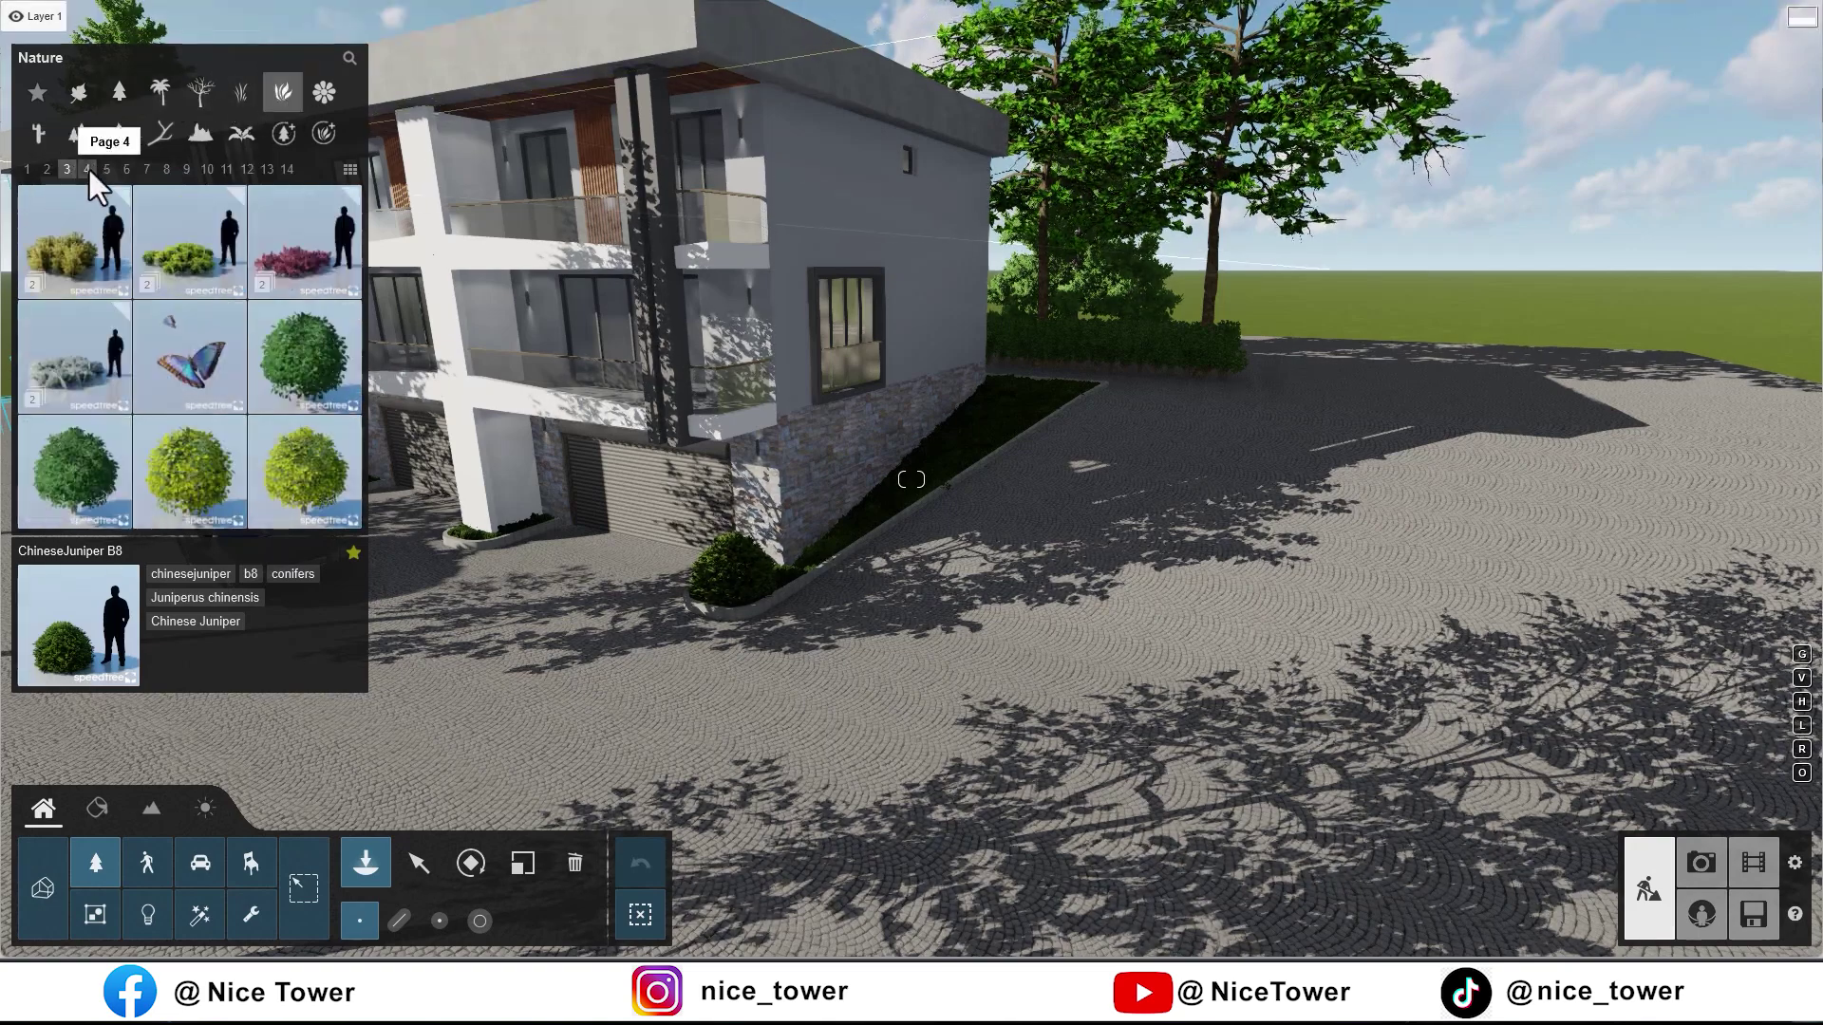
pyautogui.click(89, 169)
pyautogui.click(295, 264)
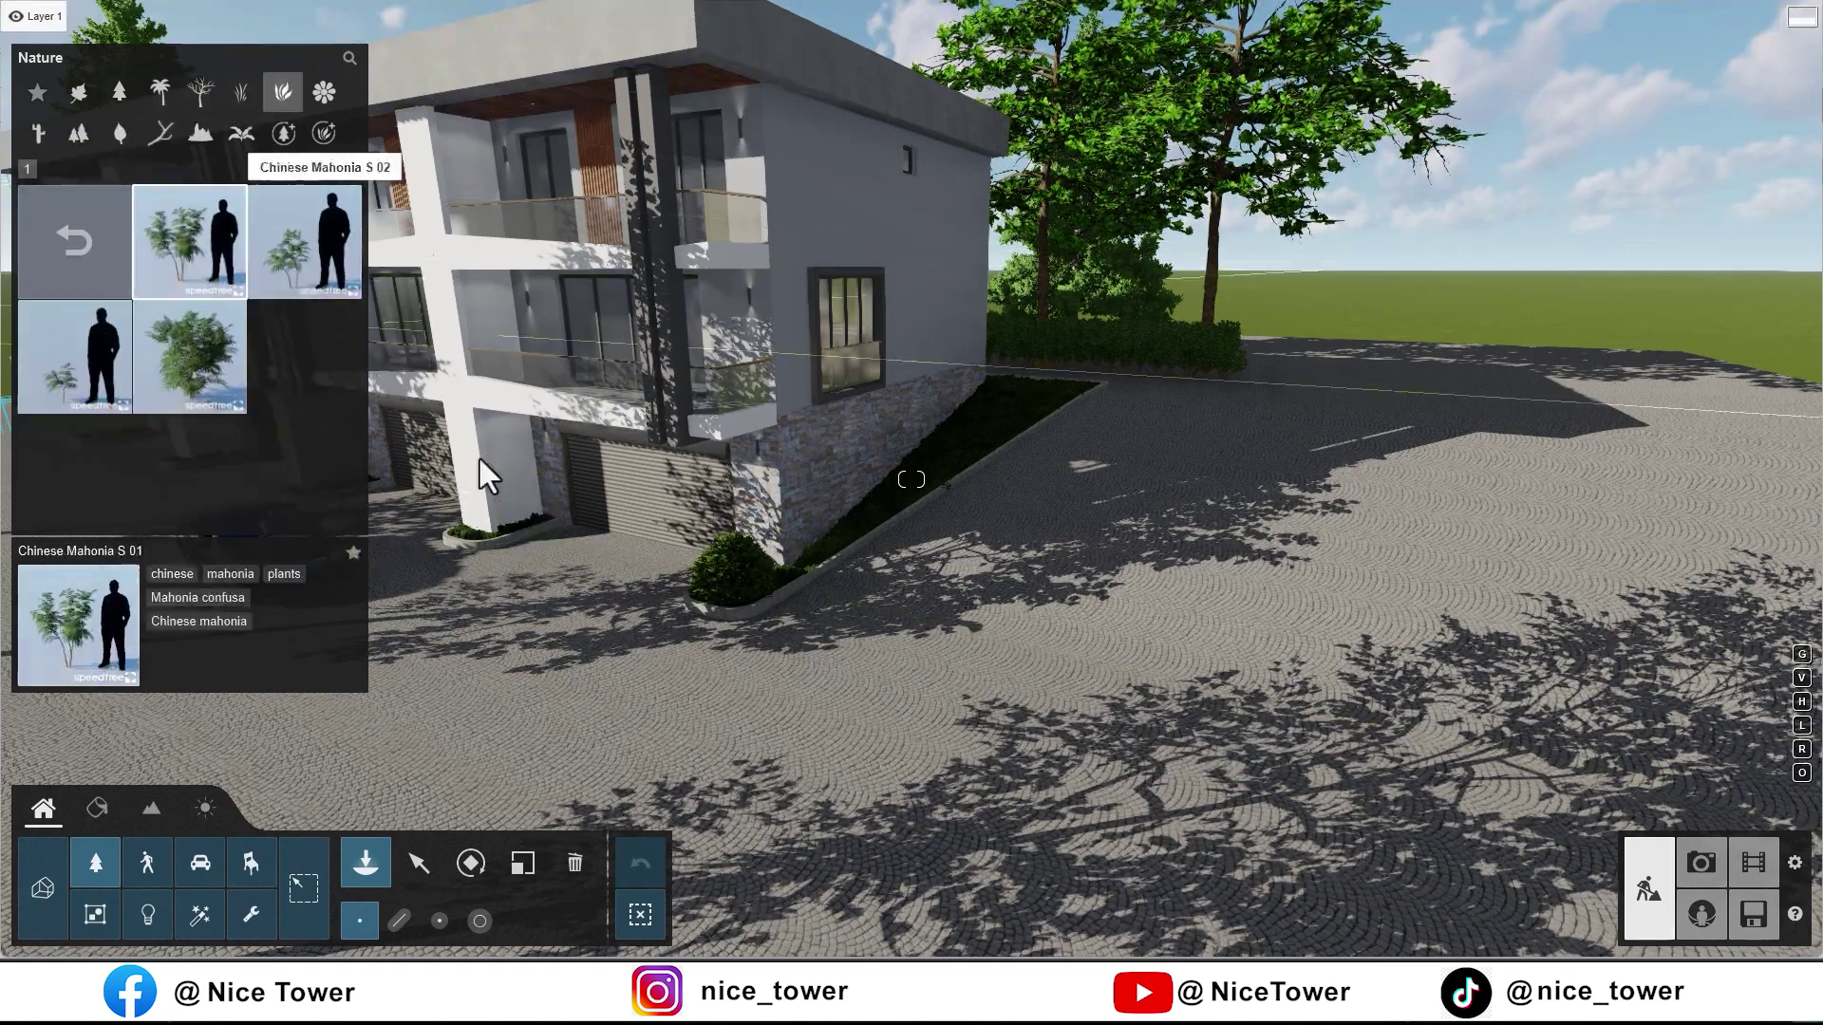
pyautogui.moveTo(528, 521); pyautogui.dragTo(528, 521, button='right')
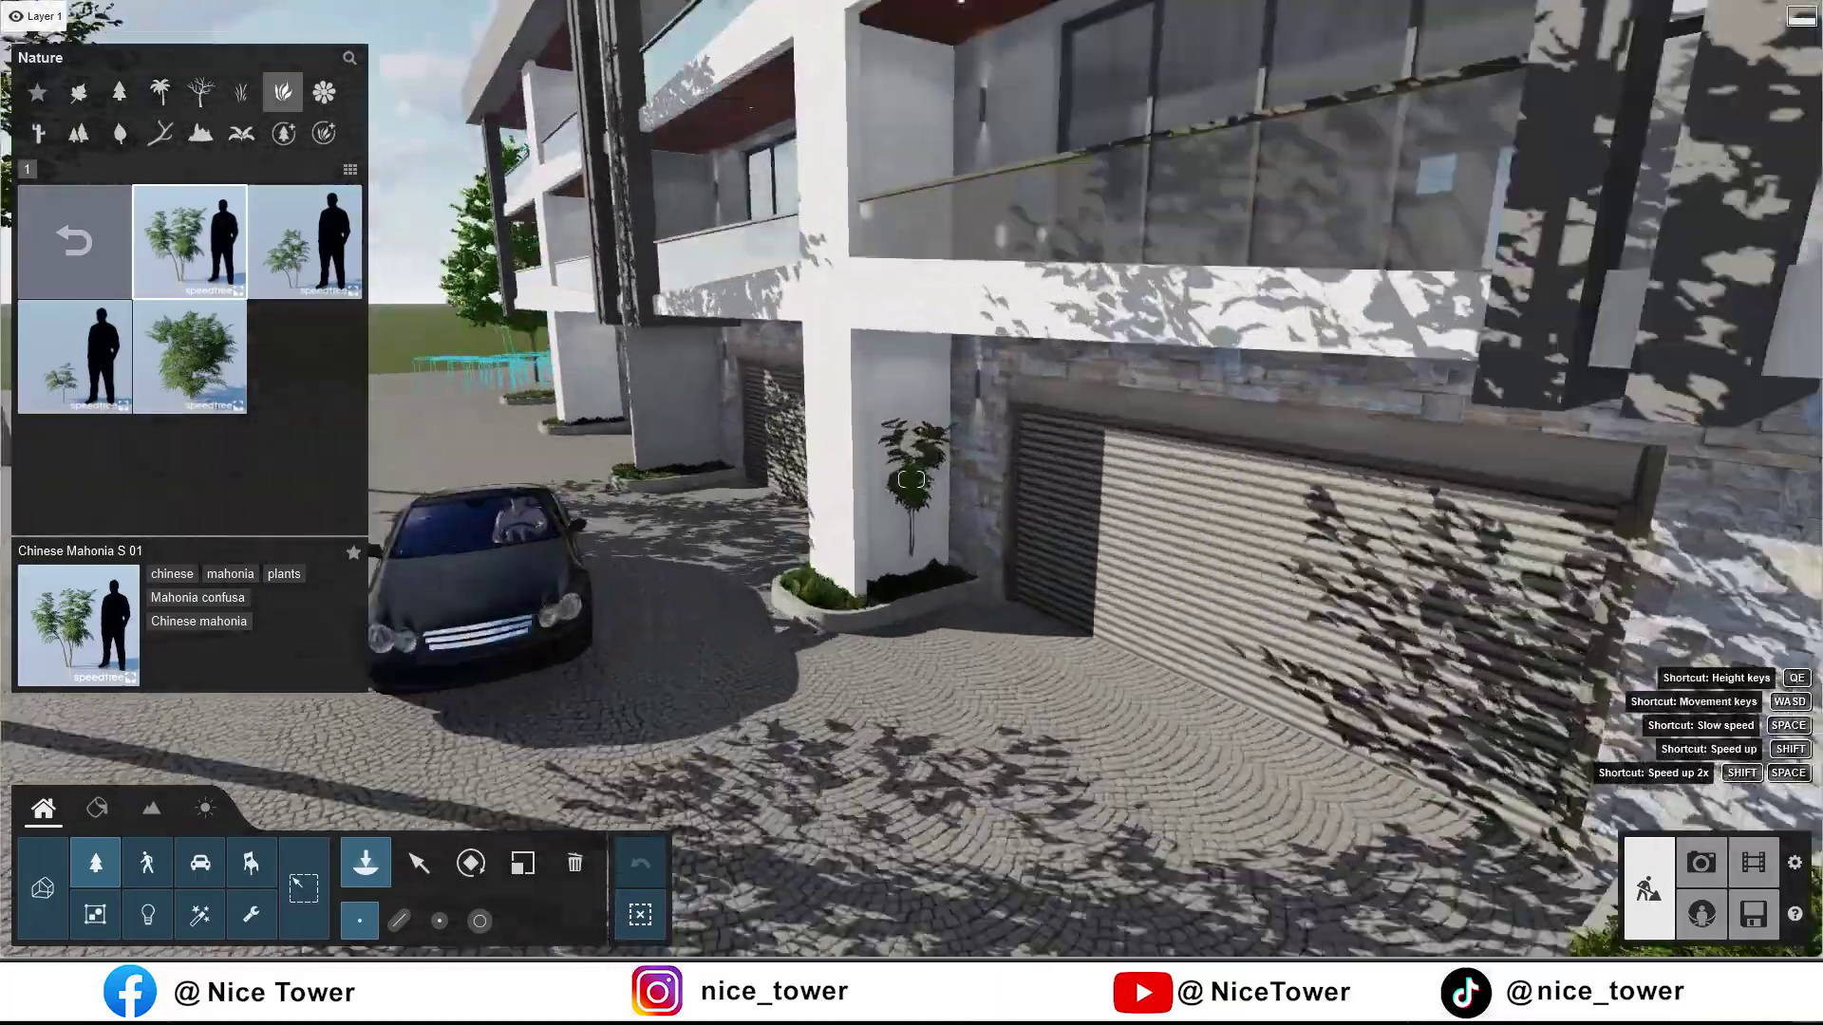
pyautogui.press('w')
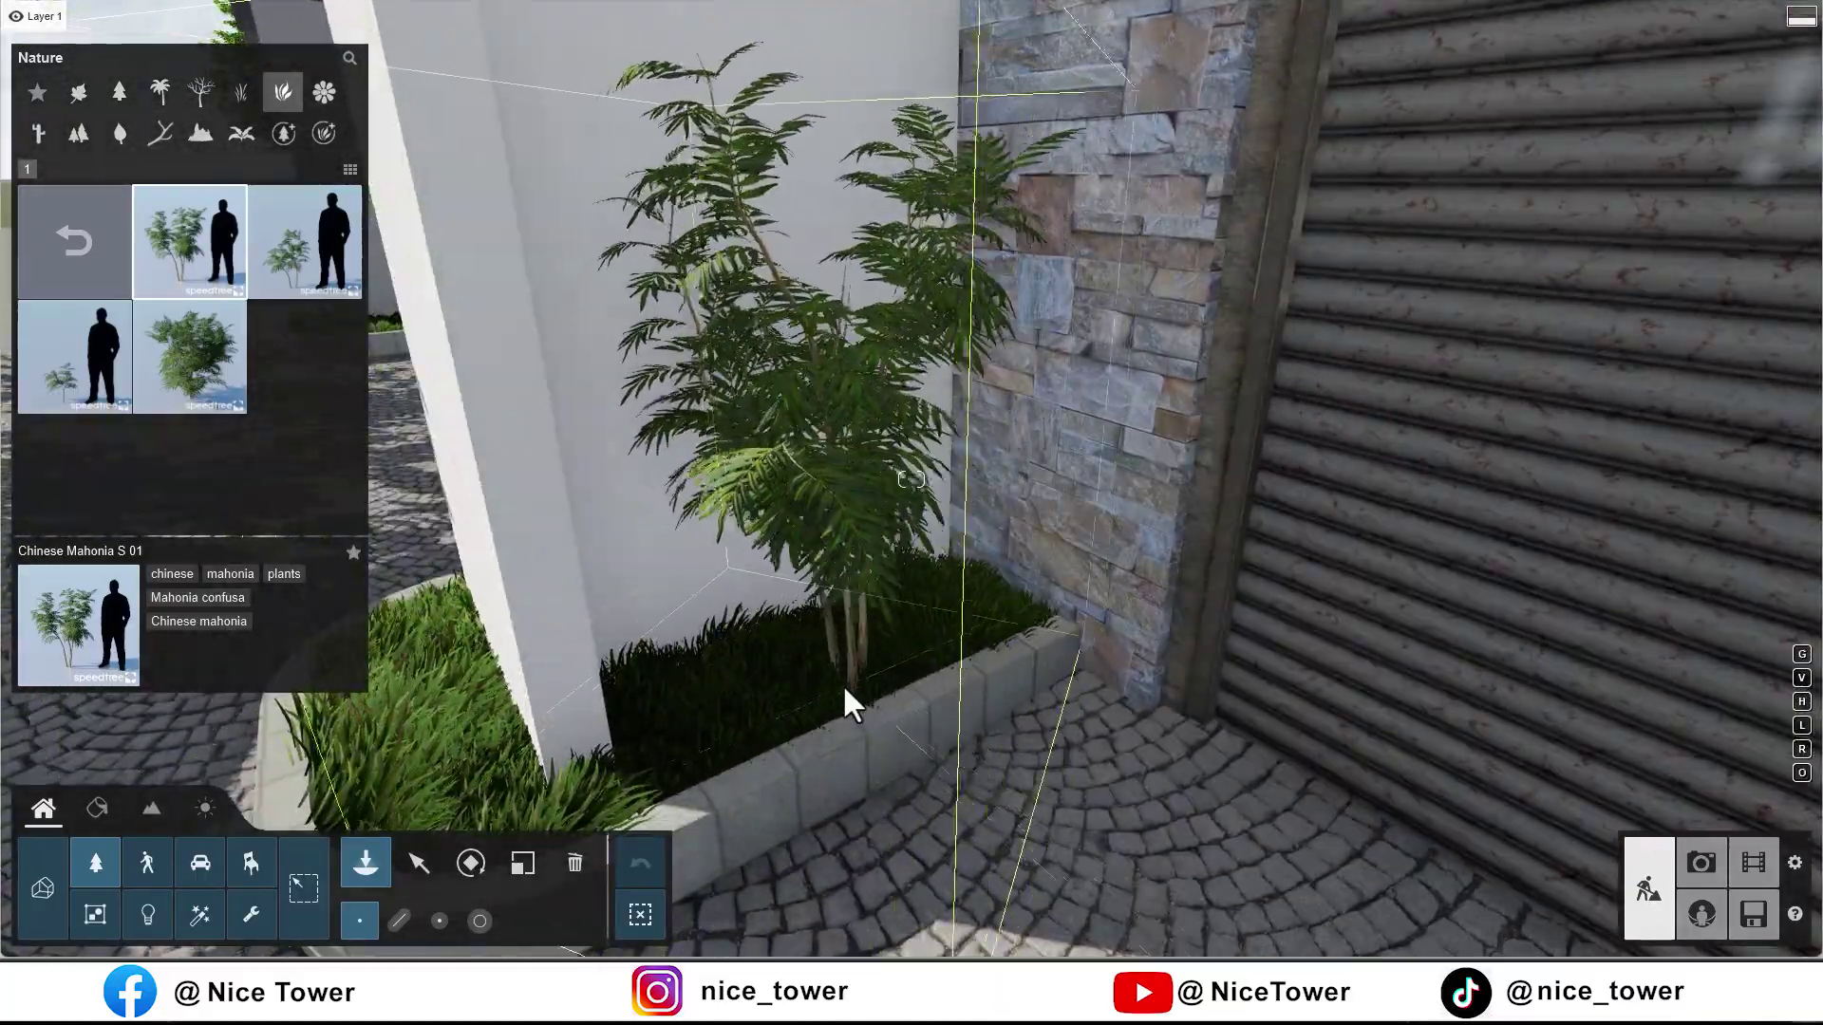
pyautogui.moveTo(668, 631); pyautogui.dragTo(919, 437, button='right')
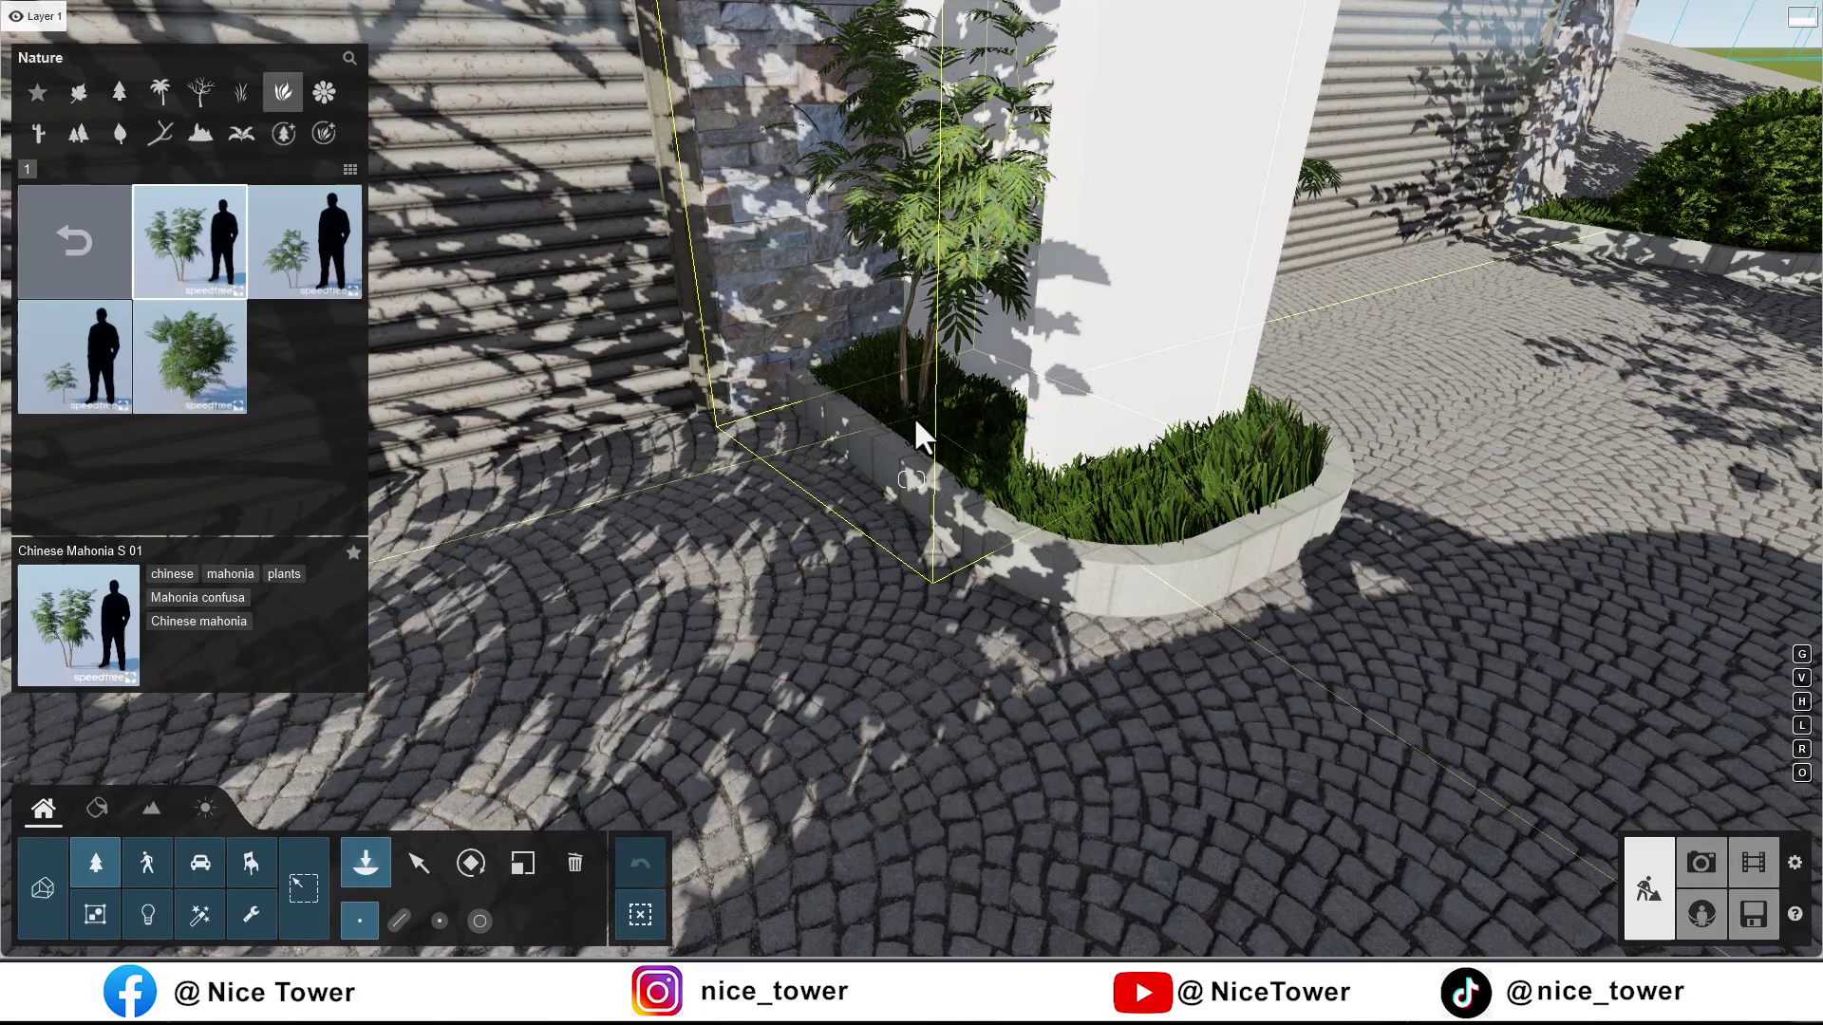
pyautogui.click(919, 437)
# Step: Add an American Aloe at the garage column planter and turn toward the next planter
pyautogui.click(37, 93)
pyautogui.click(48, 170)
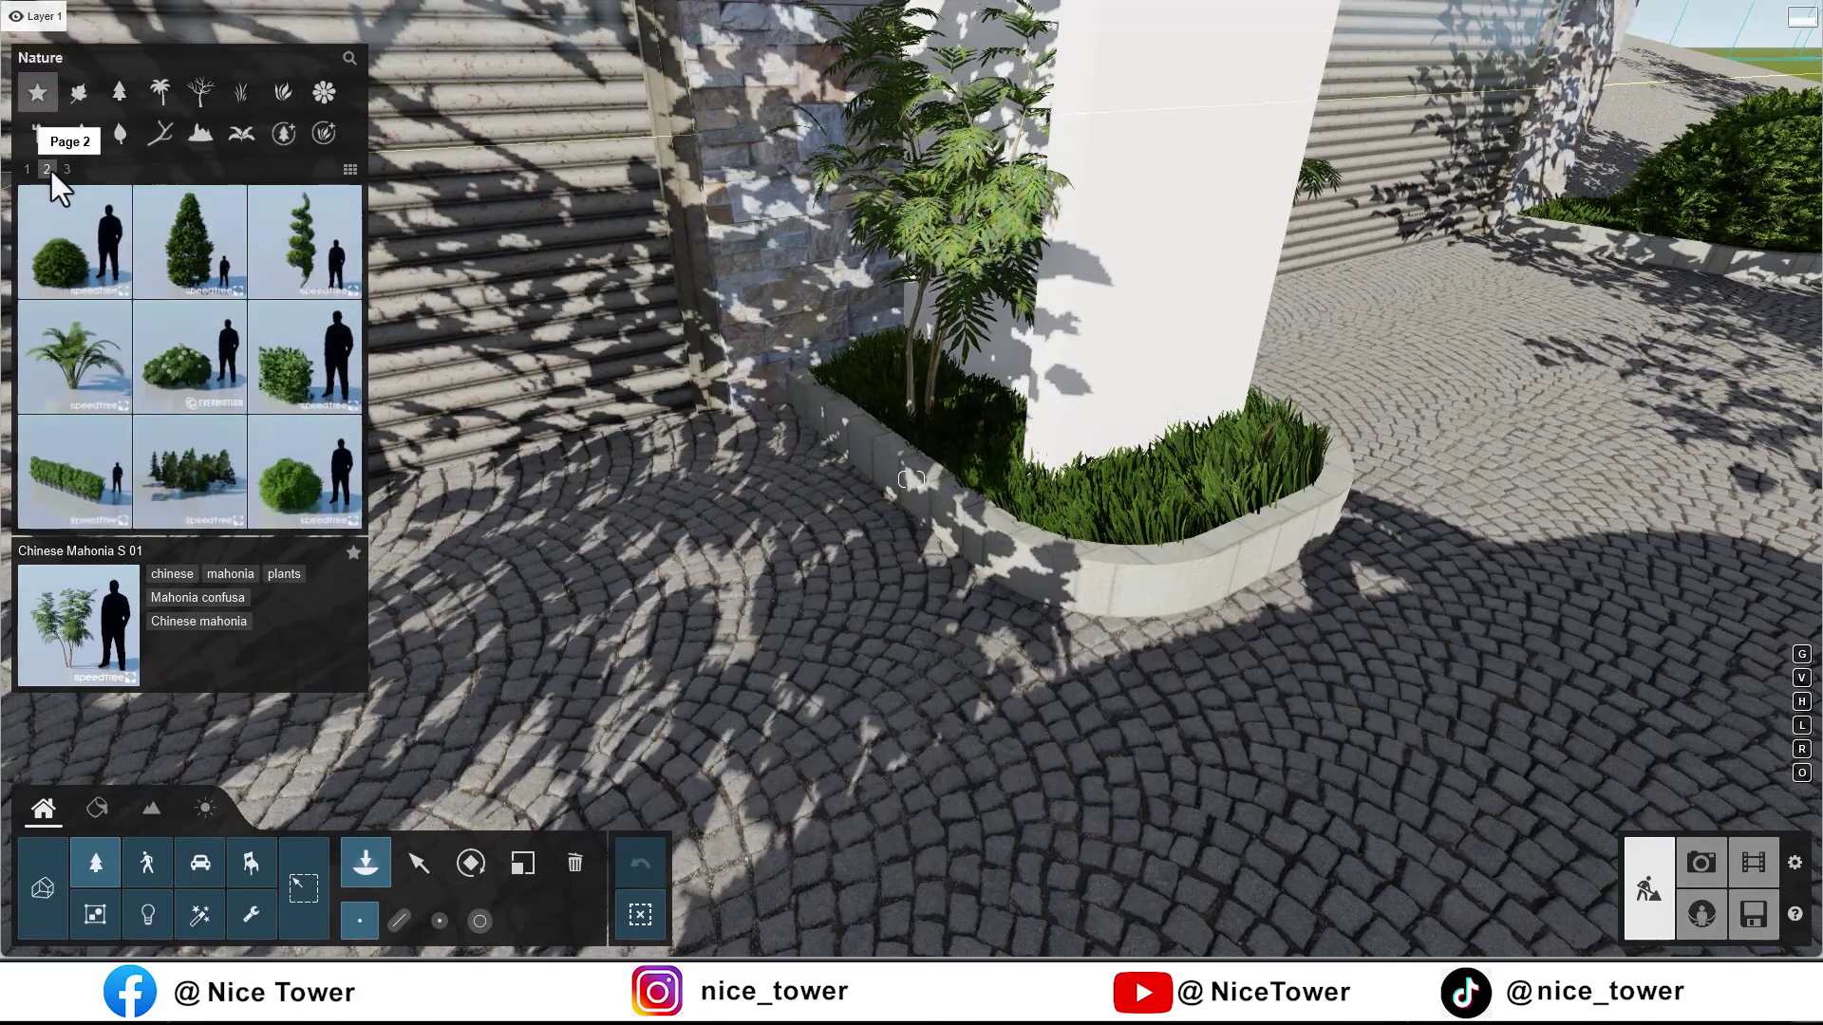
pyautogui.click(280, 91)
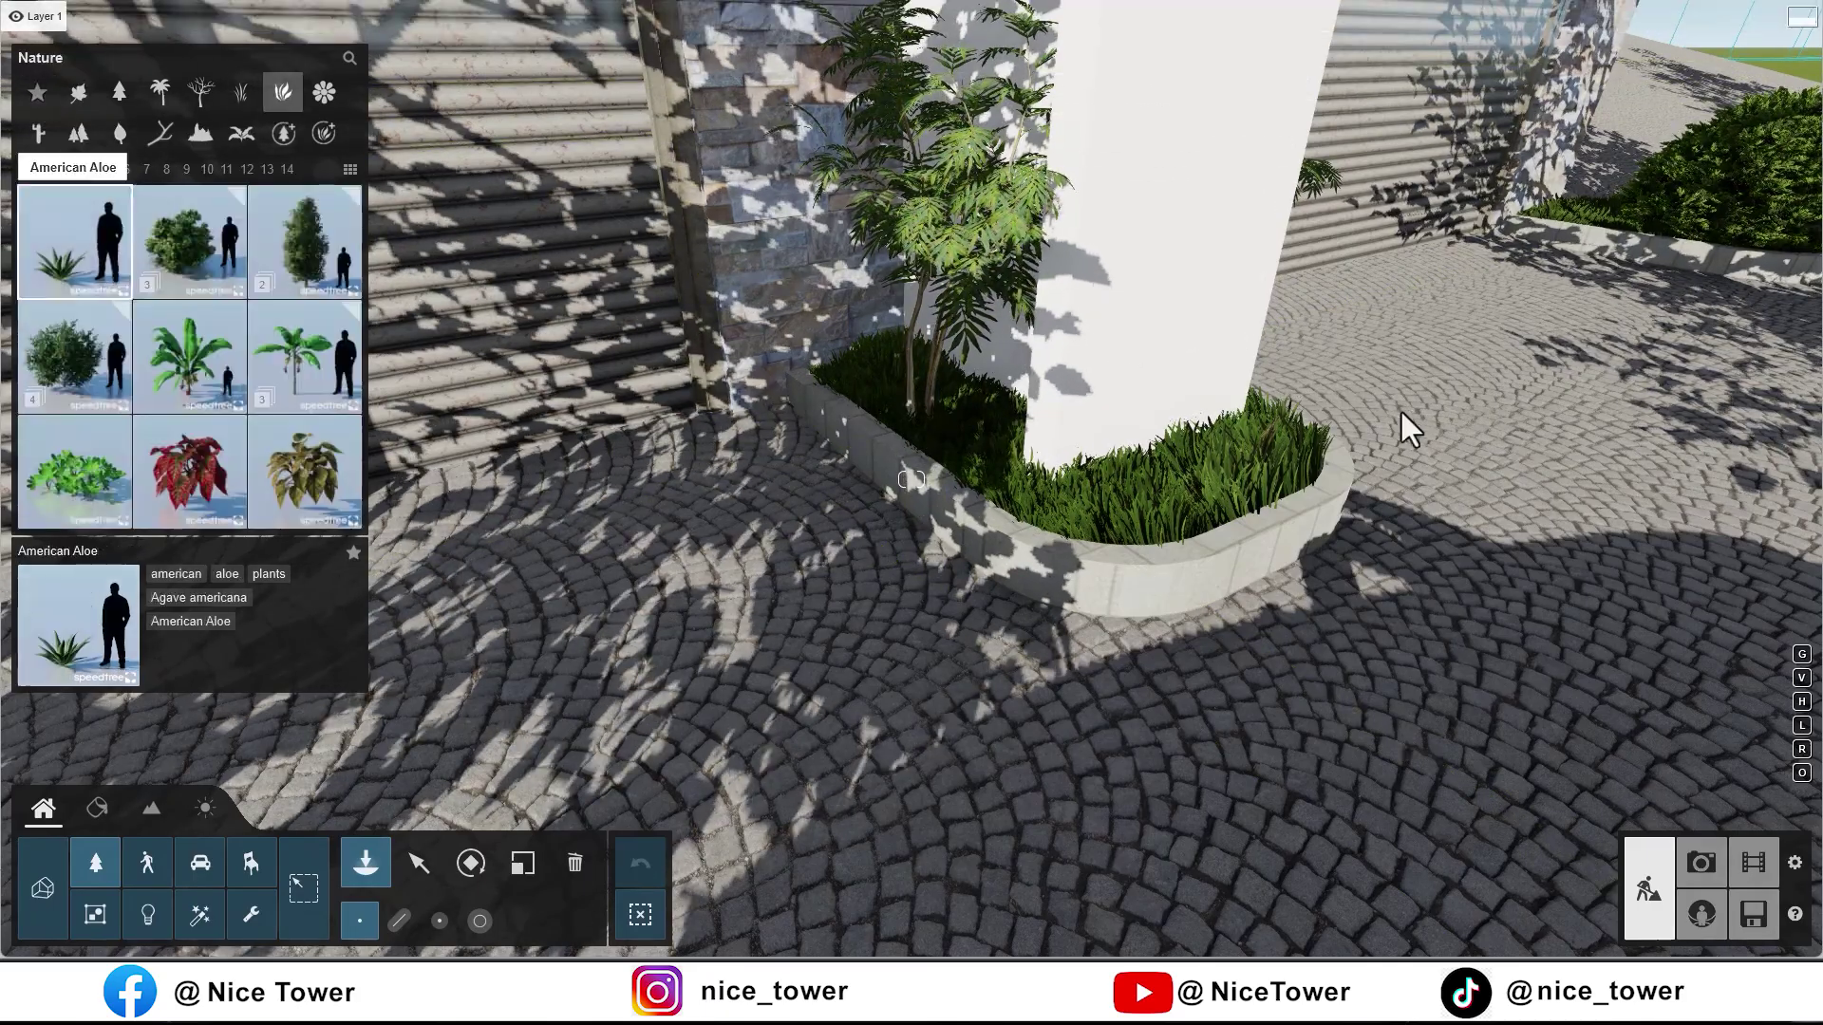
pyautogui.click(1211, 523)
pyautogui.moveTo(1212, 530)
pyautogui.mouseDown(button='right')
pyautogui.moveTo(950, 531)
pyautogui.moveTo(1387, 442)
pyautogui.mouseUp(button='right')
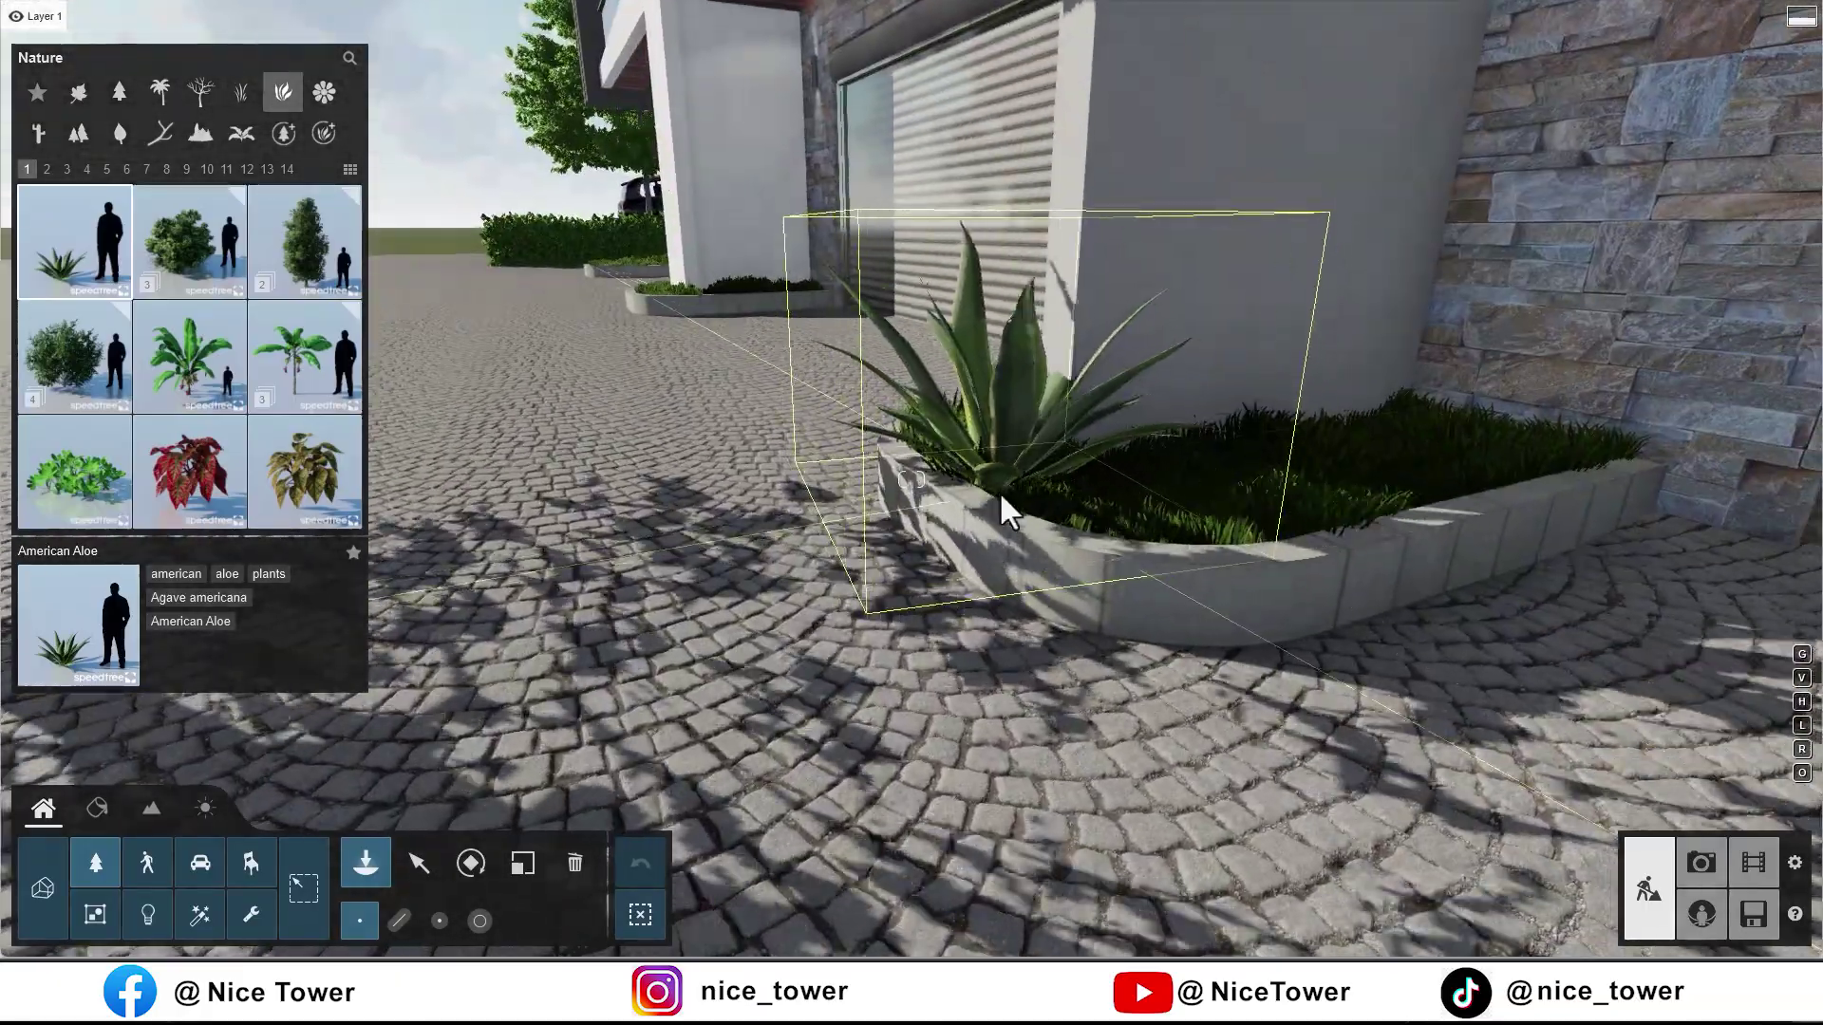
pyautogui.moveTo(585, 350)
pyautogui.mouseDown(button='right')
pyautogui.moveTo(1021, 634)
pyautogui.moveTo(332, 655)
pyautogui.mouseUp(button='right')
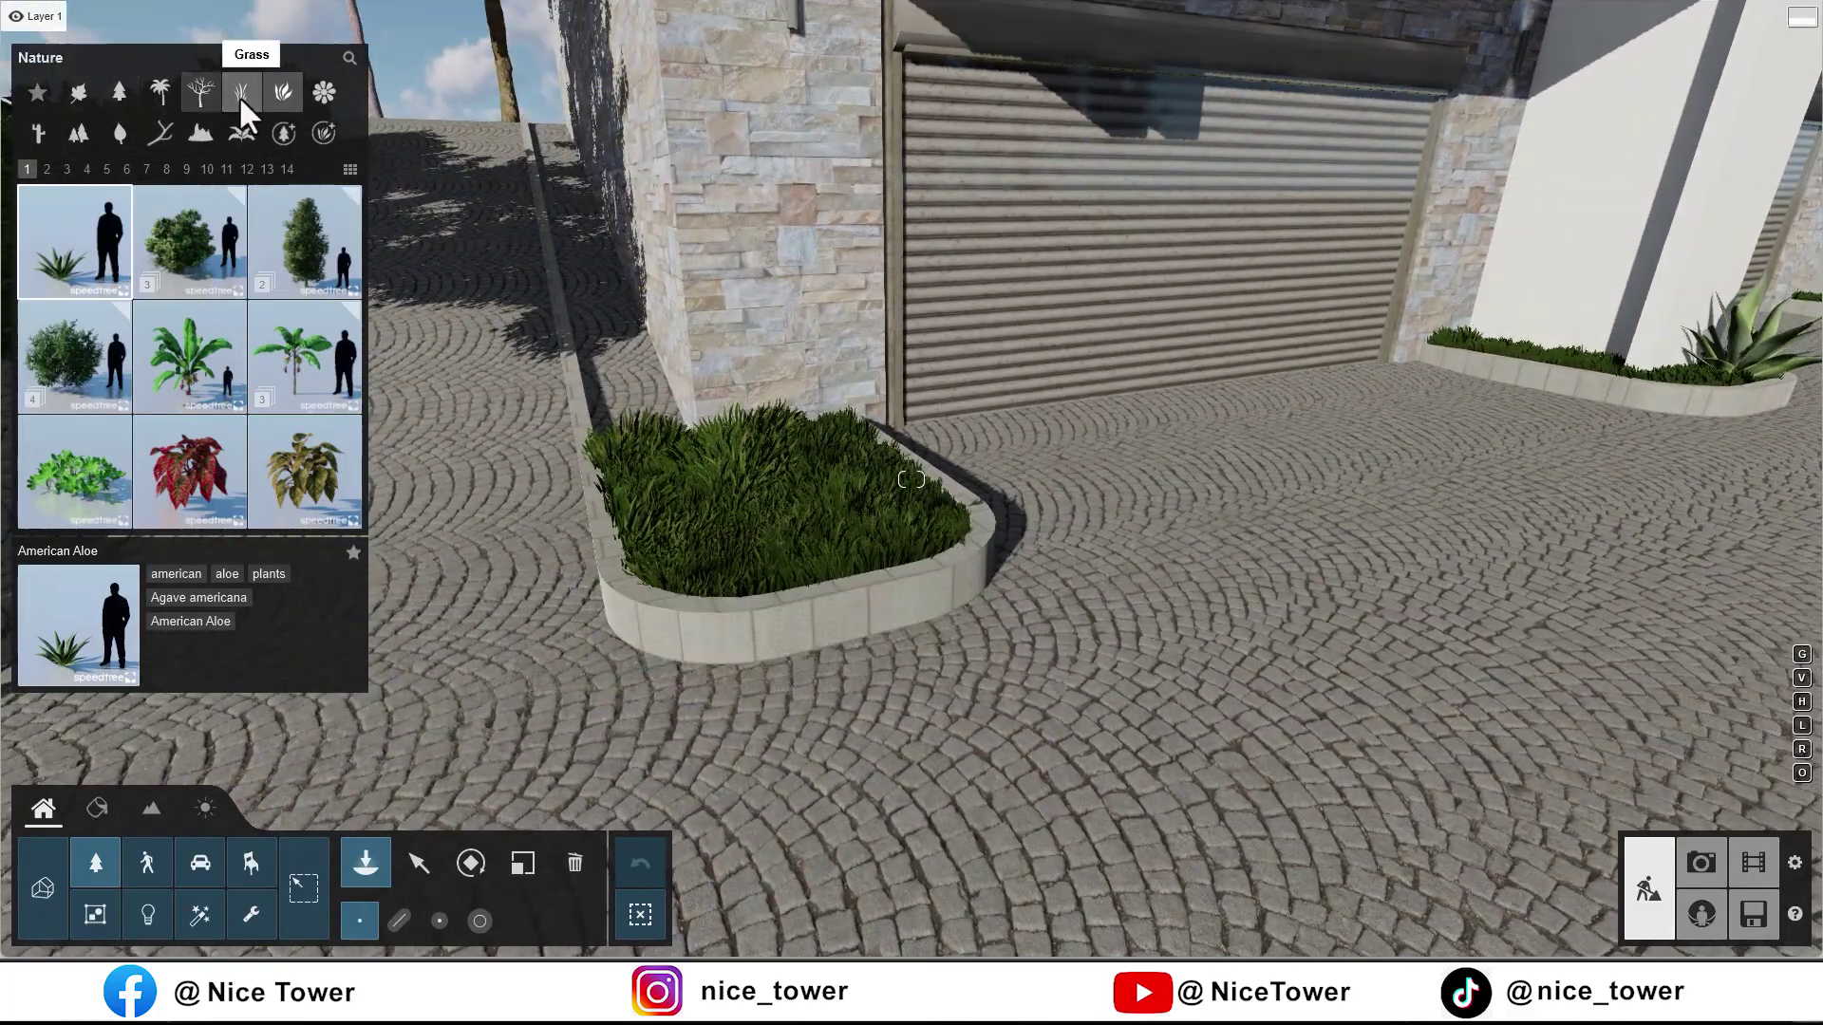
# Step: Place a ChineseJuniper B8 from Favorites in the rounded planter before the stone garage wall
pyautogui.click(38, 92)
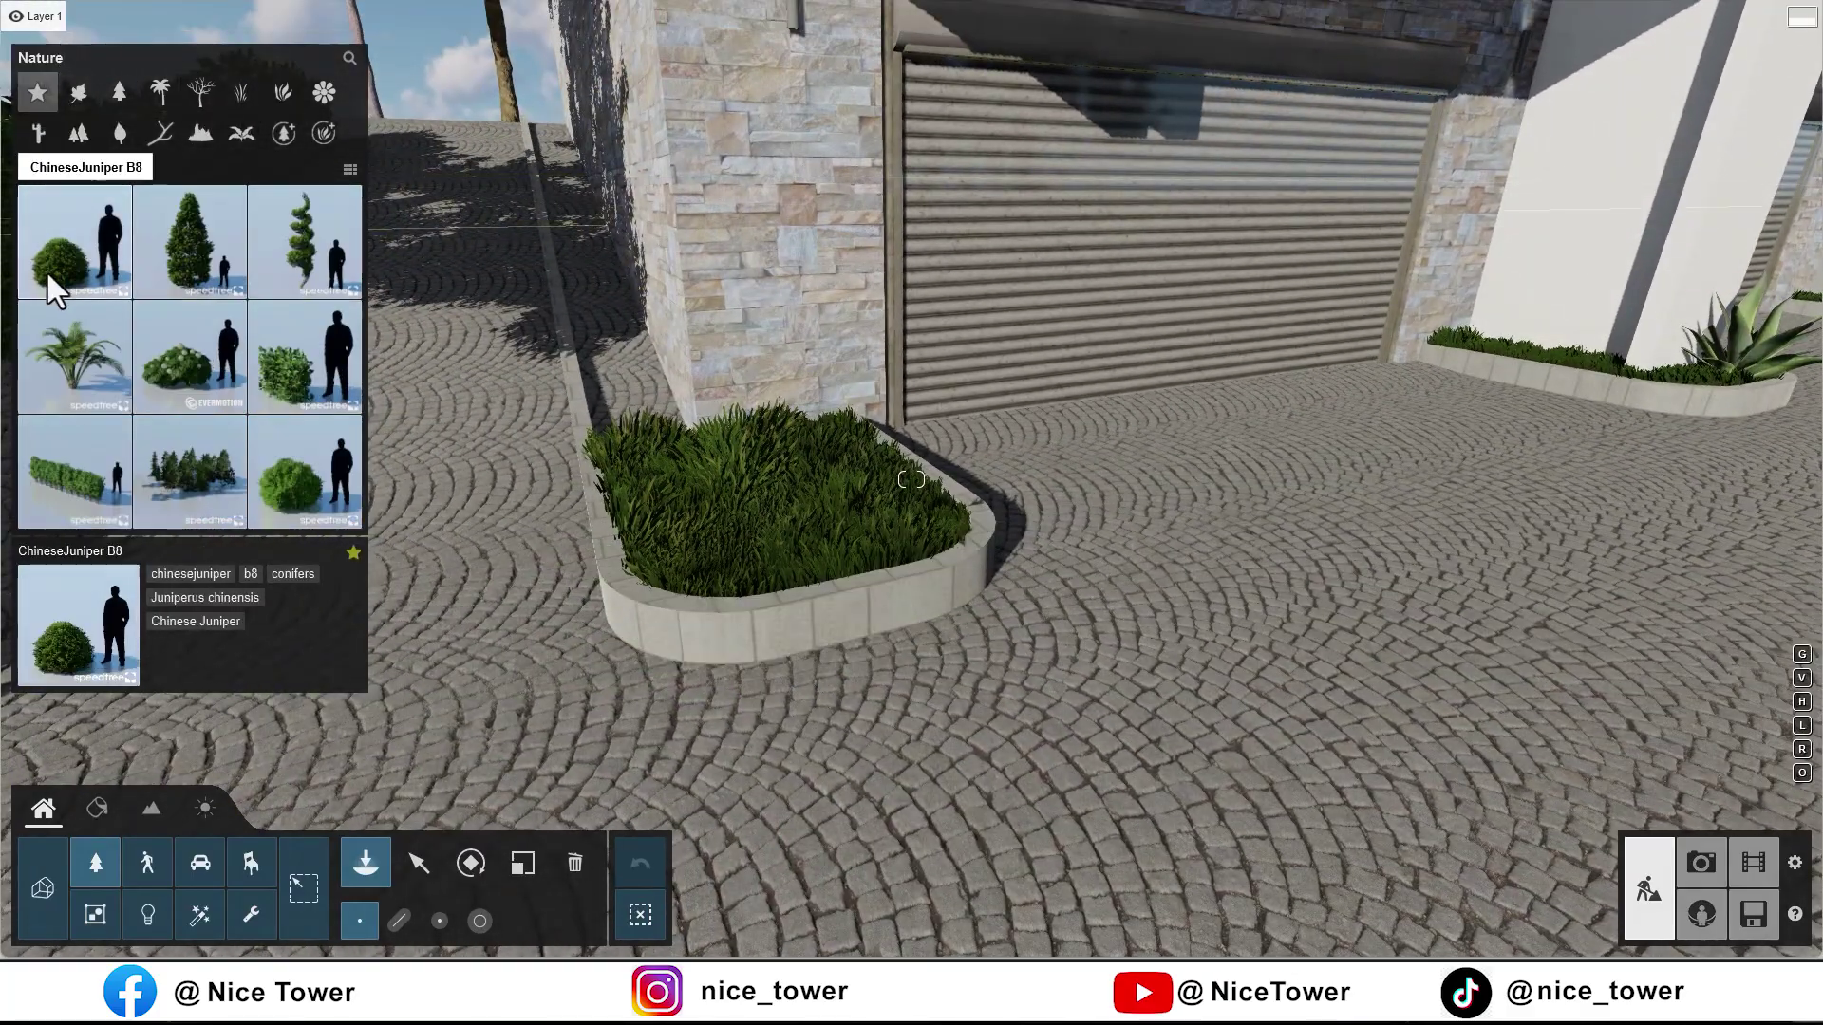
pyautogui.click(47, 285)
pyautogui.click(773, 529)
pyautogui.click(283, 91)
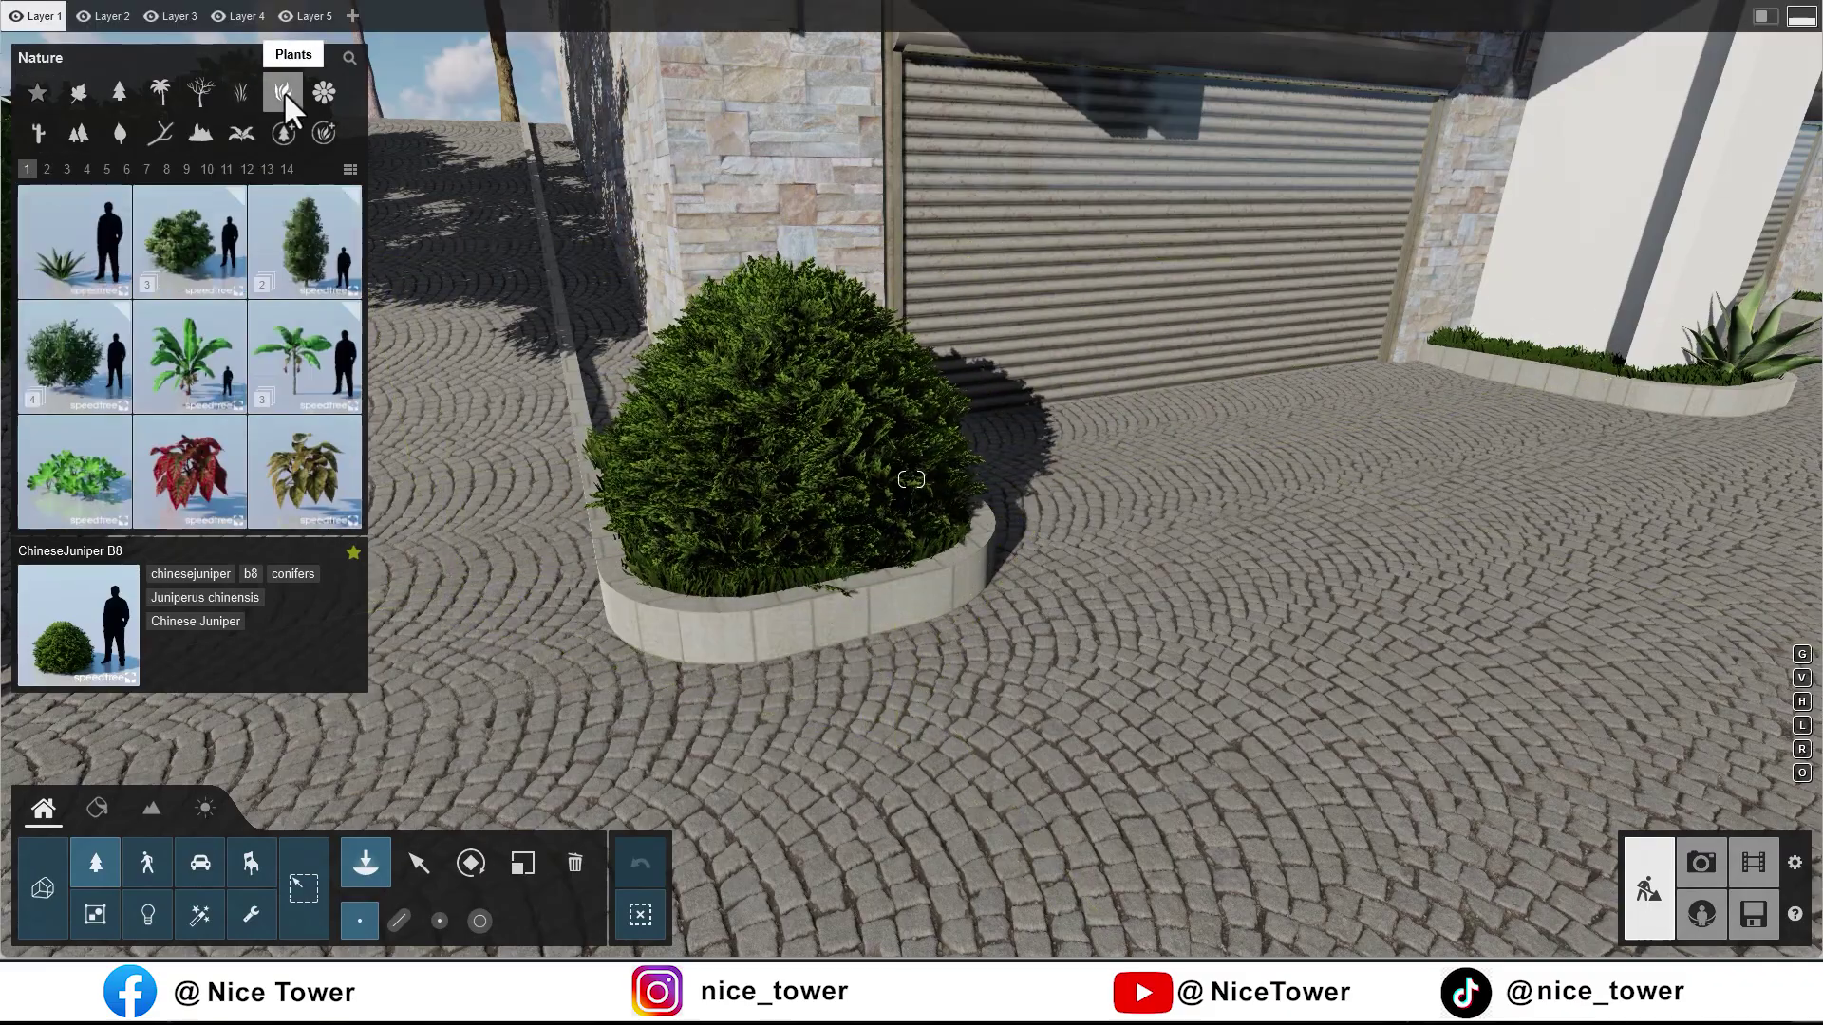
pyautogui.click(241, 92)
pyautogui.press('s')
pyautogui.moveTo(82, 173); pyautogui.dragTo(441, 790, button='right')
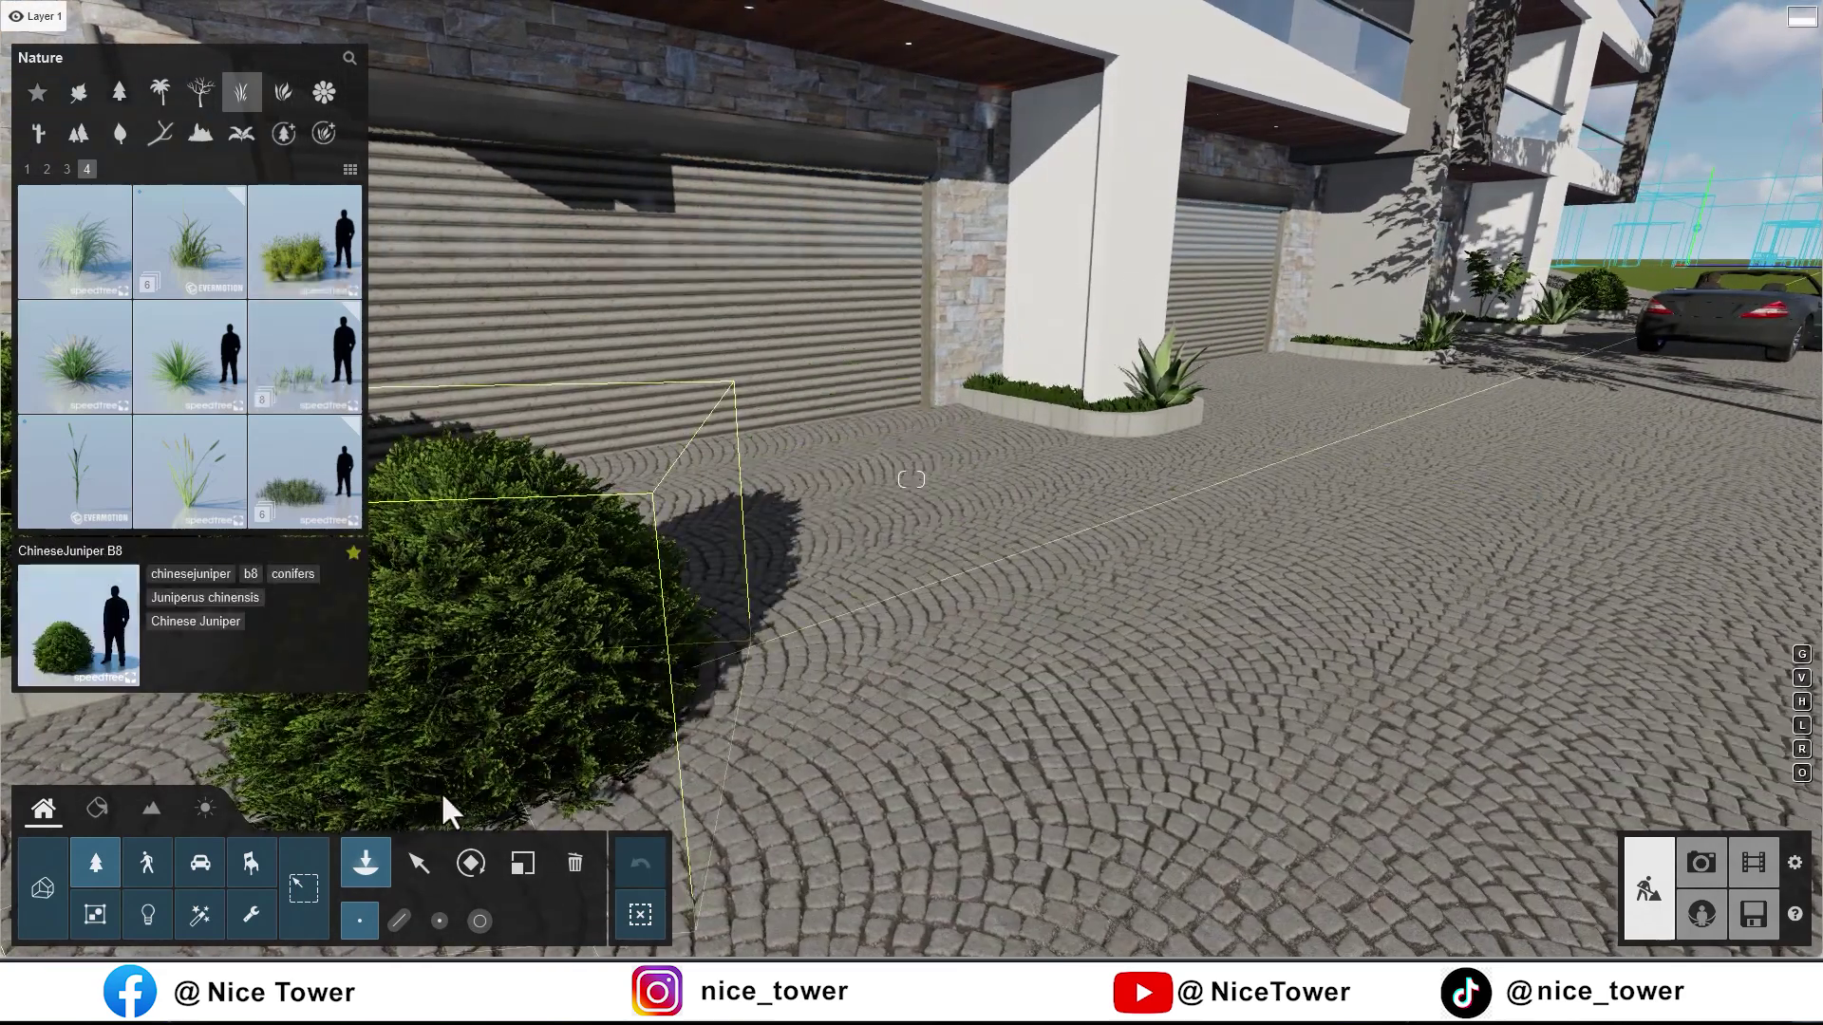
pyautogui.click(418, 863)
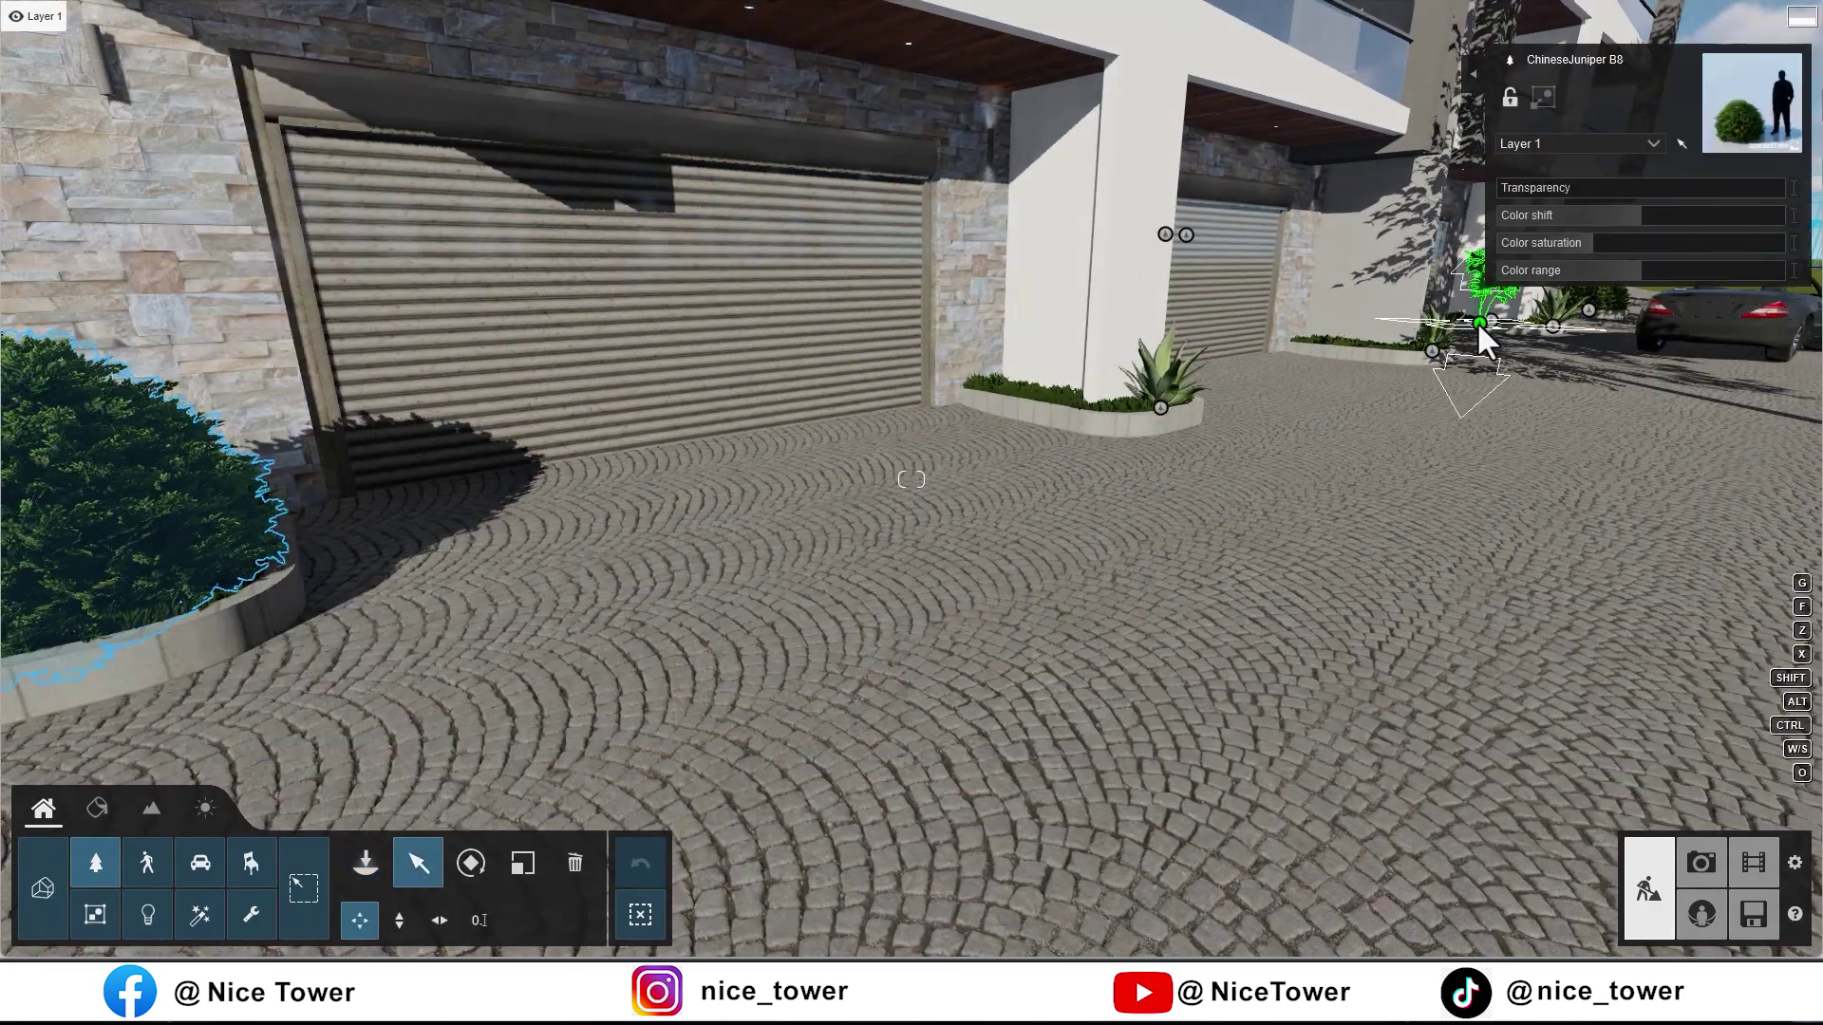
# Step: Move the Chinese Mahonia to the pillar base and copy it into the pillar planters
pyautogui.moveTo(1478, 321); pyautogui.dragTo(1023, 401)
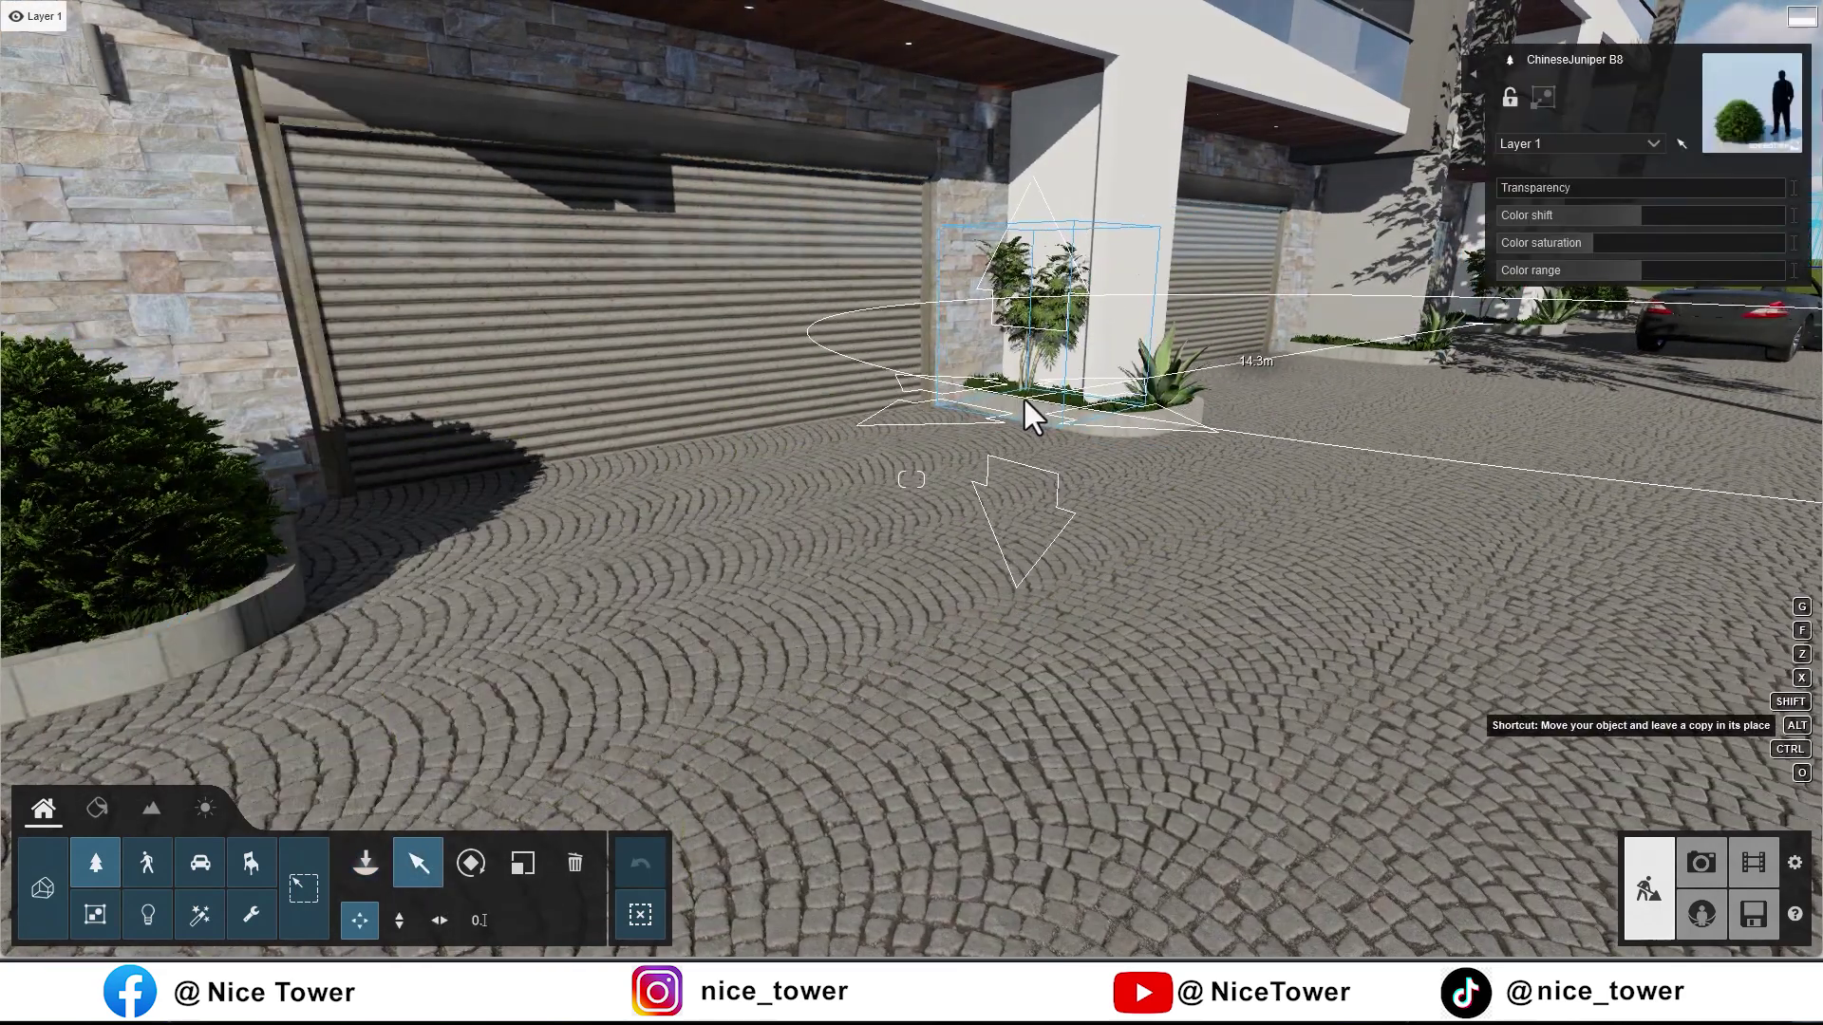
pyautogui.keyDown('alt'); pyautogui.moveTo(1021, 399); pyautogui.dragTo(1331, 343); pyautogui.keyUp('alt')
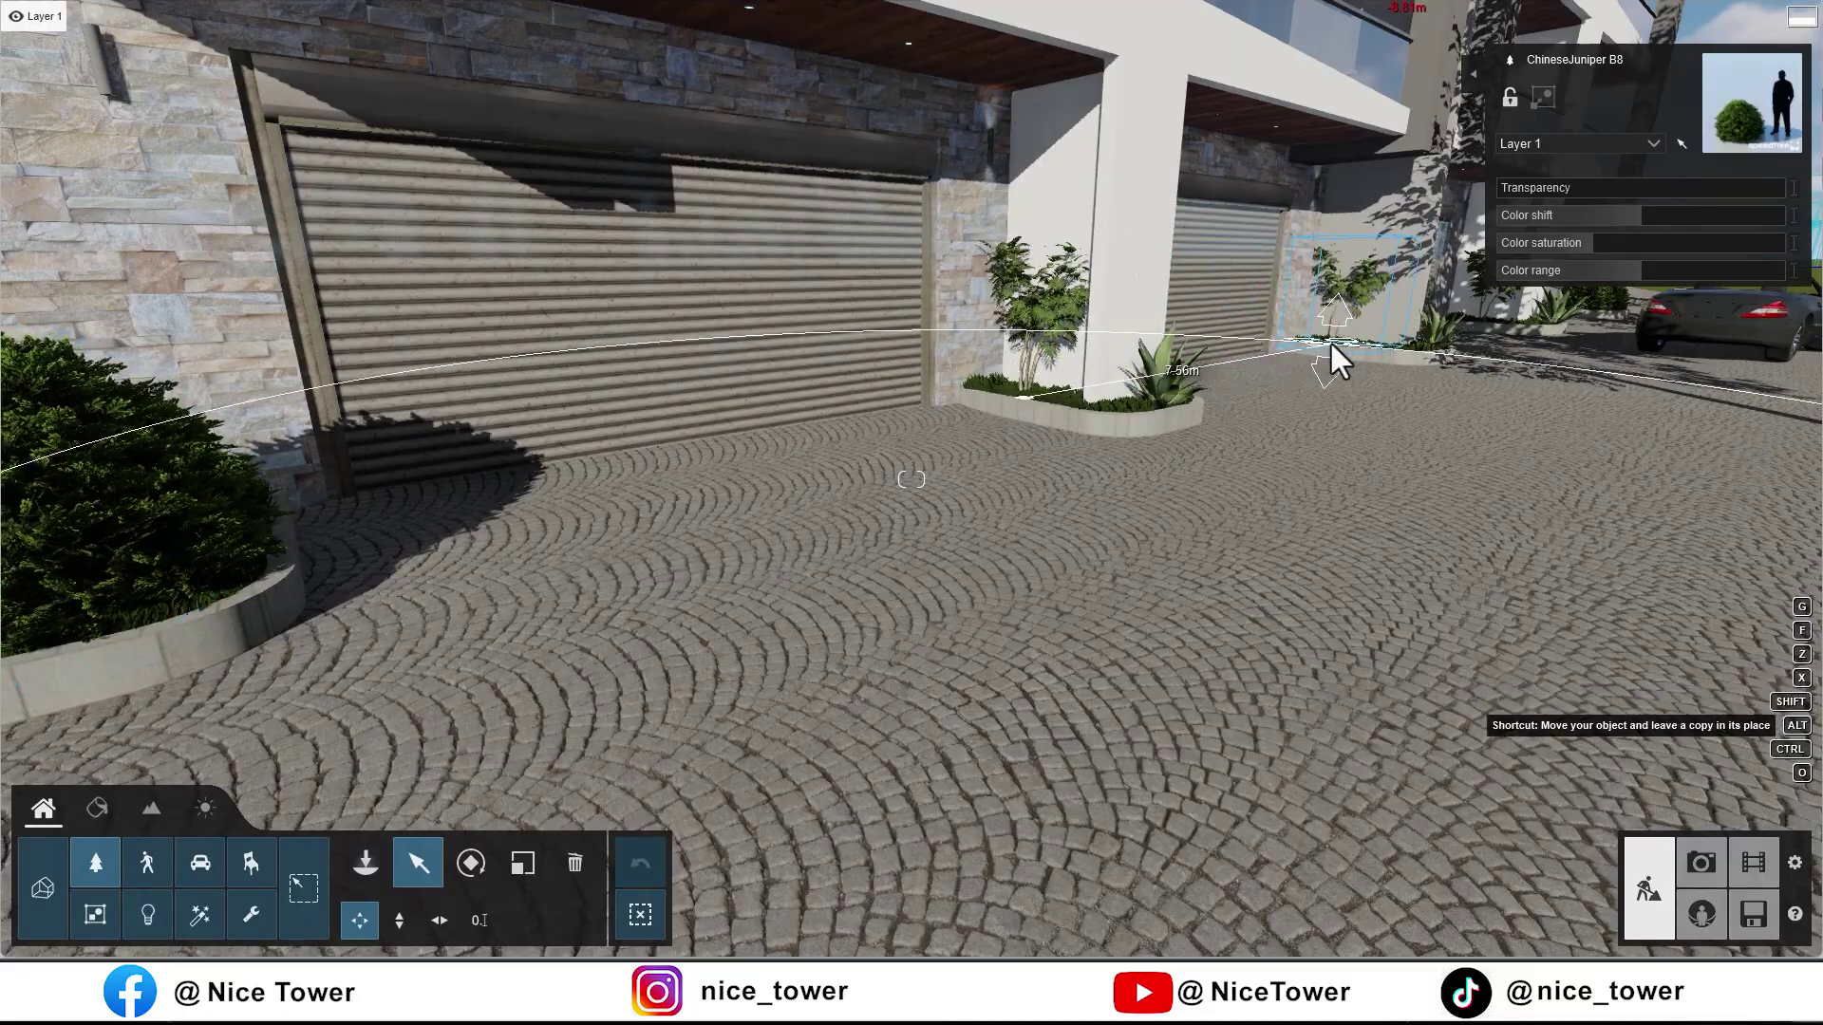
pyautogui.moveTo(1331, 344); pyautogui.dragTo(909, 698, button='right')
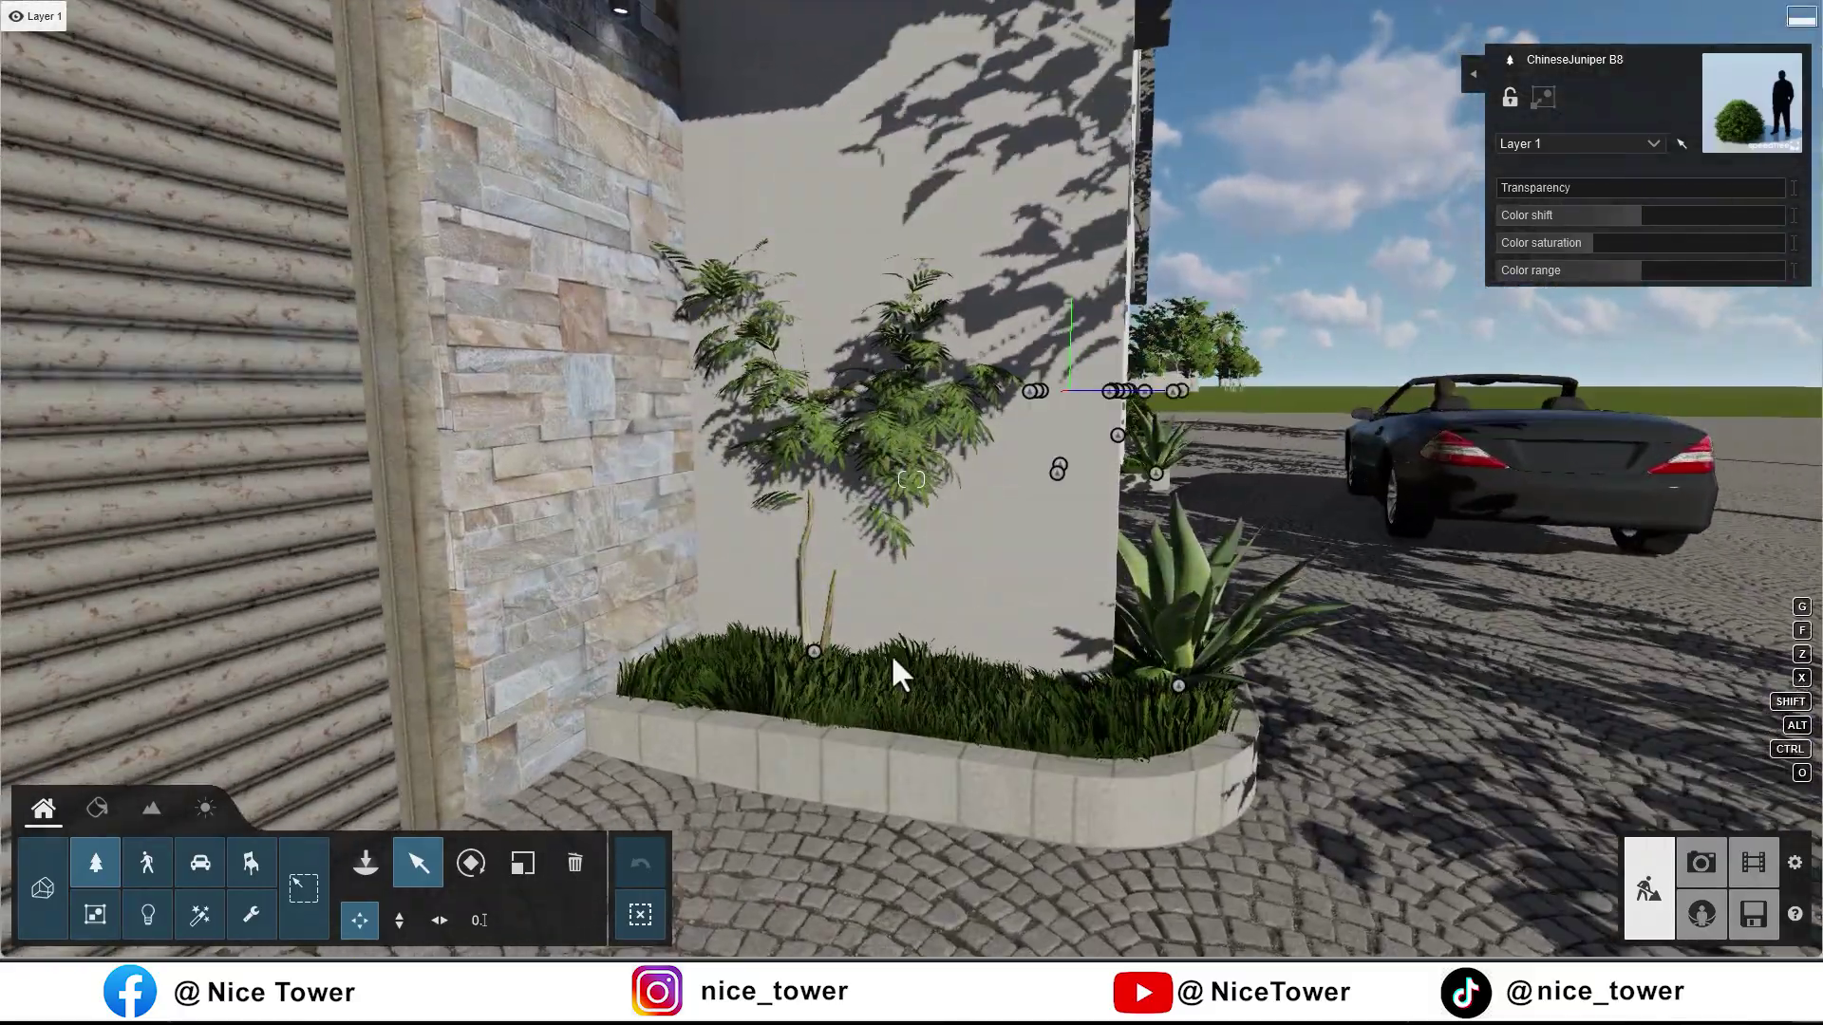
pyautogui.click(911, 736)
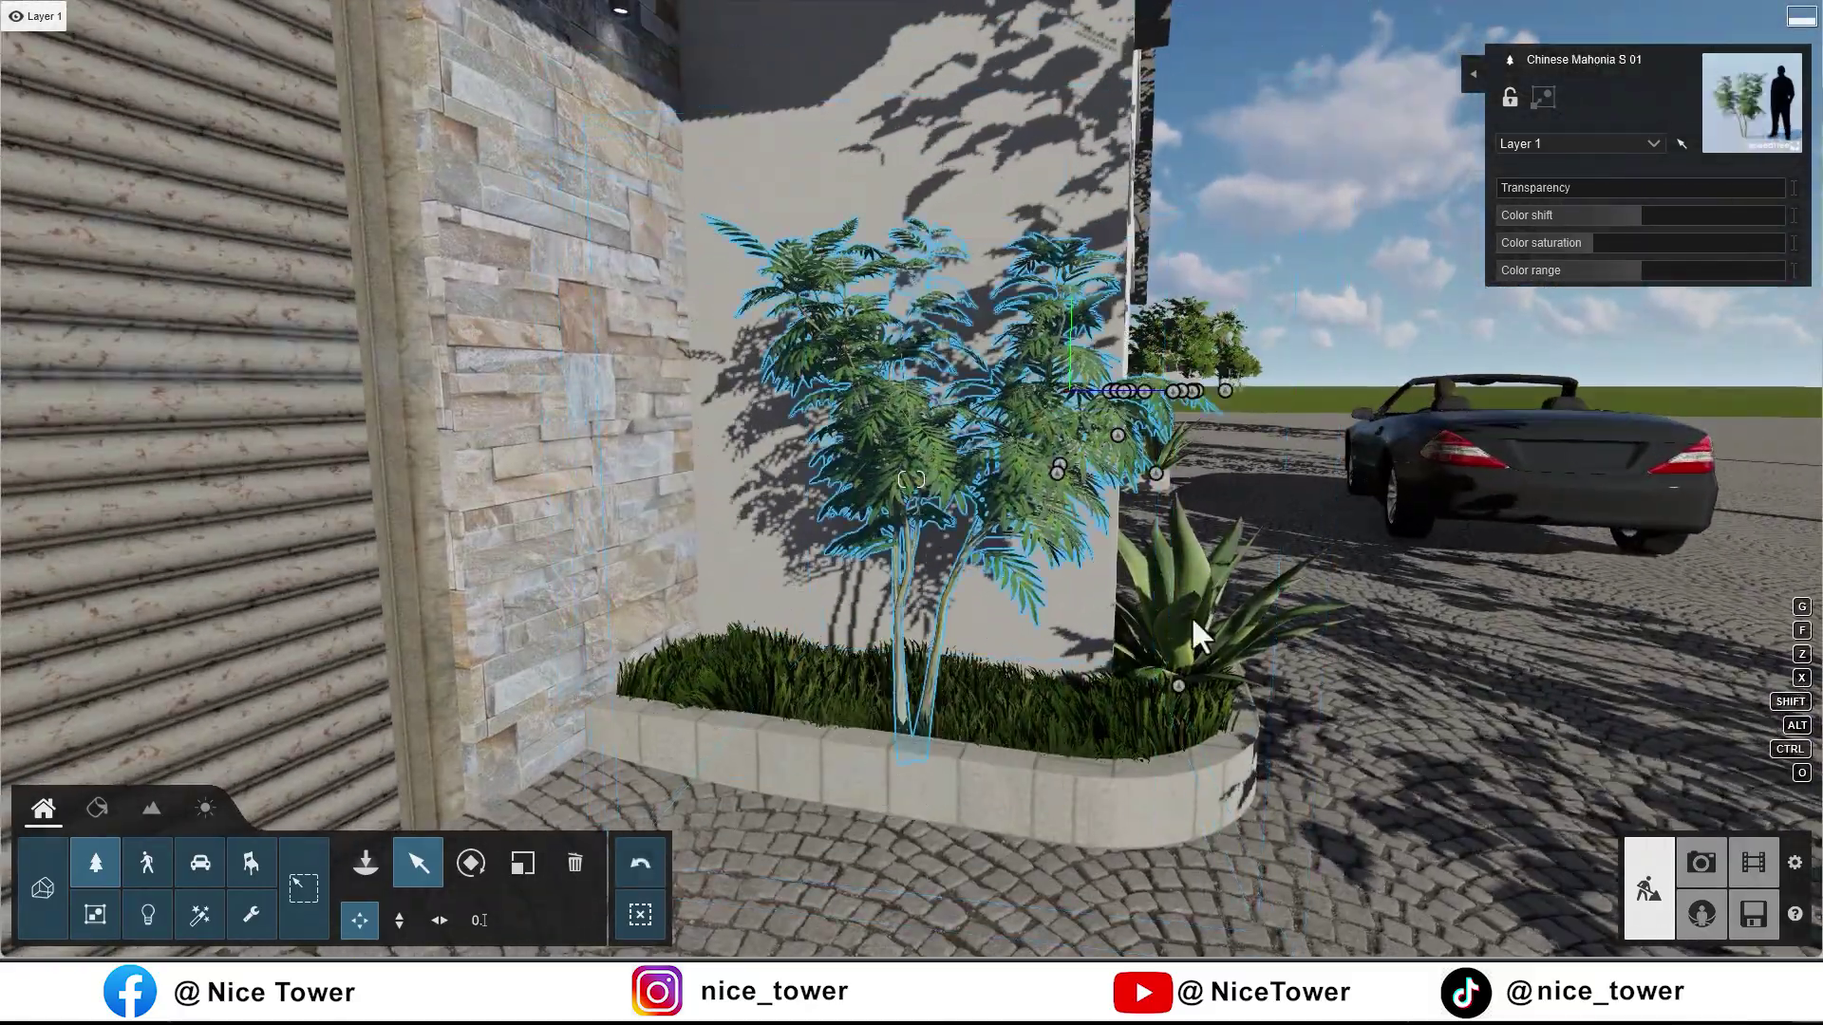
pyautogui.scroll(-5, 1177, 645)
pyautogui.moveTo(1177, 646); pyautogui.dragTo(670, 427, button='right')
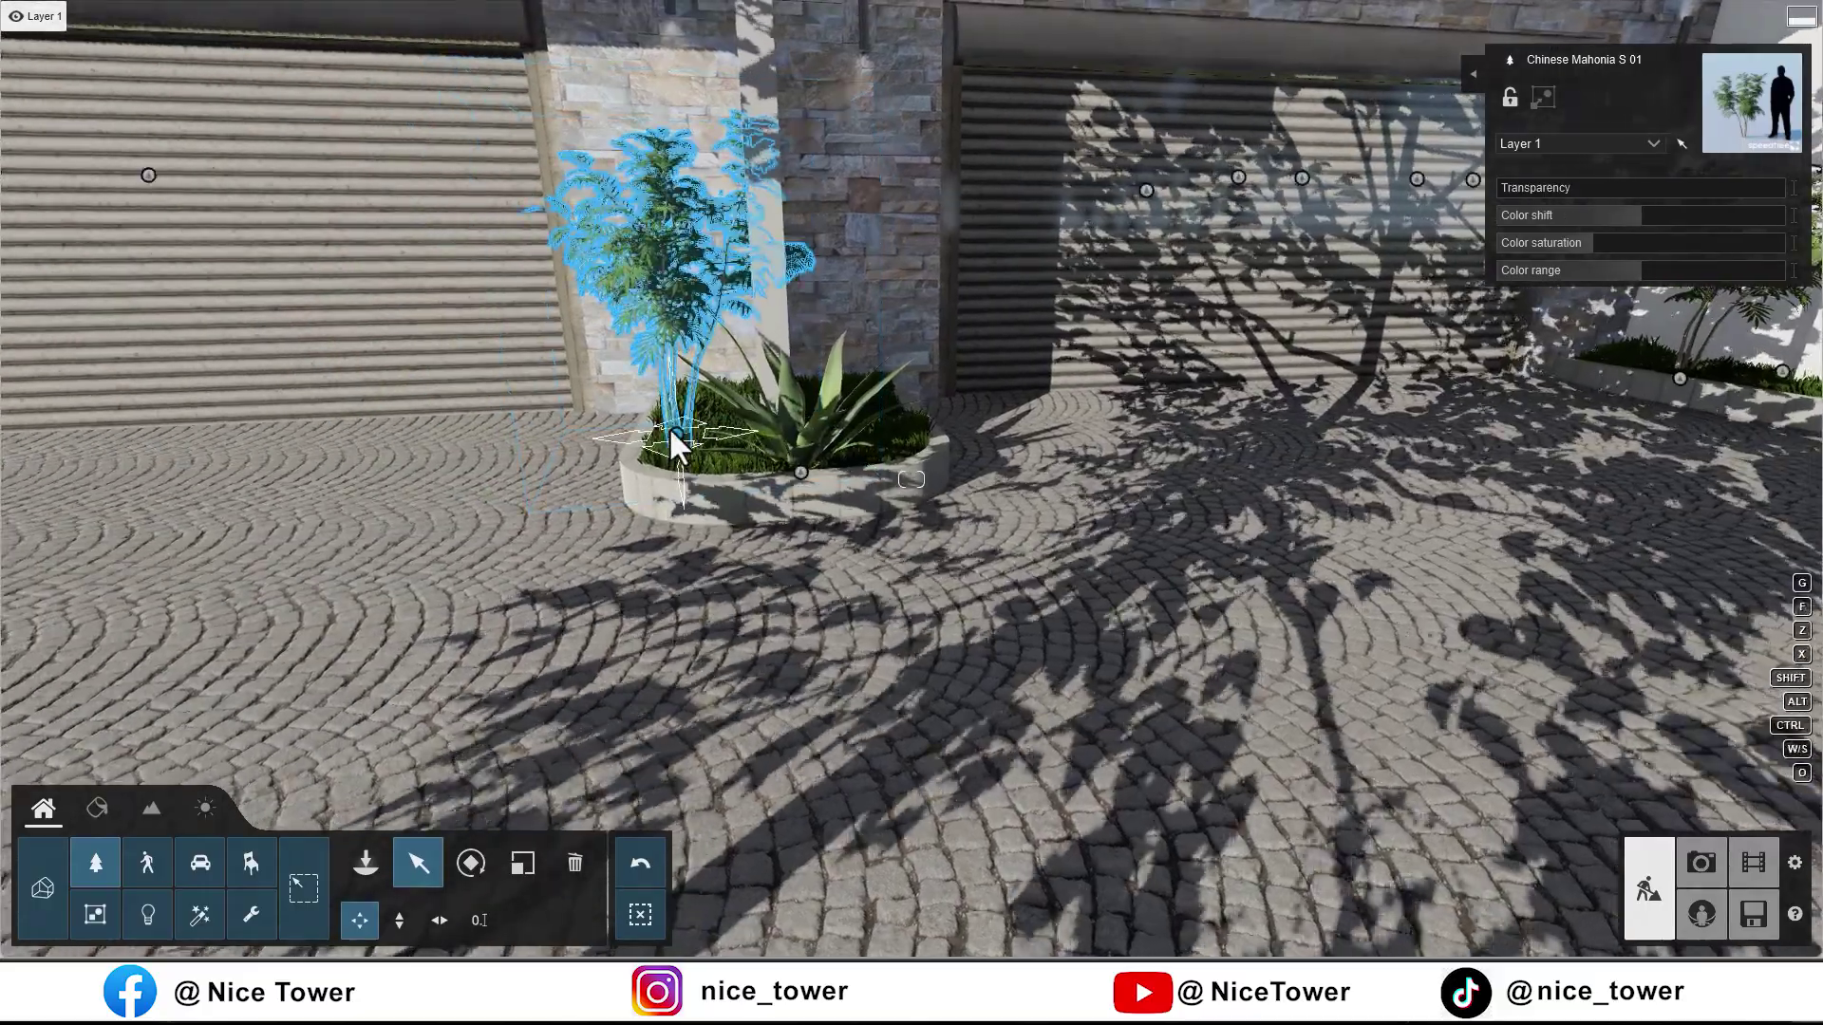
pyautogui.keyDown('alt'); pyautogui.moveTo(676, 436); pyautogui.dragTo(864, 432); pyautogui.keyUp('alt')
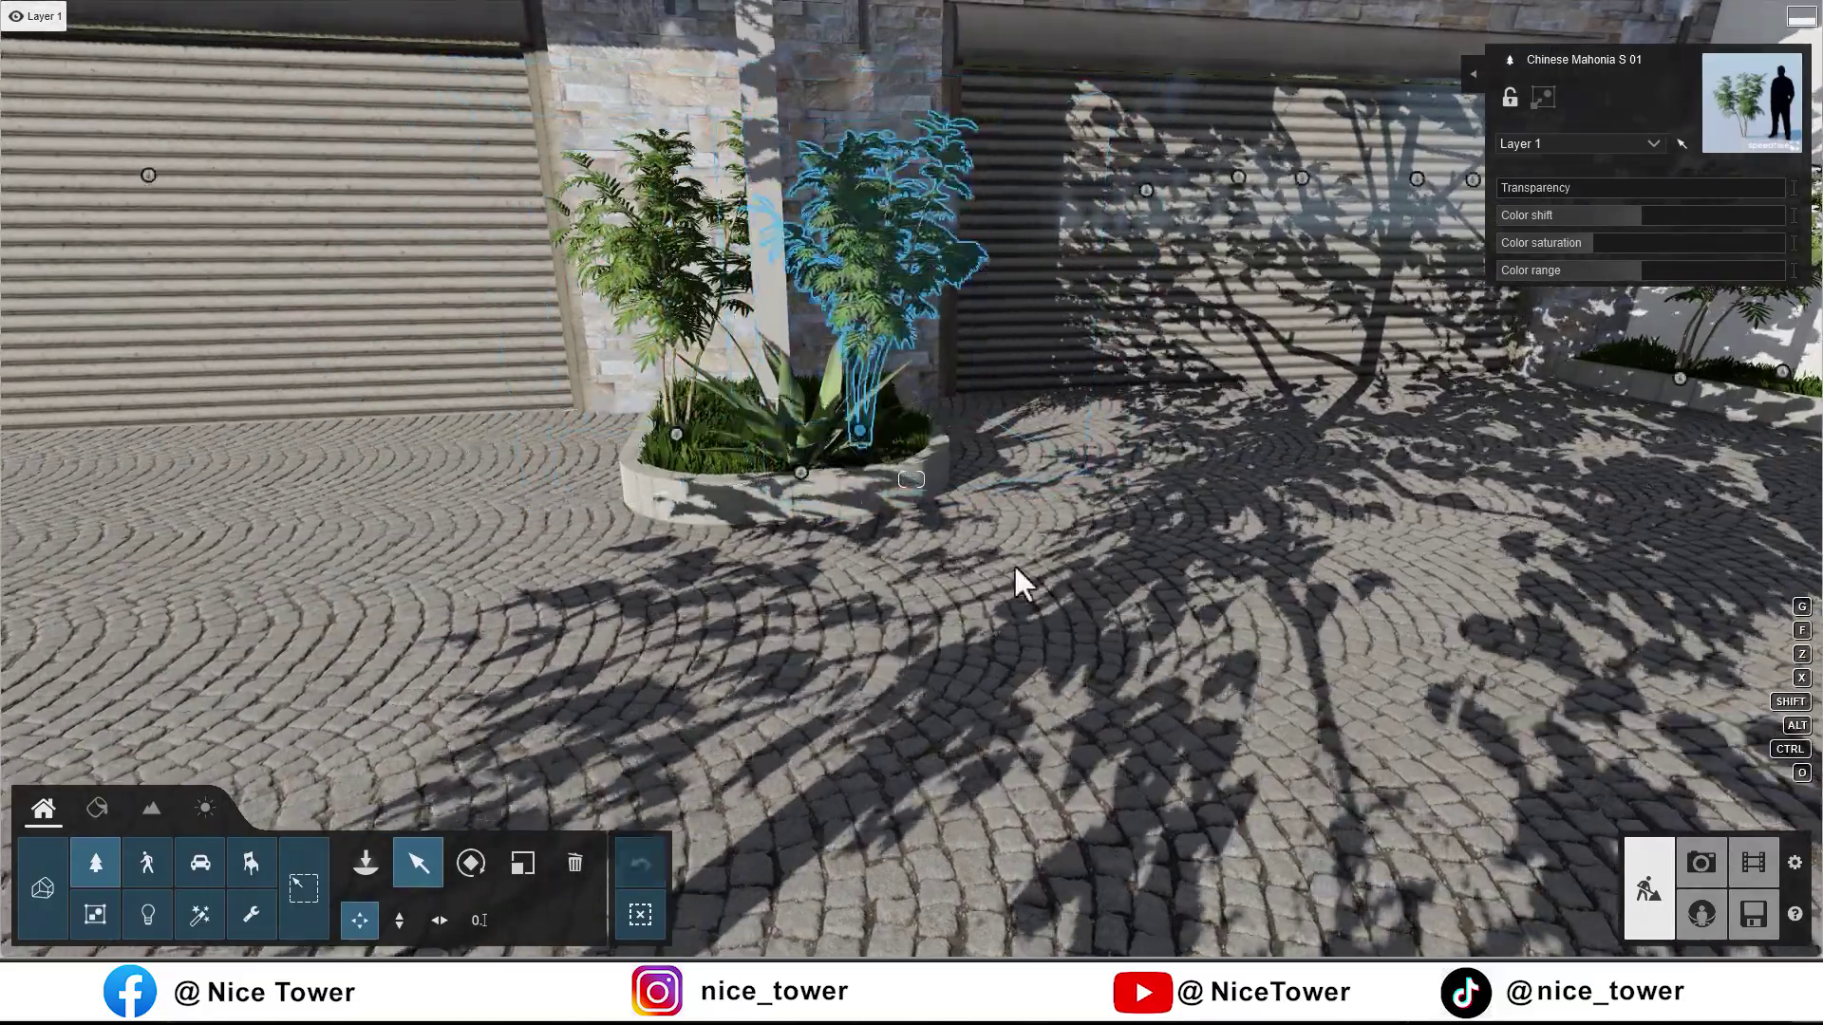
pyautogui.moveTo(995, 551); pyautogui.dragTo(855, 475, button='right')
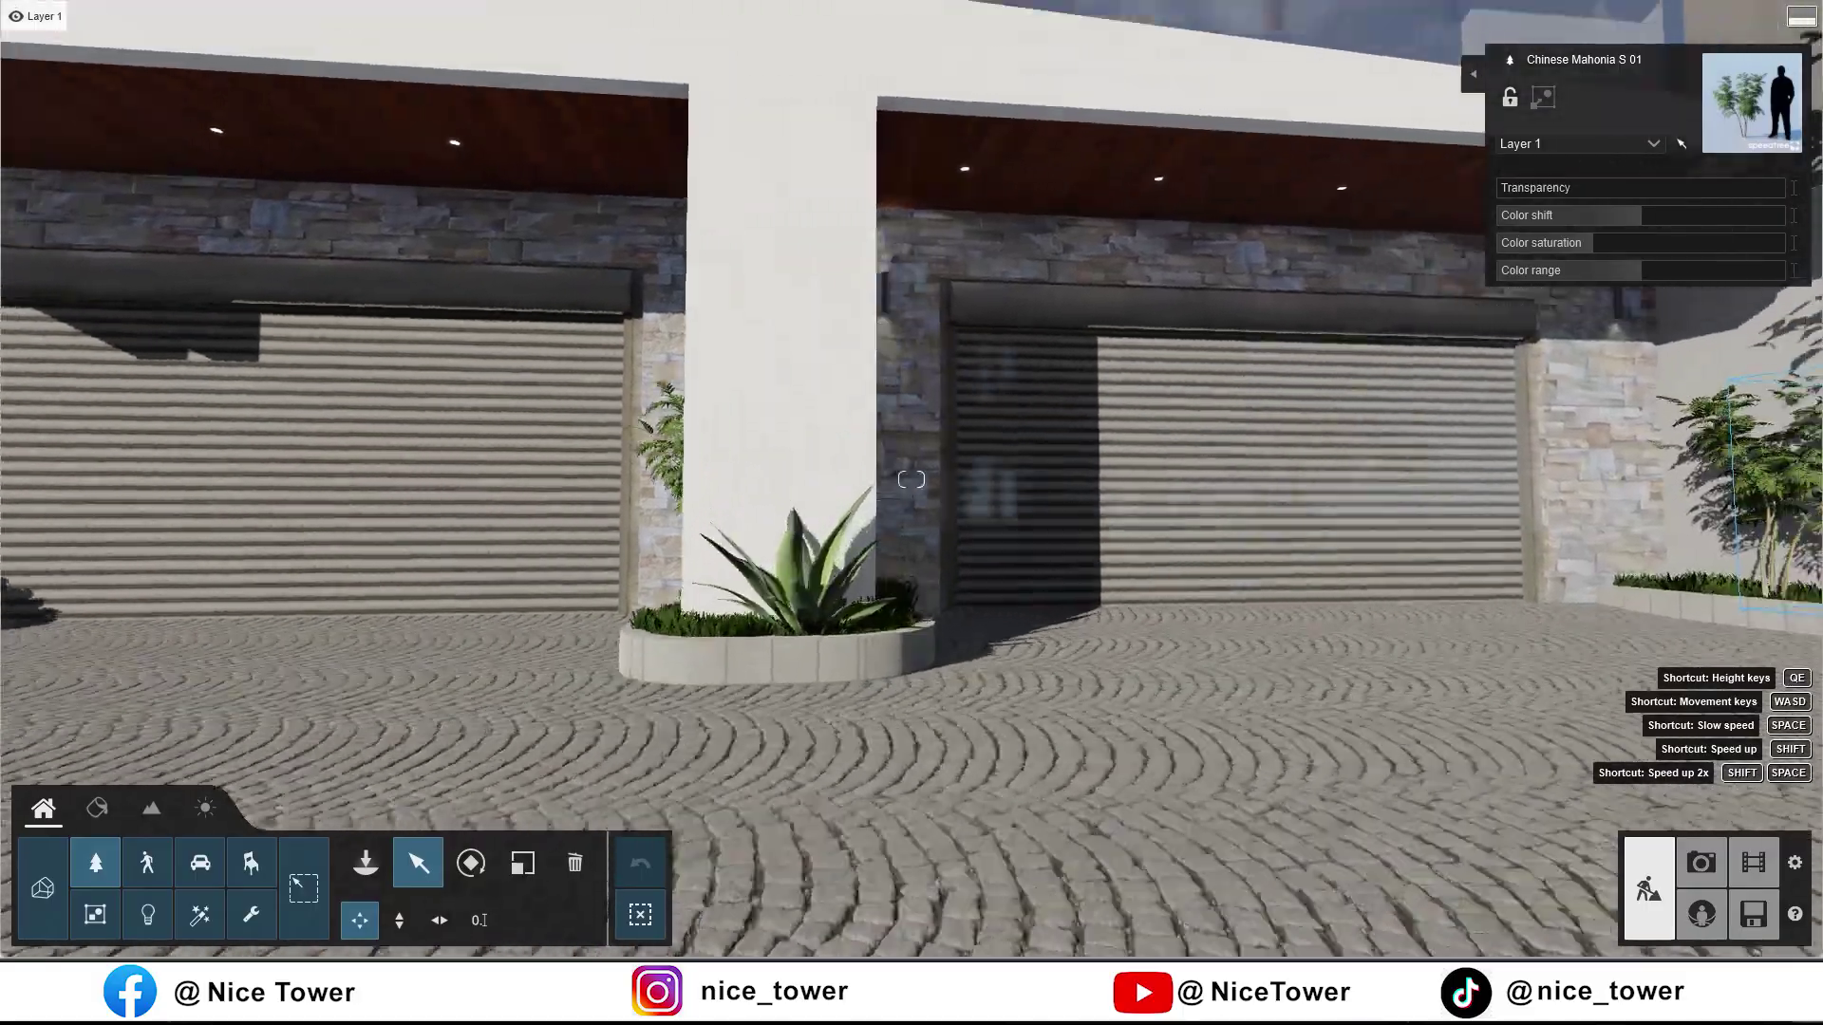
pyautogui.moveTo(854, 474); pyautogui.dragTo(730, 493, button='right')
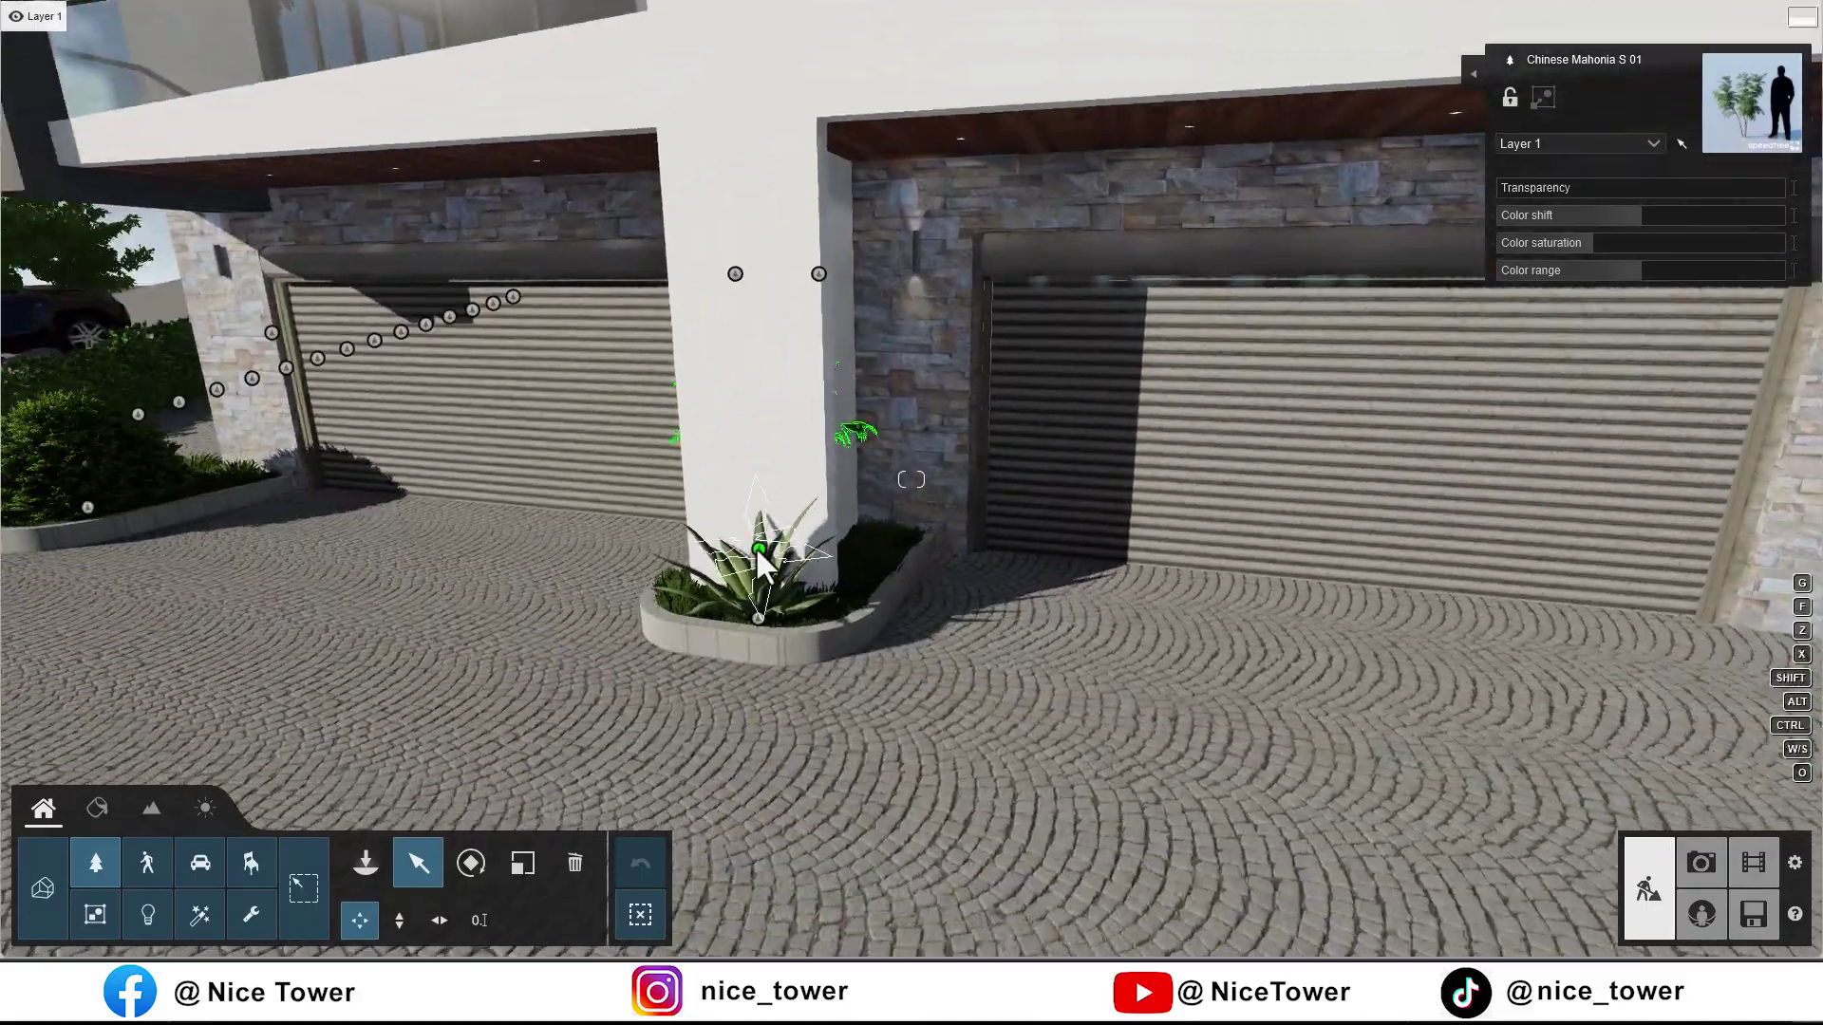
pyautogui.moveTo(814, 522)
pyautogui.mouseDown(button='right')
pyautogui.moveTo(830, 479)
pyautogui.moveTo(959, 431)
pyautogui.mouseUp(button='right')
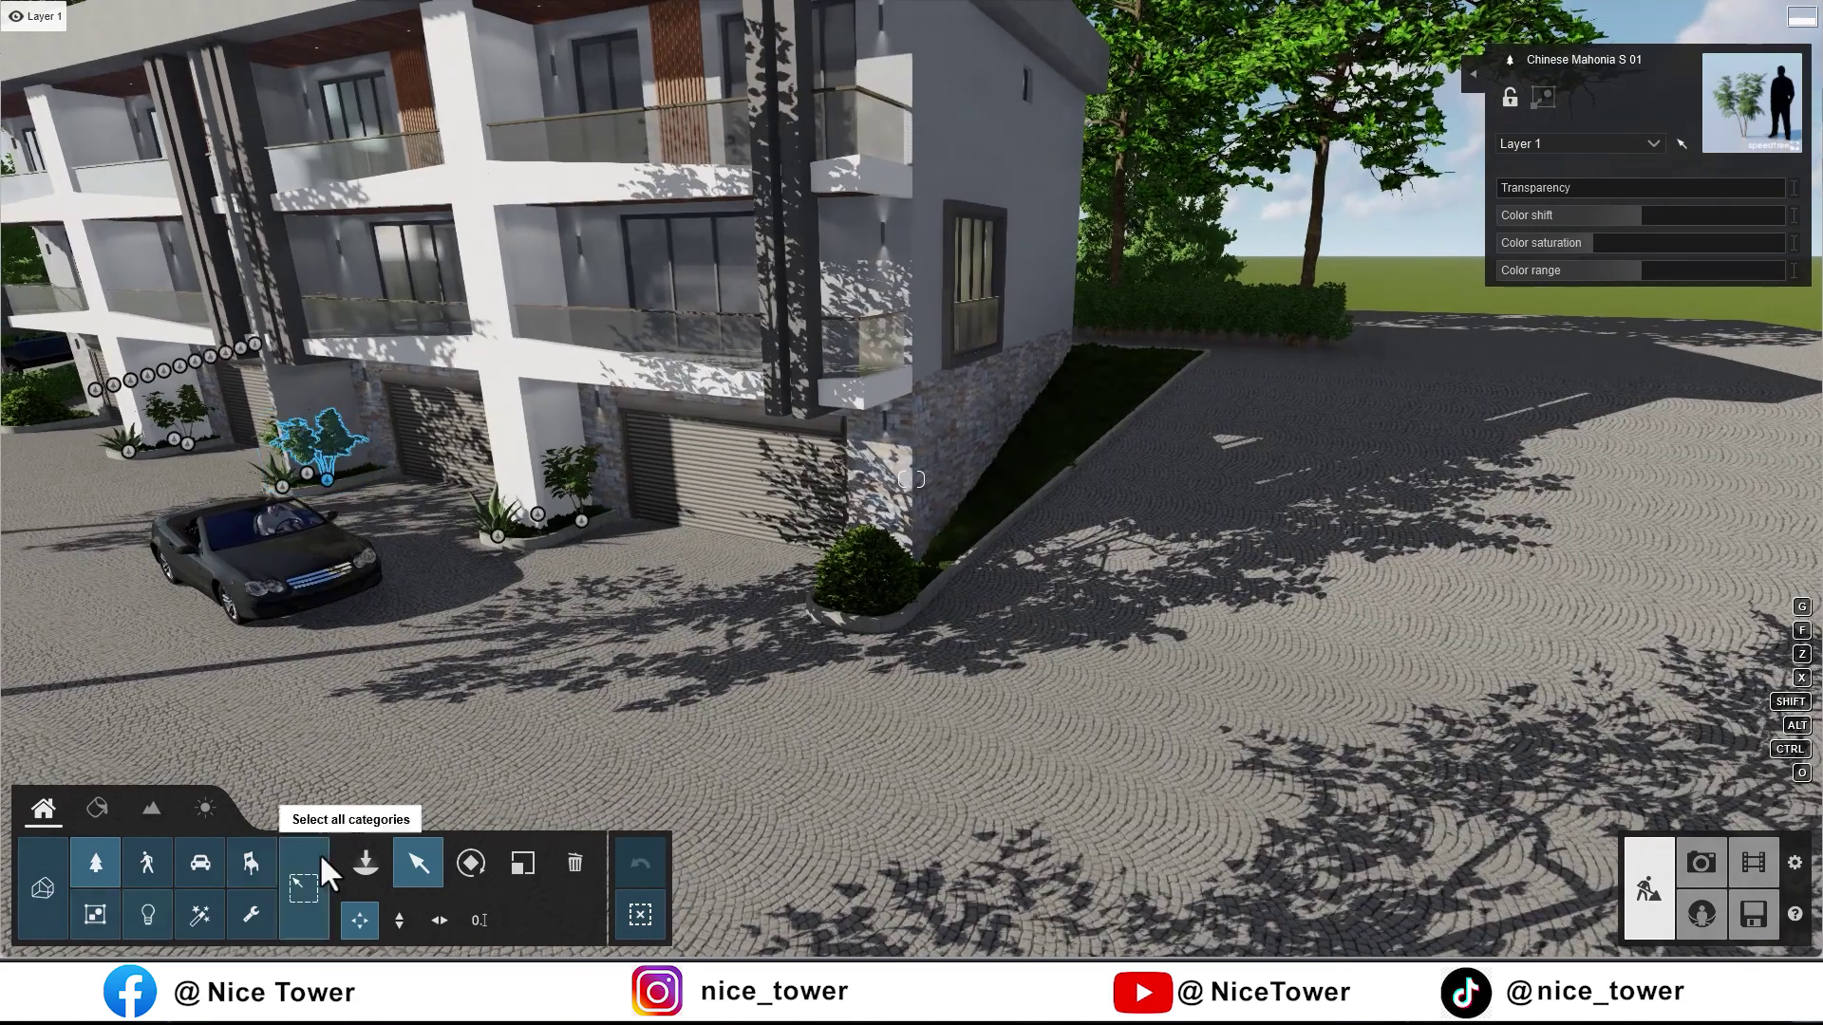
# Step: Place the spiral ChineseJuniper from Favorites page 2 in the scene
pyautogui.click(366, 863)
pyautogui.click(76, 95)
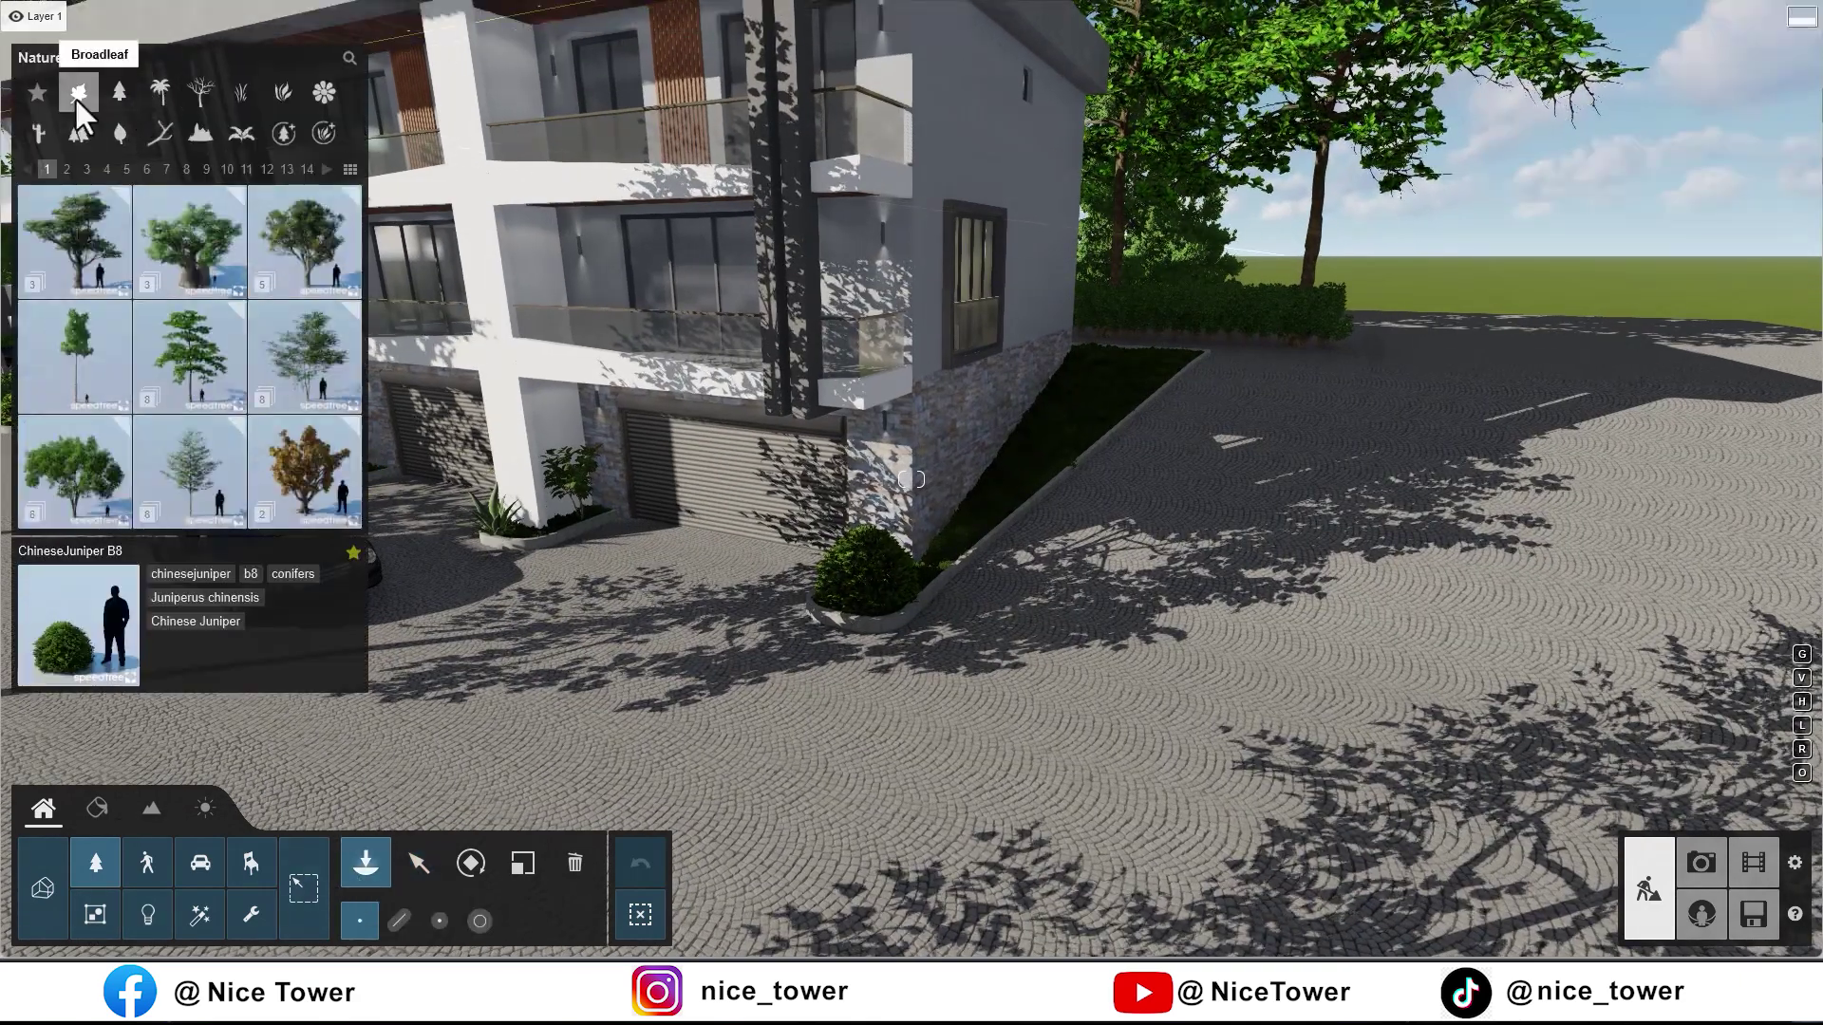
pyautogui.click(36, 93)
pyautogui.click(46, 170)
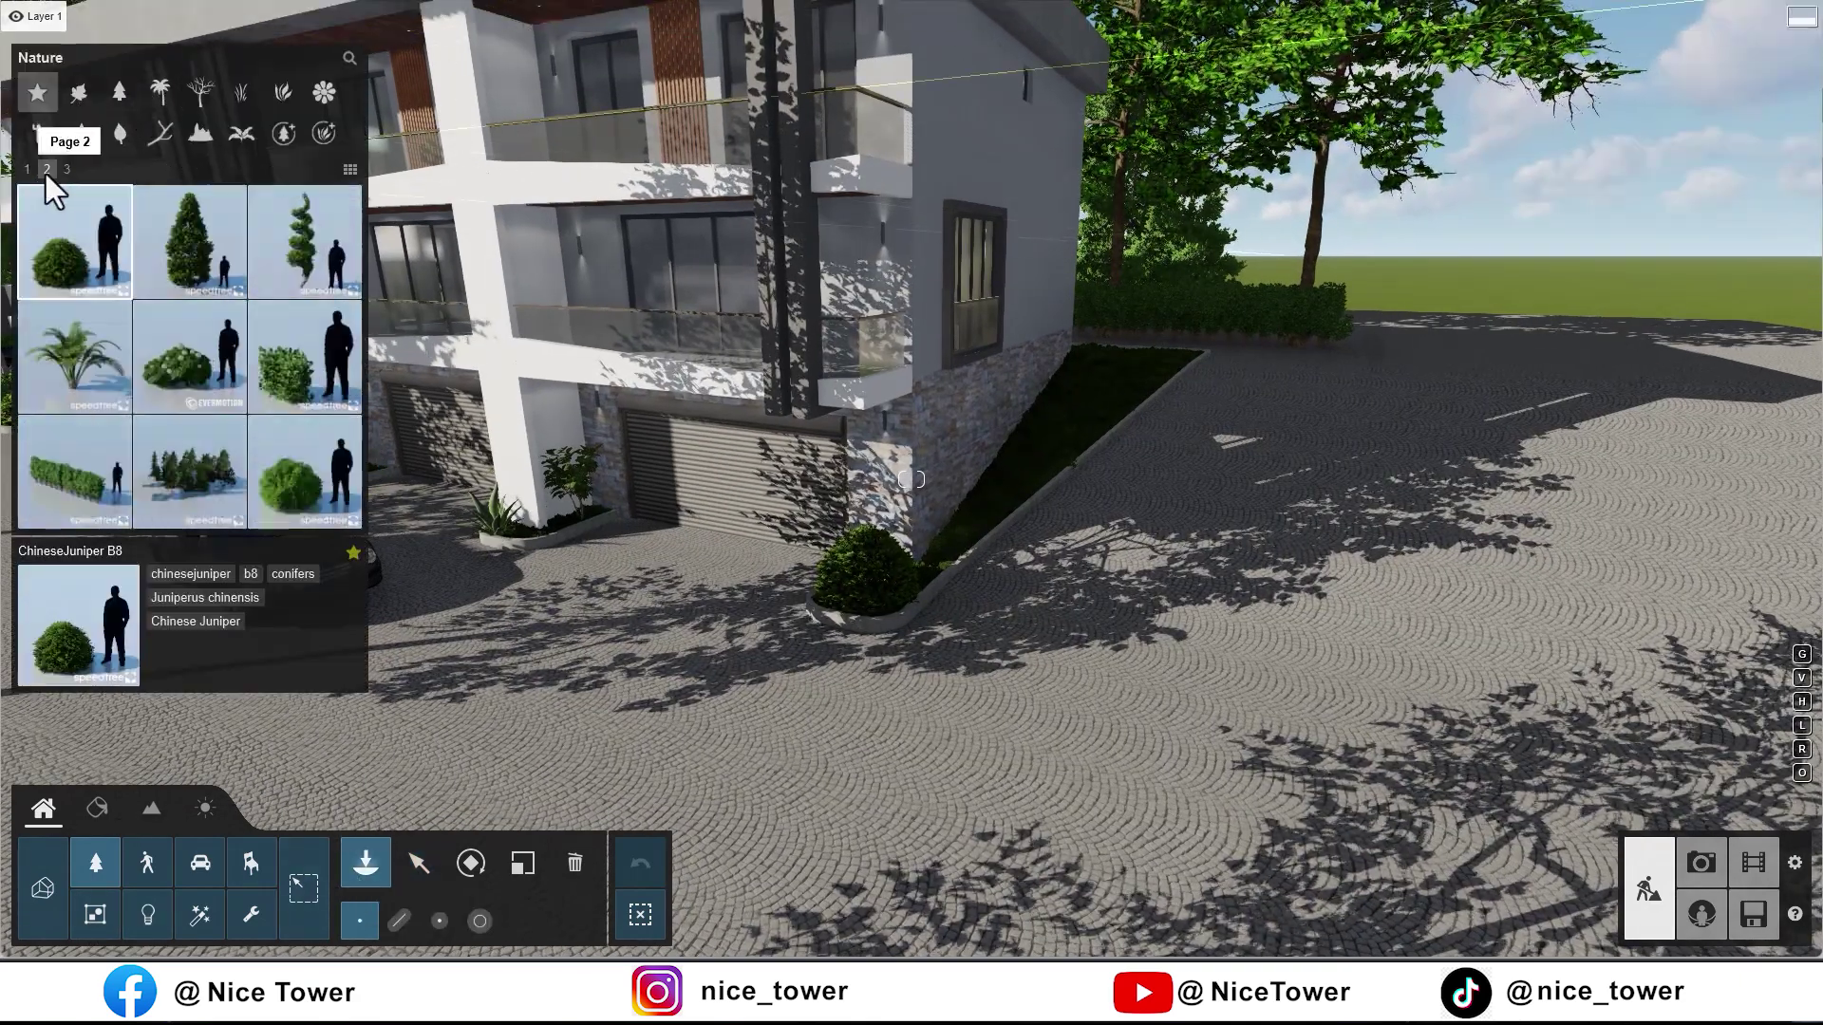
pyautogui.click(318, 232)
pyautogui.click(1111, 362)
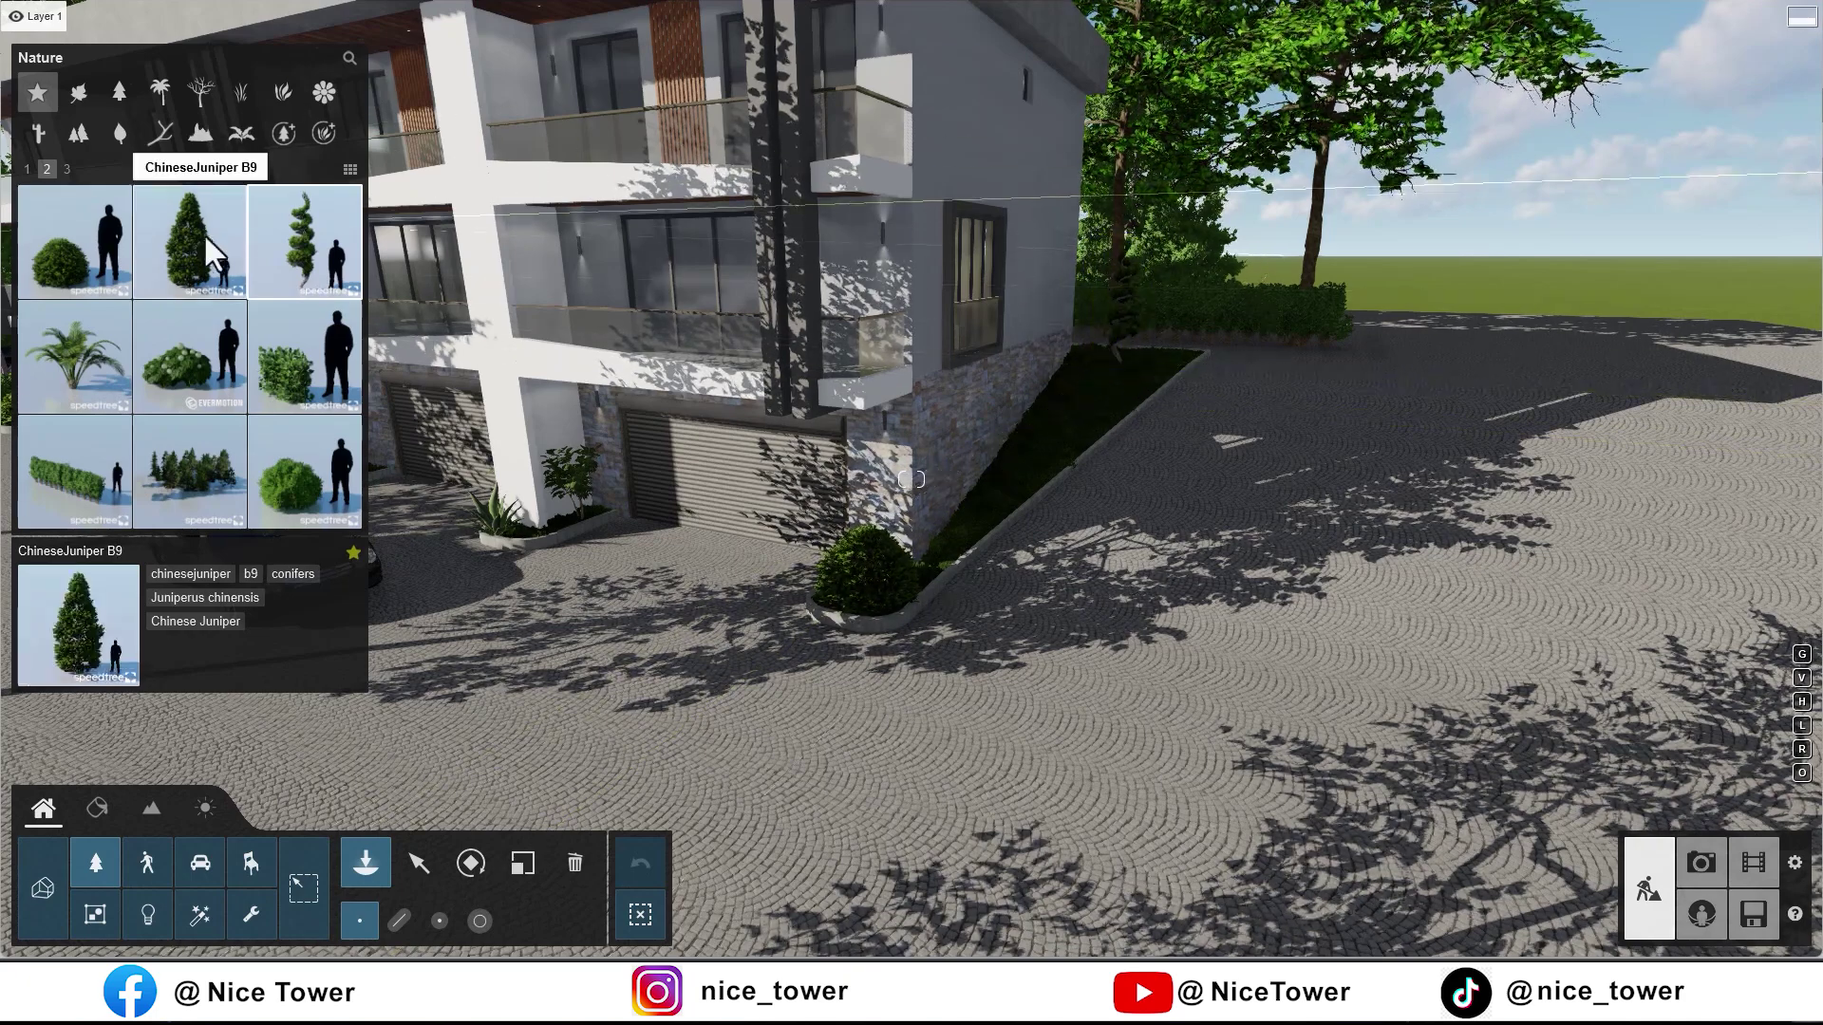
# Step: Browse the Conifers and Palms categories, ending on the Cabbage Tree Group collection
pyautogui.click(119, 92)
pyautogui.click(67, 169)
pyautogui.click(106, 169)
pyautogui.click(160, 92)
pyautogui.click(110, 251)
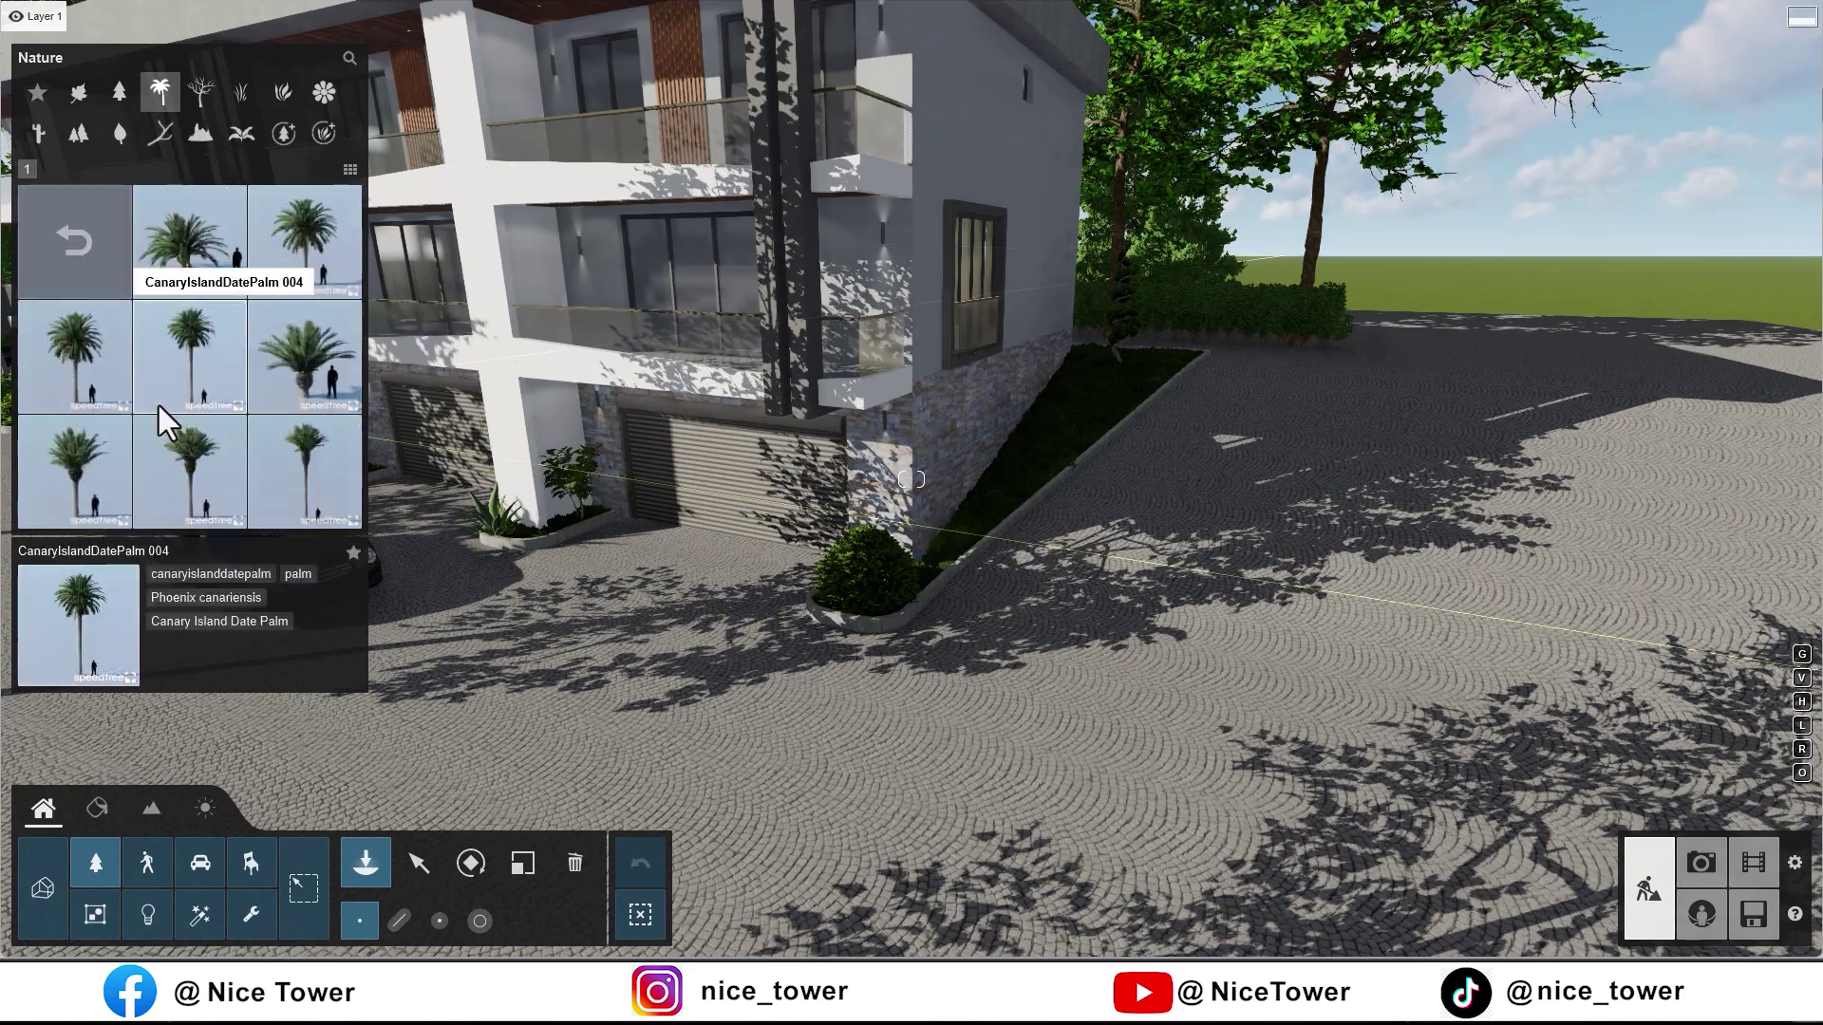
pyautogui.click(74, 242)
pyautogui.click(201, 245)
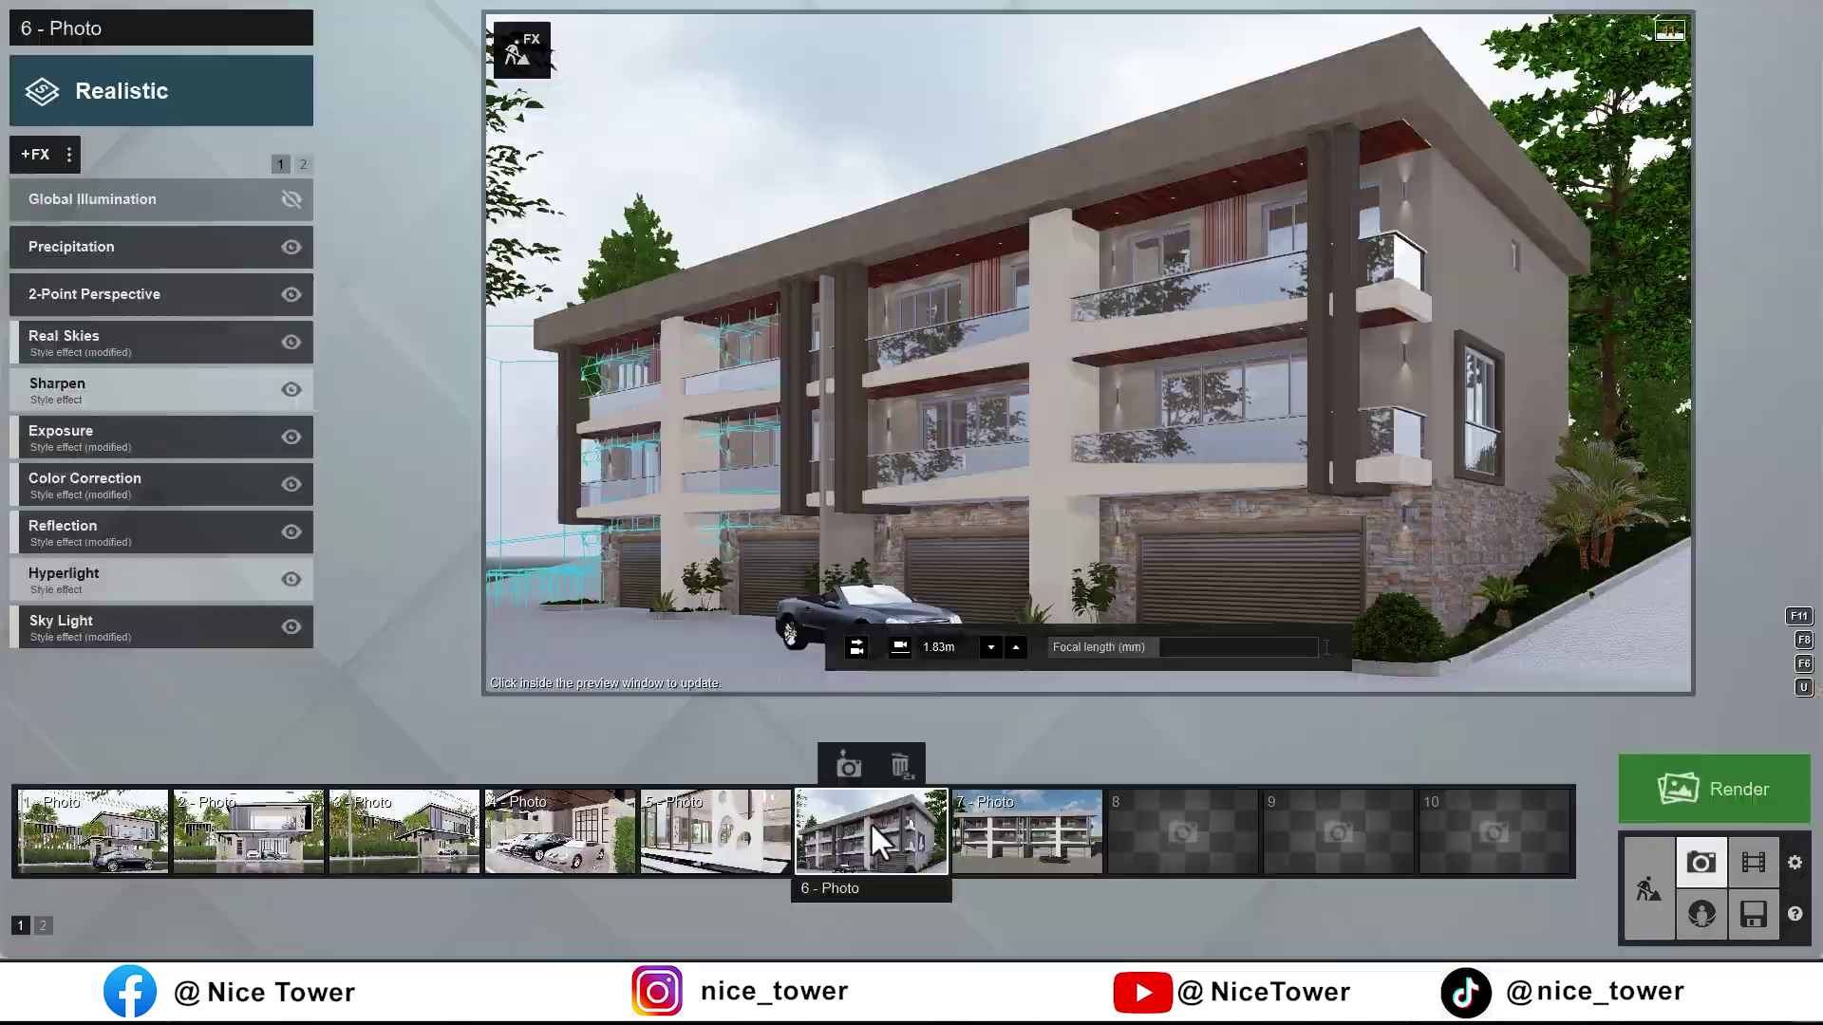
# Step: Adjust Precipitation phase, particle speed and rain/snow on photo 6, and lower the camera
pyautogui.click(1064, 556)
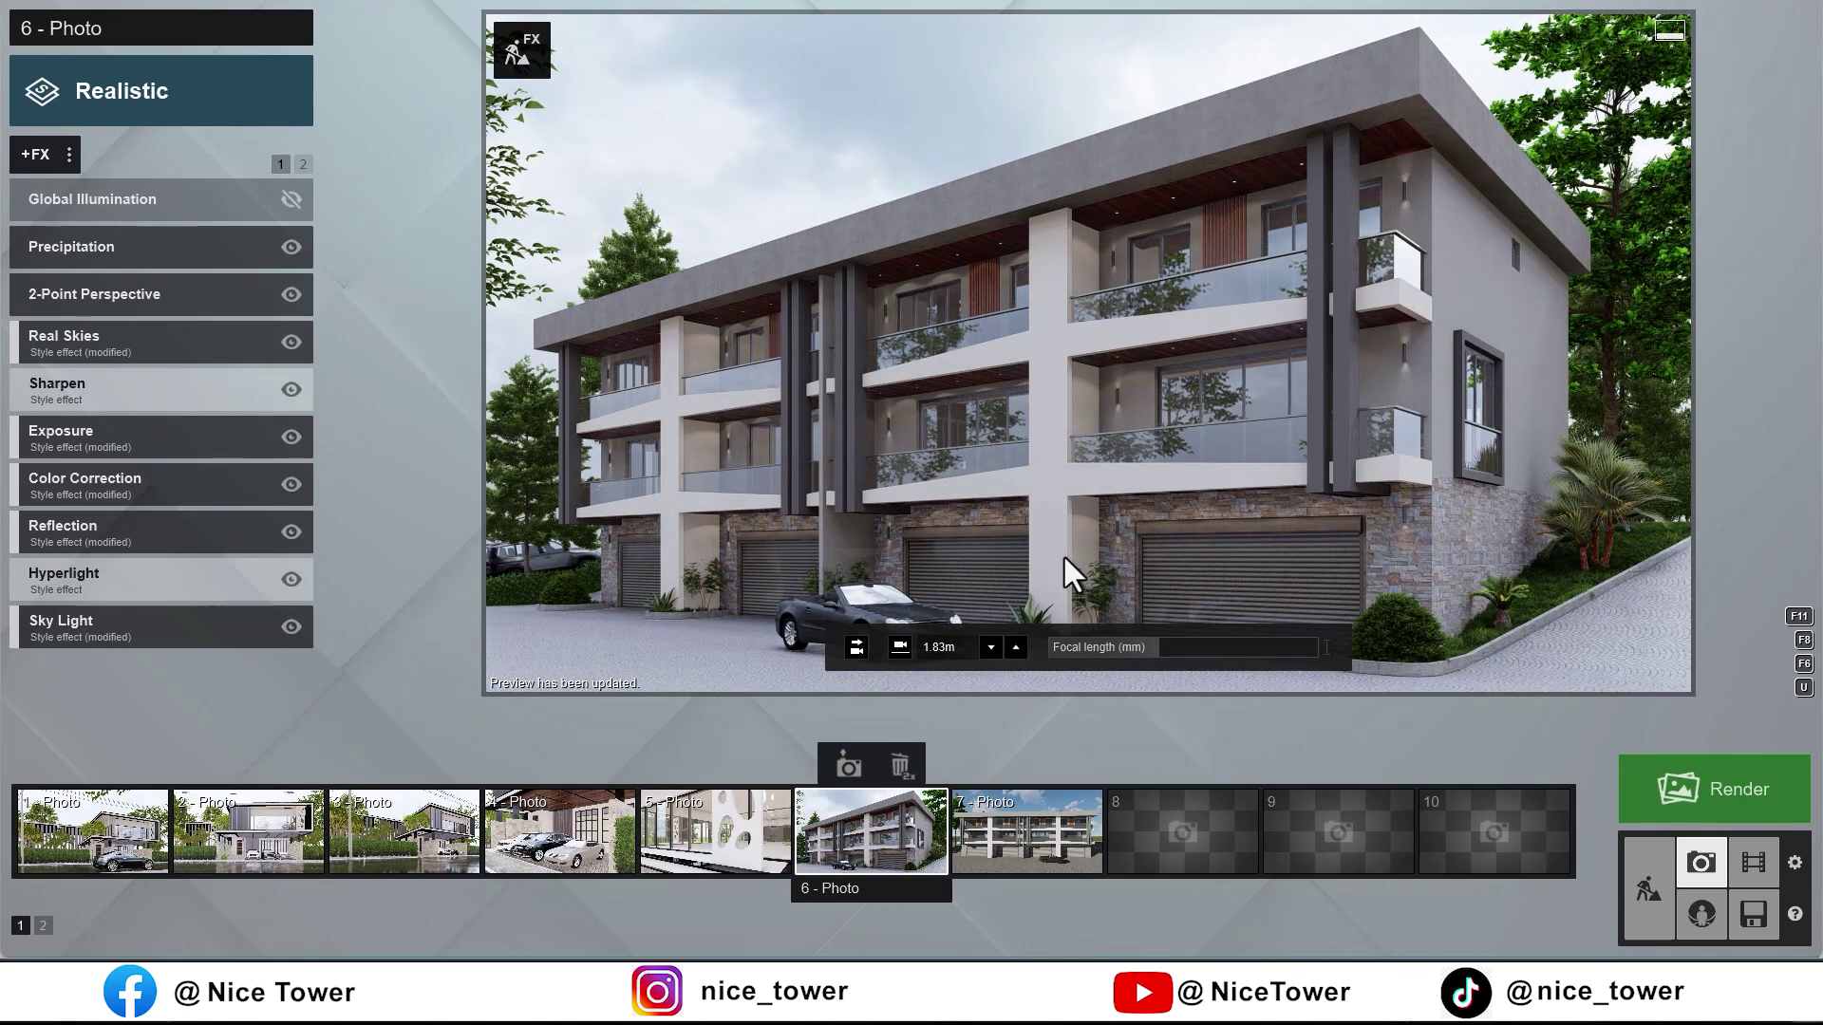
pyautogui.click(101, 297)
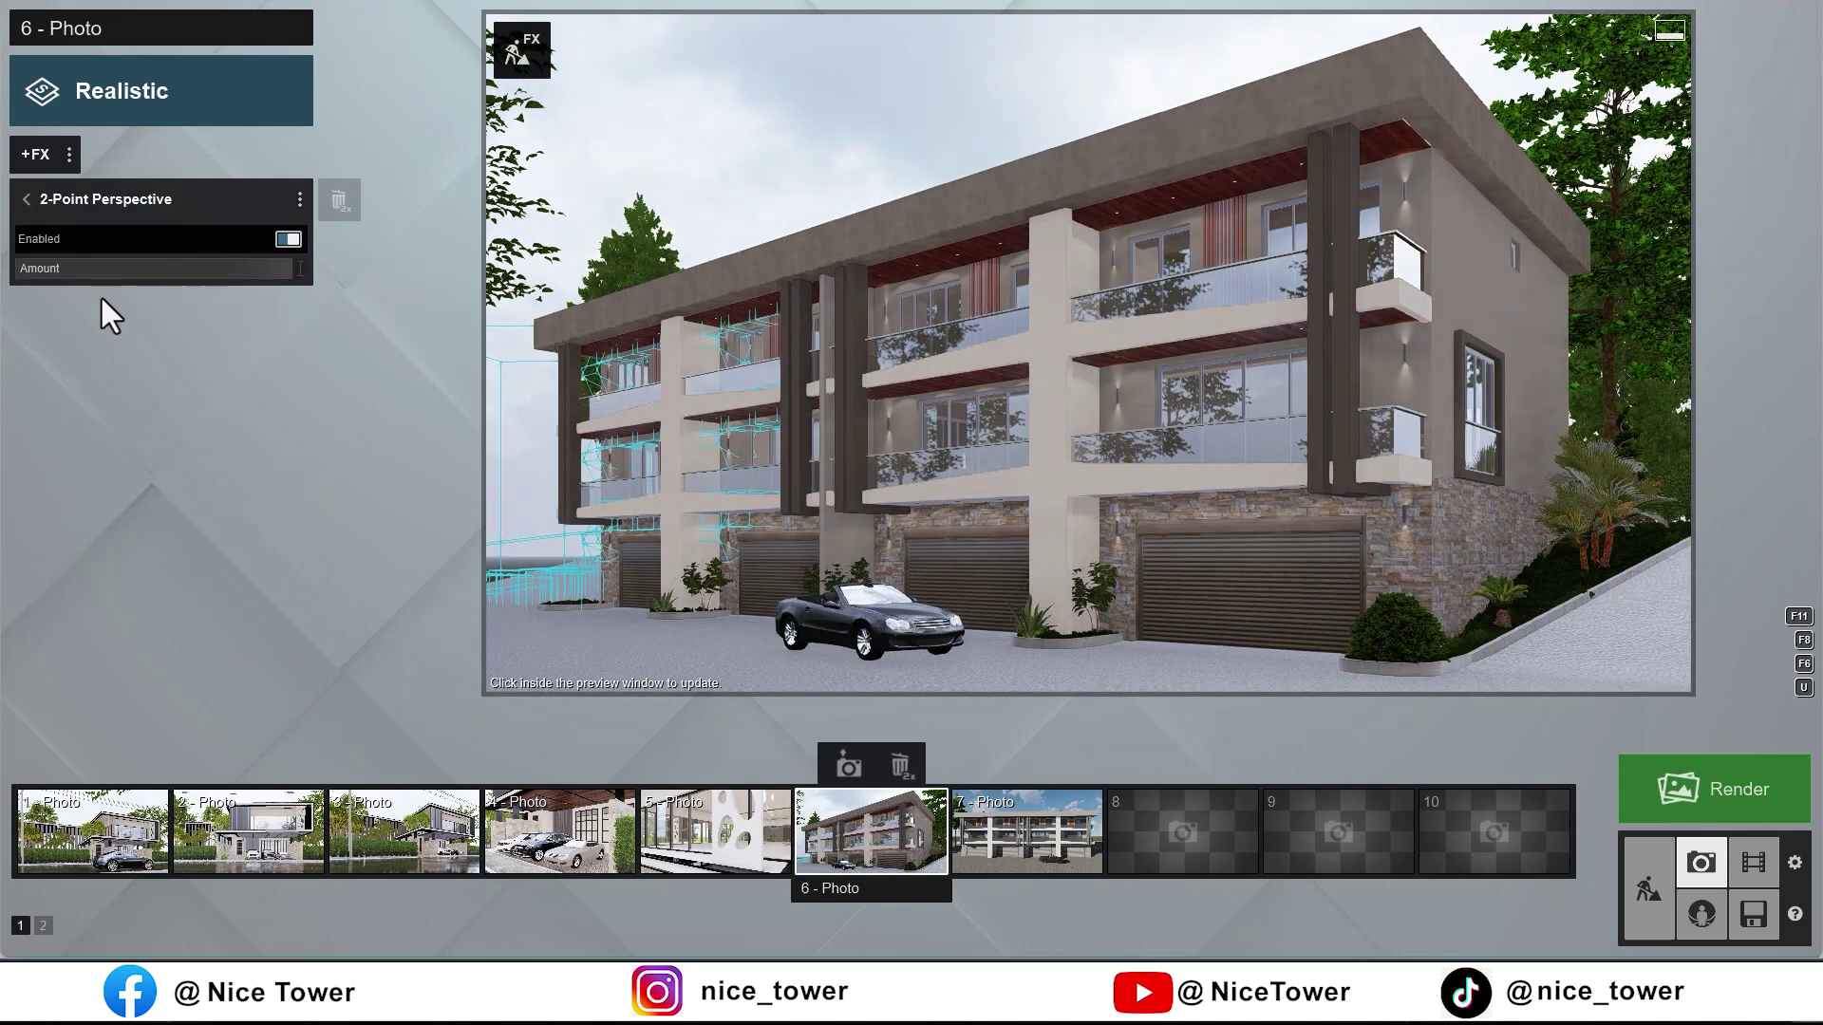
pyautogui.click(23, 199)
pyautogui.click(66, 251)
pyautogui.moveTo(99, 265); pyautogui.dragTo(64, 260)
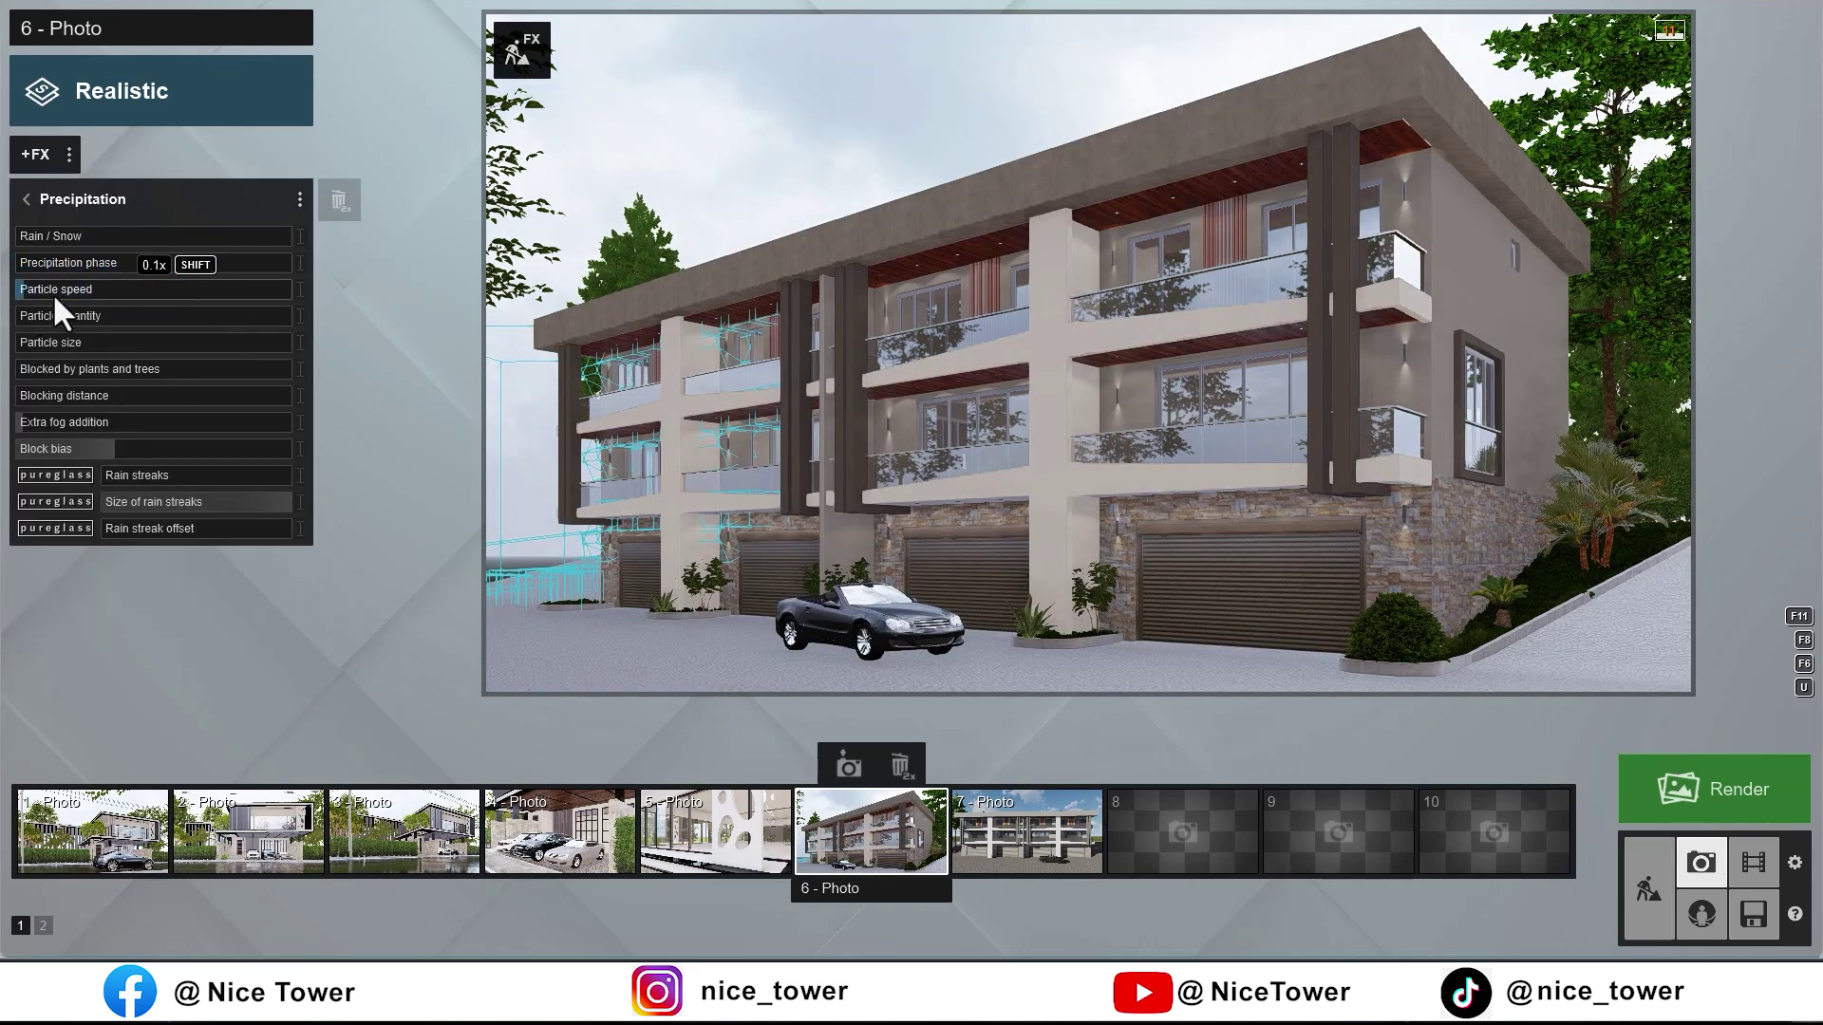
pyautogui.moveTo(1219, 581); pyautogui.dragTo(1089, 353, button='right')
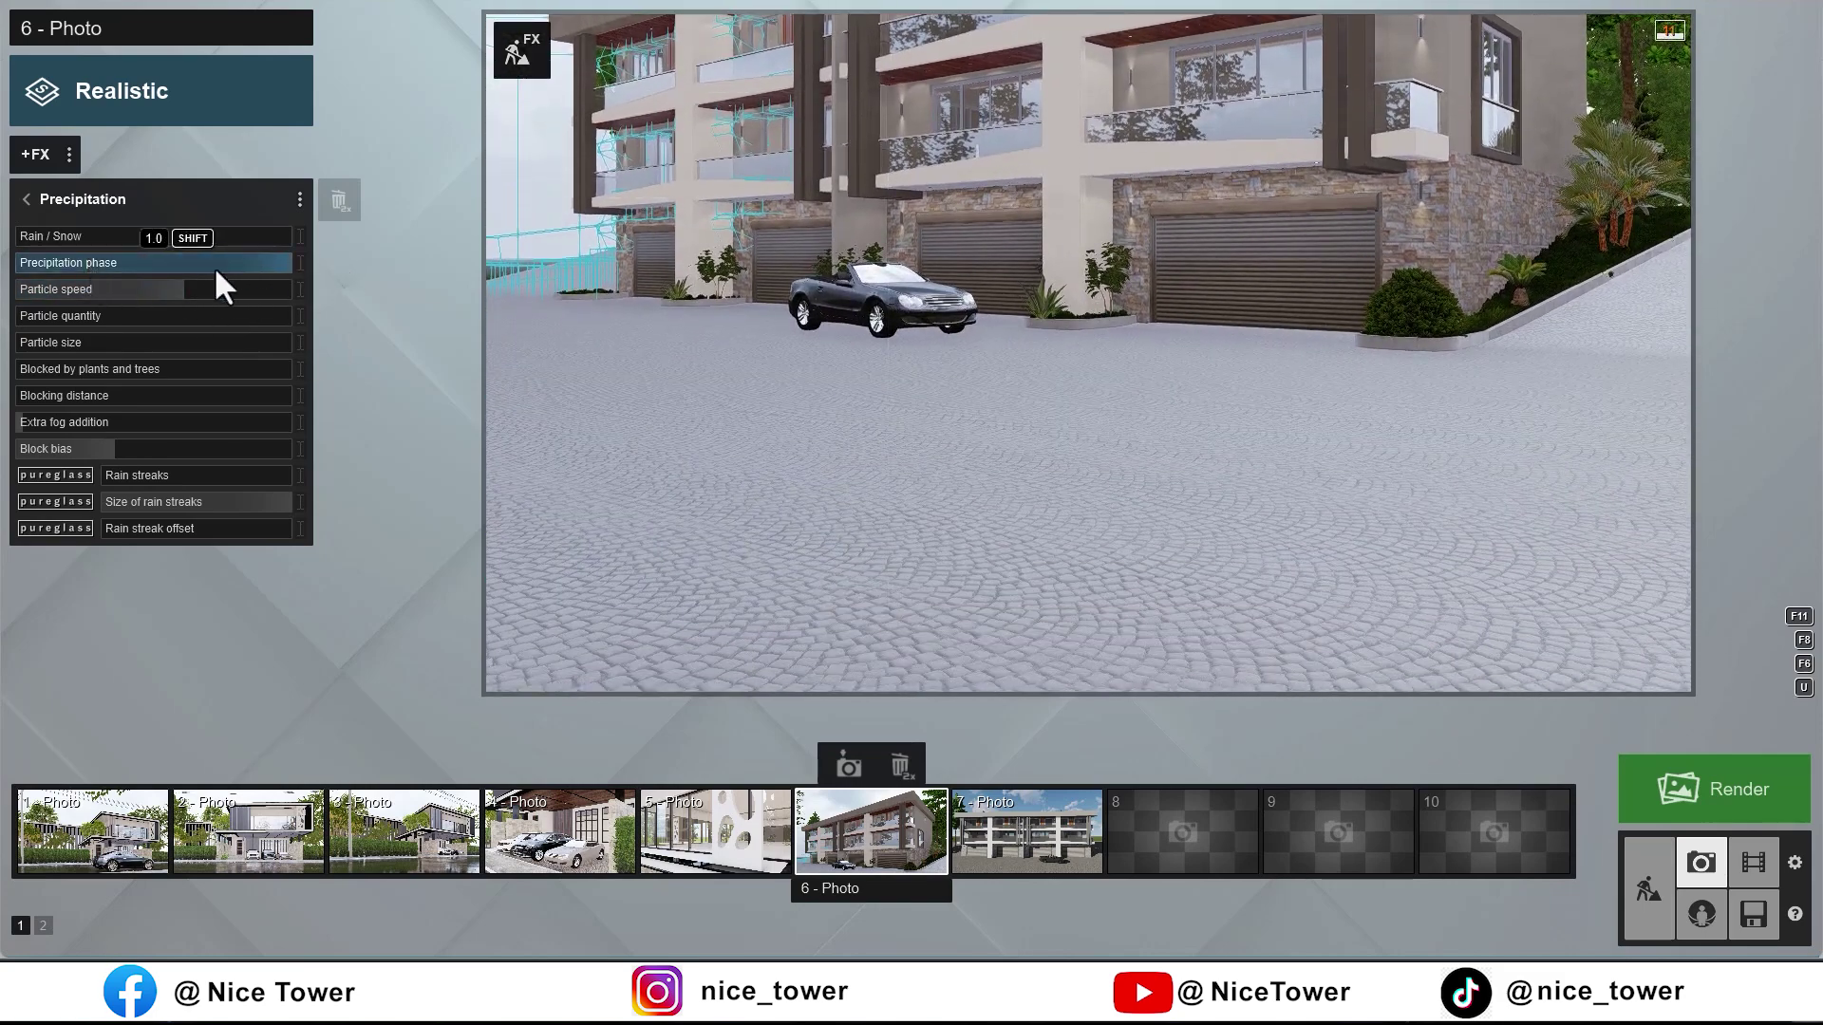
pyautogui.moveTo(66, 288); pyautogui.dragTo(283, 288)
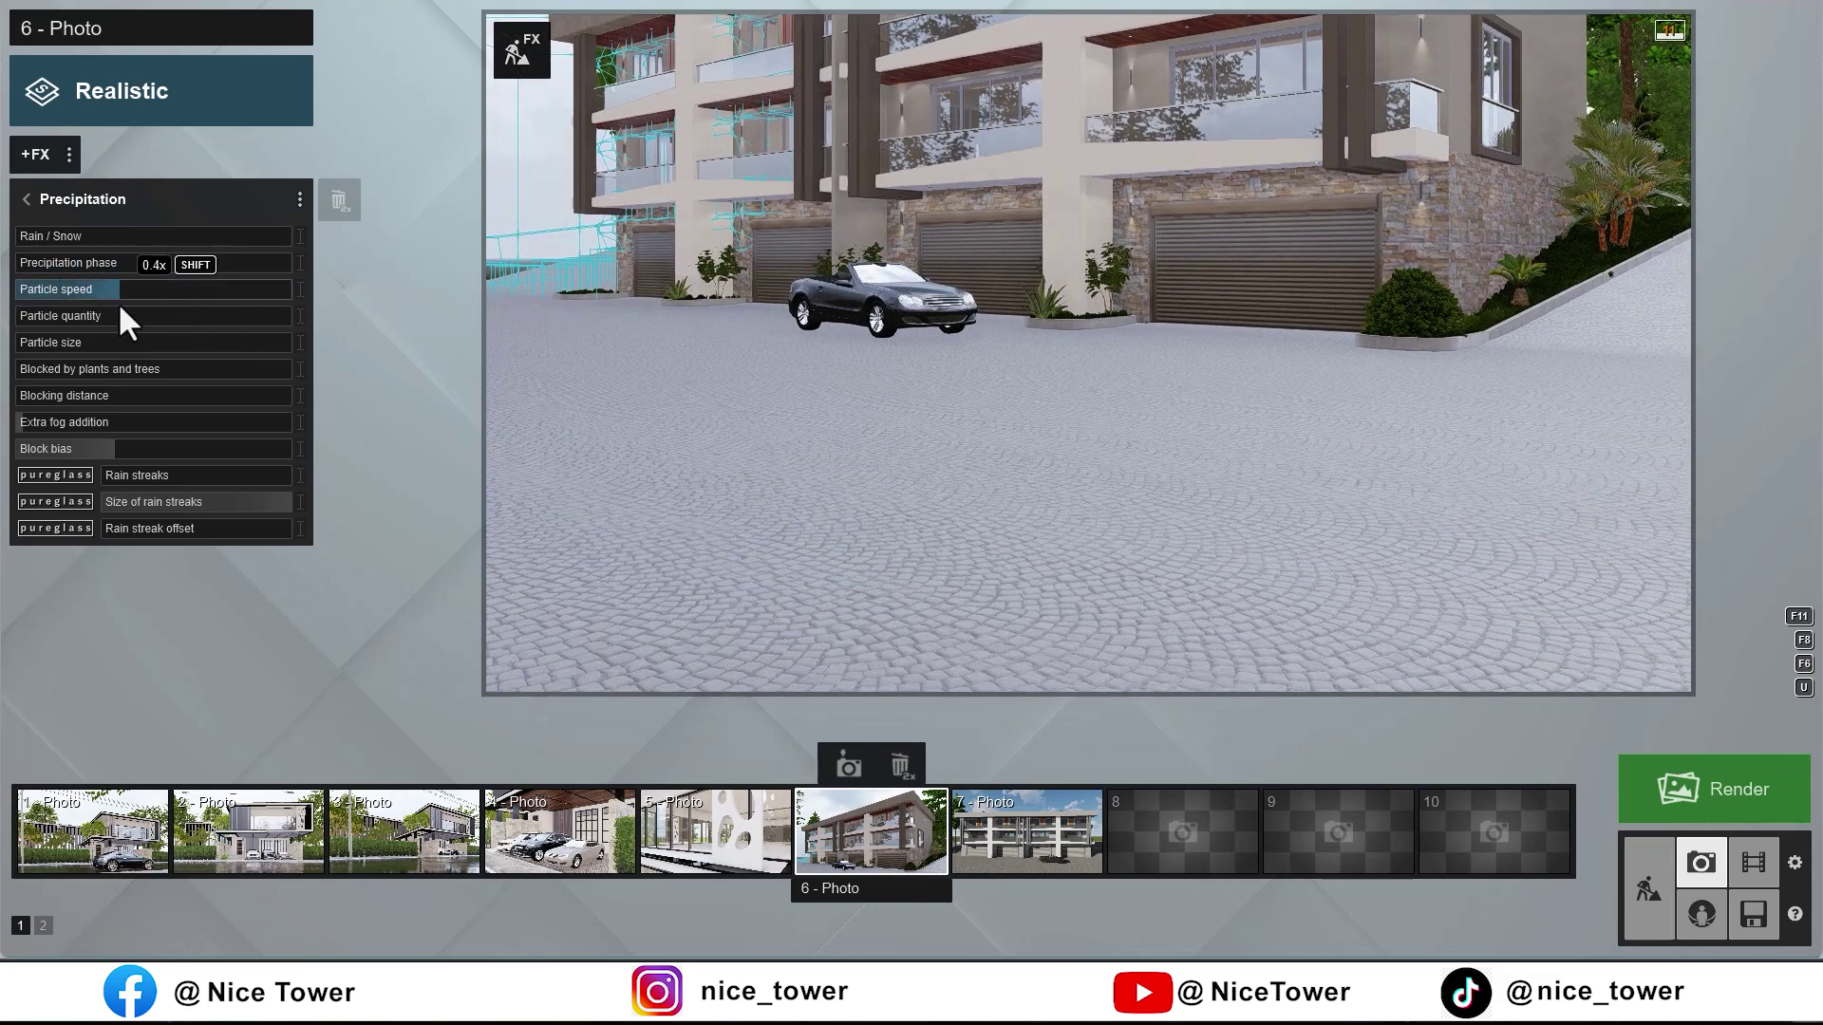
pyautogui.moveTo(57, 236); pyautogui.dragTo(104, 231)
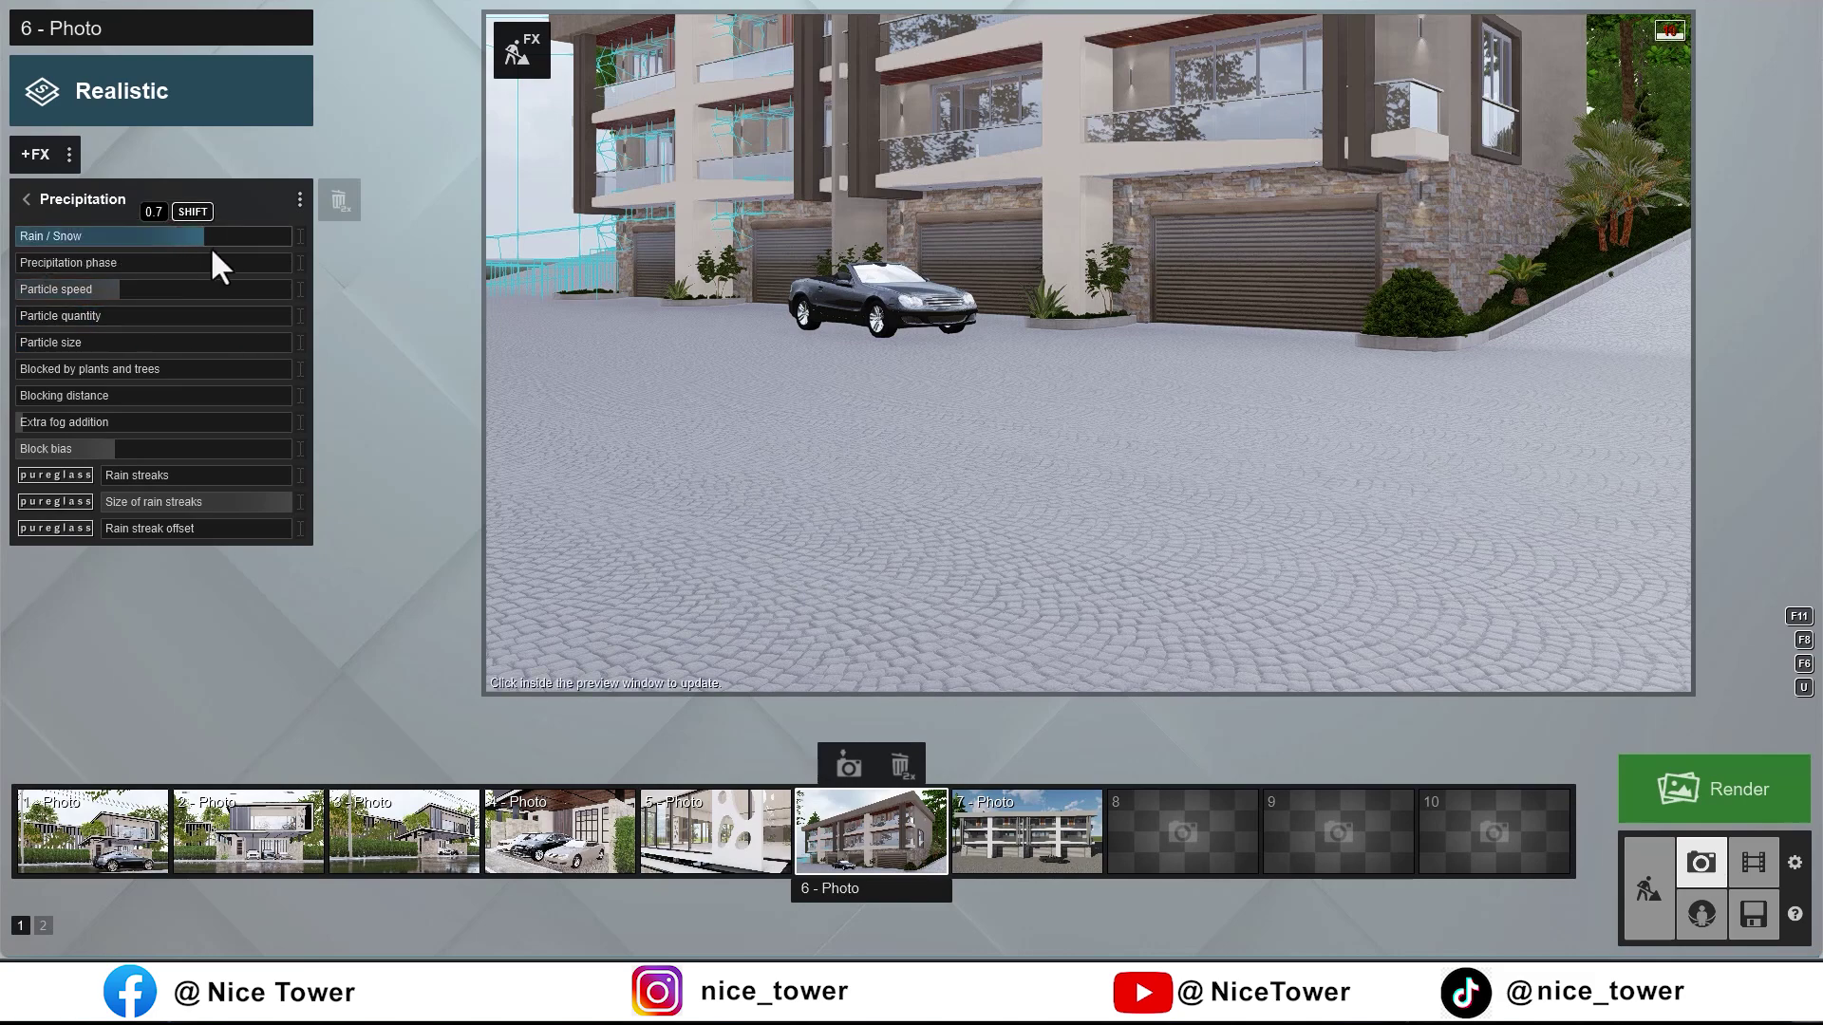
# Step: Lower Rain/Snow to 0.4, reduce precipitation phase, and save the ~1.46 m view to Photo 6
pyautogui.click(811, 488)
pyautogui.moveTo(155, 233)
pyautogui.mouseDown()
pyautogui.moveTo(33, 253)
pyautogui.moveTo(118, 252)
pyautogui.mouseUp()
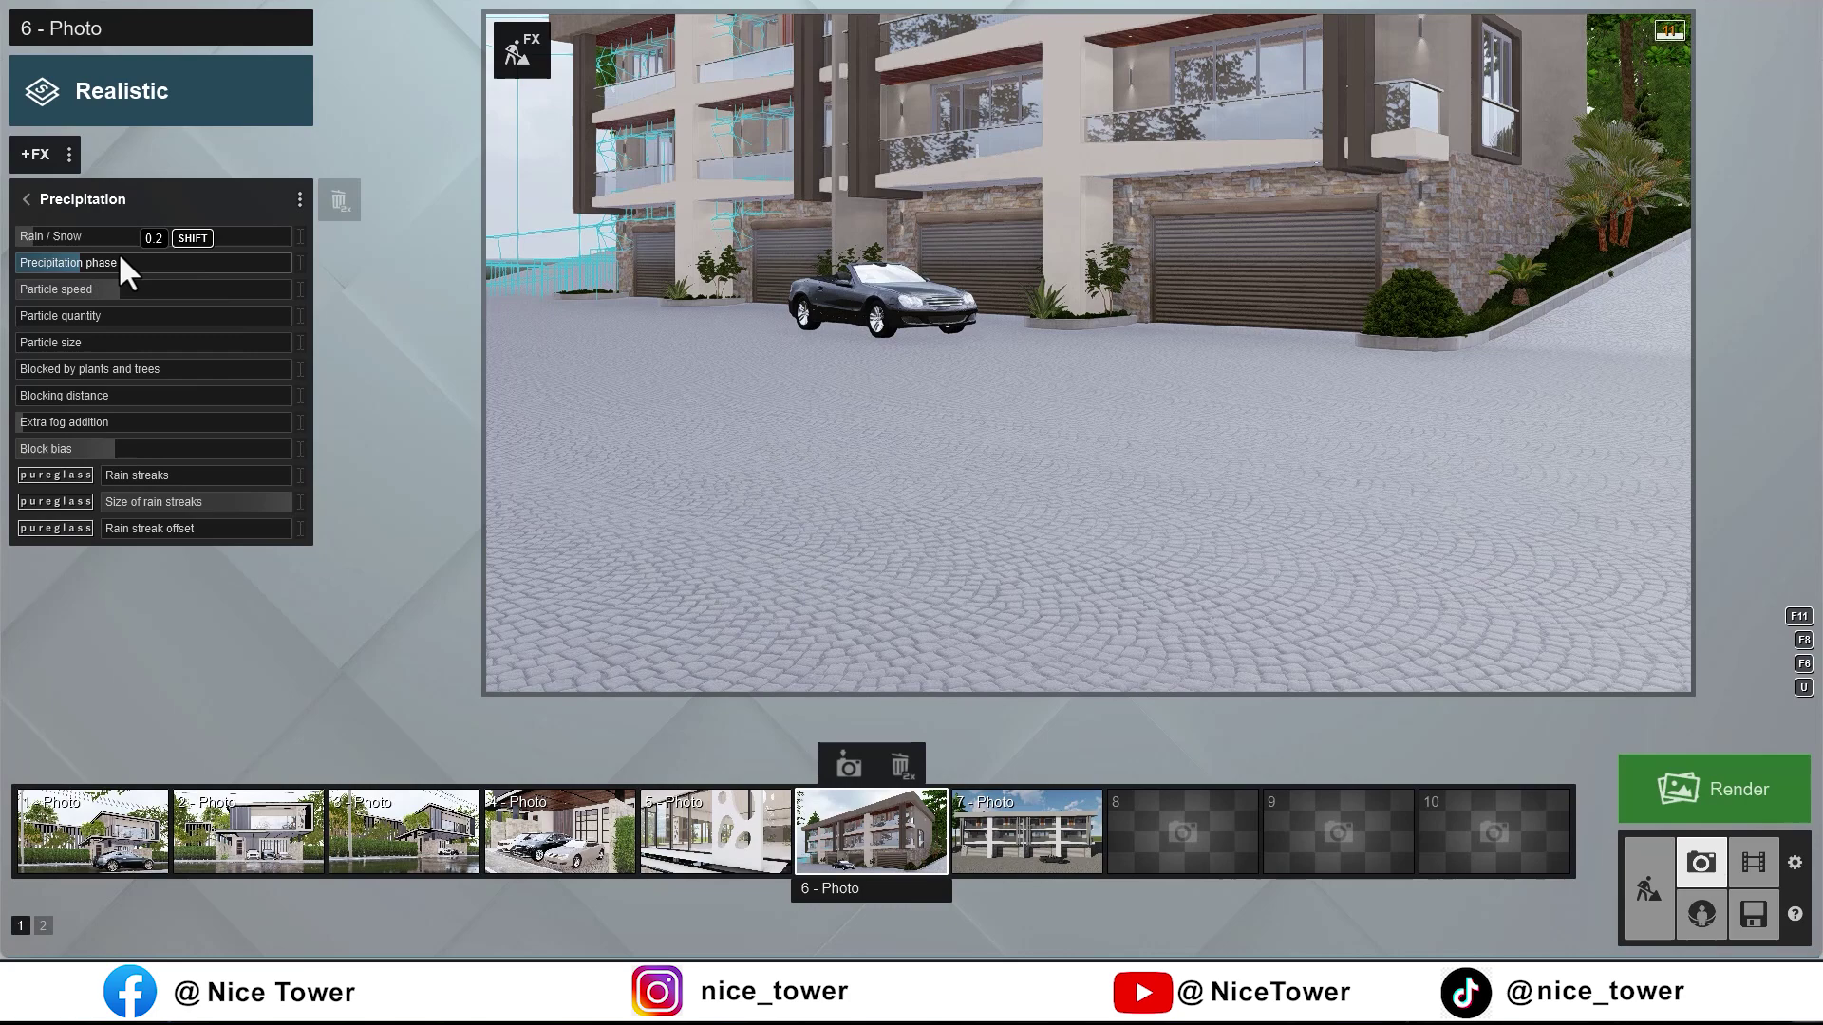
pyautogui.click(738, 433)
pyautogui.moveTo(154, 261); pyautogui.dragTo(116, 270)
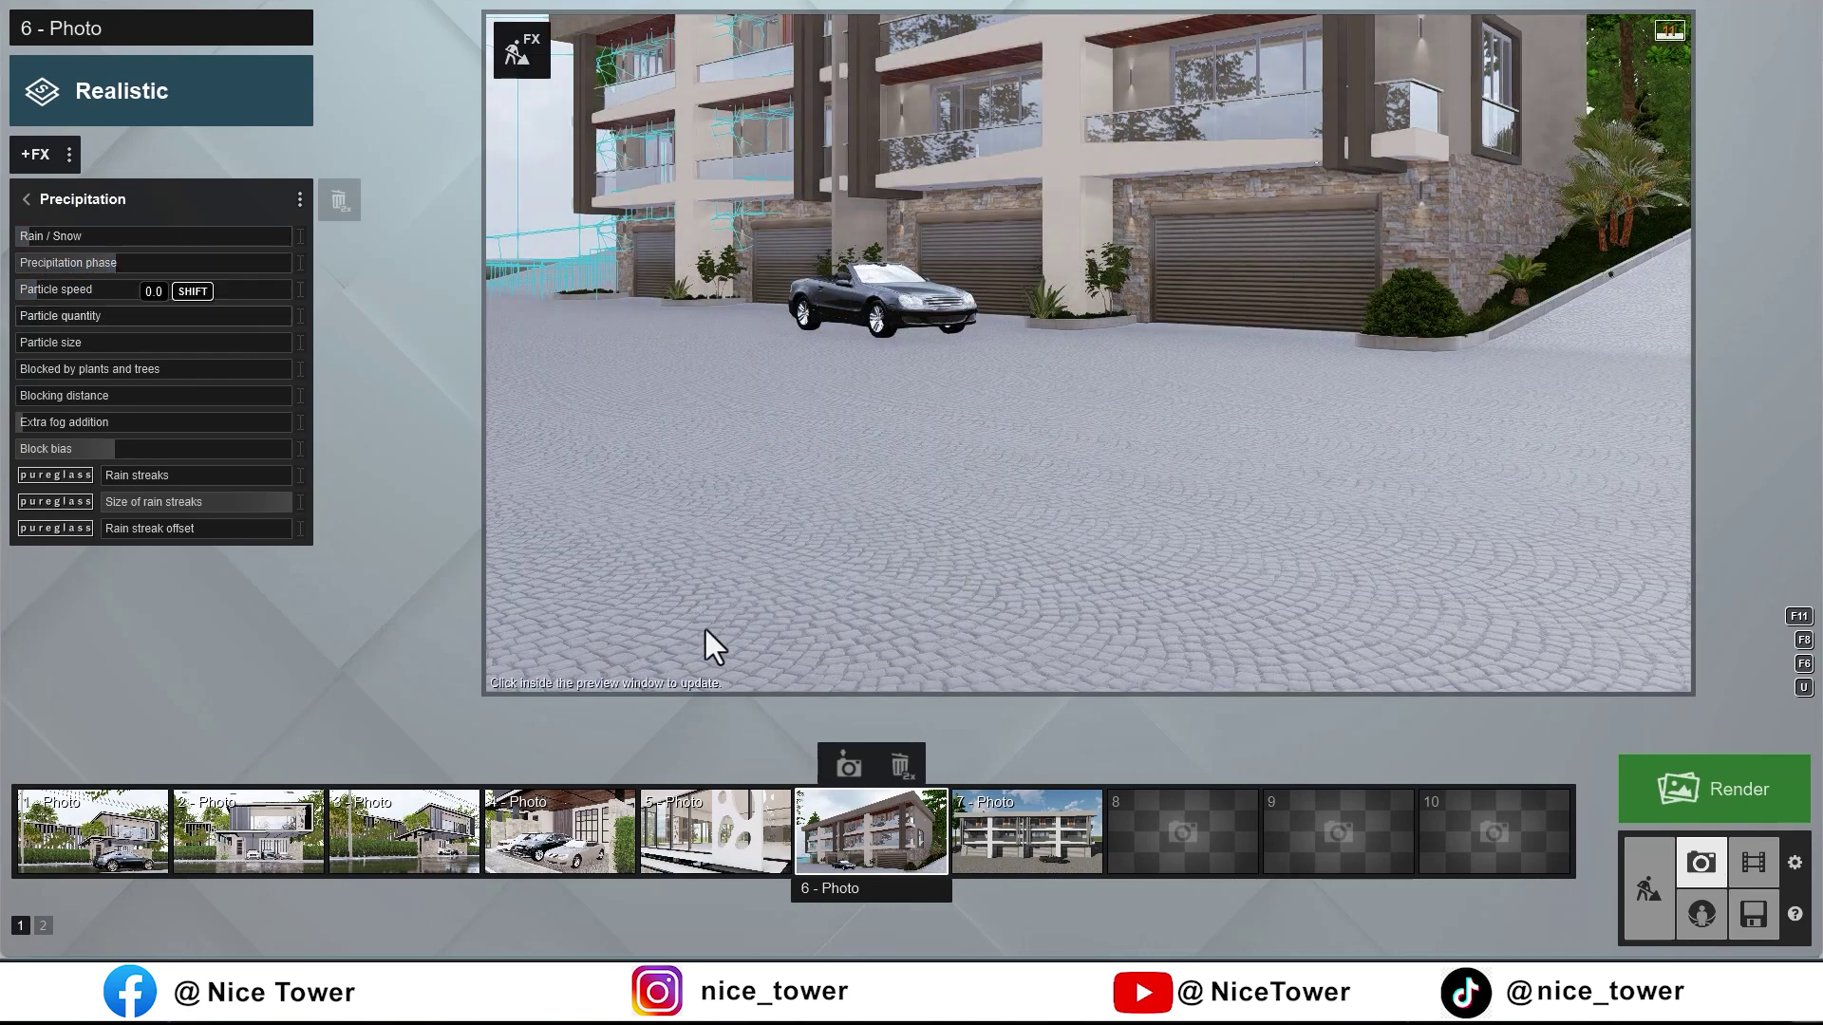
pyautogui.click(705, 629)
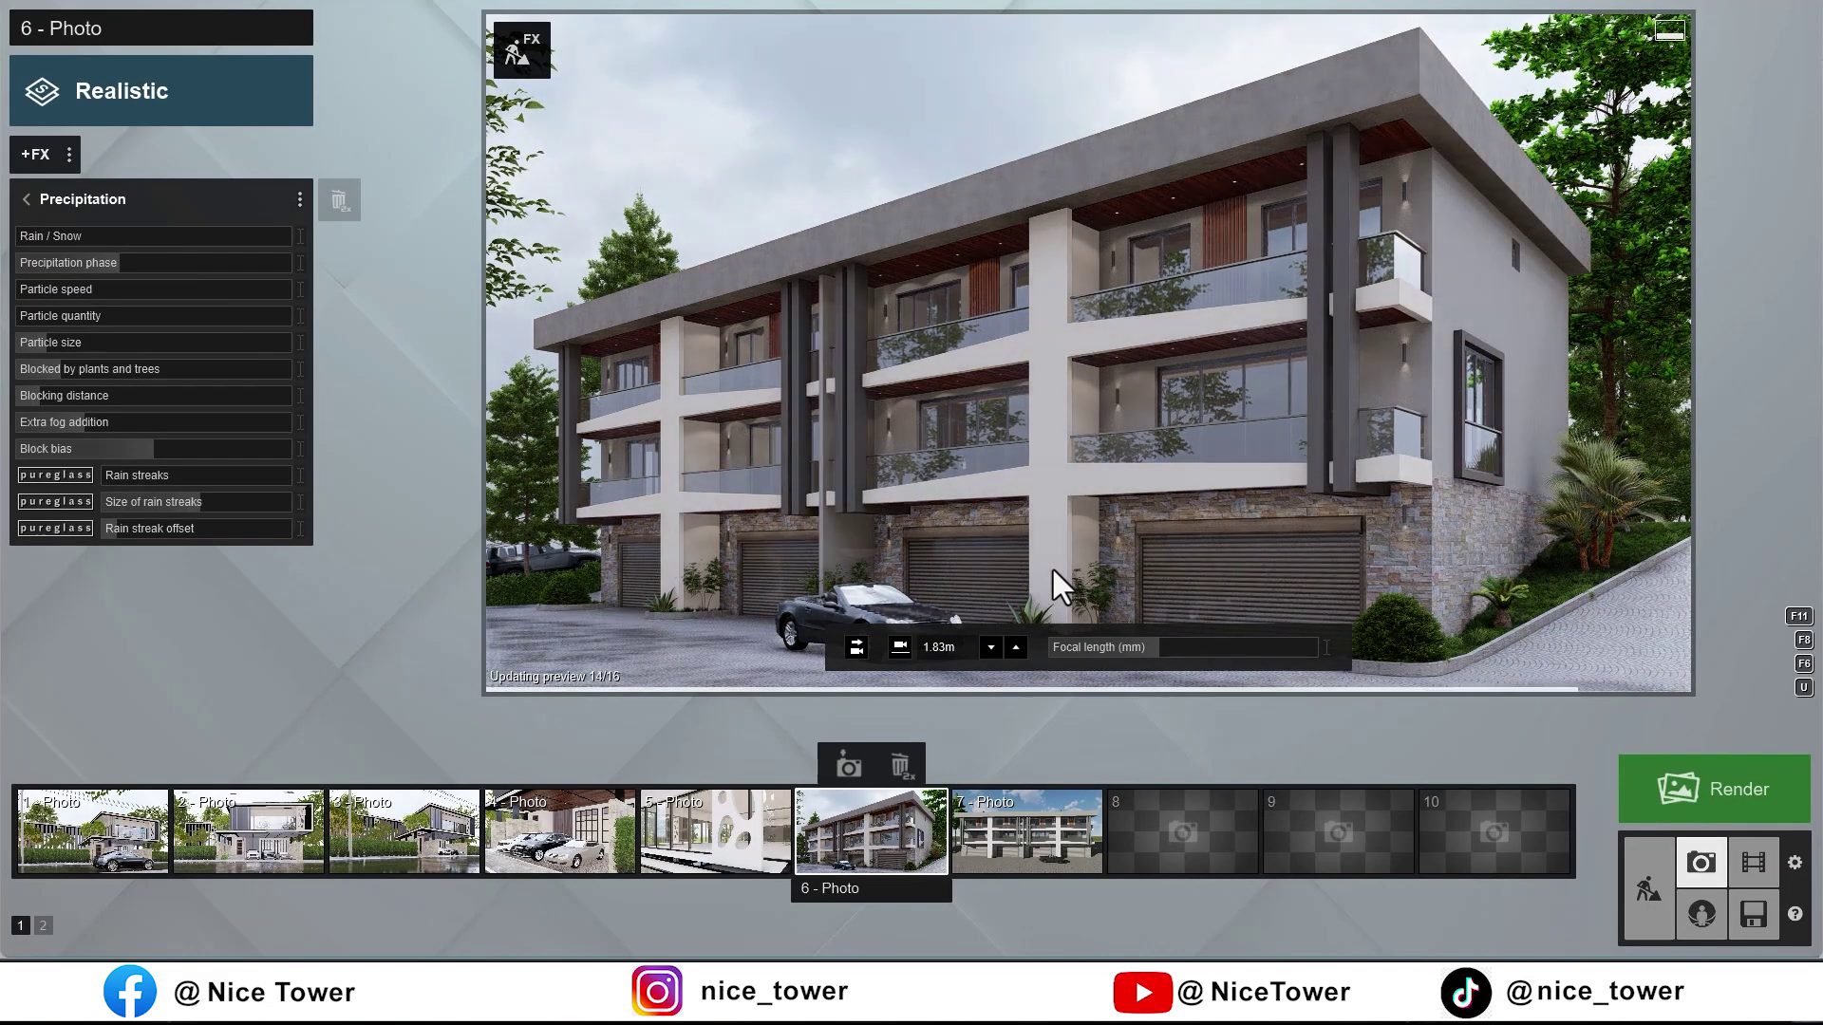
pyautogui.click(1090, 522)
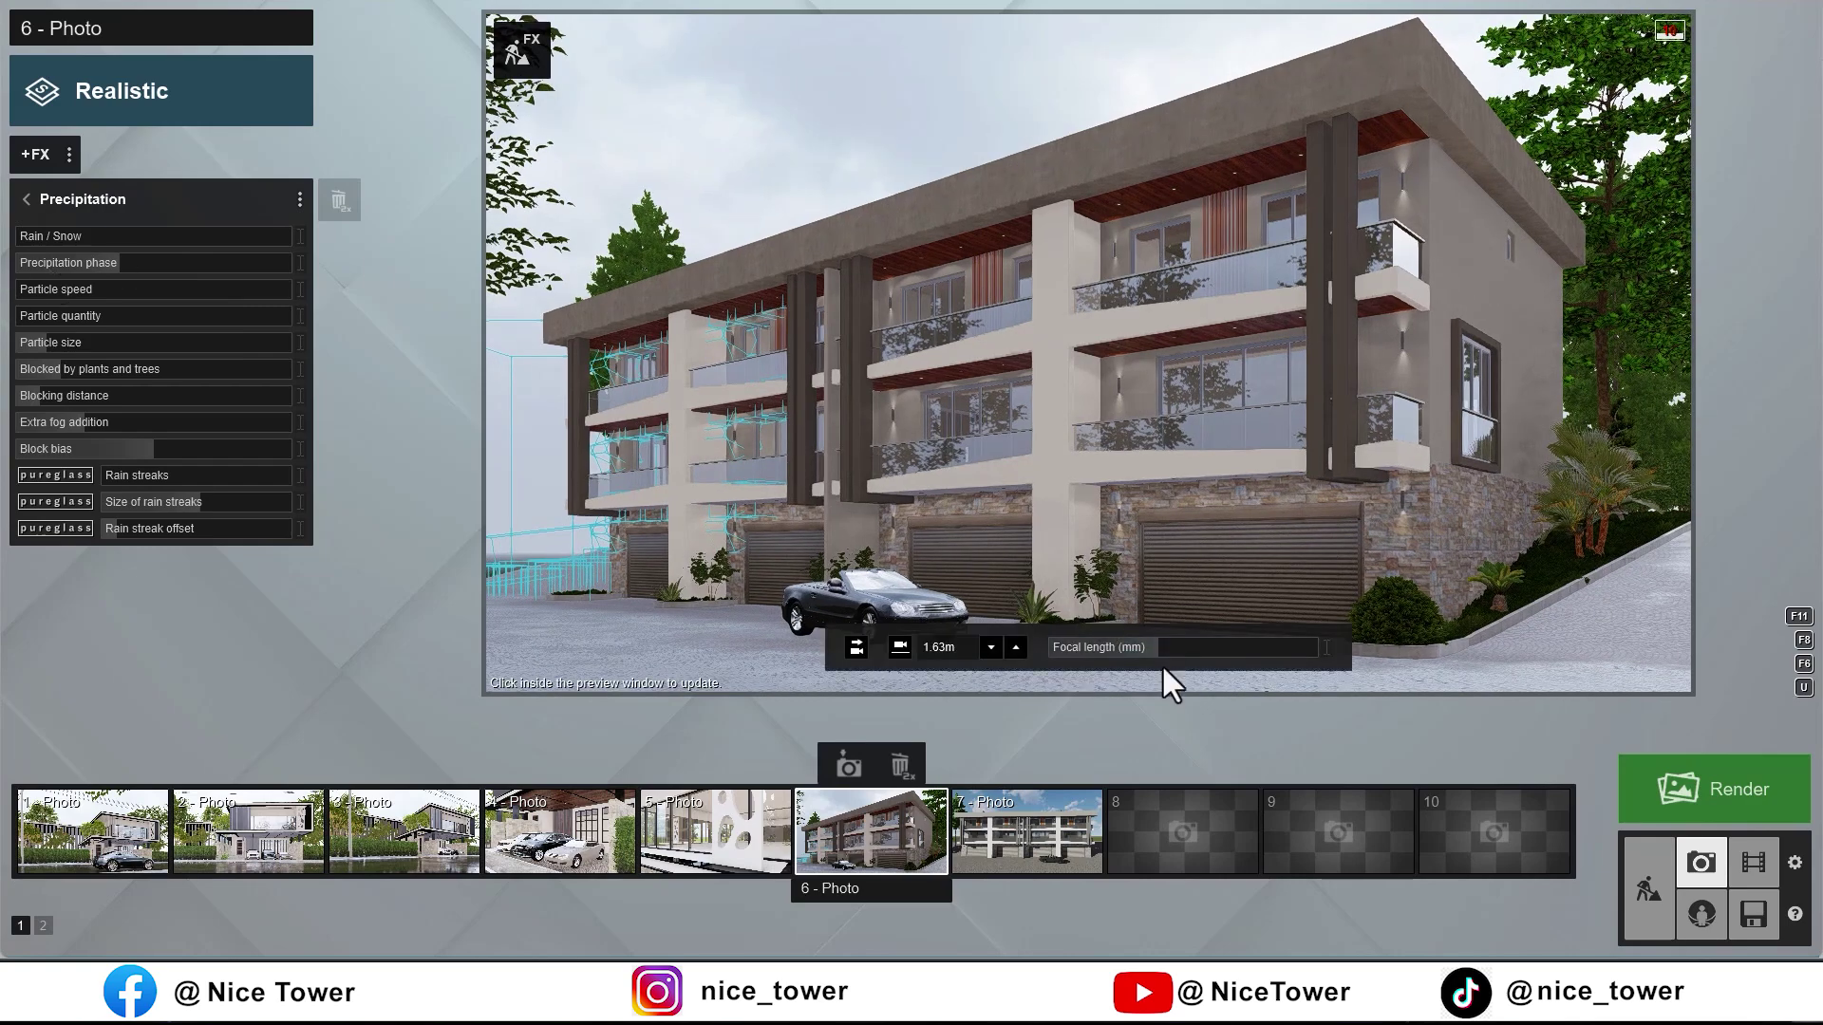
pyautogui.scroll(-2, 686, 647)
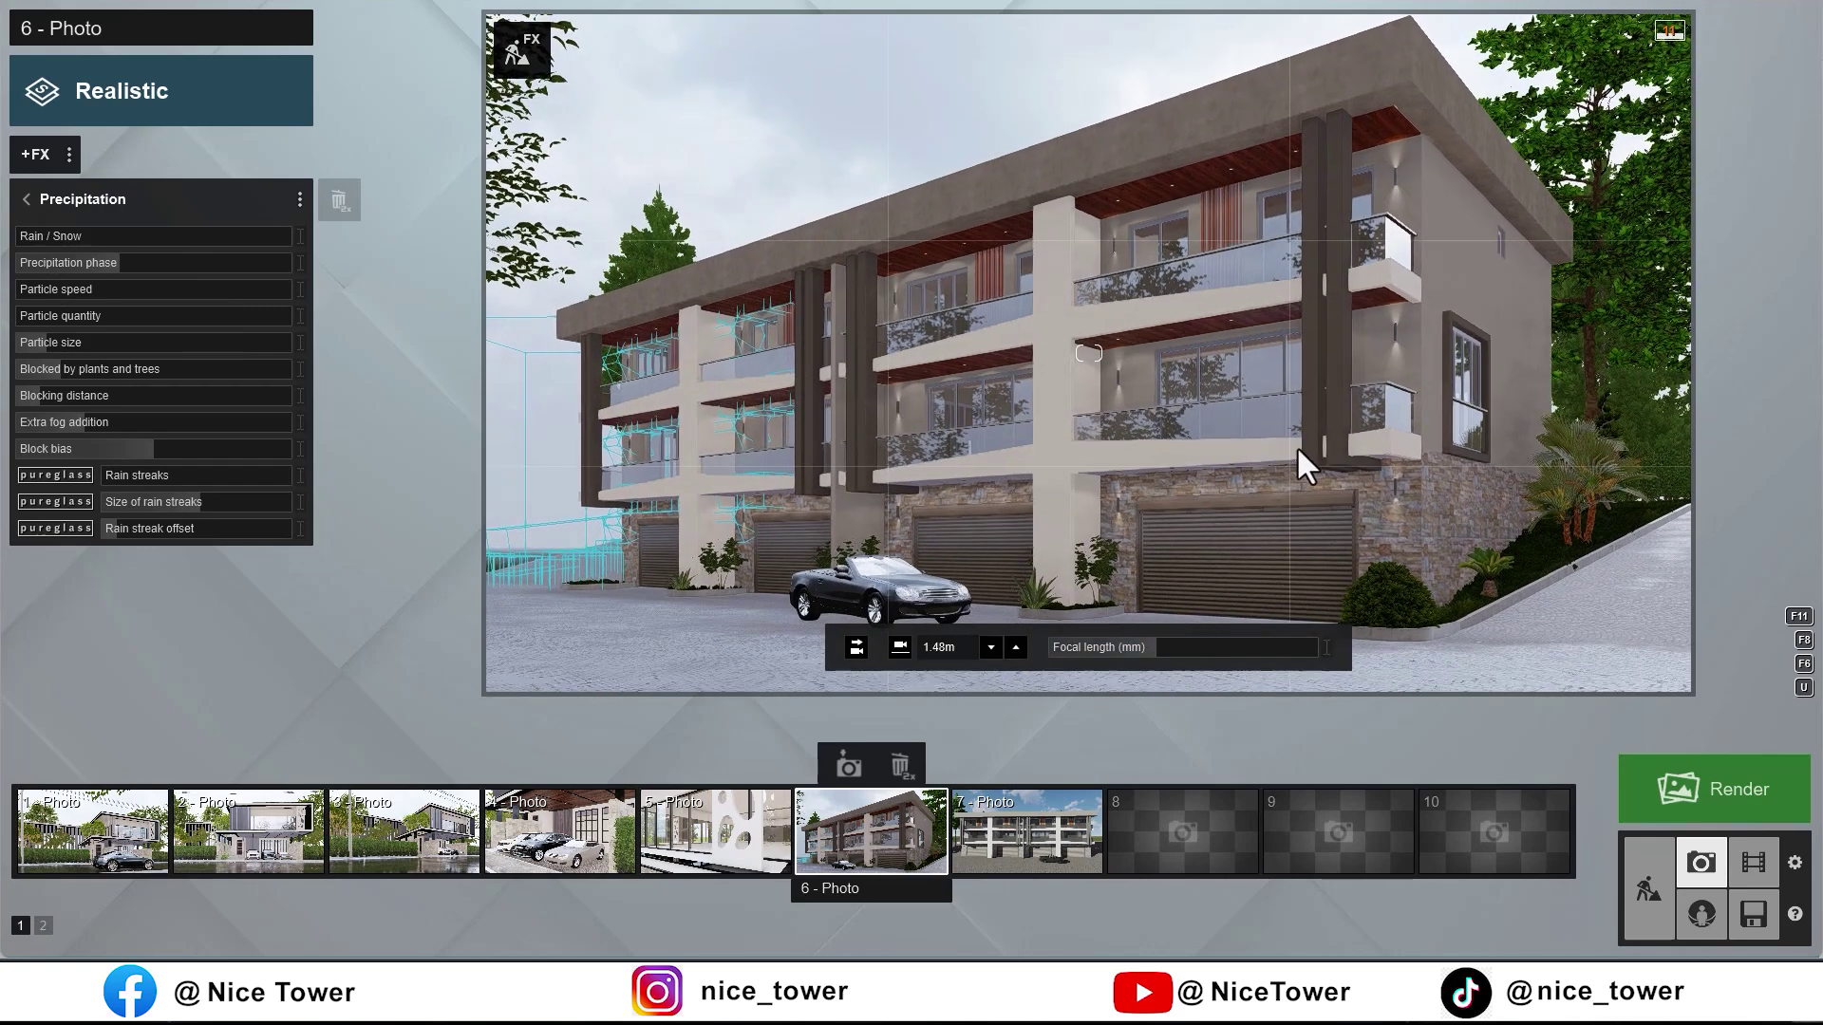
pyautogui.click(847, 767)
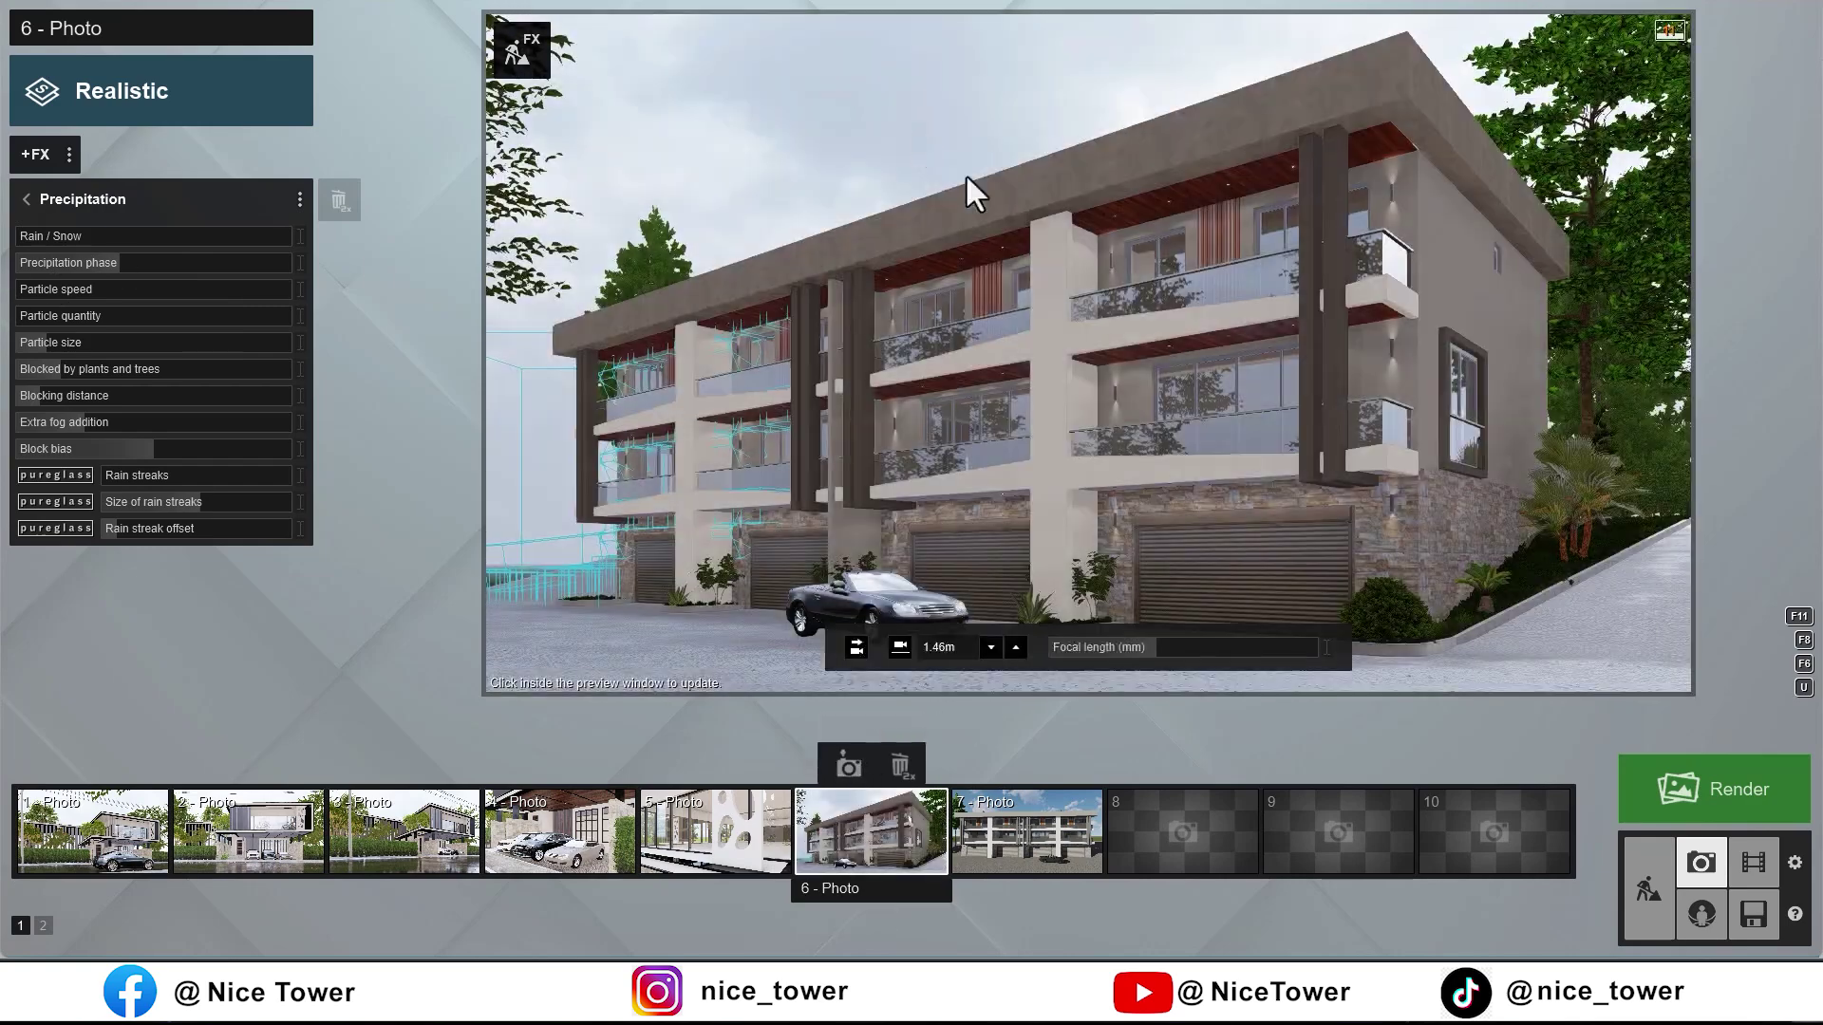
# Step: Raise photo 6's Shadow brightness, refresh the preview, and return to Build mode
pyautogui.click(28, 199)
pyautogui.click(304, 165)
pyautogui.click(140, 203)
pyautogui.moveTo(116, 288); pyautogui.dragTo(170, 285)
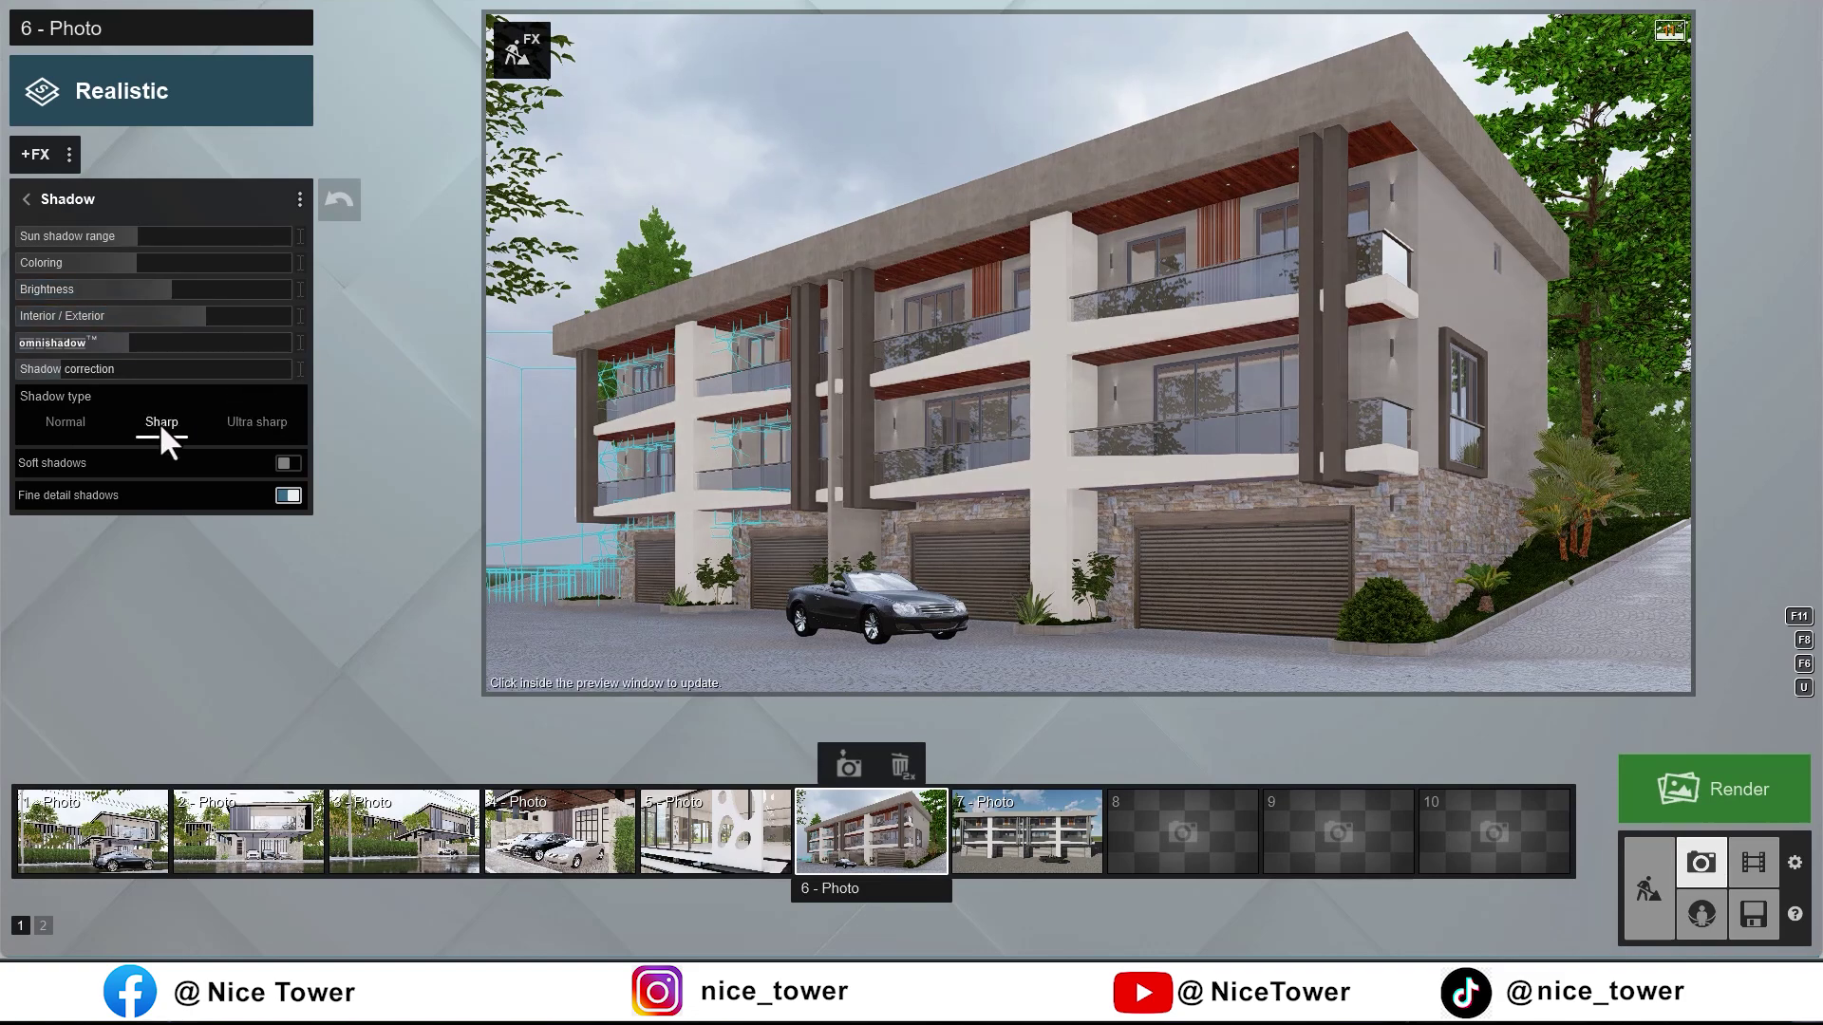
pyautogui.click(799, 163)
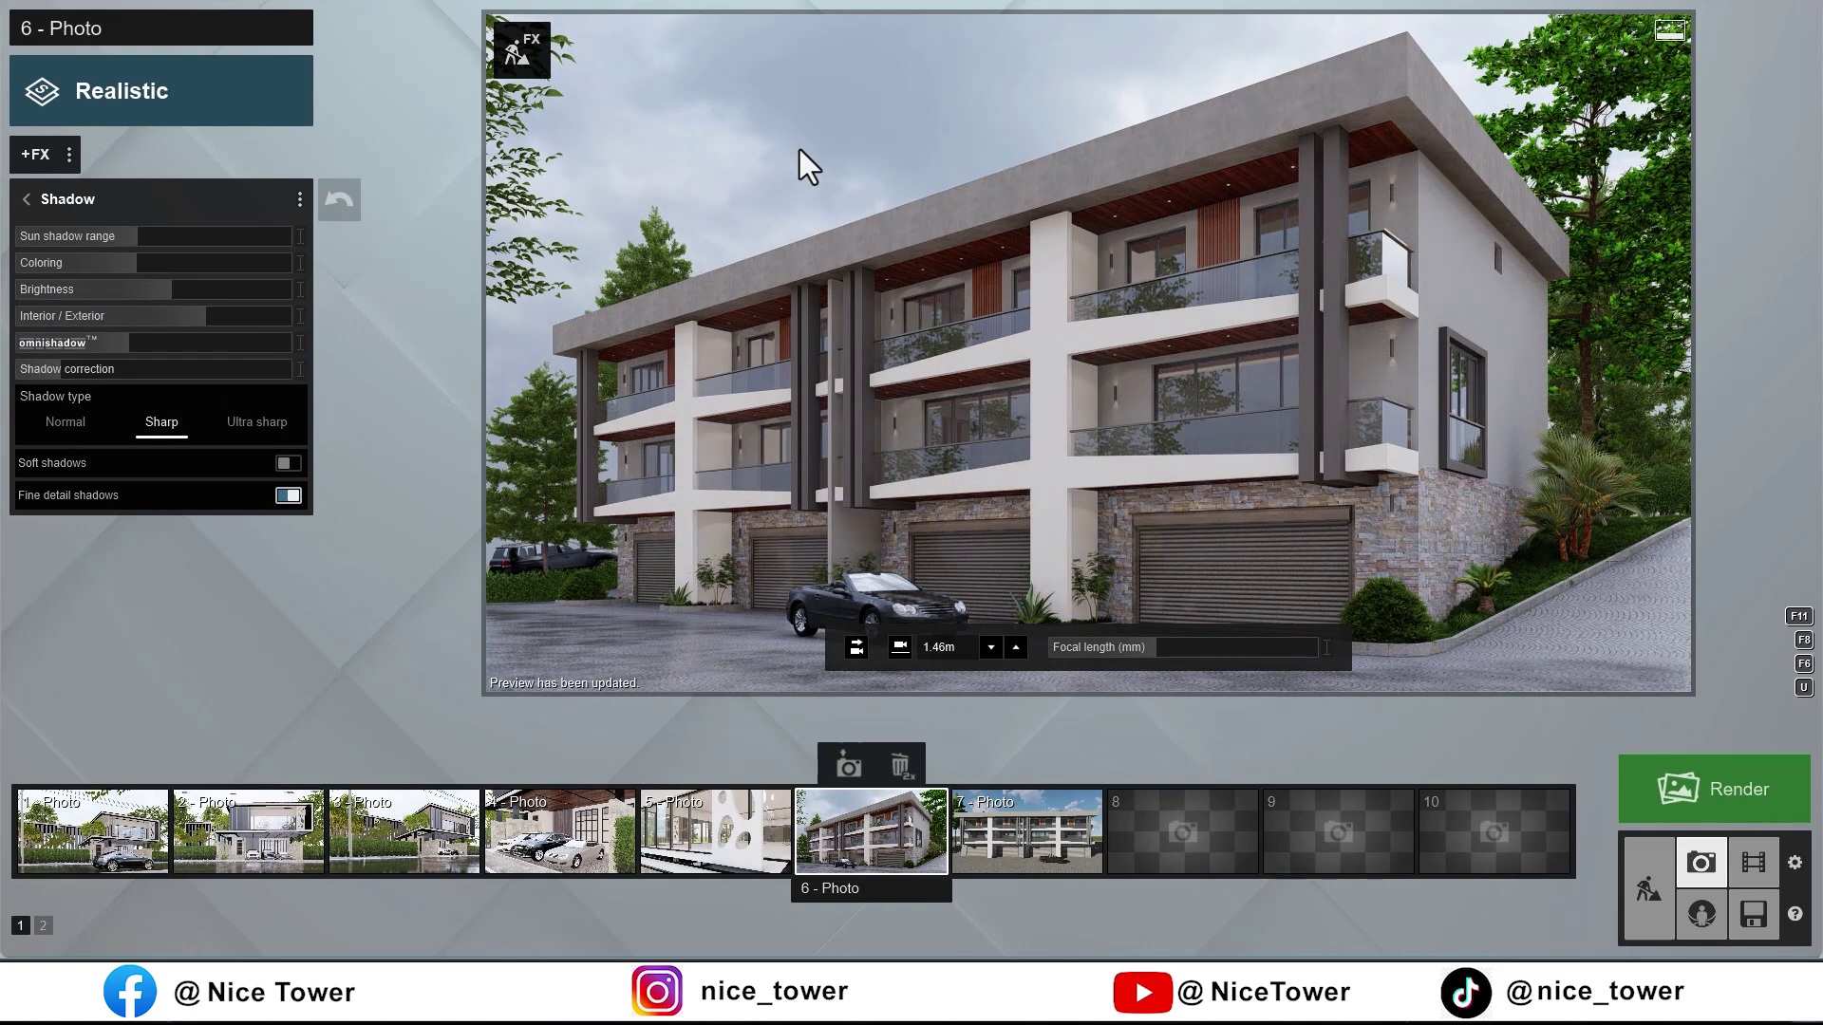
pyautogui.click(1639, 866)
pyautogui.press('w')
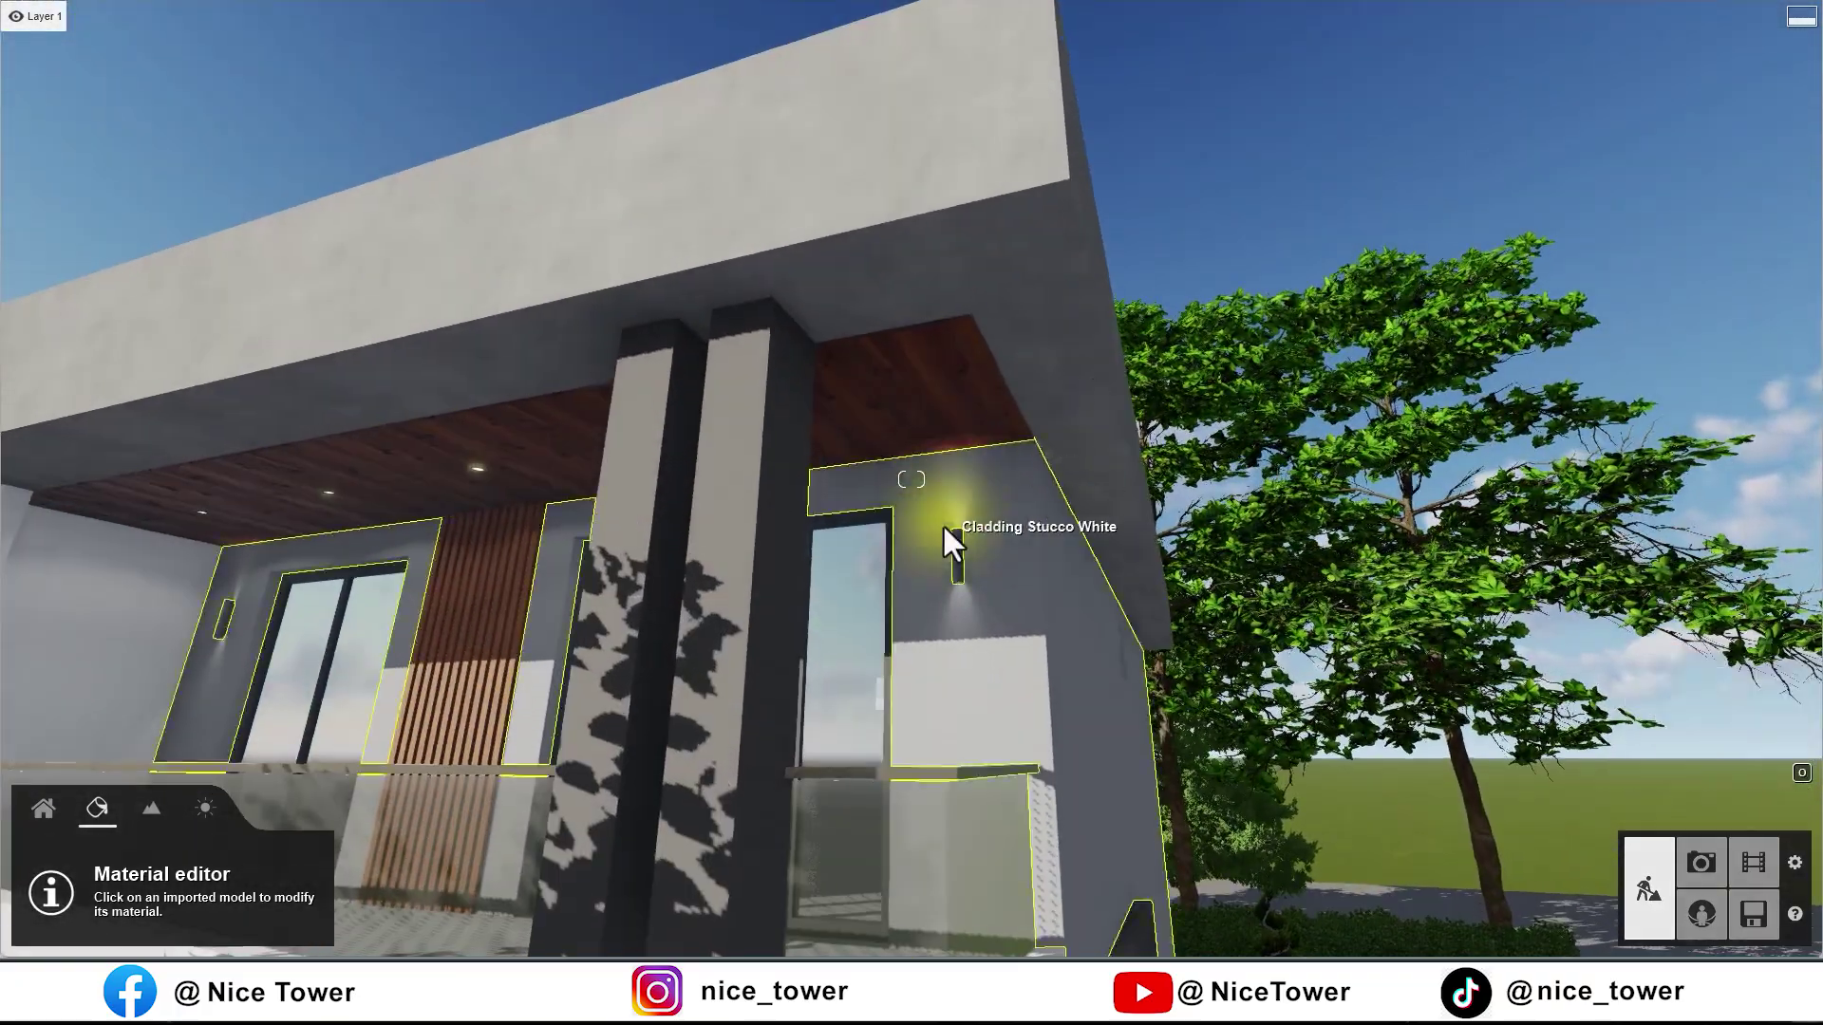
# Step: Select Lamp11 beside the balcony door and set its brightness to about 182
pyautogui.click(55, 821)
pyautogui.click(147, 915)
pyautogui.click(955, 530)
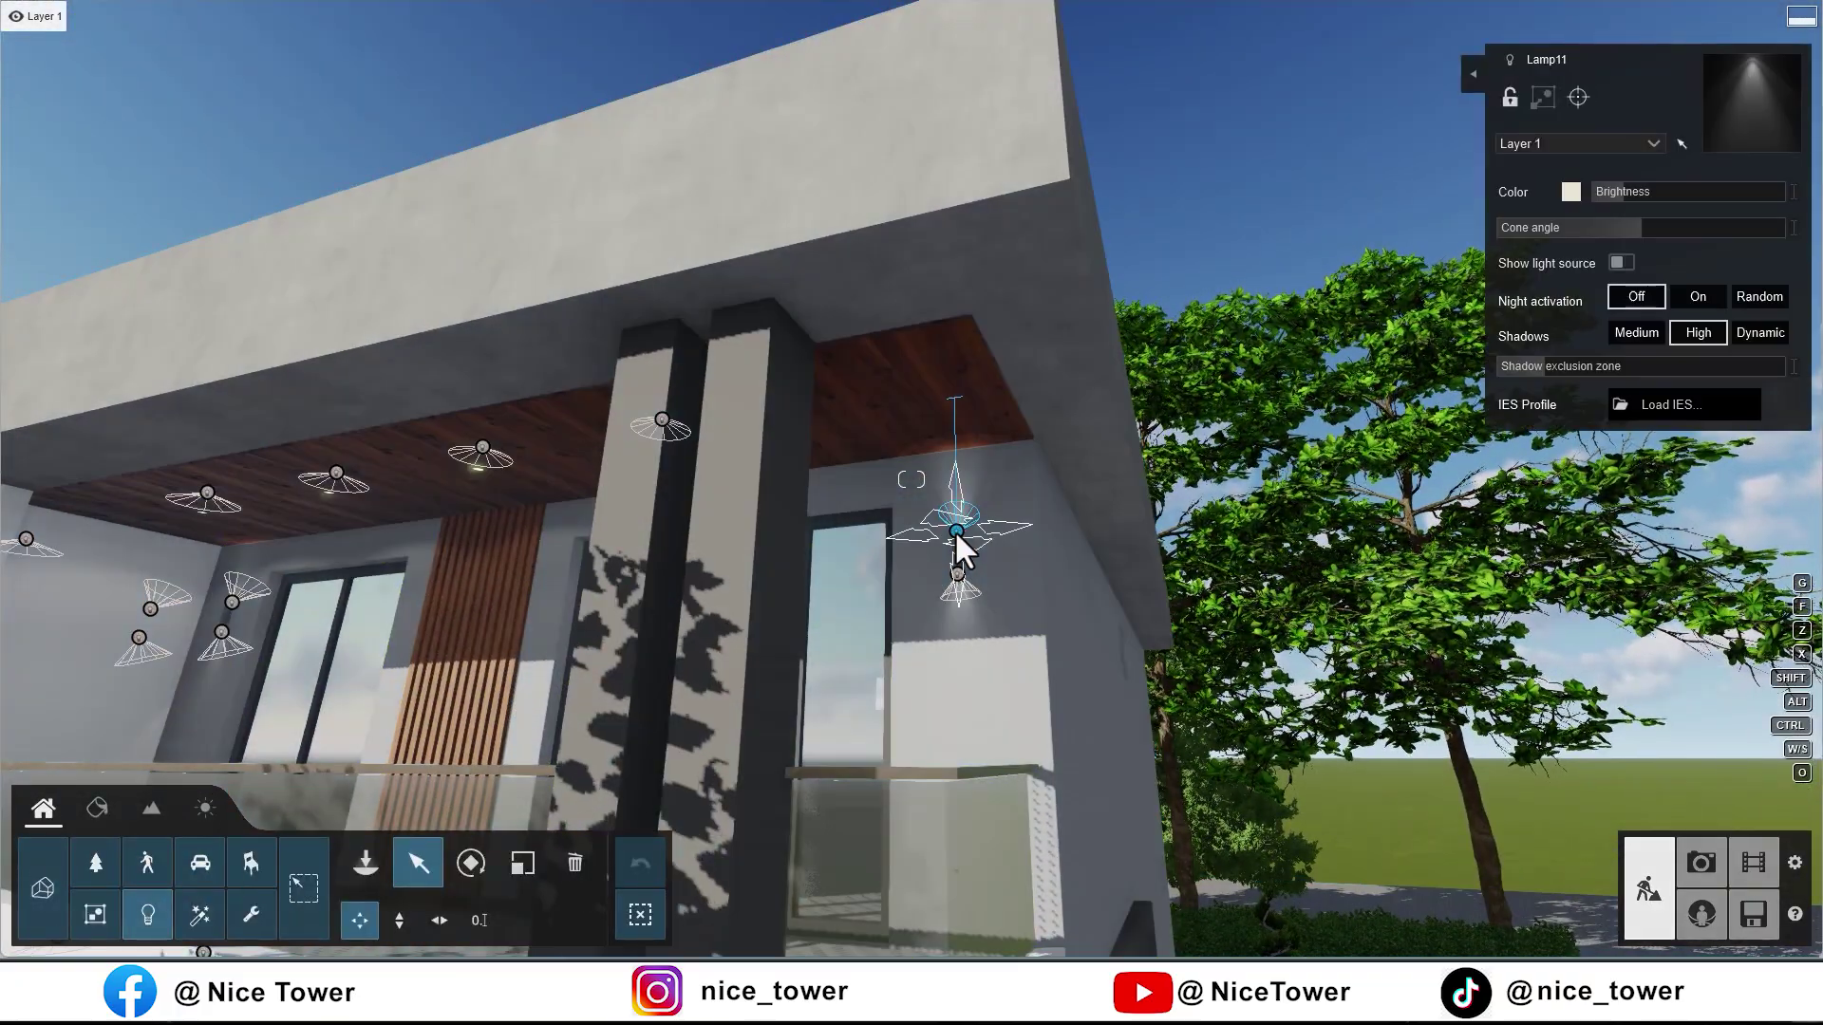
pyautogui.moveTo(1631, 192); pyautogui.dragTo(1671, 190)
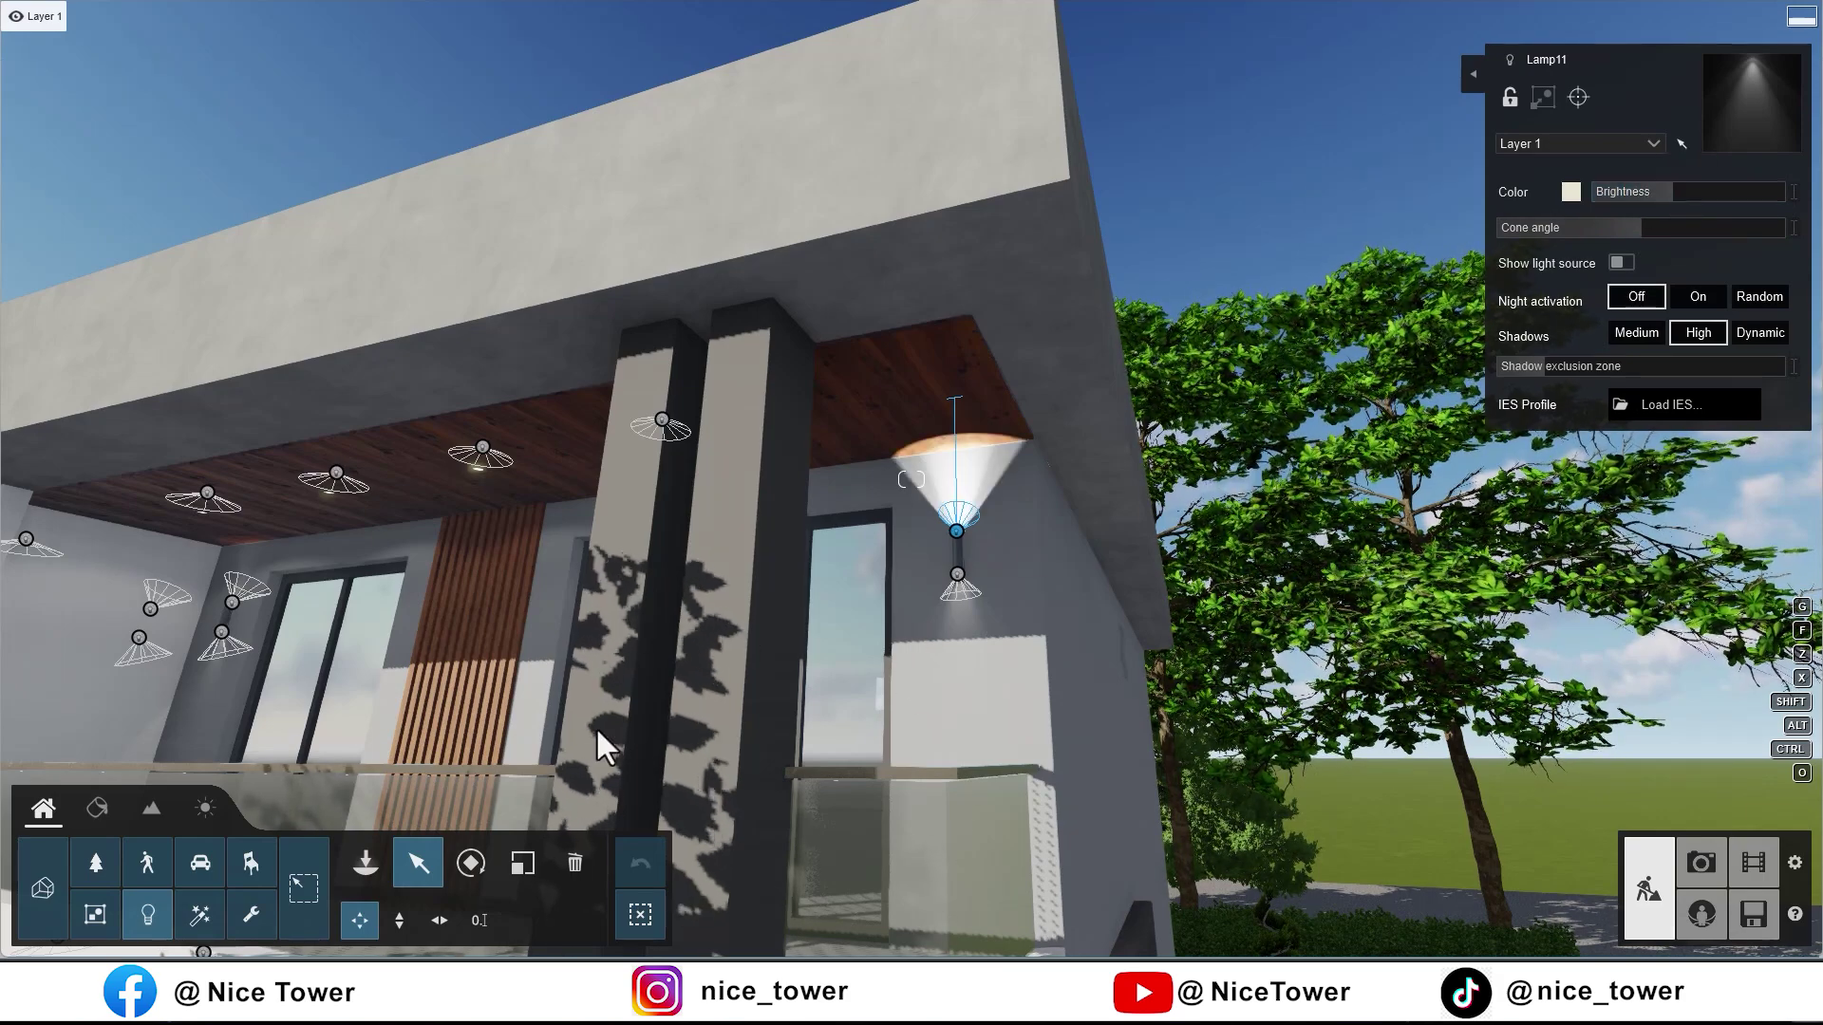
pyautogui.moveTo(1666, 188); pyautogui.dragTo(1624, 194)
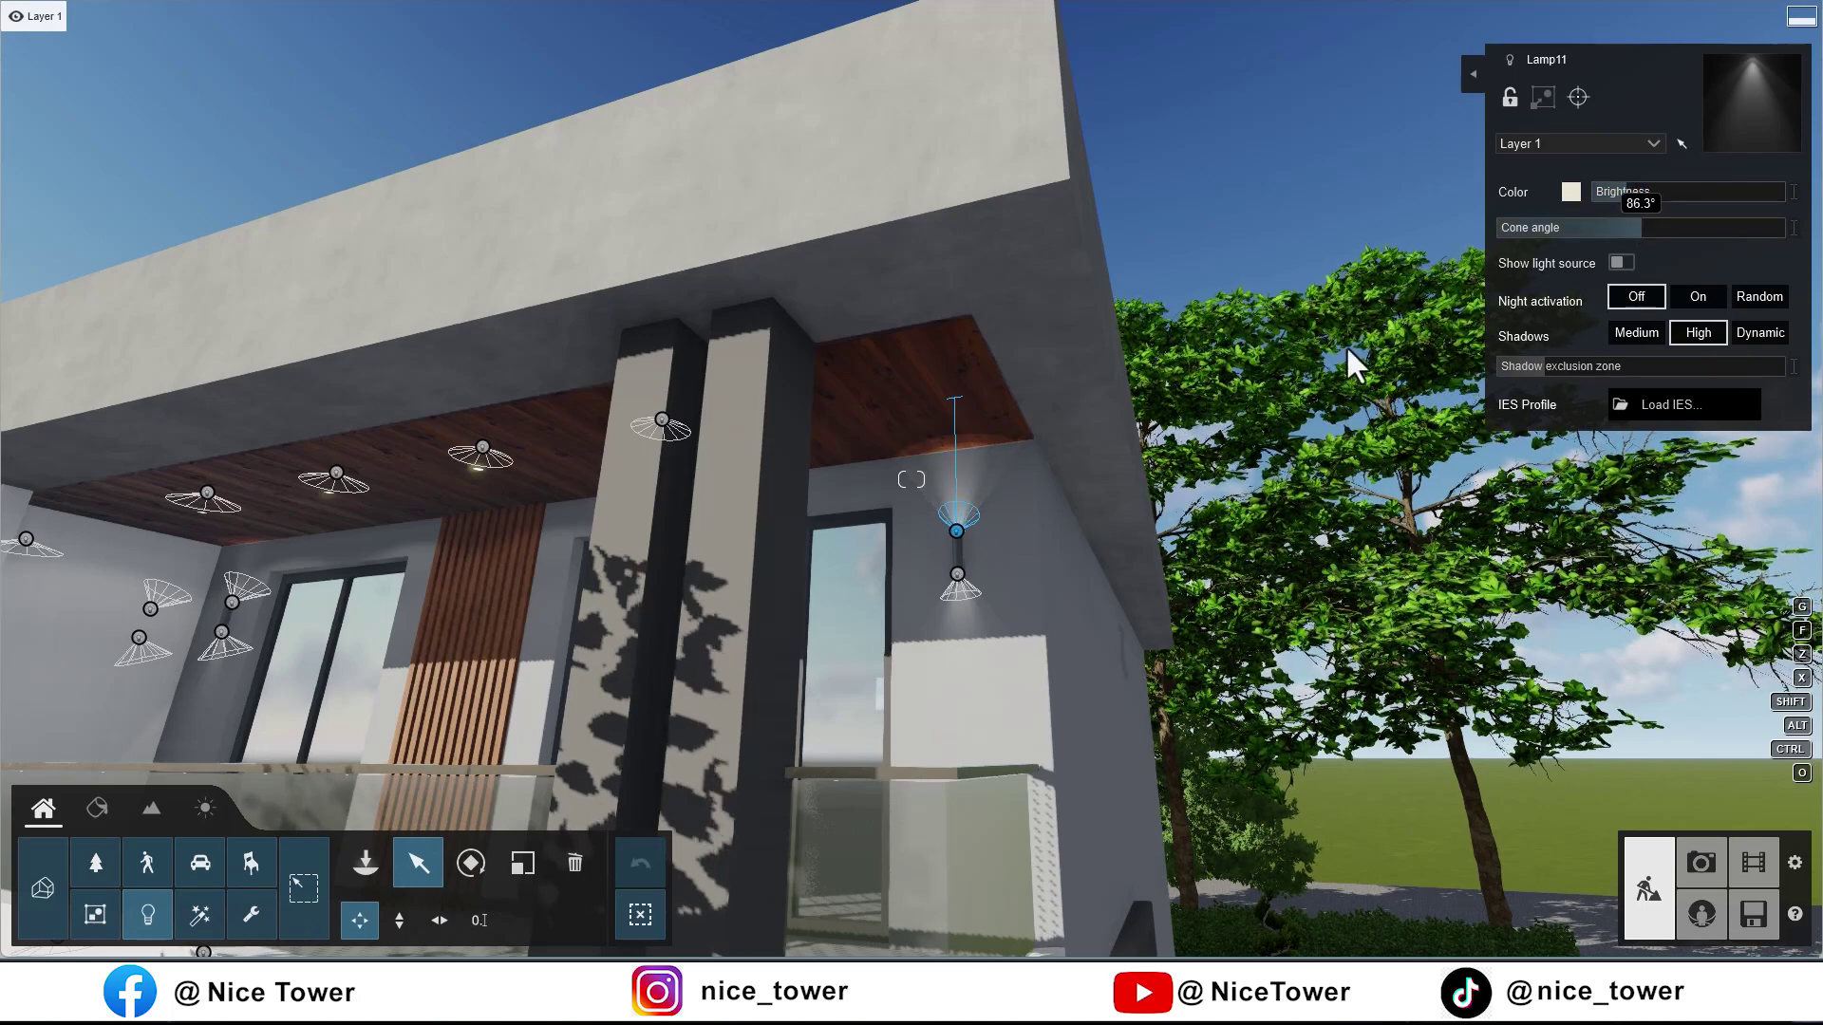
pyautogui.moveTo(1620, 190); pyautogui.dragTo(1626, 192)
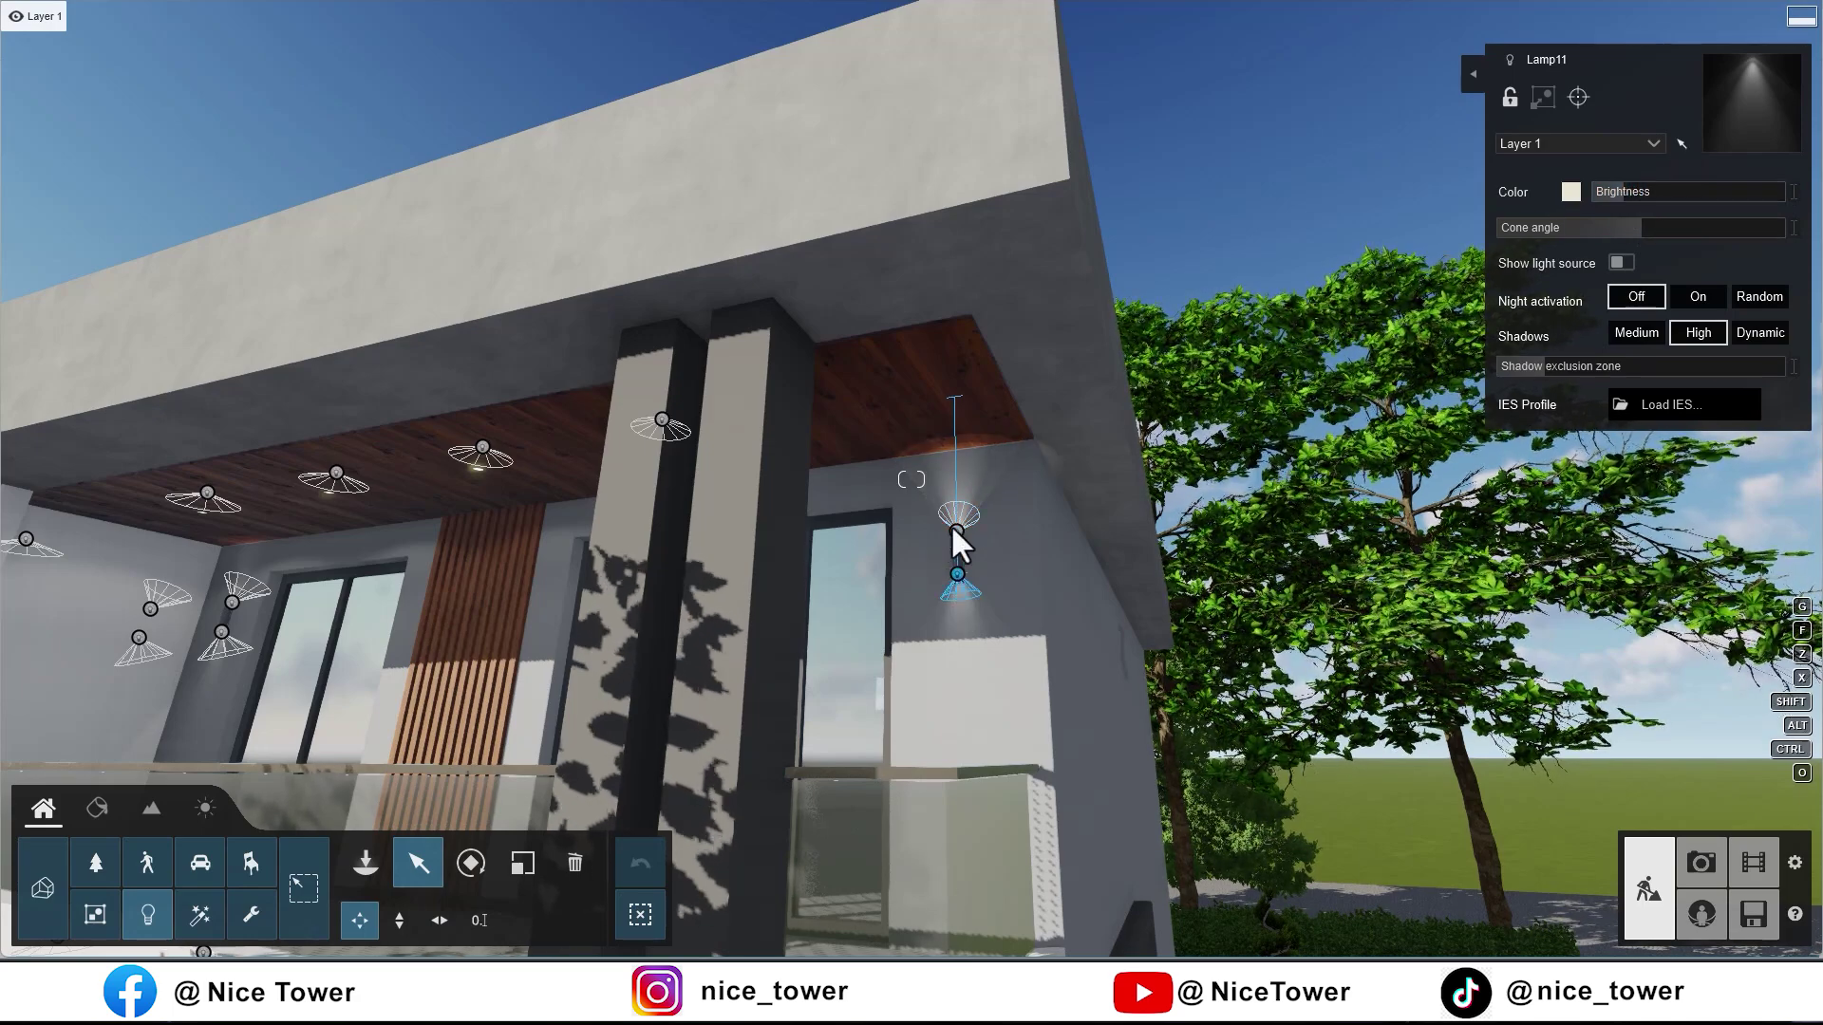
pyautogui.click(314, 868)
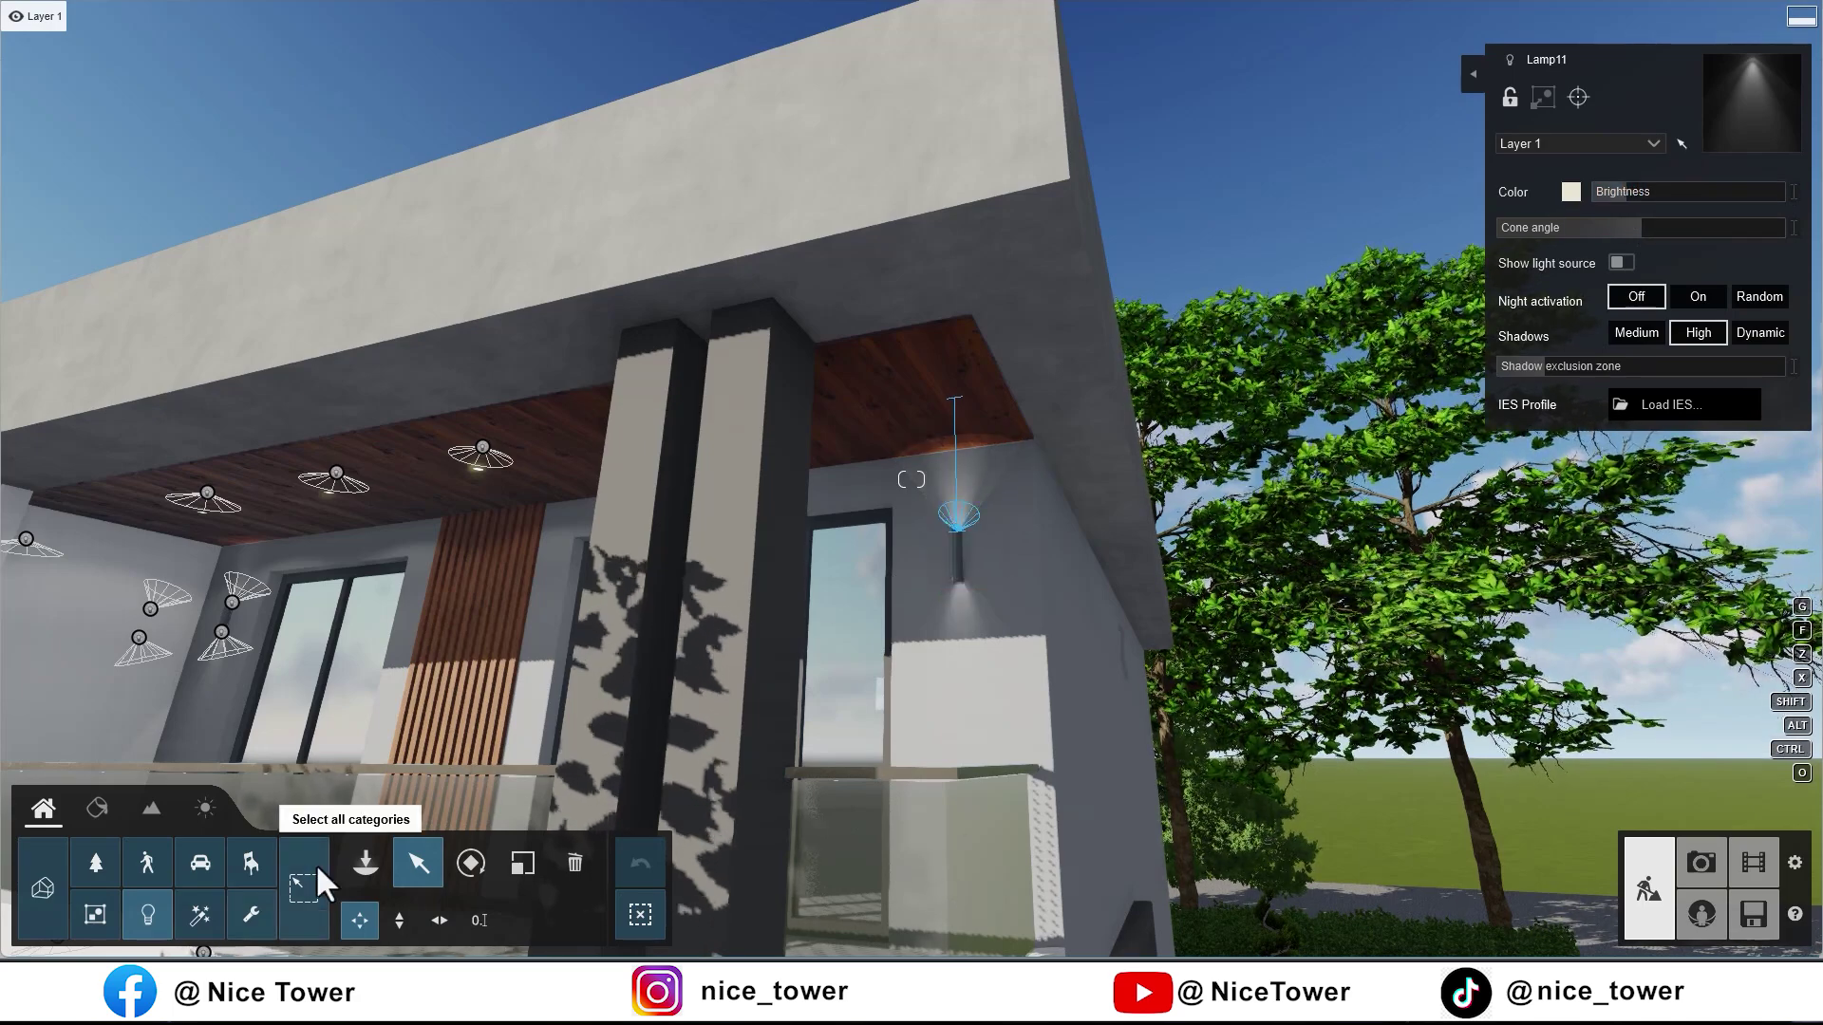
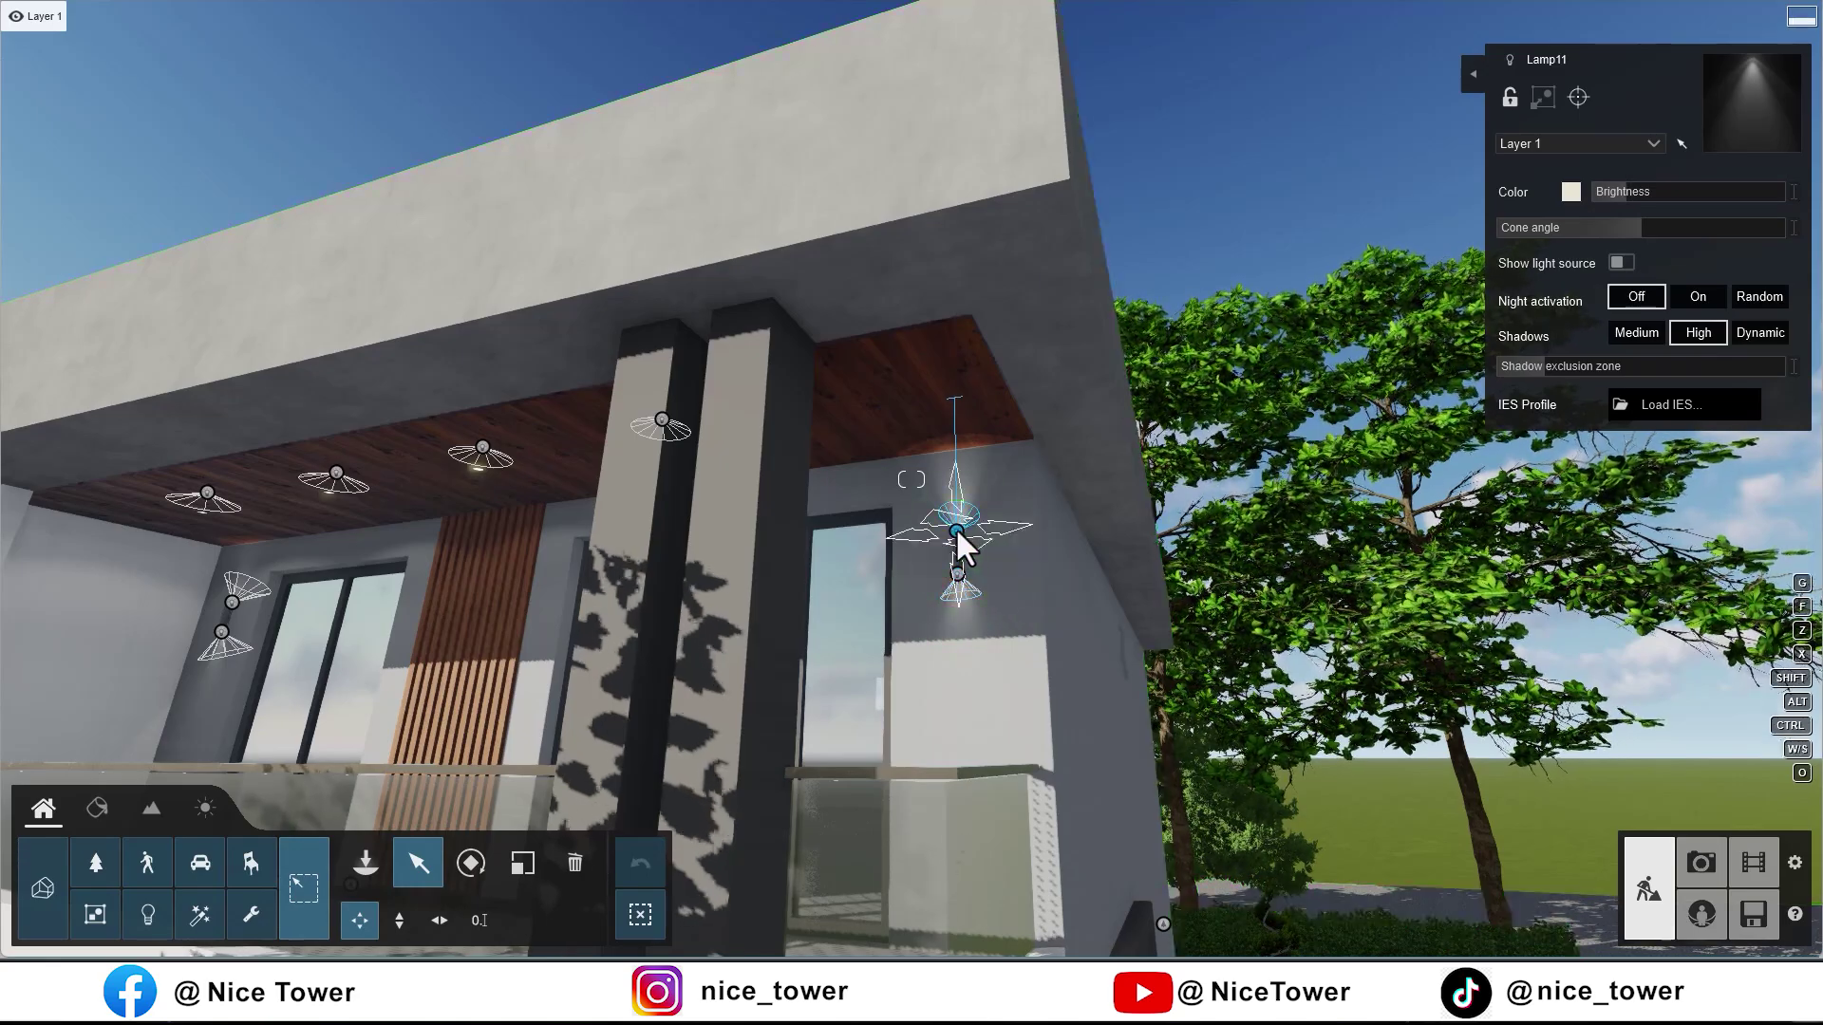
# Step: Select the 96 facade lamps with the Lights filter and lower their brightness from about 37 to 19
pyautogui.scroll(-15, 978, 520)
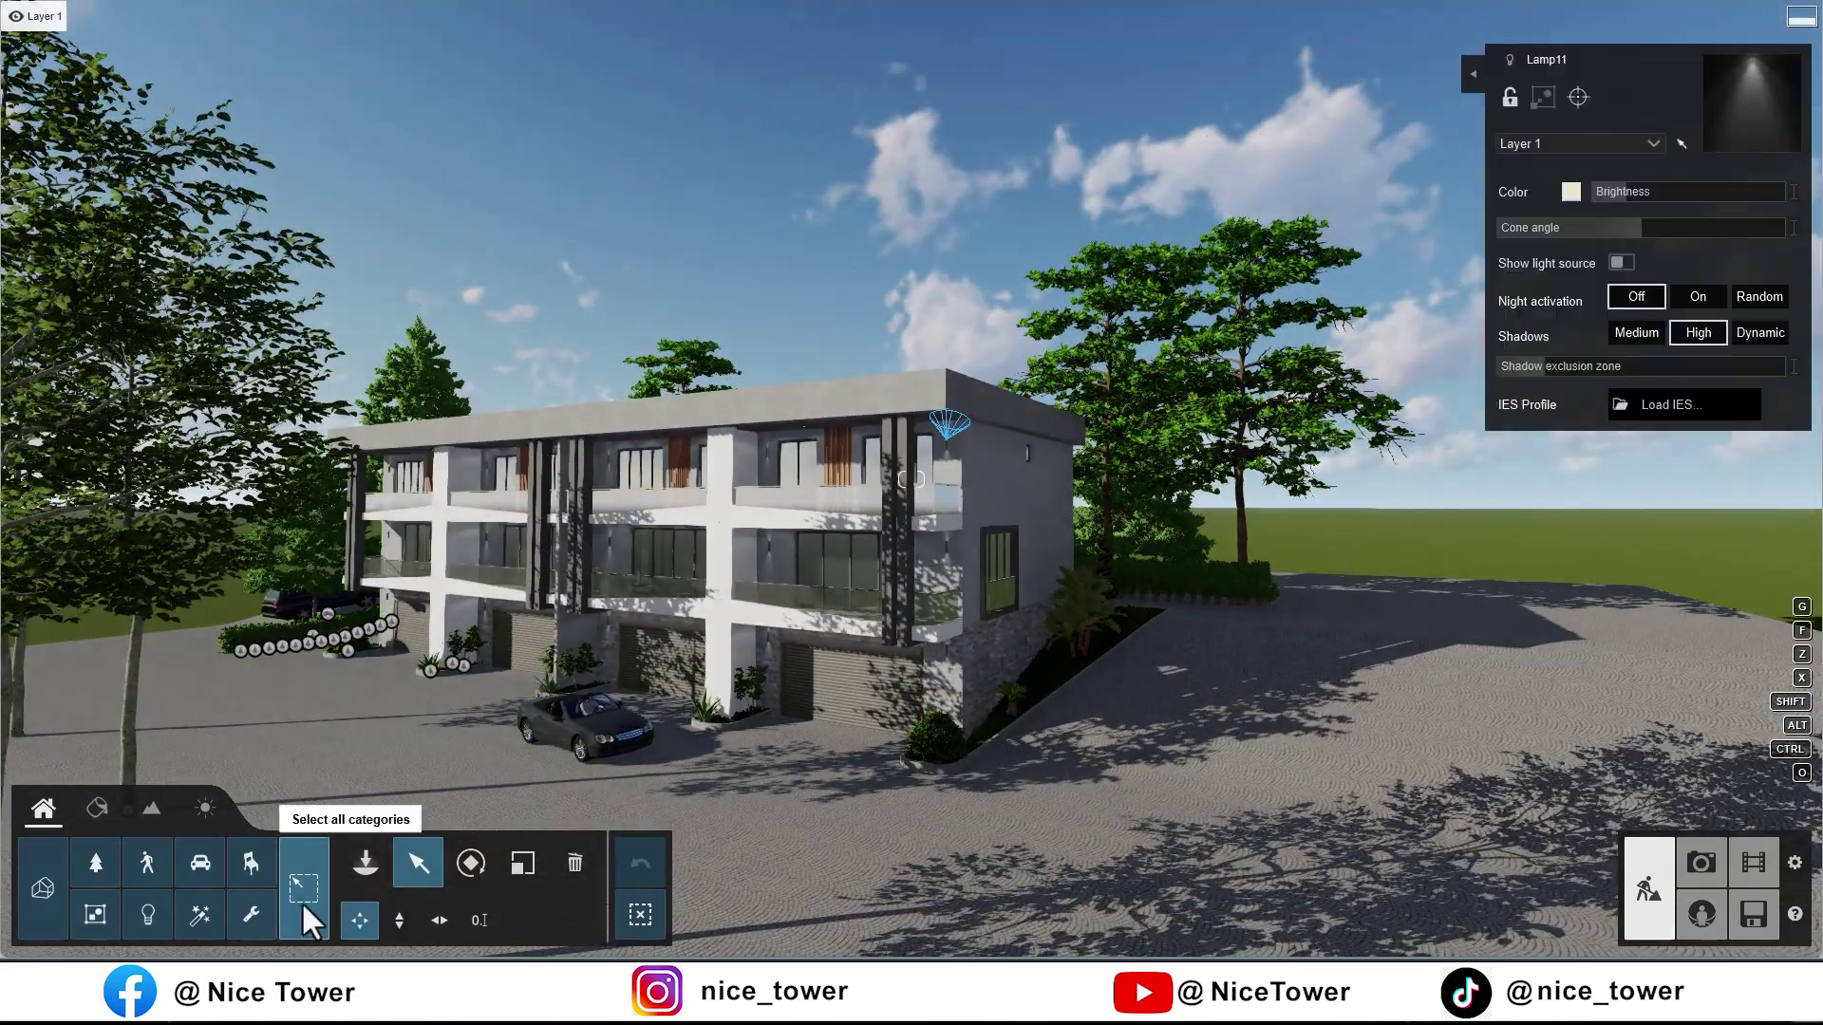
pyautogui.click(147, 914)
pyautogui.moveTo(339, 311)
pyautogui.keyDown('ctrl'); pyautogui.mouseDown()
pyautogui.moveTo(929, 623)
pyautogui.moveTo(994, 704)
pyautogui.mouseUp(); pyautogui.keyUp('ctrl')
pyautogui.scroll(10, 1046, 482)
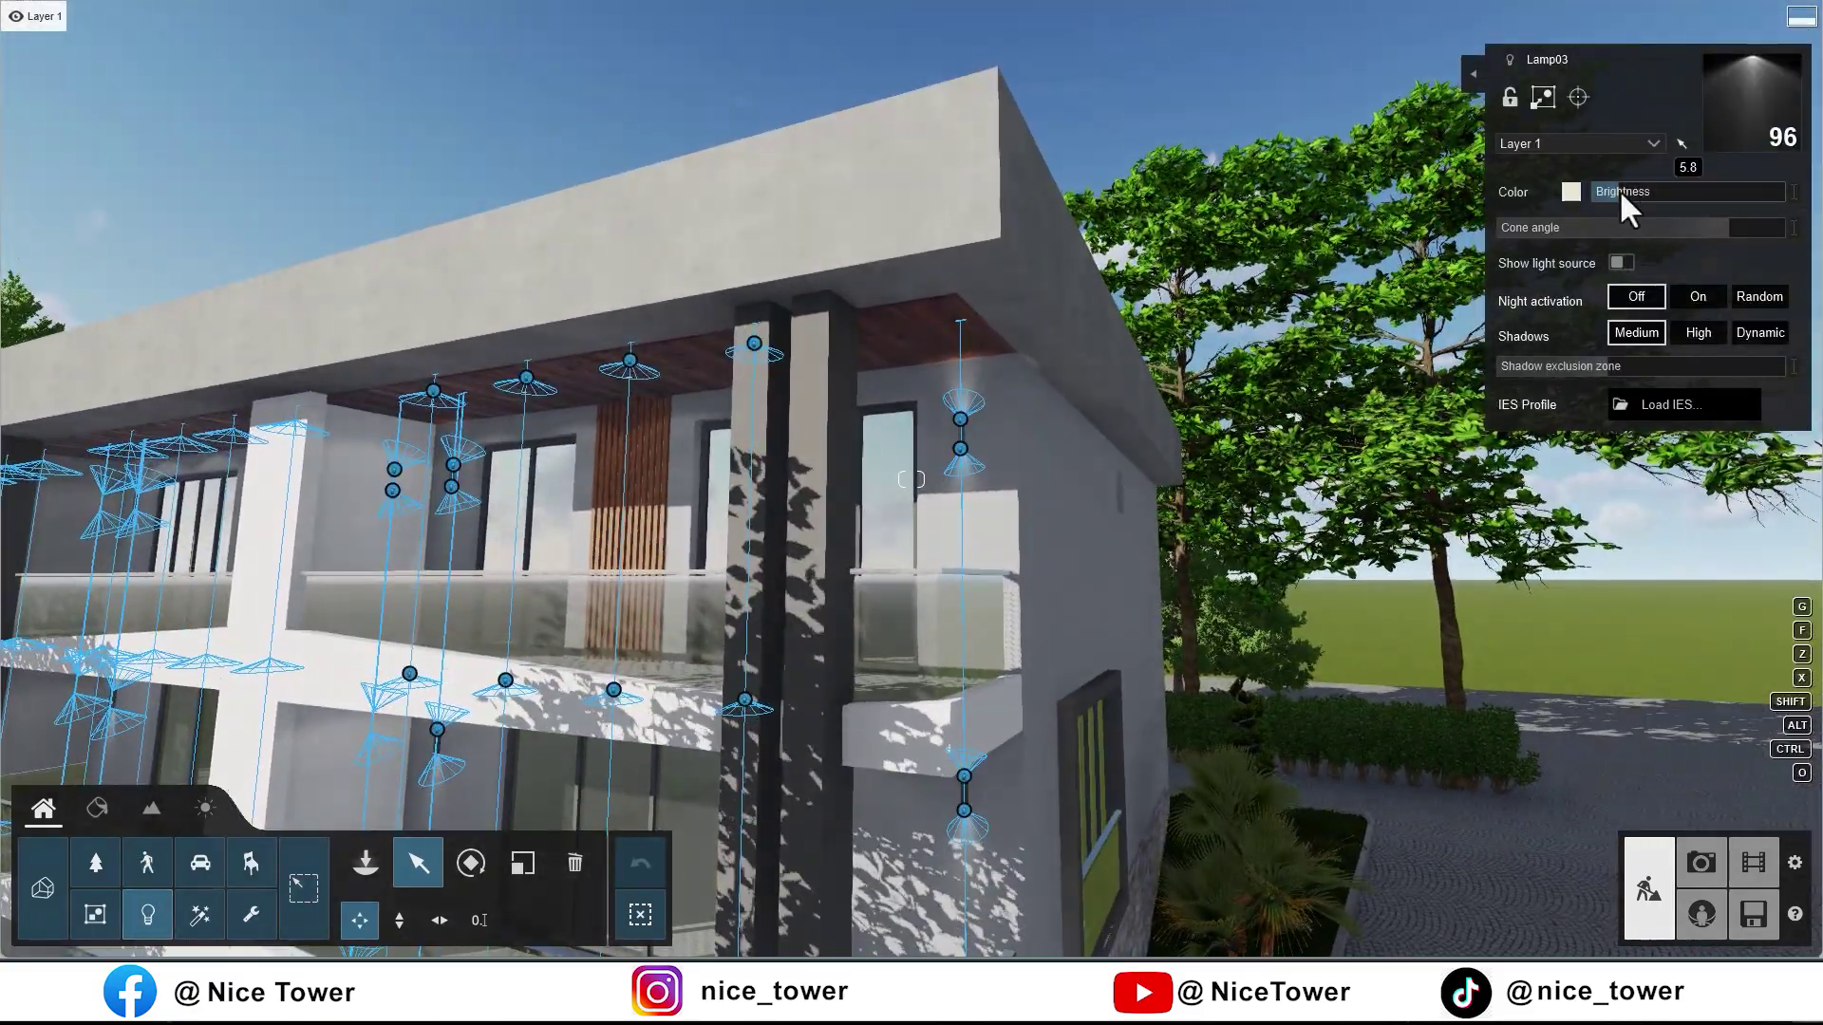
pyautogui.moveTo(1620, 190)
pyautogui.mouseDown()
pyautogui.moveTo(1633, 199)
pyautogui.moveTo(1593, 207)
pyautogui.mouseUp()
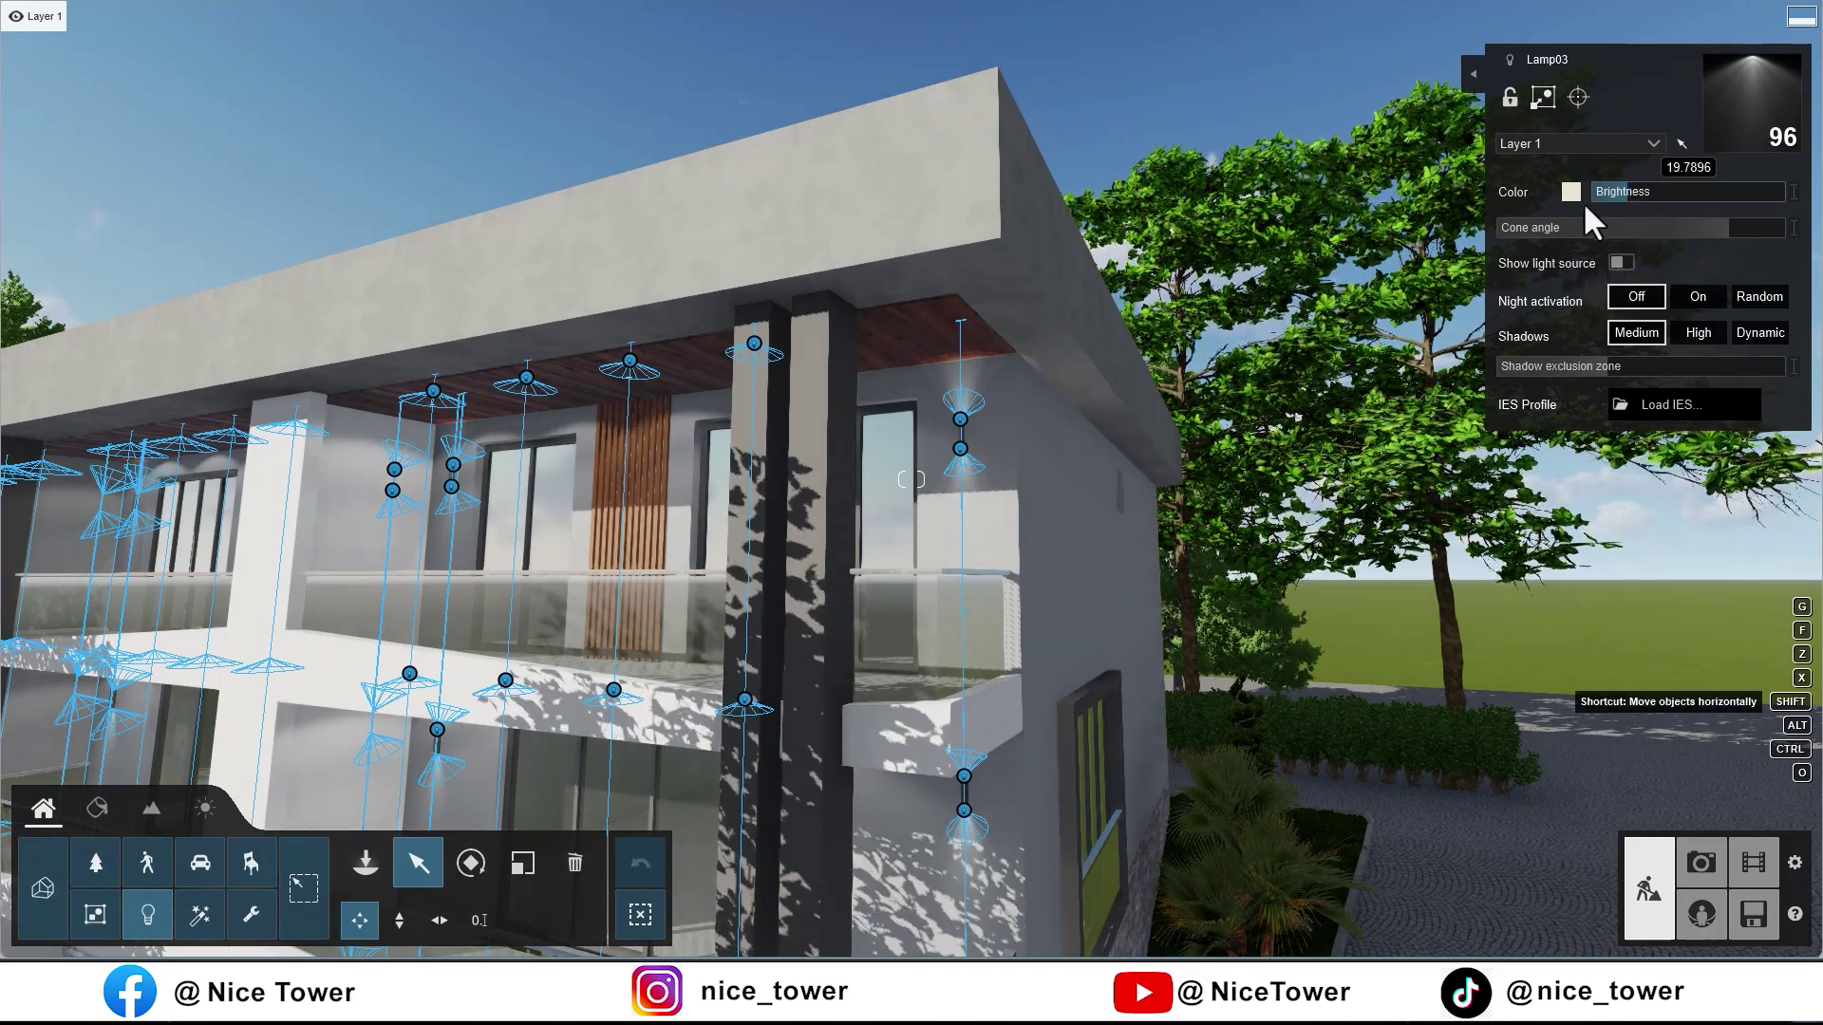
pyautogui.moveTo(1592, 201); pyautogui.dragTo(1631, 203)
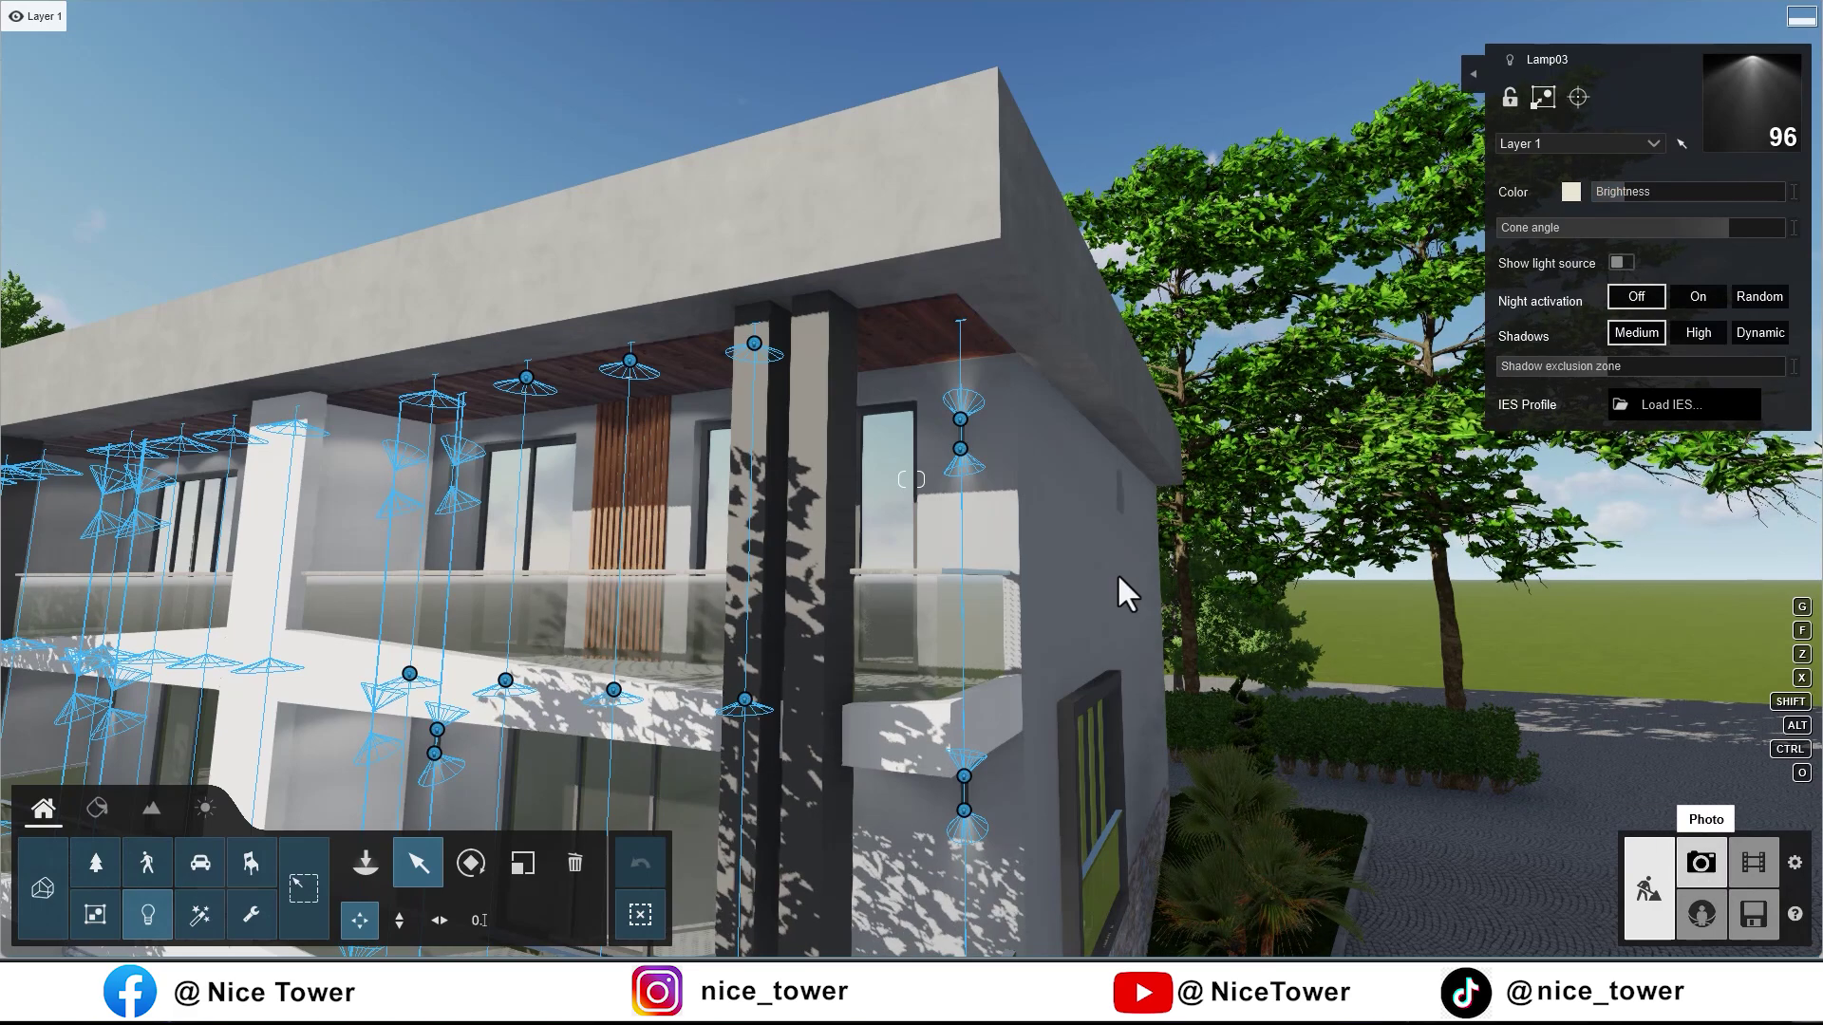
# Step: Preview photo 6 at full quality, close the Shadow effect settings, and return to the 3D scene
pyautogui.click(1701, 862)
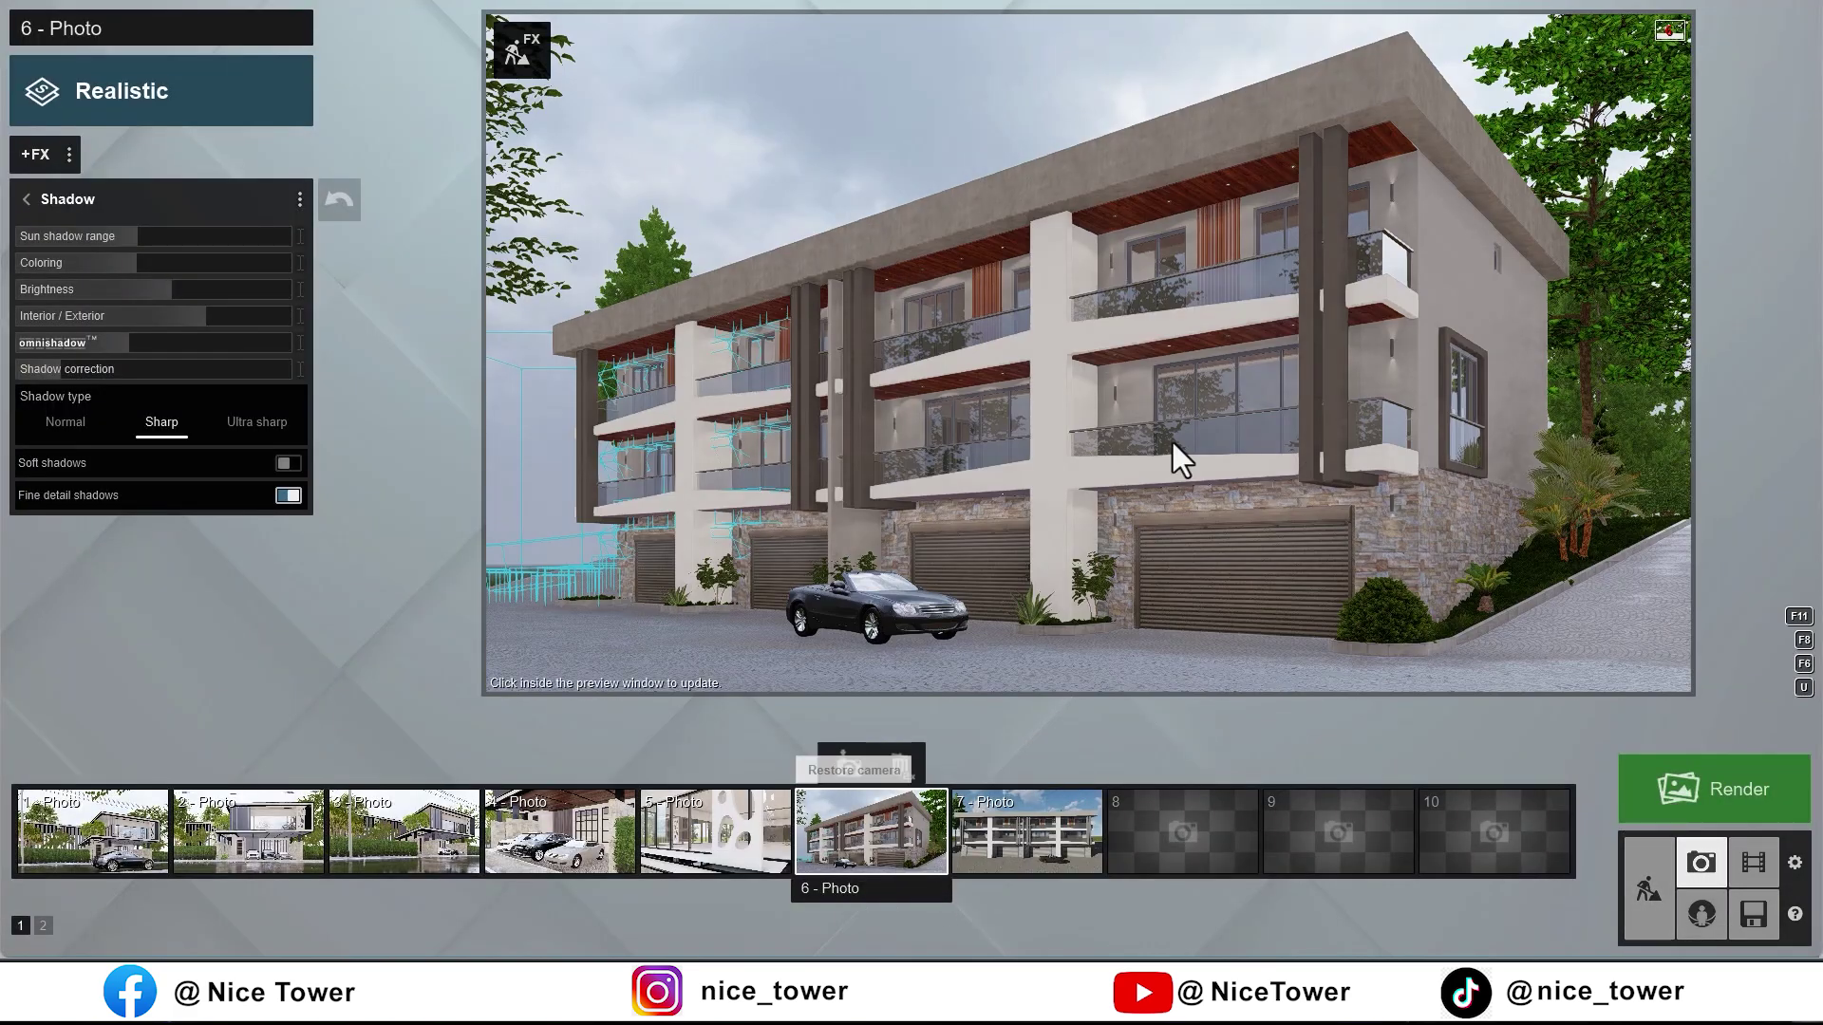
pyautogui.click(1172, 442)
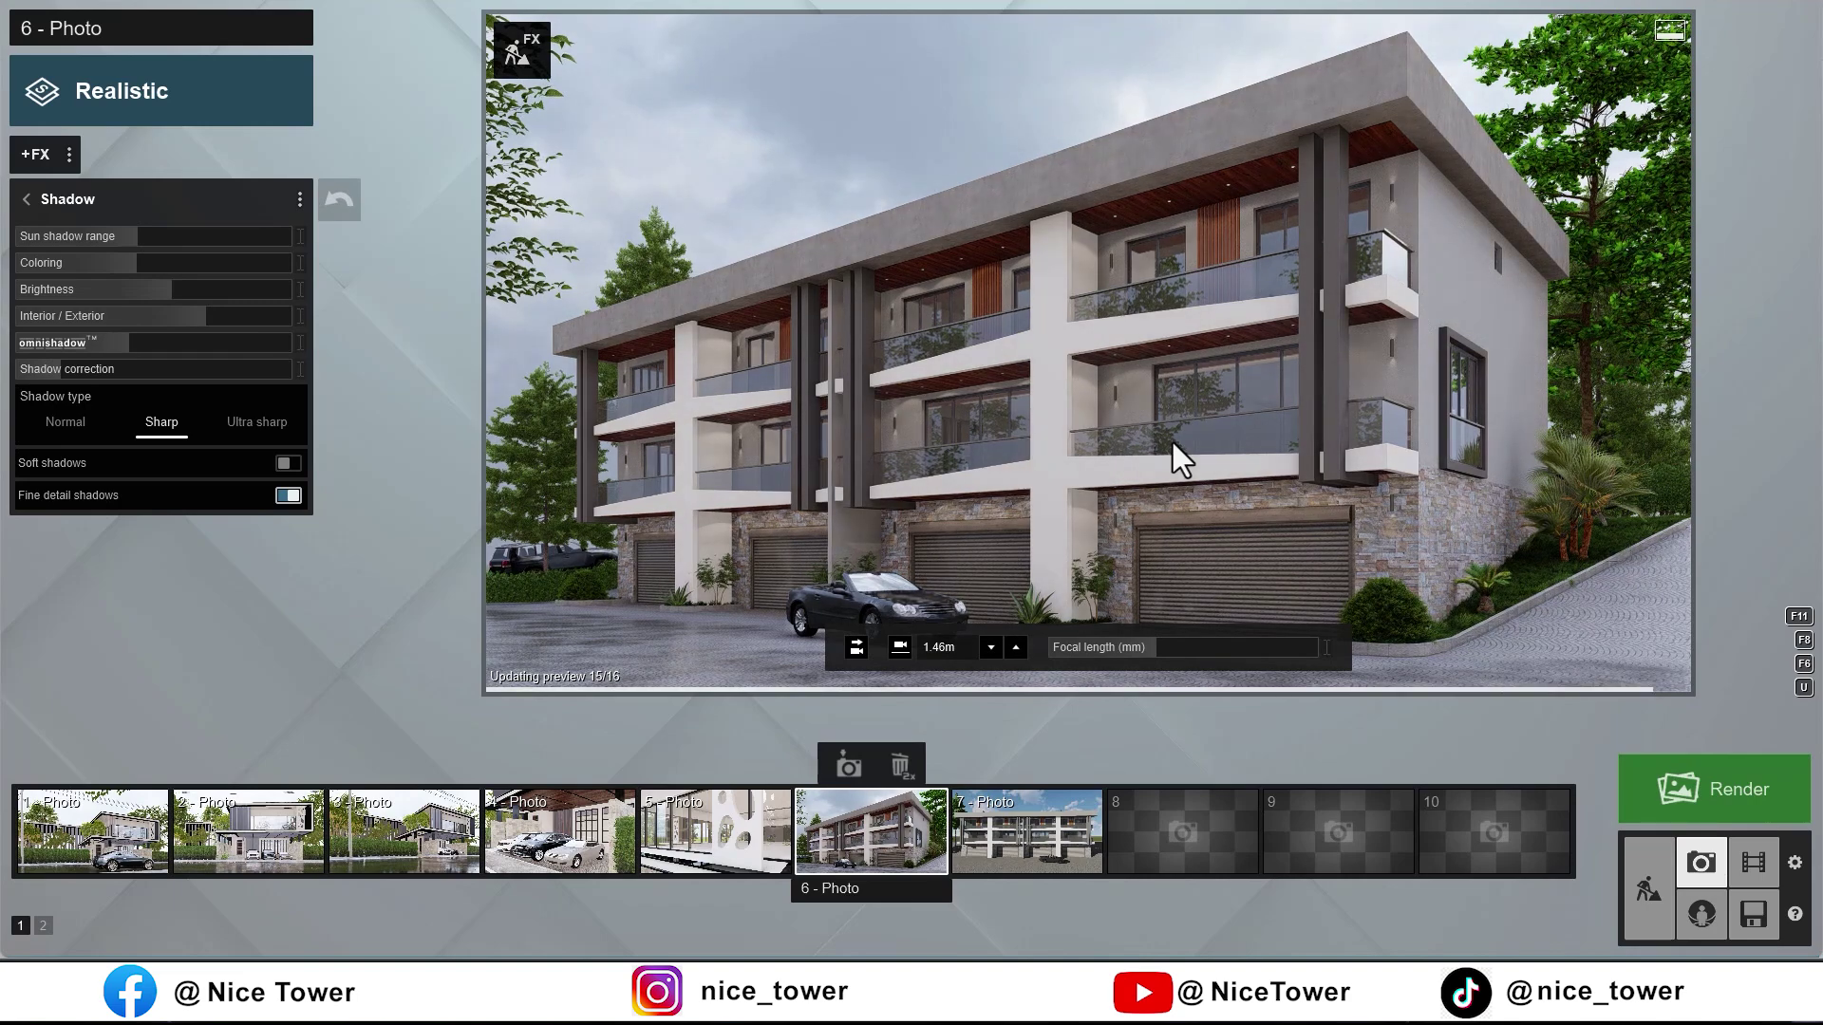
pyautogui.click(26, 198)
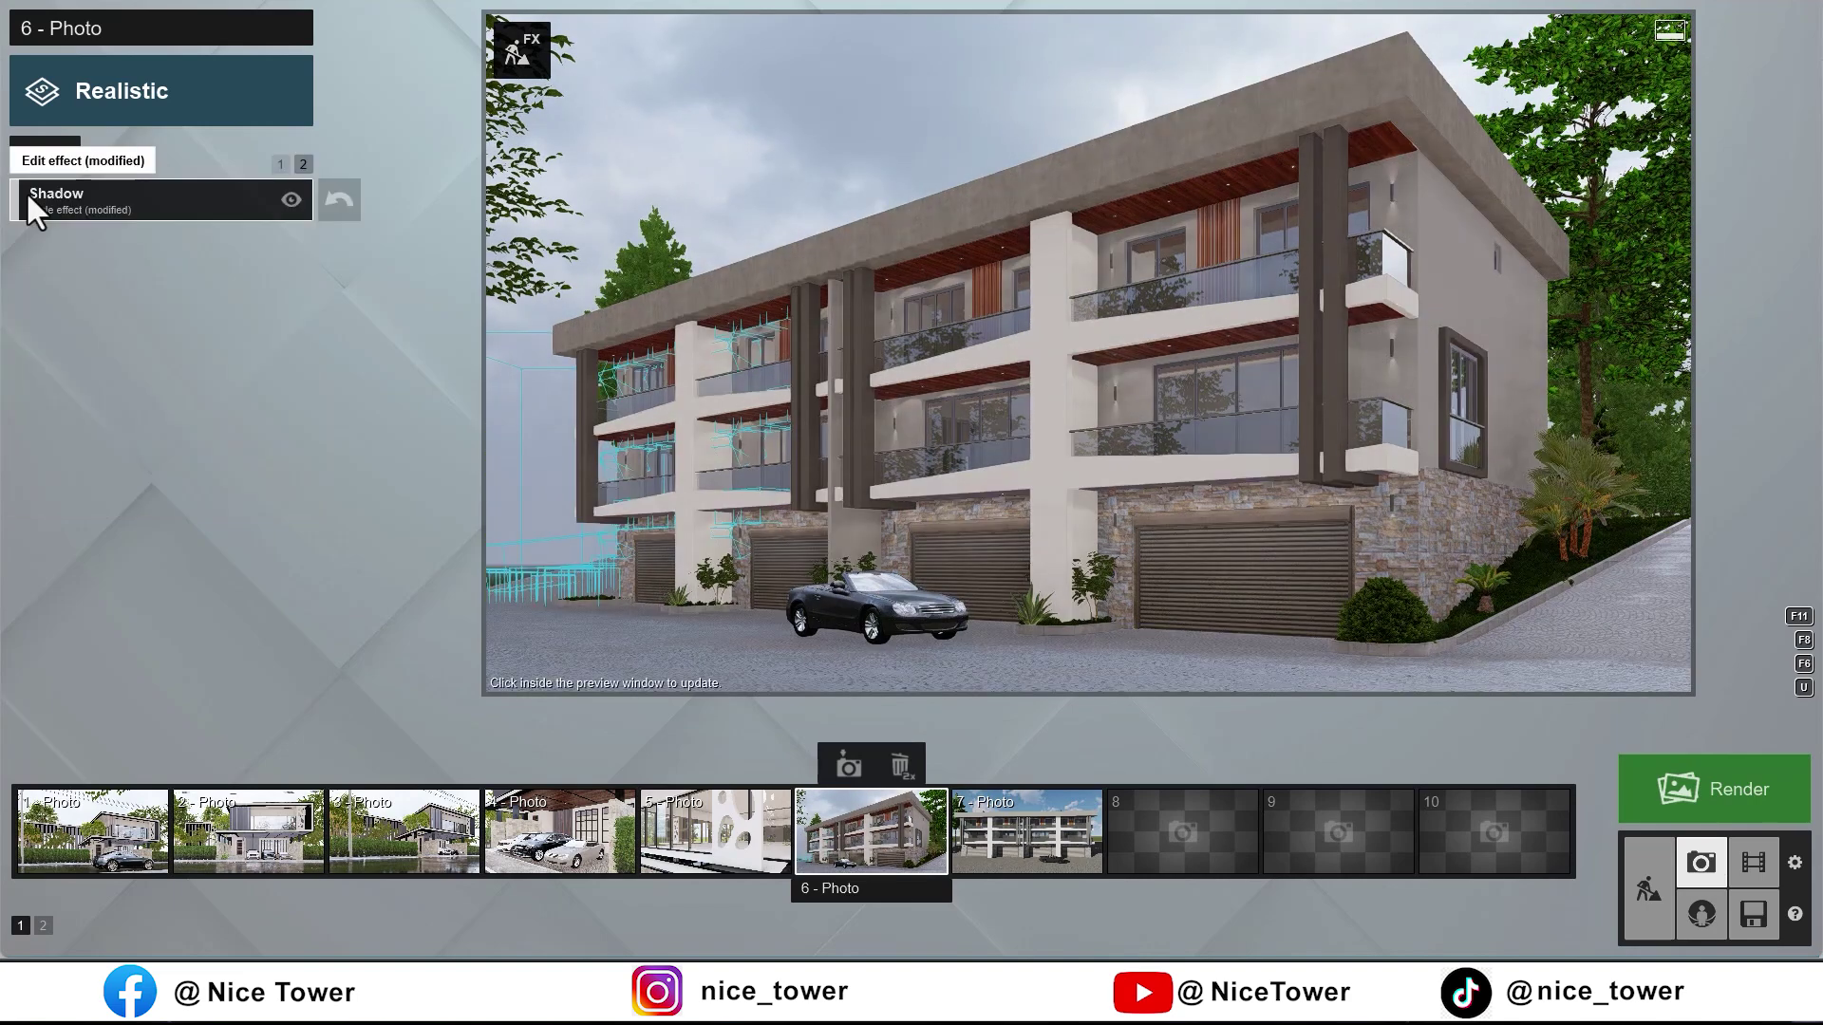
pyautogui.click(1649, 906)
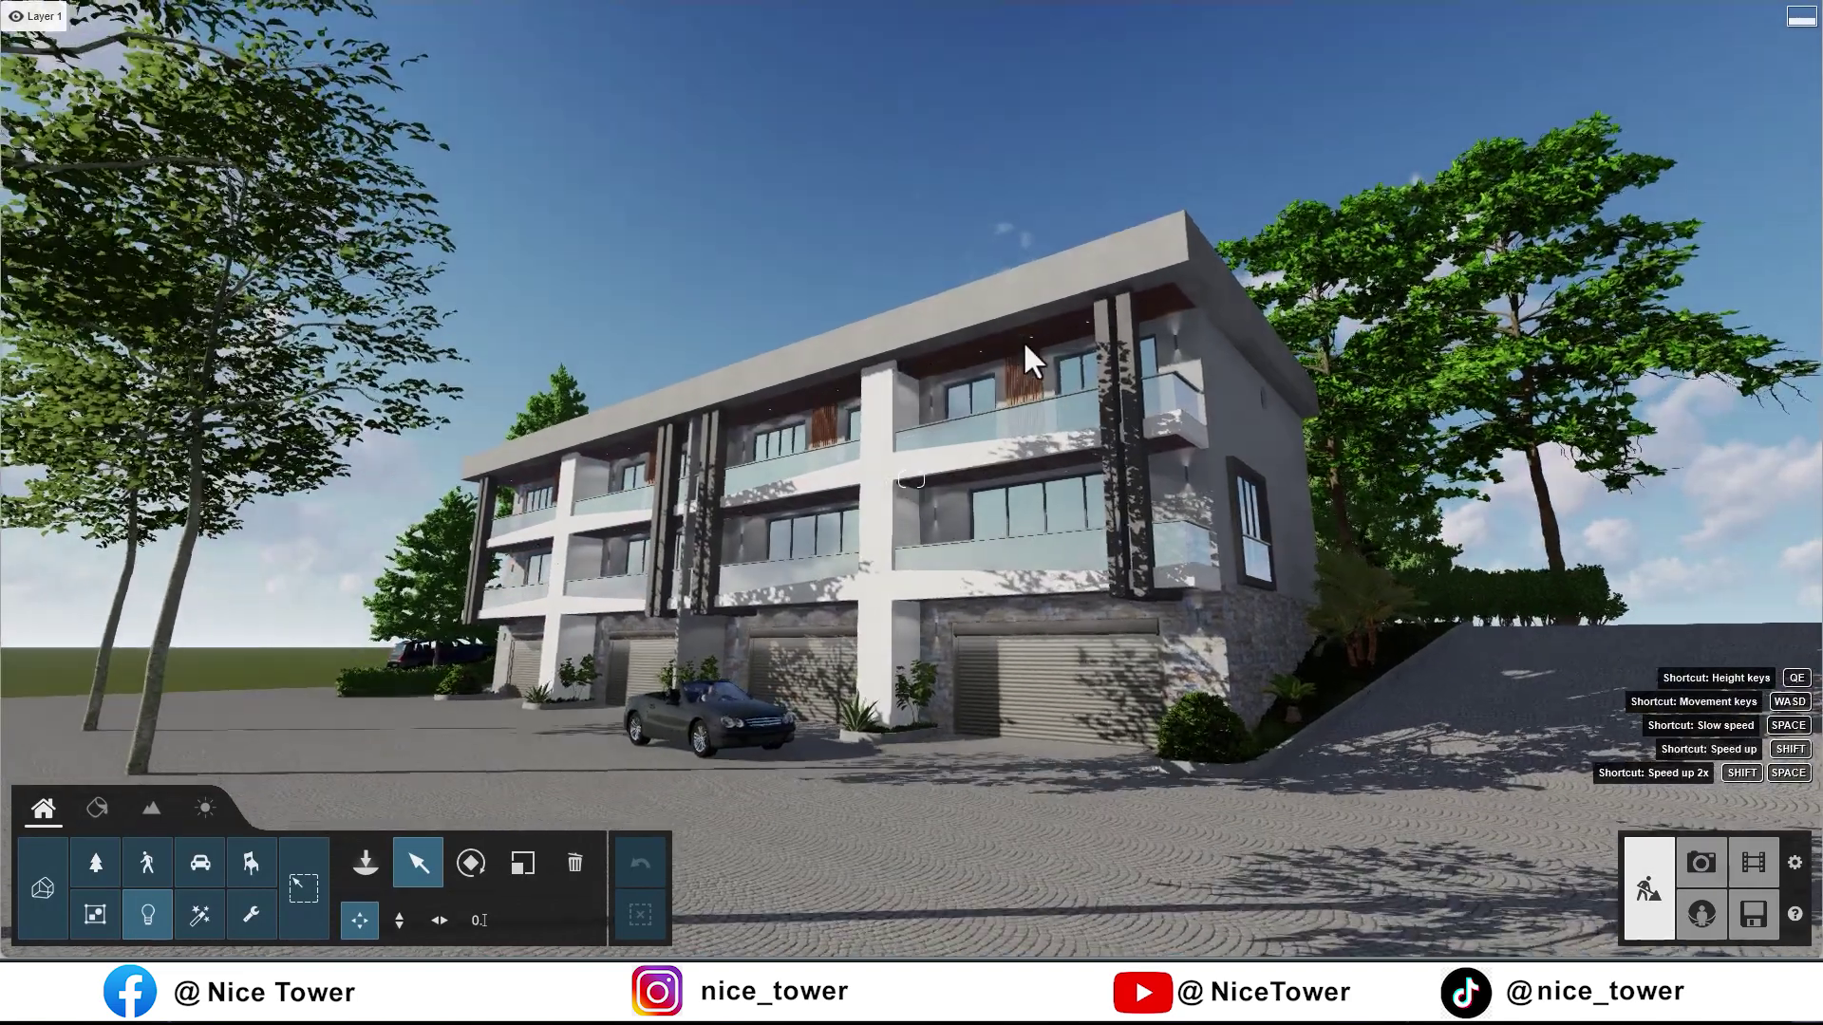
# Step: Give material 0047_Khaki flicker reduction -10cm and emissive 61.8, then refresh photo 6's preview
pyautogui.scroll(3, 993, 437)
pyautogui.scroll(2, 1067, 343)
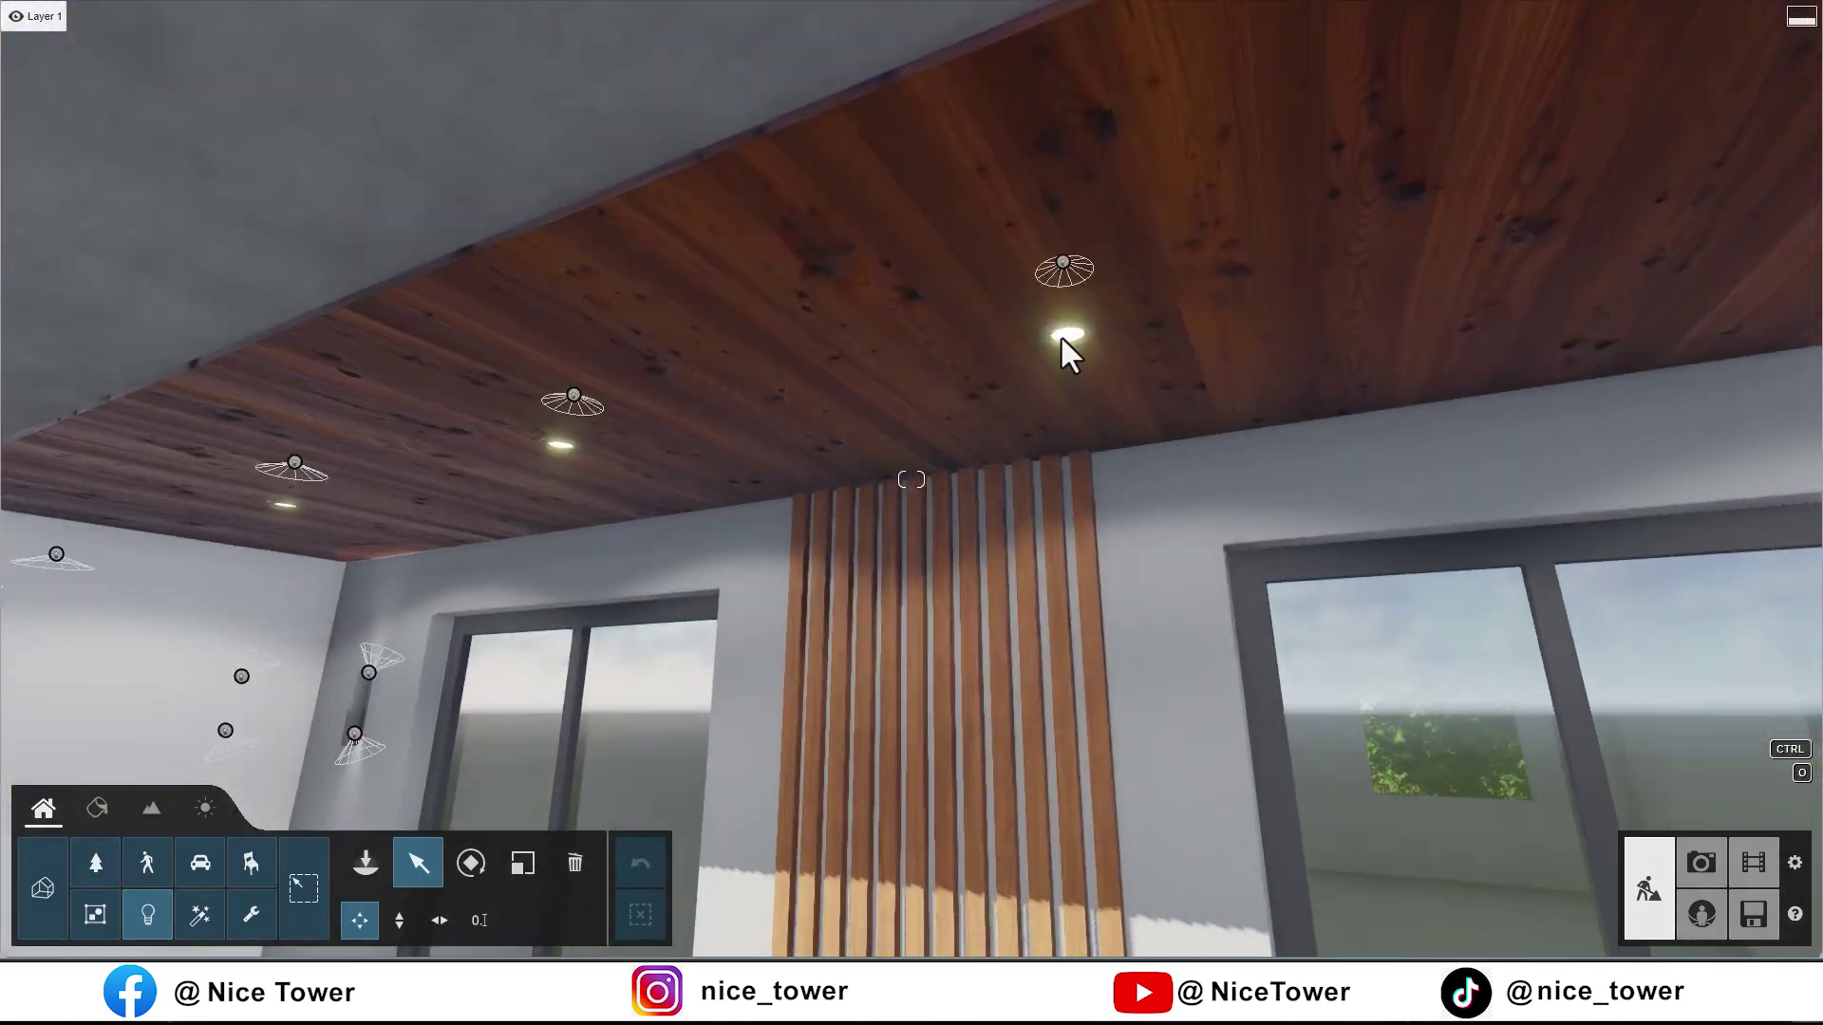
pyautogui.click(96, 808)
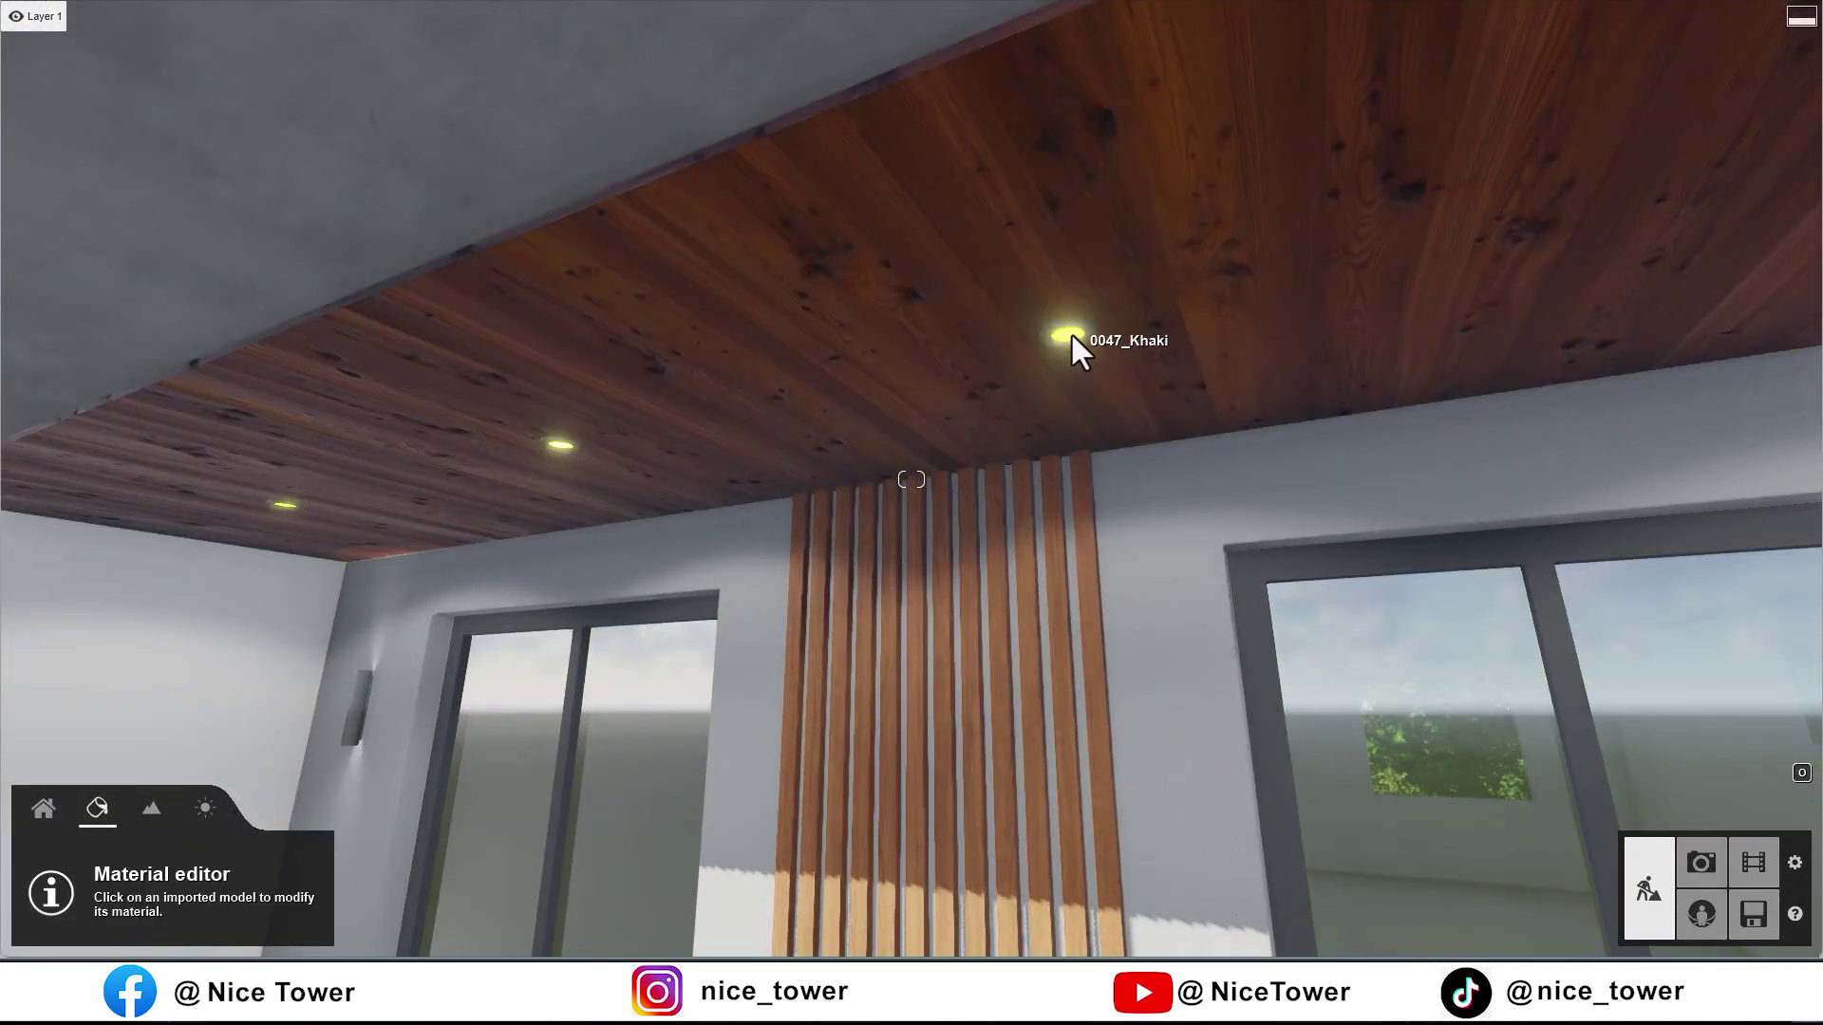
pyautogui.click(1071, 334)
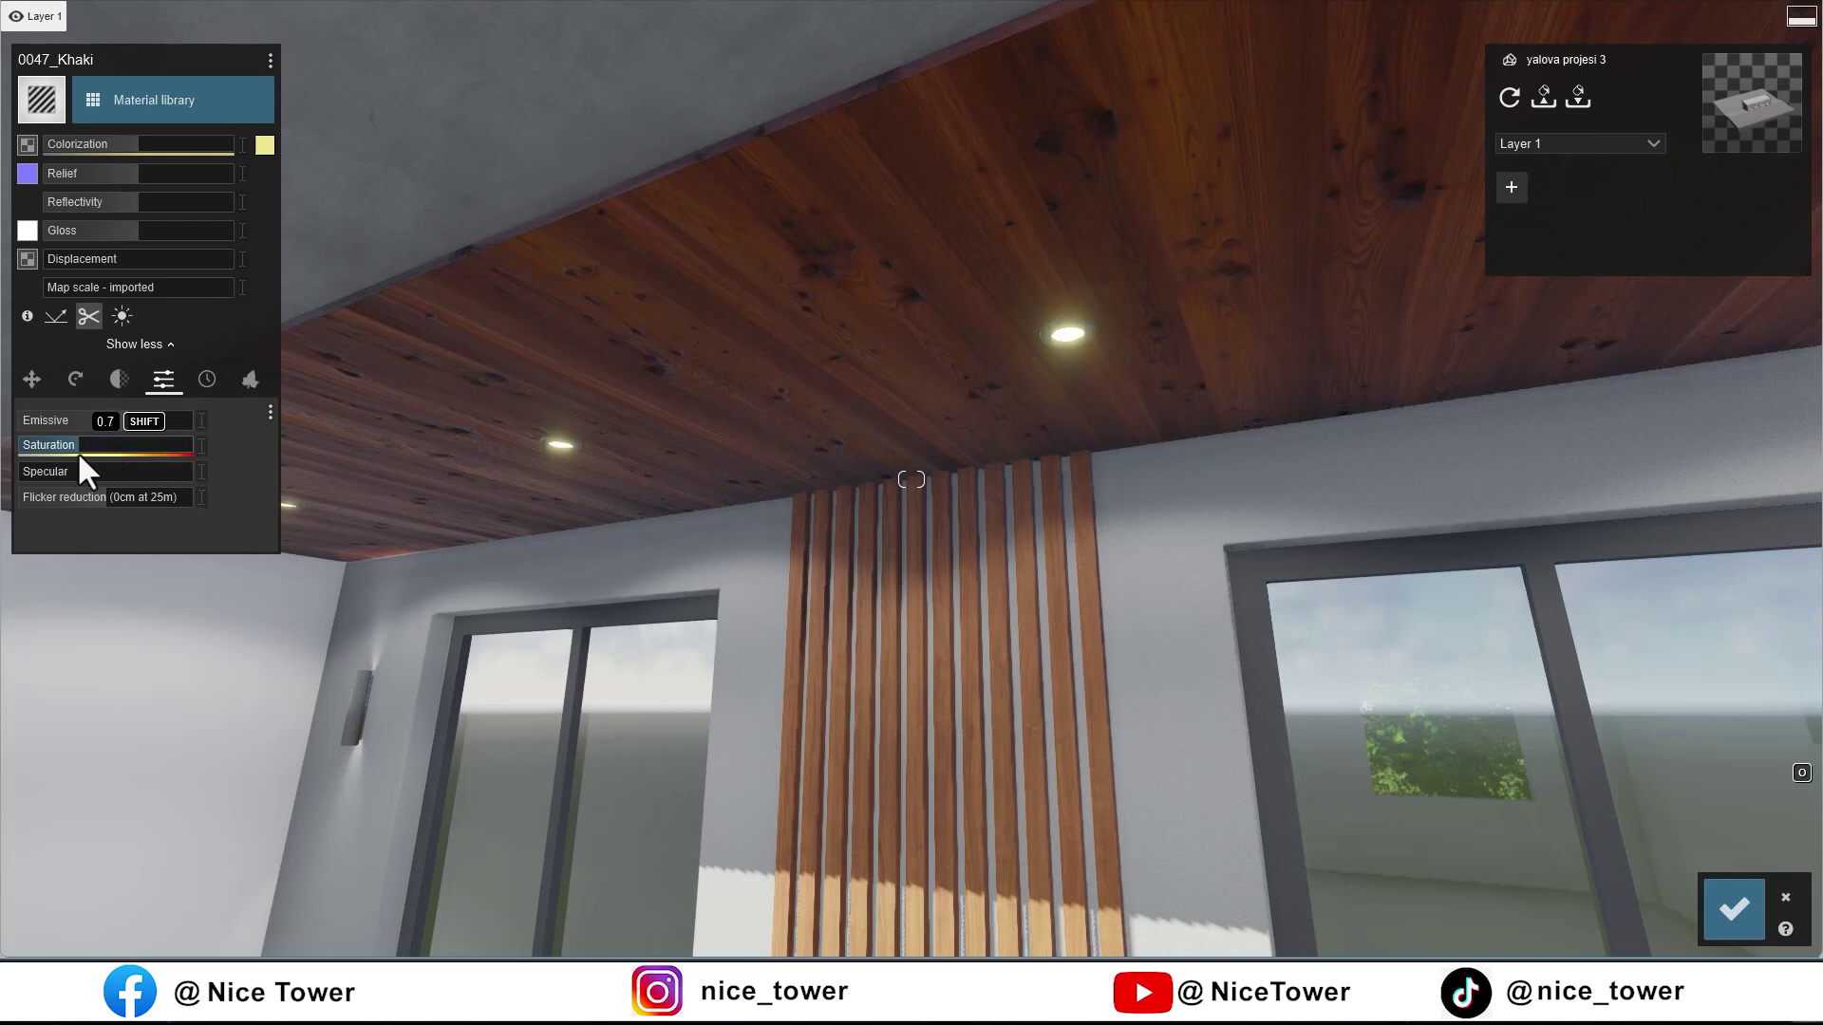
pyautogui.moveTo(110, 494); pyautogui.dragTo(30, 498)
pyautogui.moveTo(200, 419); pyautogui.dragTo(120, 448)
pyautogui.click(1731, 911)
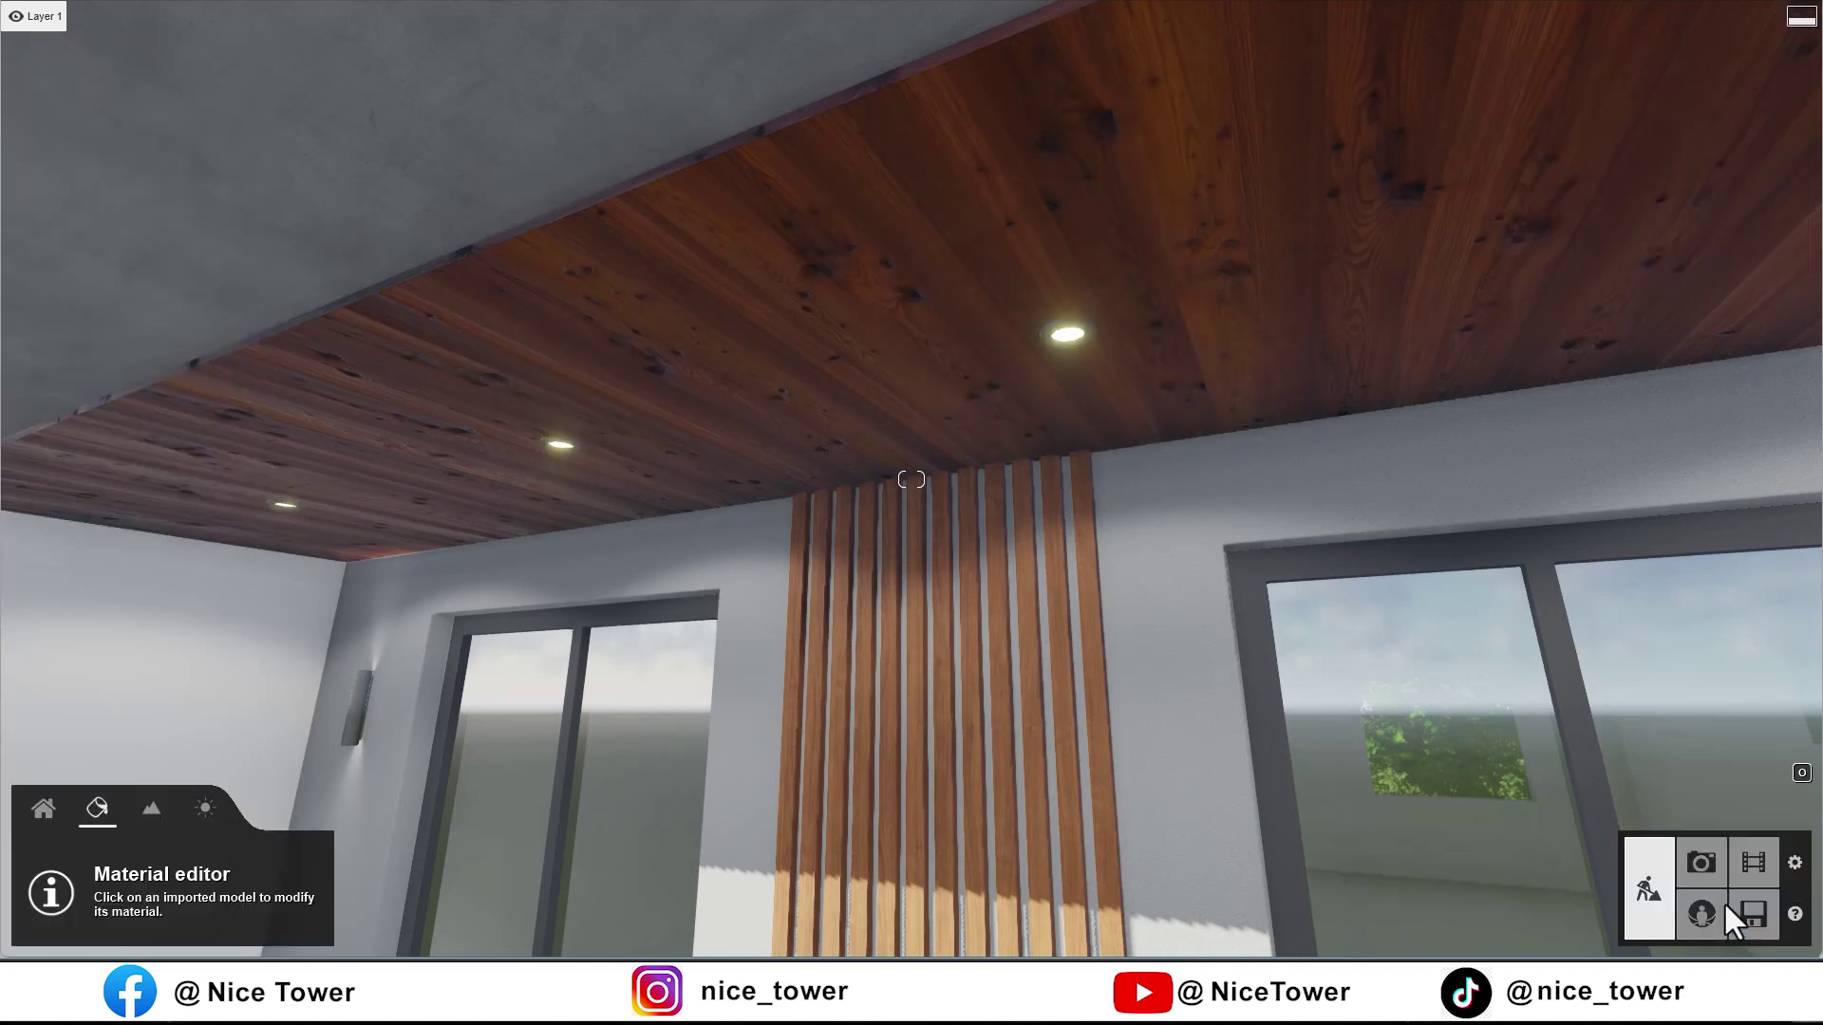
pyautogui.click(1701, 863)
pyautogui.click(1057, 452)
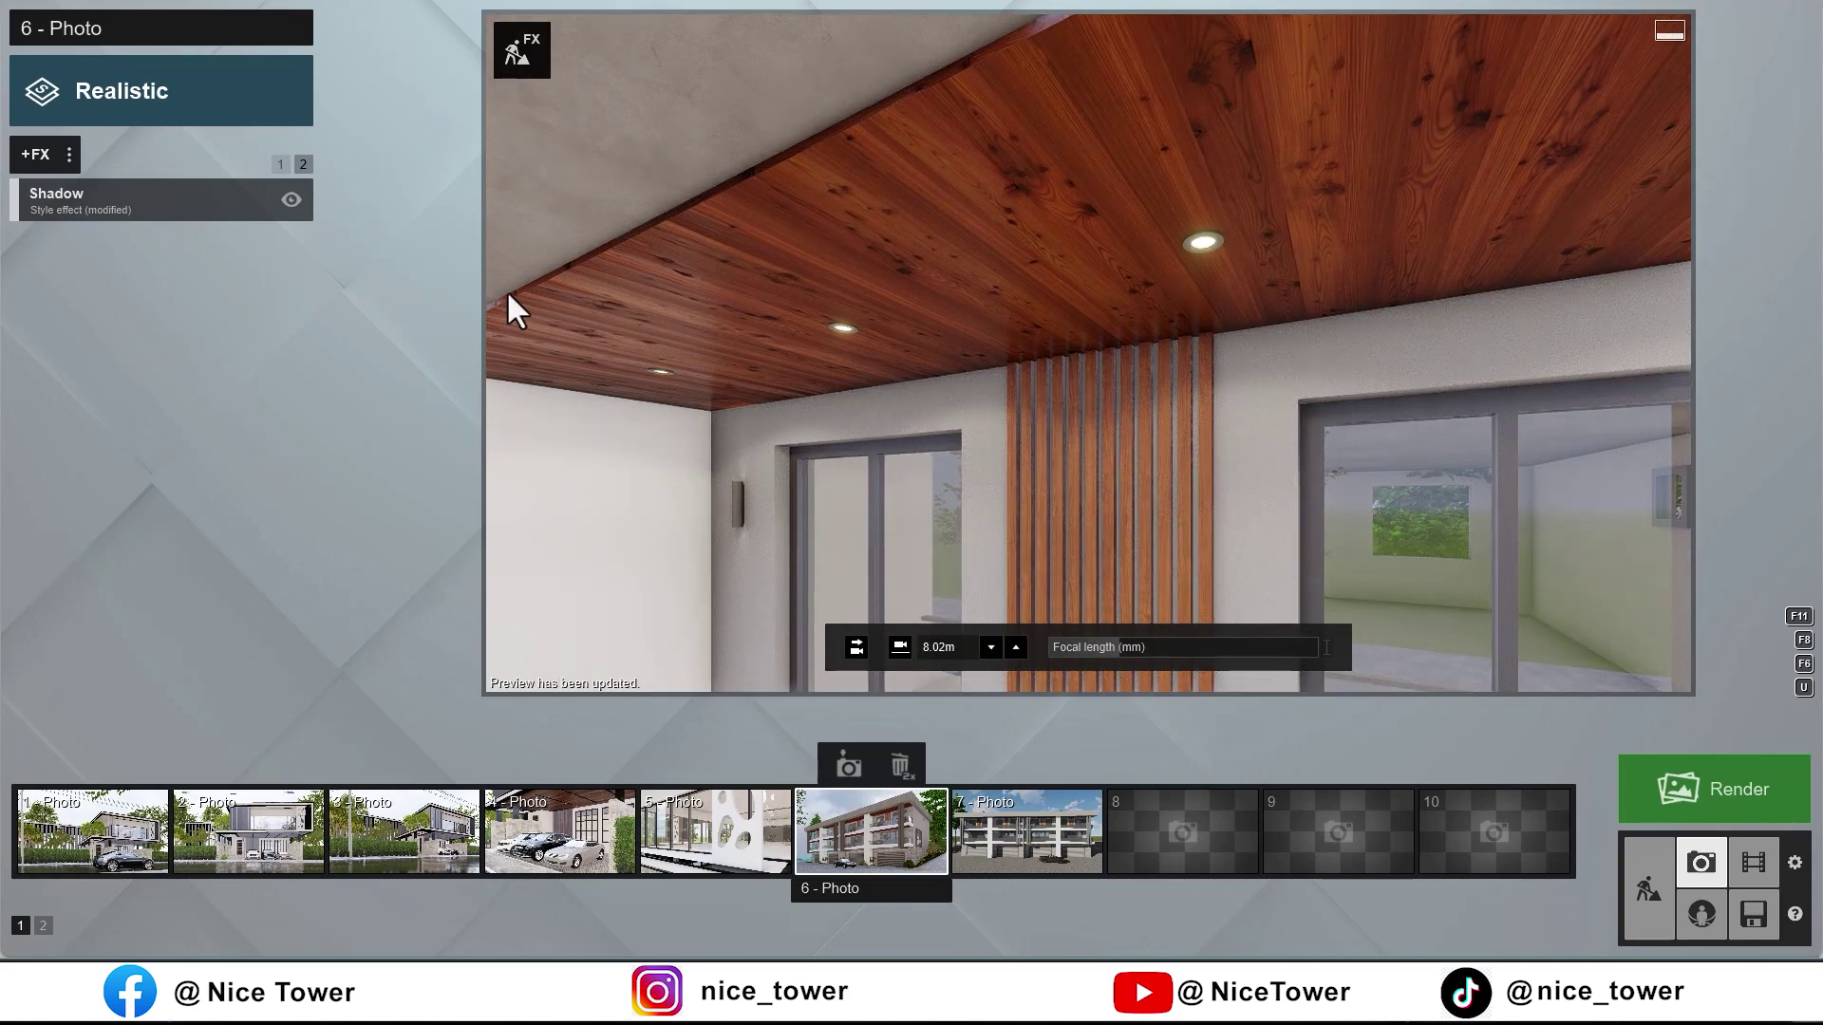
# Step: Restore the 6 - Photo exterior camera, view FX page 1, and return to Build mode
pyautogui.click(908, 813)
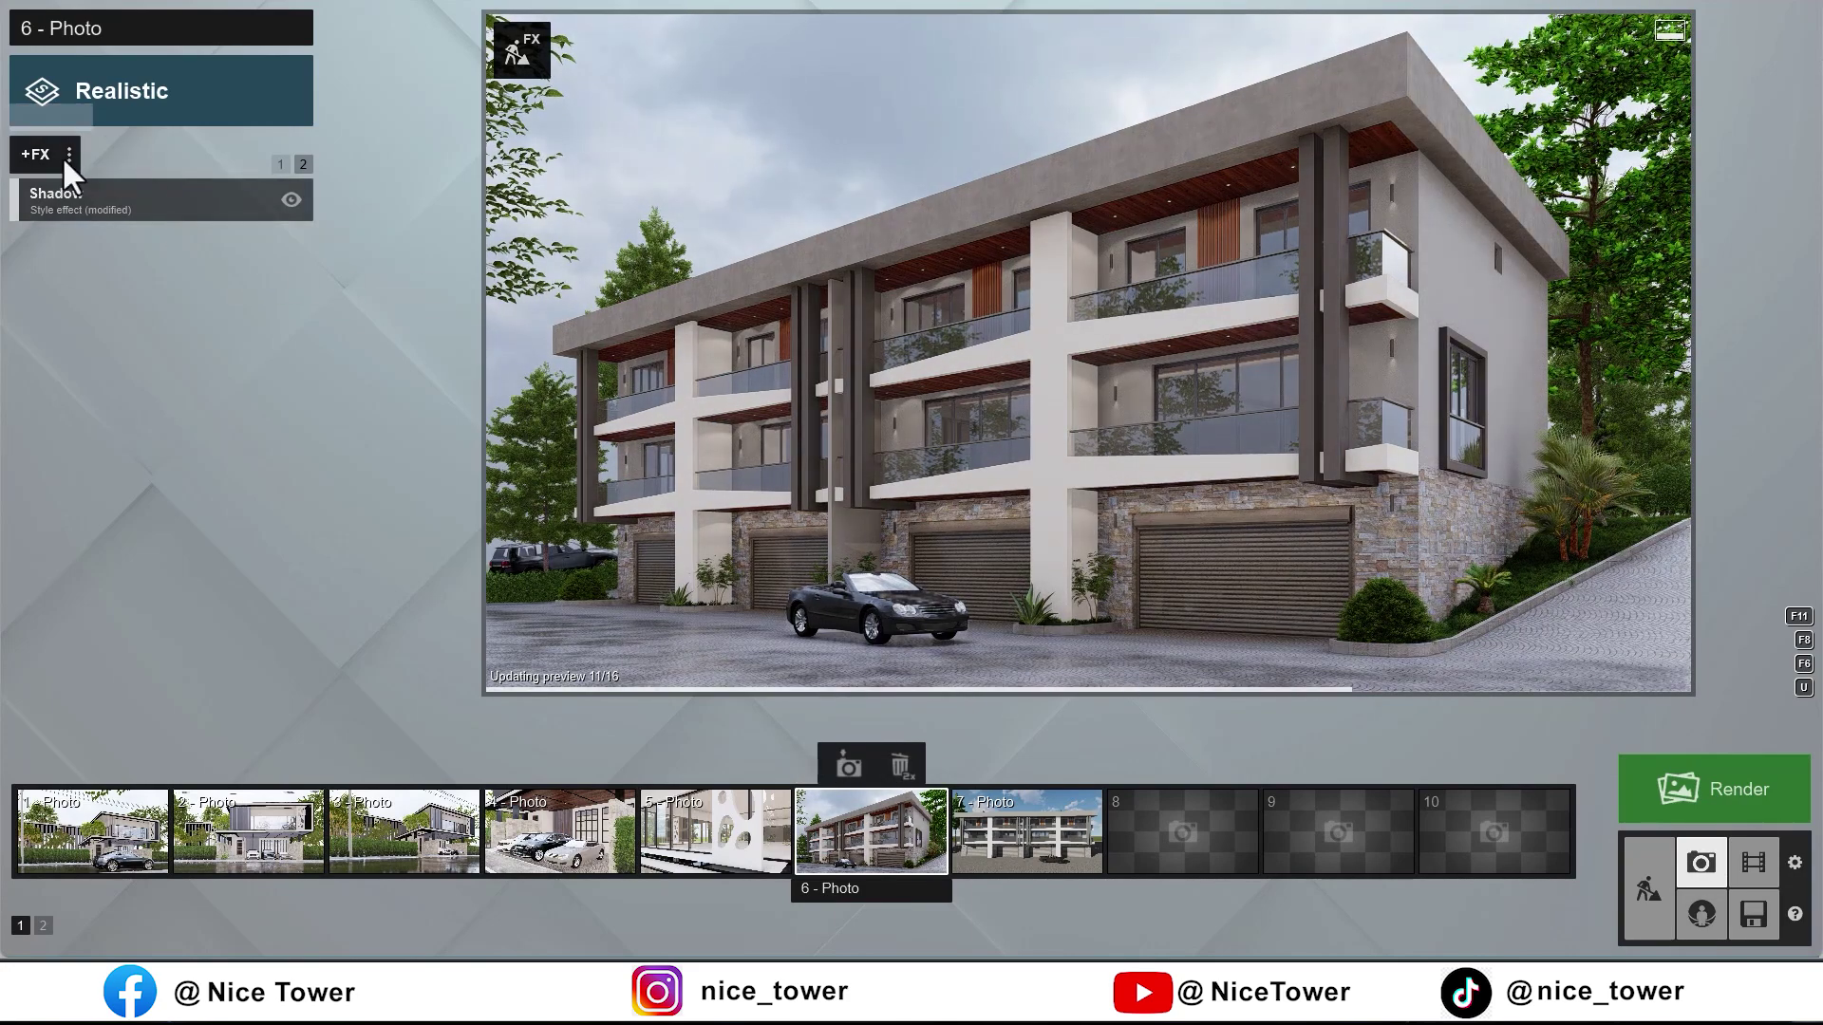
pyautogui.click(281, 163)
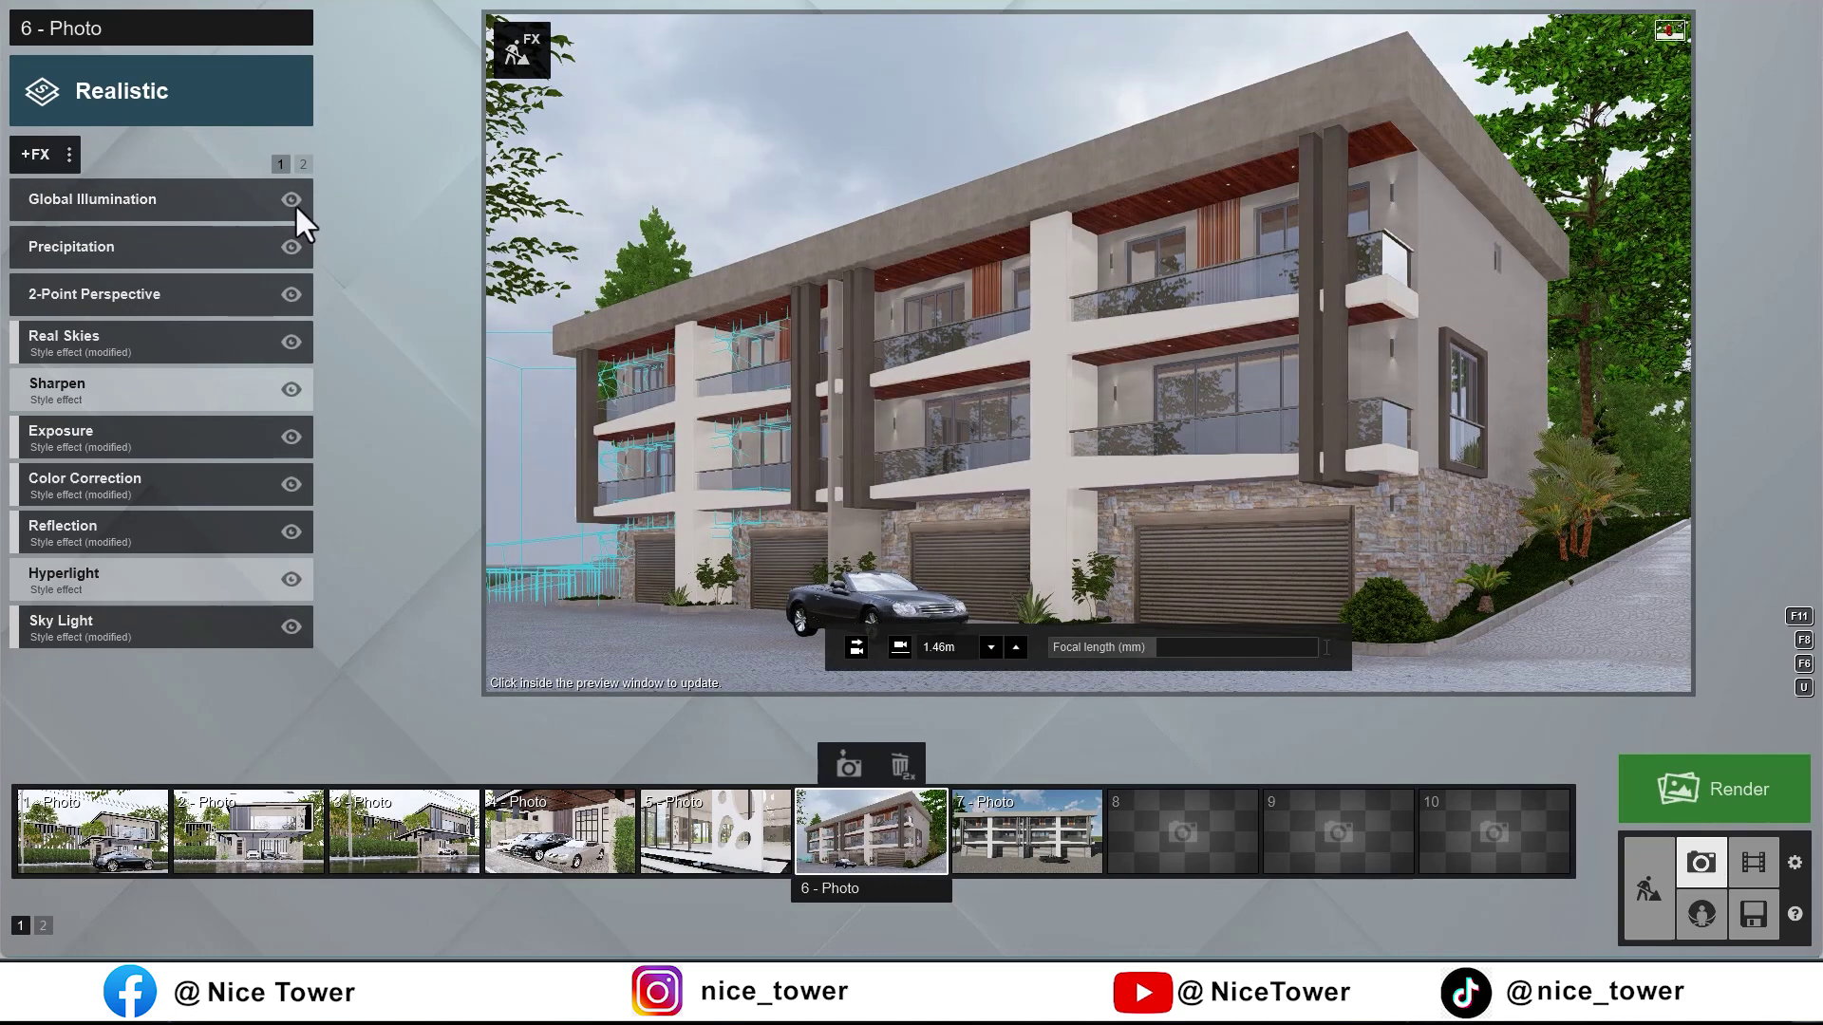
pyautogui.click(1648, 889)
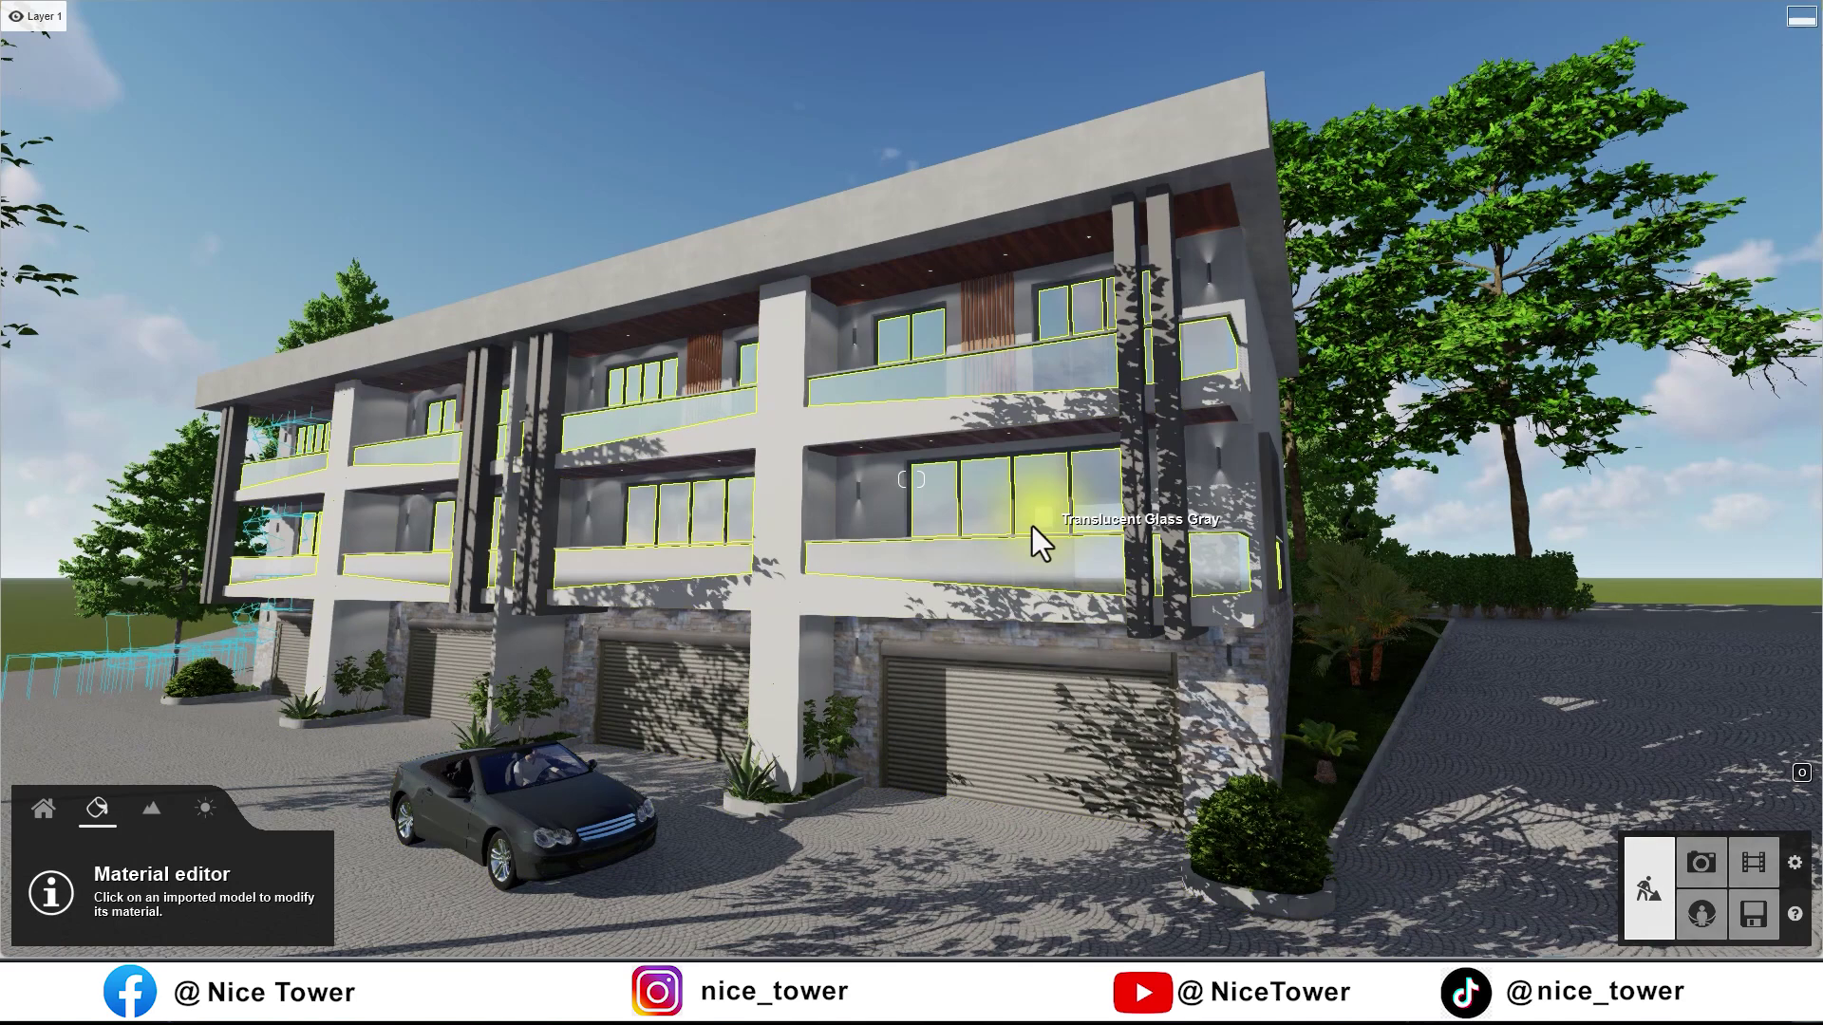
# Step: Place a Reflection control sphere near the car in front of the townhouses, then load photo 6's view
pyautogui.moveTo(1033, 526); pyautogui.dragTo(1590, 805, button='right')
pyautogui.click(64, 809)
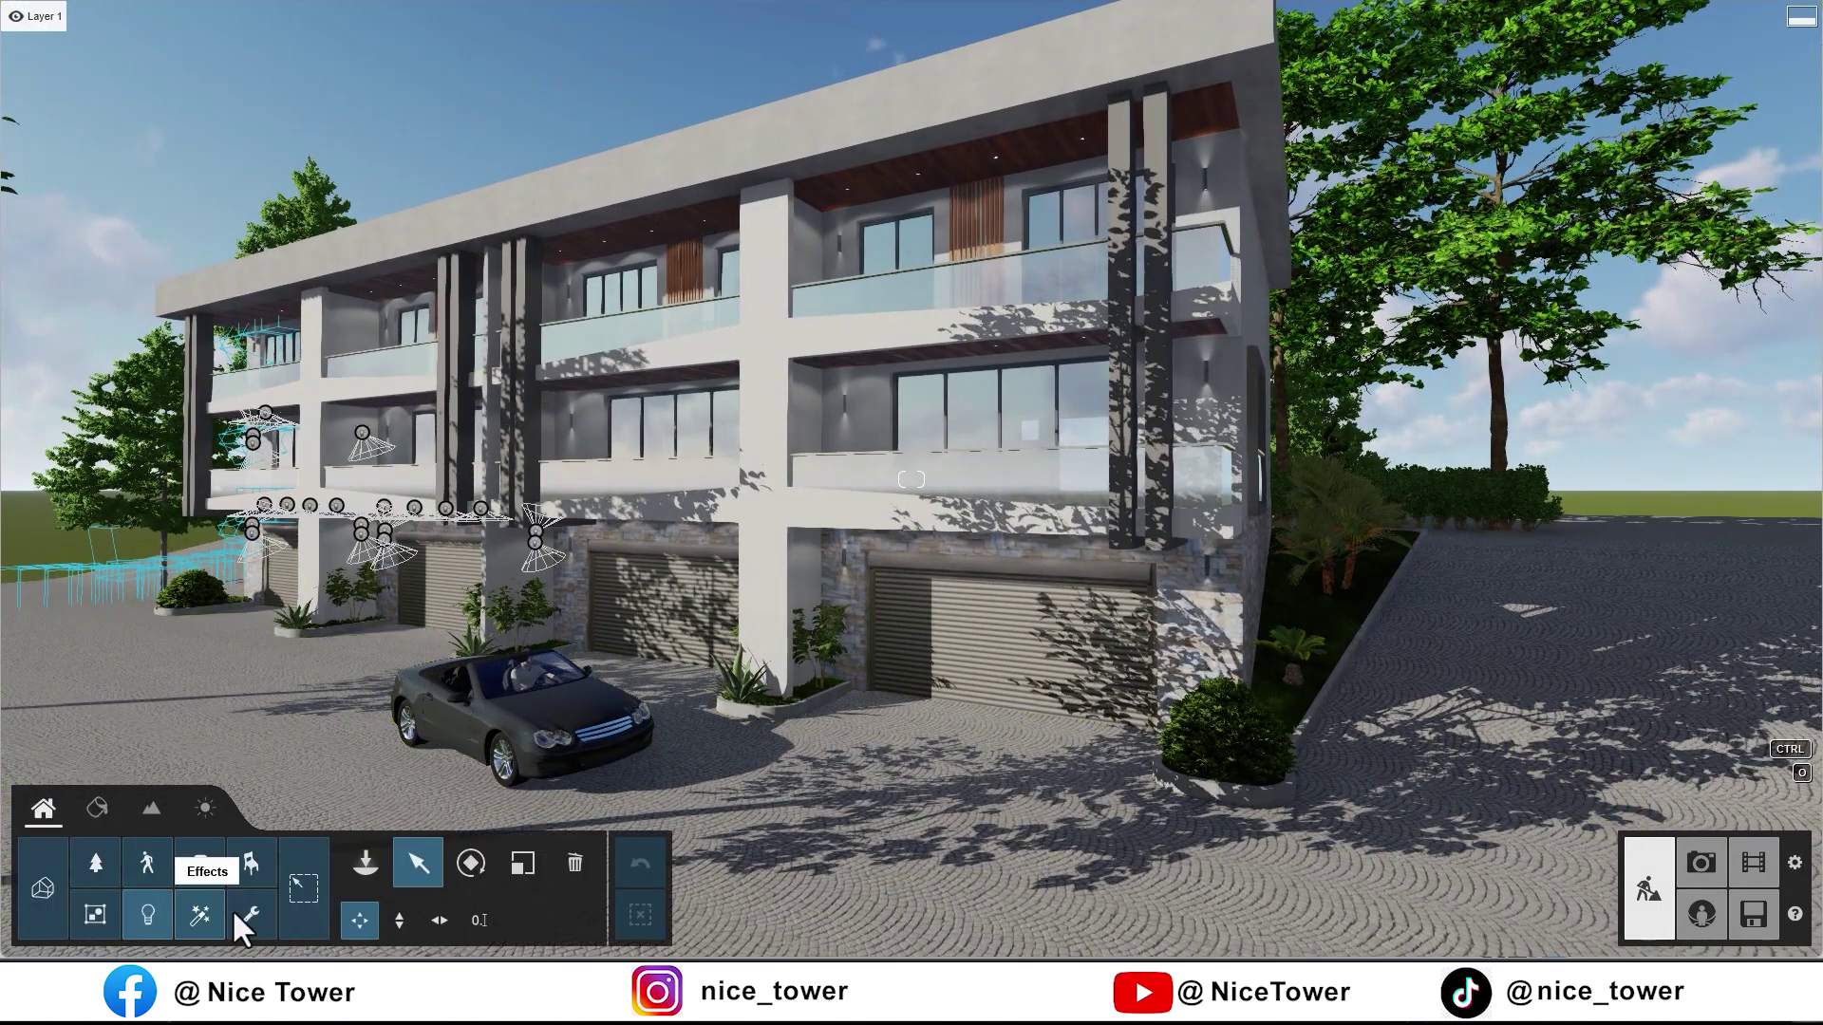
pyautogui.click(252, 912)
pyautogui.click(304, 311)
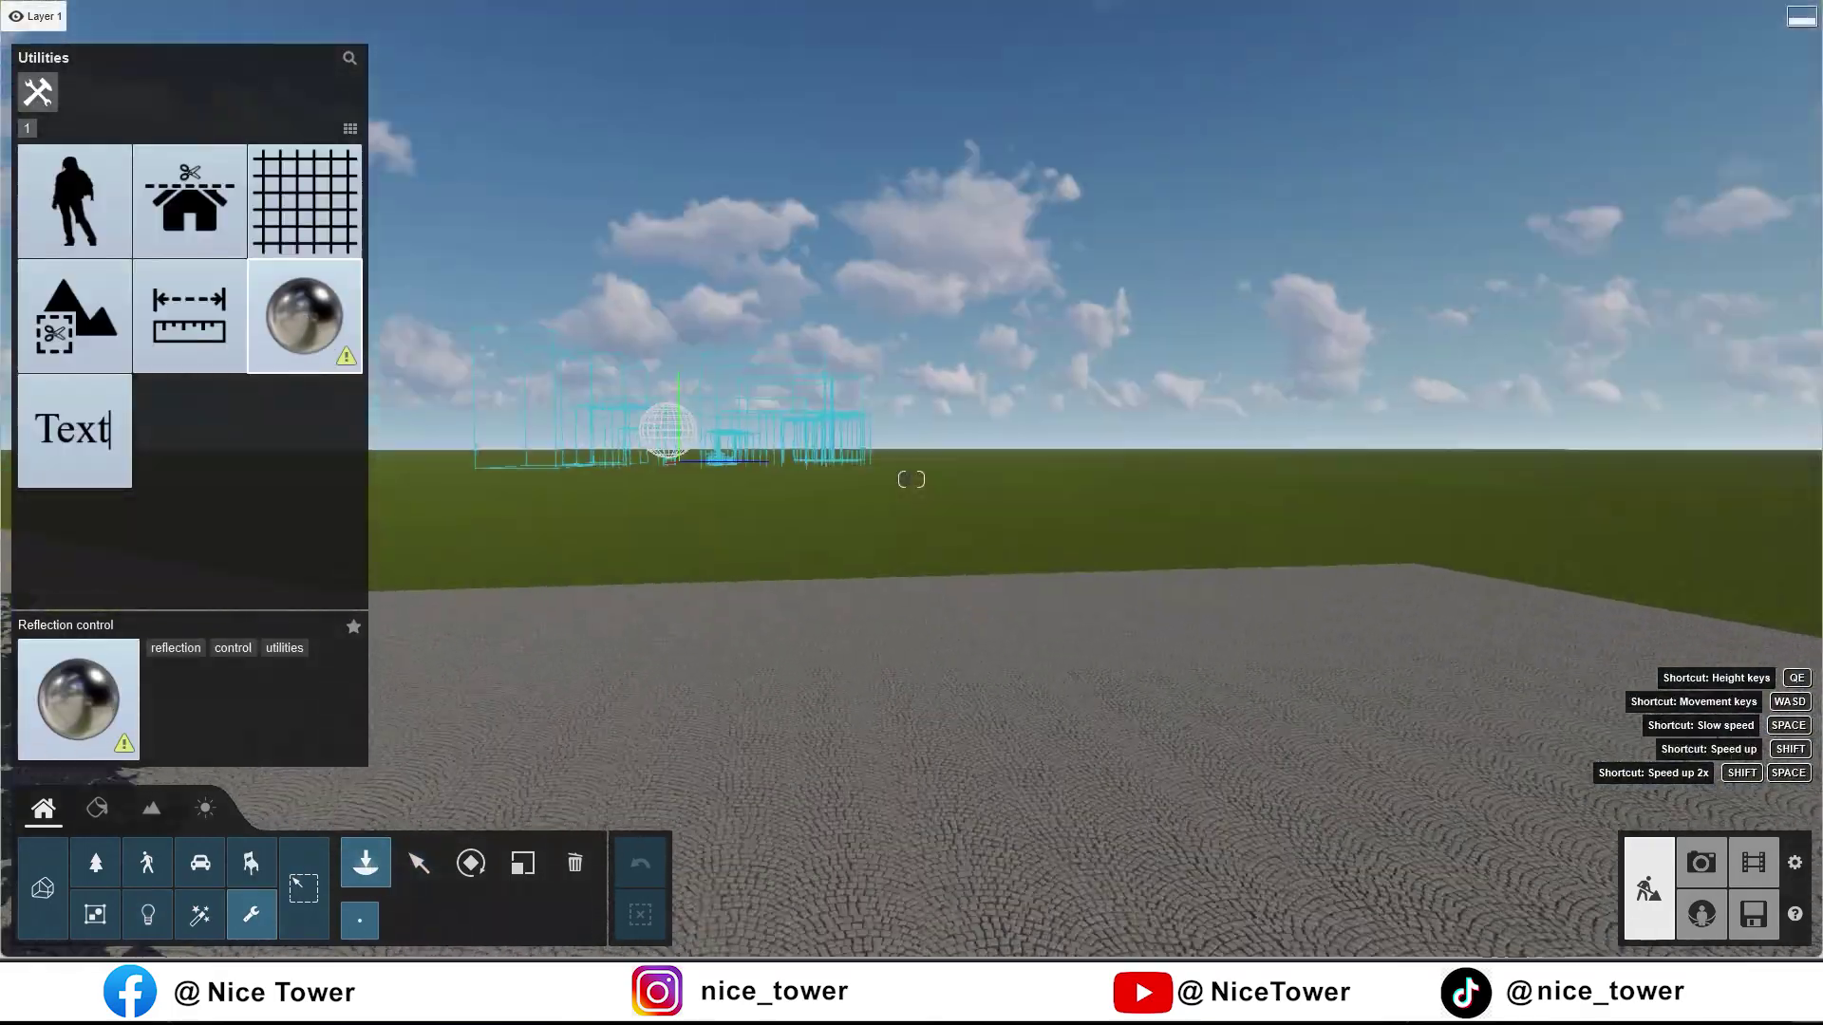
pyautogui.moveTo(1079, 549); pyautogui.dragTo(1481, 950)
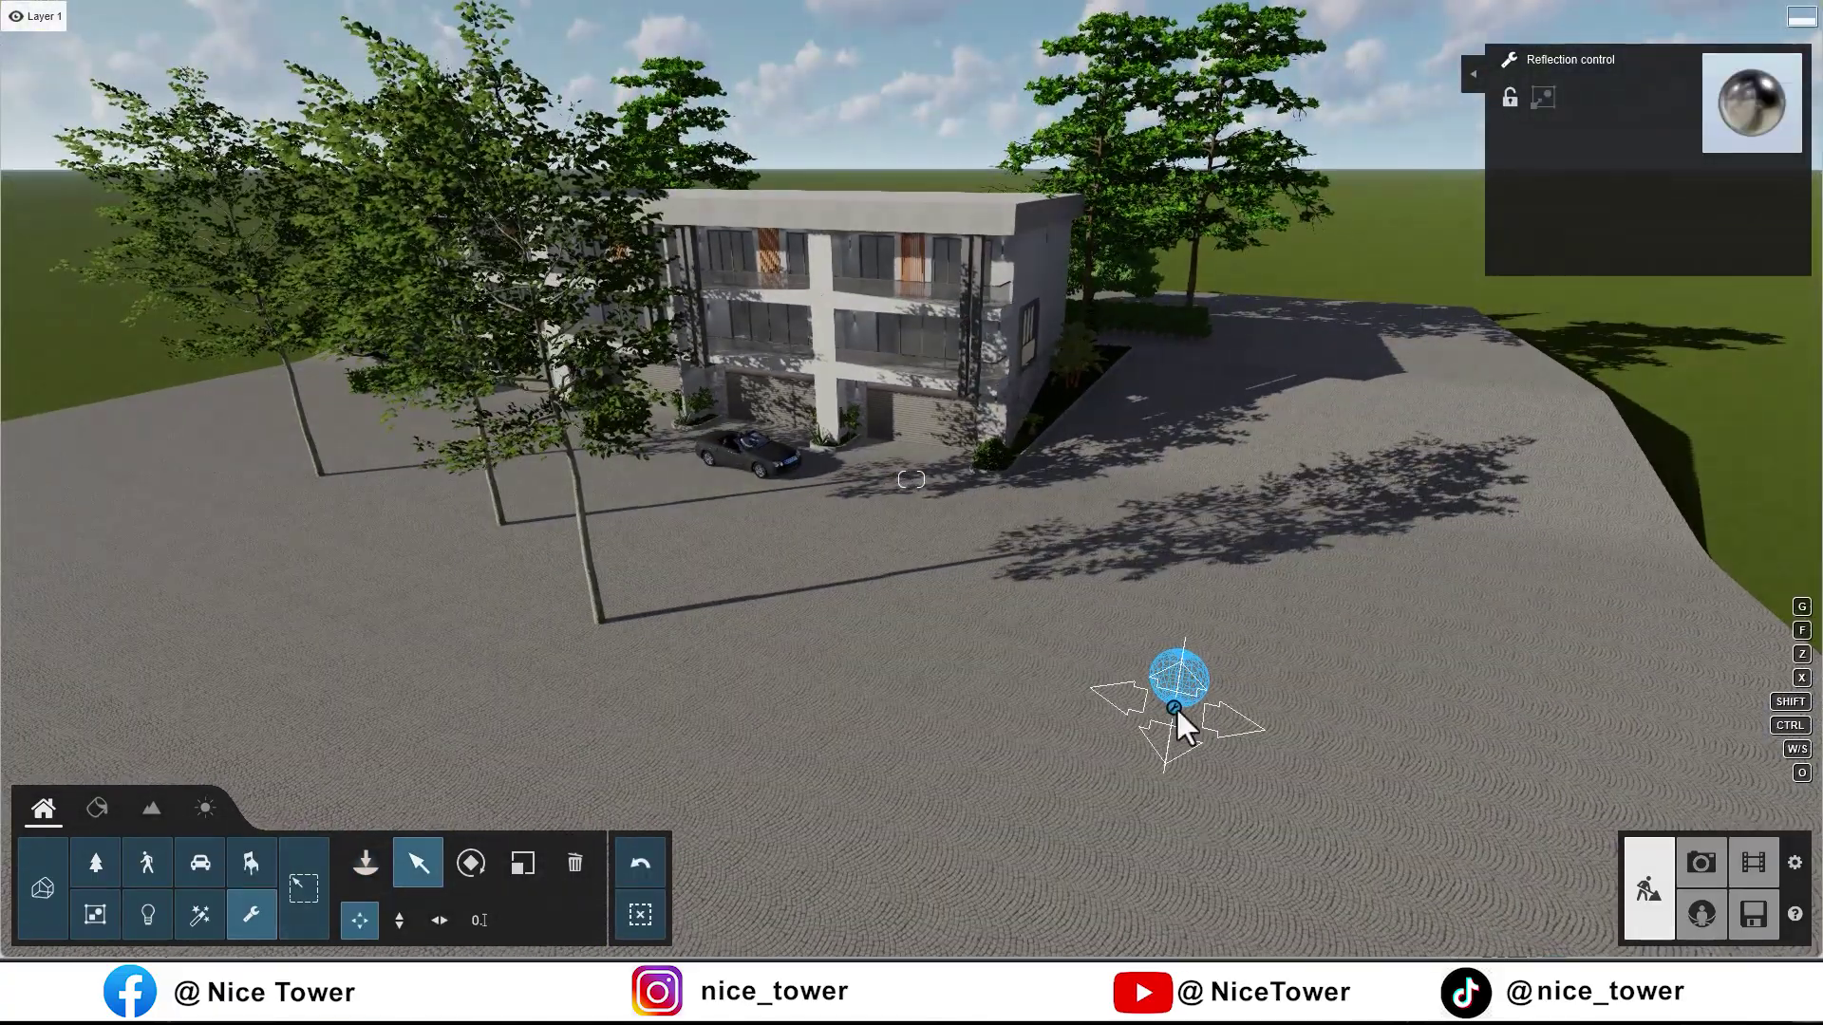
pyautogui.moveTo(1182, 726); pyautogui.dragTo(718, 515)
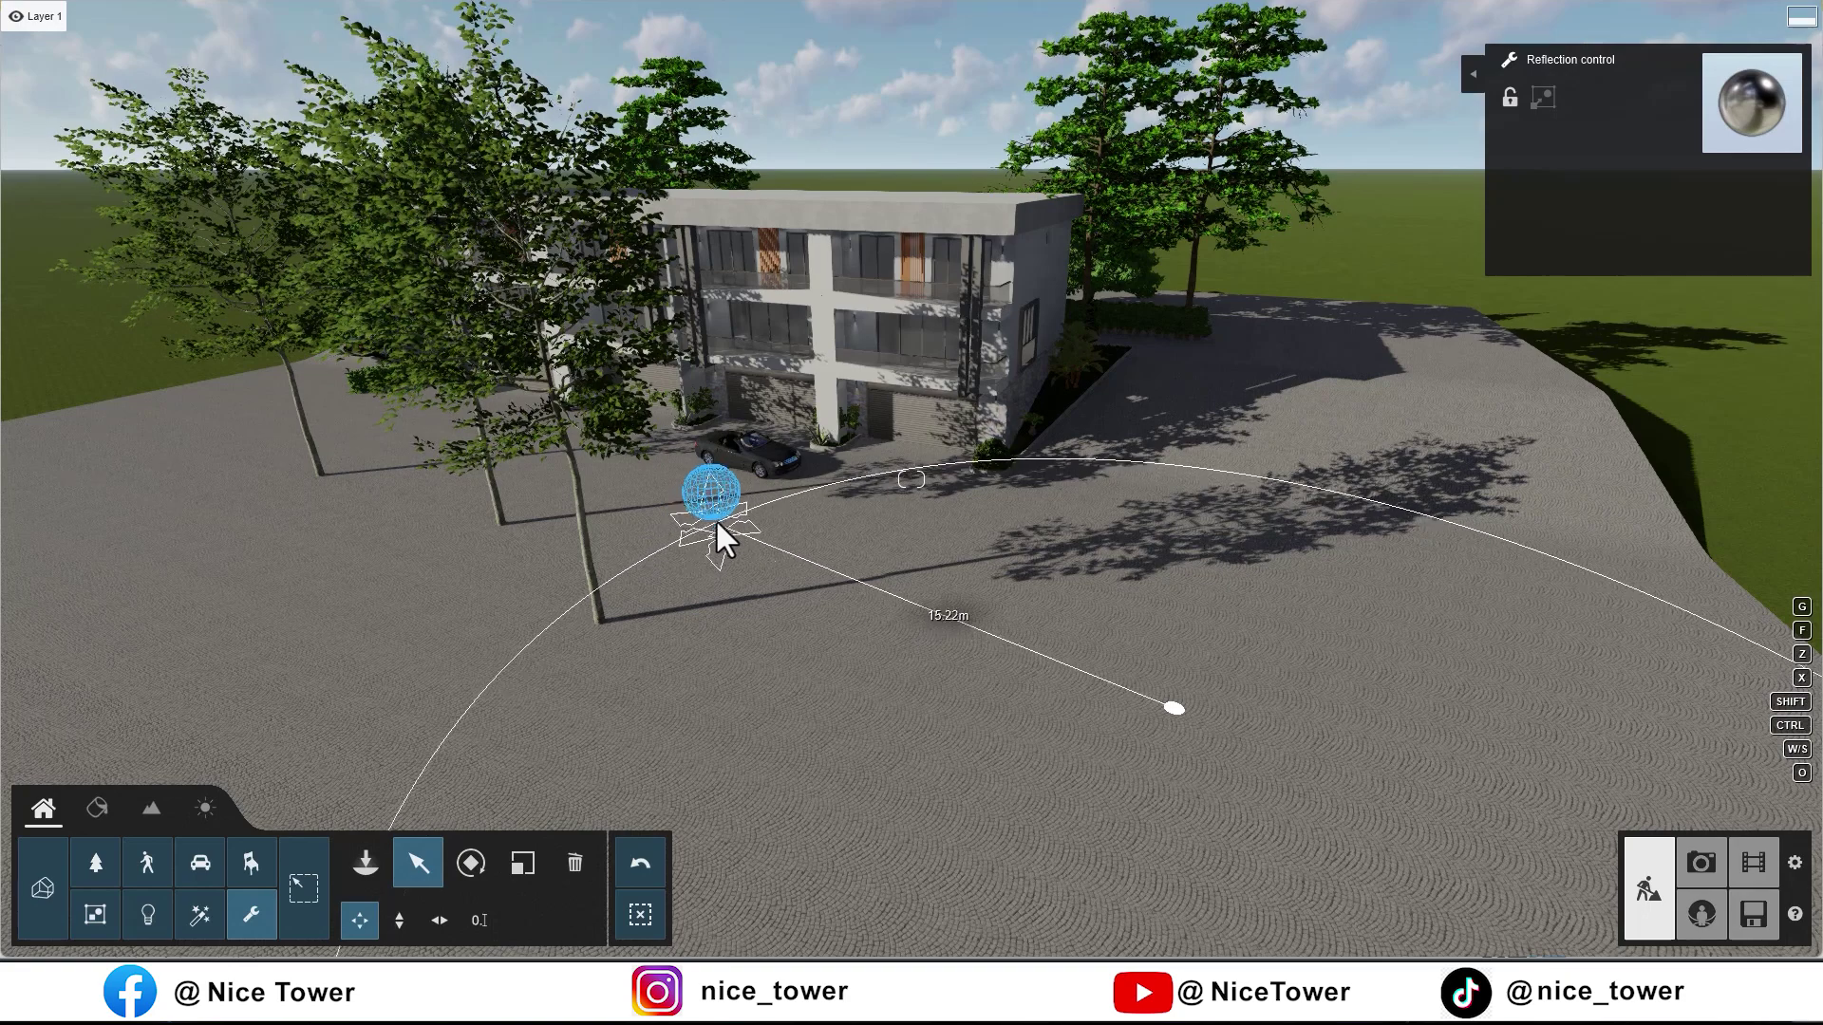
pyautogui.click(522, 862)
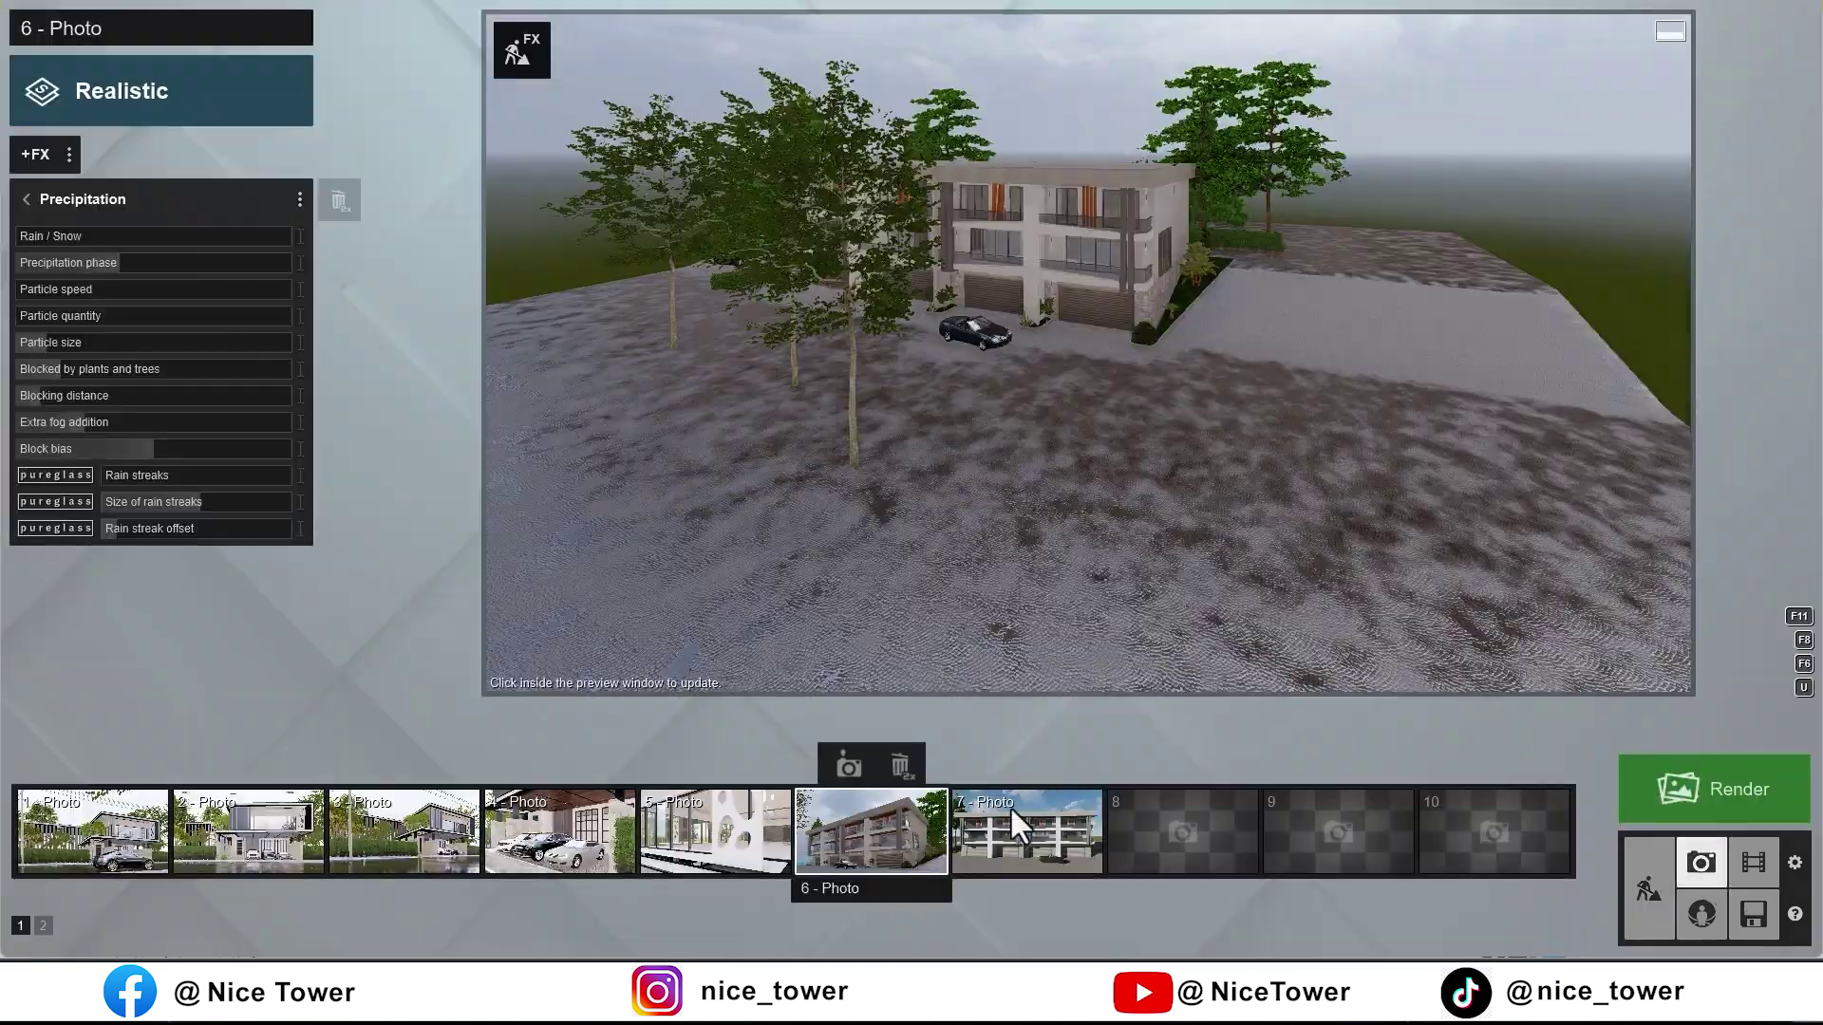
pyautogui.click(893, 832)
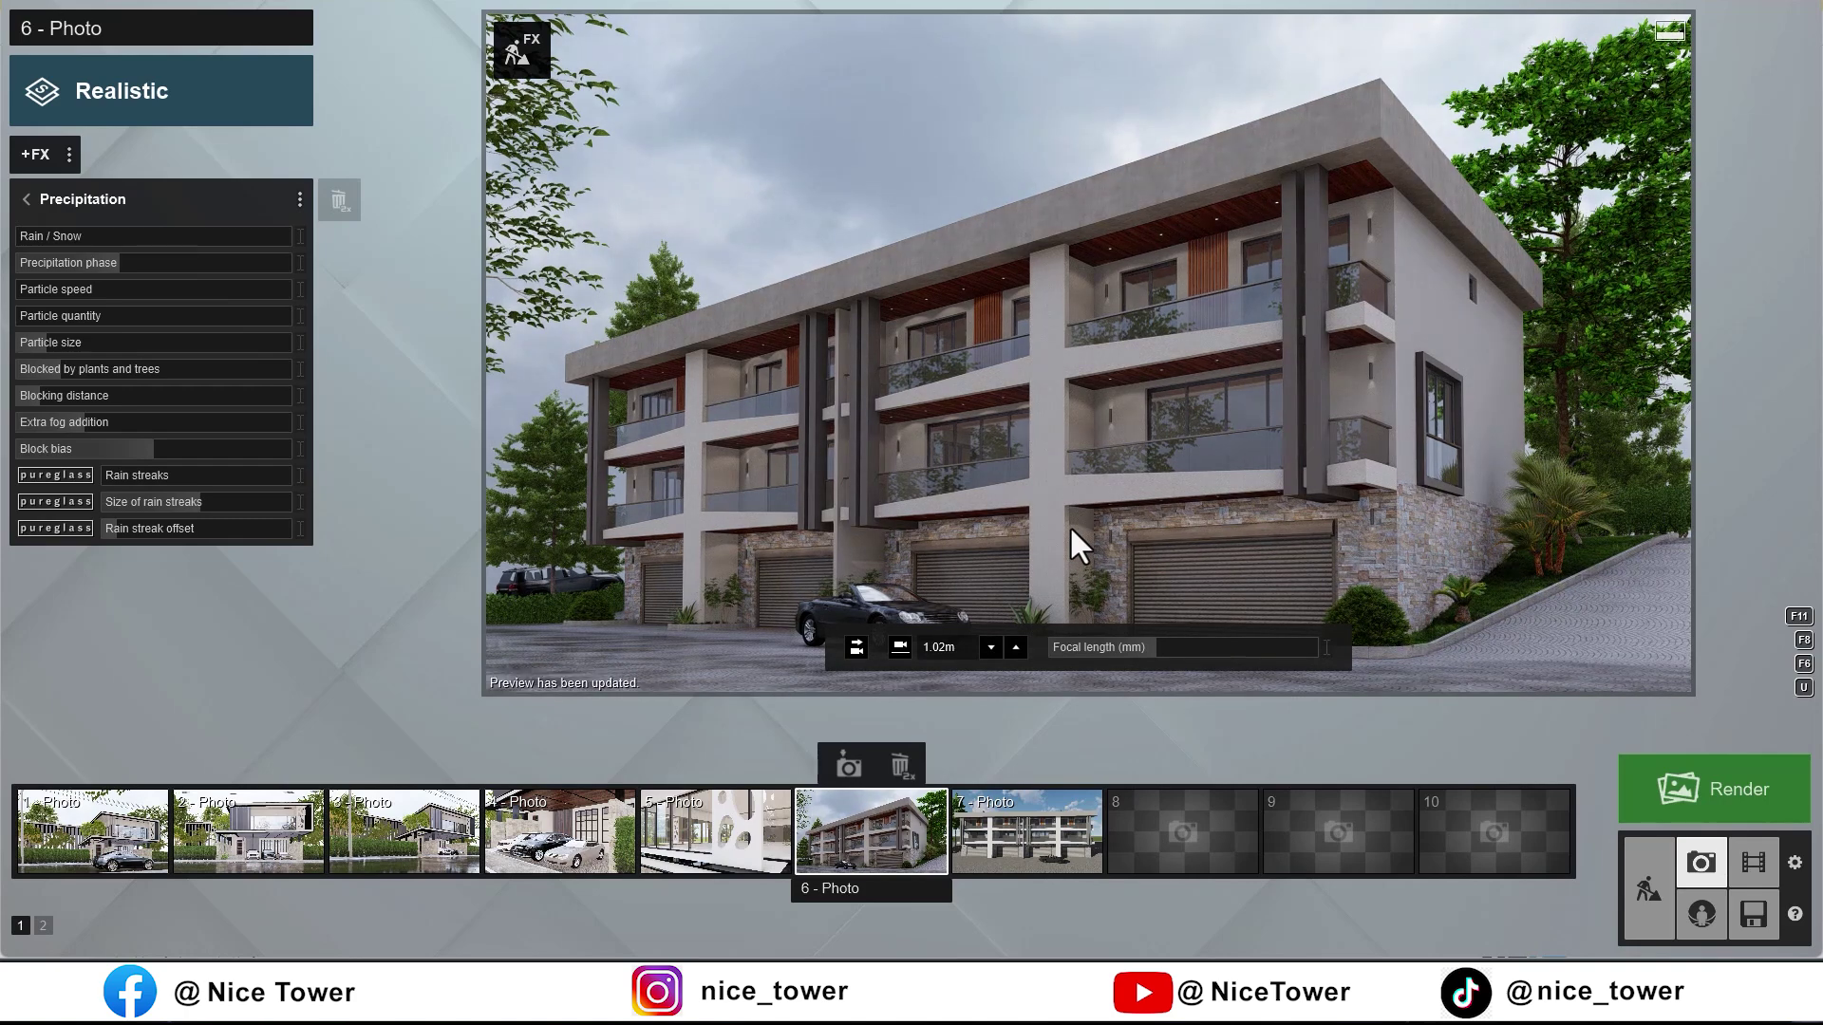
# Step: Lower the camera slightly and render photo 6 at Desktop 1920x1080
pyautogui.press('q')
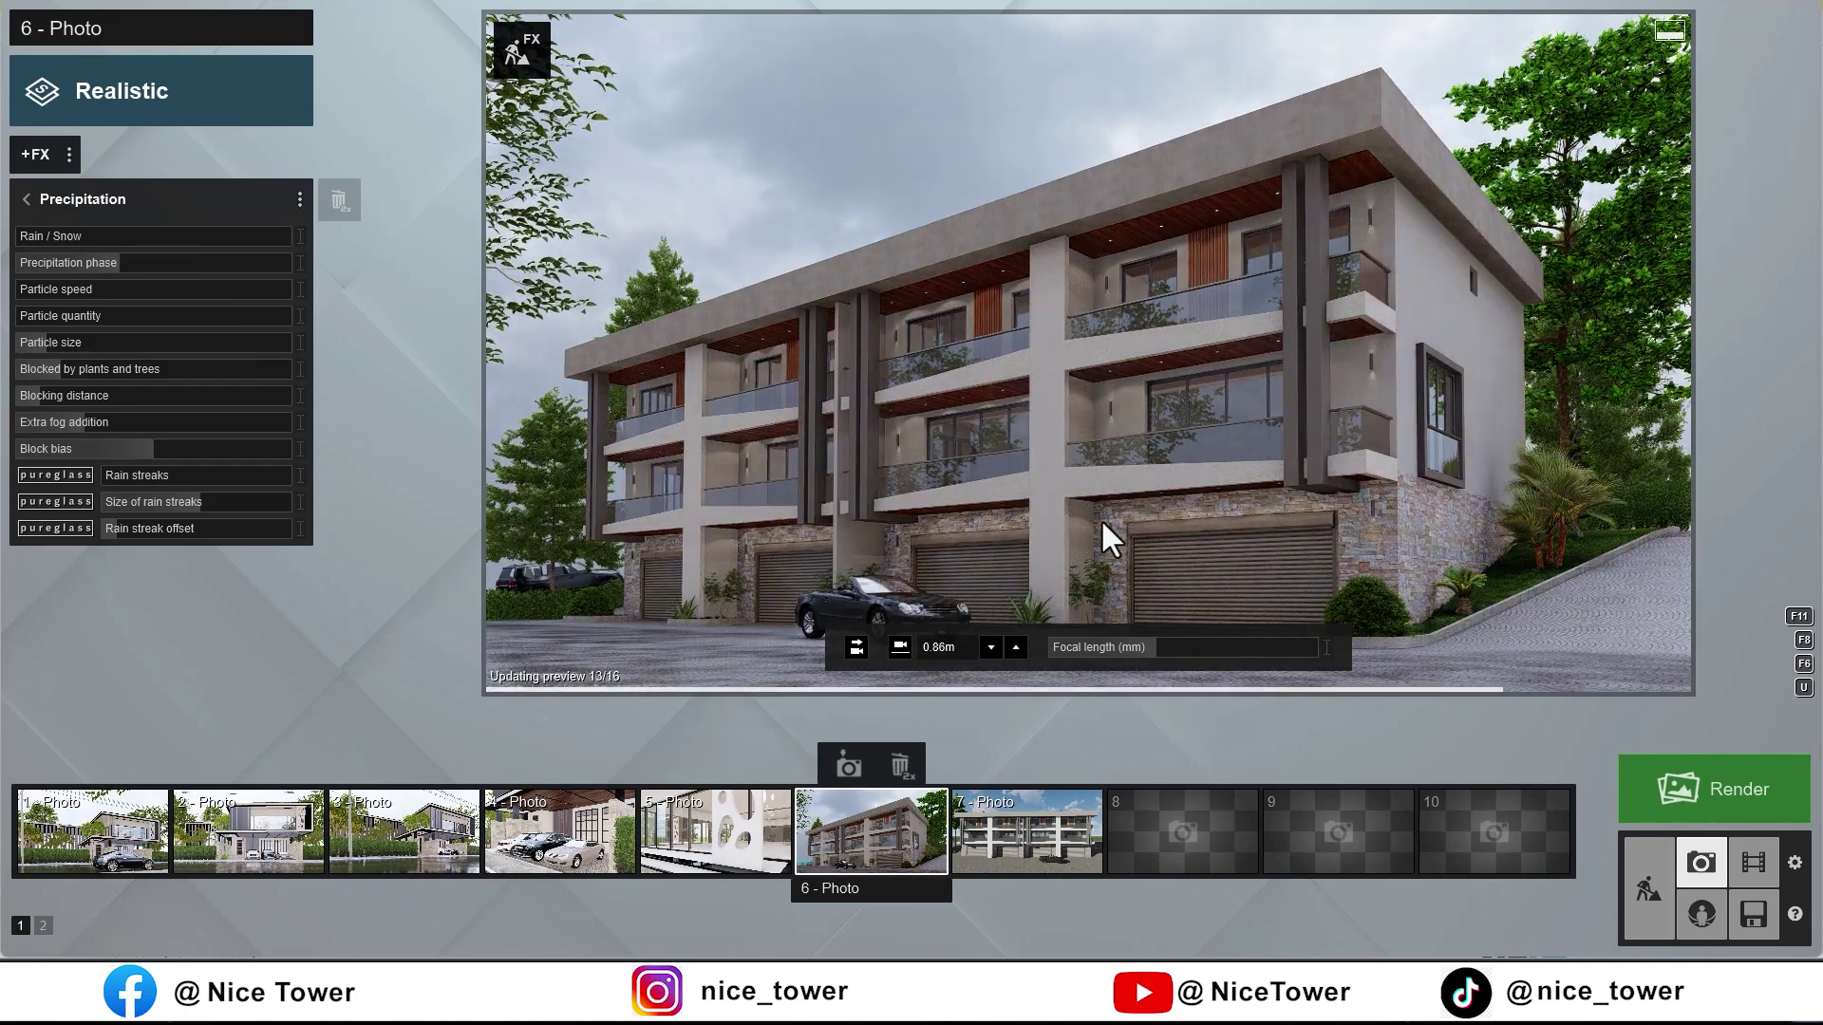
pyautogui.click(1722, 805)
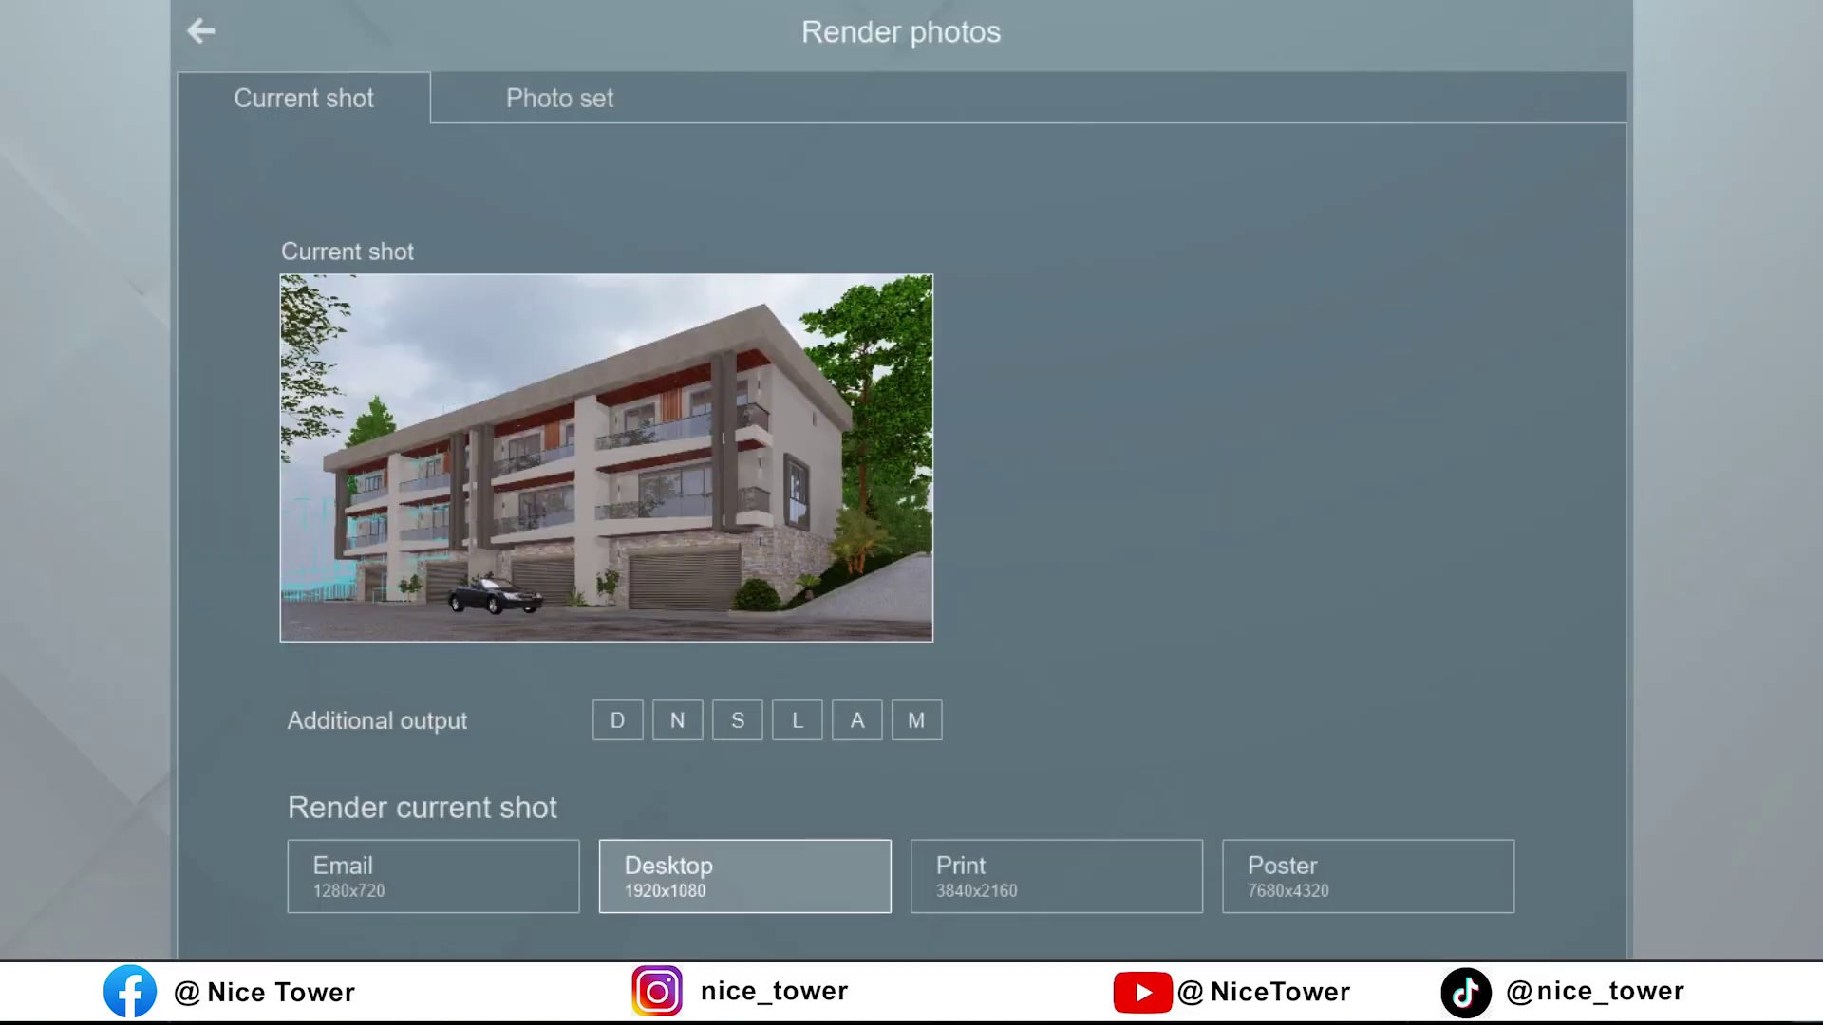
pyautogui.click(746, 877)
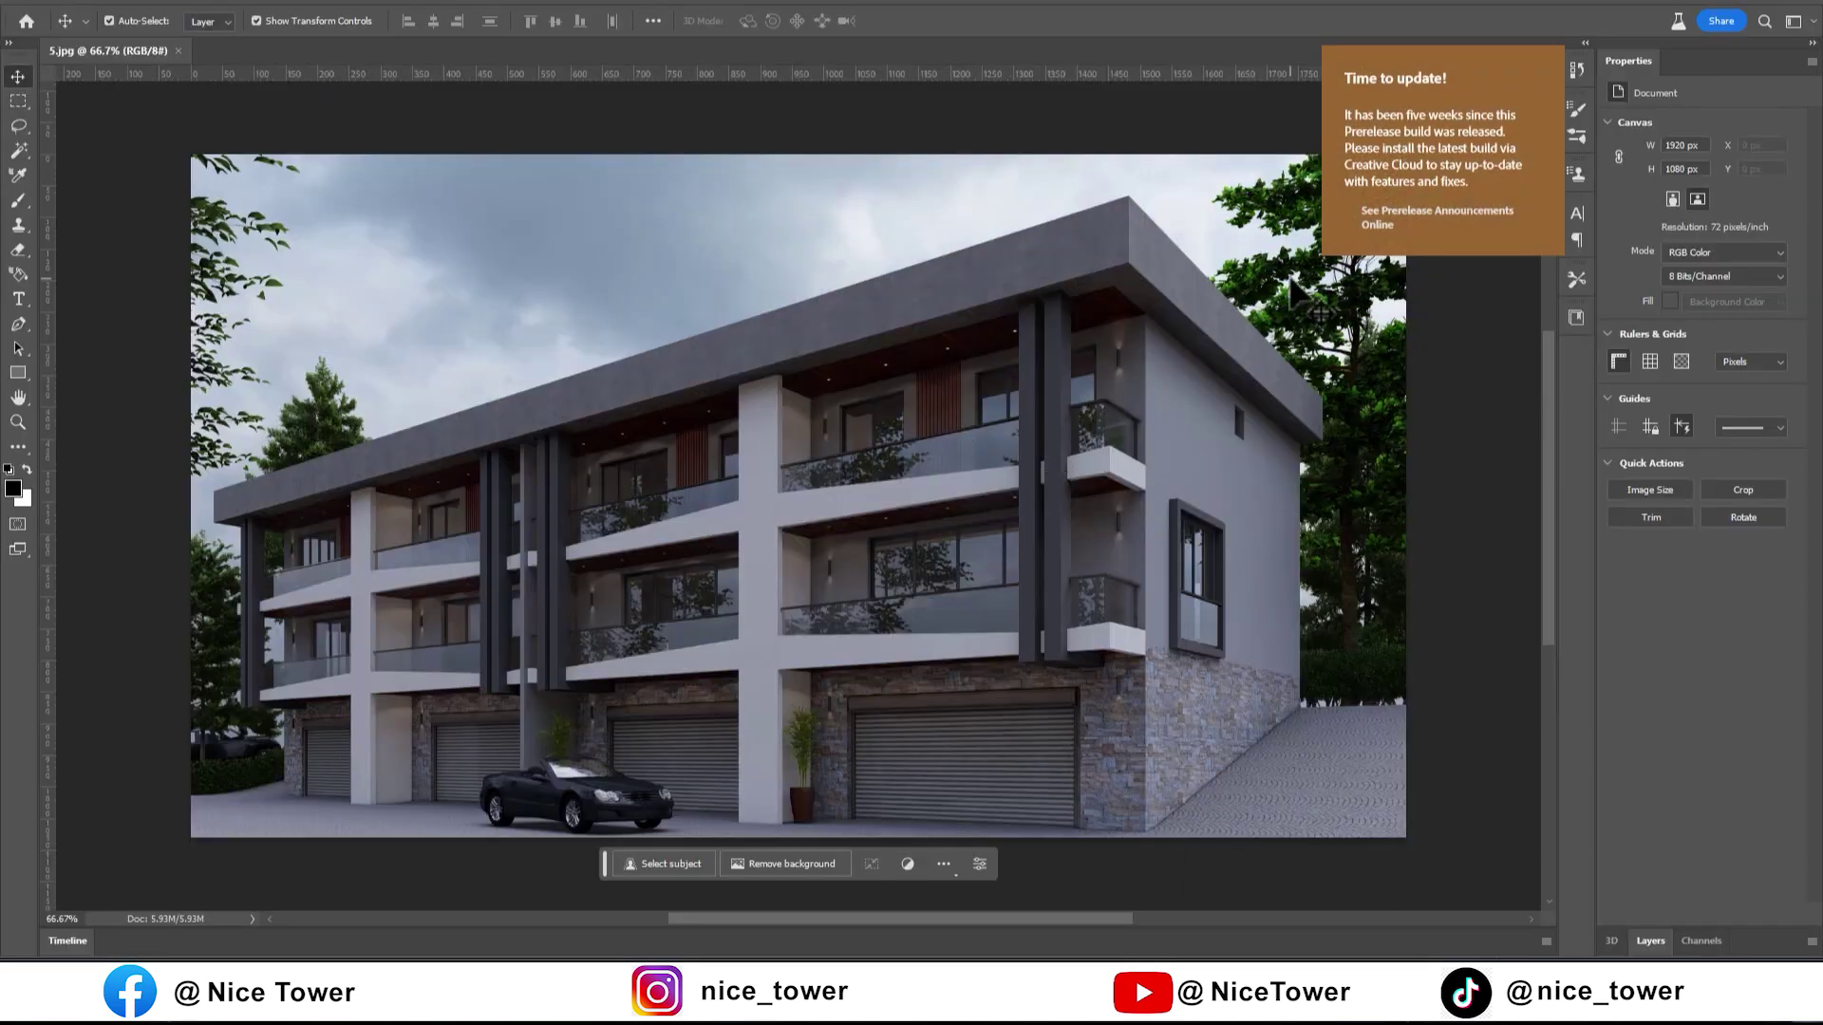
# Step: Apply Camera Raw Auto with exposure +0.95, shadows +49, texture +9, vibrance +26, saturation +30
pyautogui.click(265, 4)
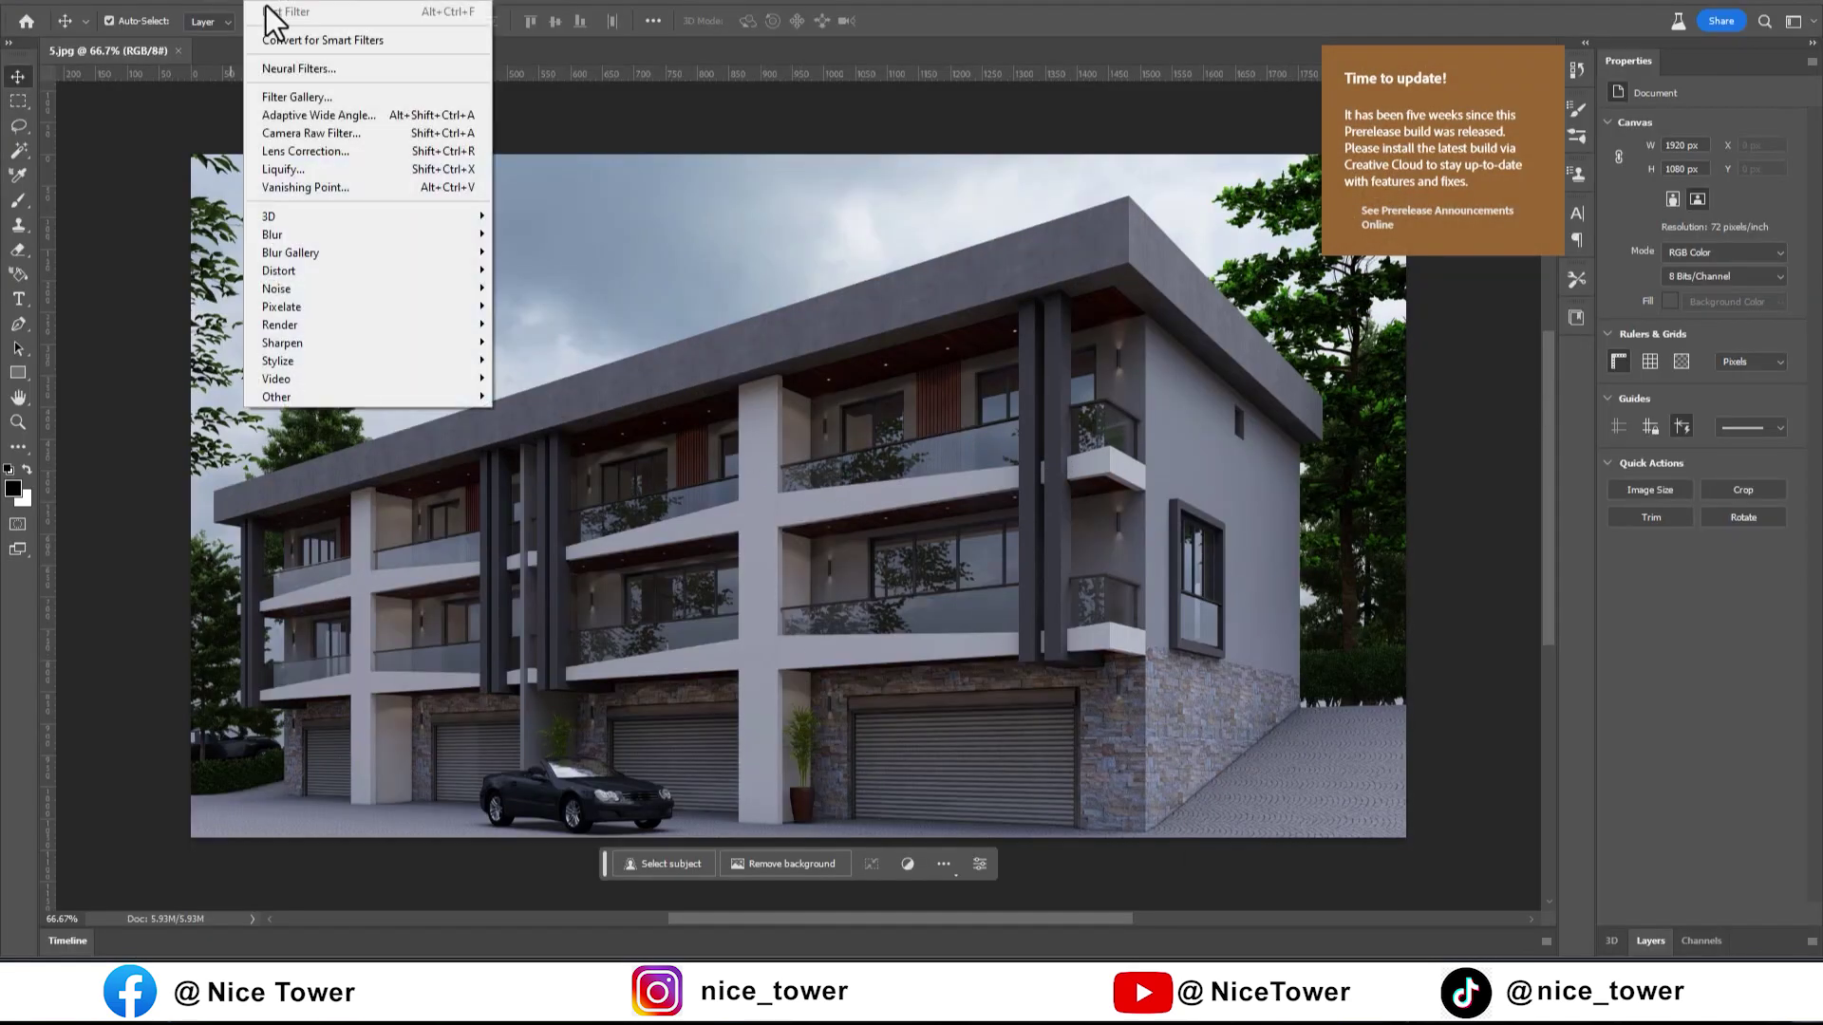
pyautogui.click(311, 134)
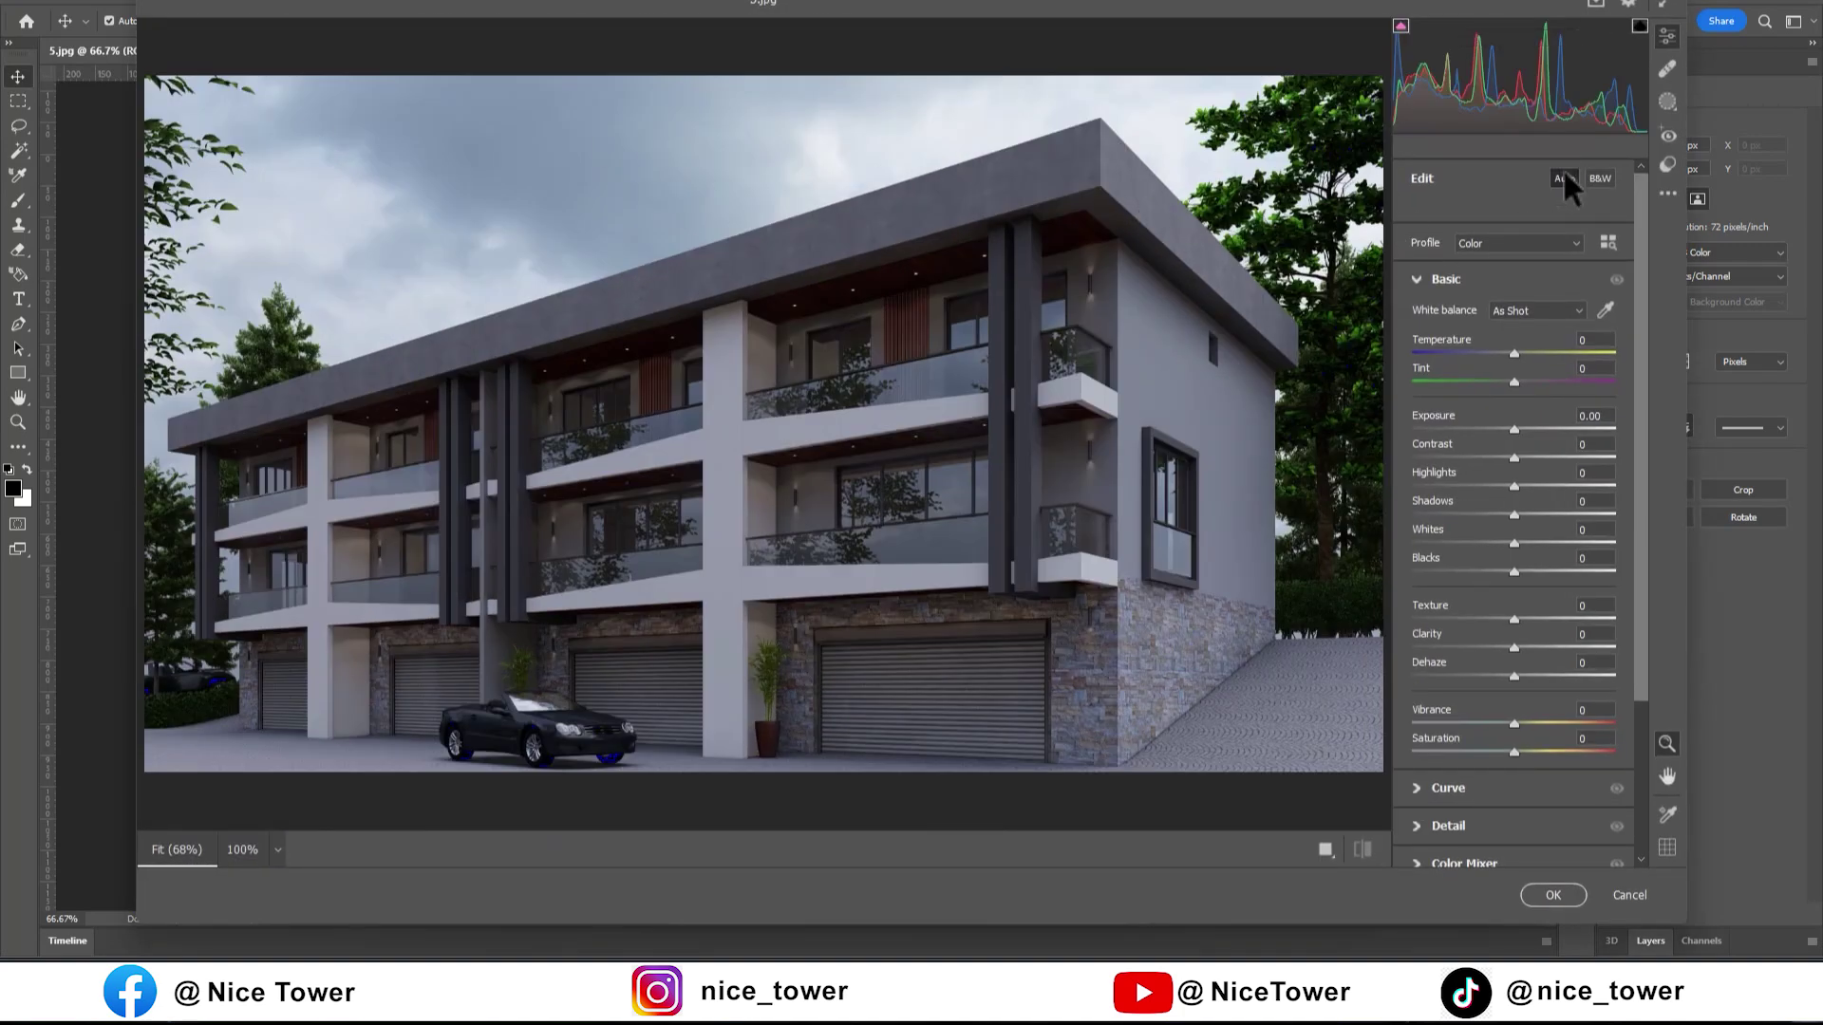
pyautogui.click(1564, 175)
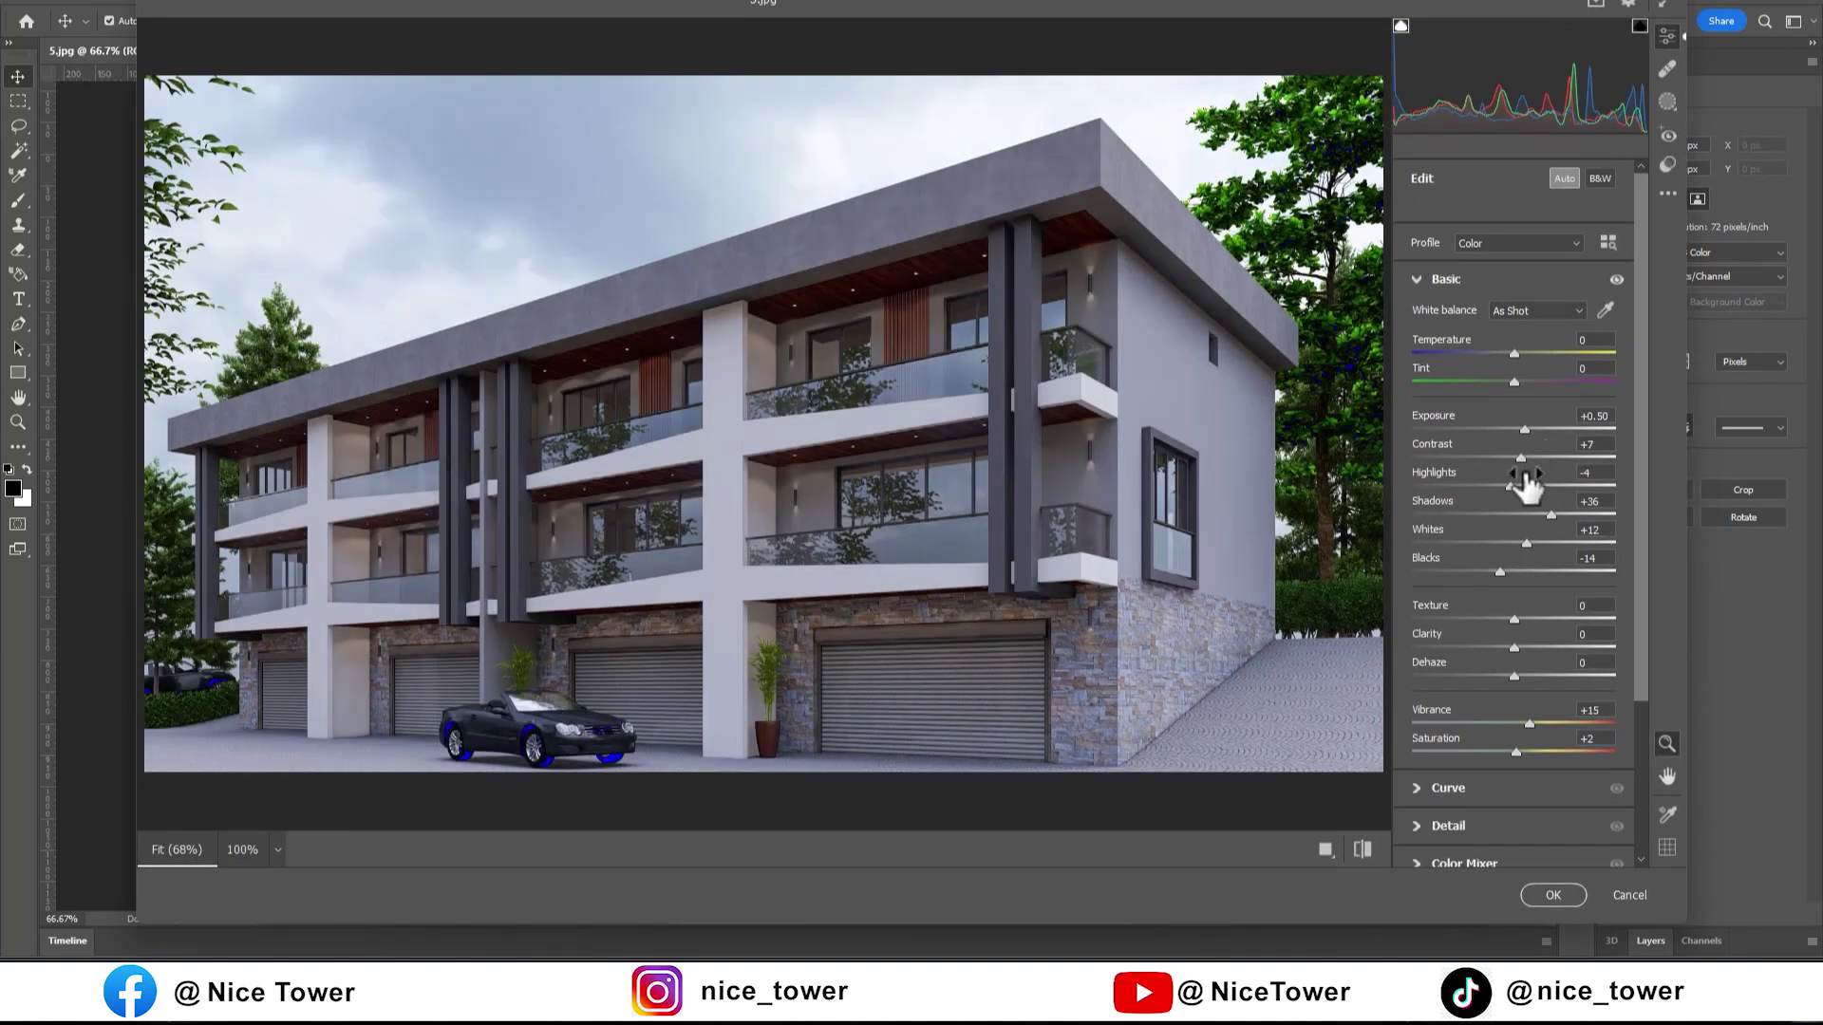
pyautogui.moveTo(1523, 427); pyautogui.dragTo(1531, 427)
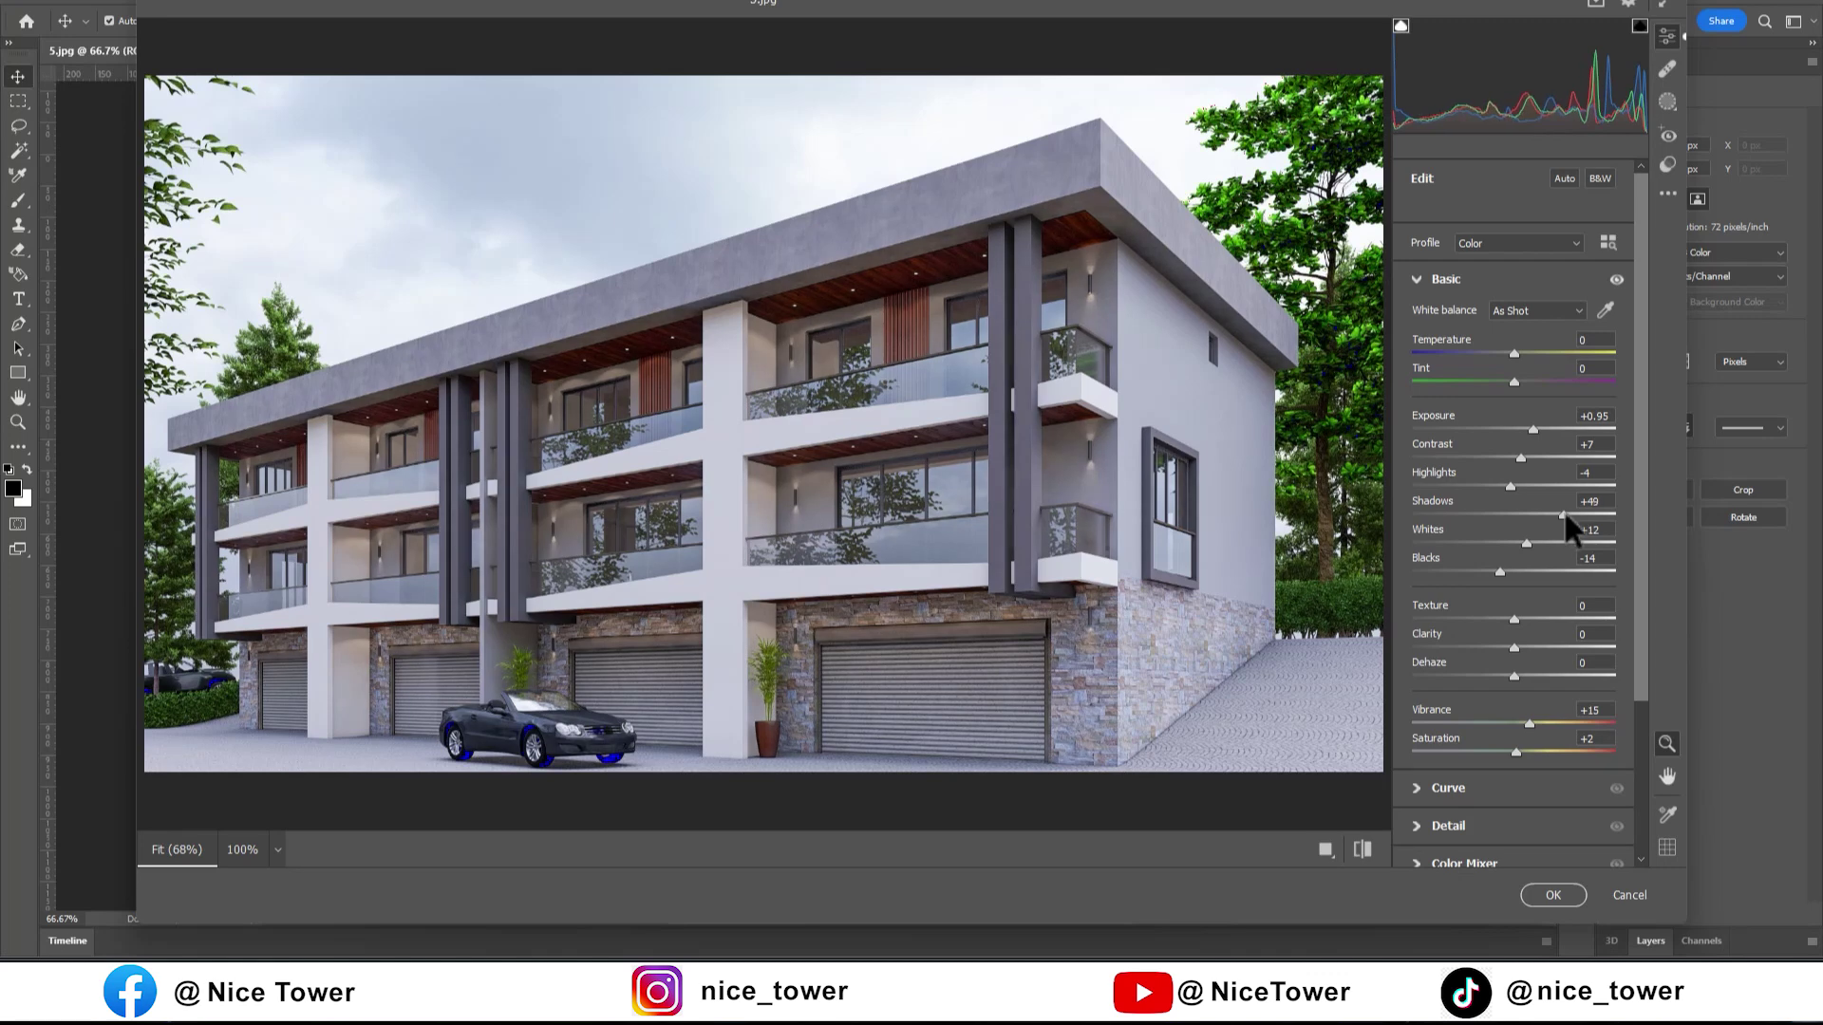
pyautogui.click(1523, 619)
pyautogui.moveTo(1560, 747); pyautogui.dragTo(1541, 749)
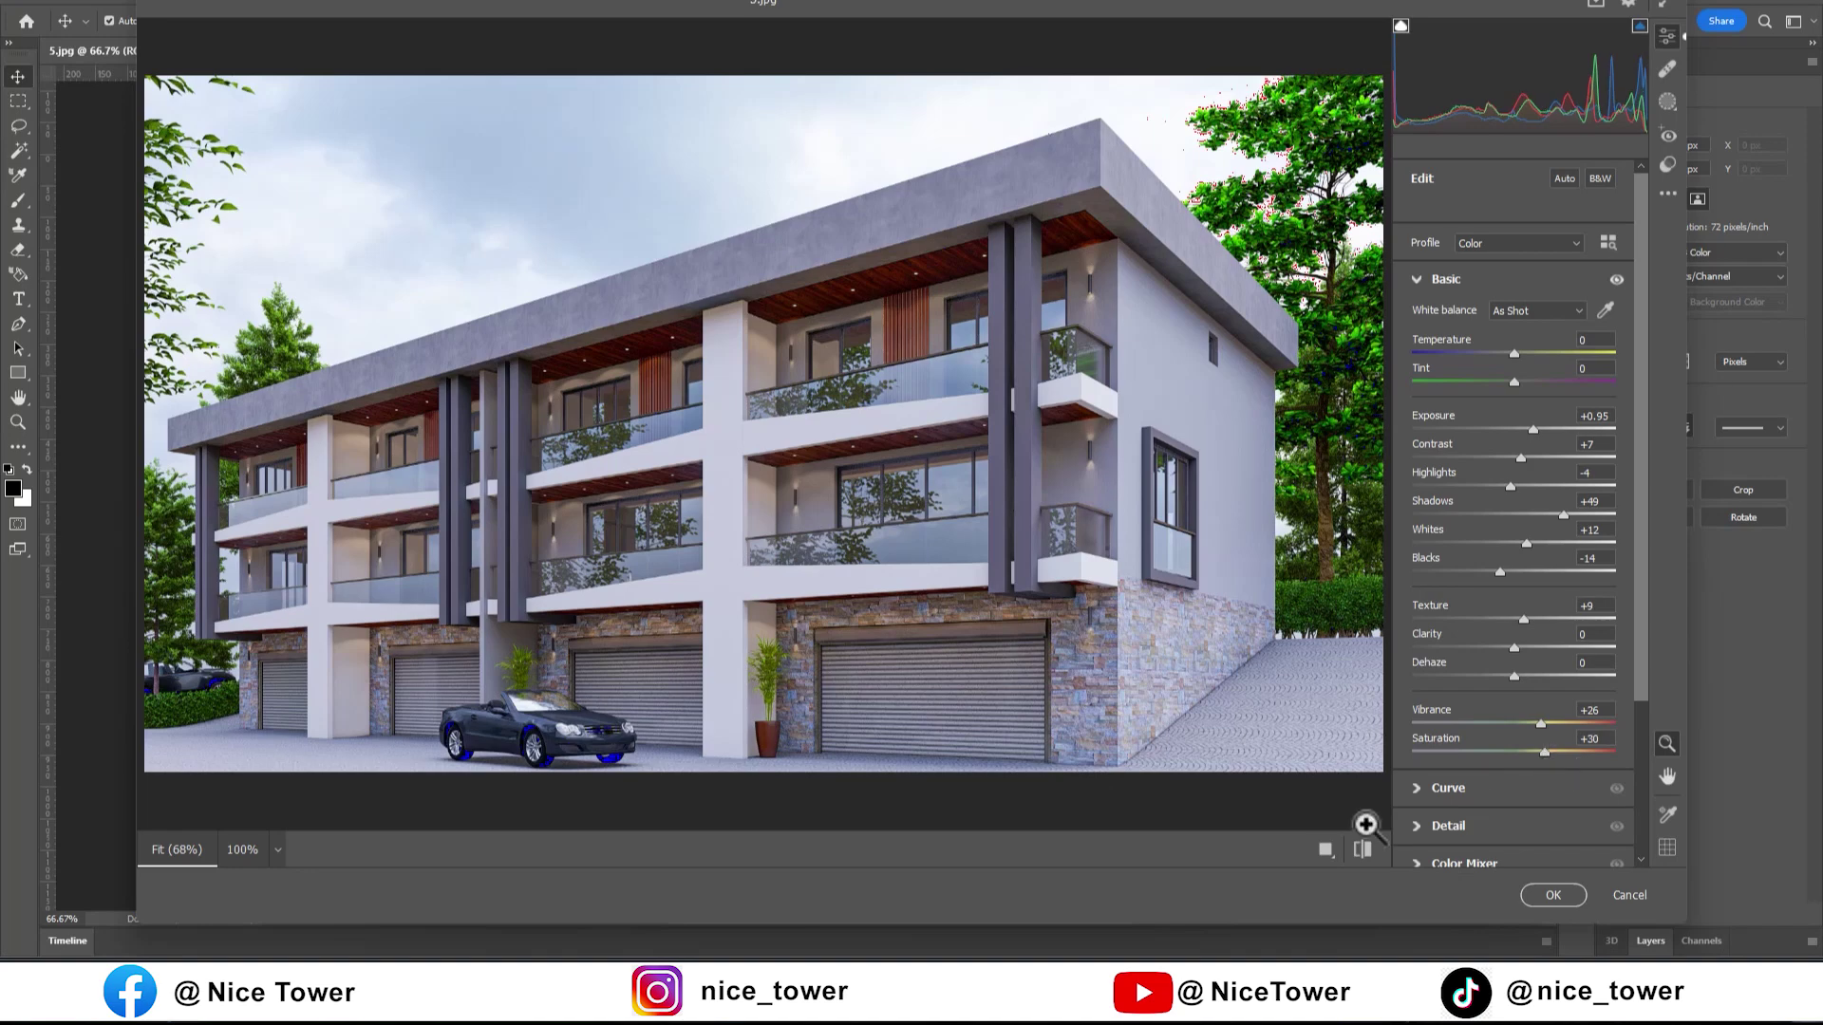
# Step: Compare before/after, inspect the balcony at 100%, and apply the Camera Raw correction
pyautogui.click(1327, 850)
pyautogui.click(504, 380)
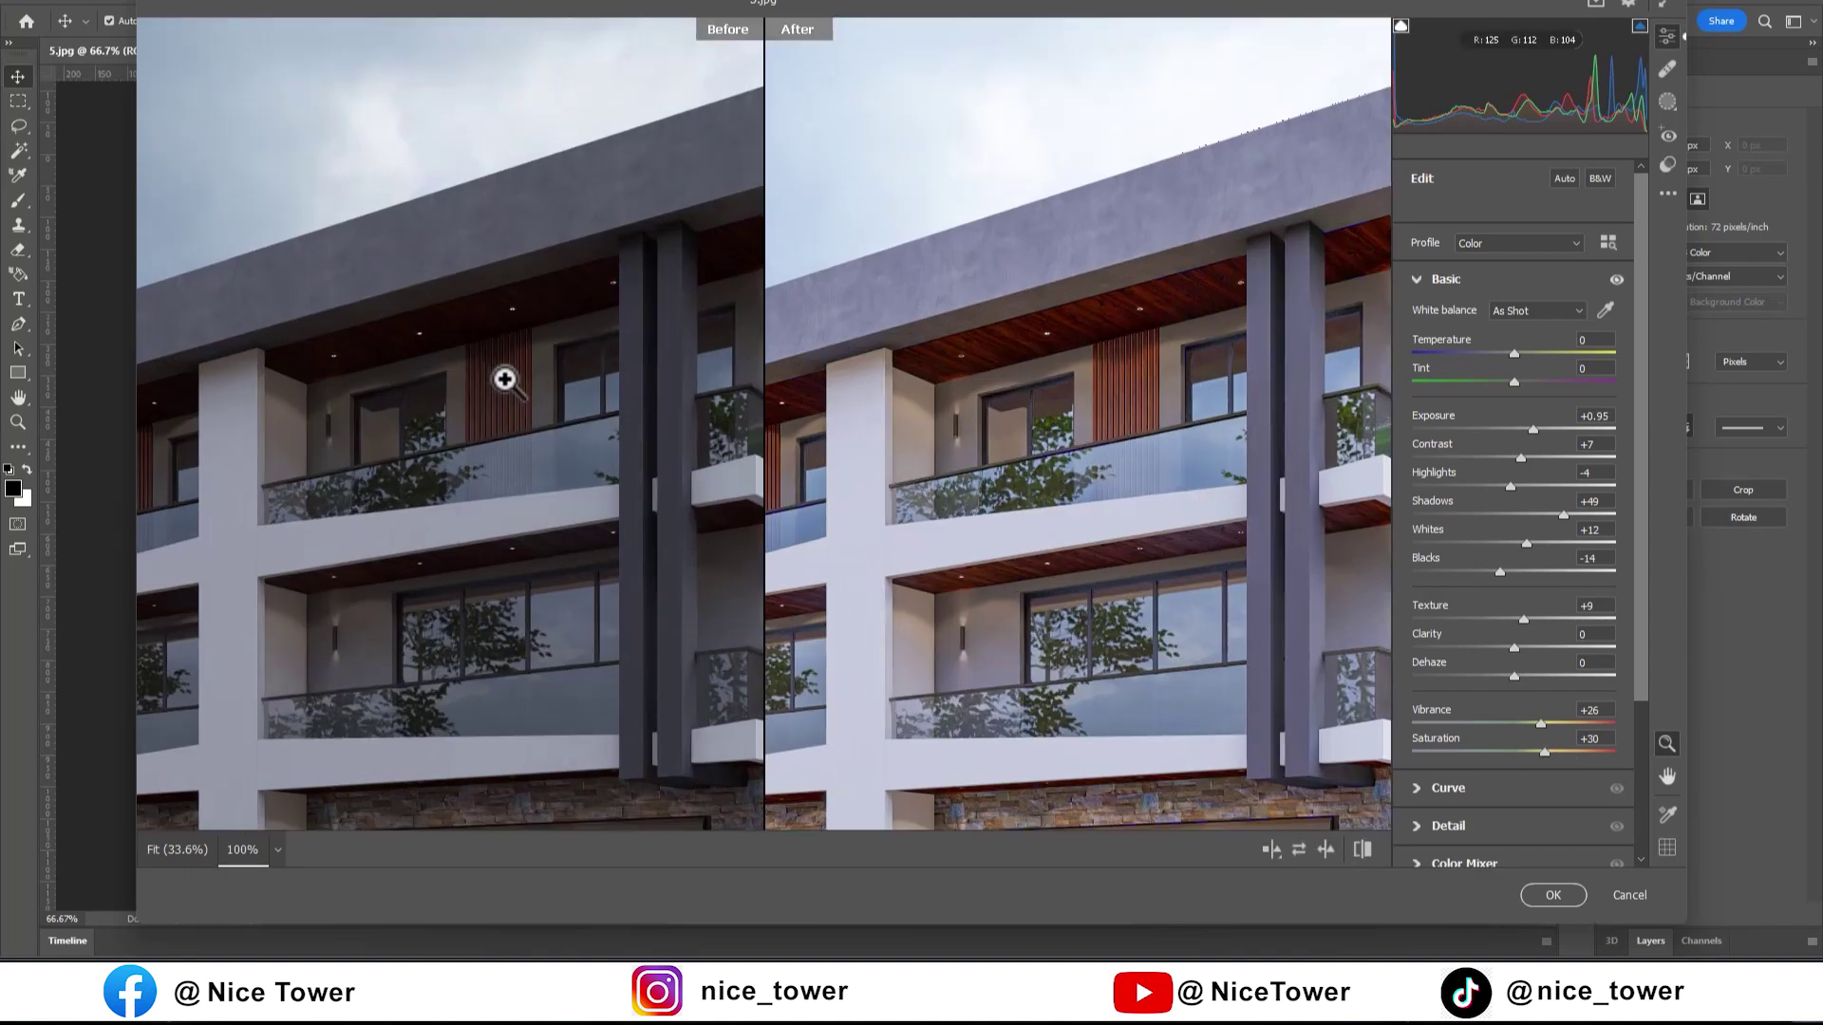
pyautogui.click(848, 465)
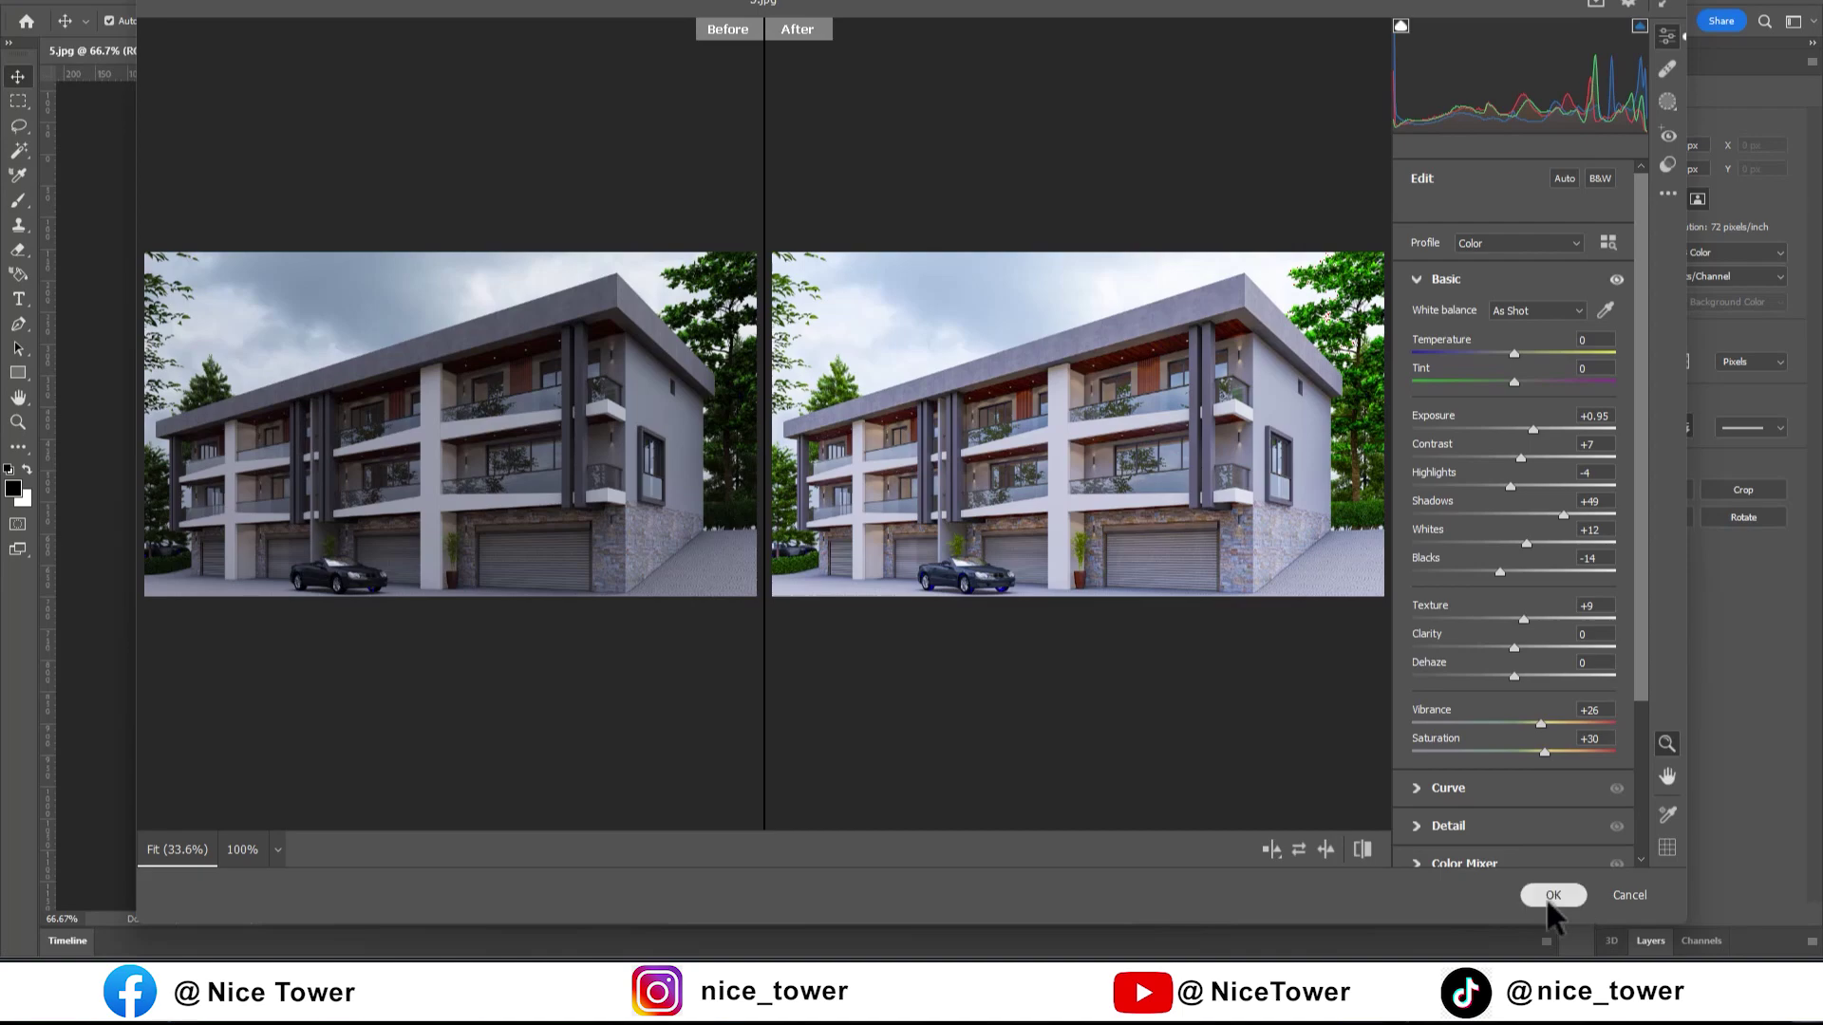
pyautogui.click(1550, 898)
# Step: Bring the birds PNG layer into 5.jpg and scale it down into the upper-left sky
pyautogui.moveTo(833, 55); pyautogui.dragTo(833, 90)
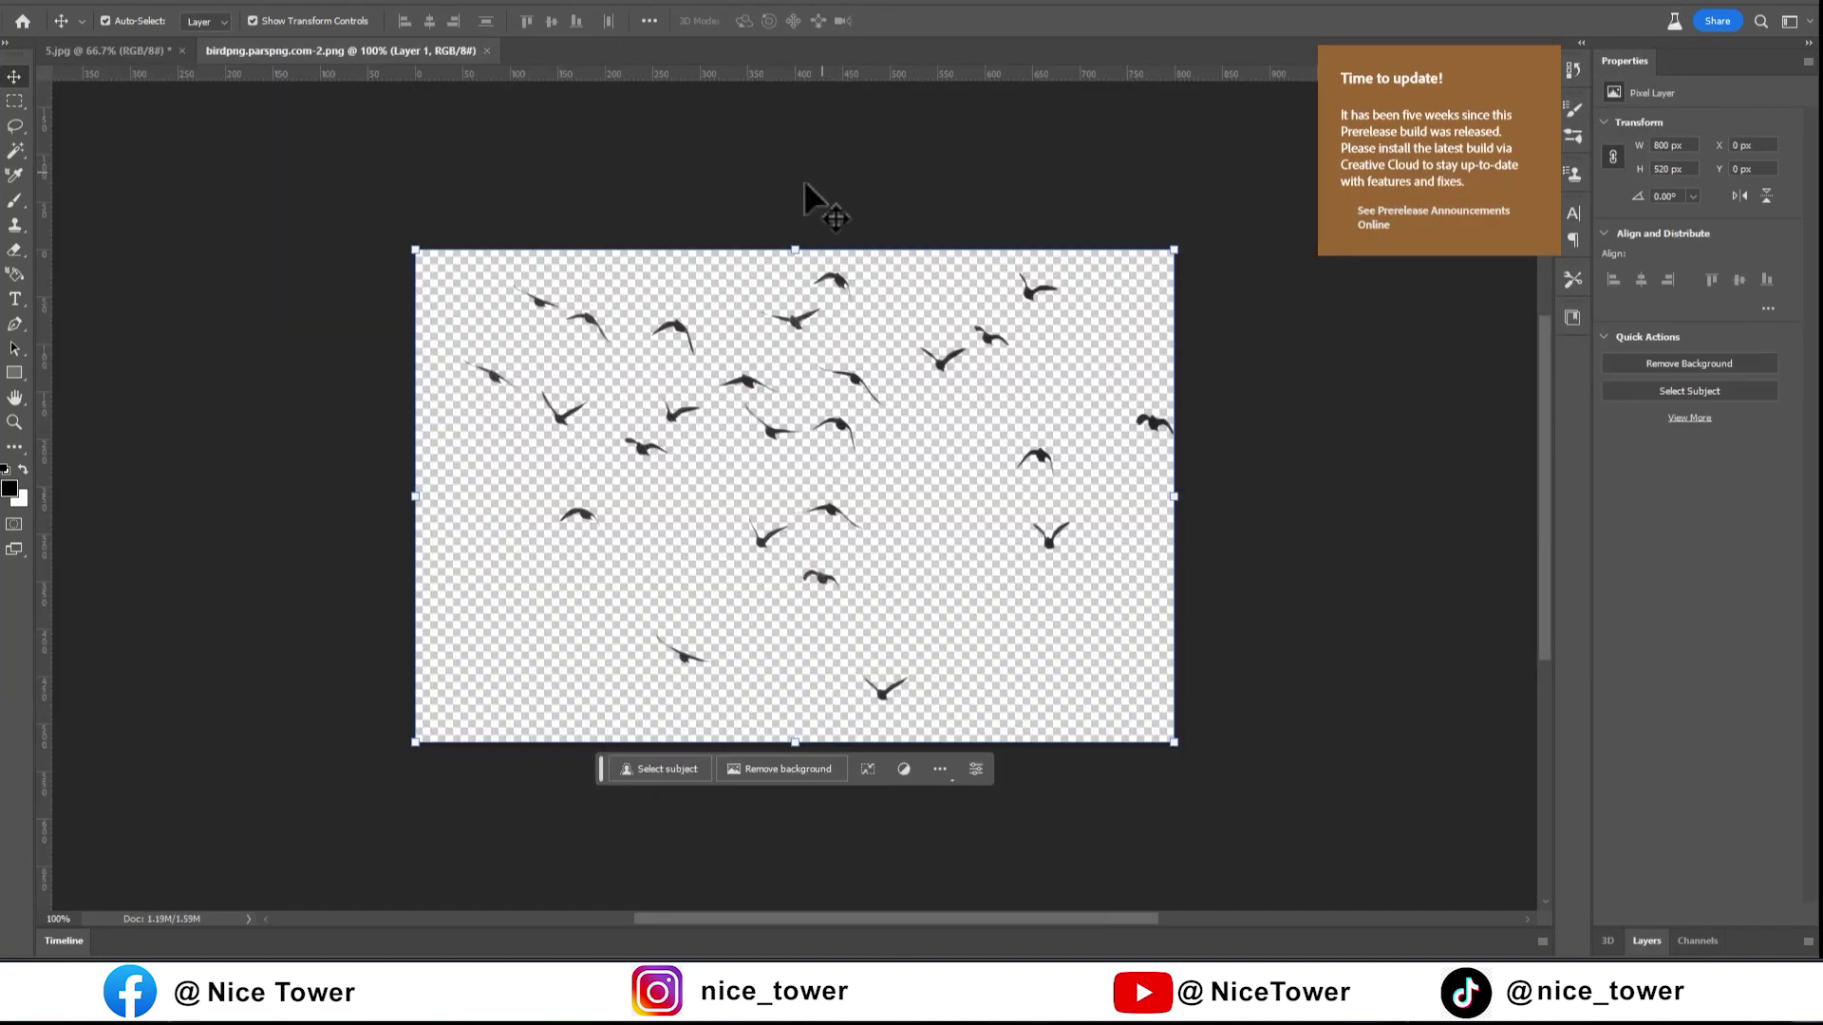
pyautogui.moveTo(834, 441); pyautogui.dragTo(238, 147)
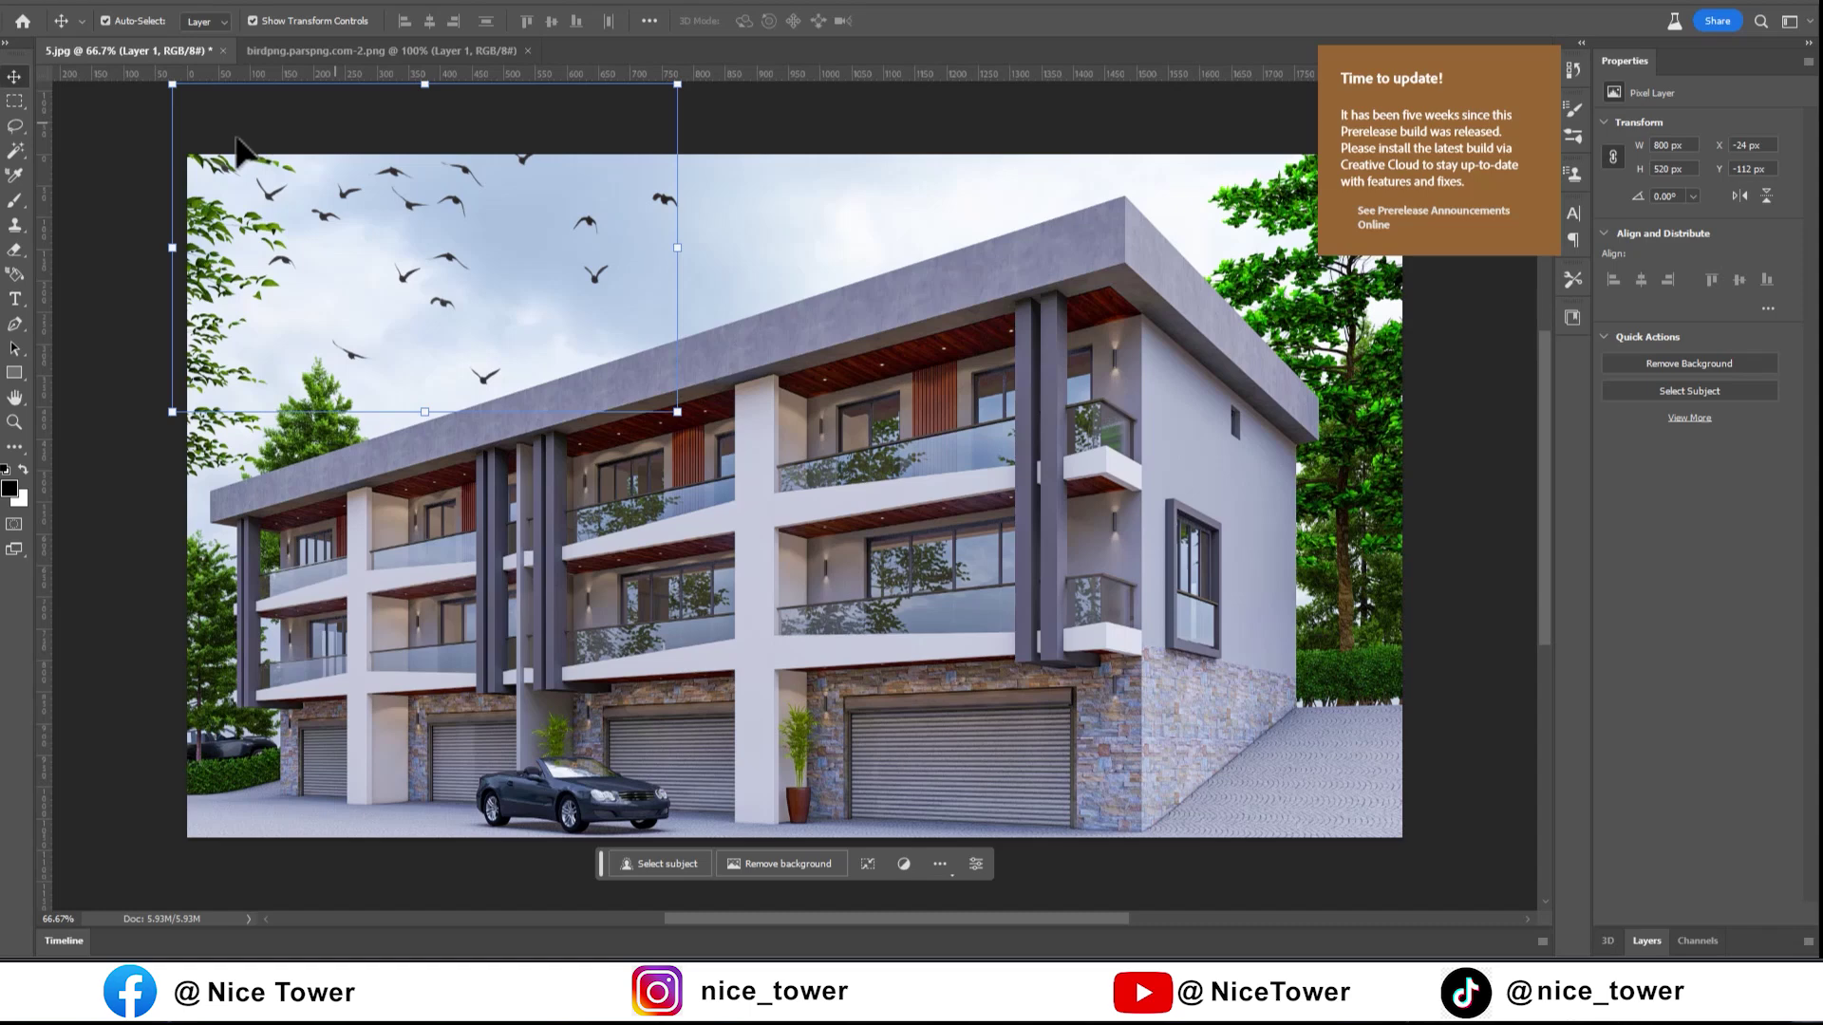
pyautogui.moveTo(172, 84); pyautogui.dragTo(372, 214)
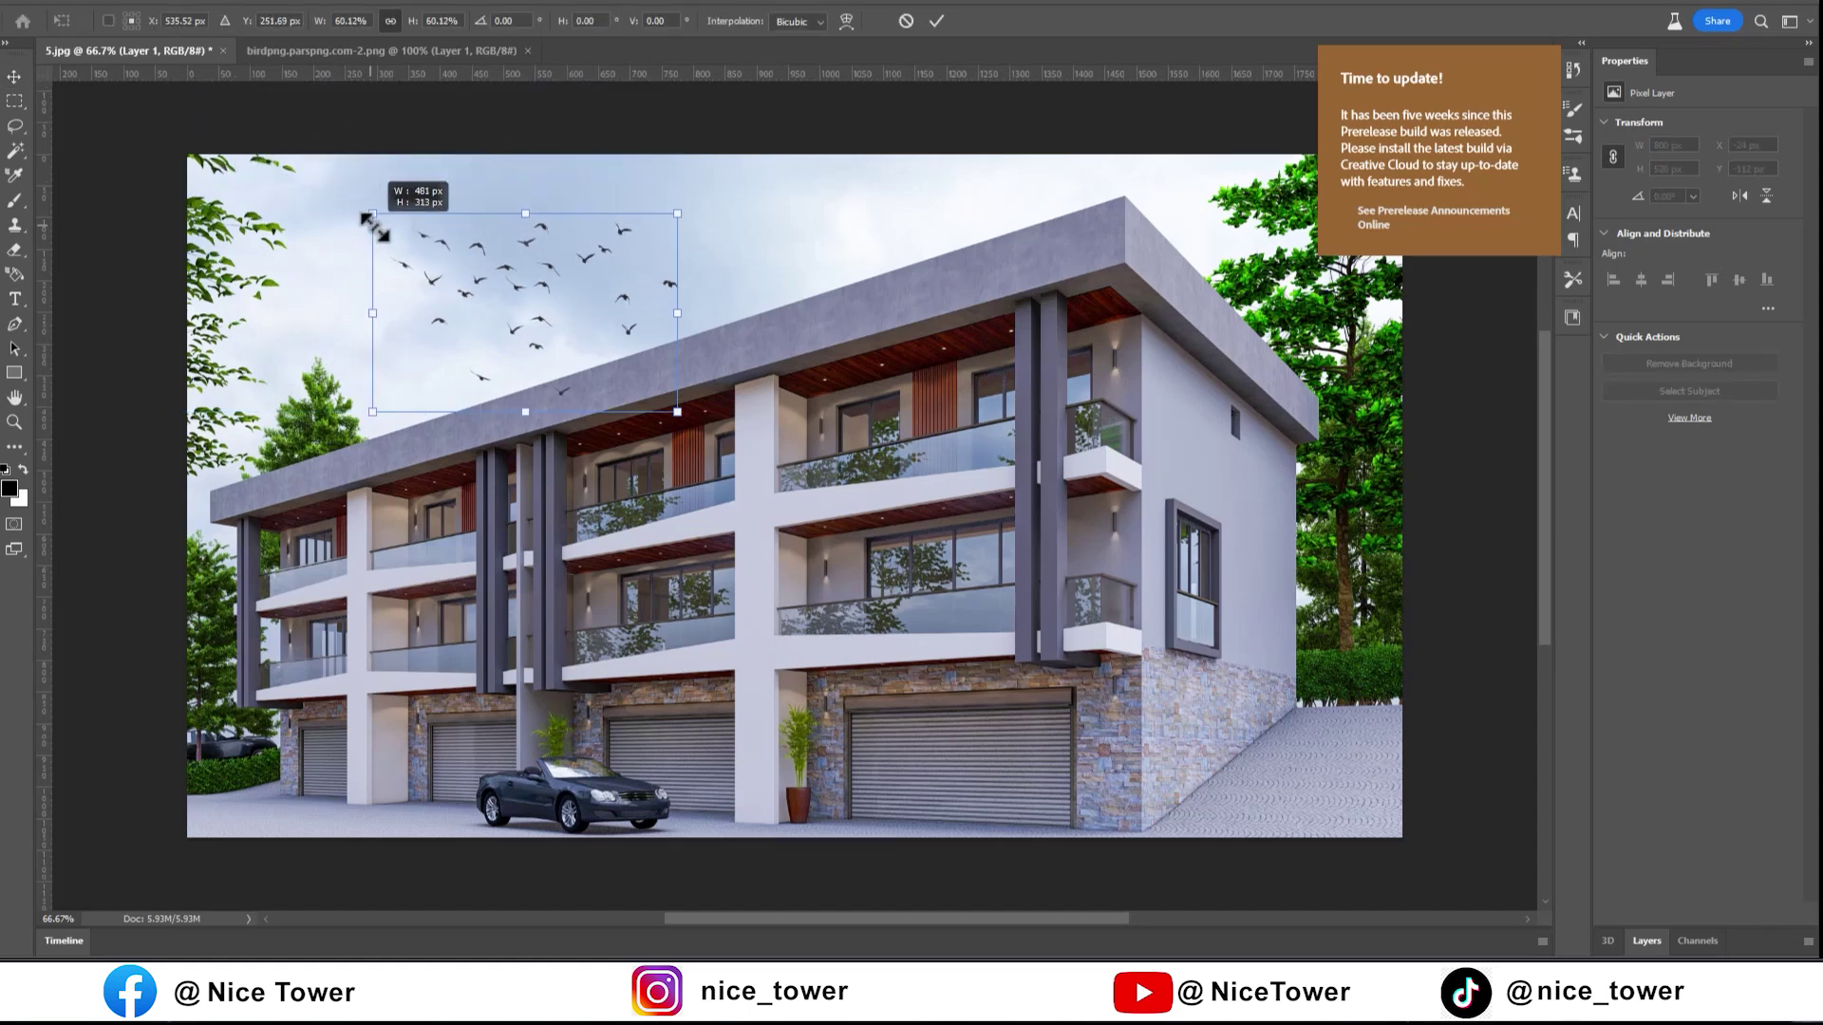
pyautogui.moveTo(652, 379); pyautogui.dragTo(624, 340)
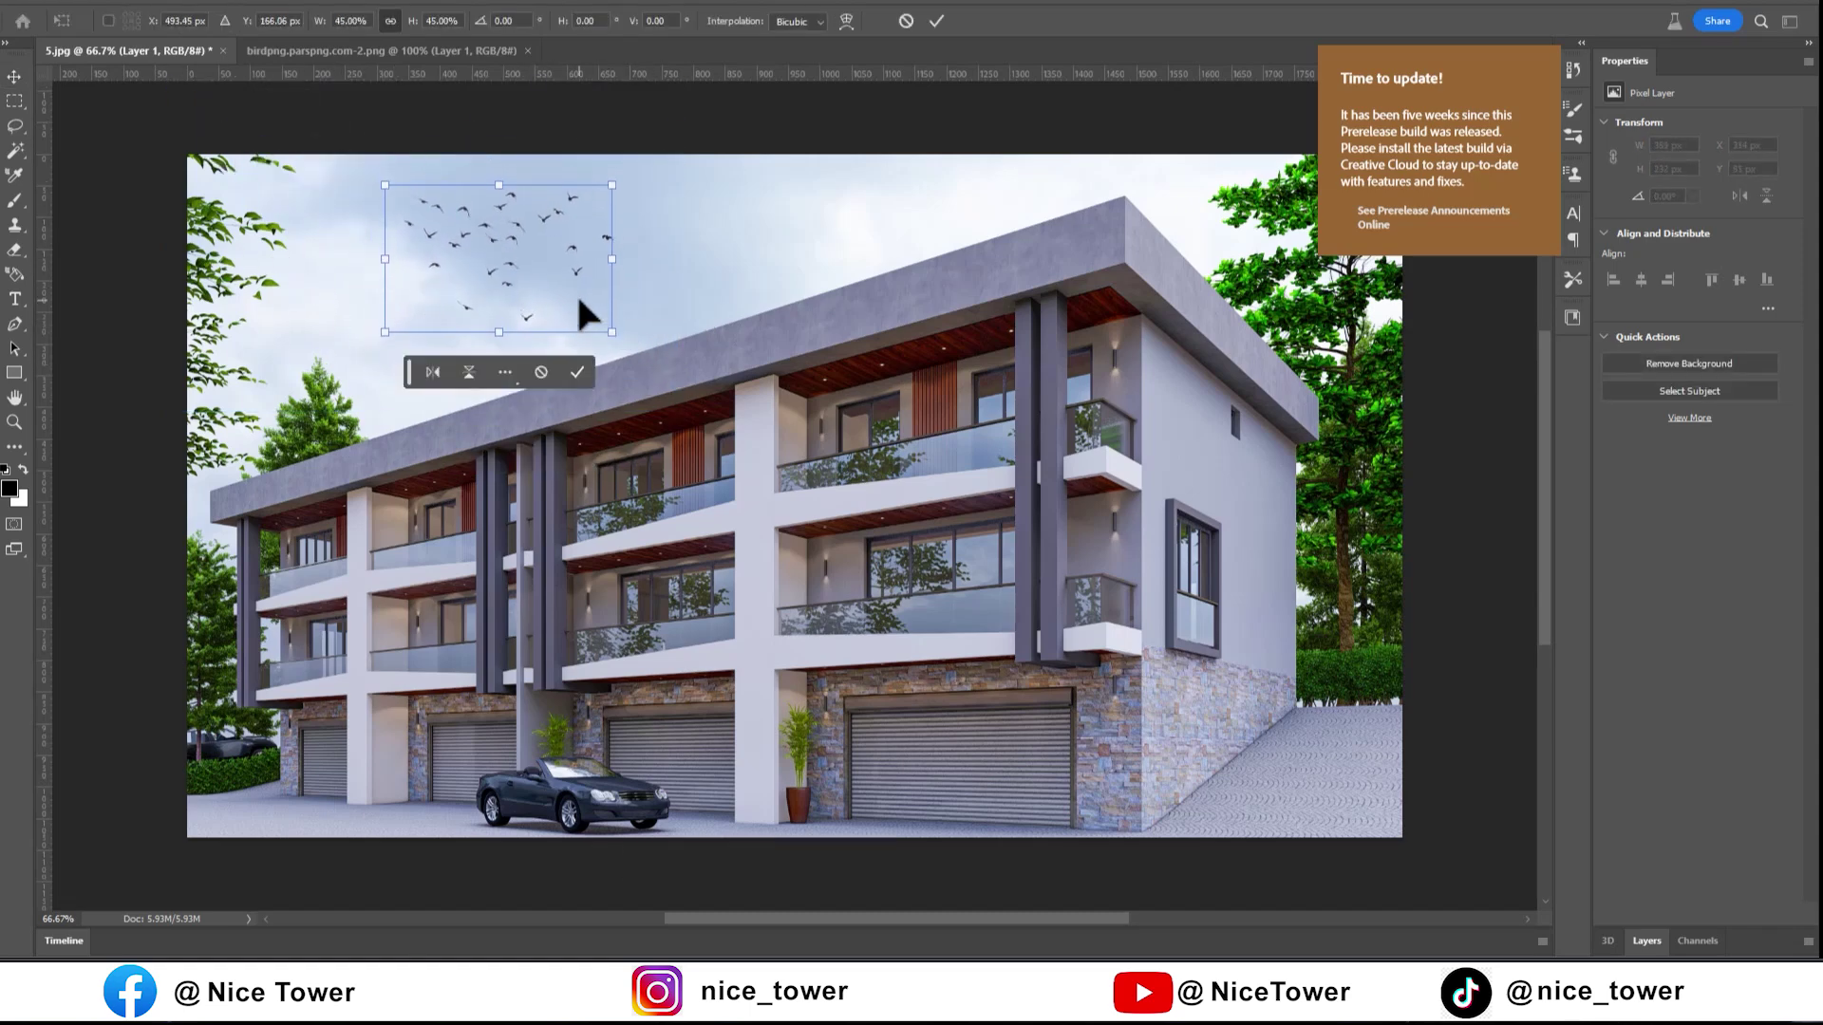
pyautogui.click(936, 21)
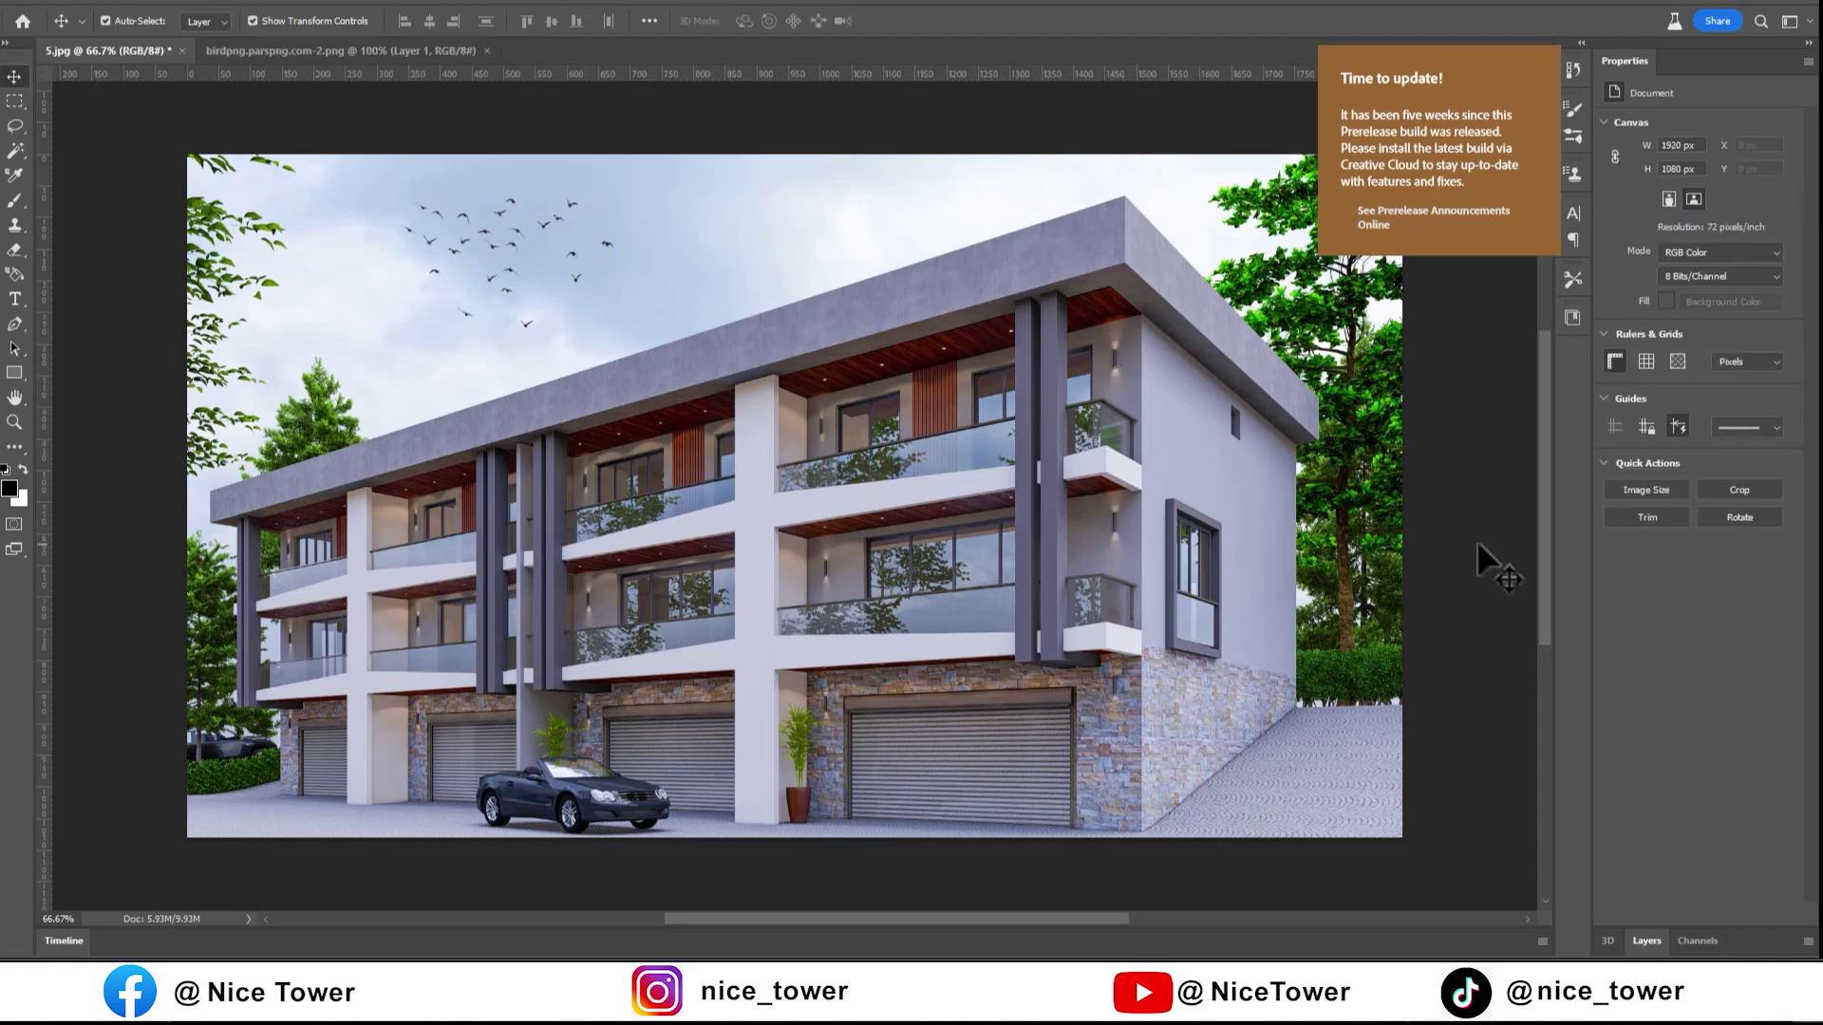
# Step: Save the image for web as a JPEG at Maximum quality 100
pyautogui.click(51, 6)
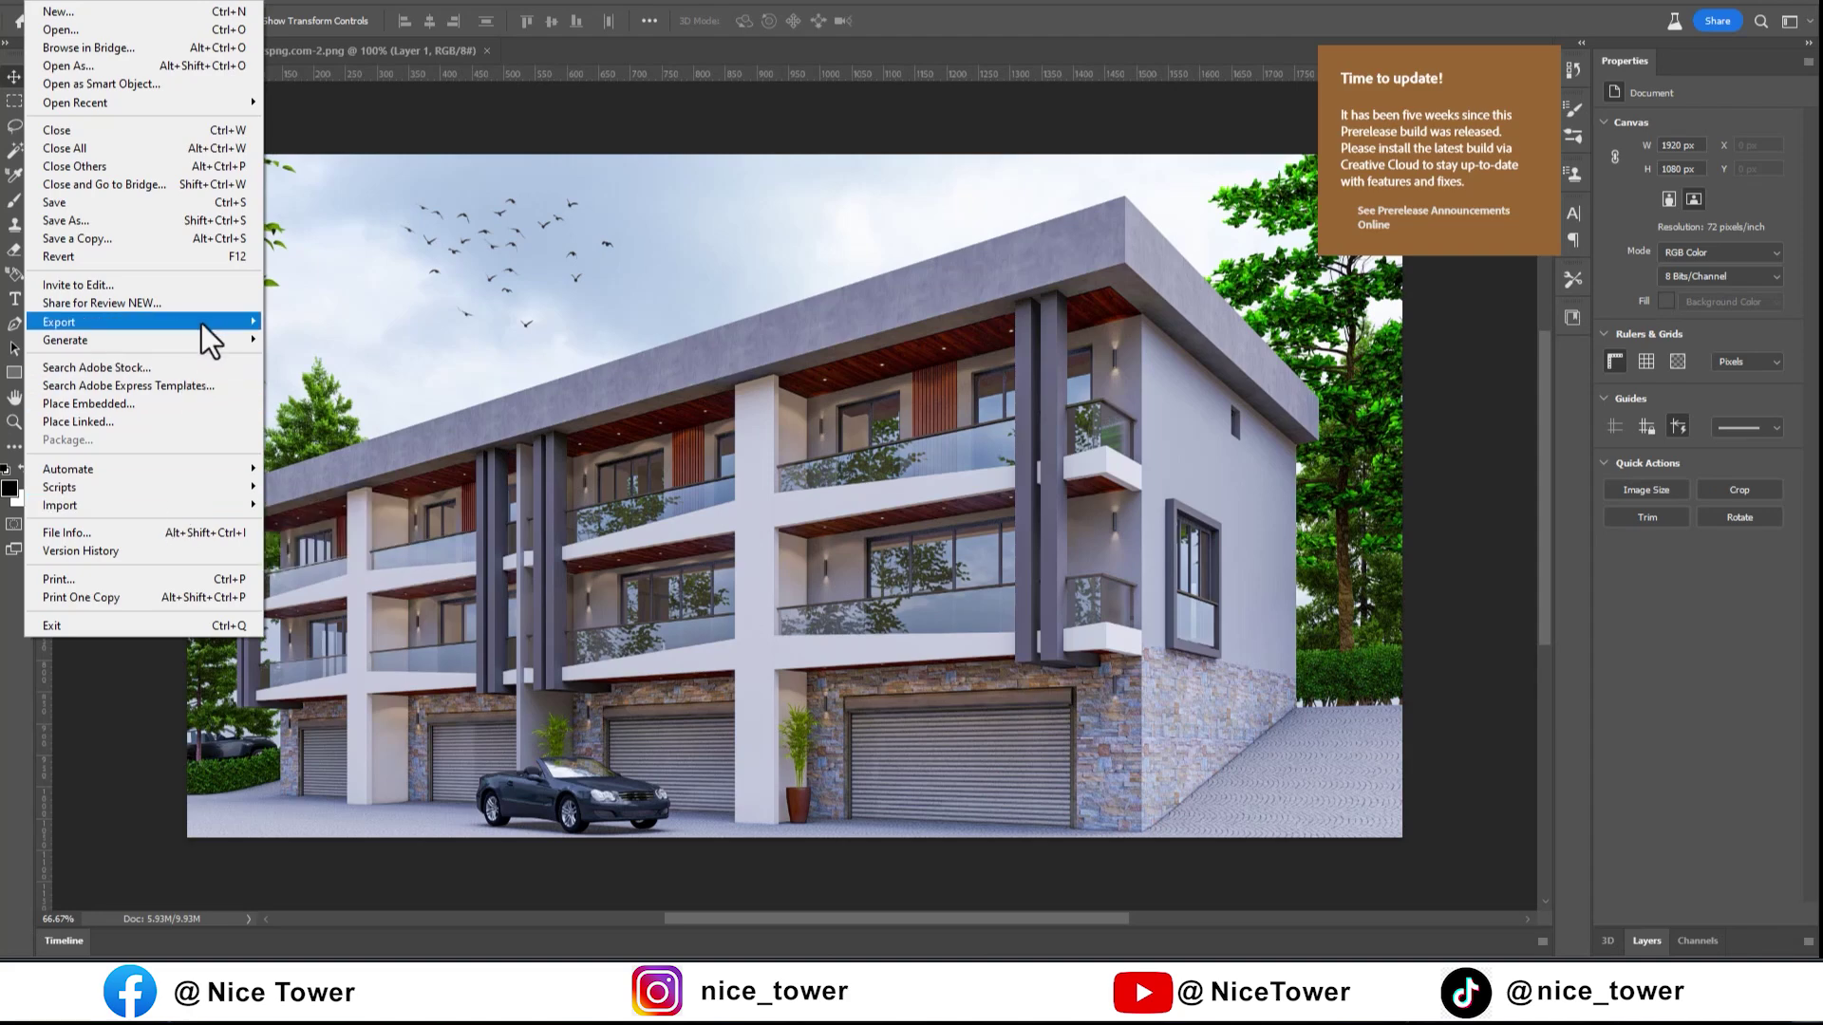
pyautogui.moveTo(139, 322)
pyautogui.click(316, 393)
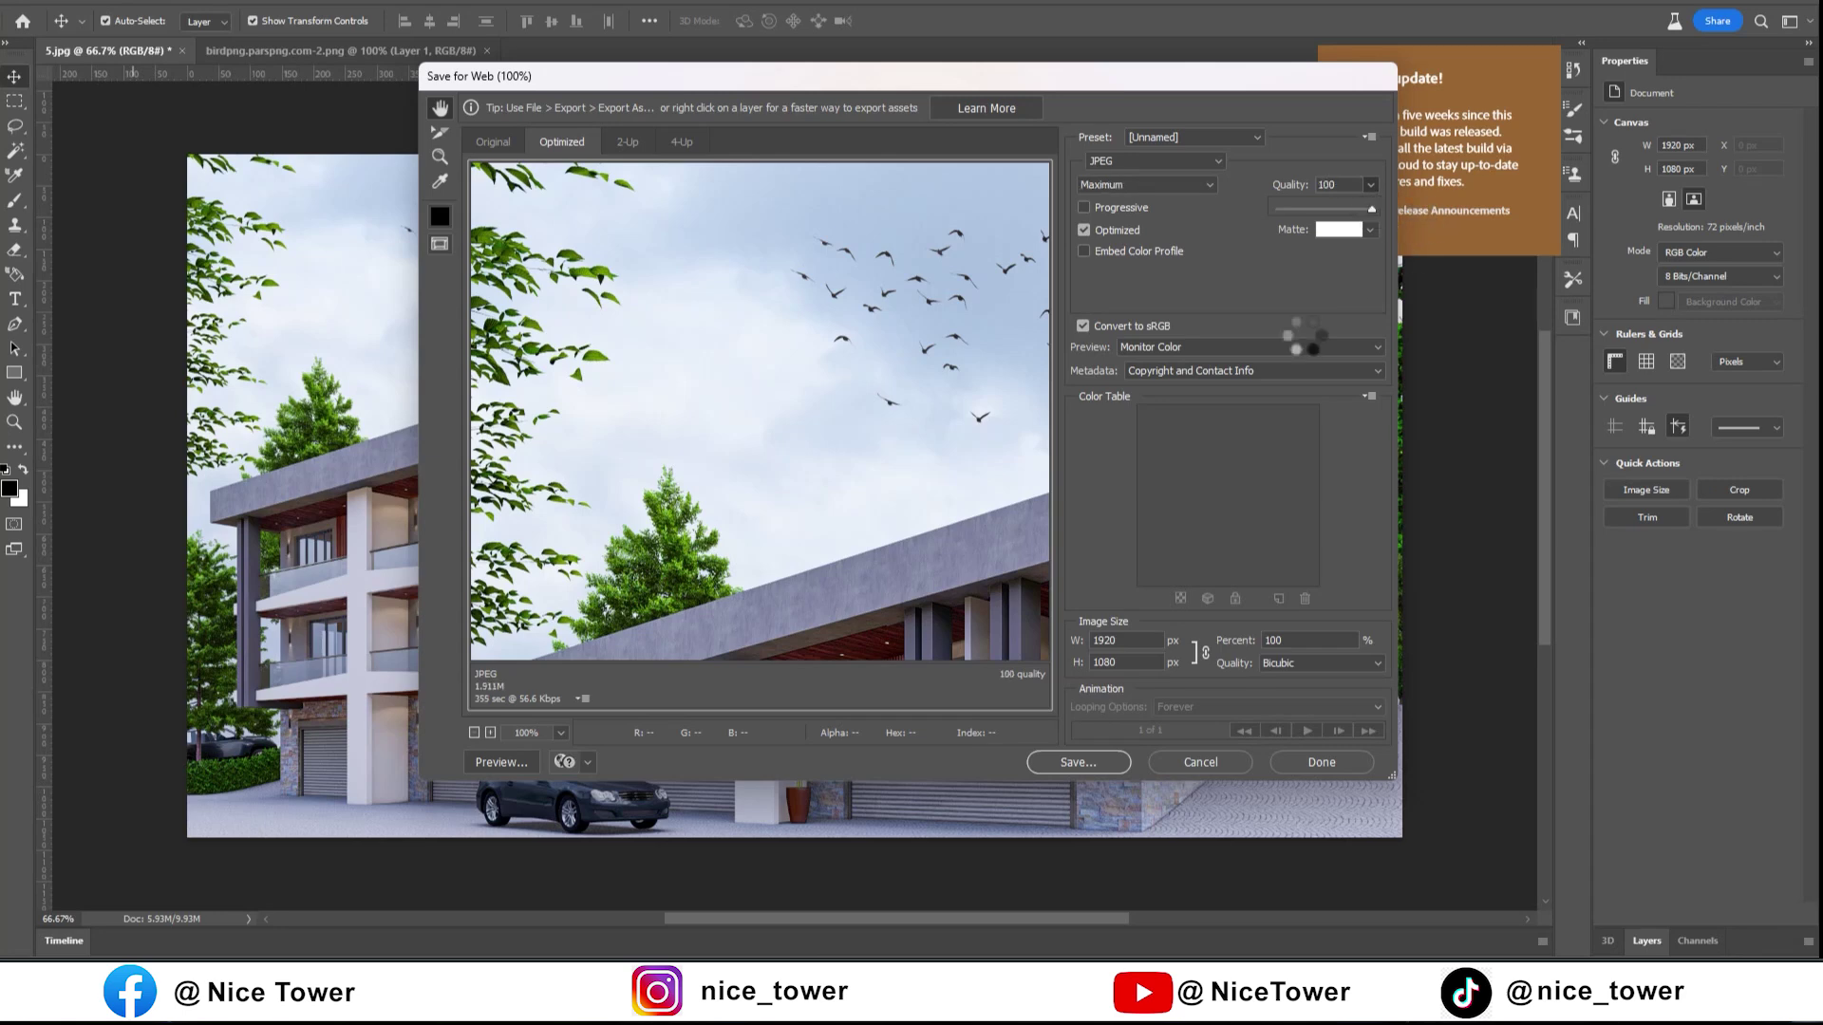
pyautogui.click(1102, 762)
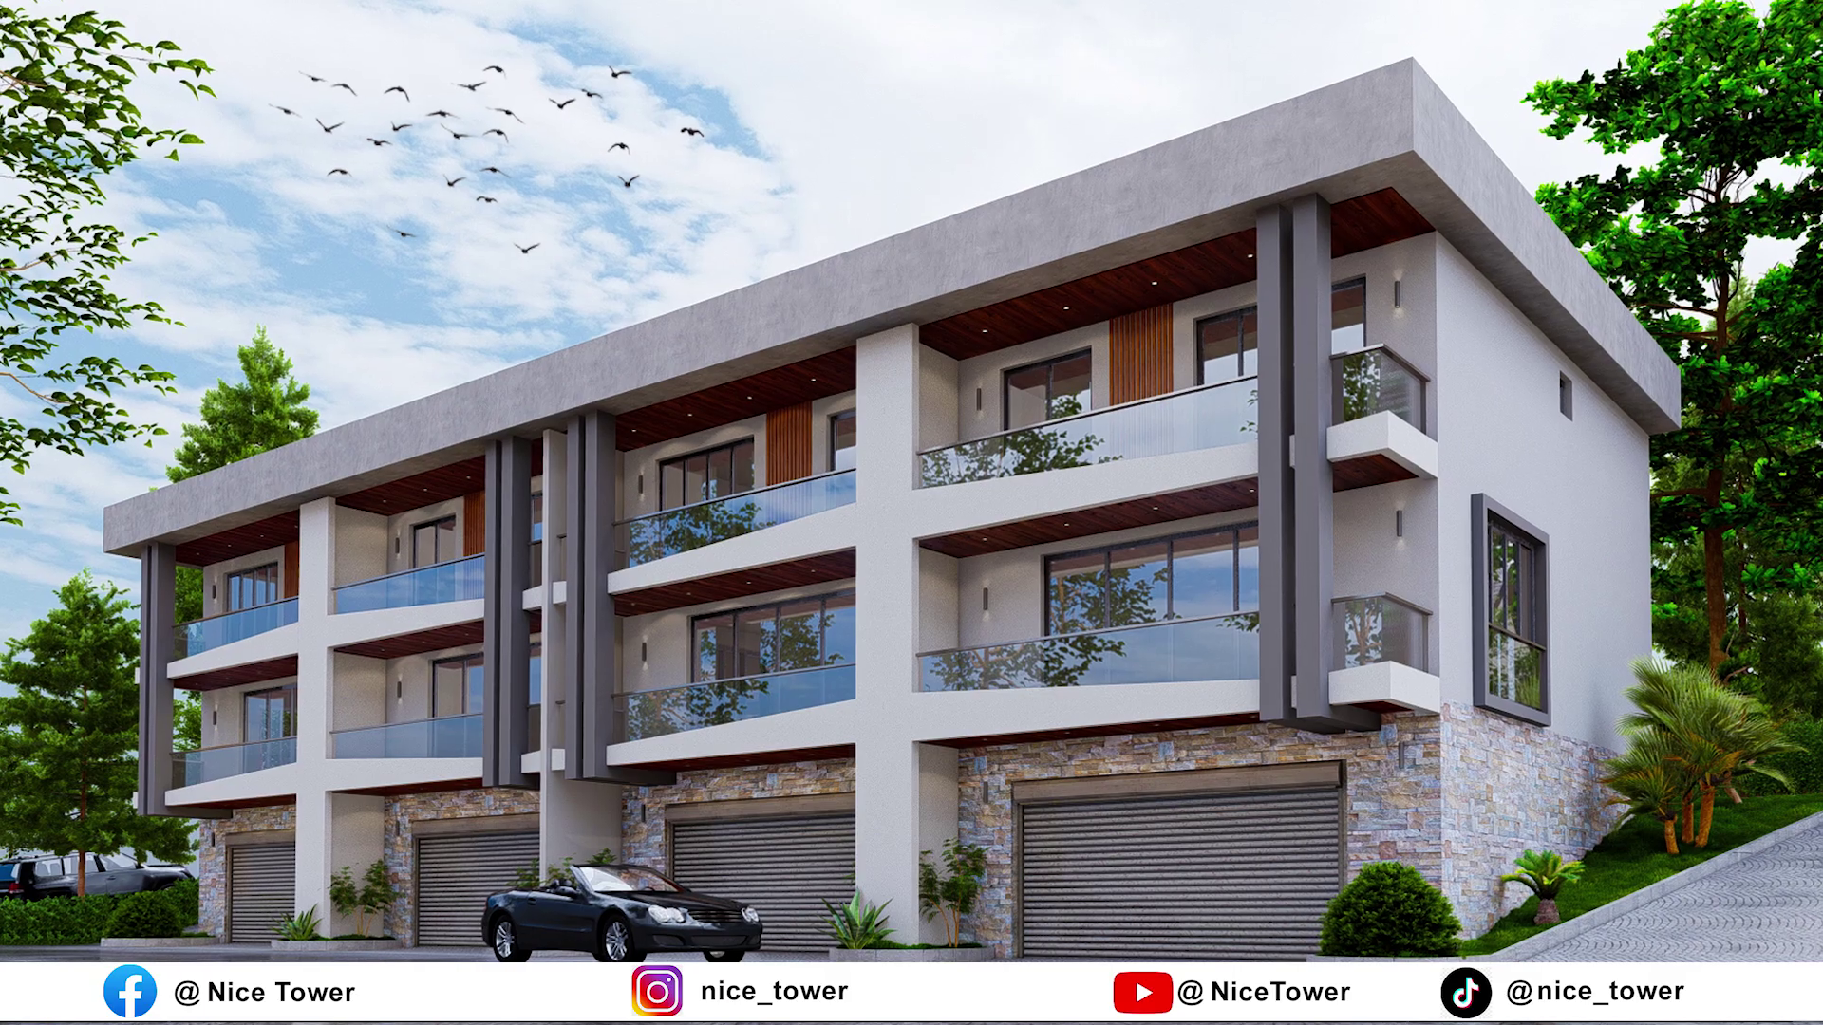